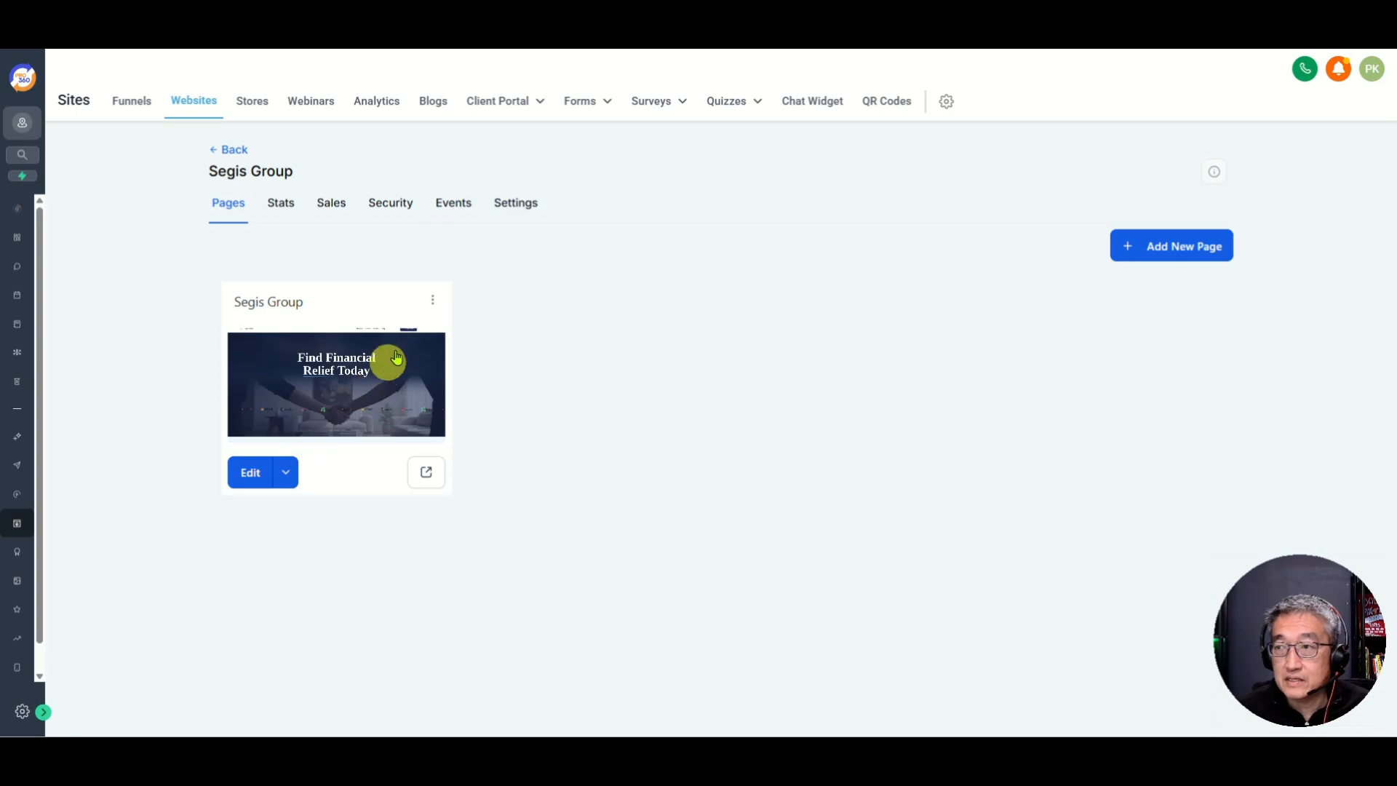
Step: Rename the site's only page to 'Company Name' in its page settings
{"action": "left_click", "coordinate": [432, 299]}
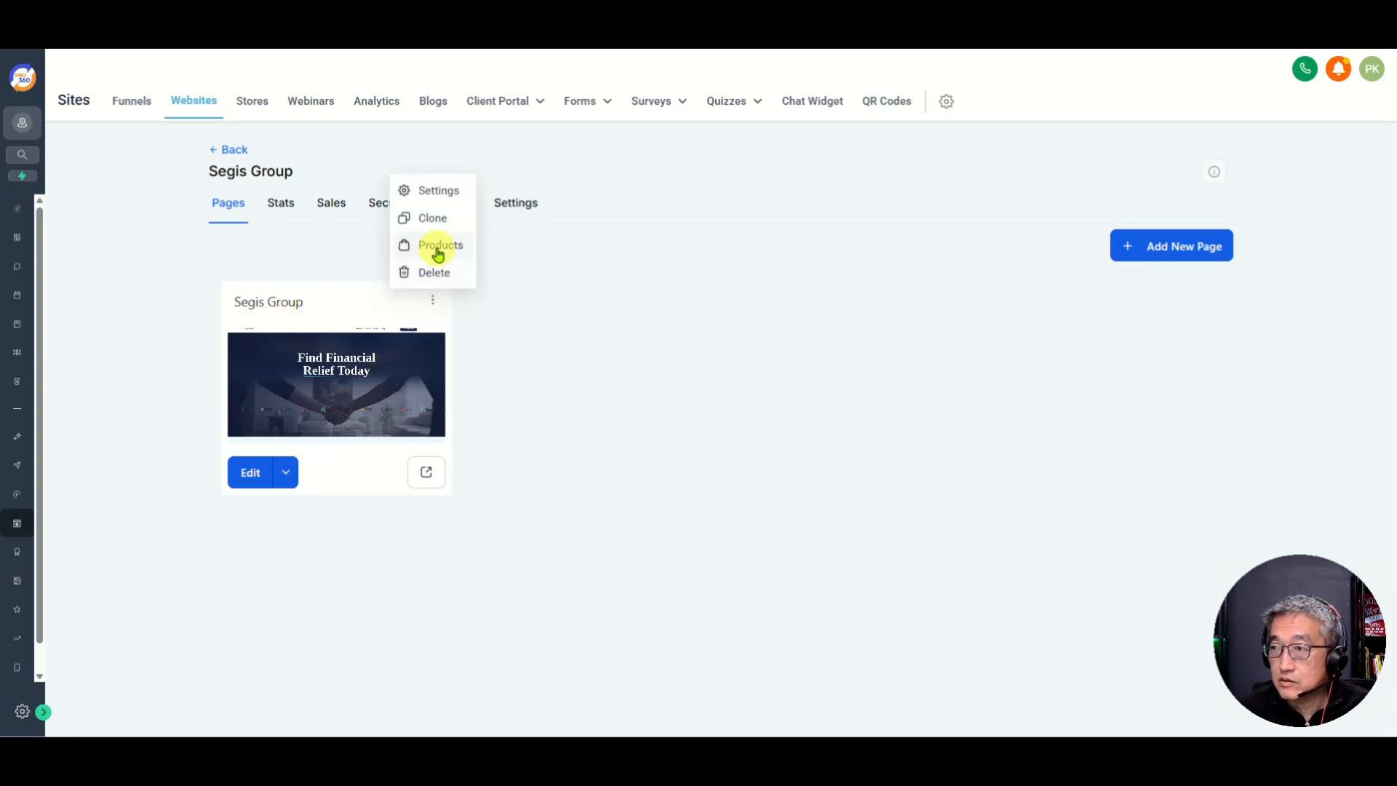
{"action": "left_click", "coordinate": [430, 191]}
{"action": "left_click", "coordinate": [575, 371]}
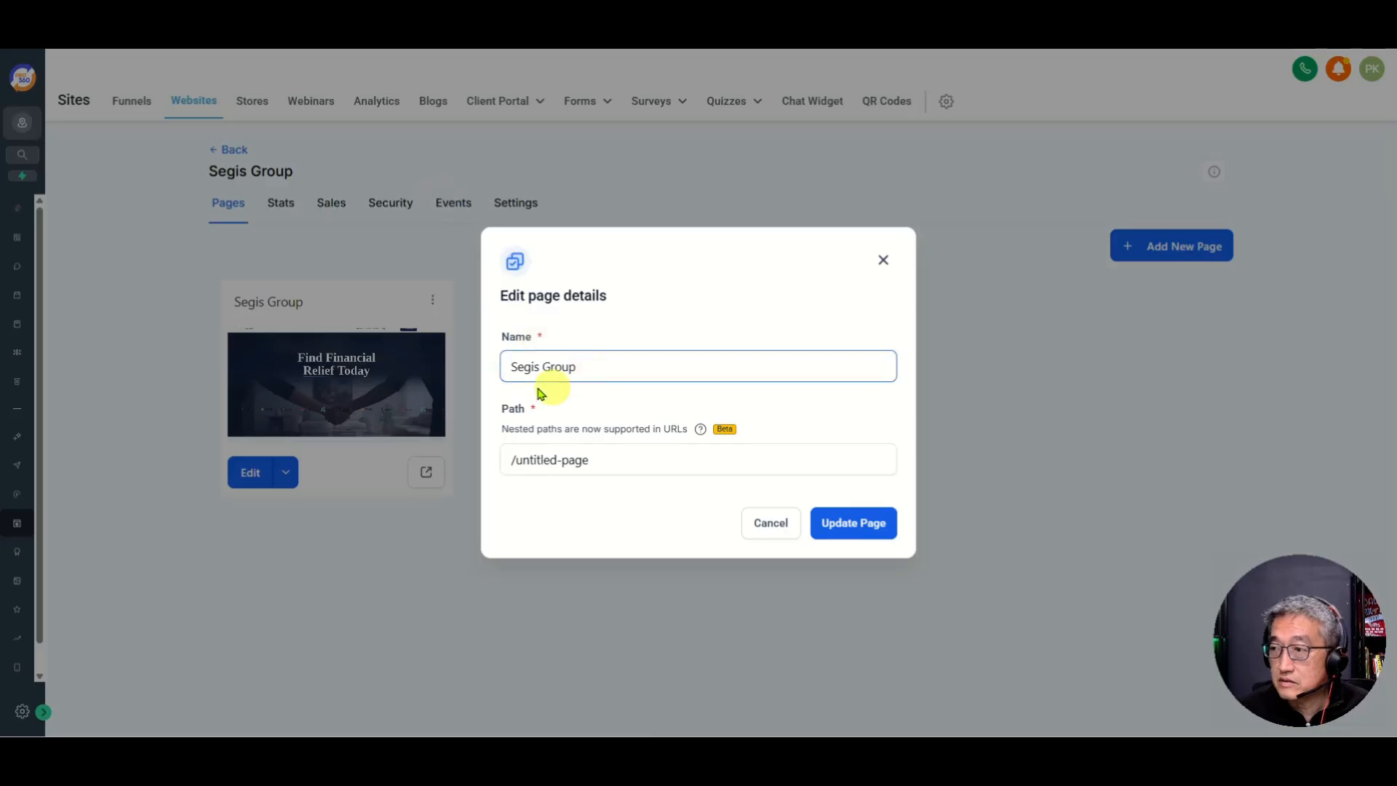
{"action": "left_click", "coordinate": [613, 457]}
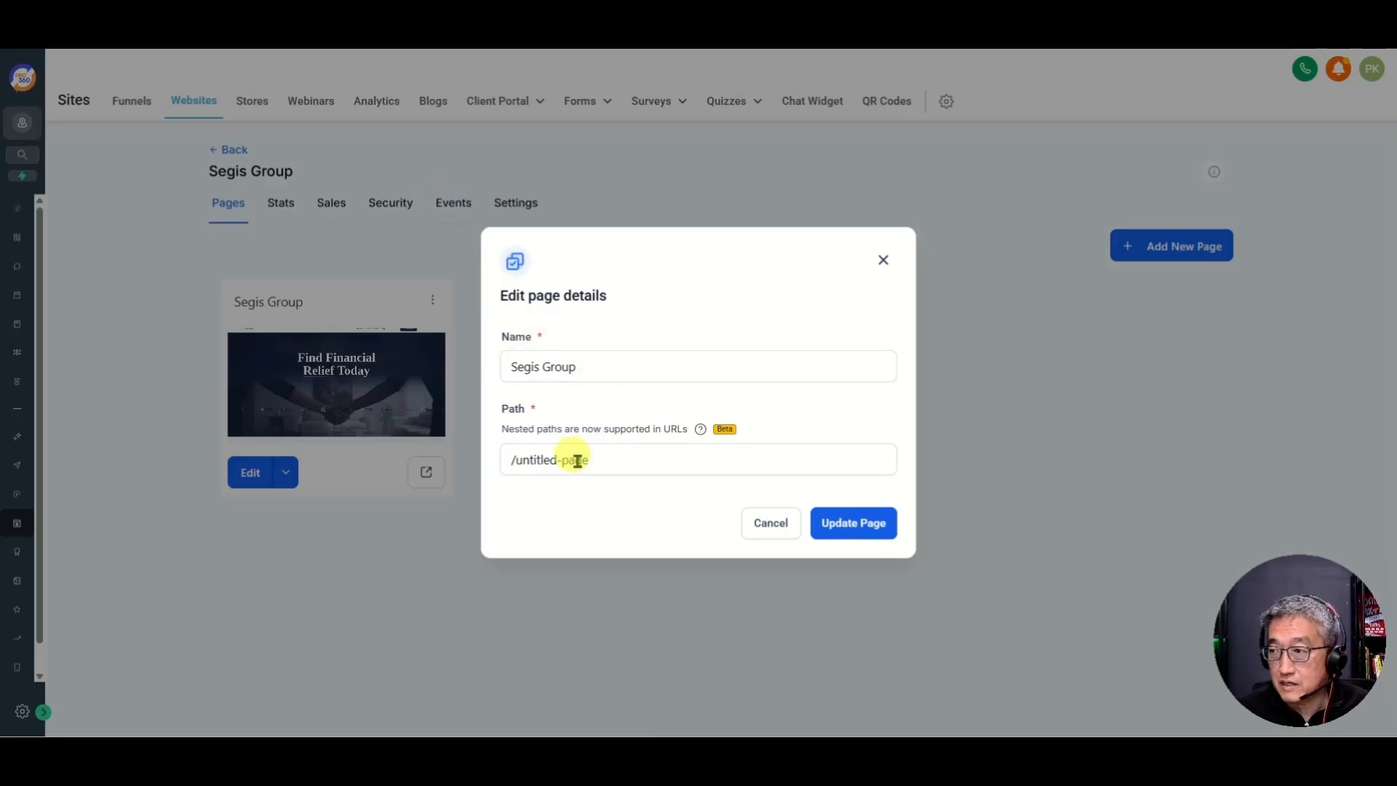
{"action": "left_click", "coordinate": [586, 366]}
{"action": "key", "text": "ctrl+a"}
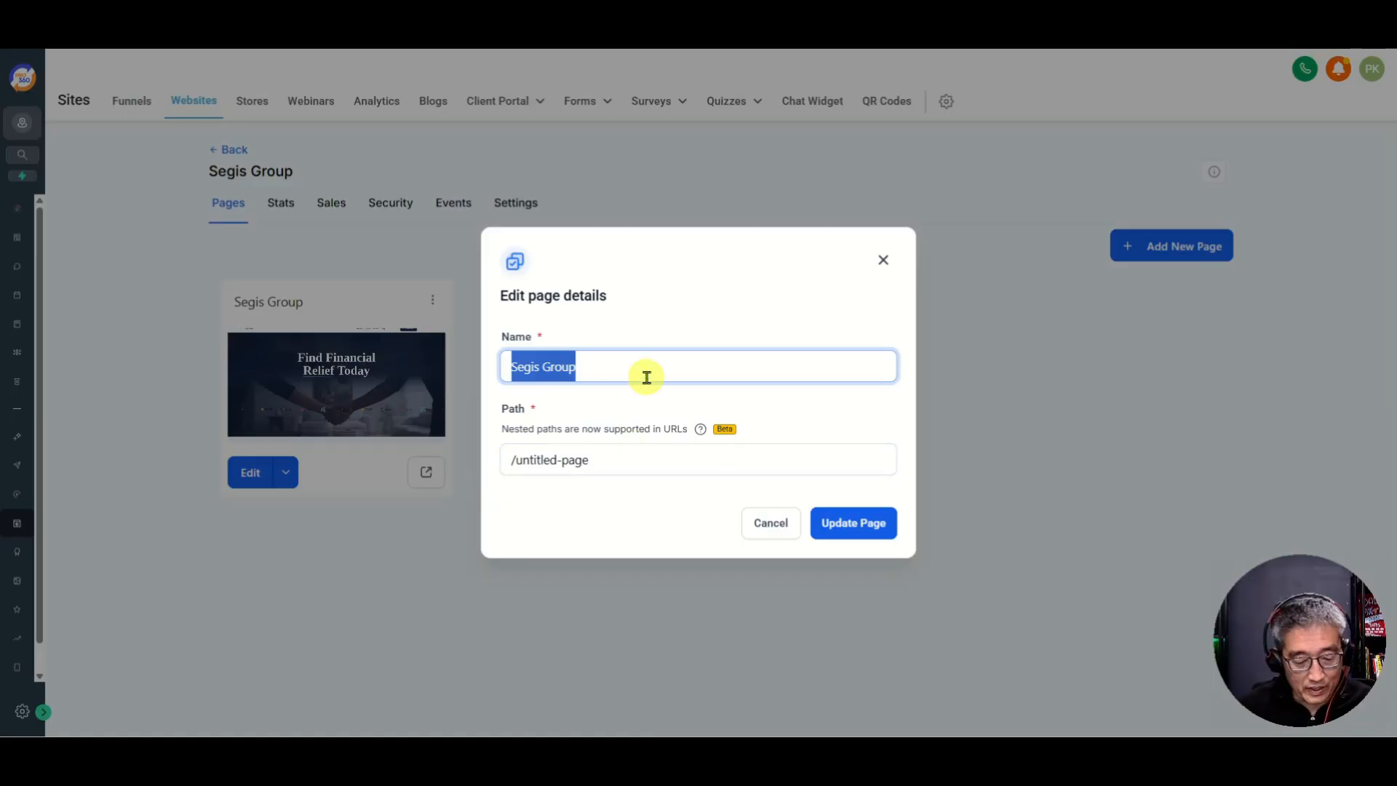
{"action": "type", "text": "Comp"}
{"action": "key", "text": "BackSpace"}
{"action": "key", "text": "BackSpace"}
{"action": "key", "text": "BackSpace"}
{"action": "key", "text": "BackSpace"}
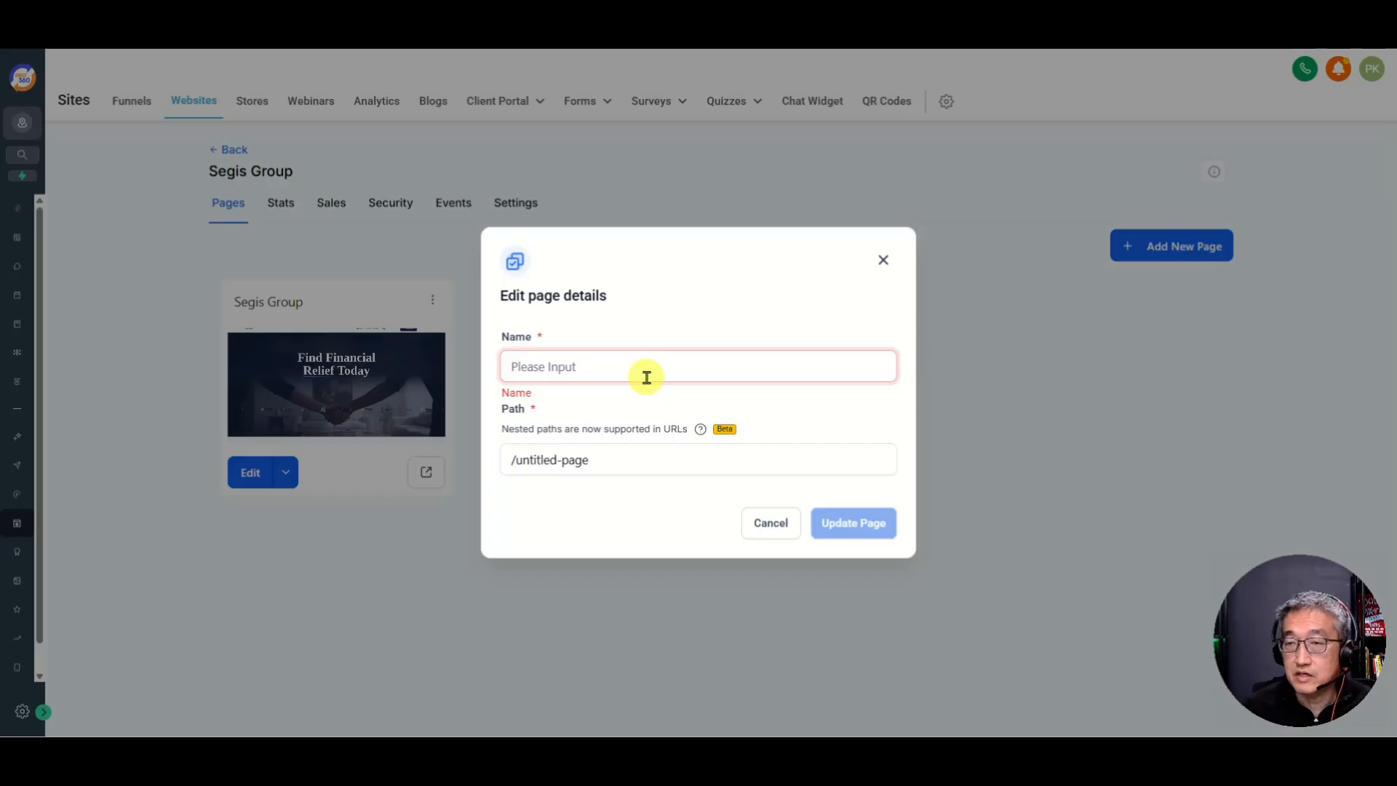
{"action": "type", "text": "Compan"}
{"action": "key", "text": "BackSpace"}
{"action": "key", "text": "BackSpace"}
{"action": "key", "text": "BackSpace"}
{"action": "key", "text": "BackSpace"}
{"action": "key", "text": "BackSpace"}
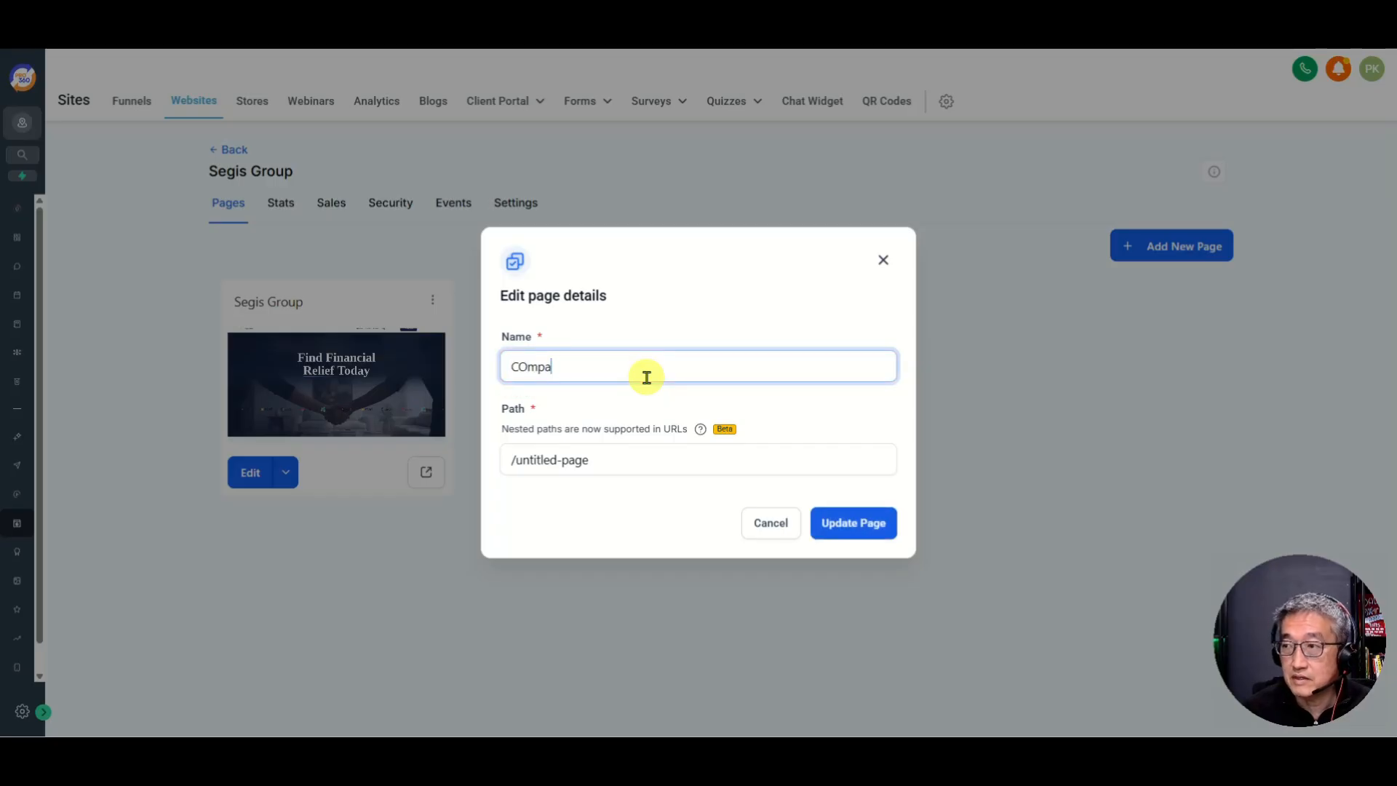
{"action": "type", "text": "ompany Name"}
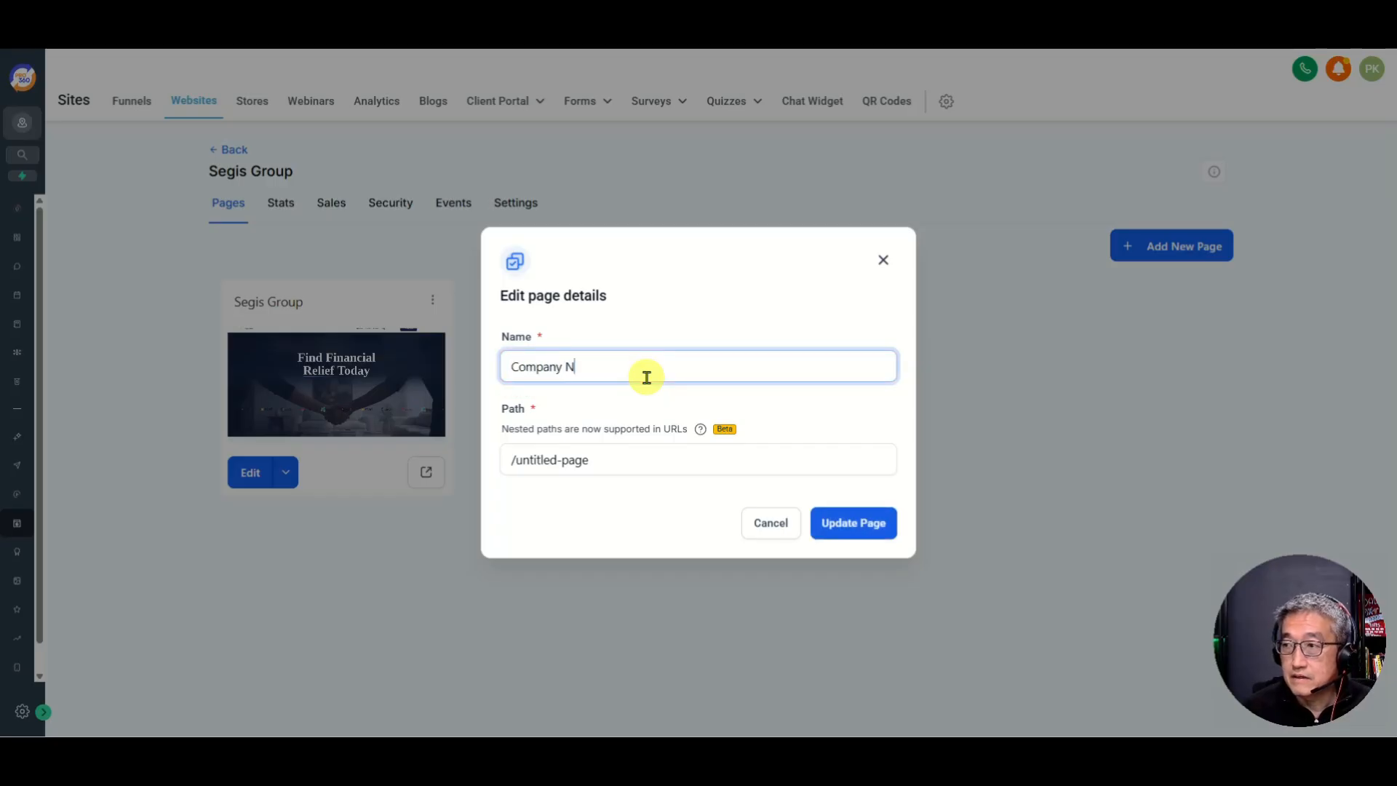
Step: Change the page path to '/homepage' and update the page
{"action": "left_click", "coordinate": [635, 470]}
{"action": "key", "text": "BackSpace"}
{"action": "key", "text": "BackSpace"}
{"action": "key", "text": "BackSpace"}
{"action": "key", "text": "BackSpace"}
{"action": "key", "text": "BackSpace"}
{"action": "key", "text": "BackSpace"}
{"action": "key", "text": "BackSpace"}
{"action": "key", "text": "BackSpace"}
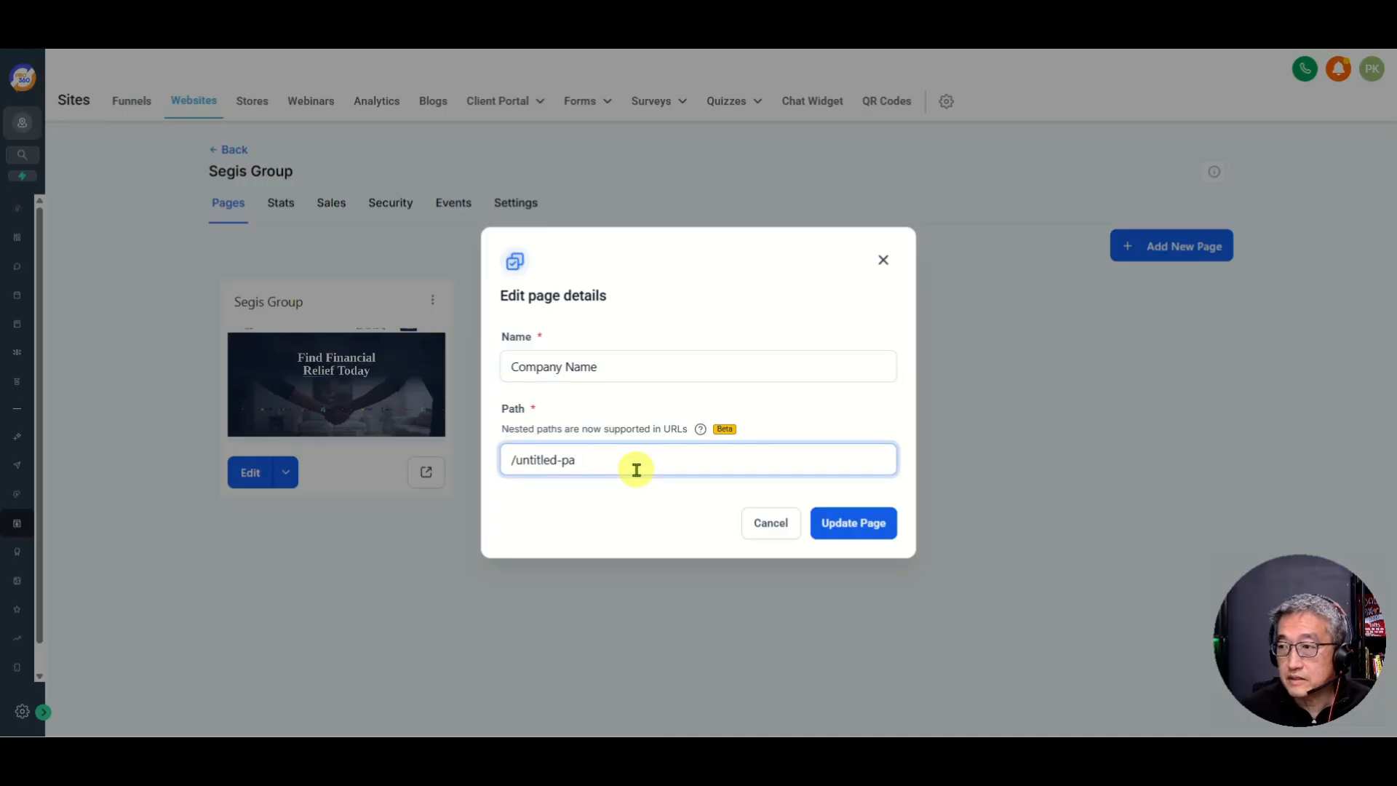
{"action": "key", "text": "BackSpace"}
{"action": "key", "text": "BackSpace"}
{"action": "key", "text": "BackSpace"}
{"action": "key", "text": "BackSpace"}
{"action": "key", "text": "BackSpace"}
{"action": "type", "text": "homepage"}
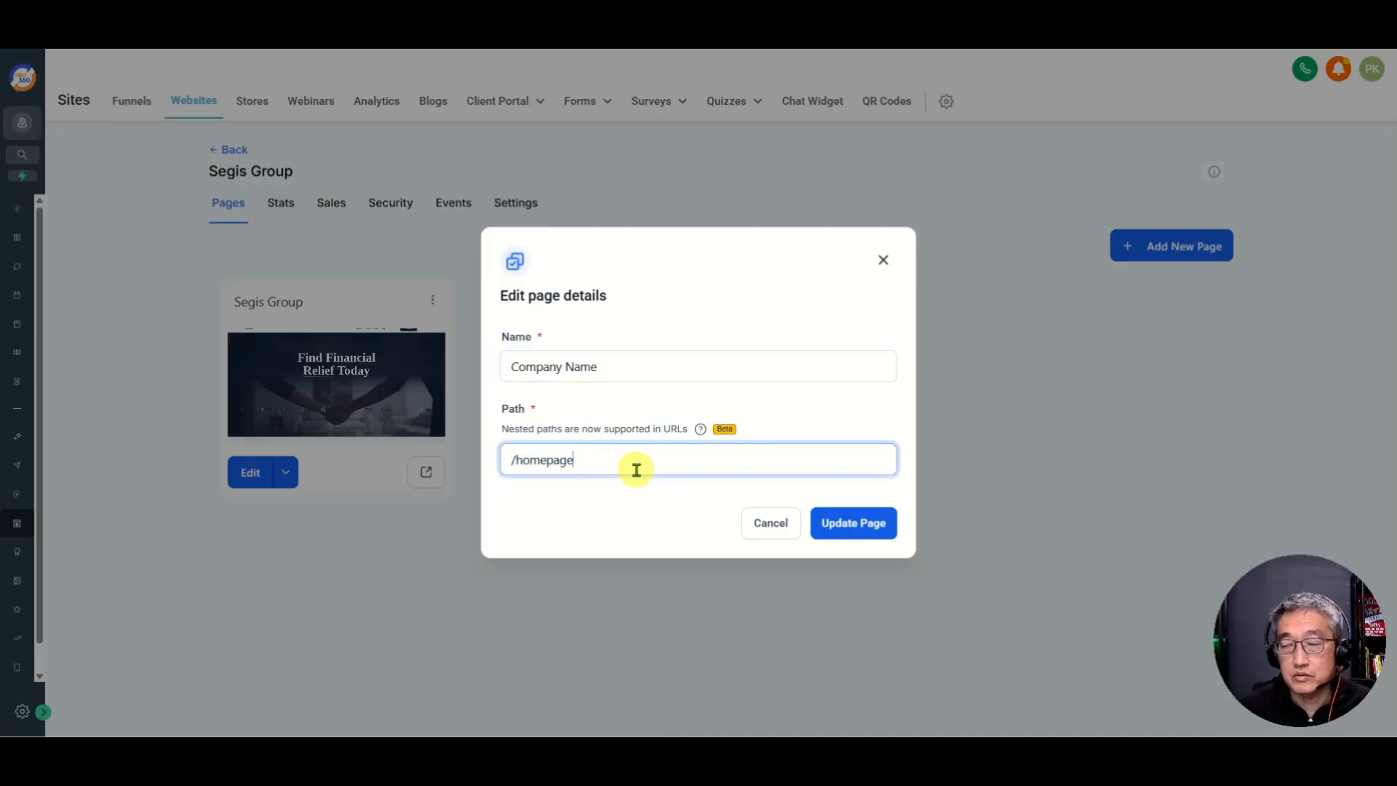
{"action": "left_click", "coordinate": [855, 522]}
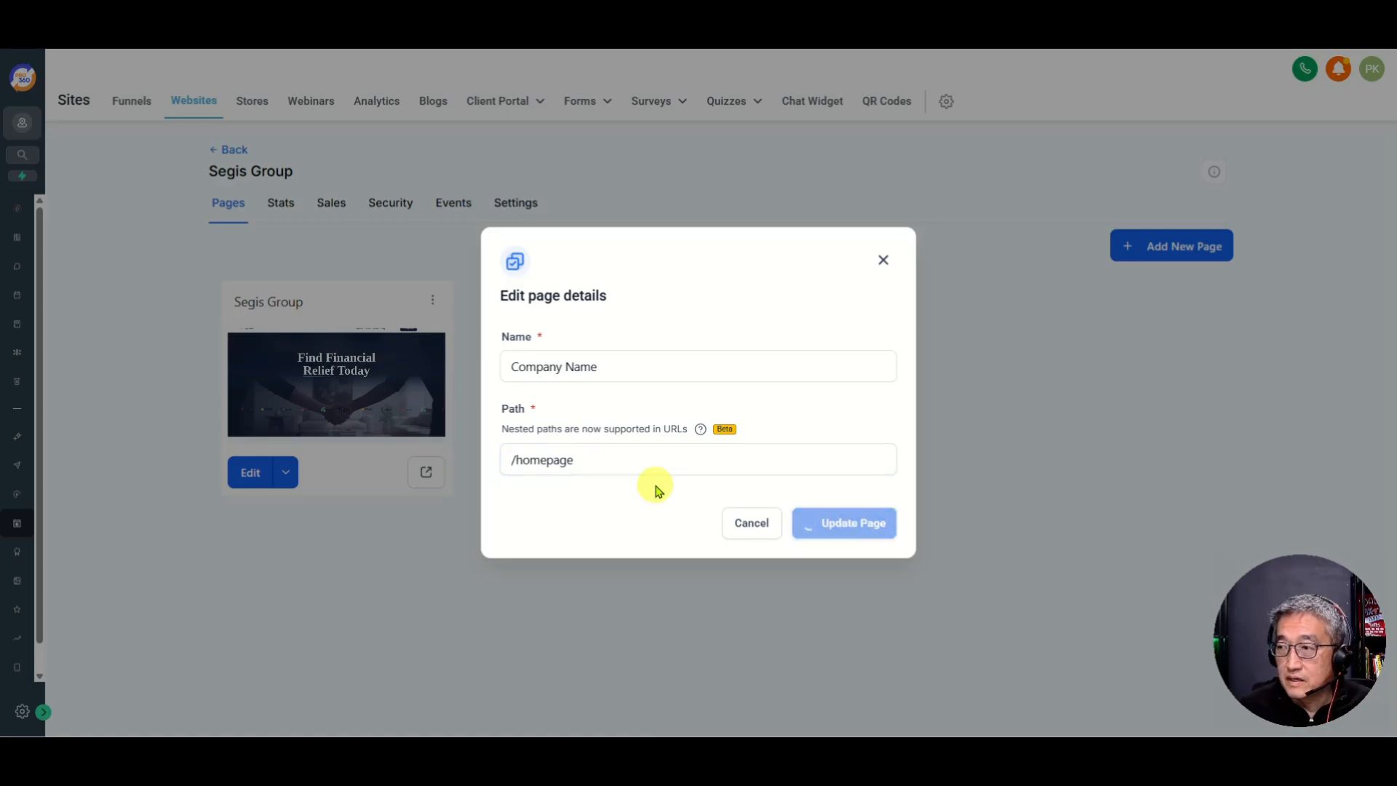
{"action": "left_click", "coordinate": [638, 449]}
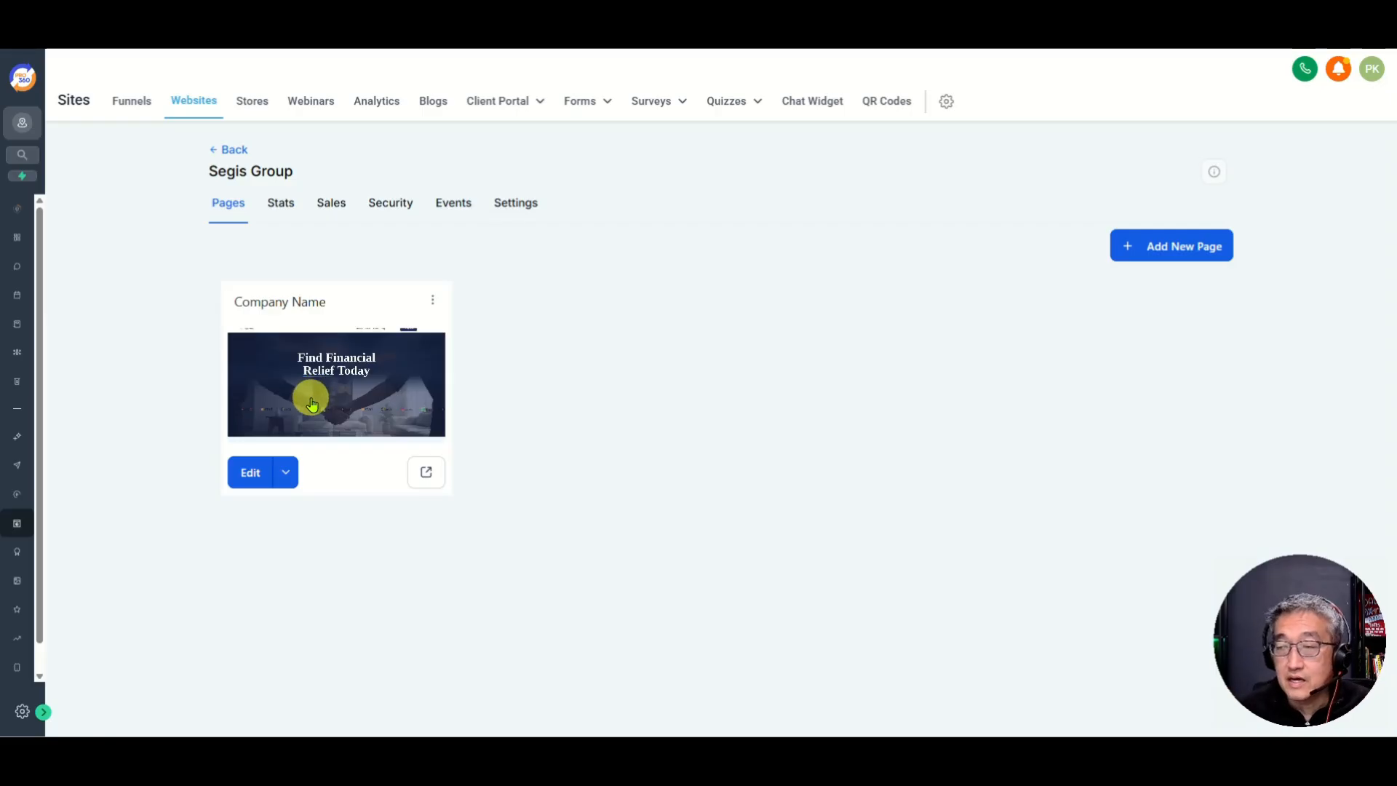
Step: Edit the Company Name page to load it in the builder
{"action": "left_click", "coordinate": [255, 478]}
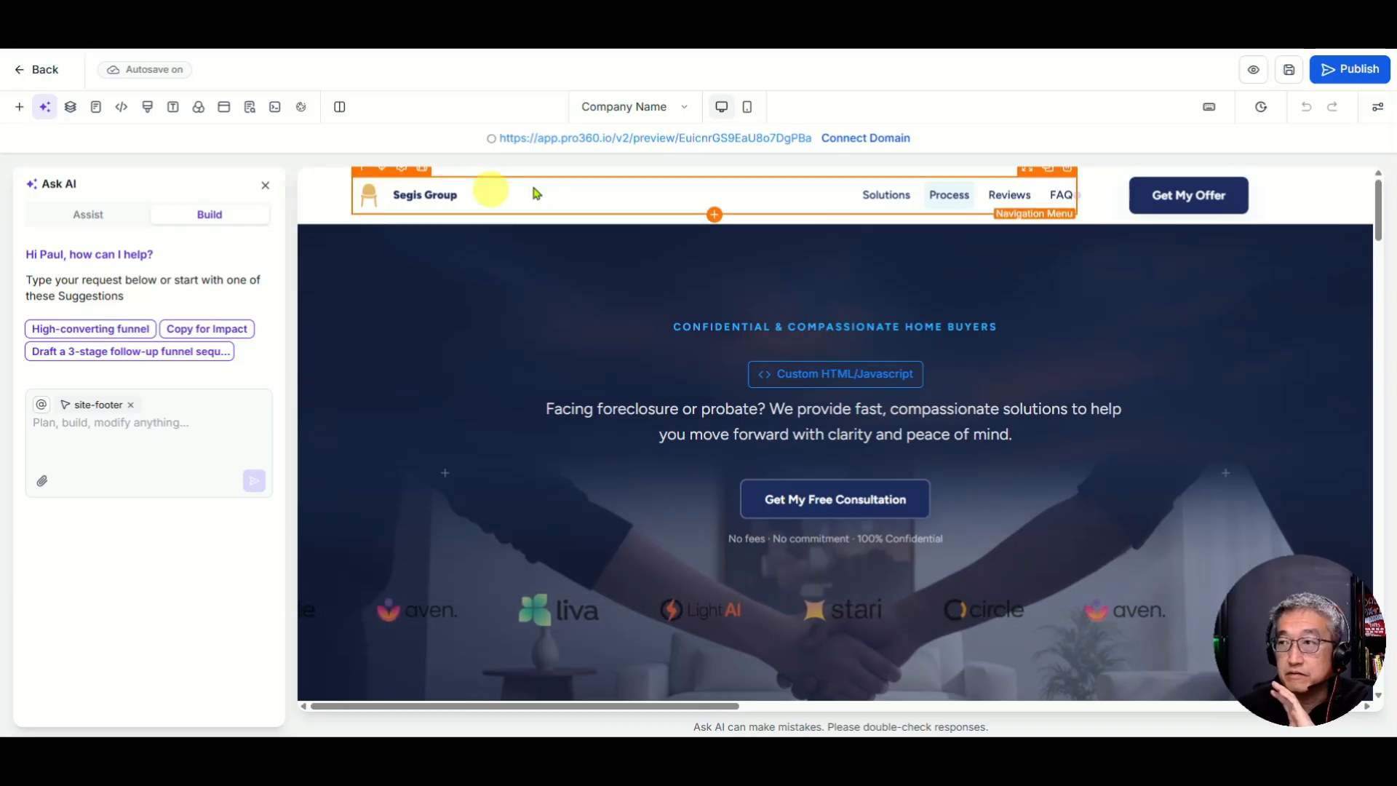
Step: Scroll the canvas down to the footer with its Quick Links and Contact Us columns
{"action": "scroll", "coordinate": [749, 411], "scroll_direction": "down", "scroll_amount": 10}
{"action": "scroll", "coordinate": [748, 403], "scroll_direction": "down", "scroll_amount": 15}
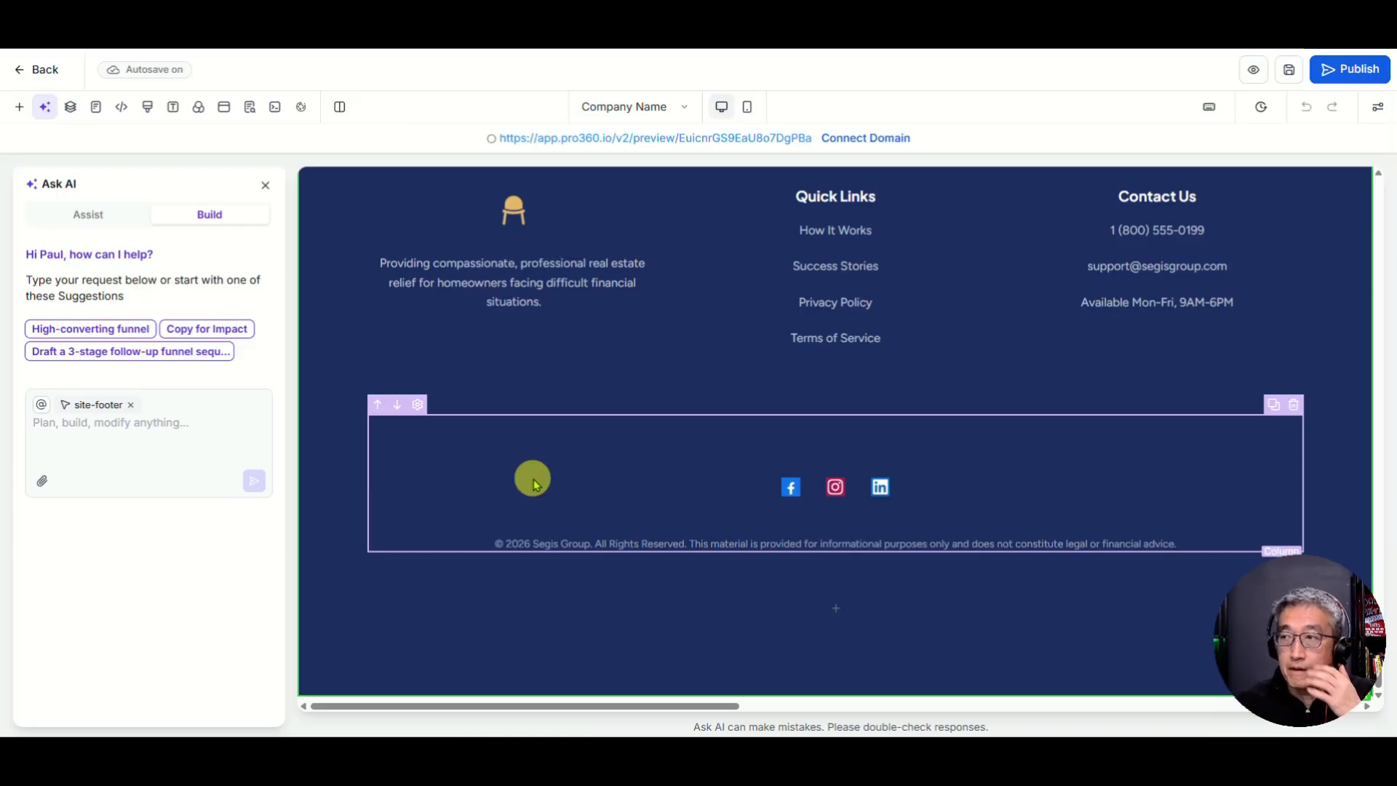
{"action": "scroll", "coordinate": [702, 305], "scroll_direction": "up", "scroll_amount": 1}
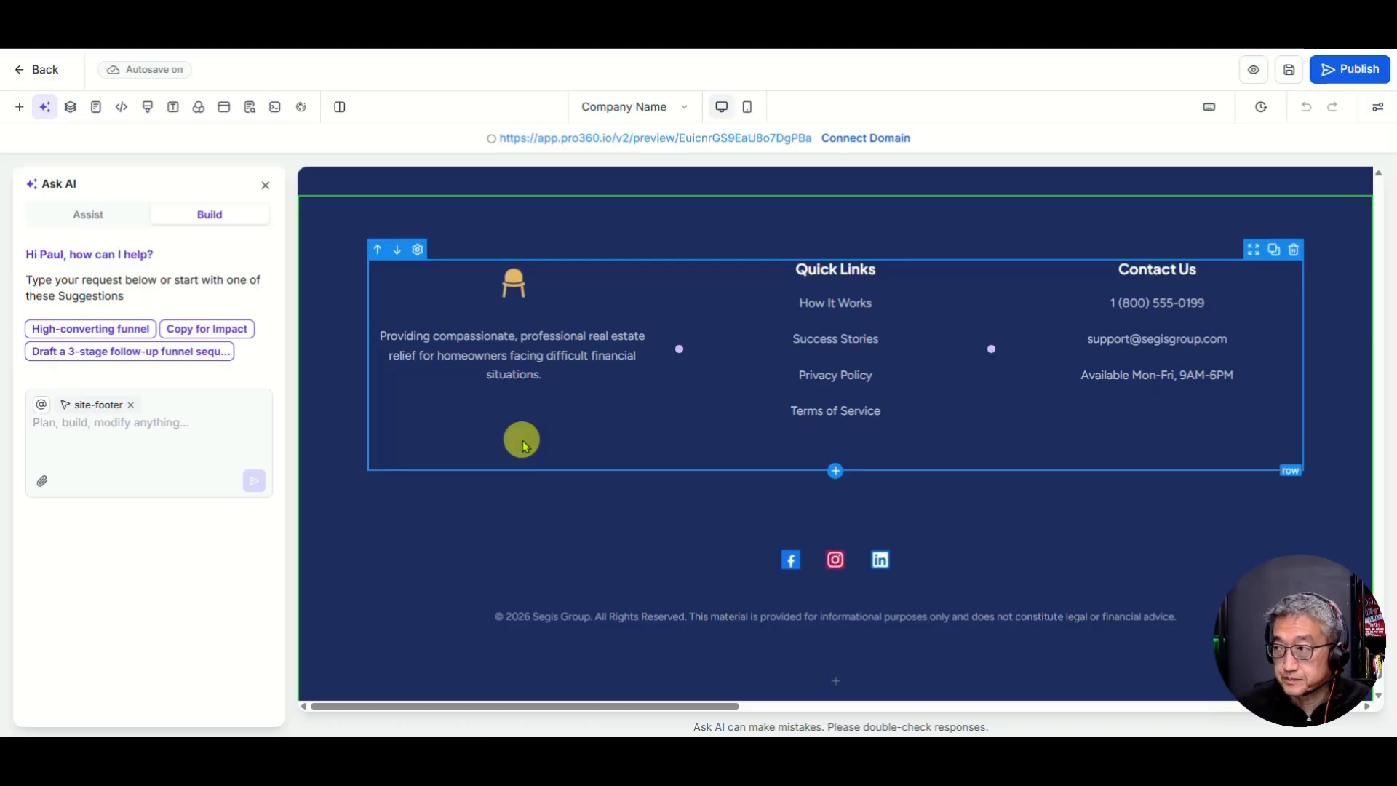
Step: Select the footer's left column and description paragraph, then scroll back up toward the header
{"action": "left_click", "coordinate": [546, 430]}
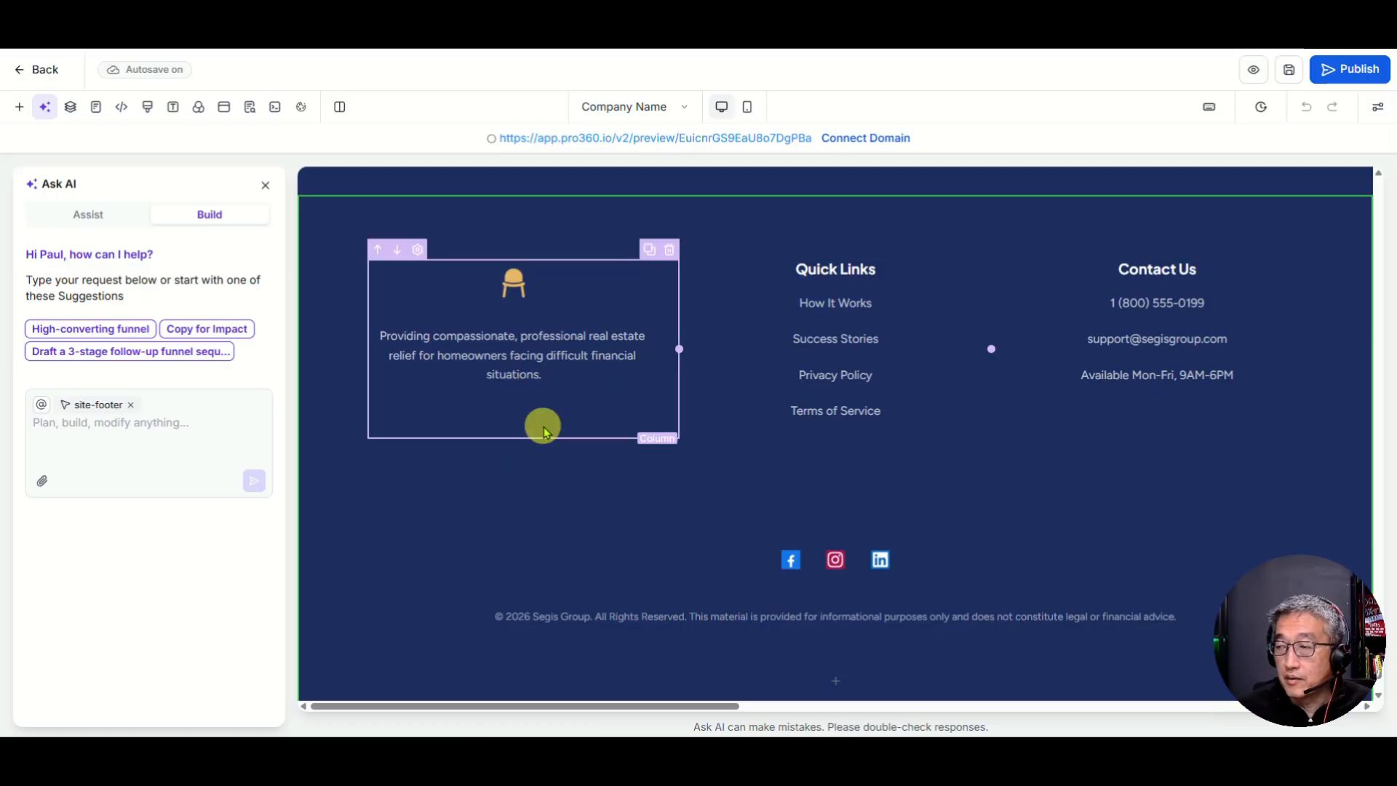
{"action": "left_click", "coordinate": [574, 332]}
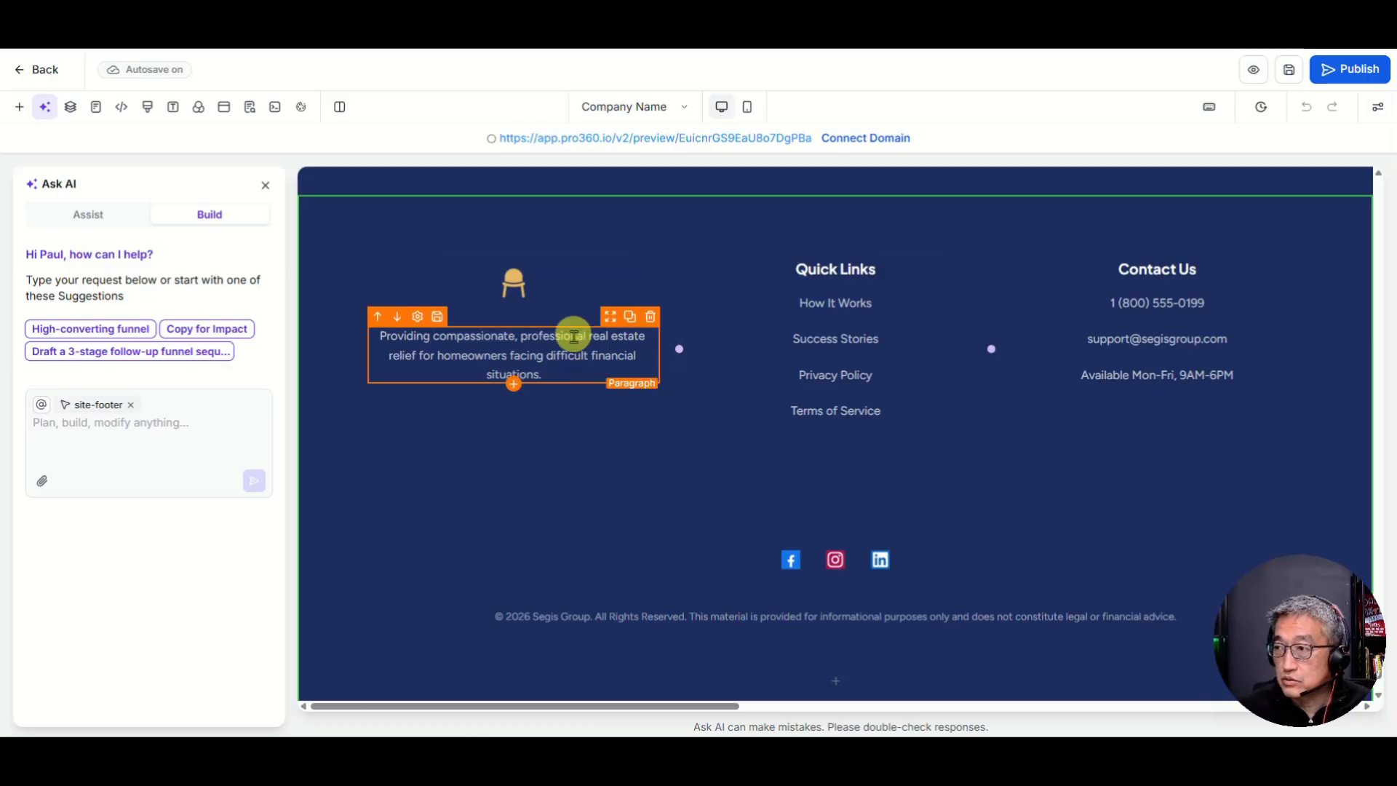
{"action": "scroll", "coordinate": [568, 335], "scroll_direction": "up", "scroll_amount": 20}
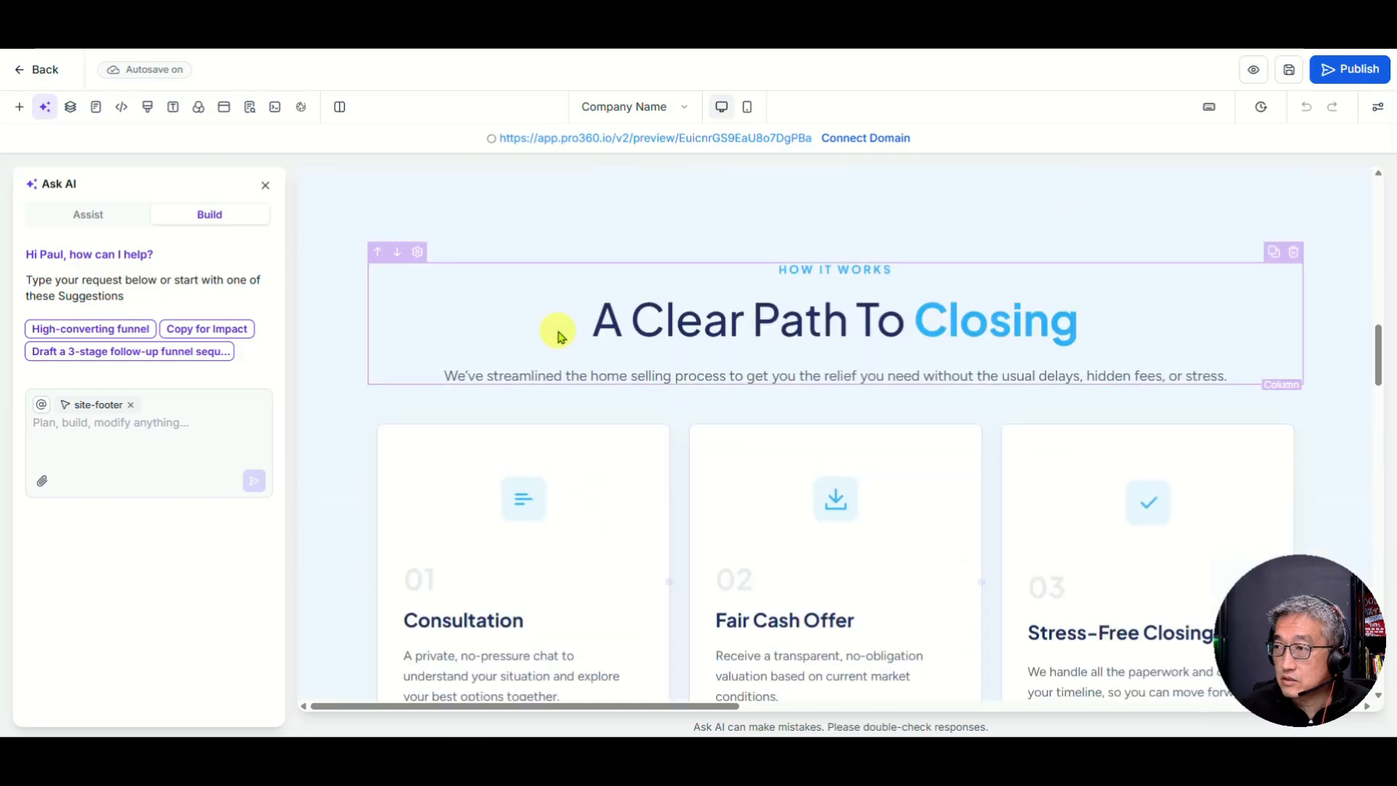
{"action": "scroll", "coordinate": [558, 331], "scroll_direction": "up", "scroll_amount": 10}
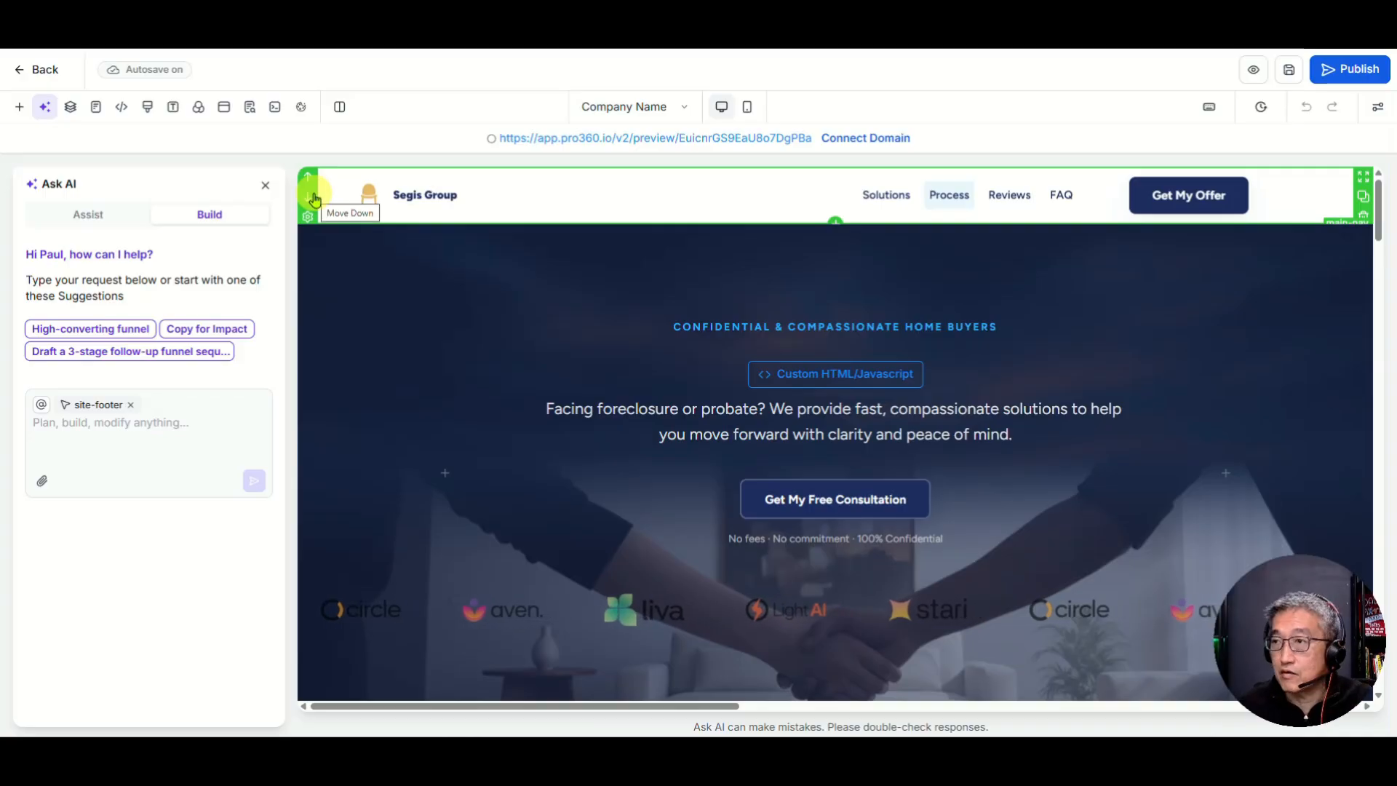
Step: Set the header navigation bar's bottom padding to 40 px in its Styles settings
{"action": "left_click", "coordinate": [309, 220]}
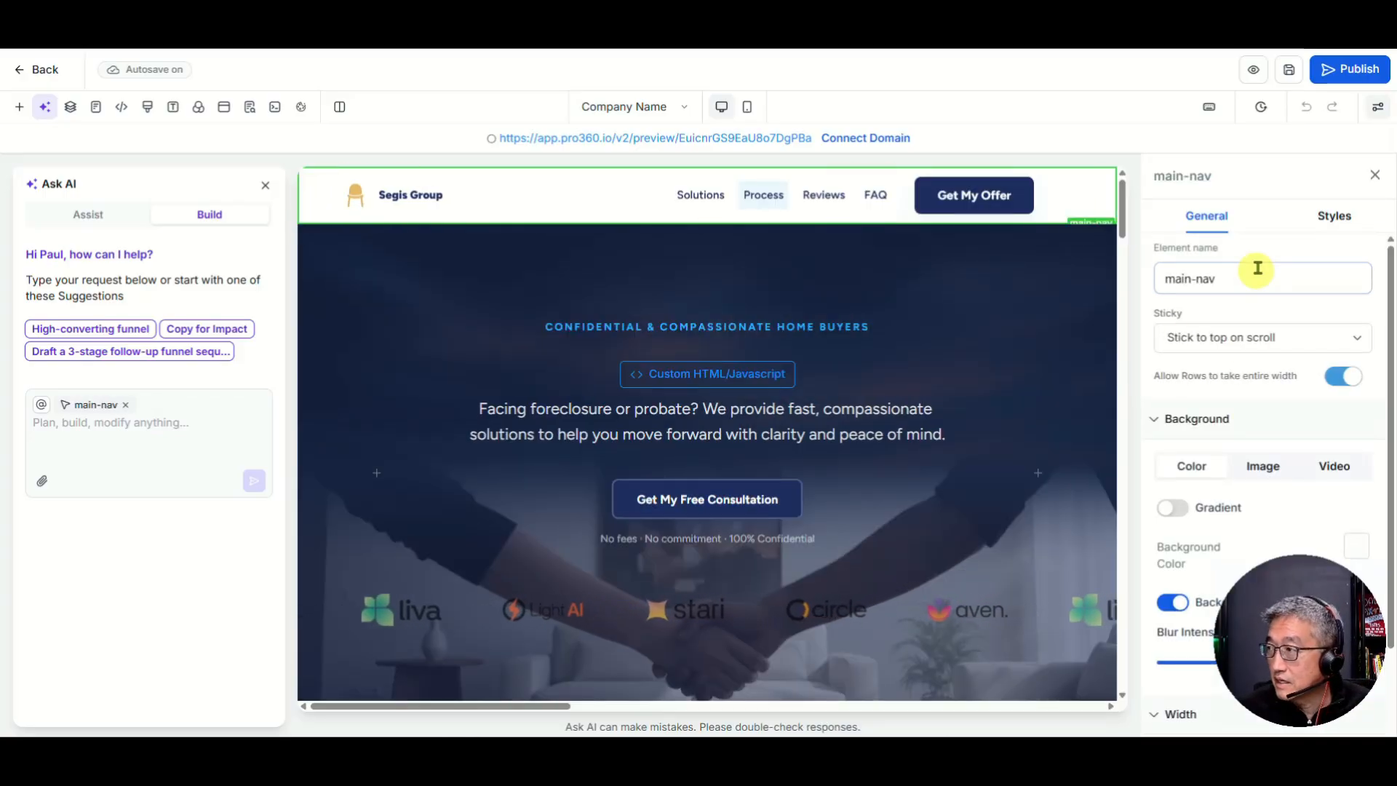
{"action": "left_click_drag", "start_coordinate": [1306, 627], "coordinate": [101, 639]}
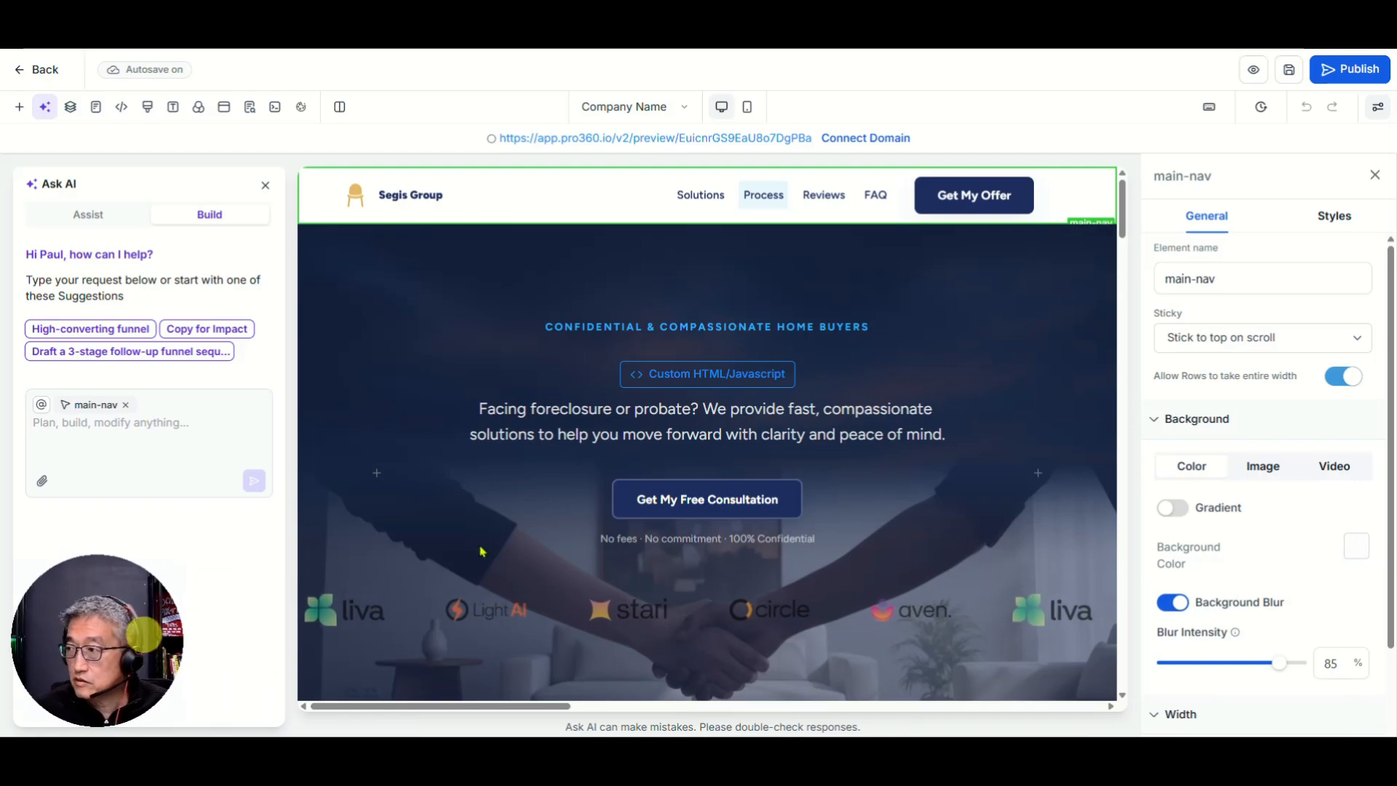
{"action": "left_click", "coordinate": [1332, 216]}
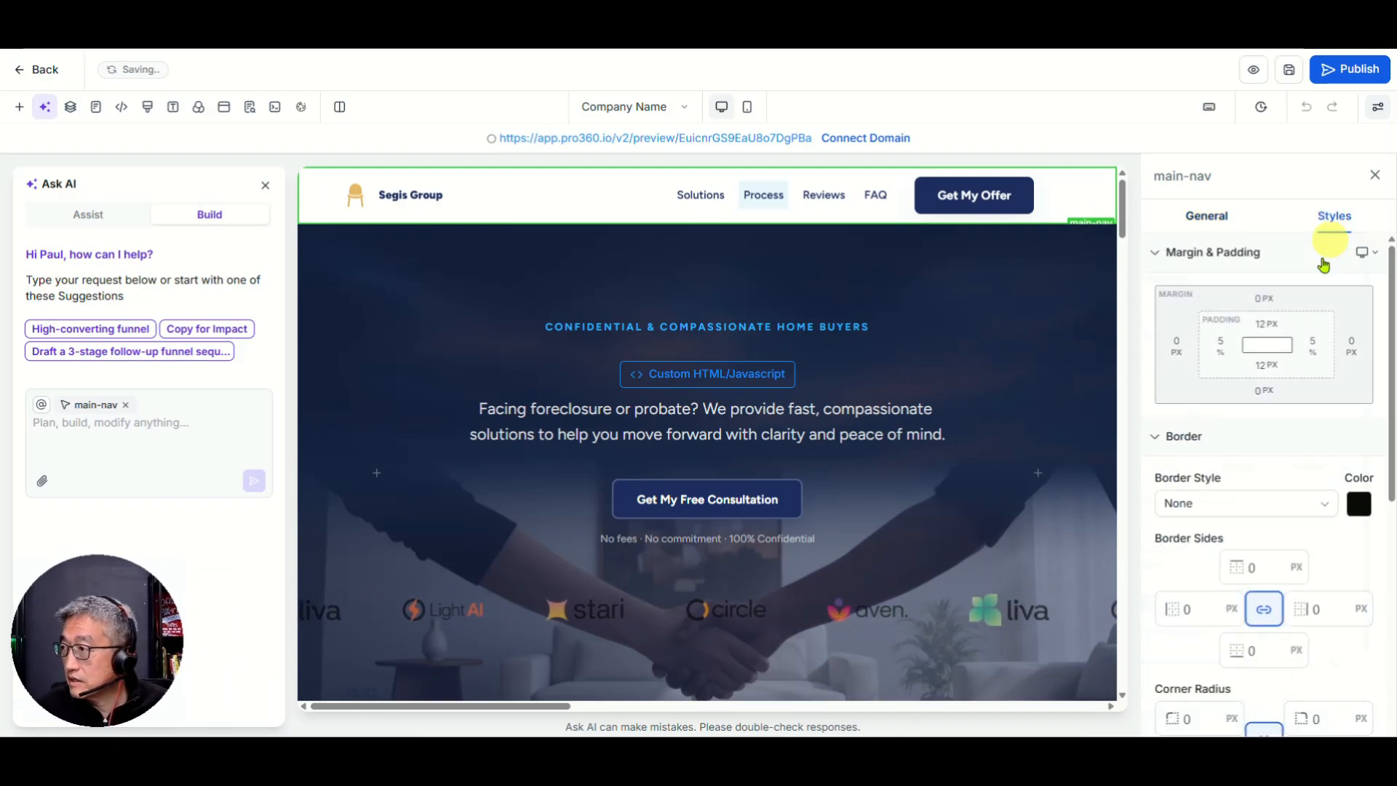
{"action": "left_click", "coordinate": [1266, 374]}
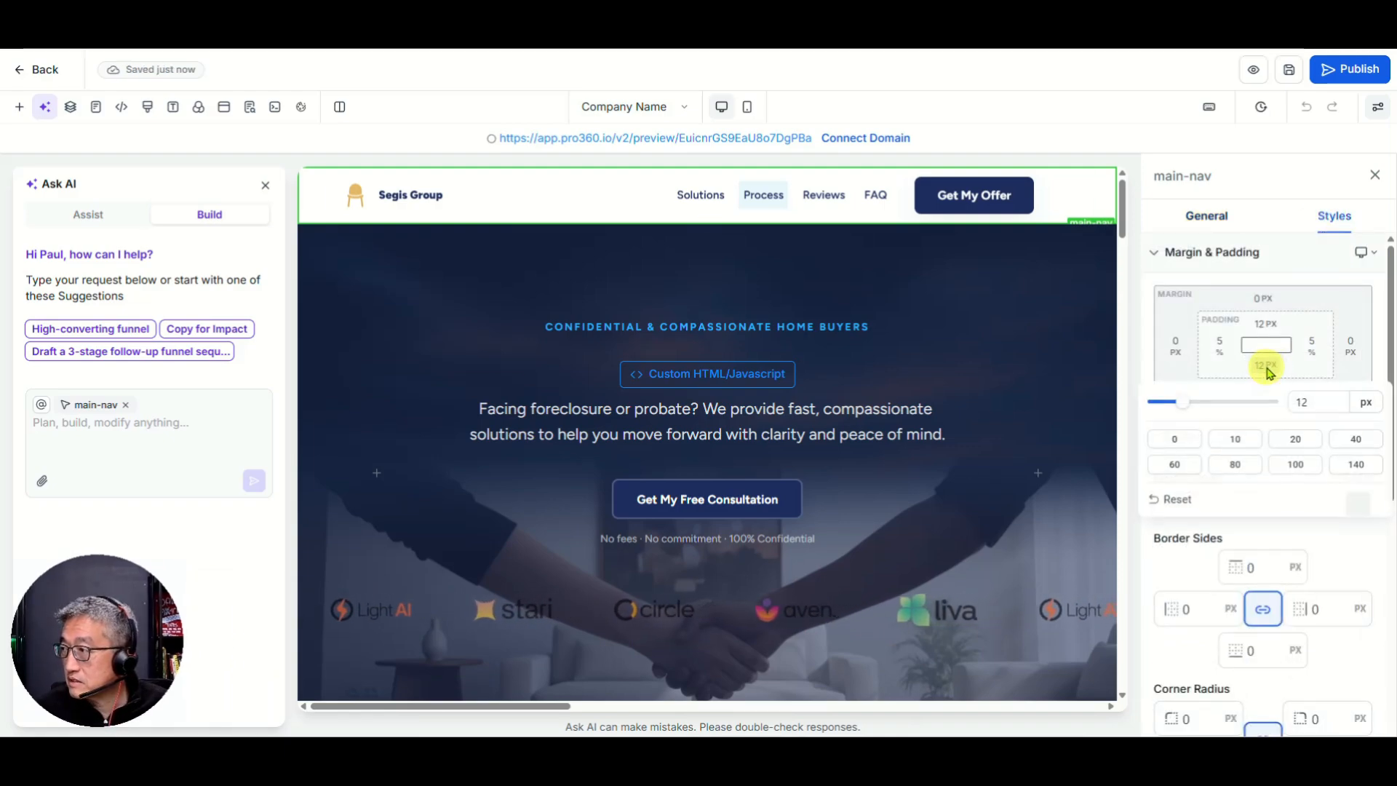
{"action": "left_click", "coordinate": [1222, 402]}
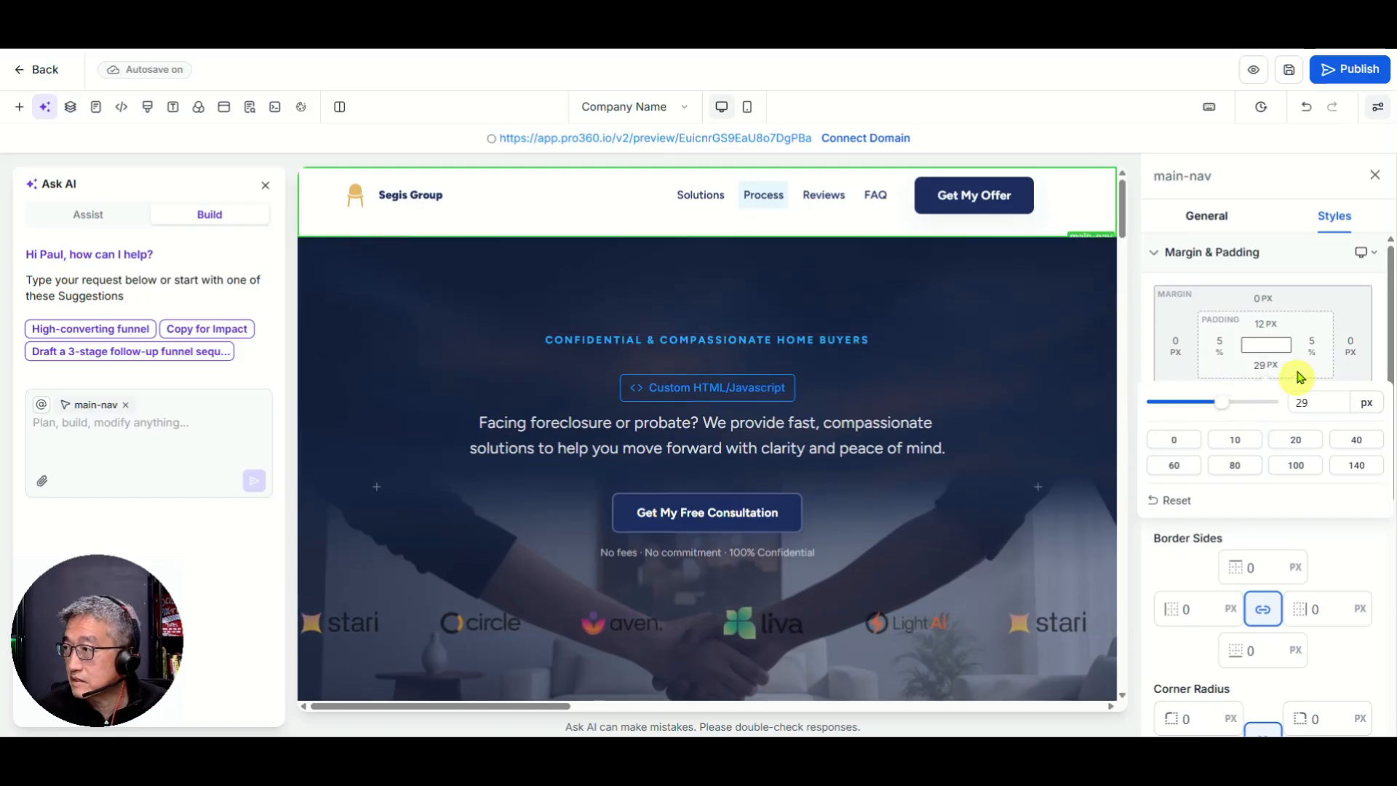
{"action": "left_click", "coordinate": [1357, 439]}
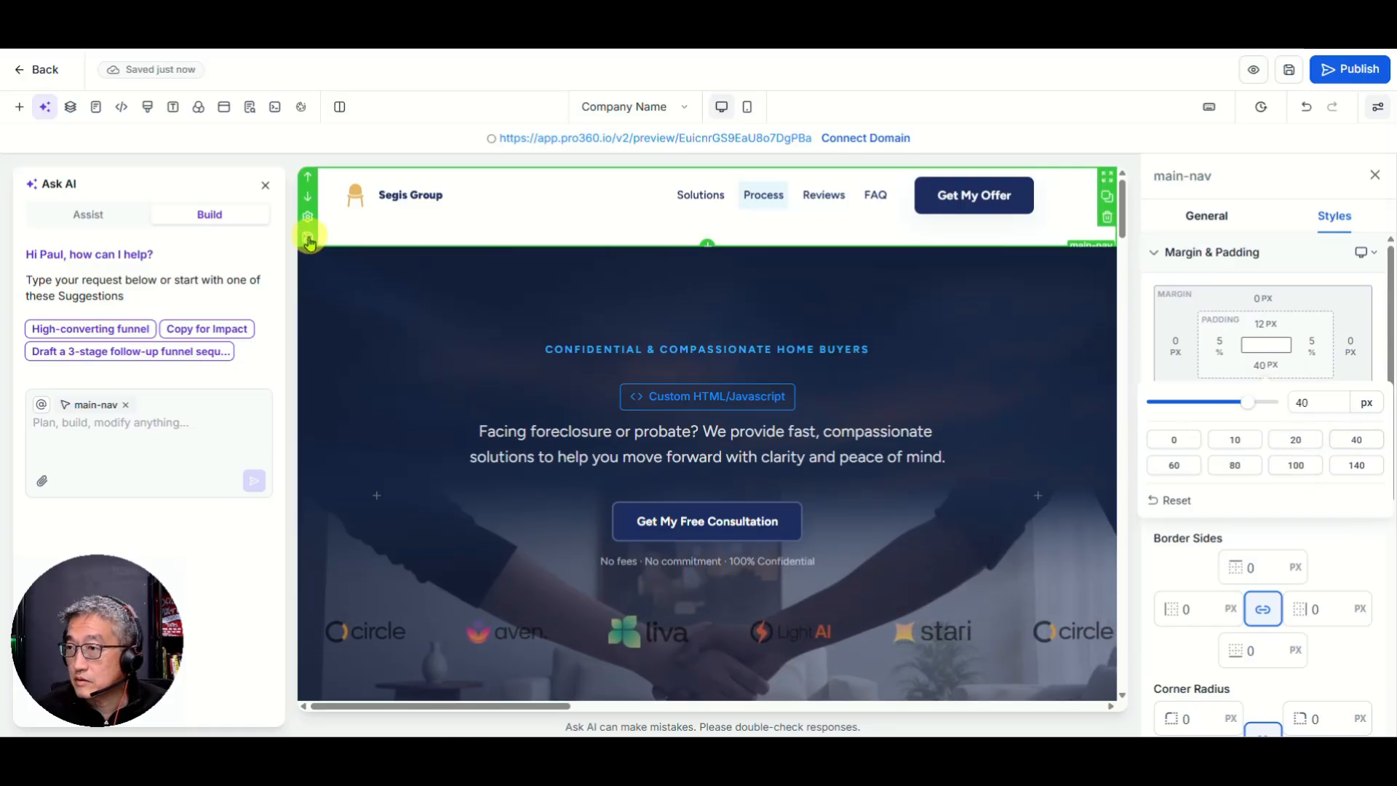
Step: Save the header as a Global Sections entry named 'Global Header'
{"action": "left_click", "coordinate": [308, 242]}
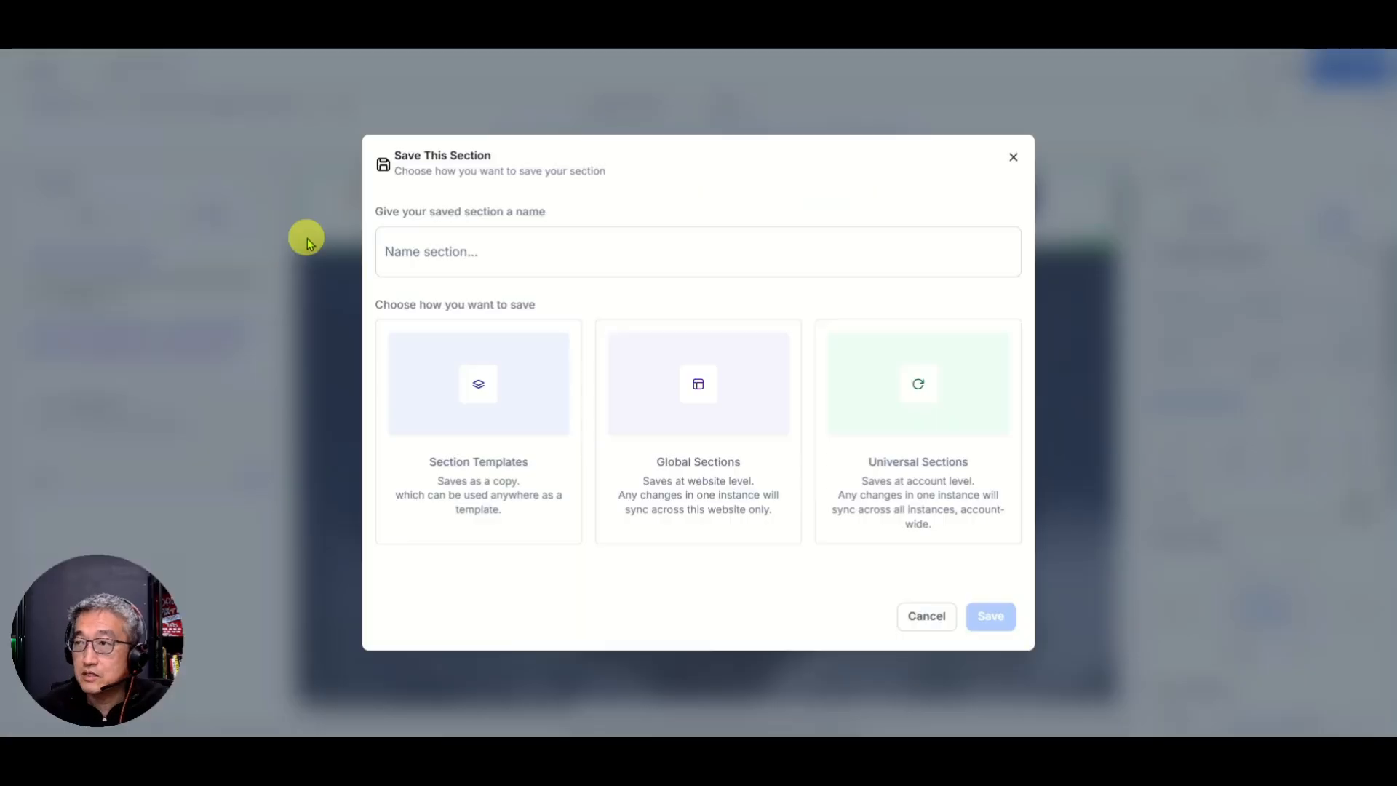
{"action": "left_click", "coordinate": [456, 250]}
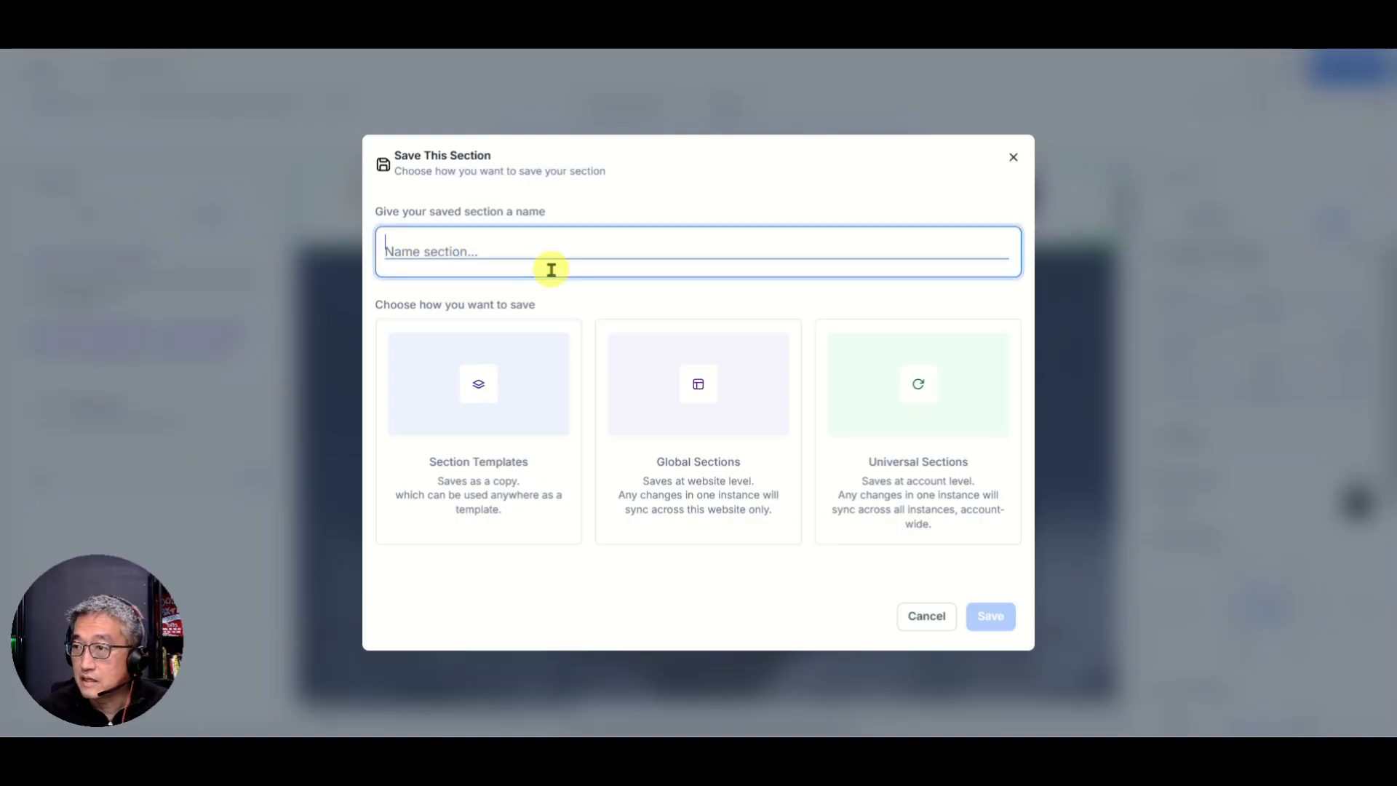
{"action": "type", "text": "Gobl"}
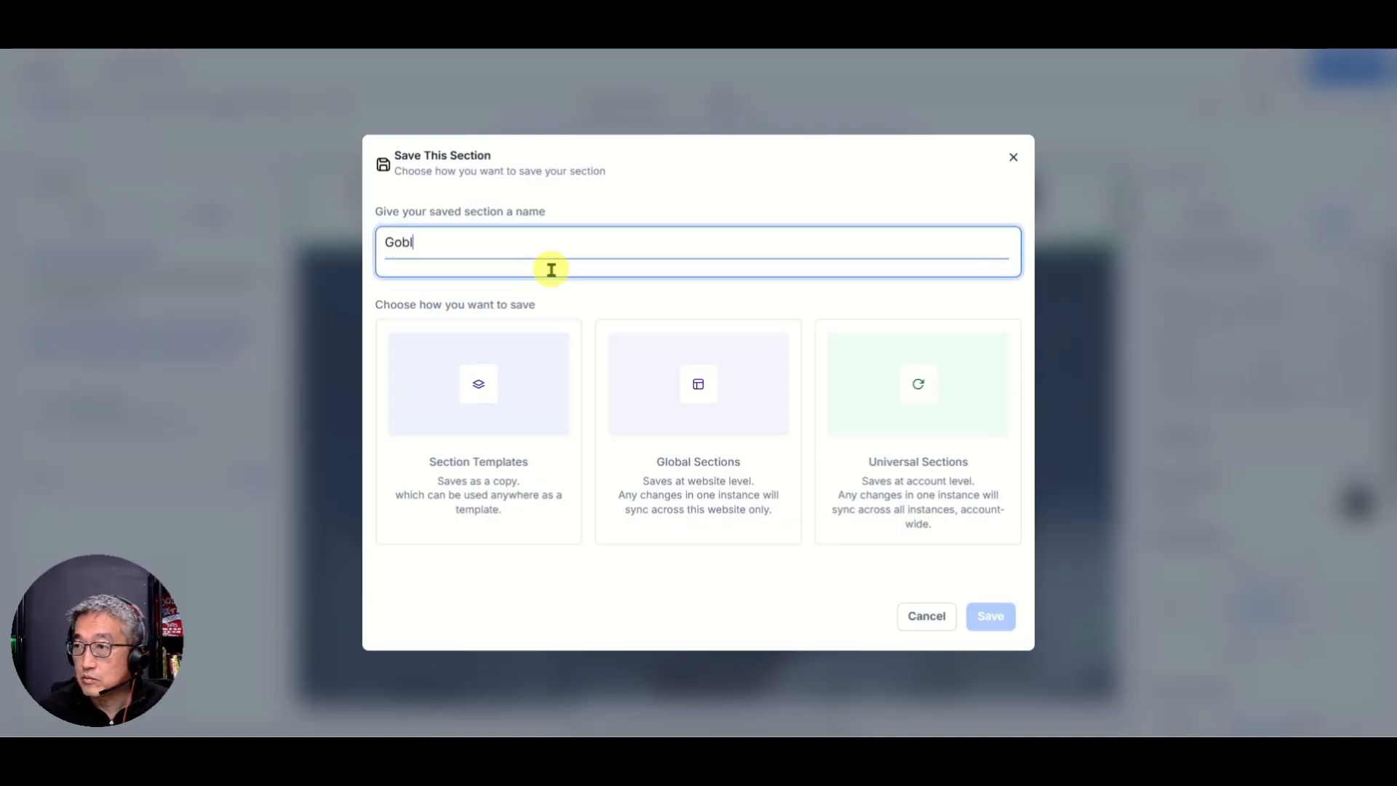
{"action": "key", "text": "BackSpace"}
{"action": "key", "text": "BackSpace"}
{"action": "key", "text": "BackSpace"}
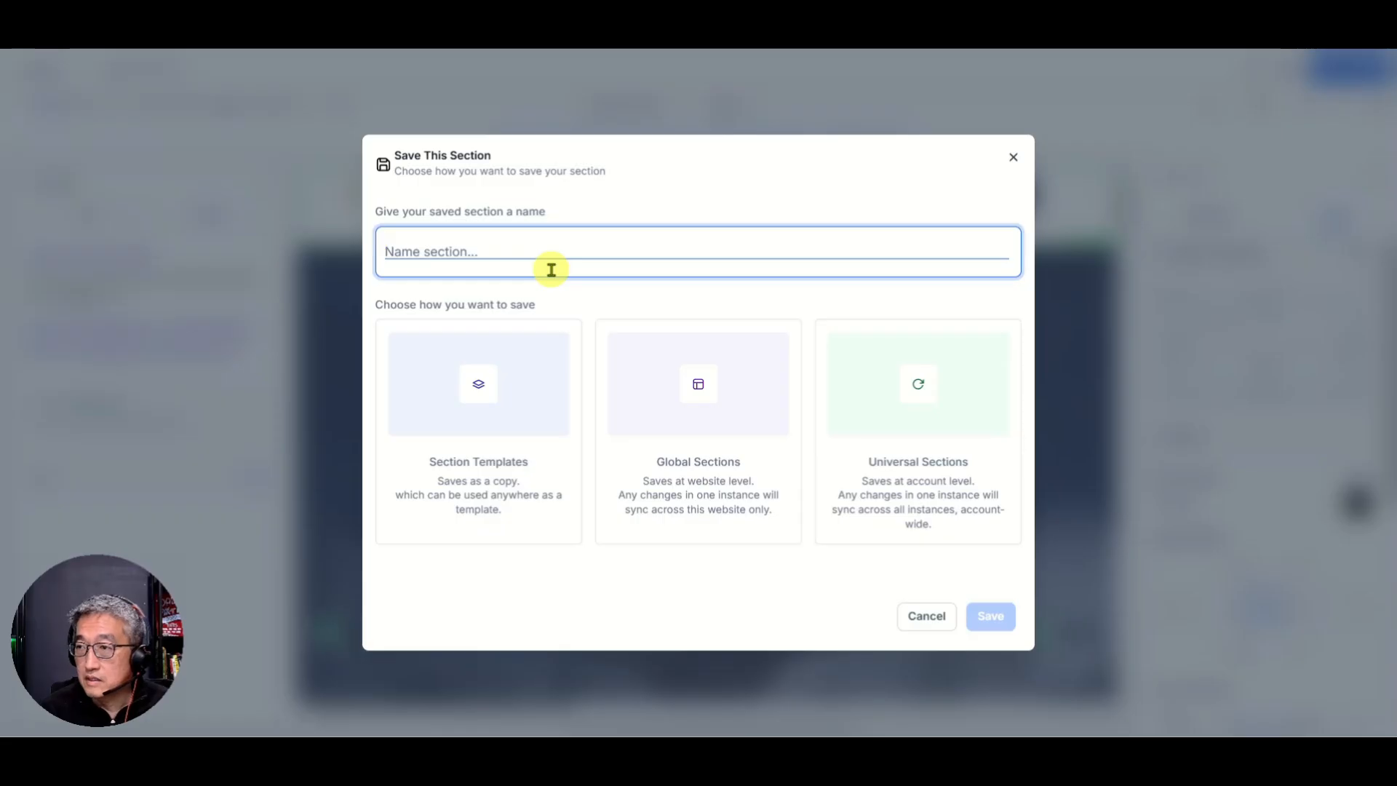
{"action": "type", "text": "Global Header"}
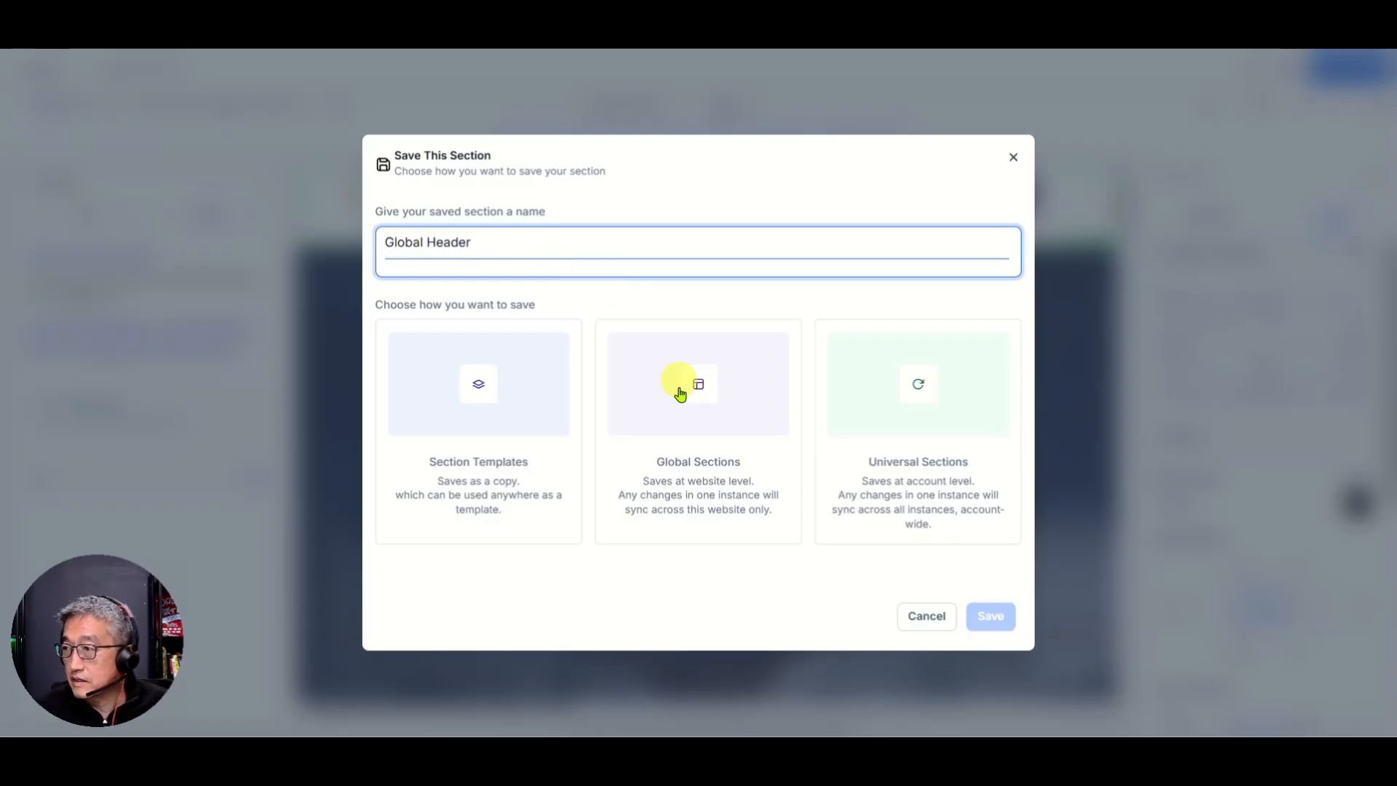
{"action": "left_click", "coordinate": [681, 432]}
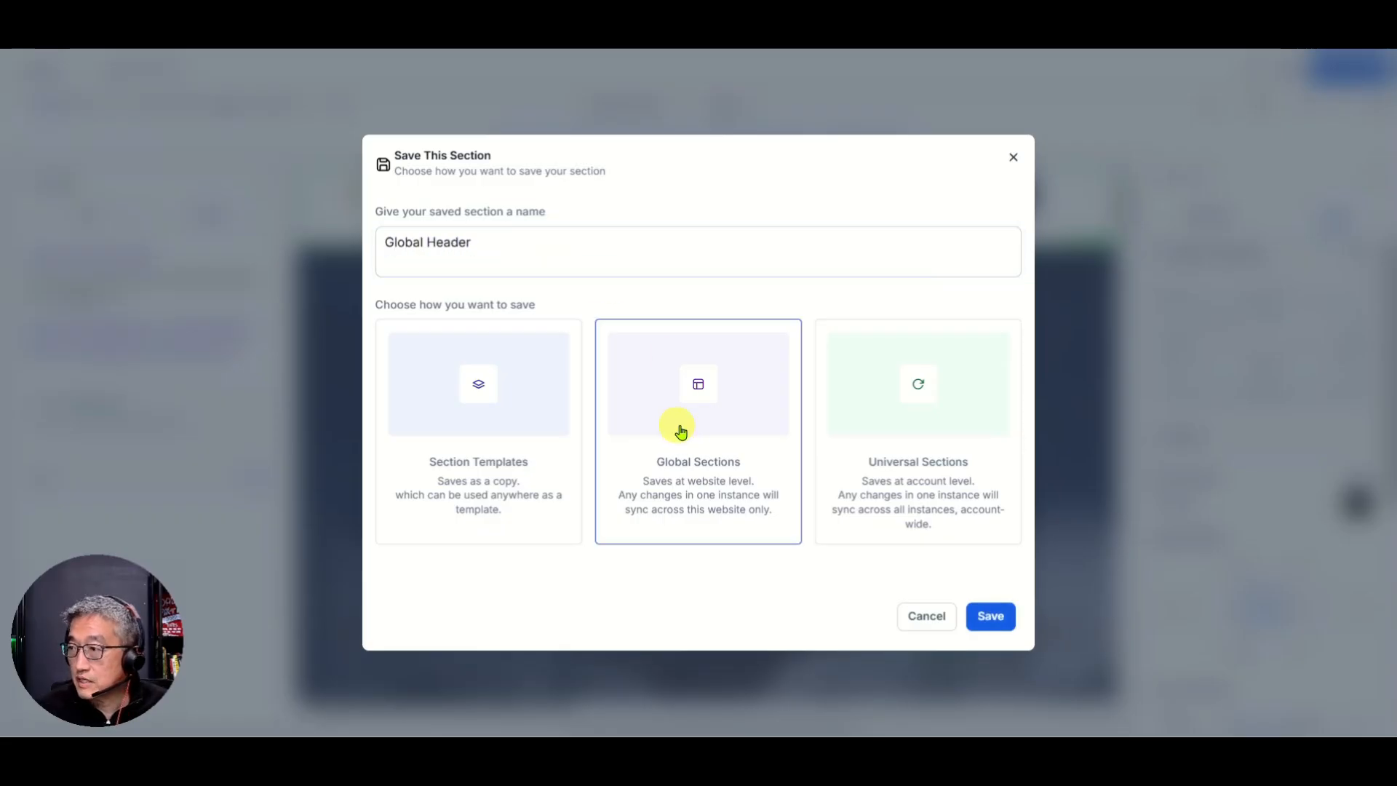
{"action": "left_click", "coordinate": [989, 617]}
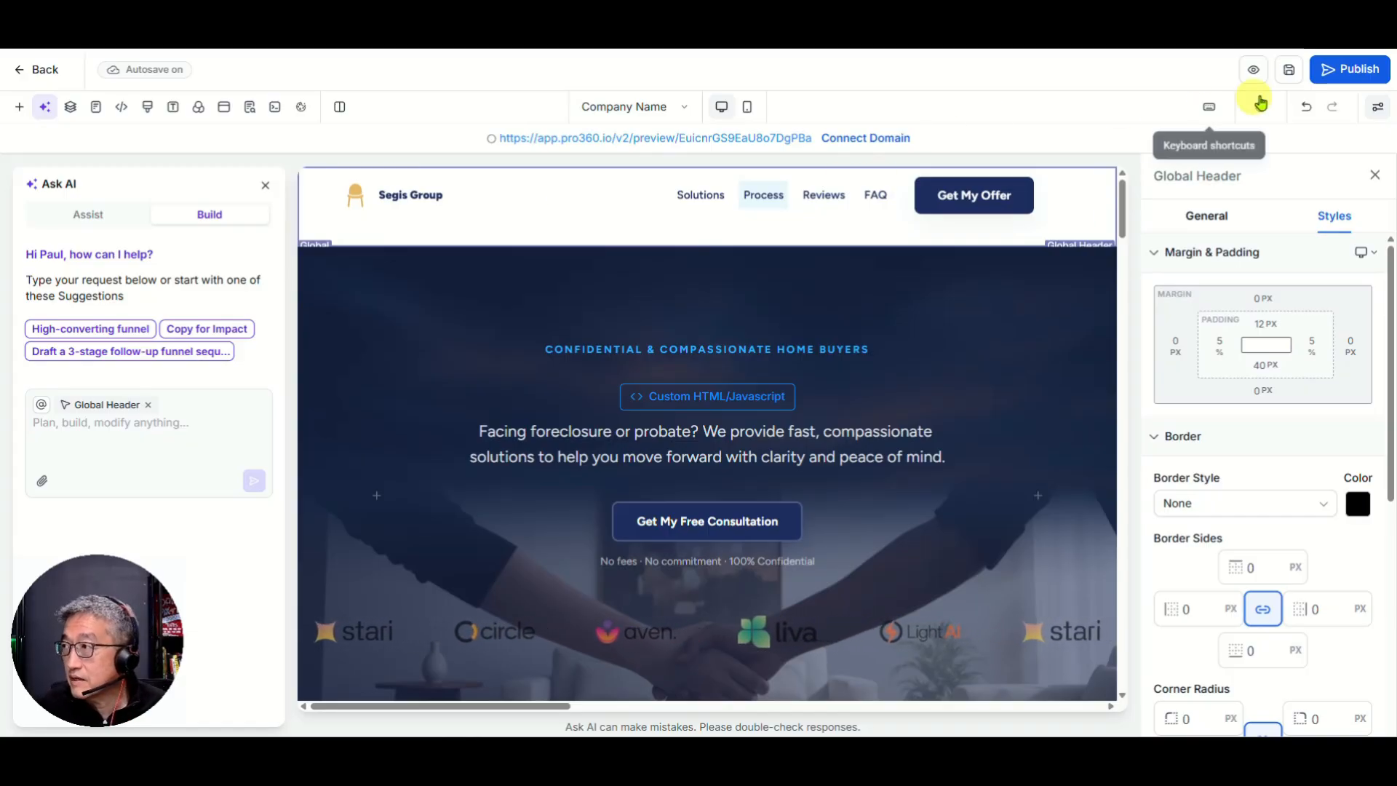
Step: Save the page, then change the header's bottom padding from 40 to 12 px
{"action": "left_click", "coordinate": [1288, 71]}
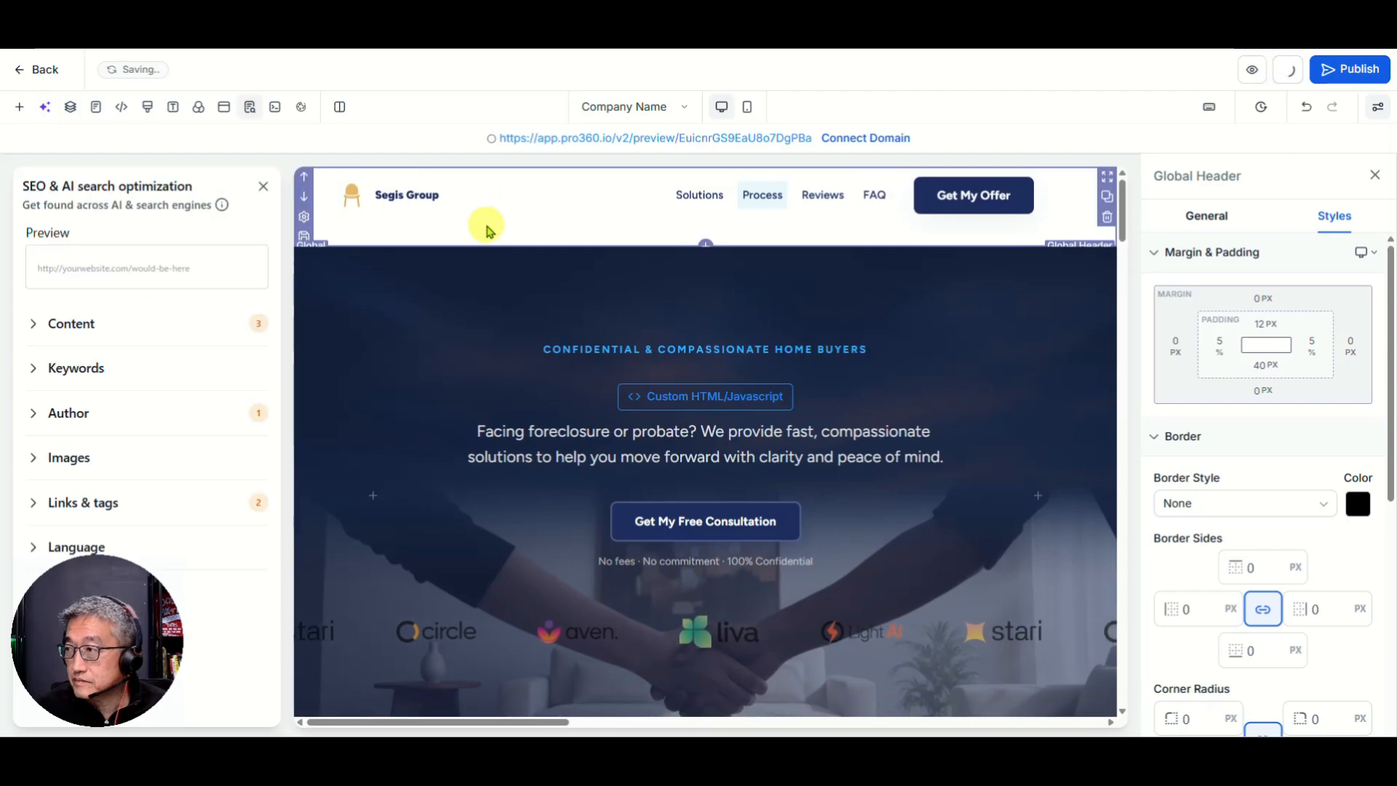
{"action": "left_click", "coordinate": [1268, 380]}
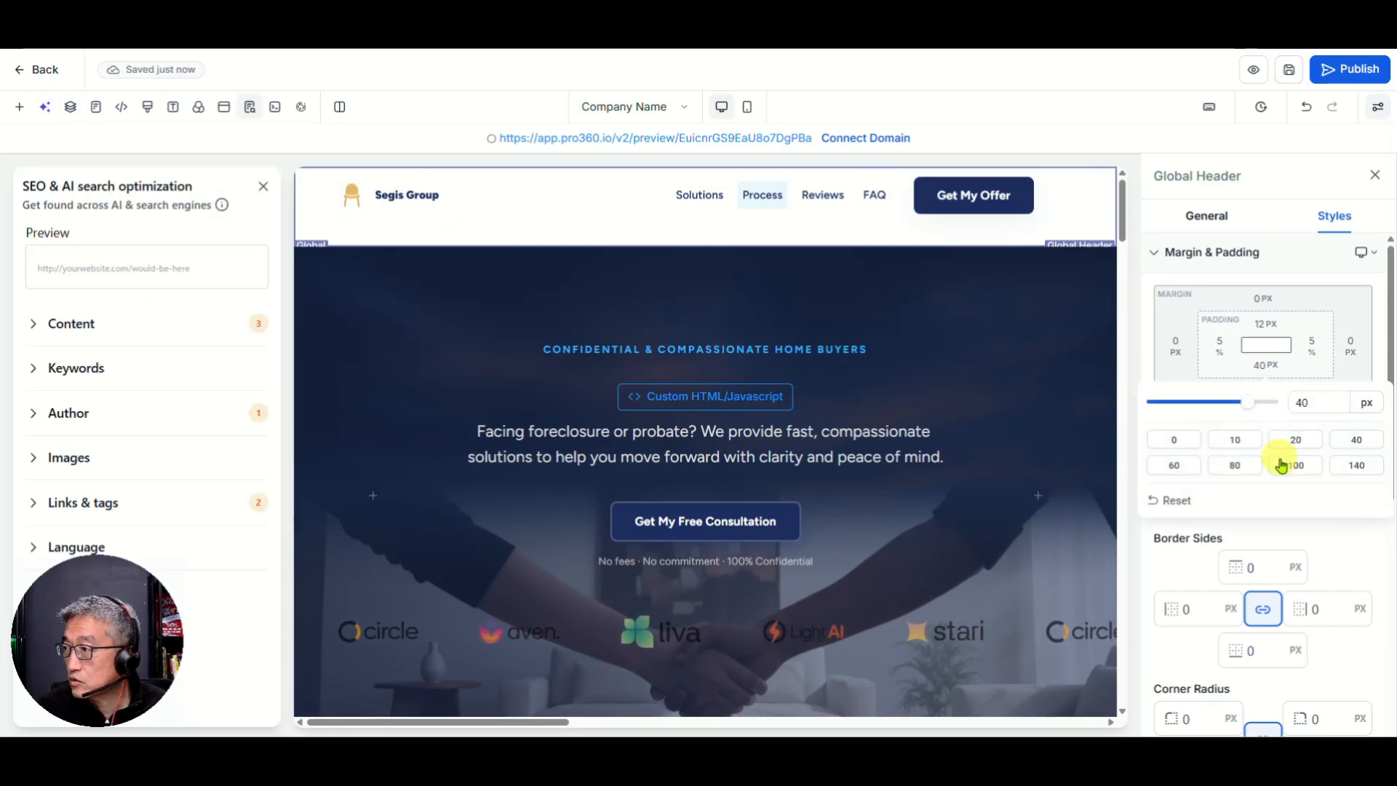
{"action": "left_click_drag", "start_coordinate": [1300, 401], "coordinate": [1358, 405]}
{"action": "type", "text": "12"}
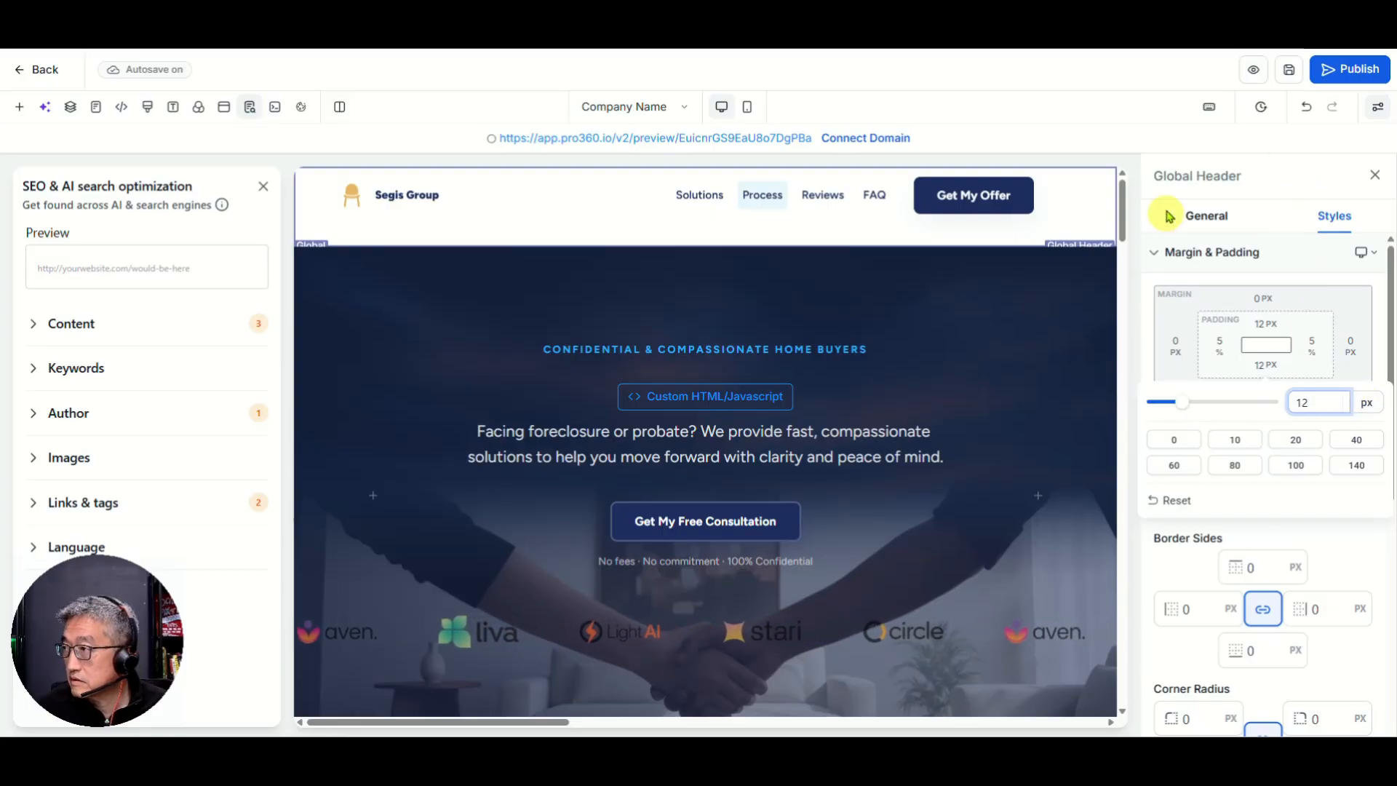
{"action": "left_click", "coordinate": [1111, 158]}
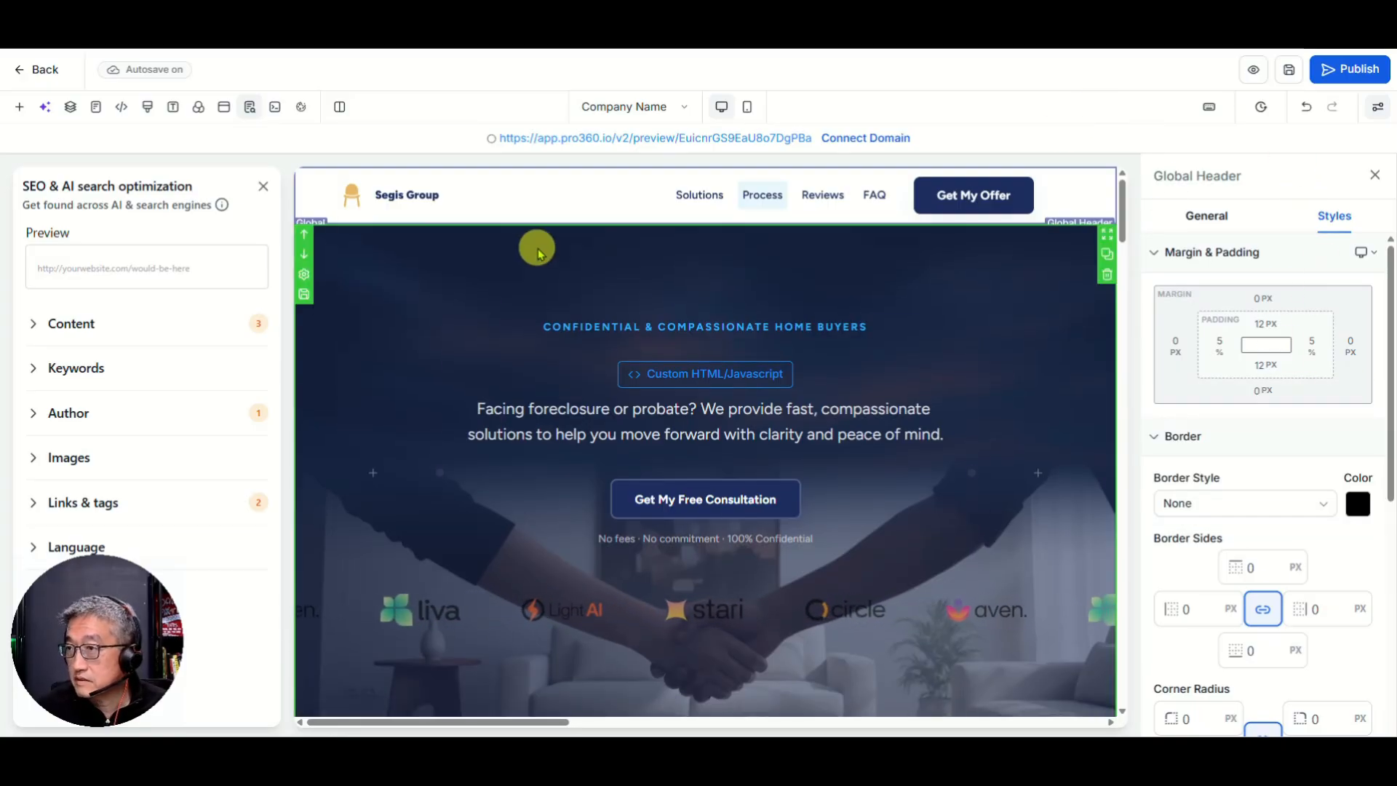
Step: Scroll down to the footer and select the whole footer section
{"action": "scroll", "coordinate": [588, 360], "scroll_direction": "down", "scroll_amount": 20}
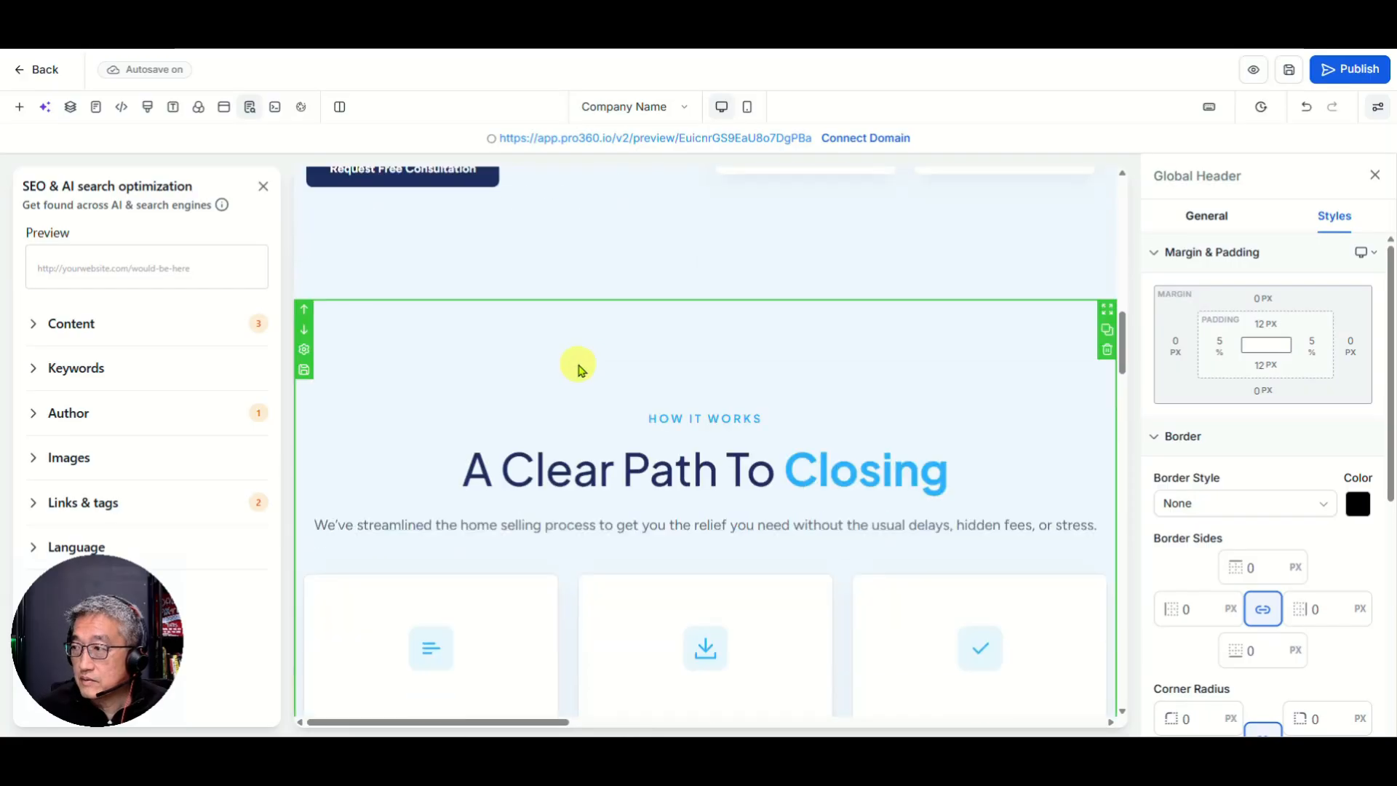
{"action": "scroll", "coordinate": [573, 366], "scroll_direction": "down", "scroll_amount": 8}
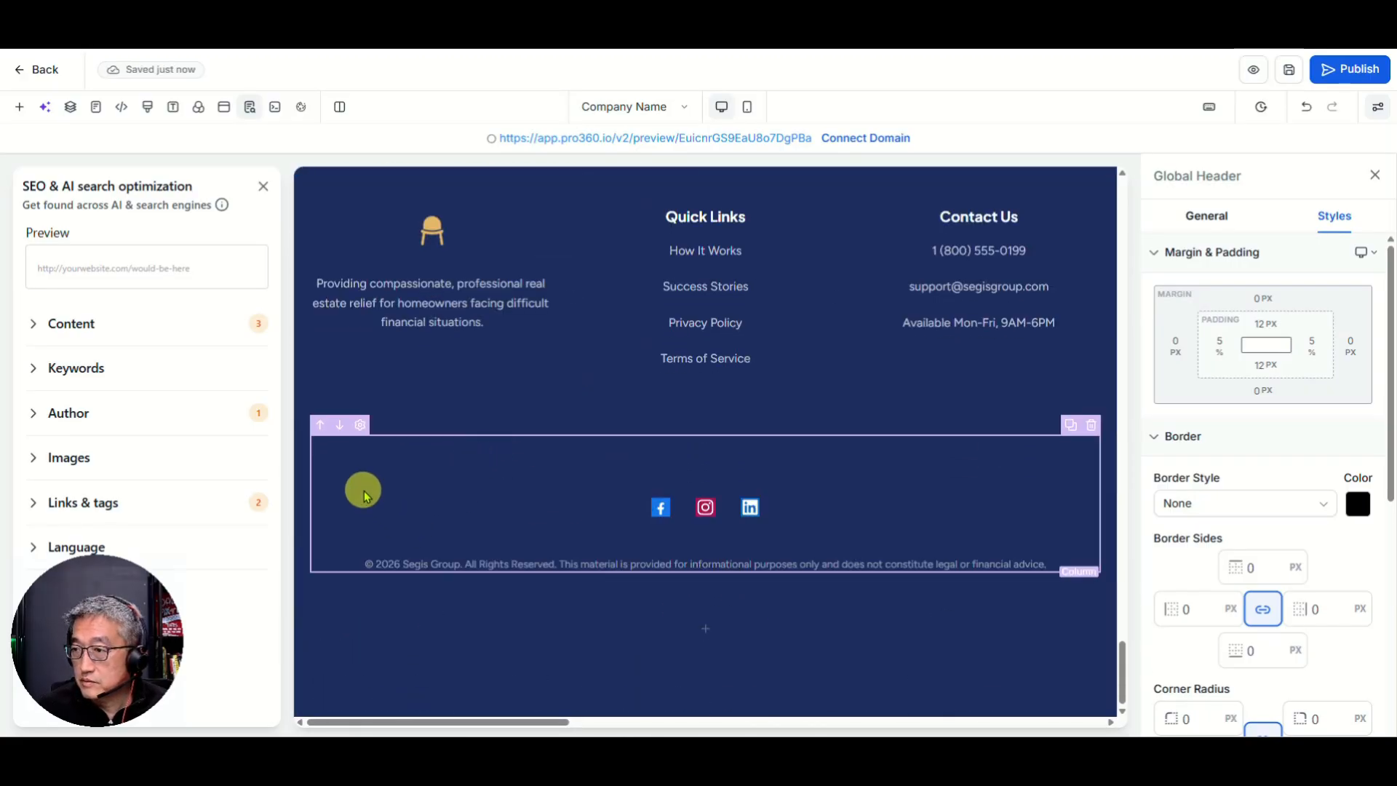
{"action": "left_click", "coordinate": [365, 308]}
{"action": "scroll", "coordinate": [407, 342], "scroll_direction": "up", "scroll_amount": 1}
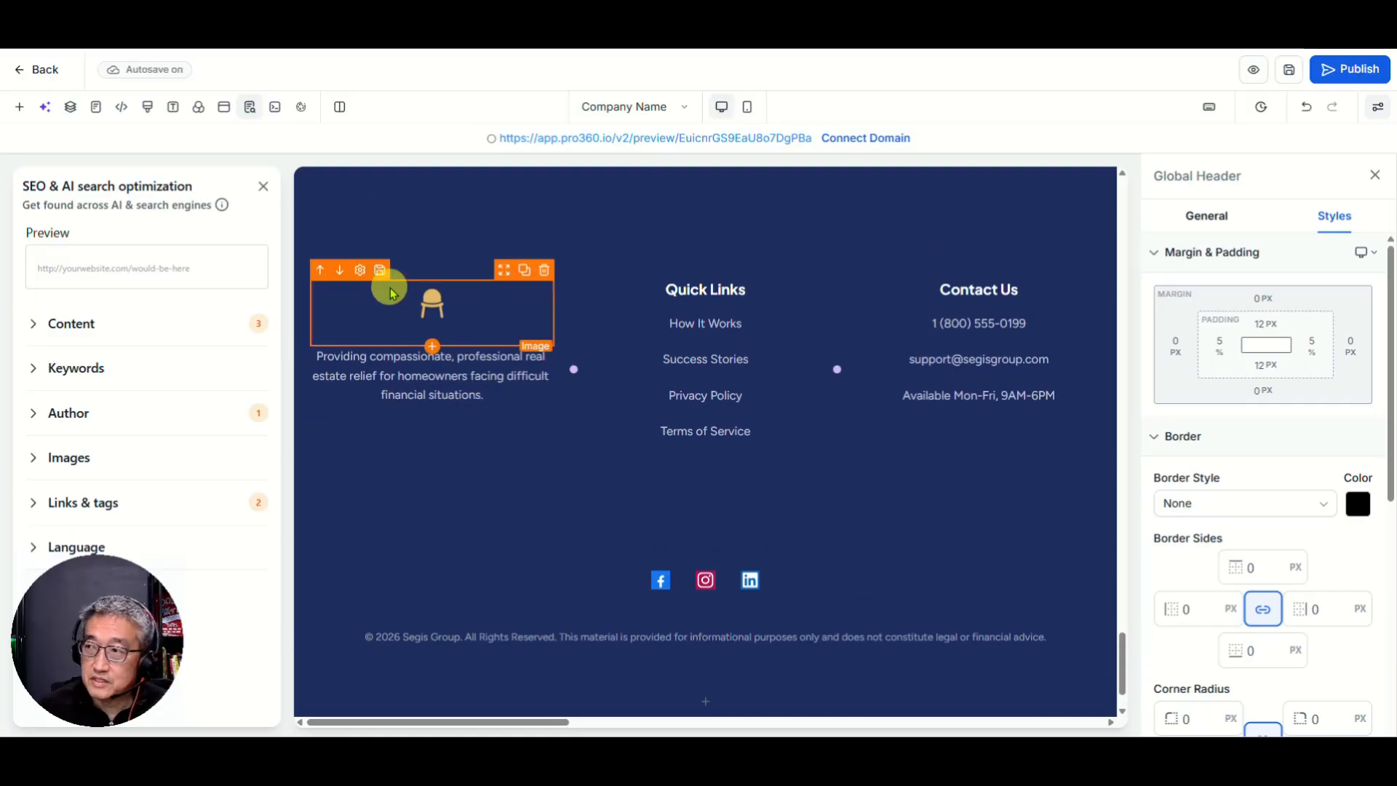
{"action": "left_click", "coordinate": [931, 305]}
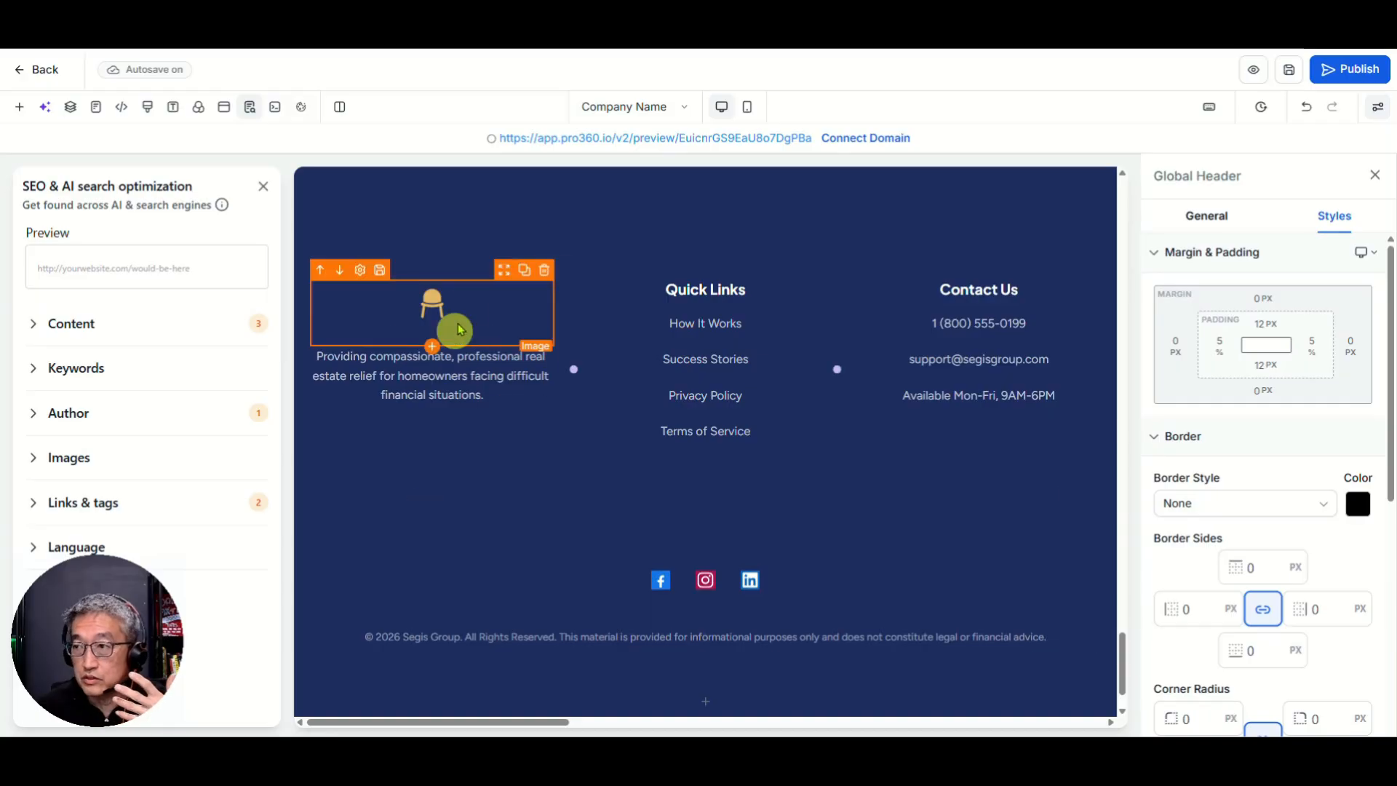
{"action": "left_click", "coordinate": [425, 551]}
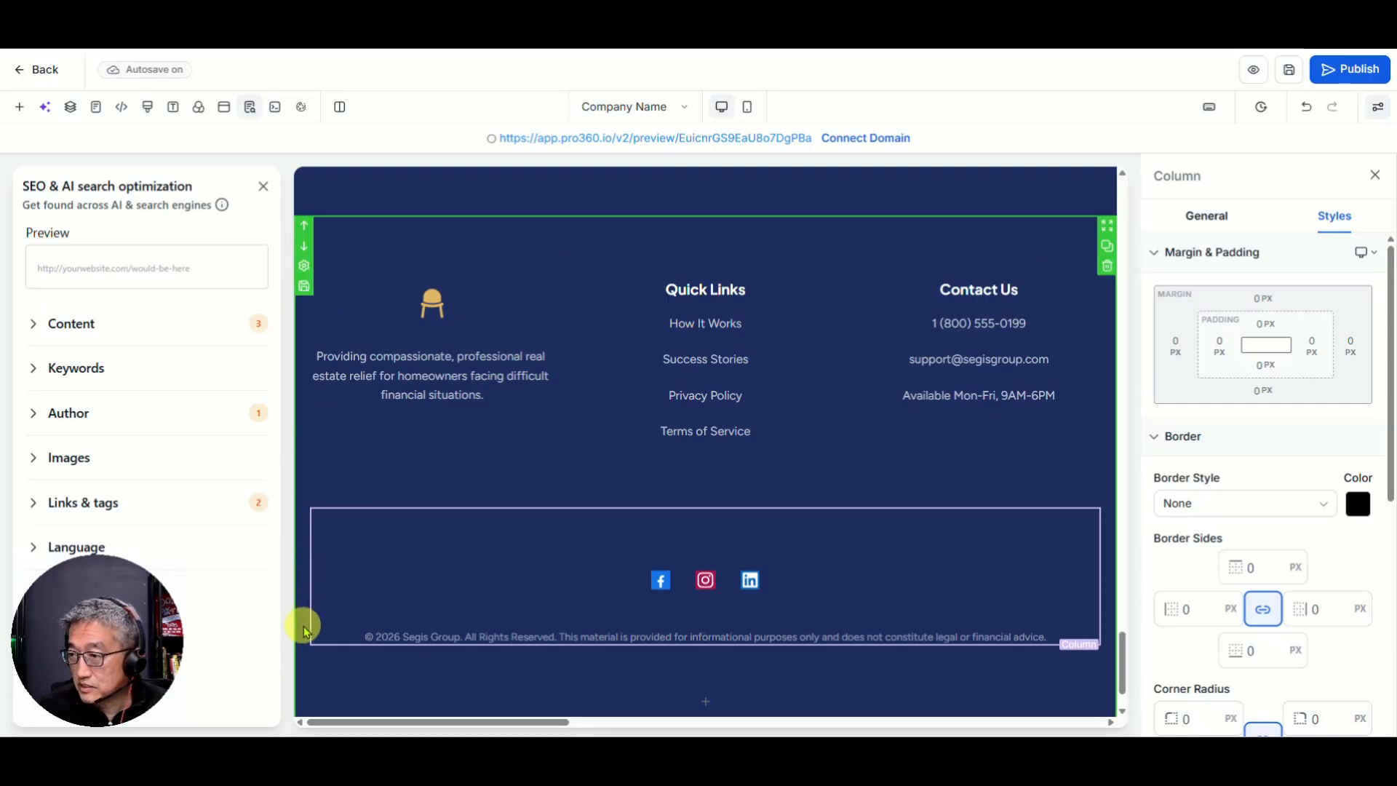
{"action": "left_click", "coordinate": [412, 592]}
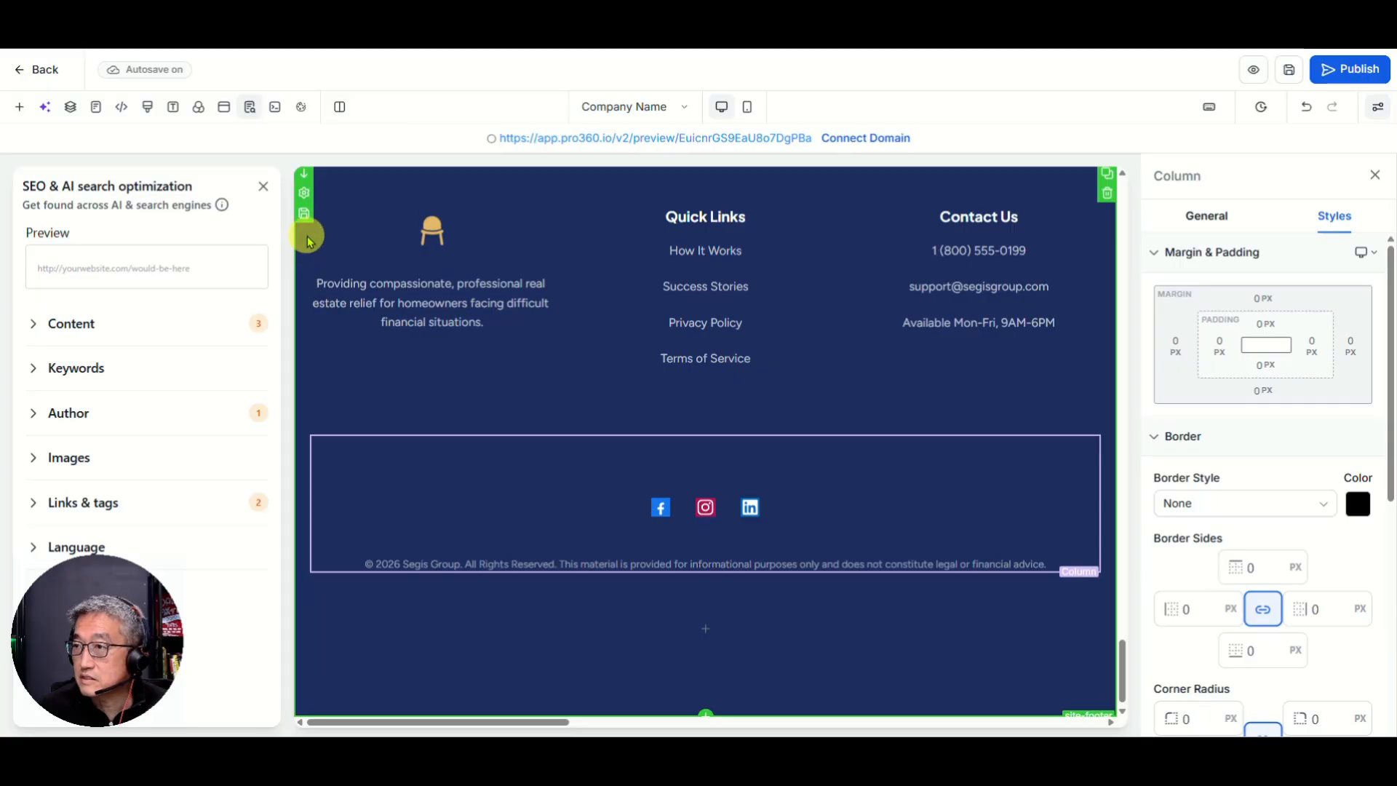
Step: Open the footer's Save This Section dialog and type the name 'Global Foot'
{"action": "scroll", "coordinate": [307, 244], "scroll_direction": "up", "scroll_amount": 1}
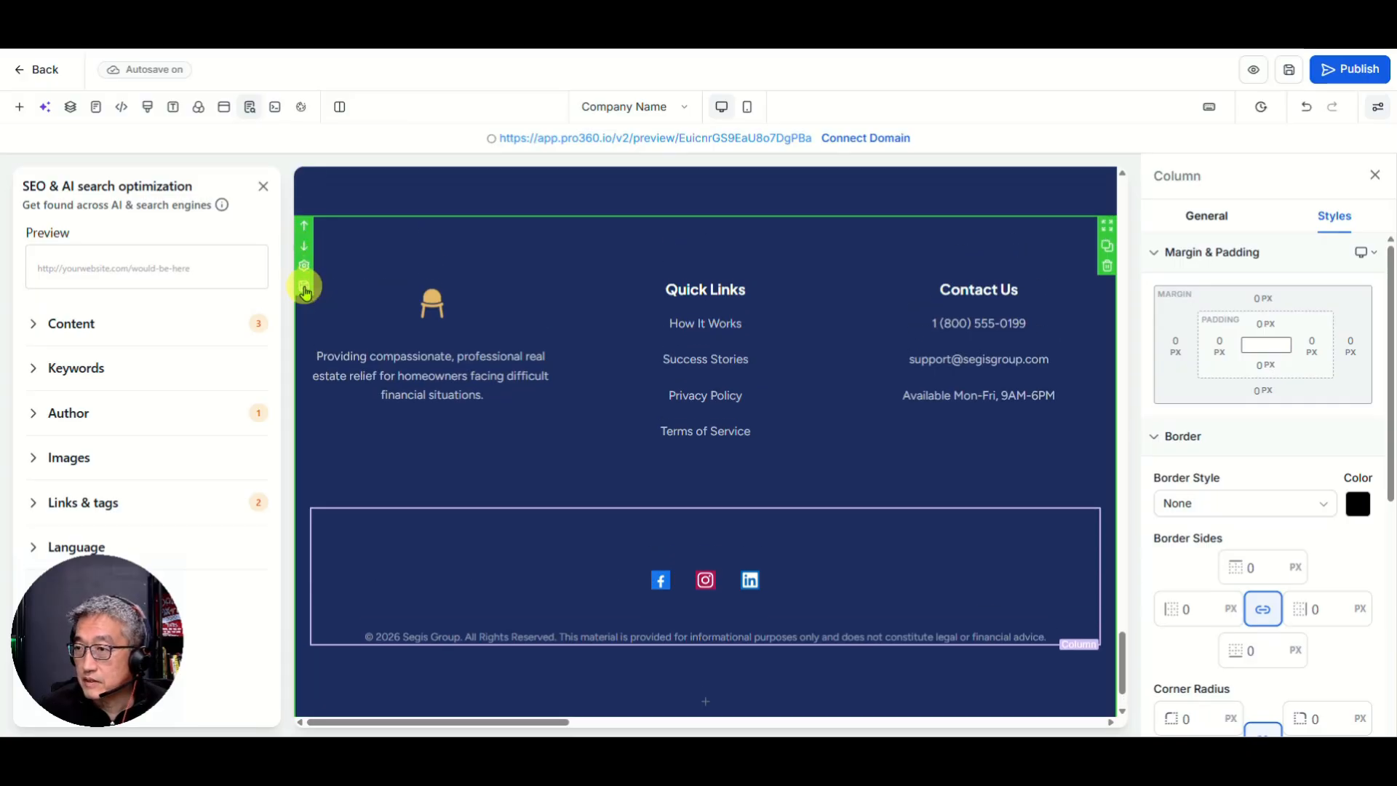
{"action": "left_click", "coordinate": [303, 287]}
{"action": "left_click", "coordinate": [451, 255]}
{"action": "type", "text": "Global"}
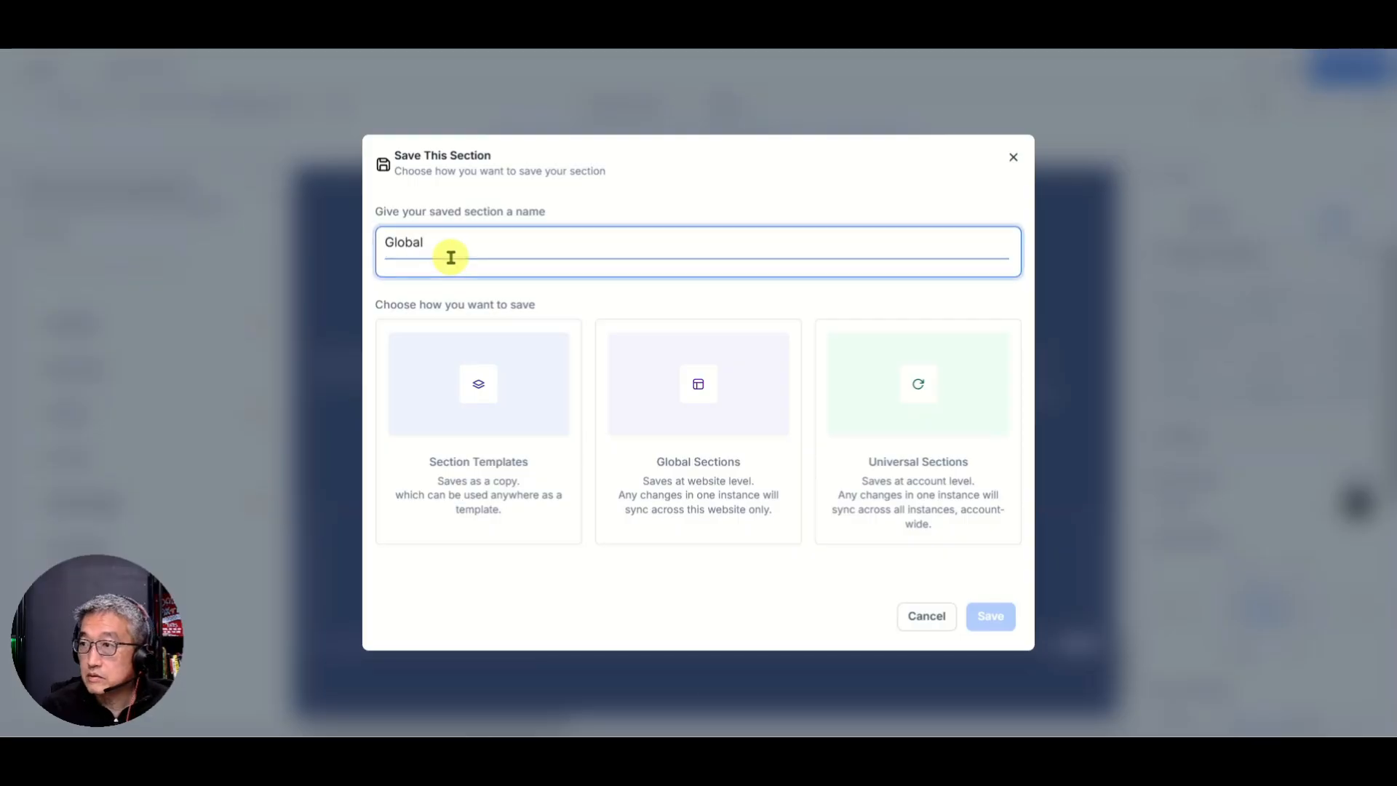
{"action": "type", "text": " Footer"}
Step: Save the footer under Global Sections, then save the page
{"action": "left_click", "coordinate": [702, 446]}
{"action": "left_click", "coordinate": [990, 618]}
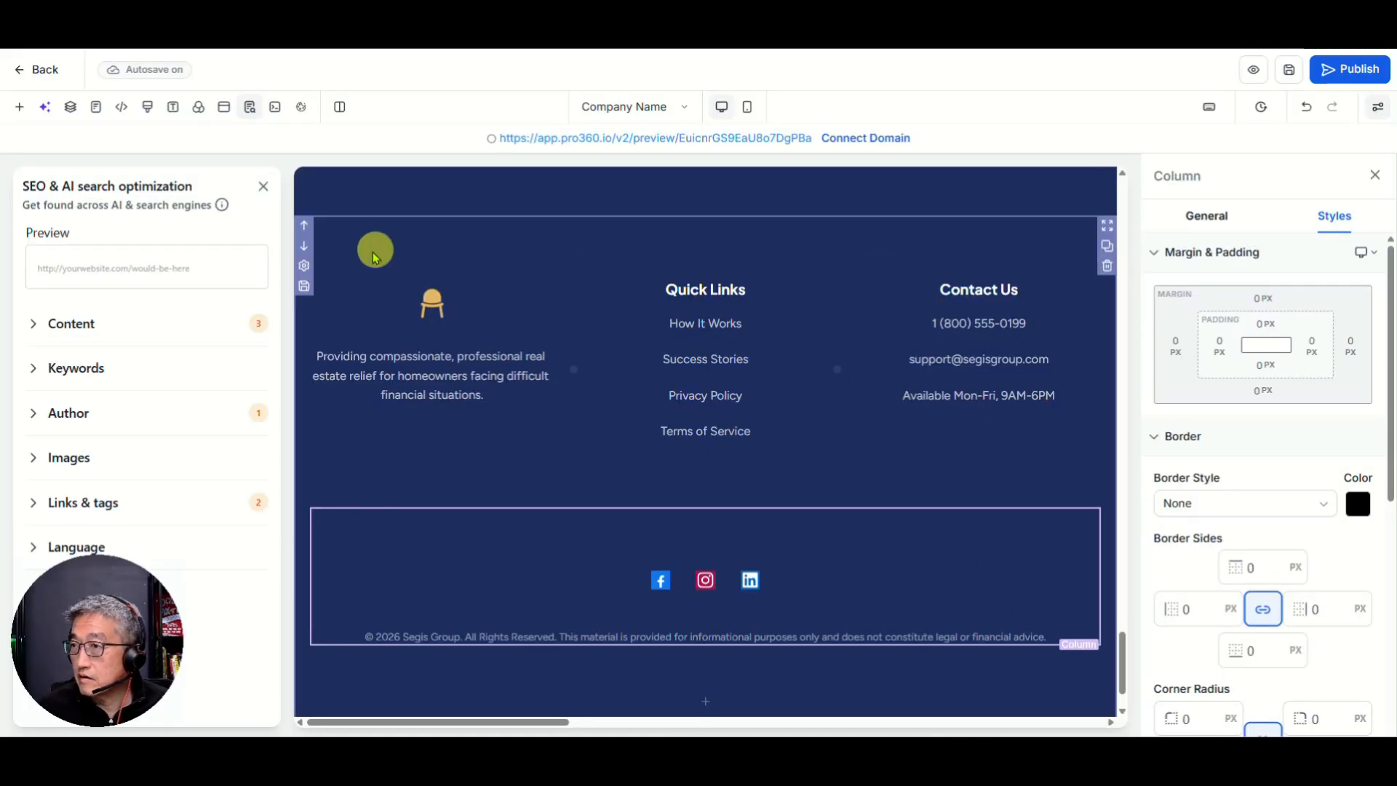
{"action": "left_click", "coordinate": [1286, 75]}
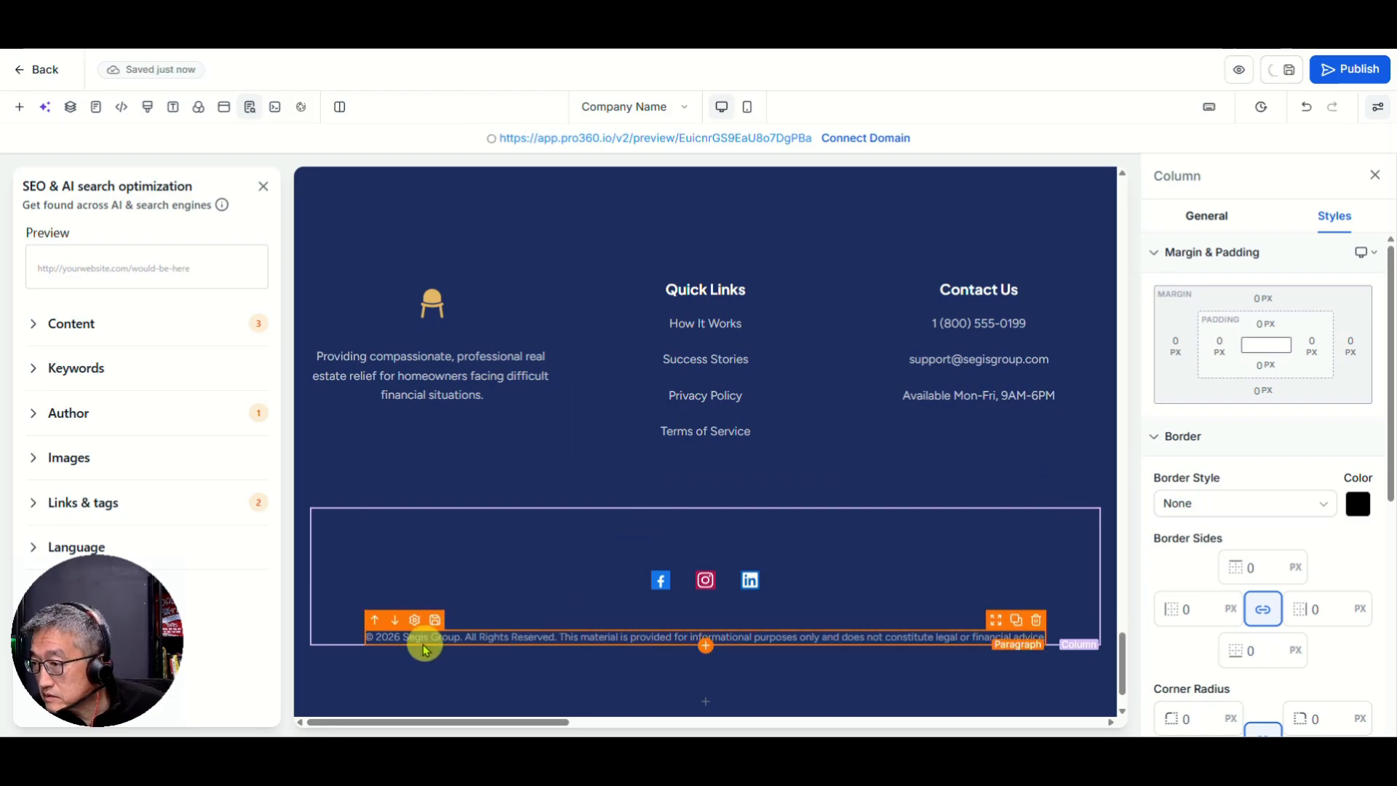
{"action": "scroll", "coordinate": [516, 589], "scroll_direction": "up", "scroll_amount": 4}
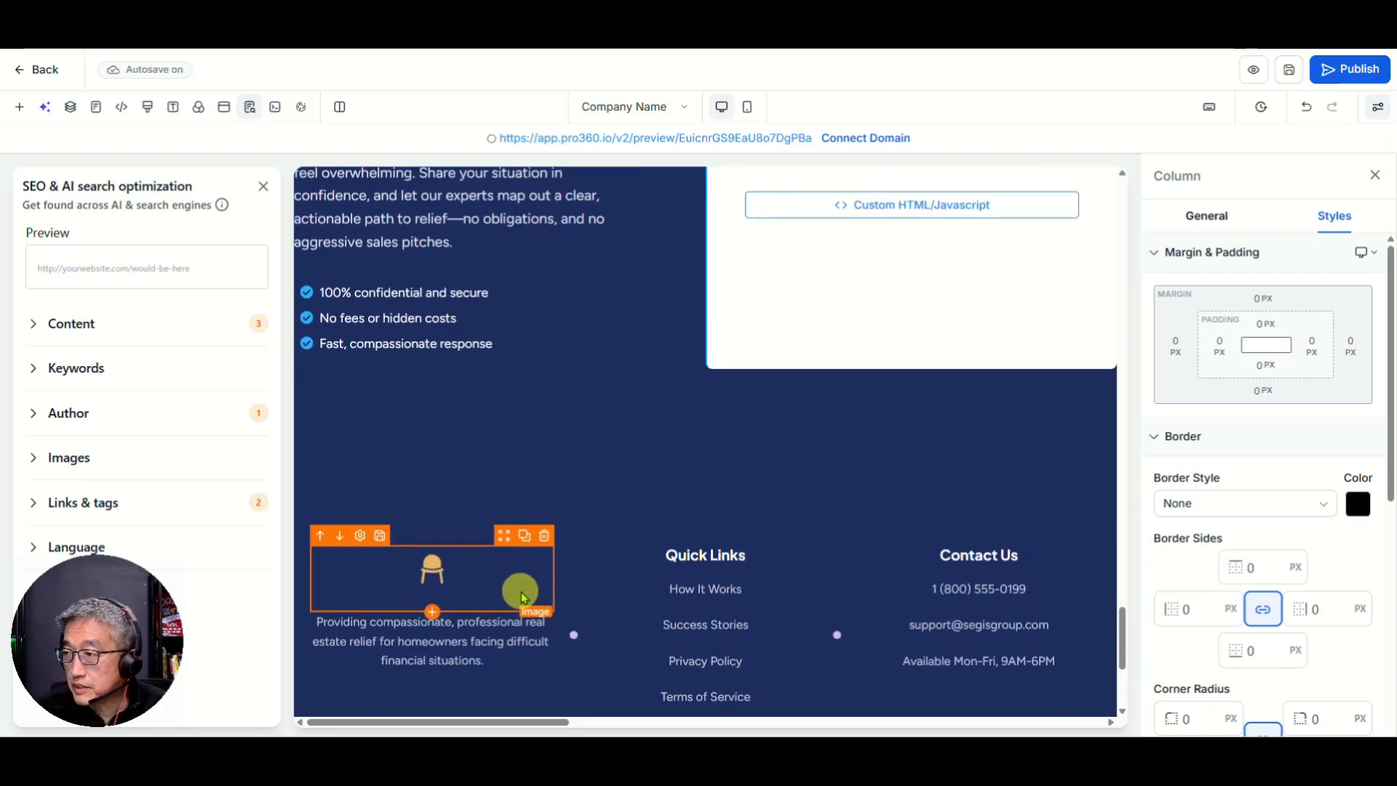
{"action": "scroll", "coordinate": [582, 571], "scroll_direction": "down", "scroll_amount": 5}
{"action": "scroll", "coordinate": [874, 404], "scroll_direction": "up", "scroll_amount": 1}
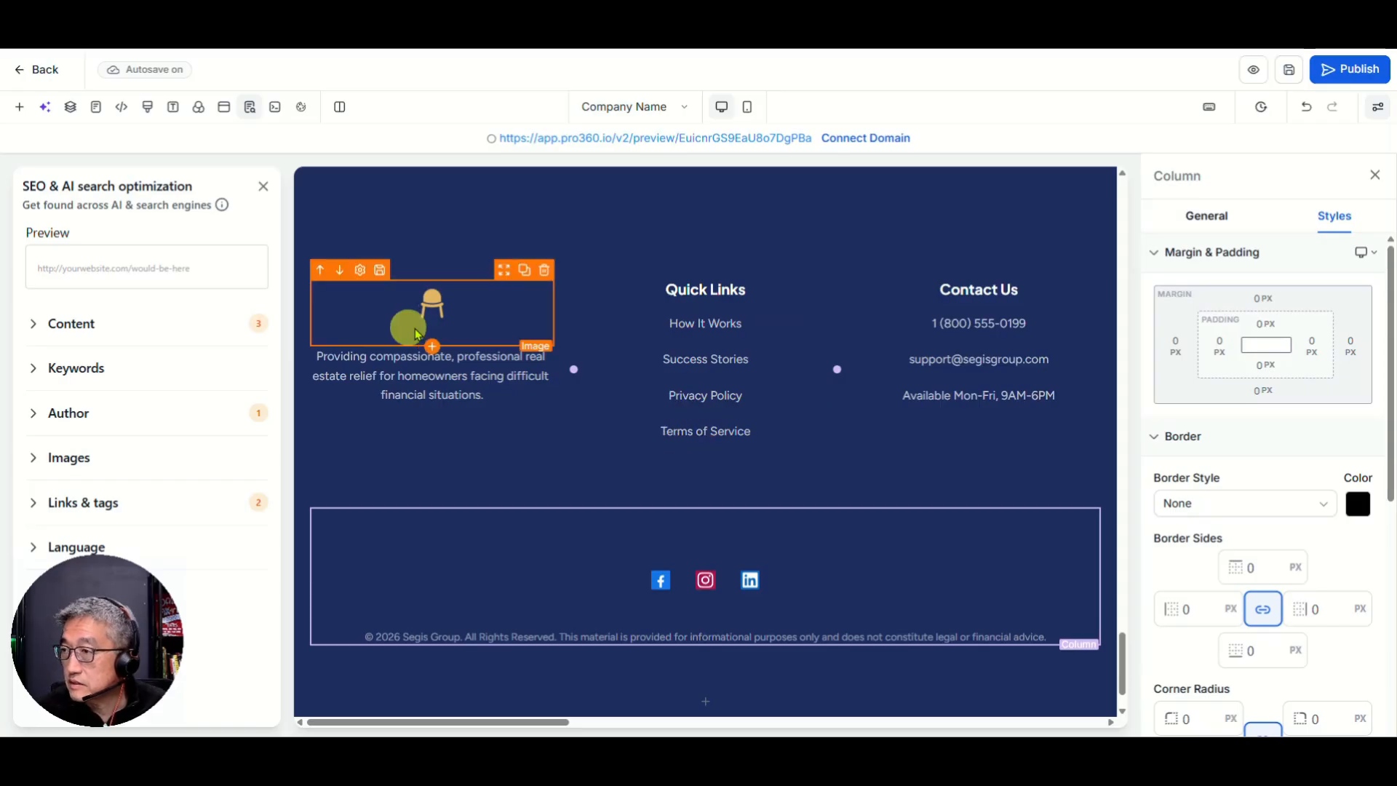
{"action": "scroll", "coordinate": [413, 342], "scroll_direction": "up", "scroll_amount": 20}
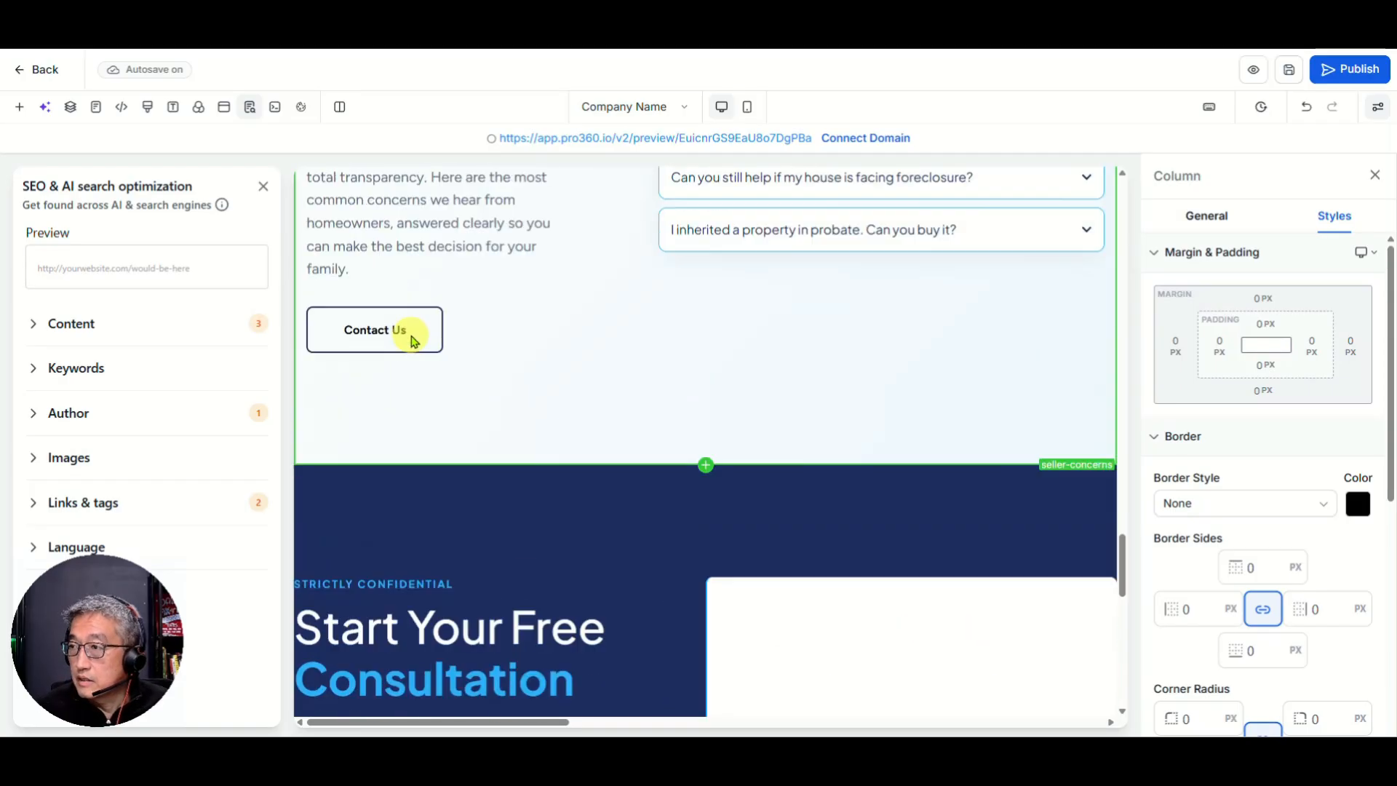
{"action": "scroll", "coordinate": [405, 339], "scroll_direction": "up", "scroll_amount": 20}
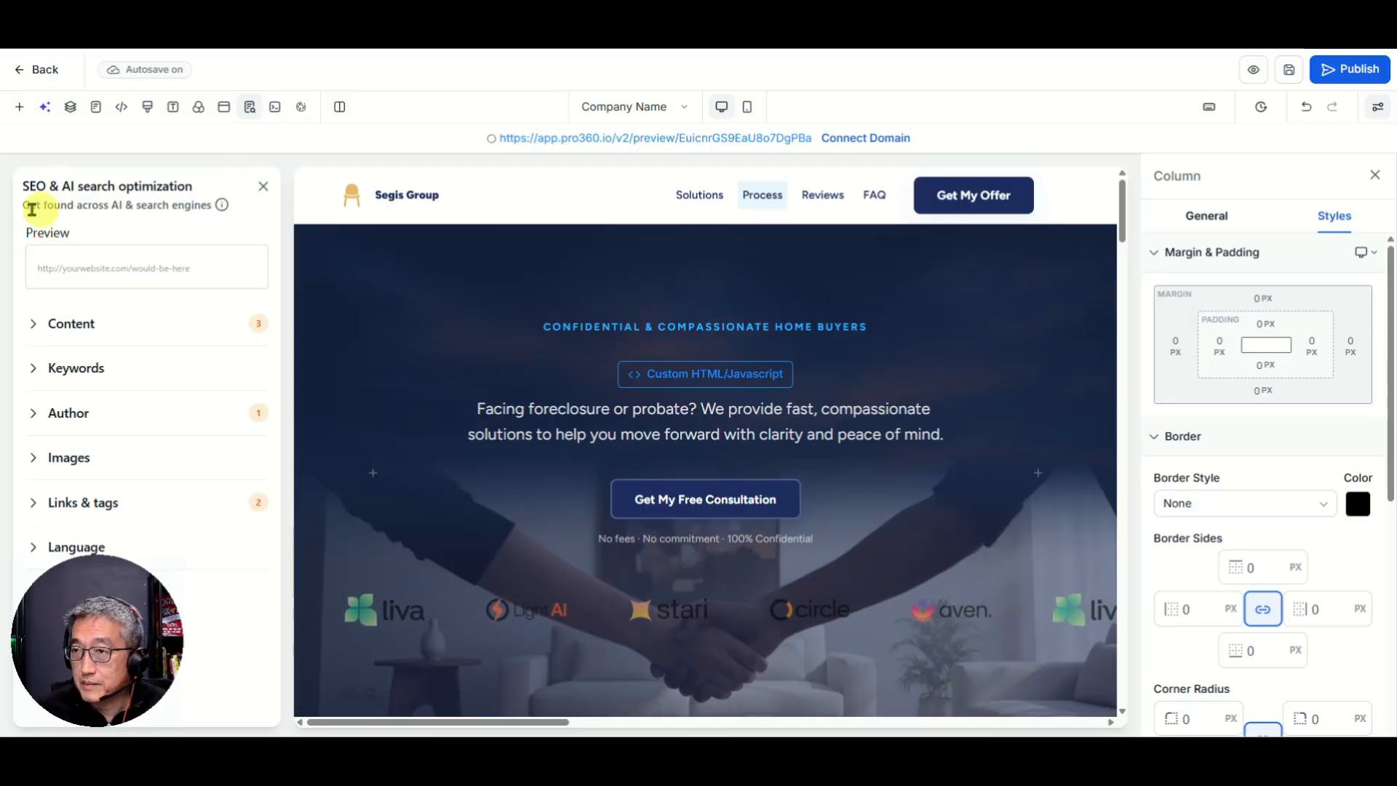
Step: Close the SEO & AI search optimization panel and select the hero section to view its padding
{"action": "left_click", "coordinate": [267, 188]}
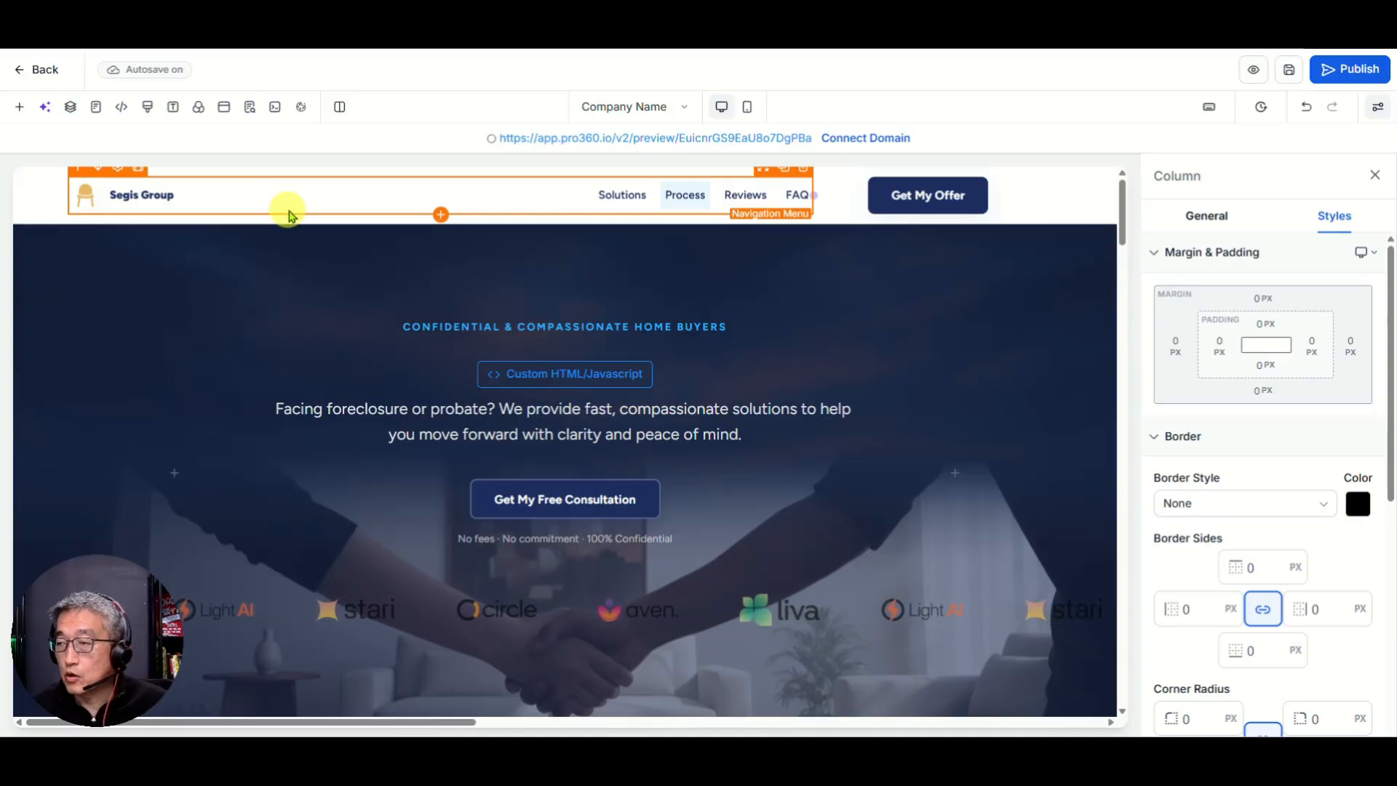
{"action": "left_click", "coordinate": [282, 290]}
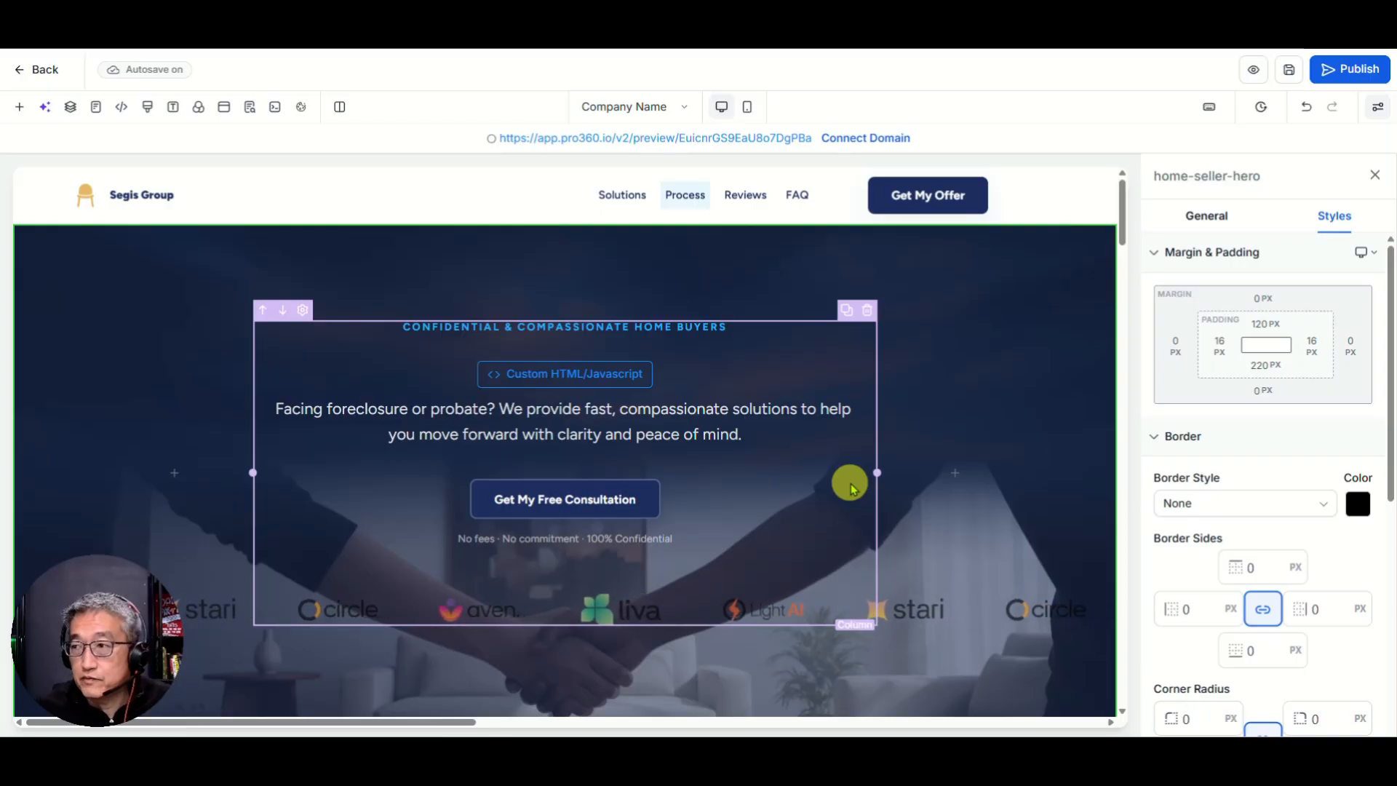
{"action": "scroll", "coordinate": [708, 537], "scroll_direction": "down", "scroll_amount": 6}
{"action": "scroll", "coordinate": [708, 542], "scroll_direction": "up", "scroll_amount": 7}
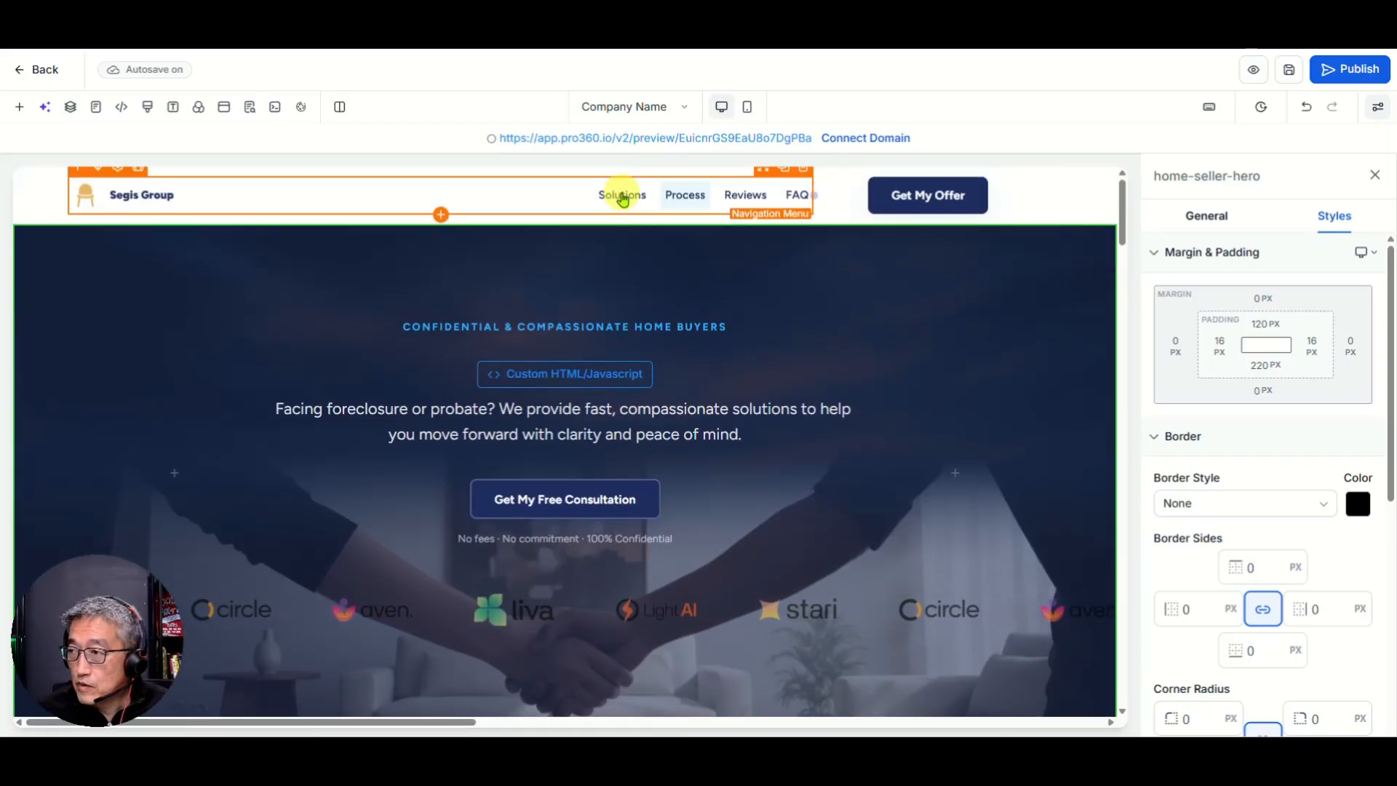
Step: Check the Navigation Menu's General settings, cancel publishing at domain selection, and preview the page
{"action": "left_click", "coordinate": [622, 196]}
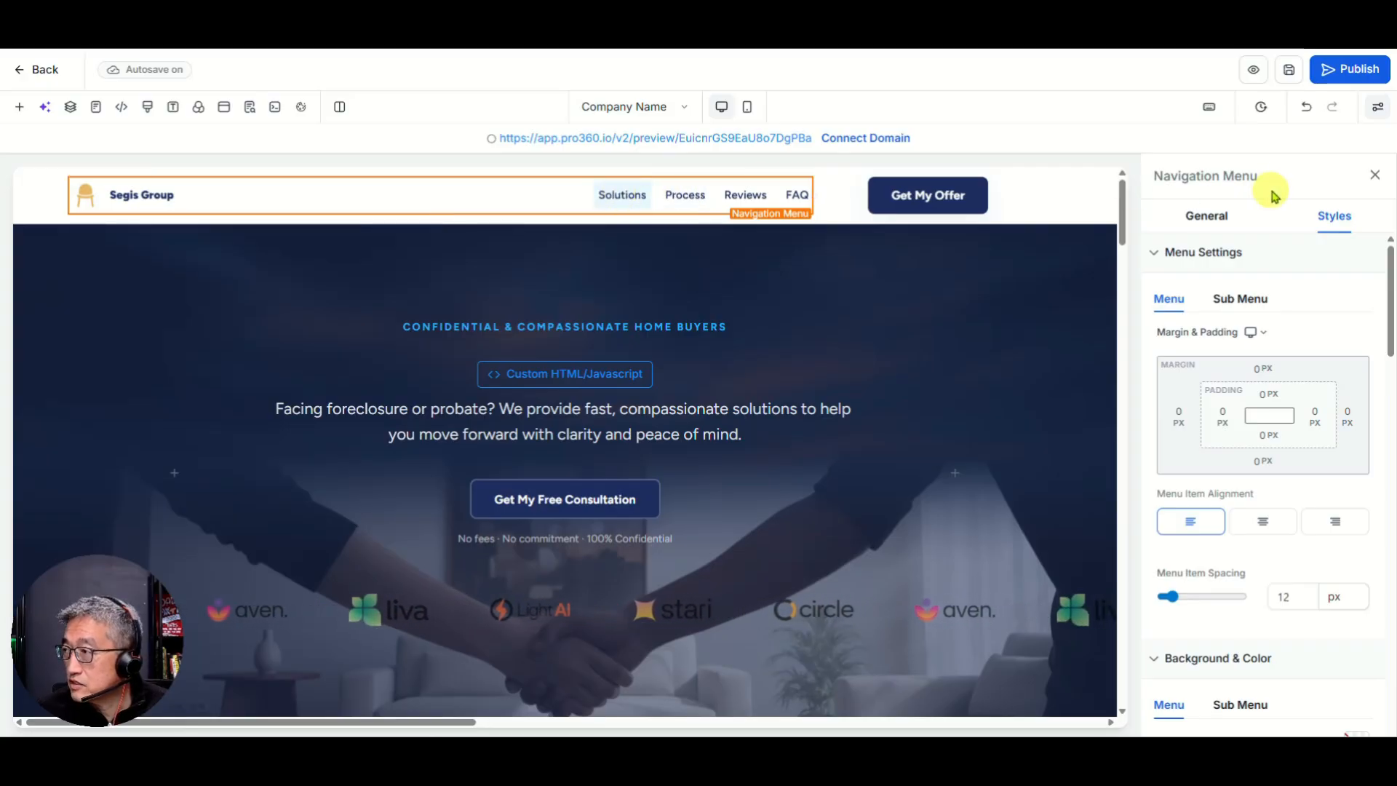
{"action": "left_click", "coordinate": [1195, 217]}
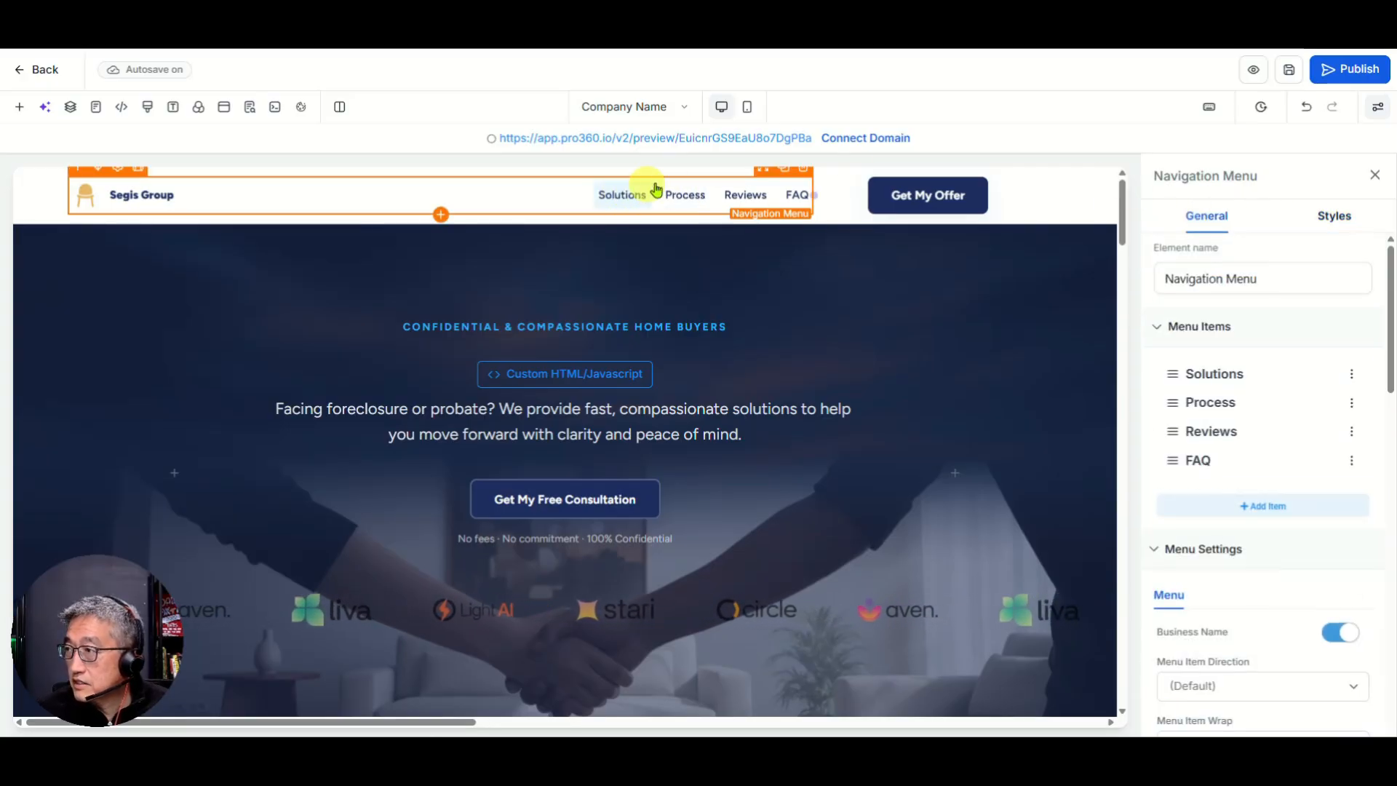
{"action": "left_click", "coordinate": [1336, 73]}
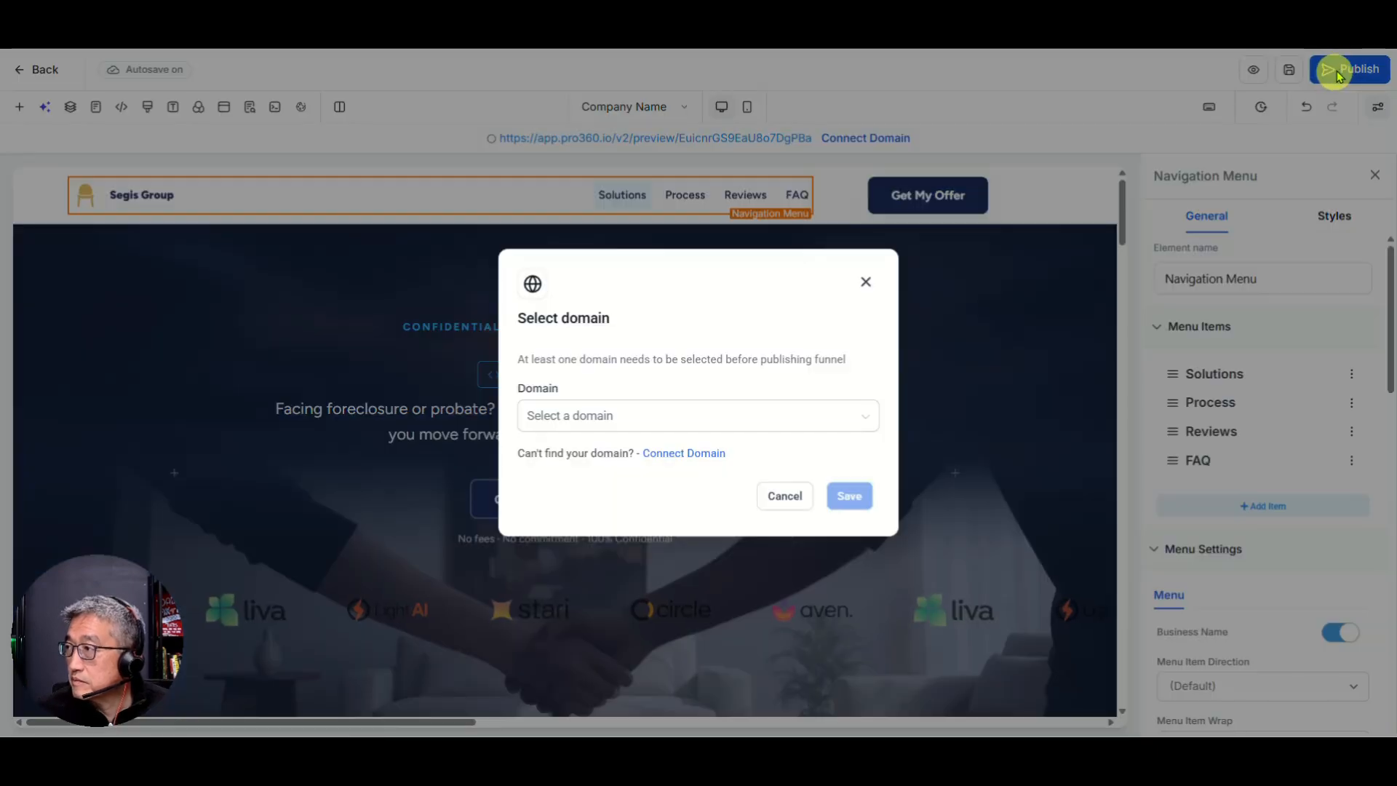
{"action": "left_click", "coordinate": [780, 499]}
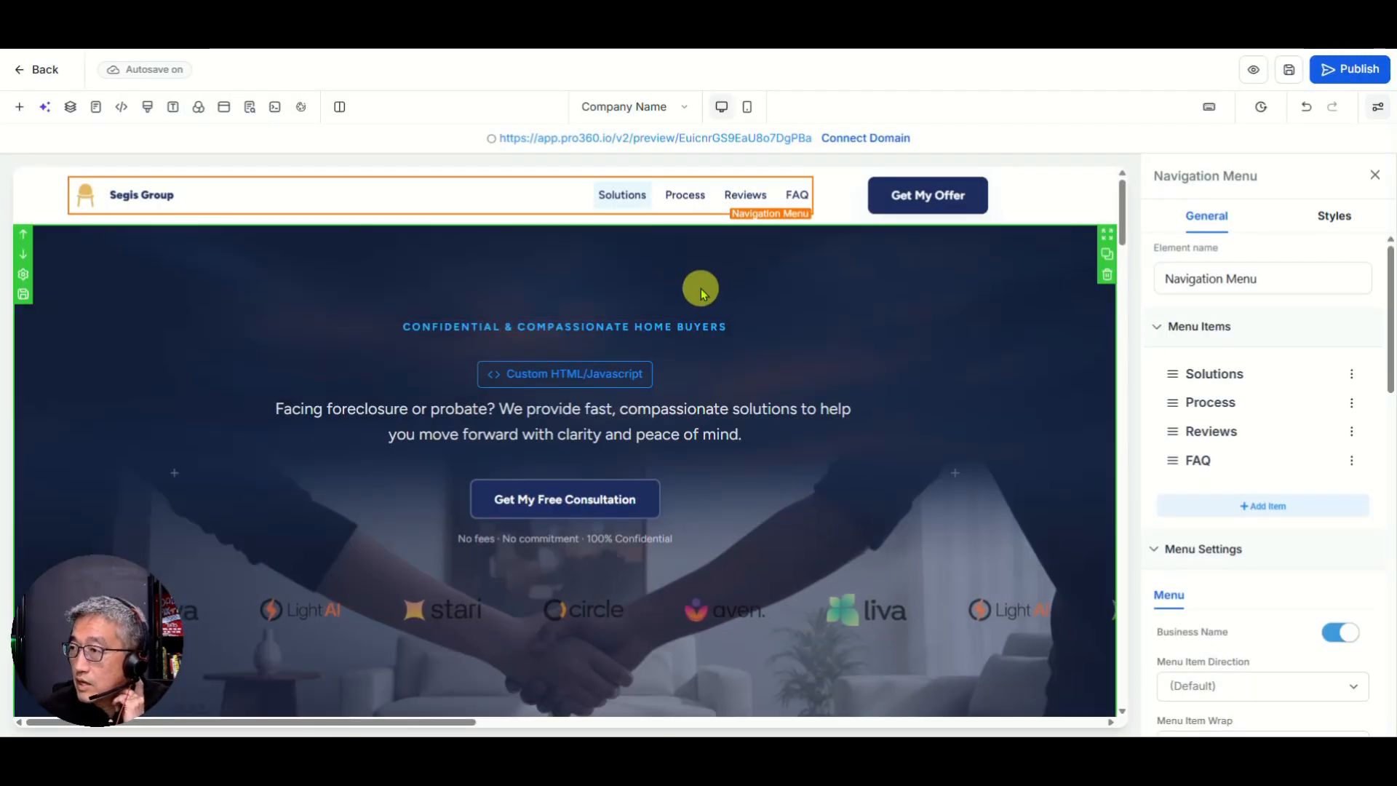
{"action": "left_click", "coordinate": [1253, 73]}
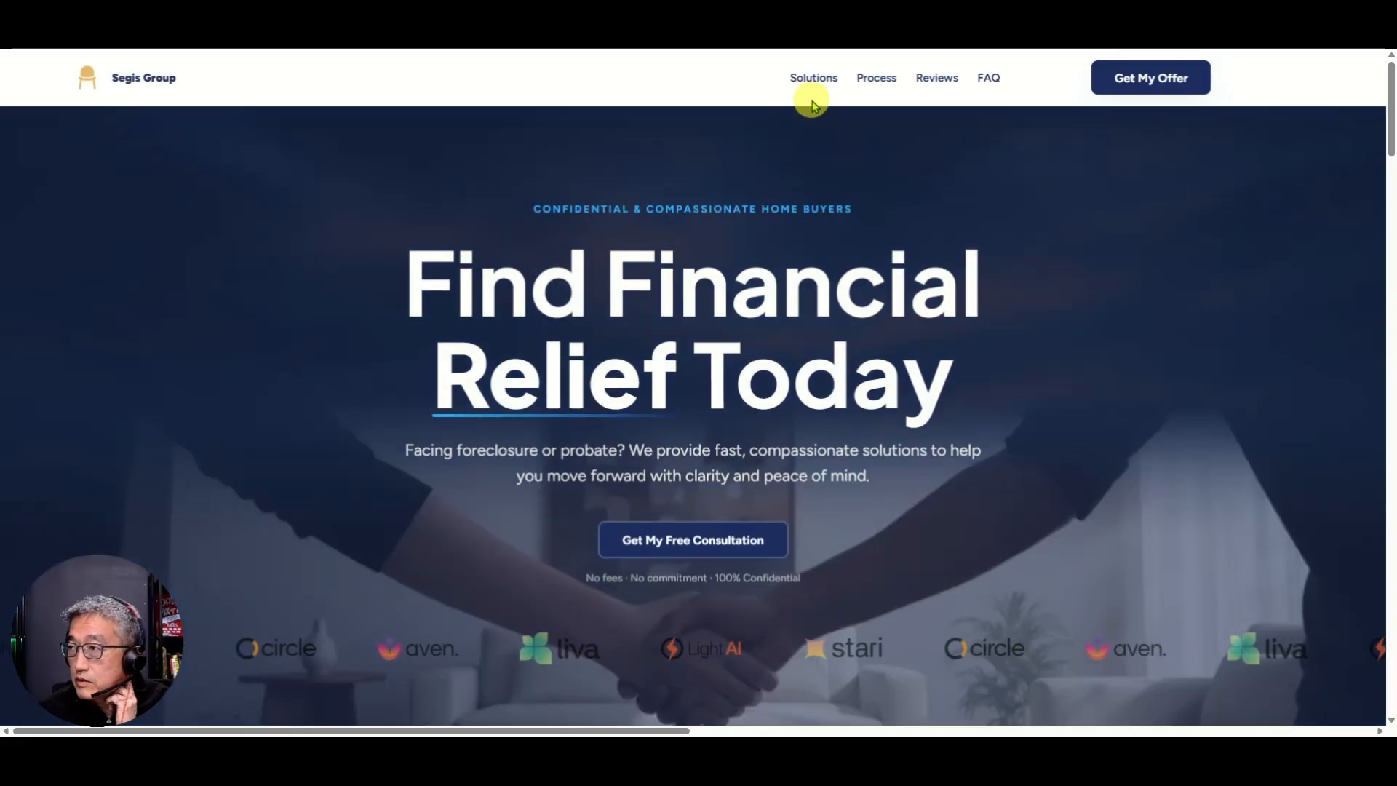
Step: Test the Solutions, Process, Reviews and FAQ header links in the preview, then return to the editor
{"action": "left_click", "coordinate": [816, 79]}
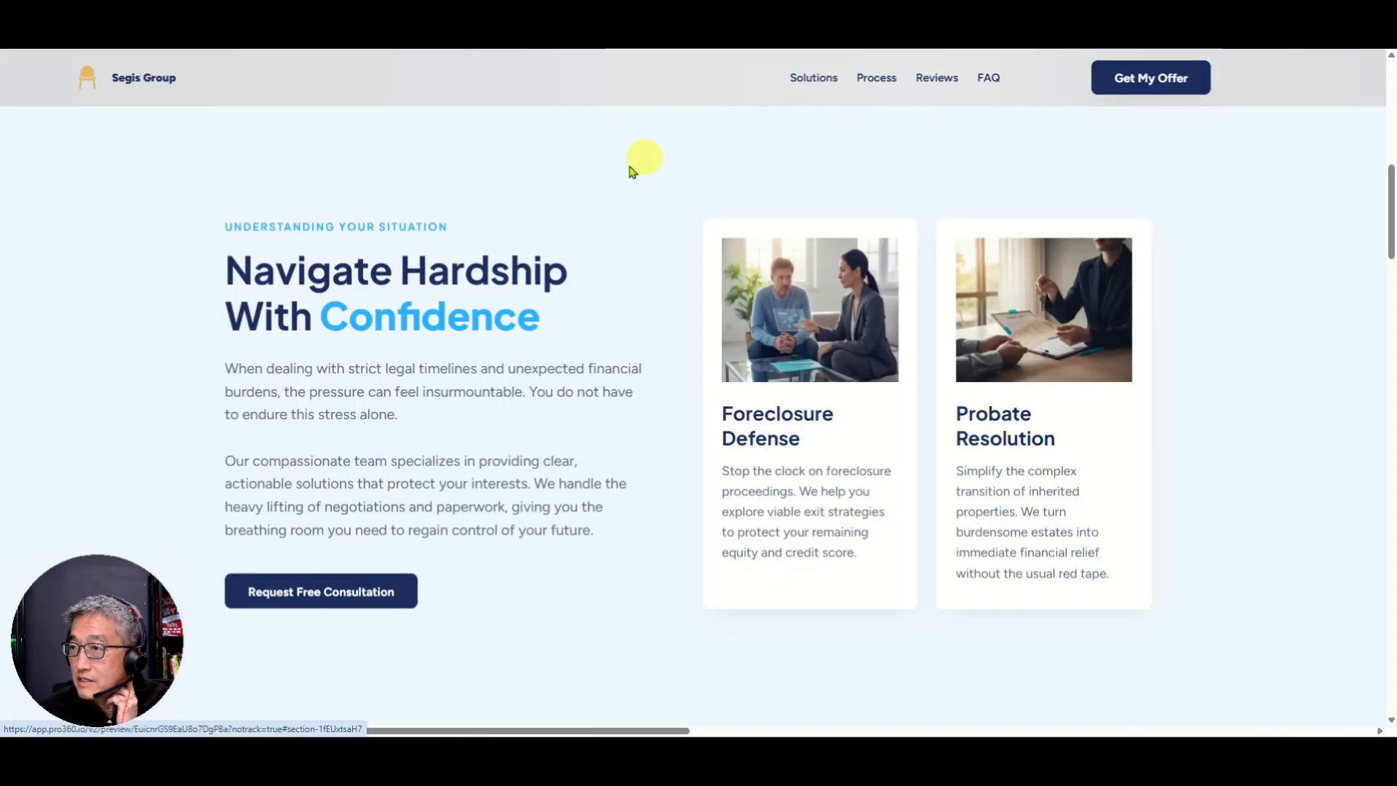
{"action": "left_click", "coordinate": [878, 81]}
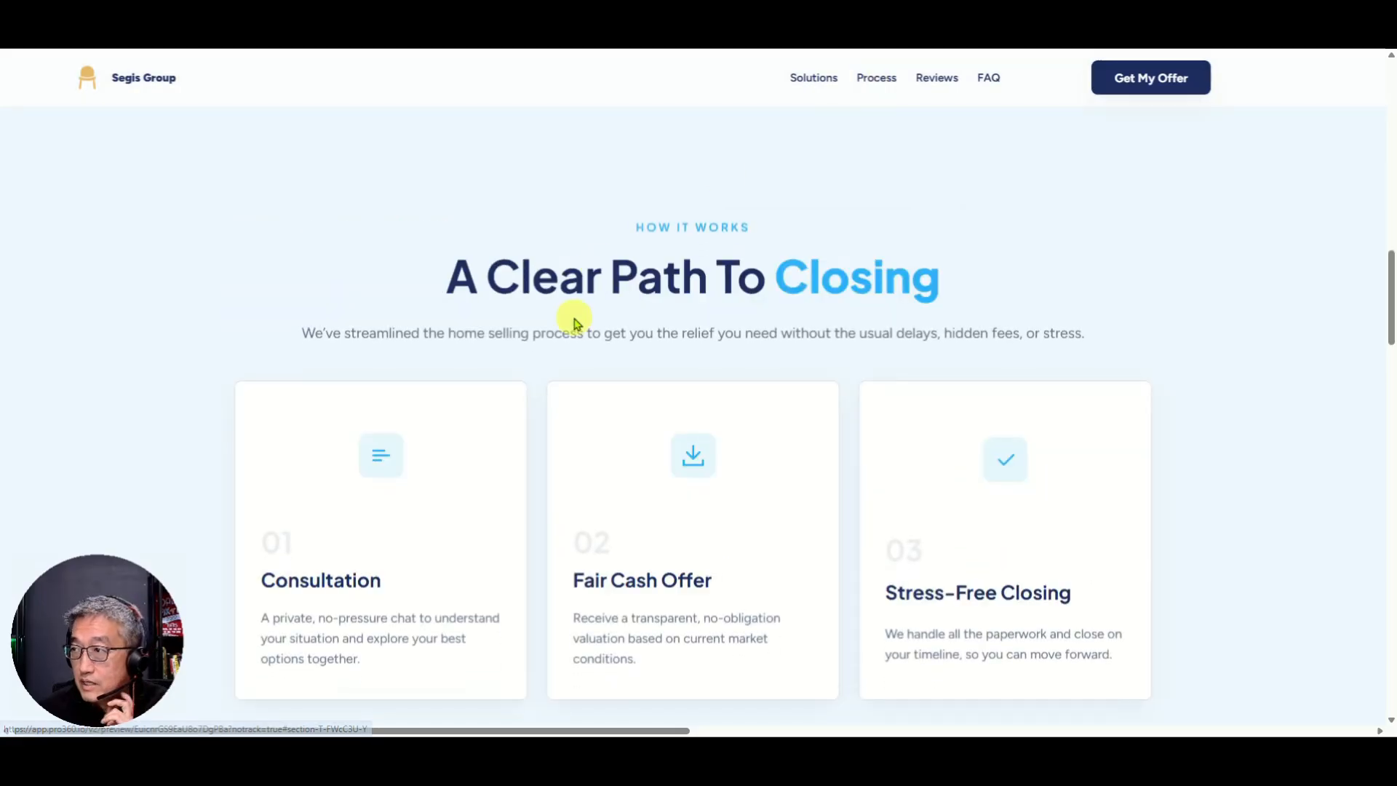
{"action": "left_click", "coordinate": [934, 84]}
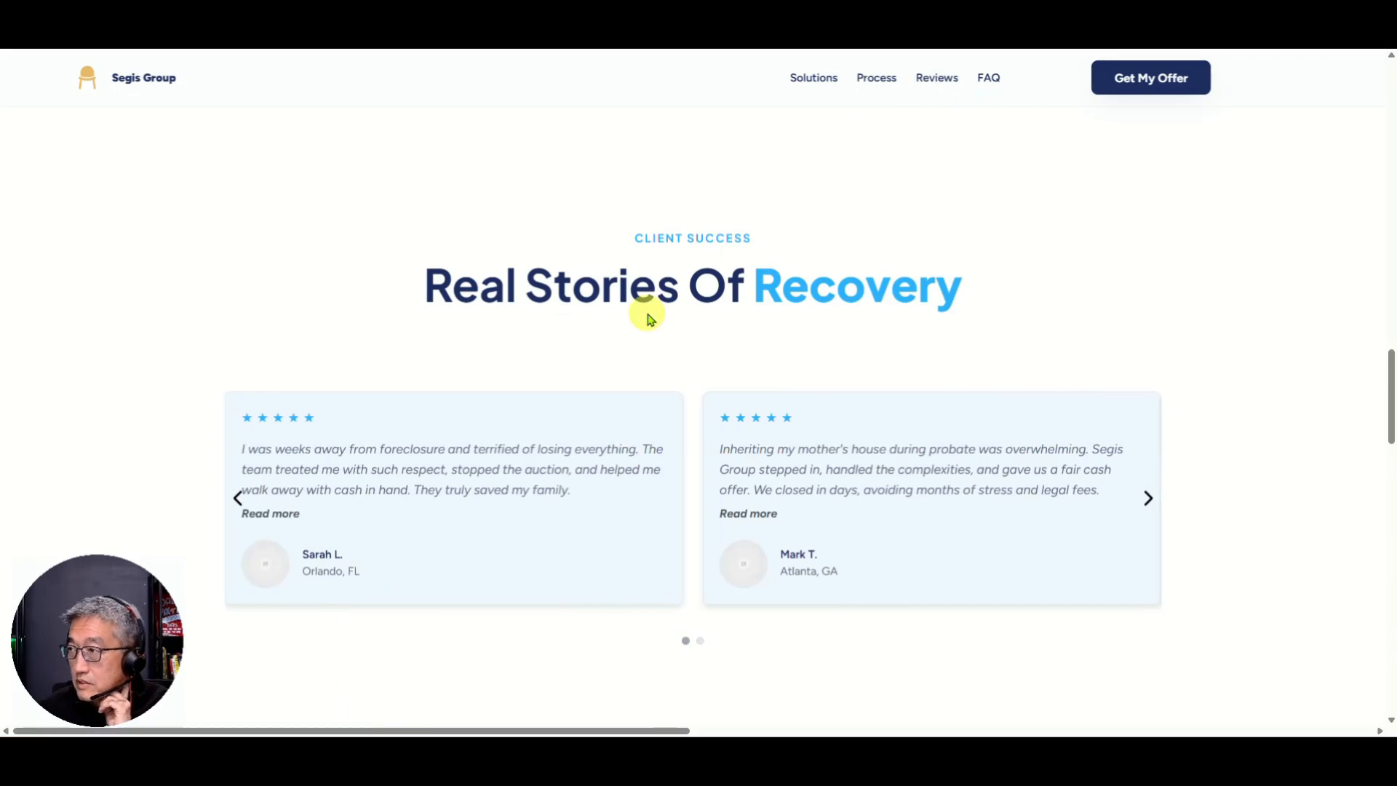
{"action": "left_click", "coordinate": [874, 82]}
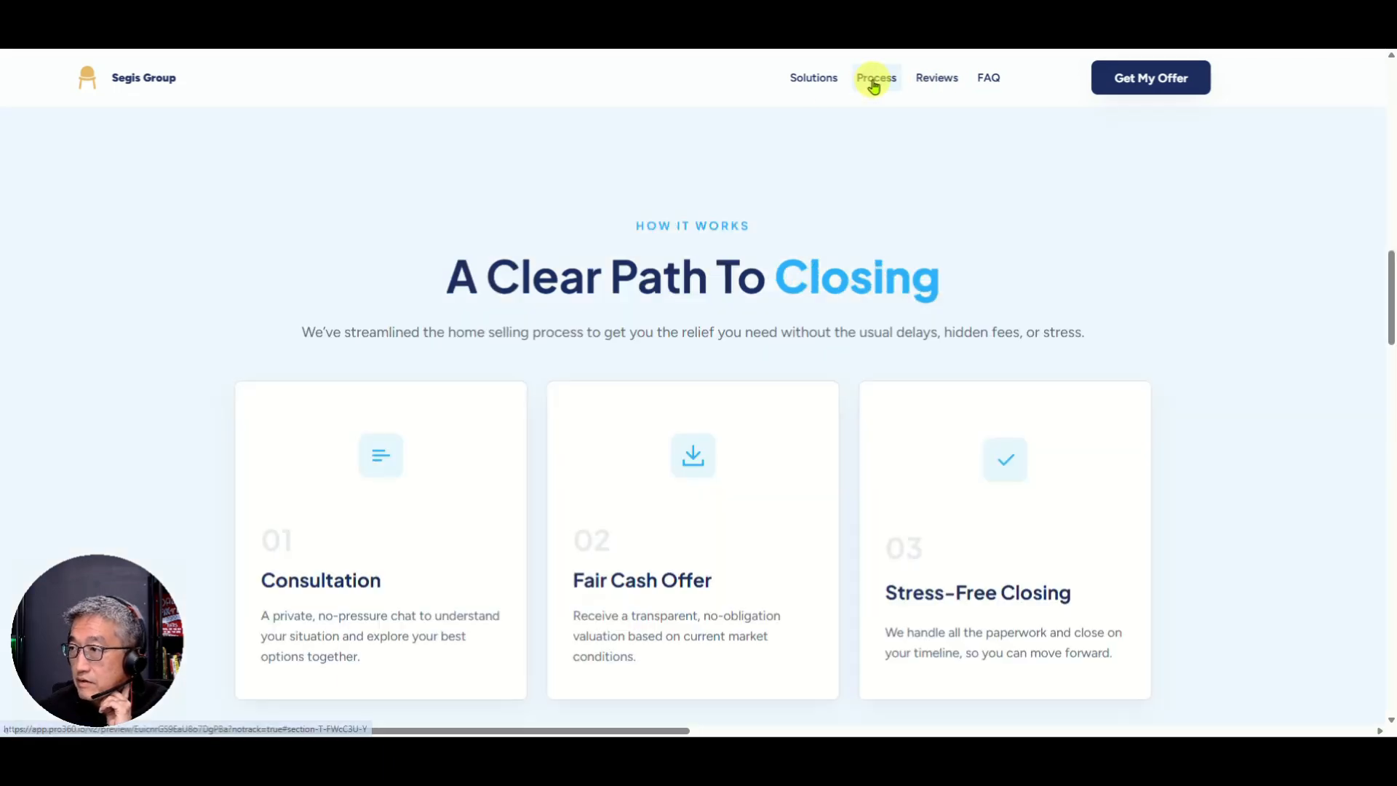
{"action": "left_click", "coordinate": [987, 80]}
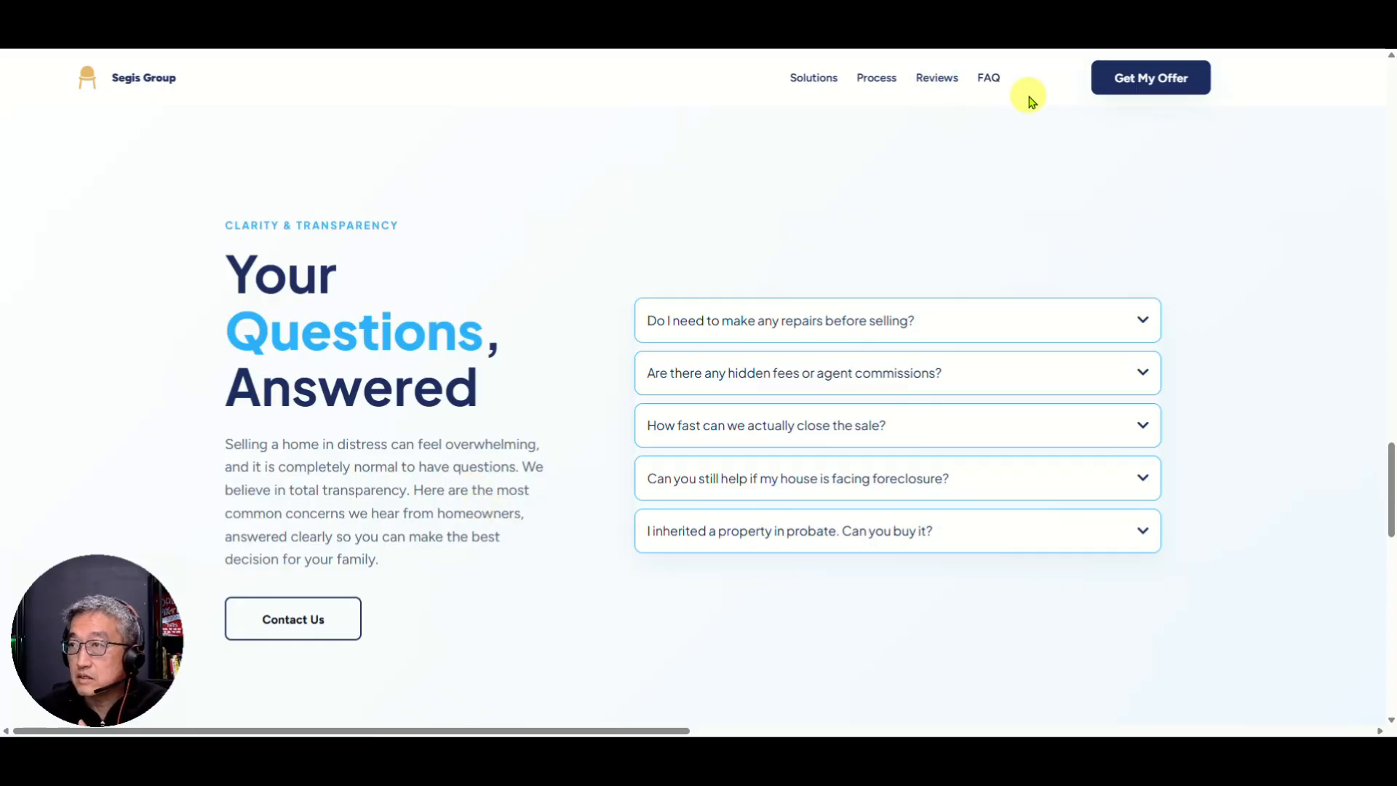
{"action": "left_click", "coordinate": [273, 29]}
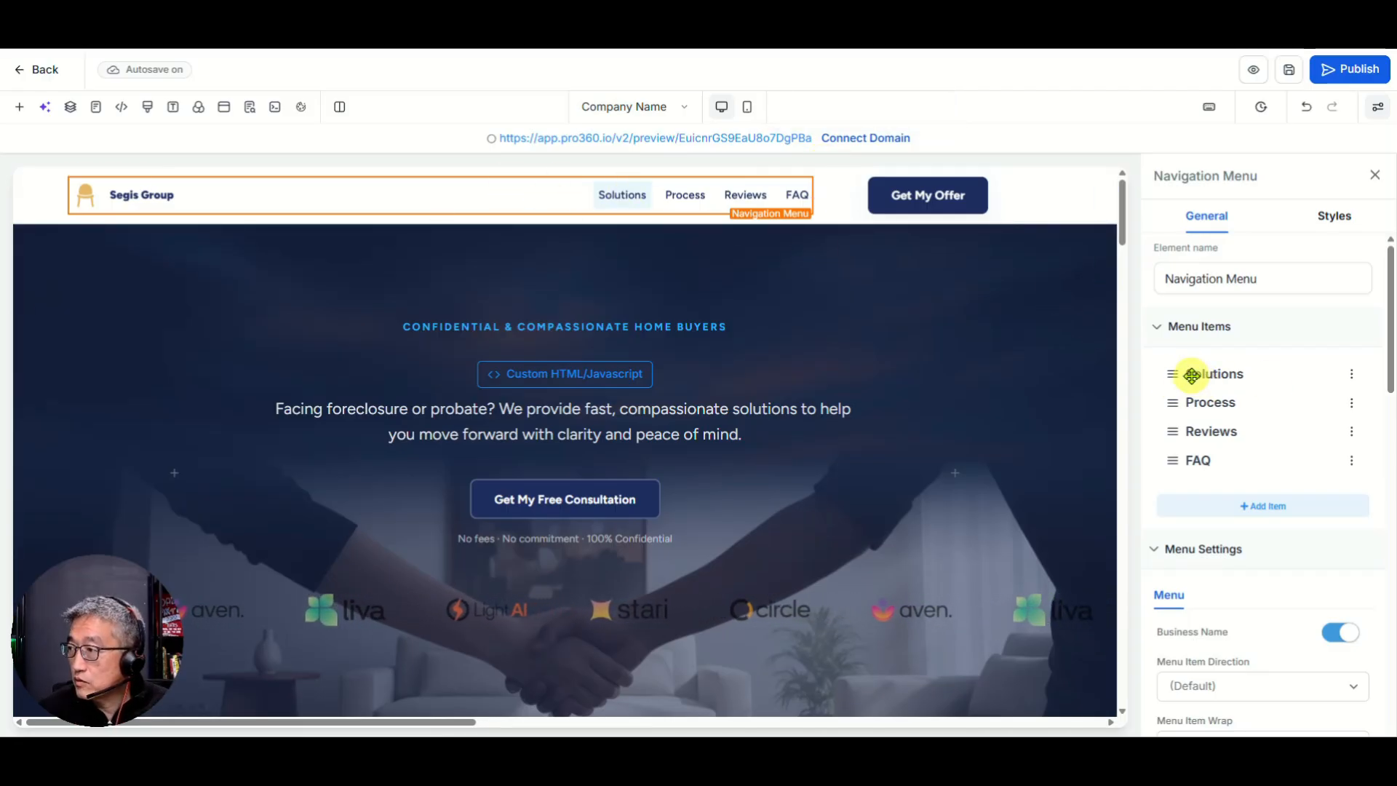
Step: Inspect the Solutions link's section anchor URL in Configure Solutions
{"action": "left_click", "coordinate": [1351, 375]}
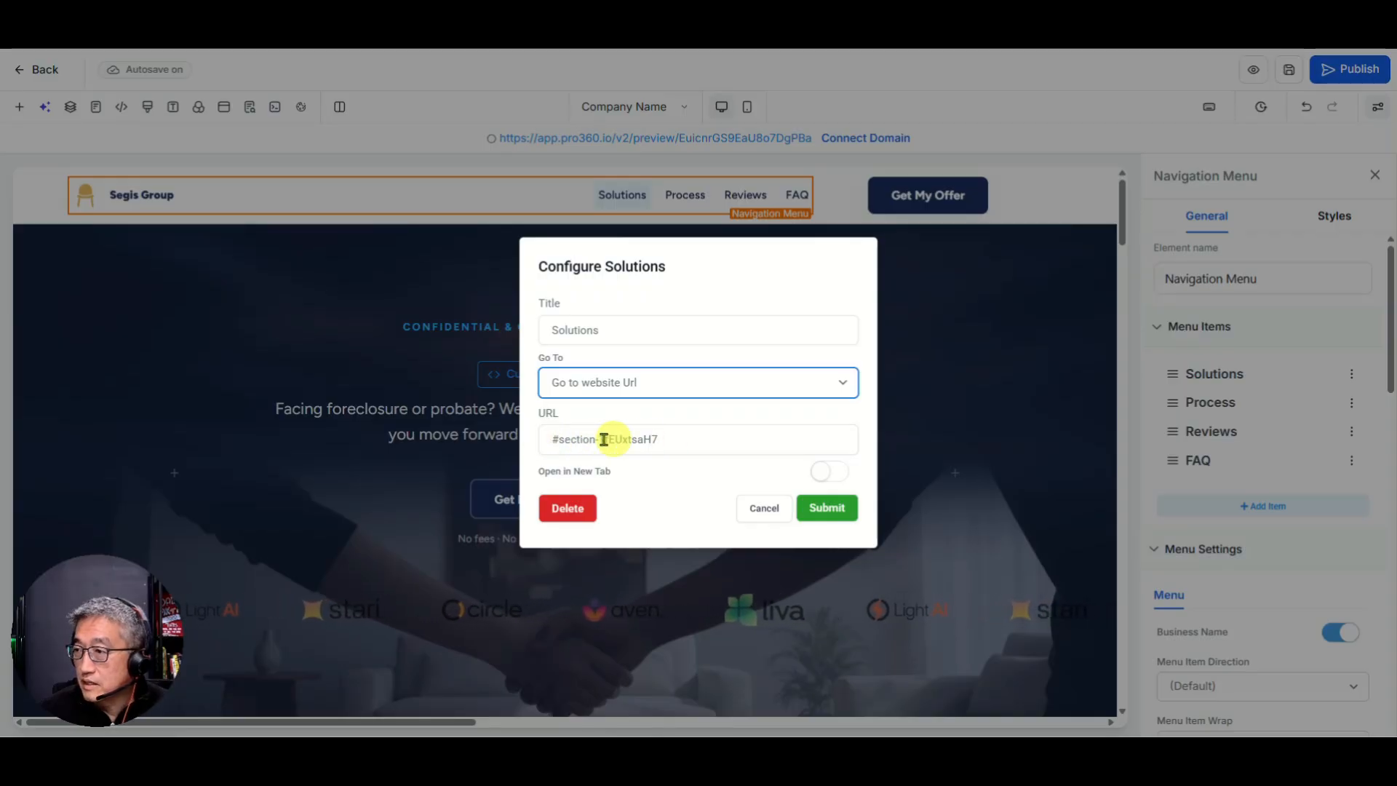
{"action": "left_click", "coordinate": [684, 436]}
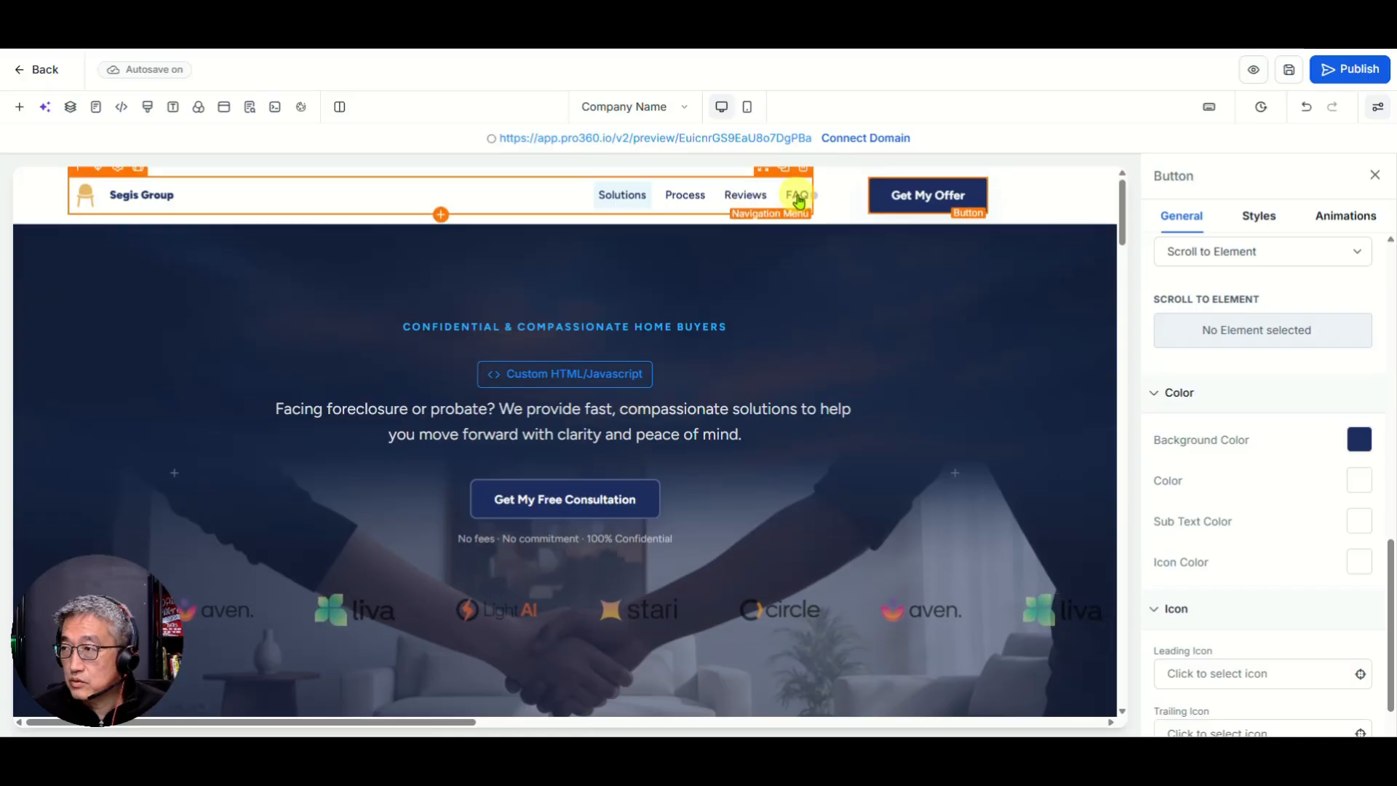
{"action": "left_click", "coordinate": [1253, 72]}
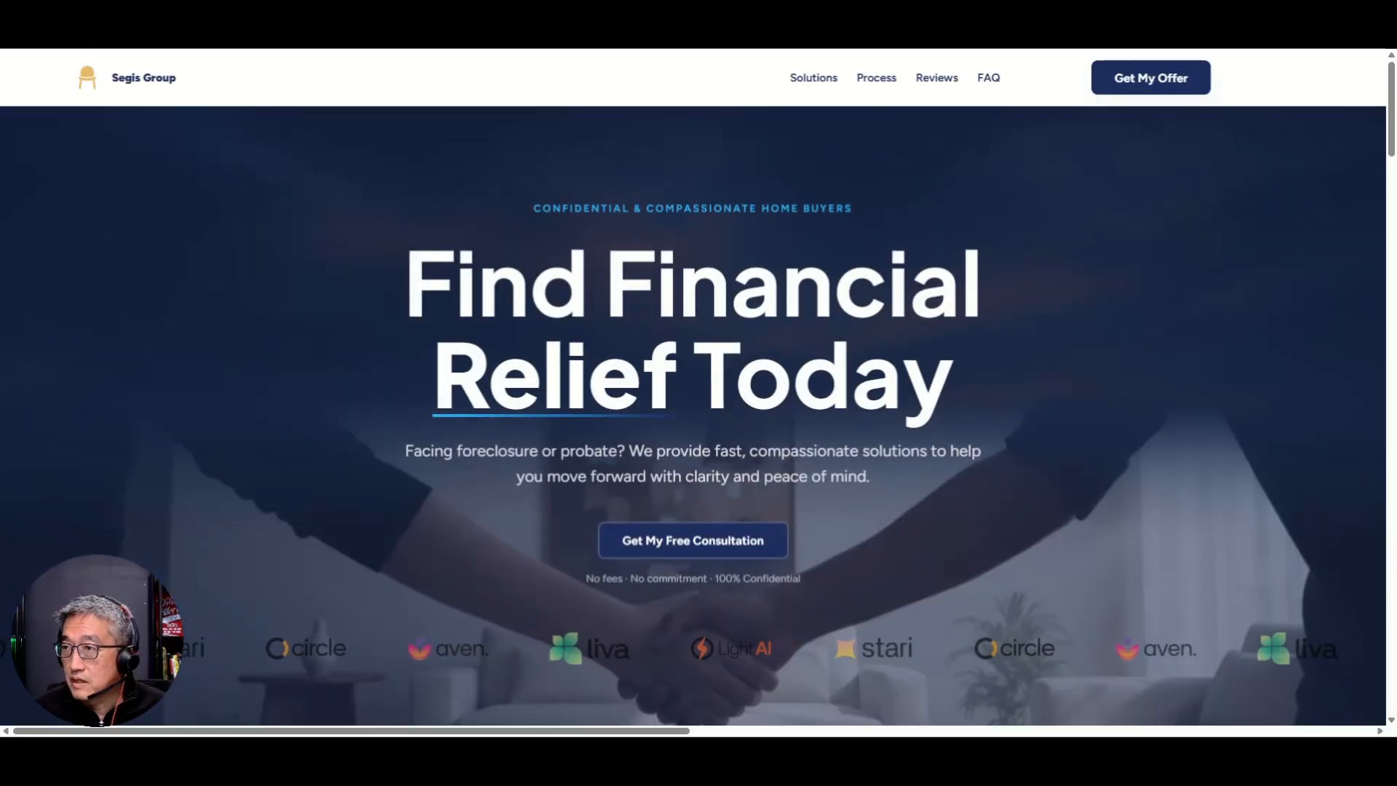
{"action": "left_click", "coordinate": [812, 80]}
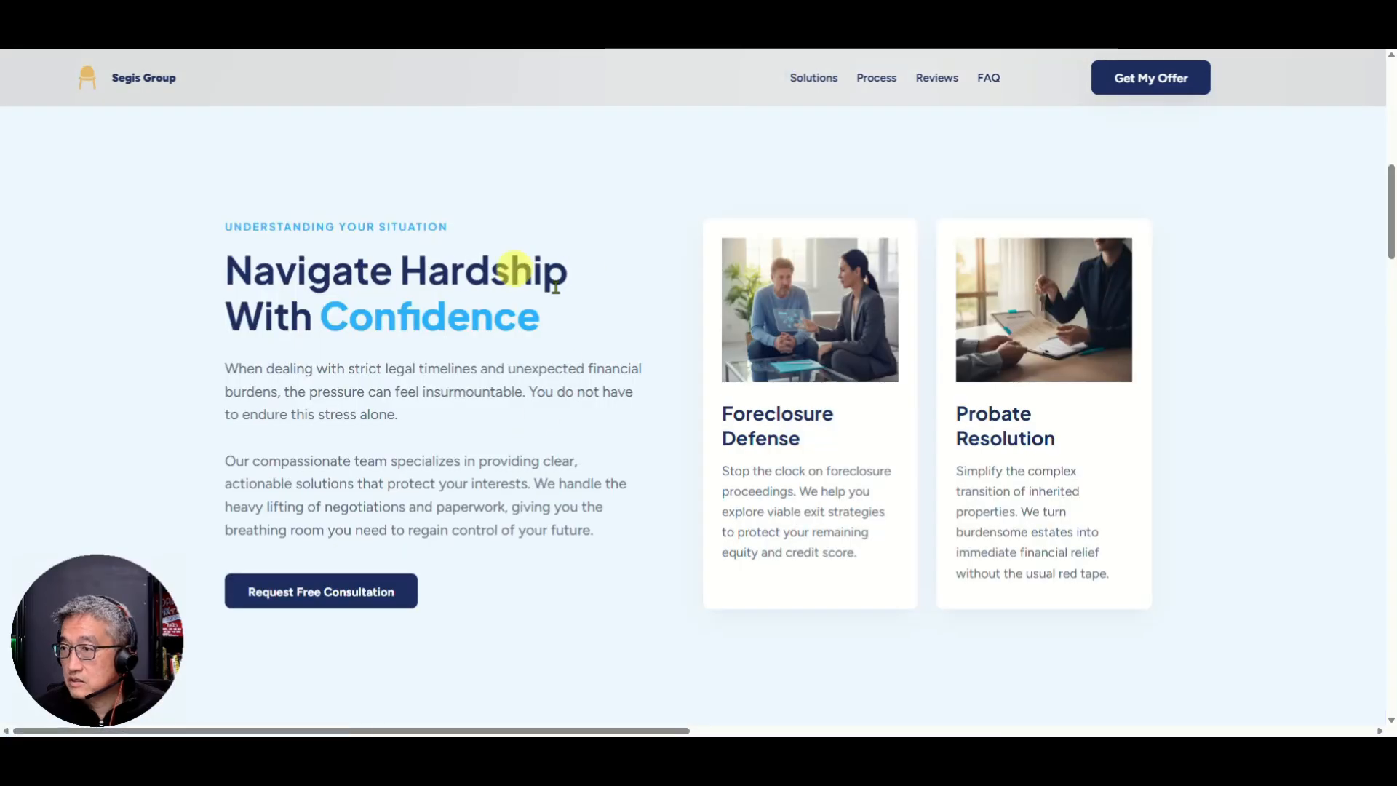
{"action": "left_click", "coordinate": [878, 80]}
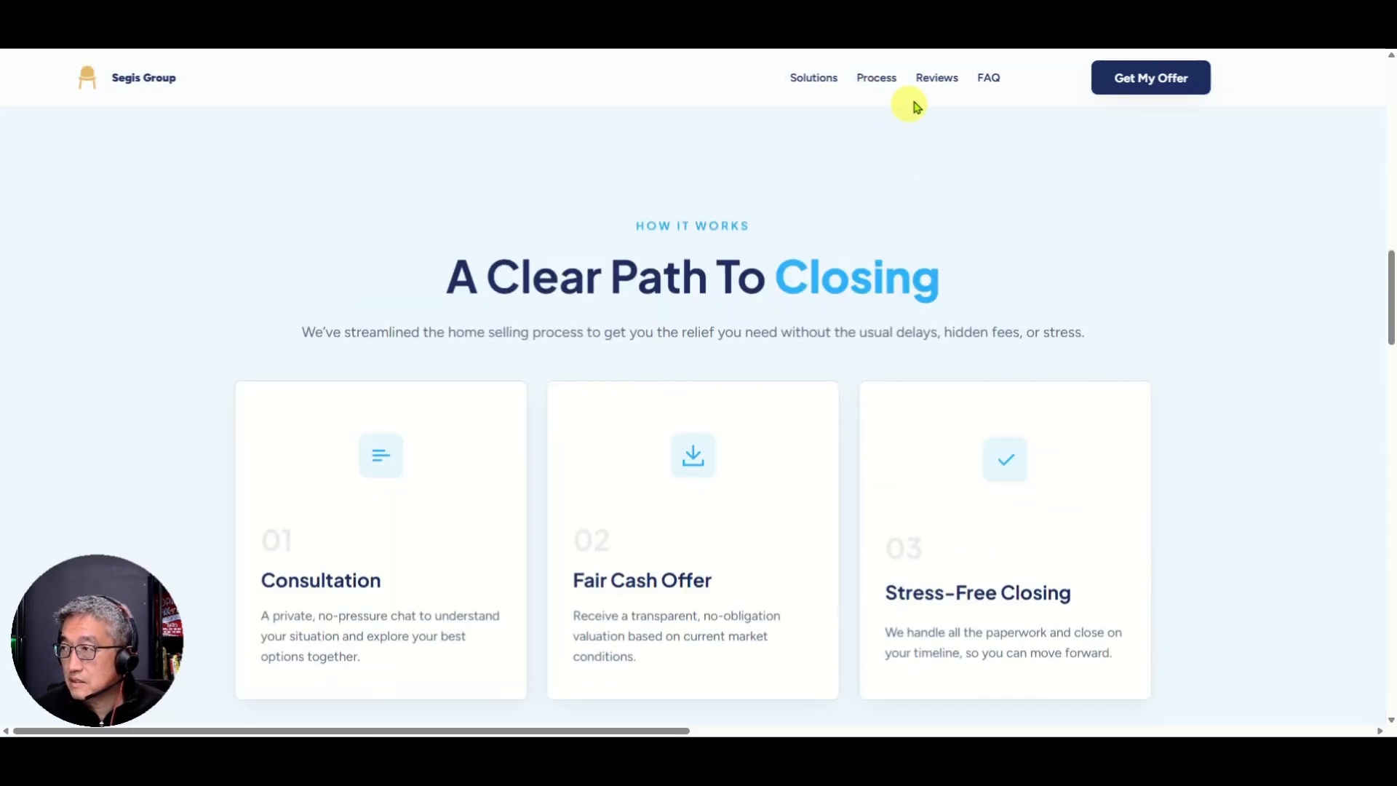
{"action": "left_click", "coordinate": [937, 80]}
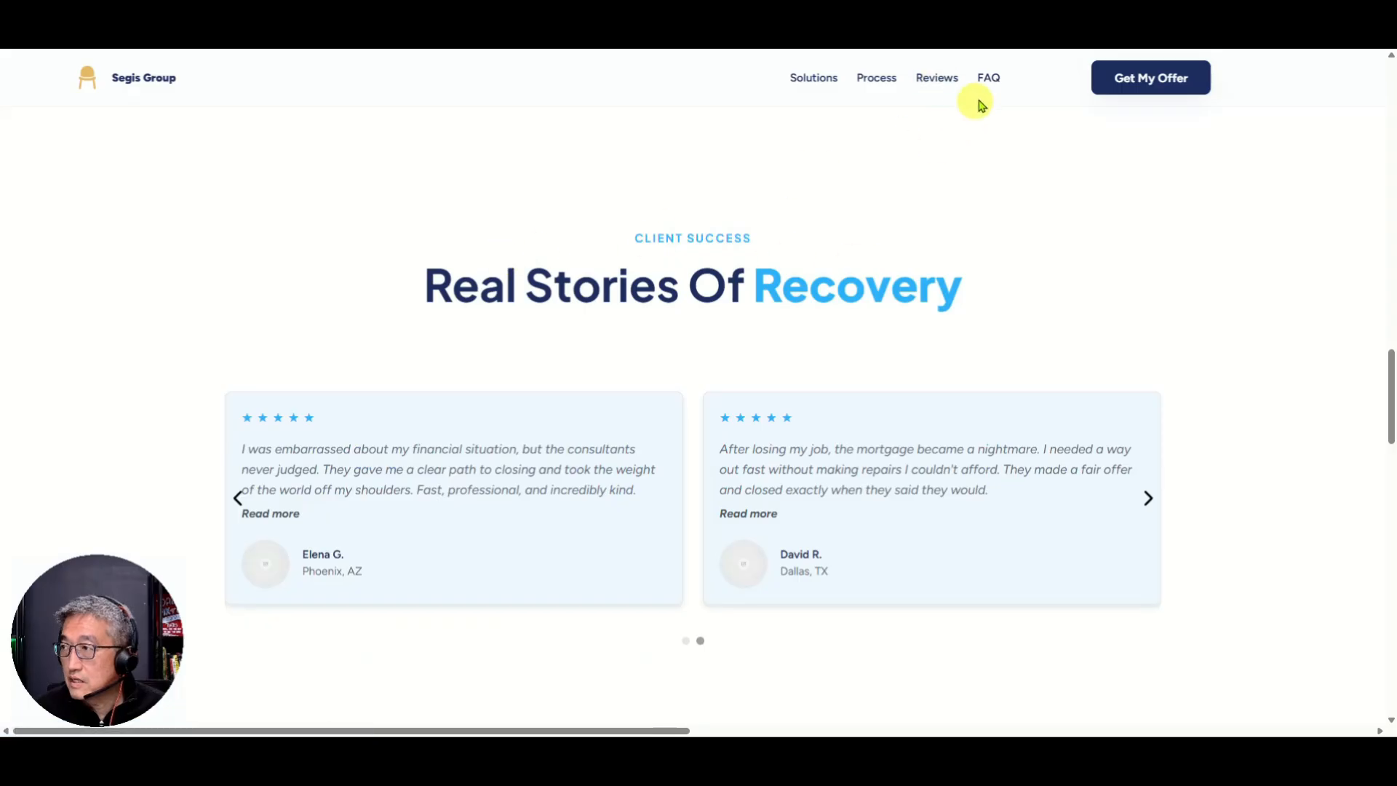
{"action": "left_click", "coordinate": [989, 80]}
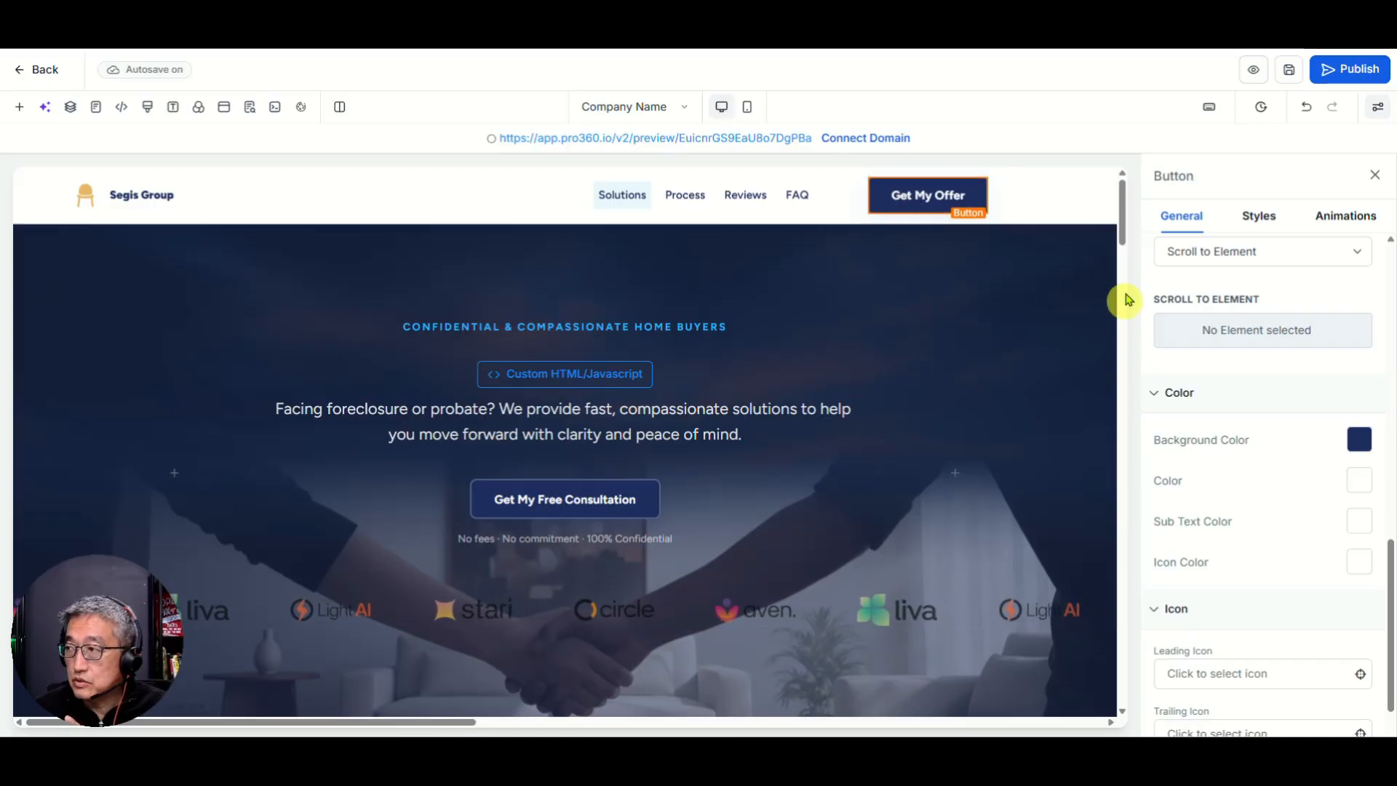
Step: Scroll the canvas down to the consultation form and back up to the top of the page
{"action": "scroll", "coordinate": [1120, 233], "scroll_direction": "down", "scroll_amount": 2}
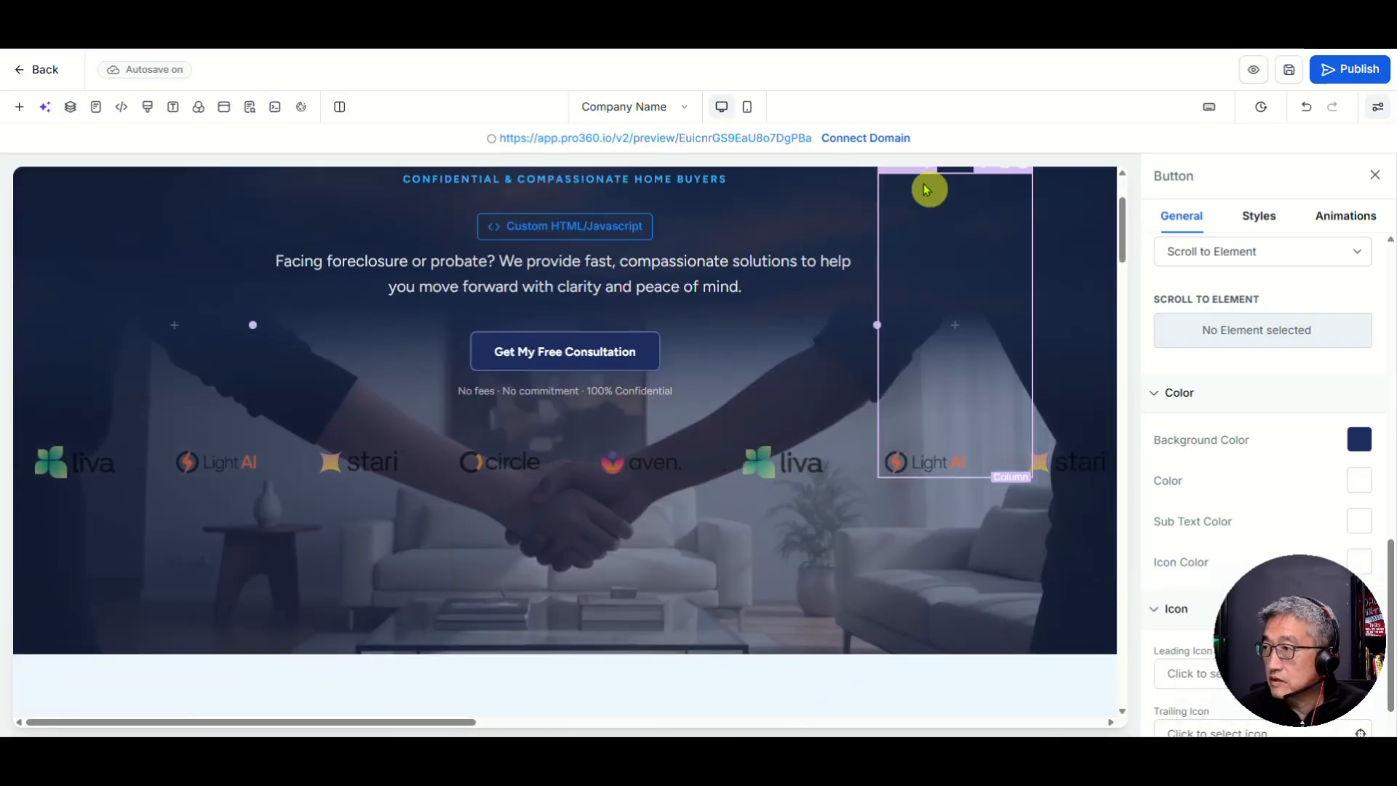
{"action": "left_click_drag", "start_coordinate": [1123, 231], "coordinate": [1126, 582]}
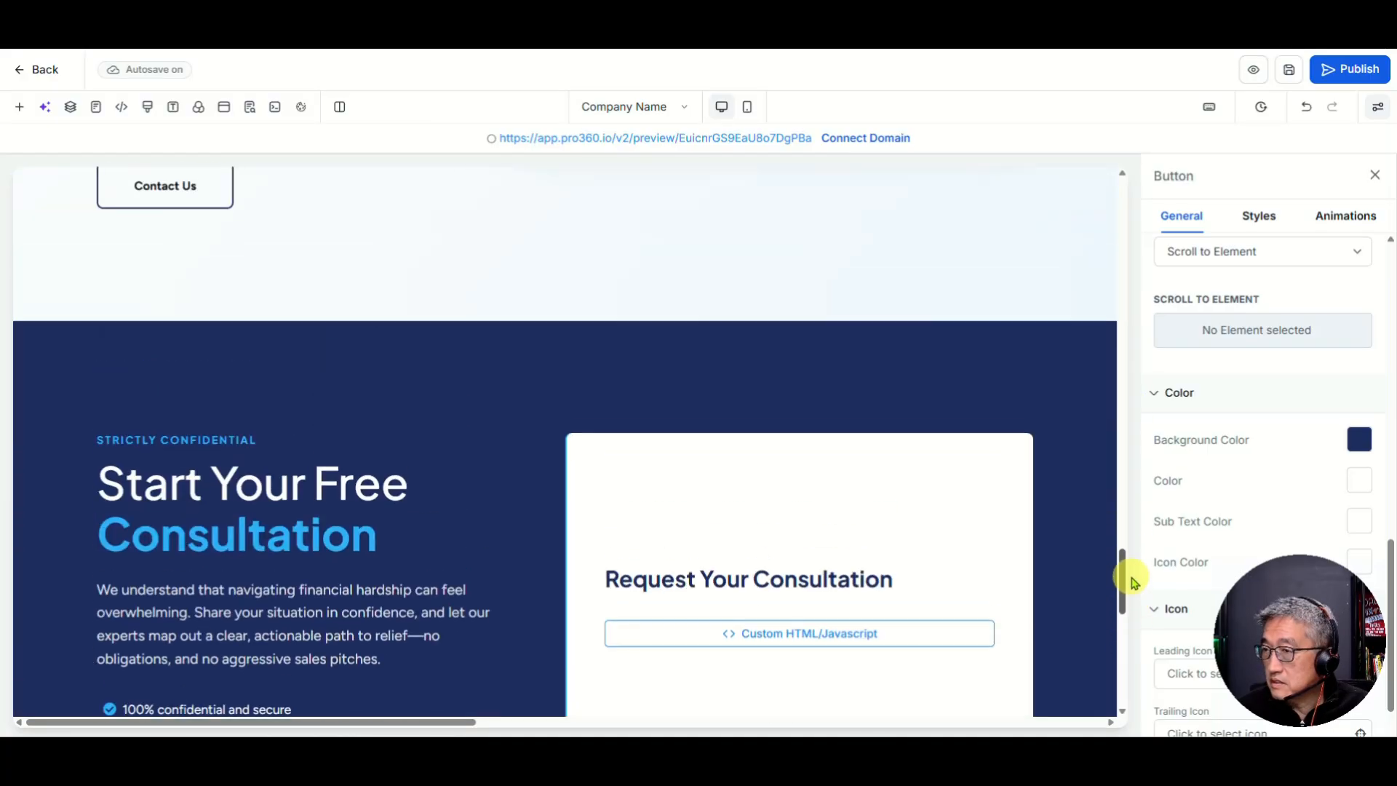
{"action": "scroll", "coordinate": [754, 539], "scroll_direction": "down", "scroll_amount": 1}
{"action": "scroll", "coordinate": [756, 542], "scroll_direction": "down", "scroll_amount": 1}
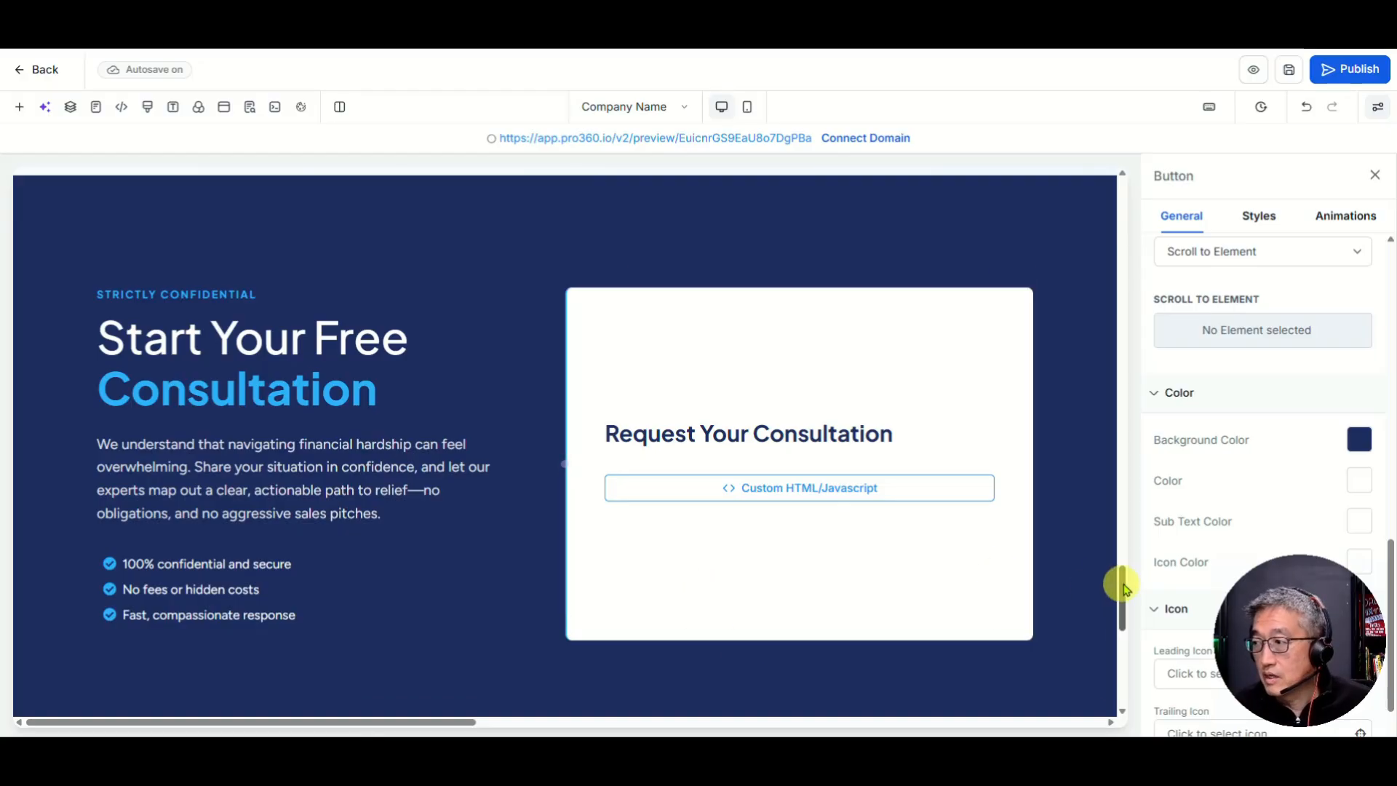
{"action": "left_click_drag", "start_coordinate": [1124, 598], "coordinate": [1133, 187]}
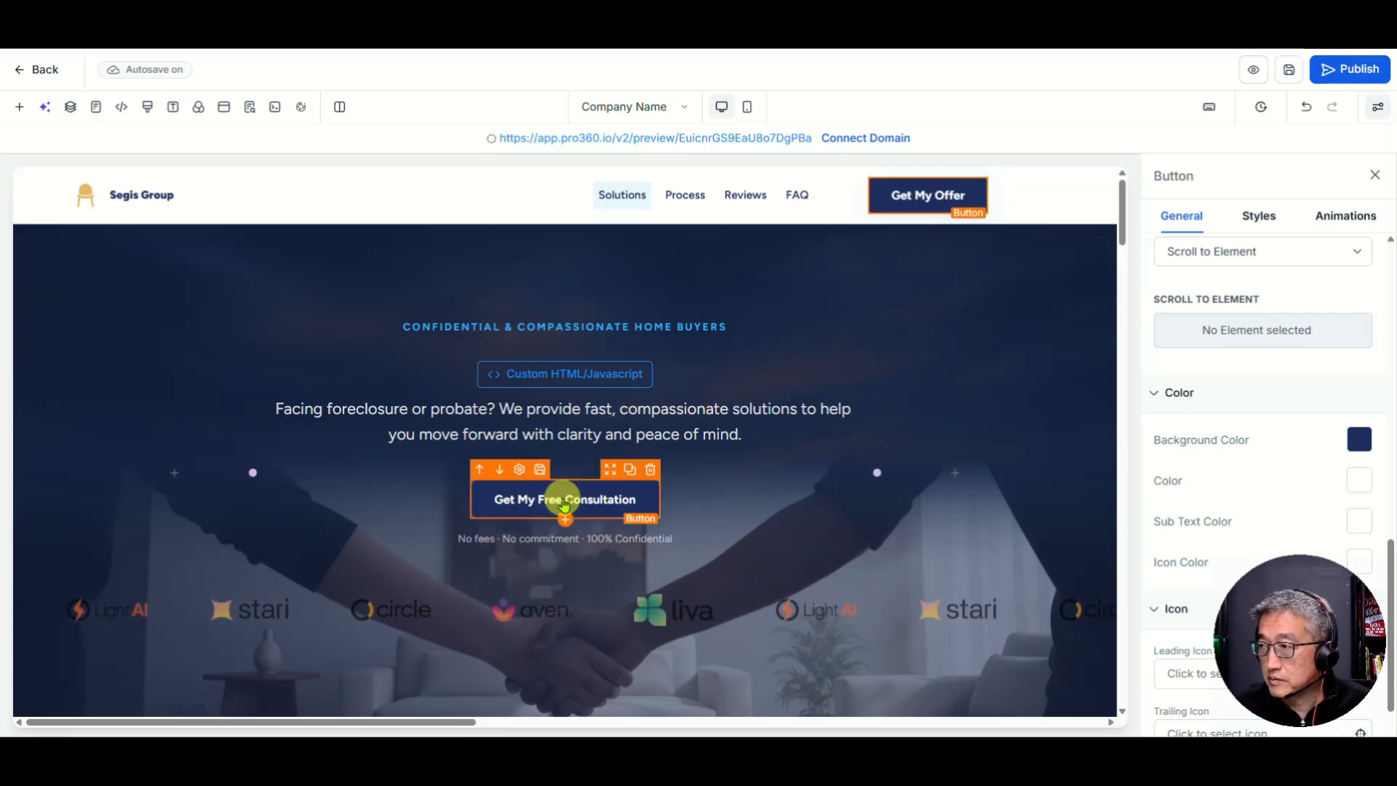
{"action": "left_click_drag", "start_coordinate": [1278, 619], "coordinate": [73, 618]}
Step: Select the Get My Free Consultation button and keep its action as Scroll to Element
{"action": "left_click", "coordinate": [542, 507]}
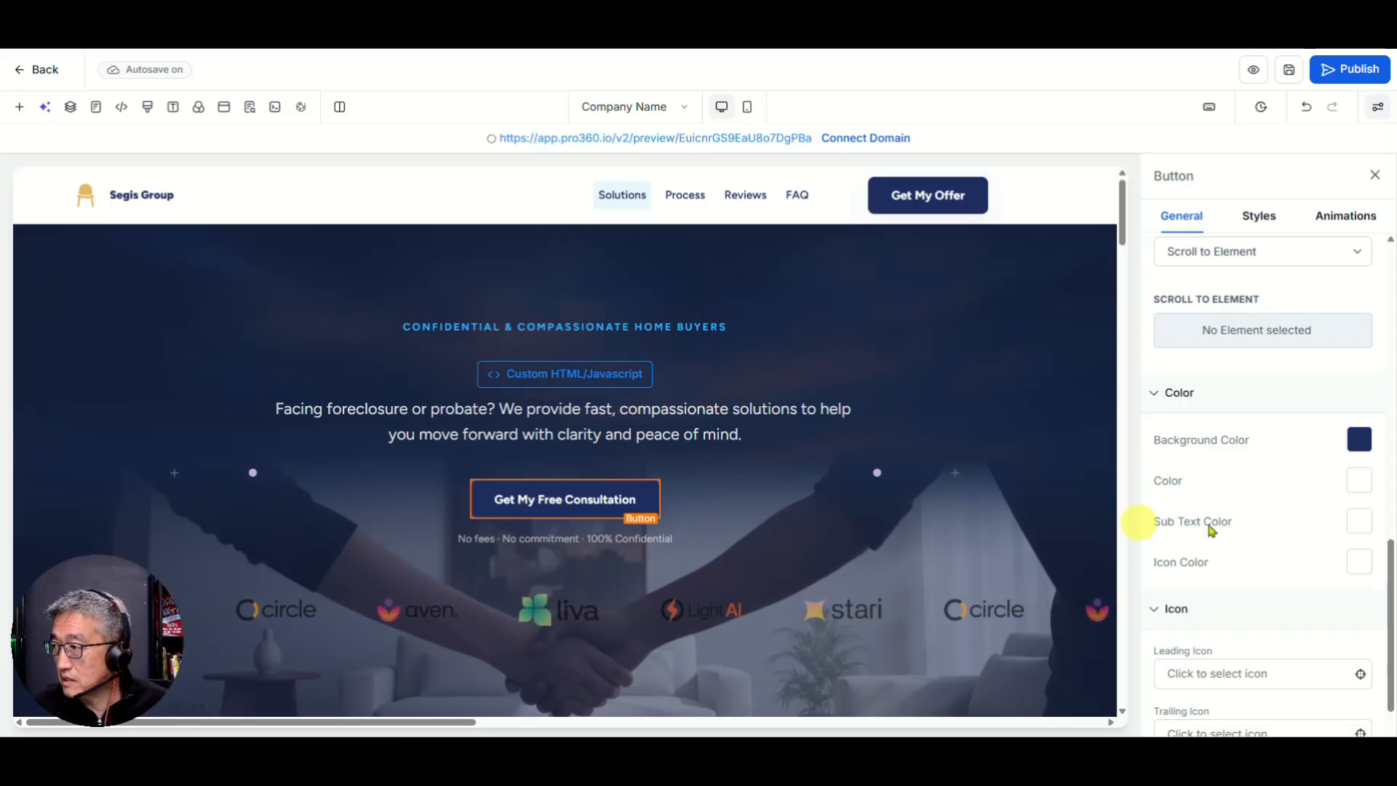
{"action": "scroll", "coordinate": [1302, 489], "scroll_direction": "down", "scroll_amount": 1}
{"action": "scroll", "coordinate": [1264, 624], "scroll_direction": "up", "scroll_amount": 10}
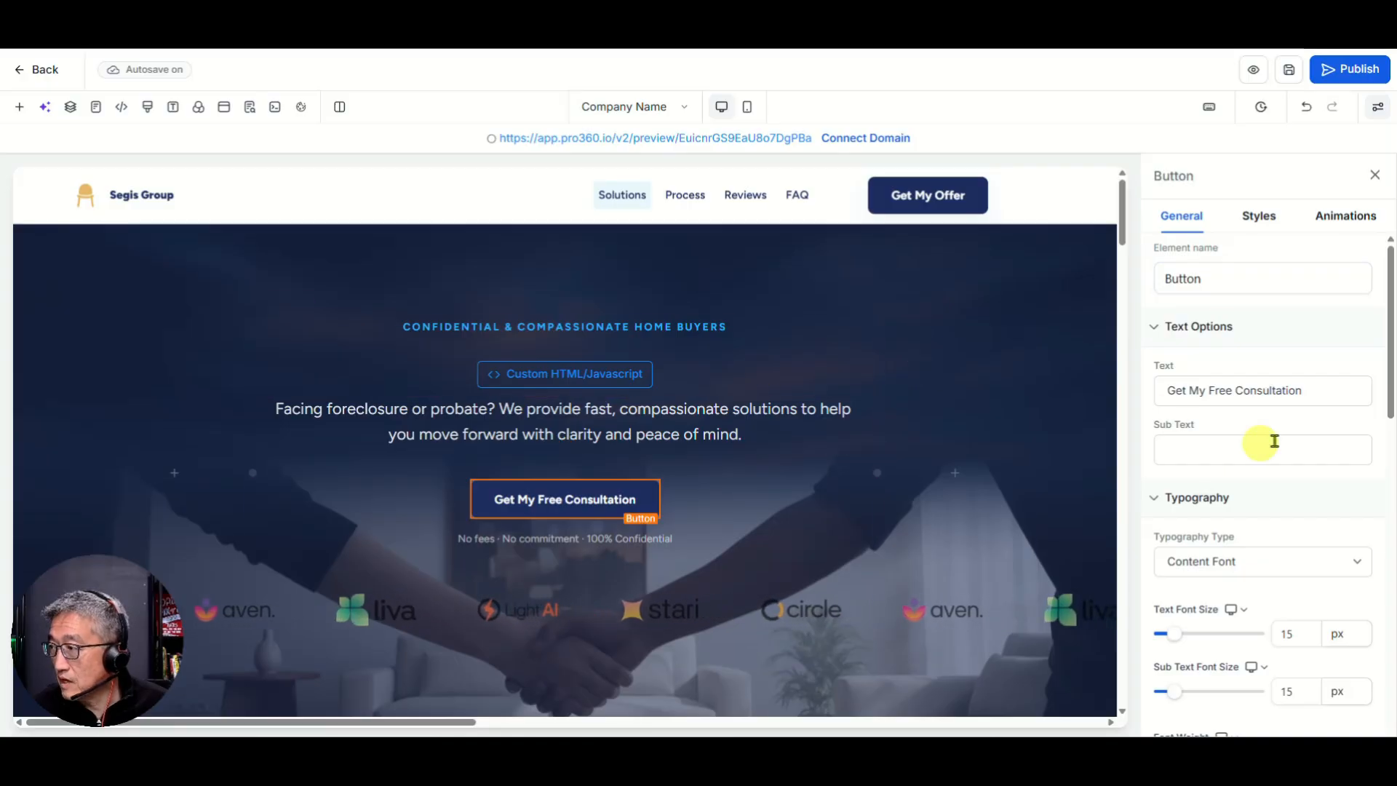
{"action": "scroll", "coordinate": [1253, 442], "scroll_direction": "down", "scroll_amount": 10}
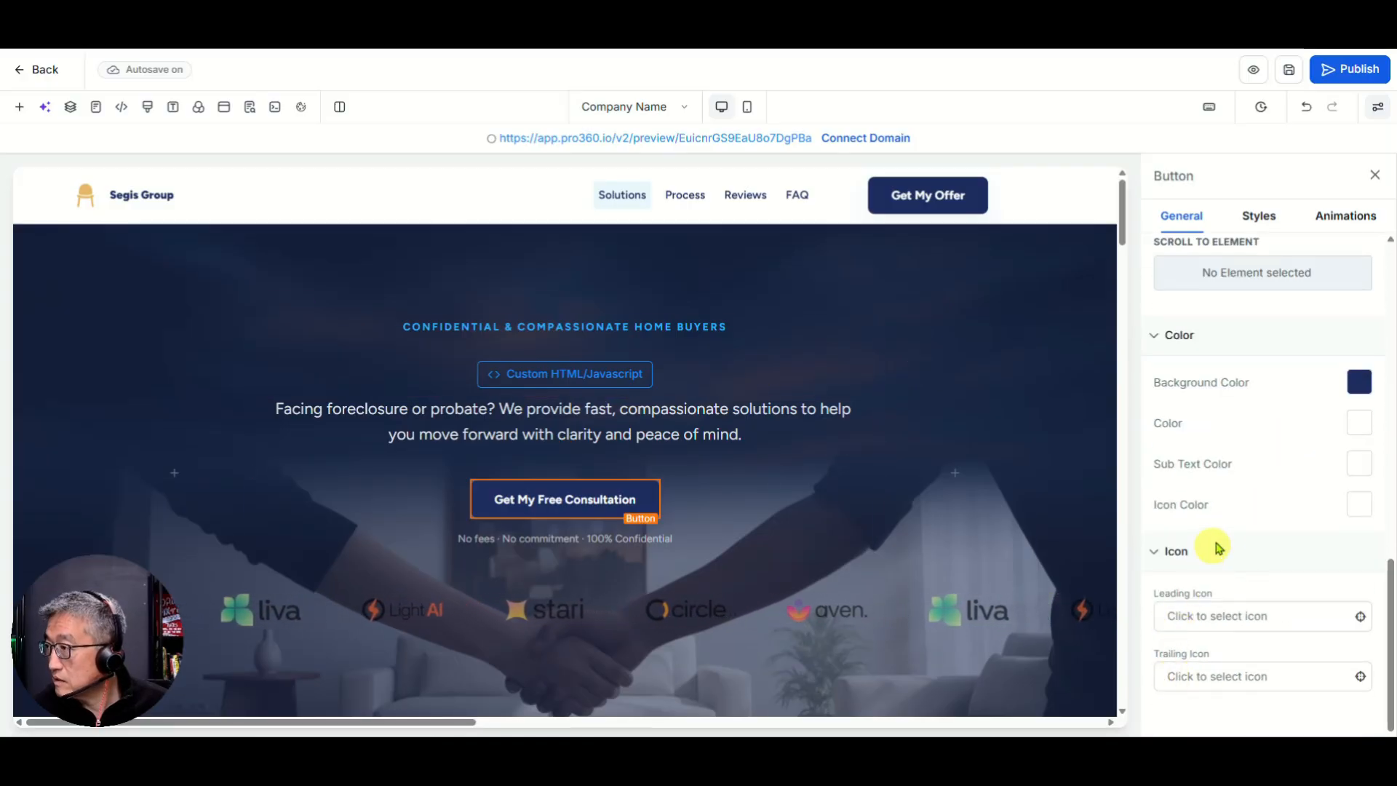
{"action": "scroll", "coordinate": [1213, 553], "scroll_direction": "up", "scroll_amount": 3}
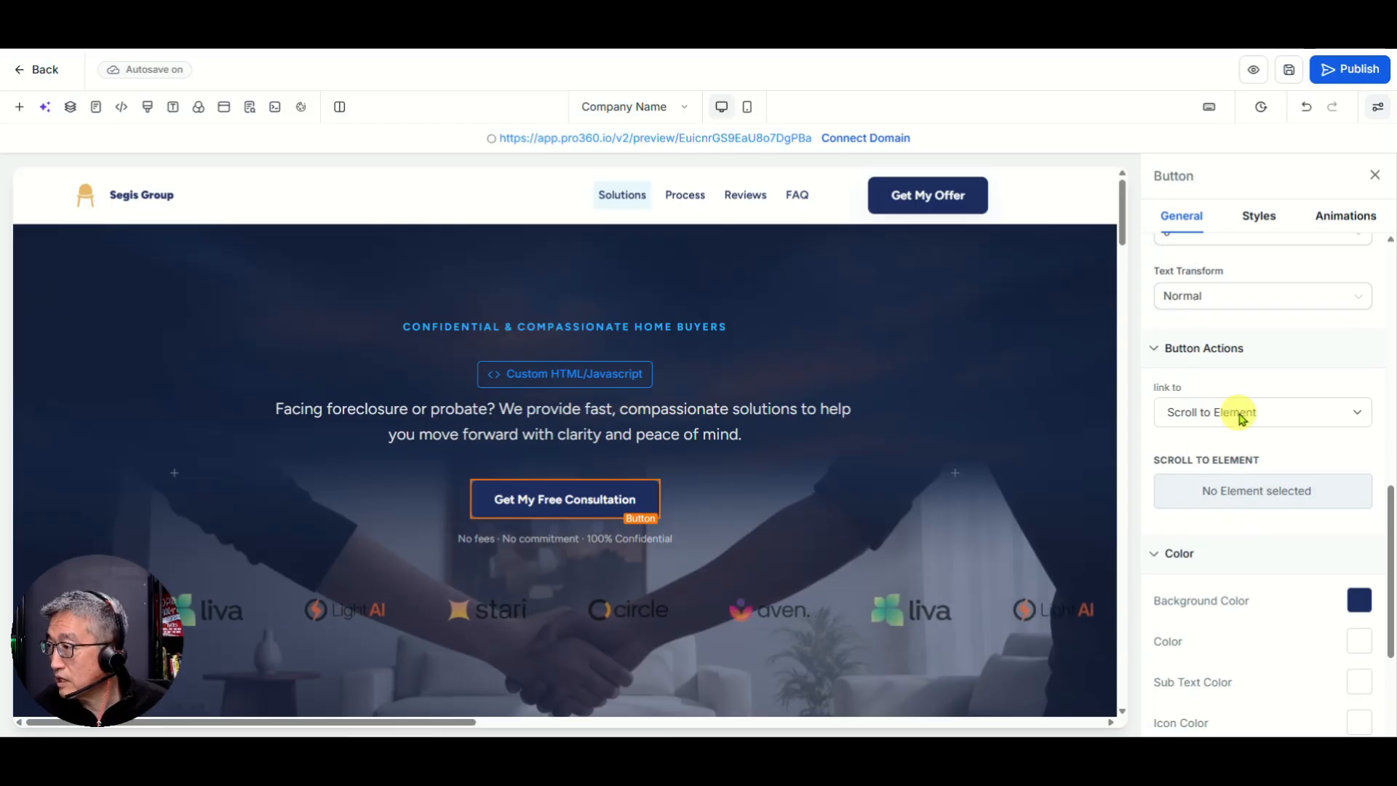
{"action": "left_click", "coordinate": [1240, 419]}
{"action": "left_click", "coordinate": [1241, 420]}
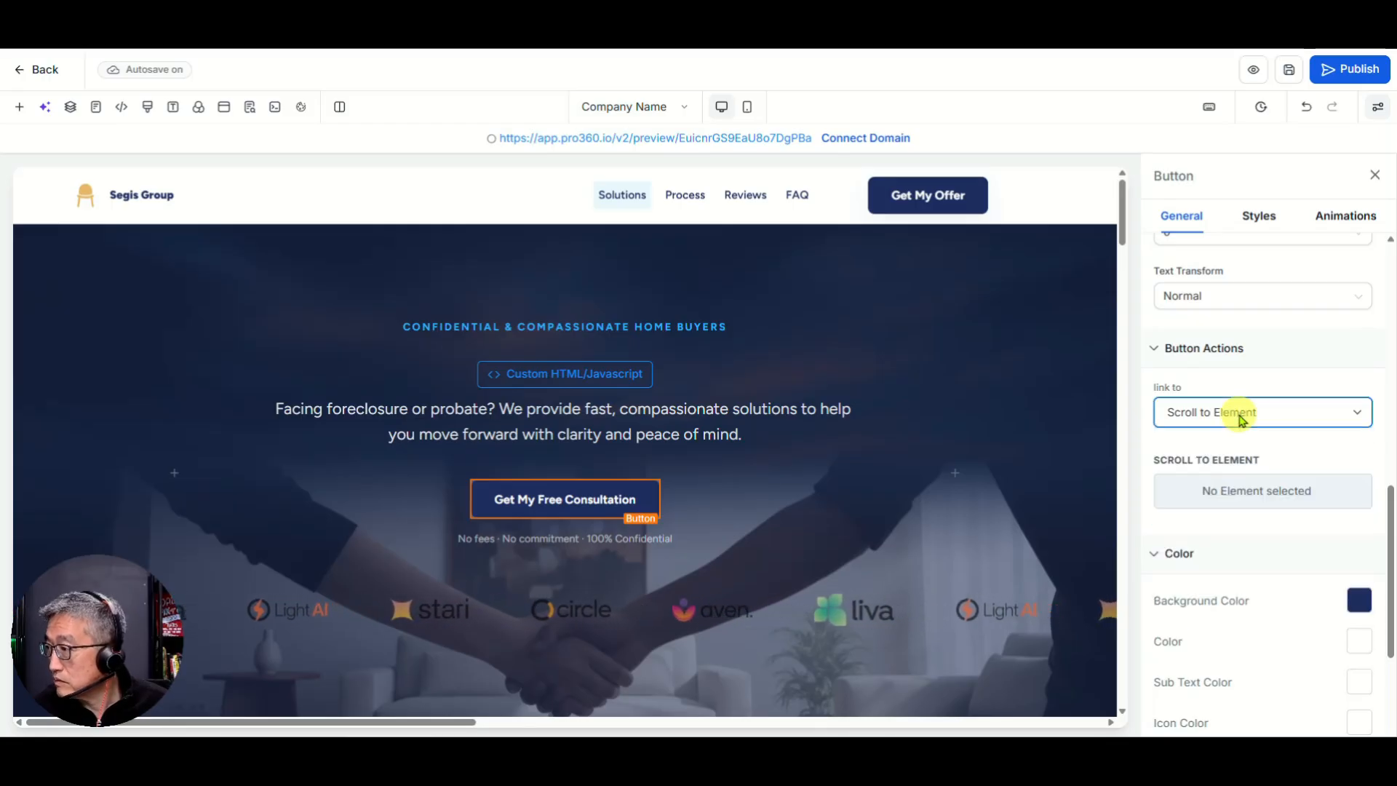
Step: Set its scroll target to Final-Consultation-Call and save the page
{"action": "left_click", "coordinate": [1245, 494]}
{"action": "scroll", "coordinate": [1226, 446], "scroll_direction": "down", "scroll_amount": 5}
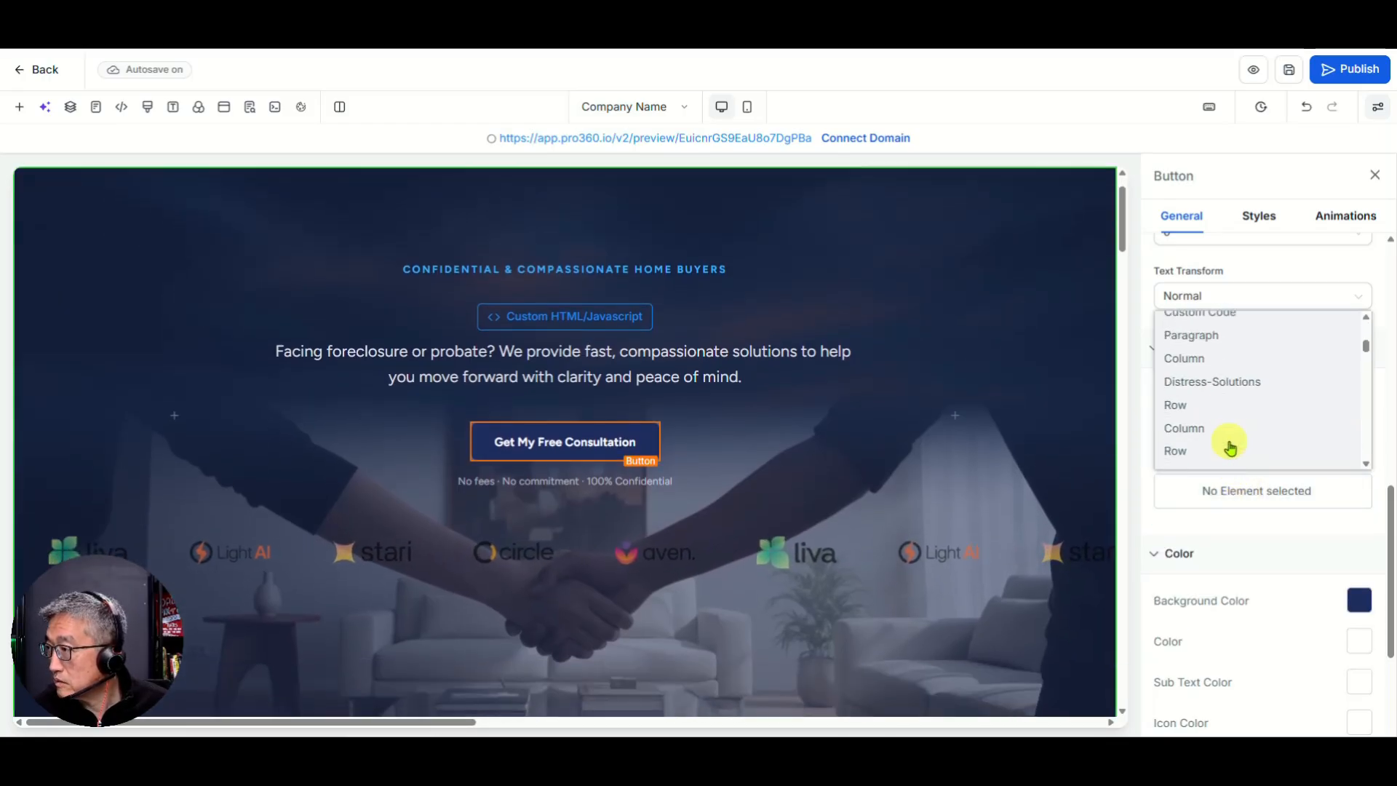
{"action": "scroll", "coordinate": [1230, 446], "scroll_direction": "down", "scroll_amount": 10}
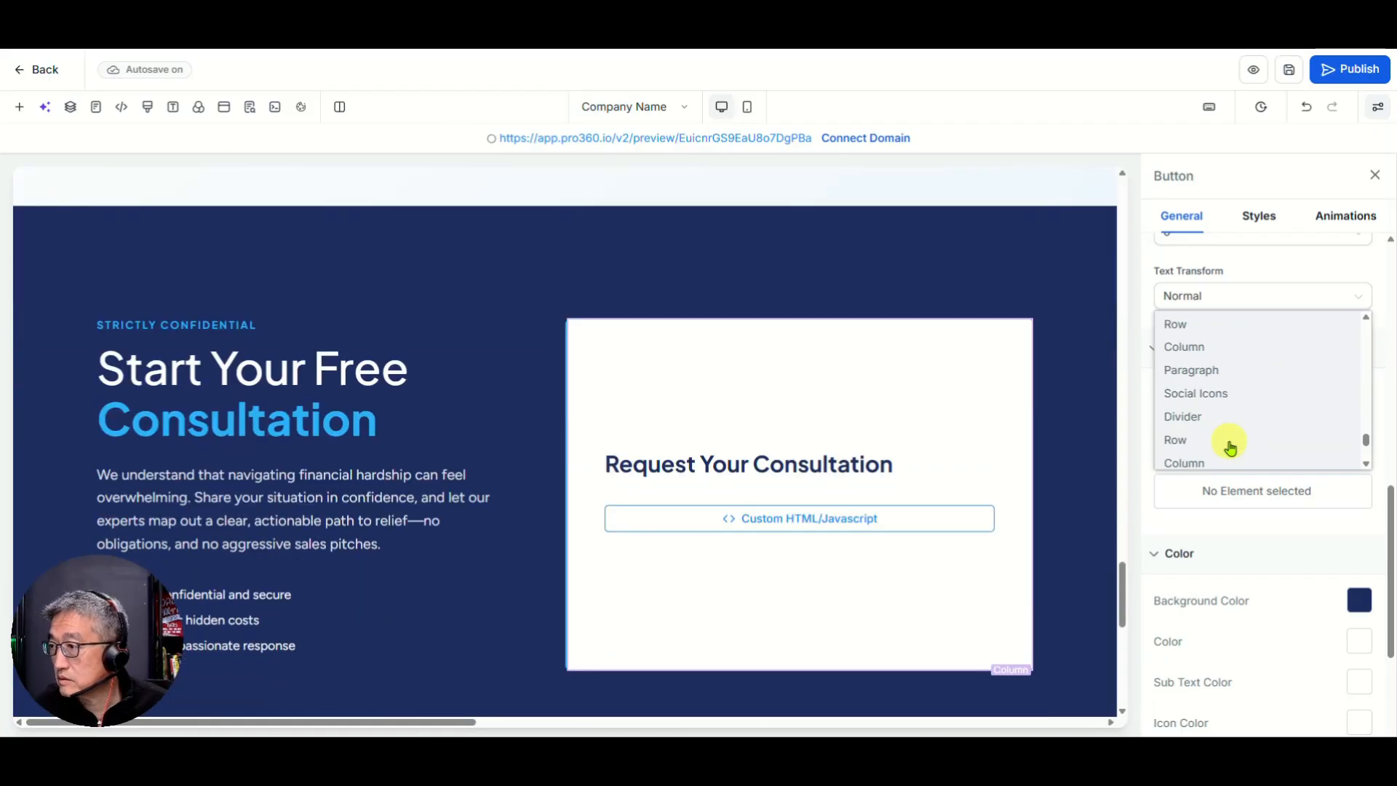
{"action": "scroll", "coordinate": [590, 376], "scroll_direction": "up", "scroll_amount": 5}
{"action": "scroll", "coordinate": [589, 376], "scroll_direction": "up", "scroll_amount": 2}
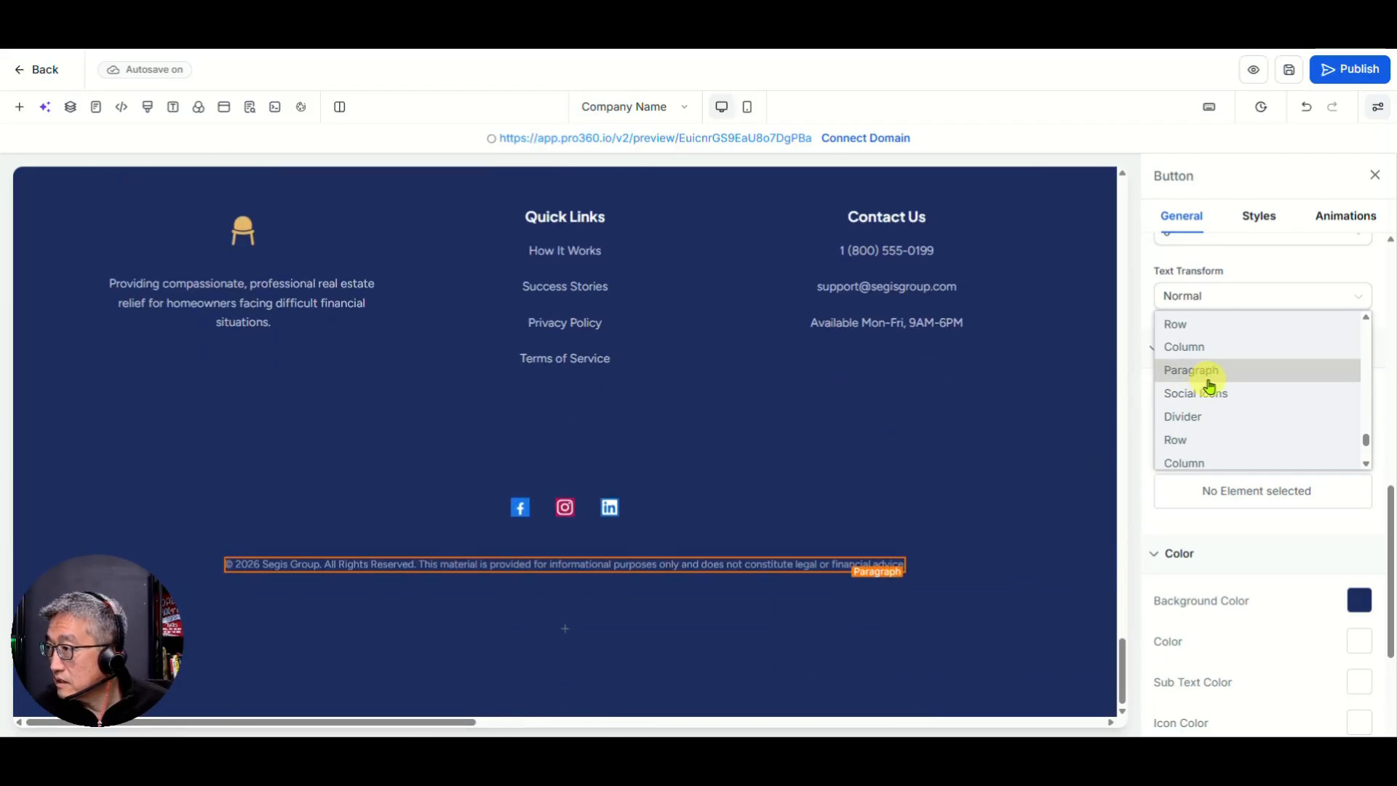
{"action": "scroll", "coordinate": [1204, 334], "scroll_direction": "up", "scroll_amount": 2}
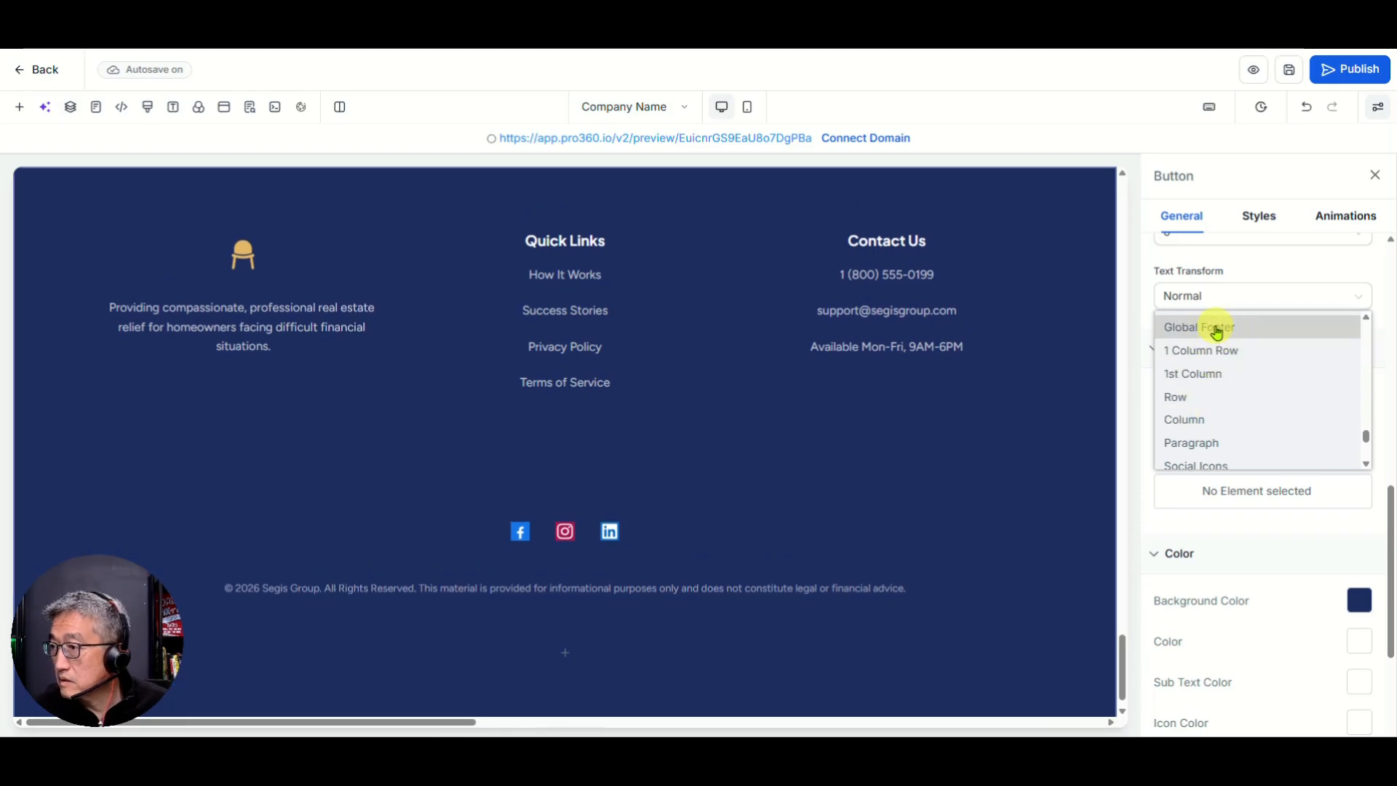
{"action": "scroll", "coordinate": [1216, 332], "scroll_direction": "up", "scroll_amount": 2}
{"action": "scroll", "coordinate": [1220, 341], "scroll_direction": "up", "scroll_amount": 2}
{"action": "scroll", "coordinate": [1216, 340], "scroll_direction": "up", "scroll_amount": 2}
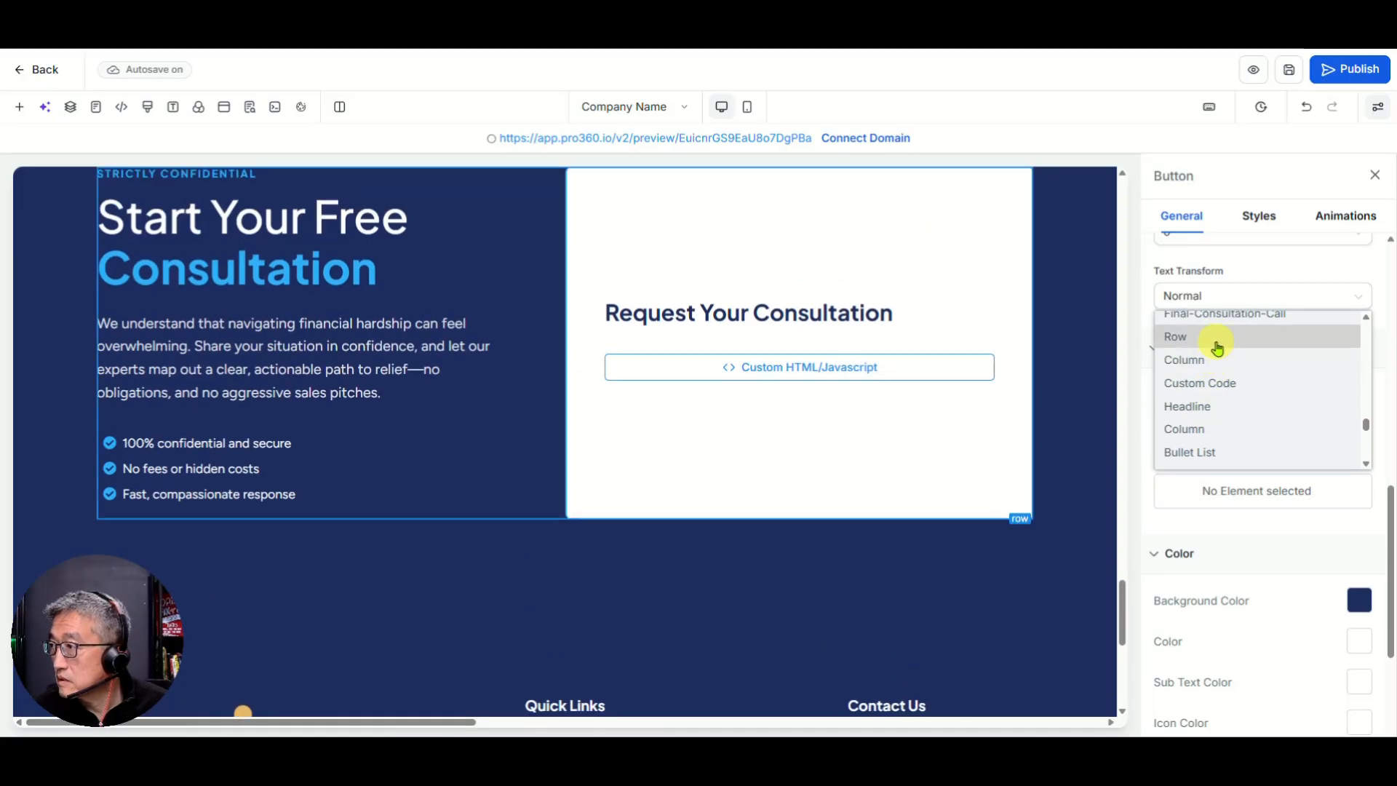
{"action": "scroll", "coordinate": [1217, 342], "scroll_direction": "up", "scroll_amount": 2}
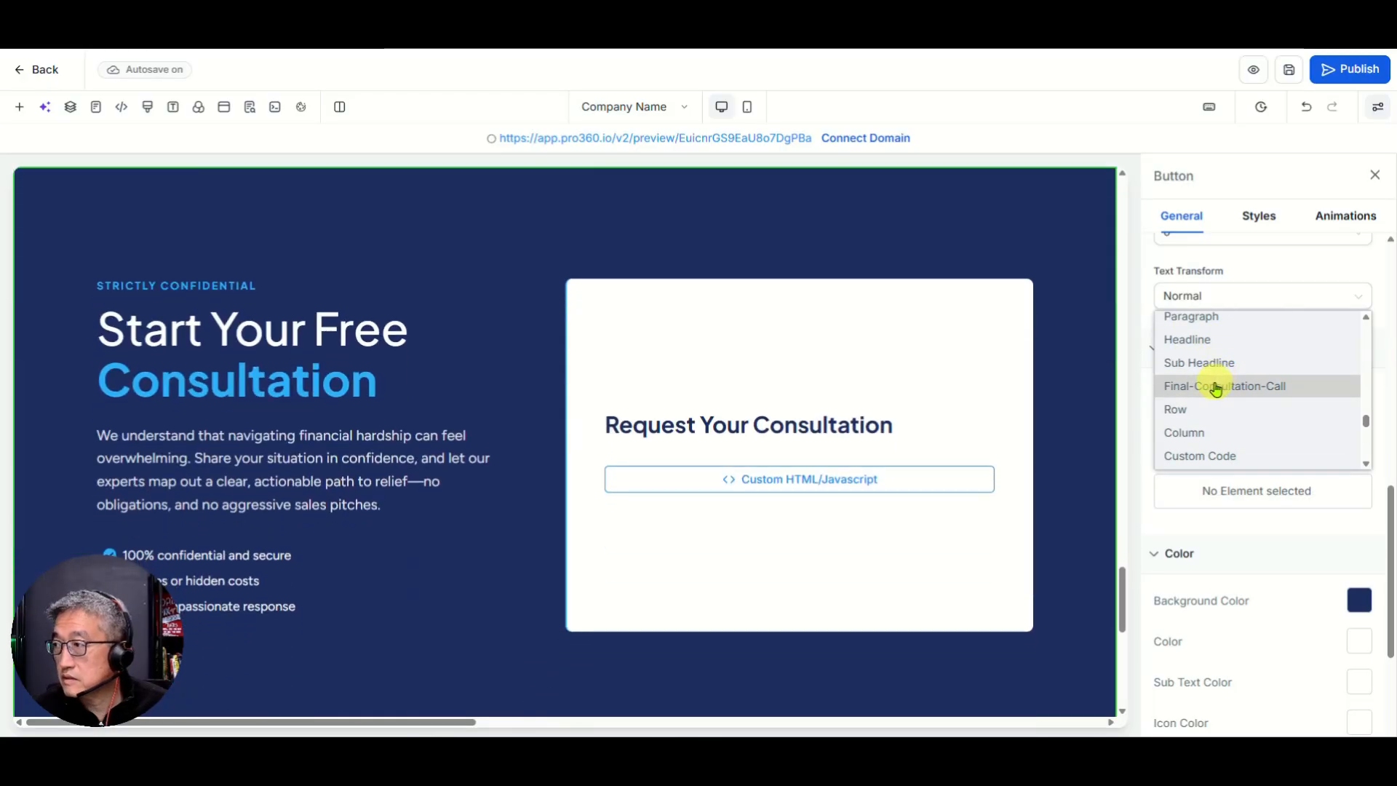
{"action": "left_click", "coordinate": [1216, 388]}
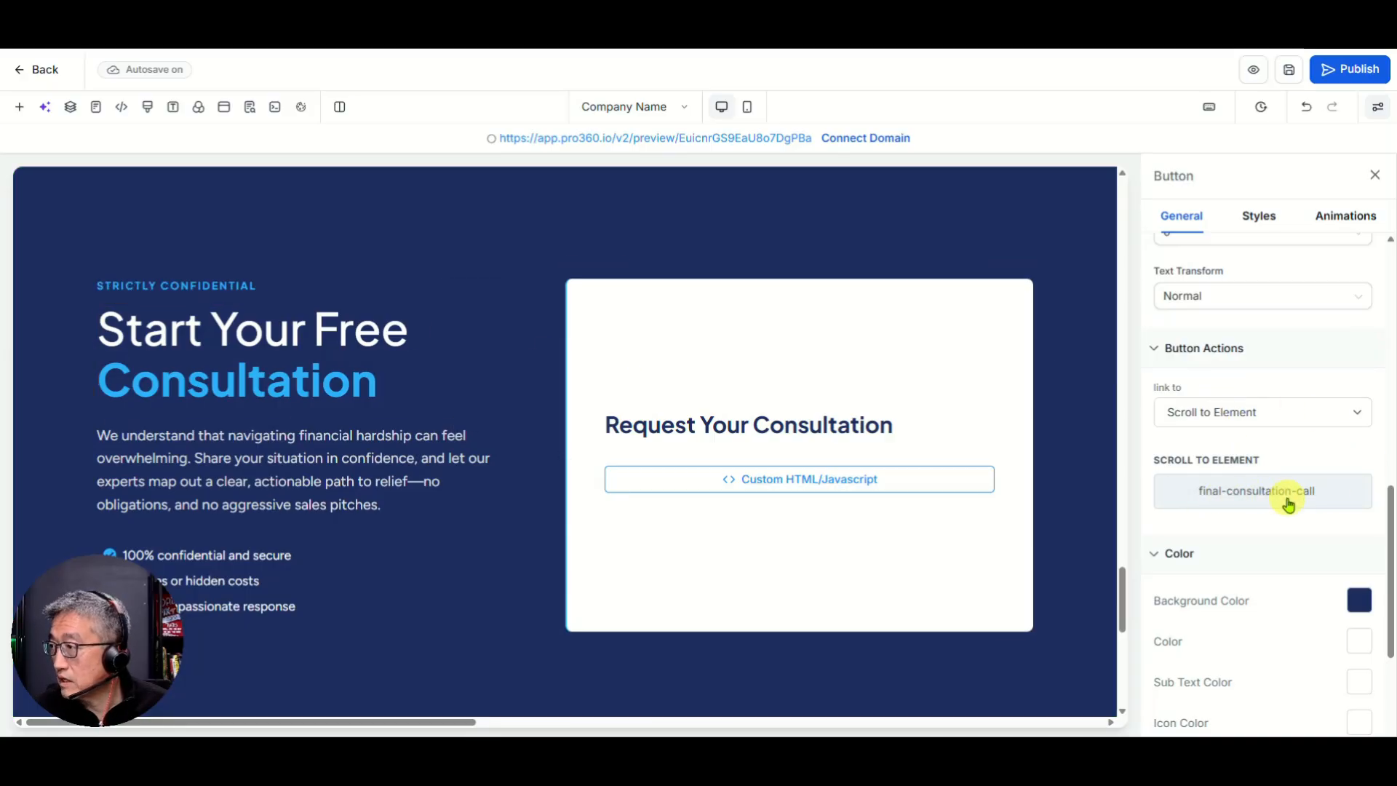
{"action": "left_click", "coordinate": [1288, 69]}
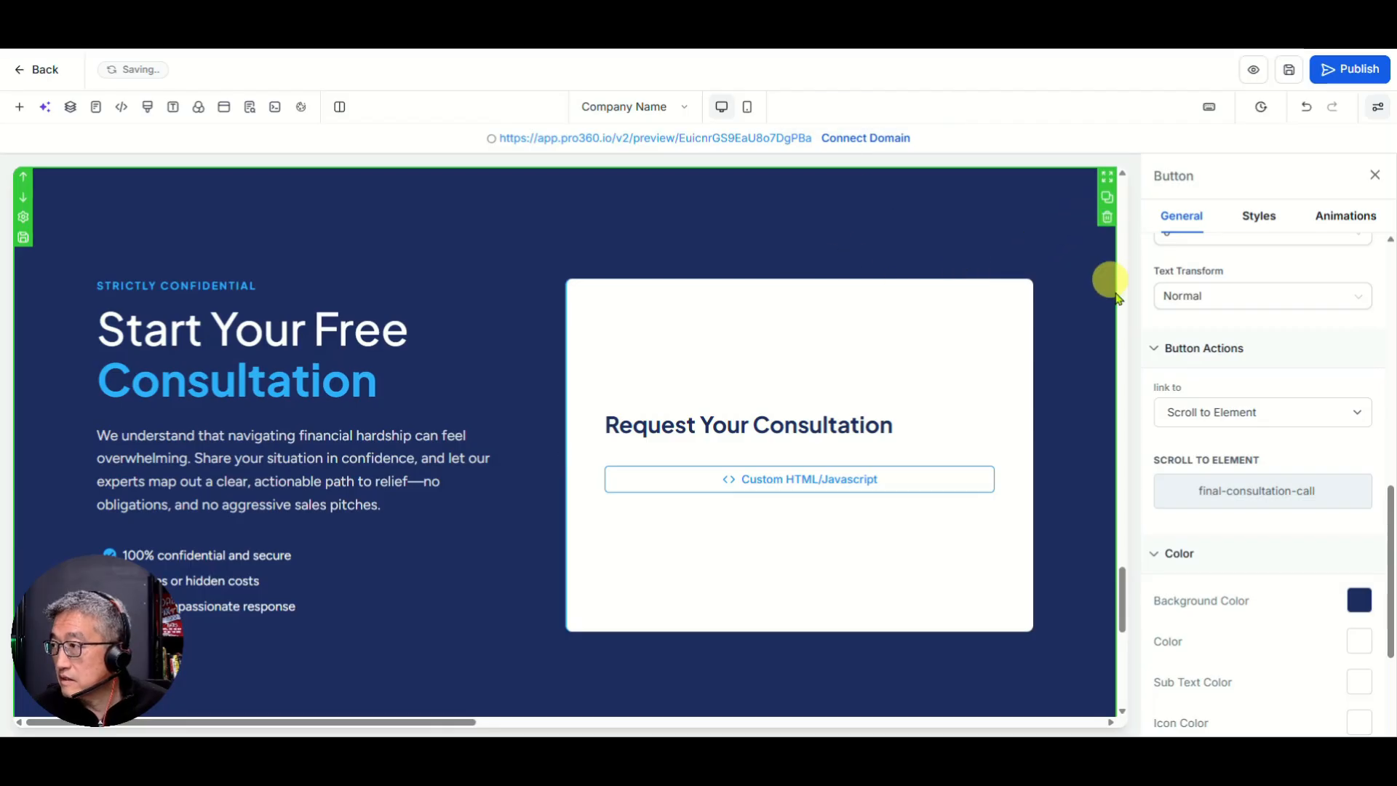
{"action": "left_click_drag", "start_coordinate": [1122, 604], "coordinate": [1127, 206]}
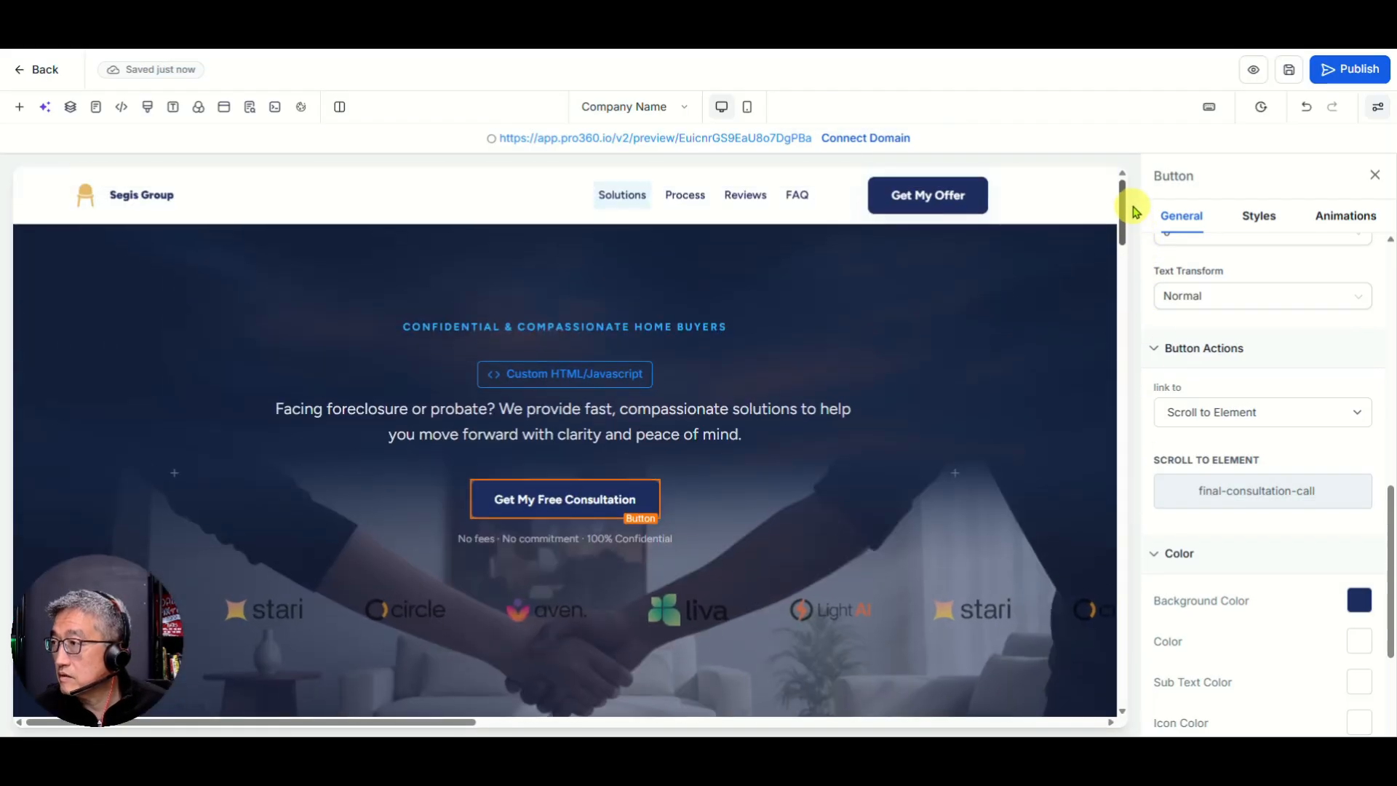
Step: Change the header button's text from 'Get My Offer' to 'Get My Consultation'
{"action": "left_click", "coordinate": [911, 201]}
{"action": "scroll", "coordinate": [1281, 349], "scroll_direction": "up", "scroll_amount": 5}
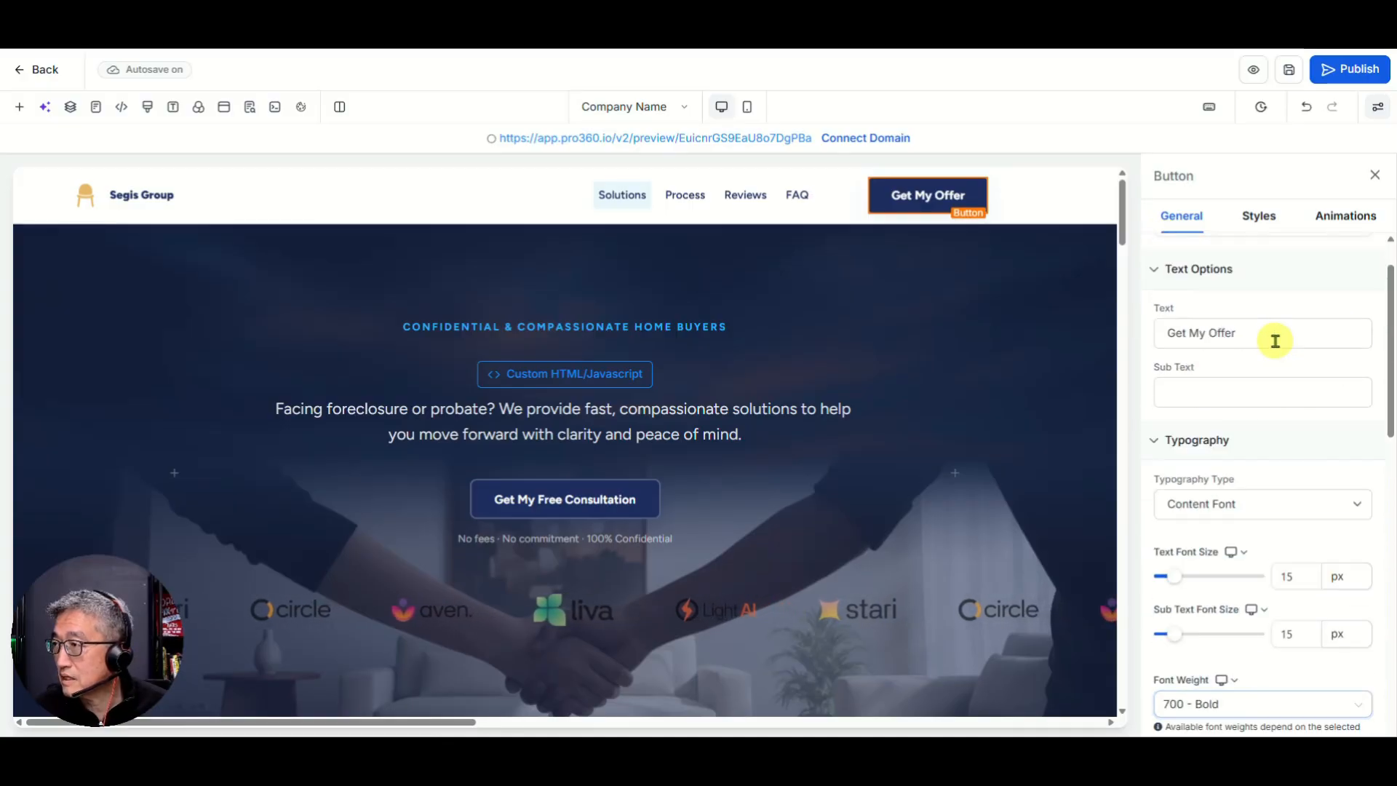
{"action": "scroll", "coordinate": [1275, 340], "scroll_direction": "up", "scroll_amount": 1}
{"action": "left_click", "coordinate": [1258, 390]}
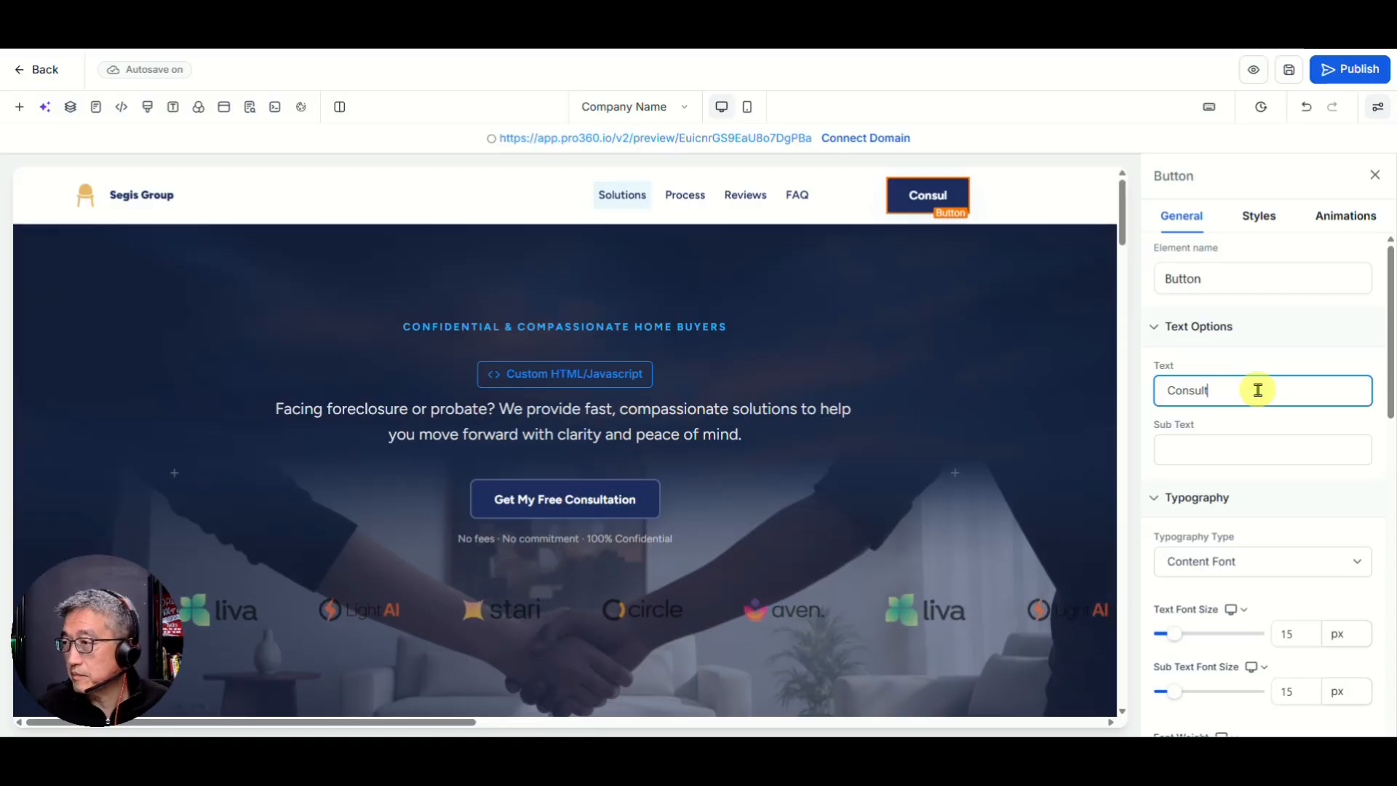
{"action": "type", "text": "n"}
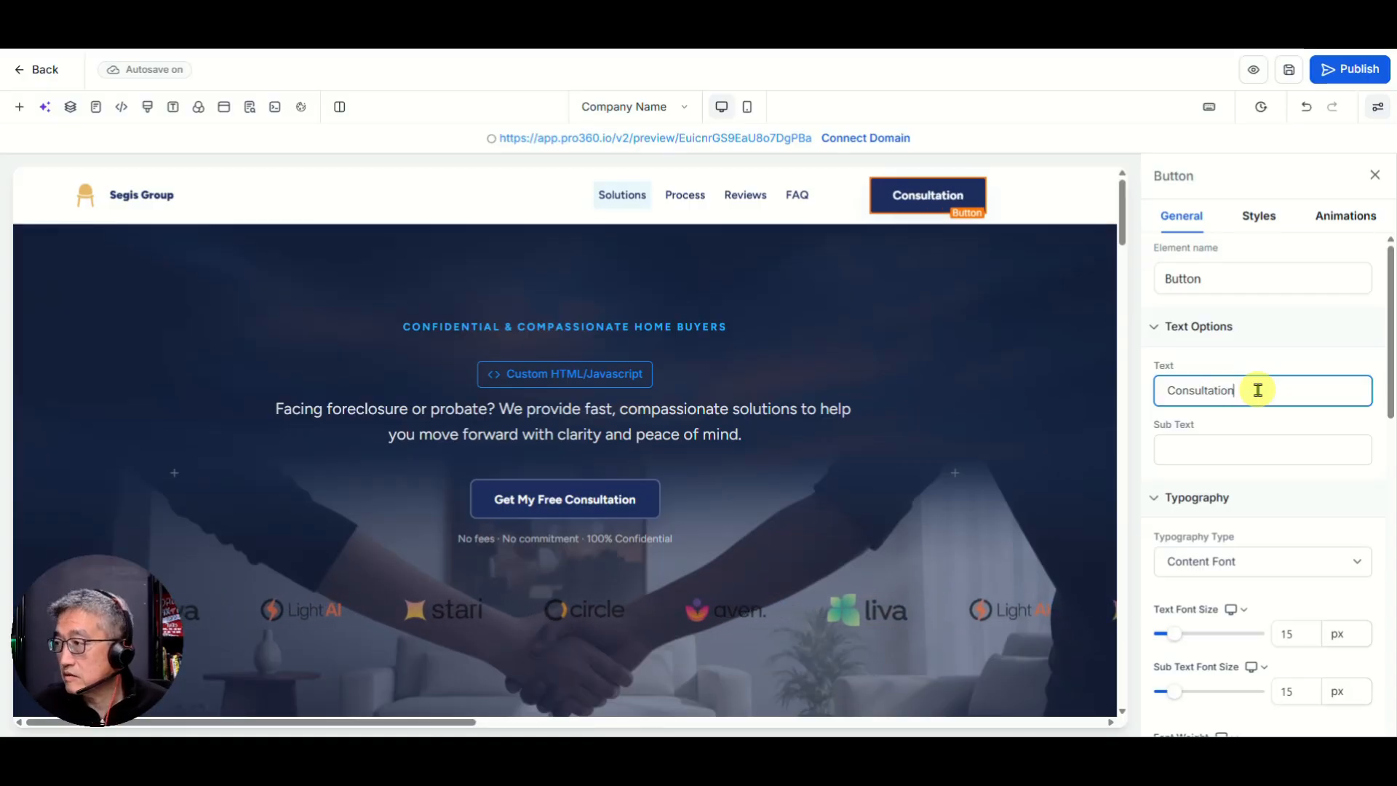
{"action": "type", "text": "et My"}
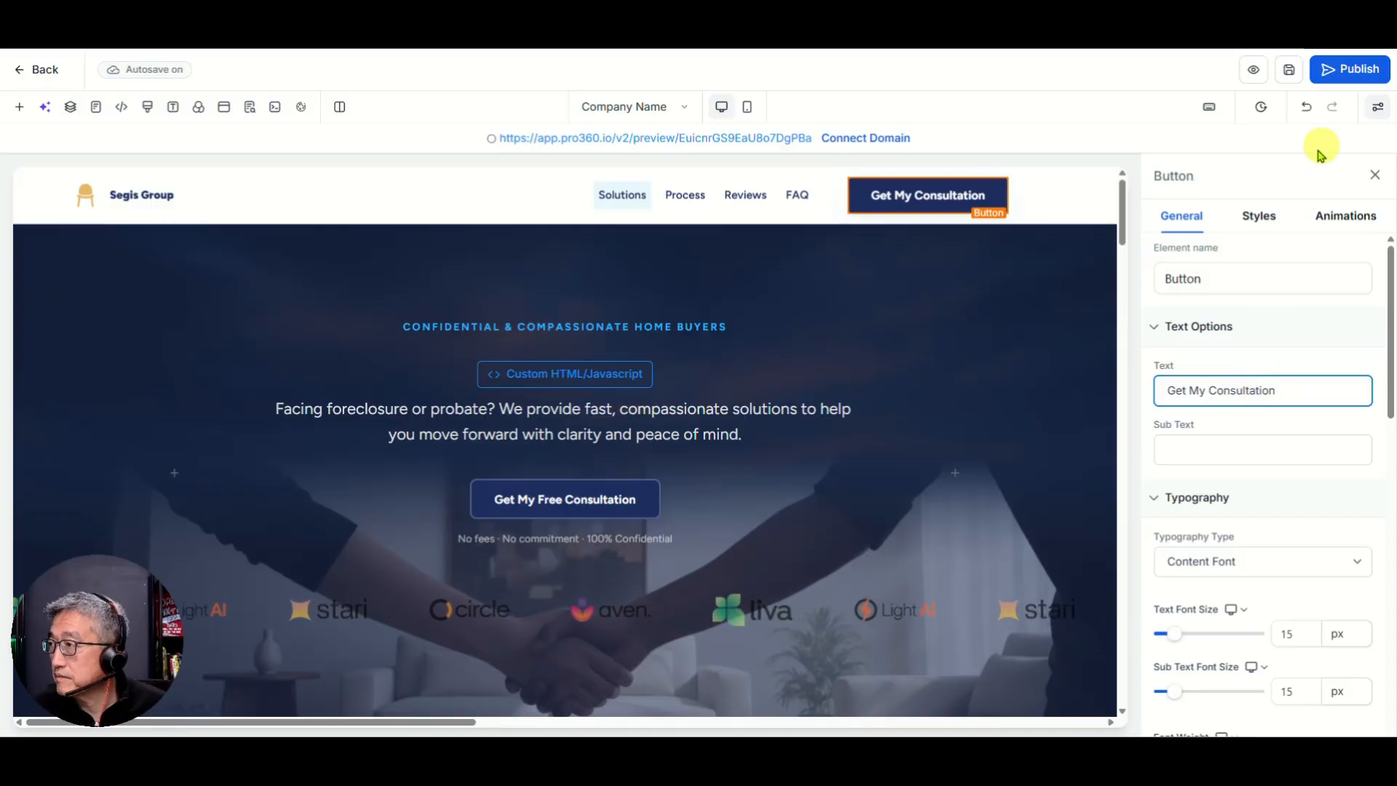
Step: Make the header button scroll to Final-Consultation-Call, then save
{"action": "scroll", "coordinate": [1229, 473], "scroll_direction": "down", "scroll_amount": 7}
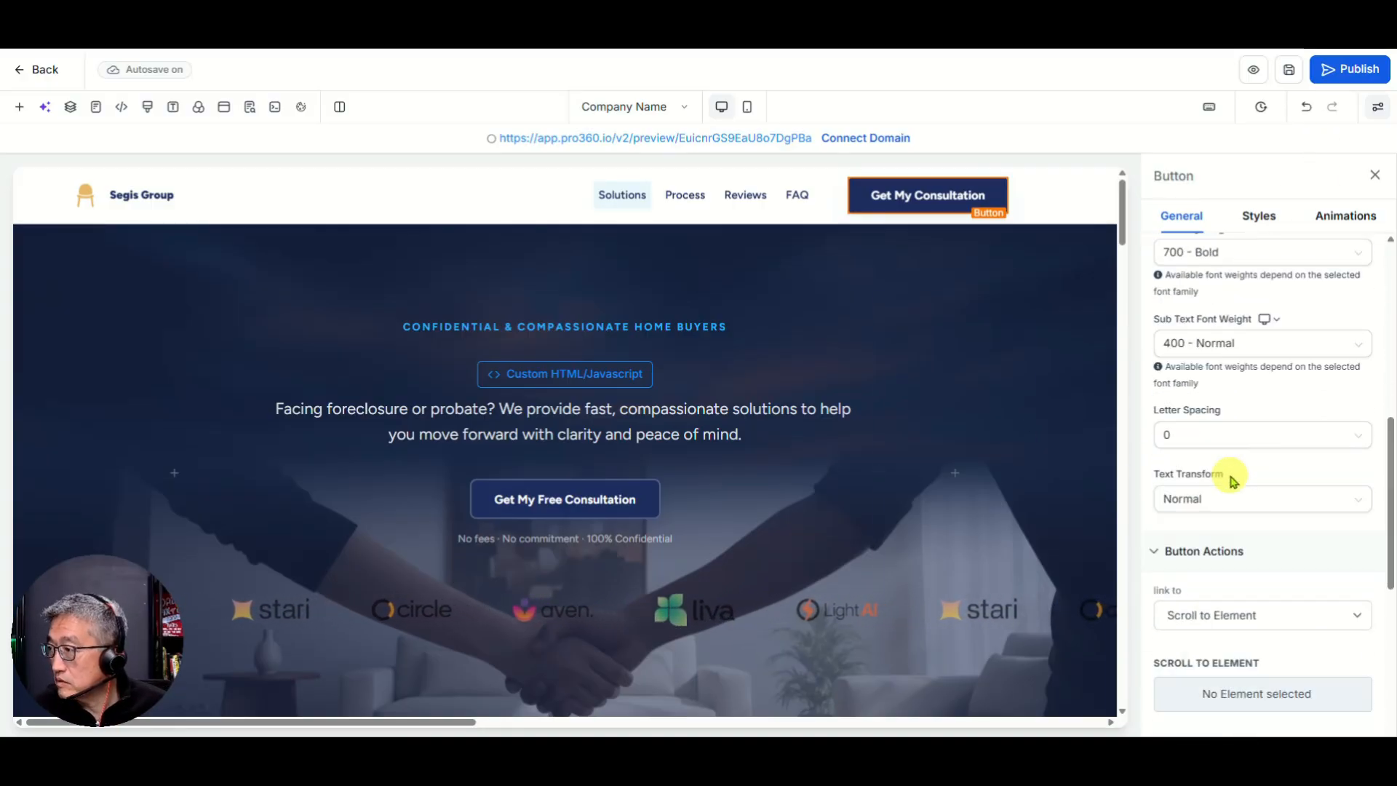
{"action": "scroll", "coordinate": [1231, 479], "scroll_direction": "down", "scroll_amount": 4}
{"action": "left_click", "coordinate": [1219, 409]}
{"action": "left_click", "coordinate": [1219, 409]}
{"action": "left_click", "coordinate": [1209, 464]}
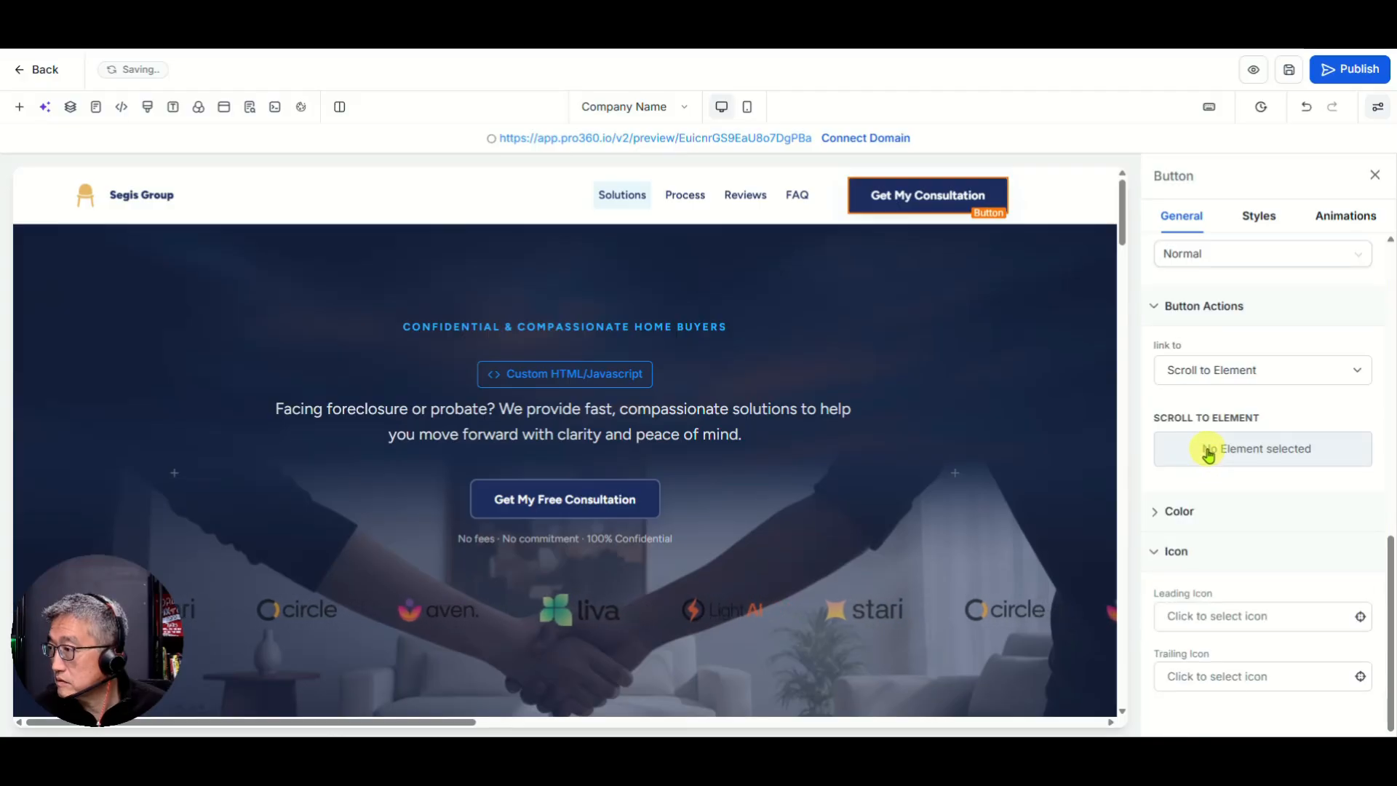
{"action": "left_click", "coordinate": [1208, 455]}
{"action": "scroll", "coordinate": [1222, 358], "scroll_direction": "down", "scroll_amount": 5}
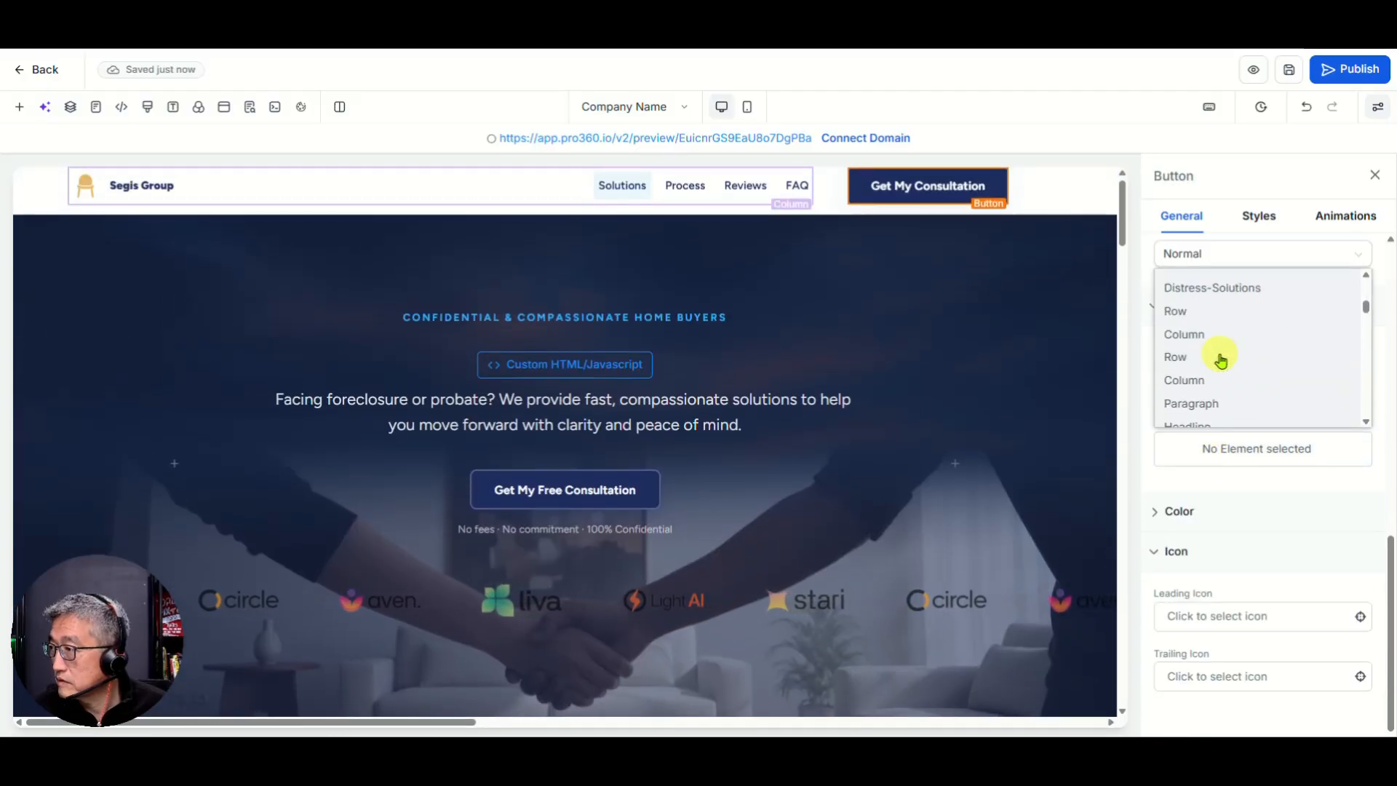
{"action": "scroll", "coordinate": [1221, 358], "scroll_direction": "down", "scroll_amount": 6}
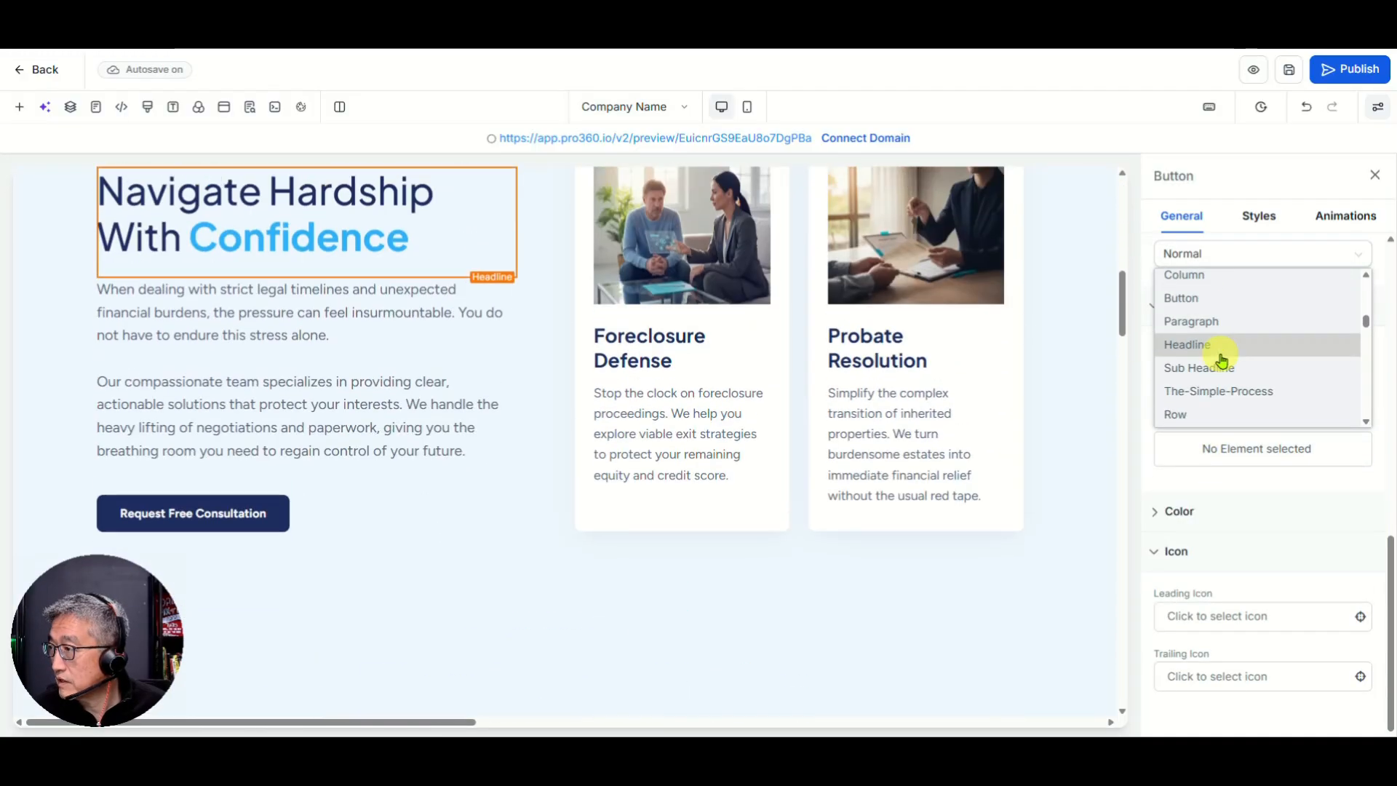
{"action": "scroll", "coordinate": [1221, 374], "scroll_direction": "down", "scroll_amount": 3}
{"action": "scroll", "coordinate": [1222, 380], "scroll_direction": "up", "scroll_amount": 1}
{"action": "scroll", "coordinate": [1222, 380], "scroll_direction": "down", "scroll_amount": 3}
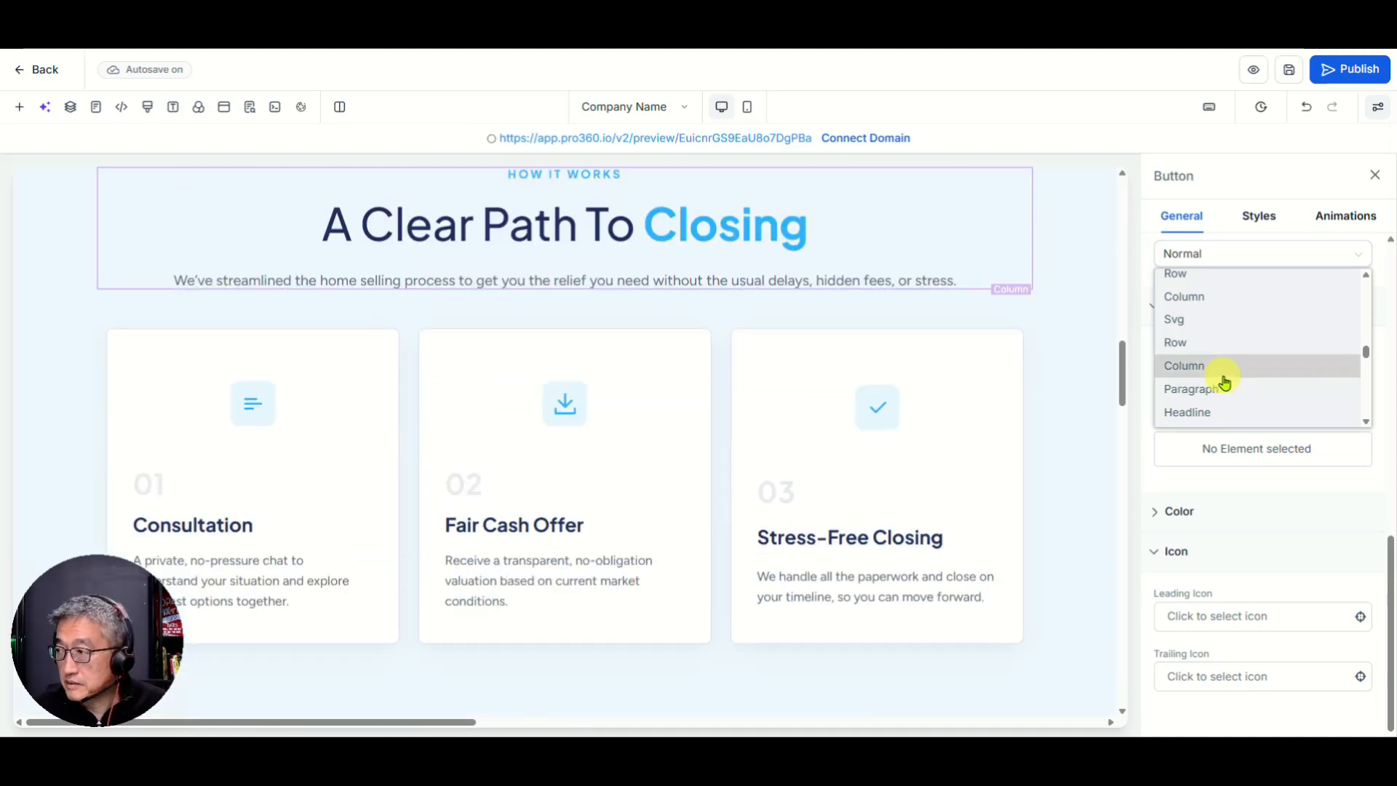
{"action": "scroll", "coordinate": [1237, 377], "scroll_direction": "down", "scroll_amount": 3}
{"action": "scroll", "coordinate": [1236, 377], "scroll_direction": "down", "scroll_amount": 5}
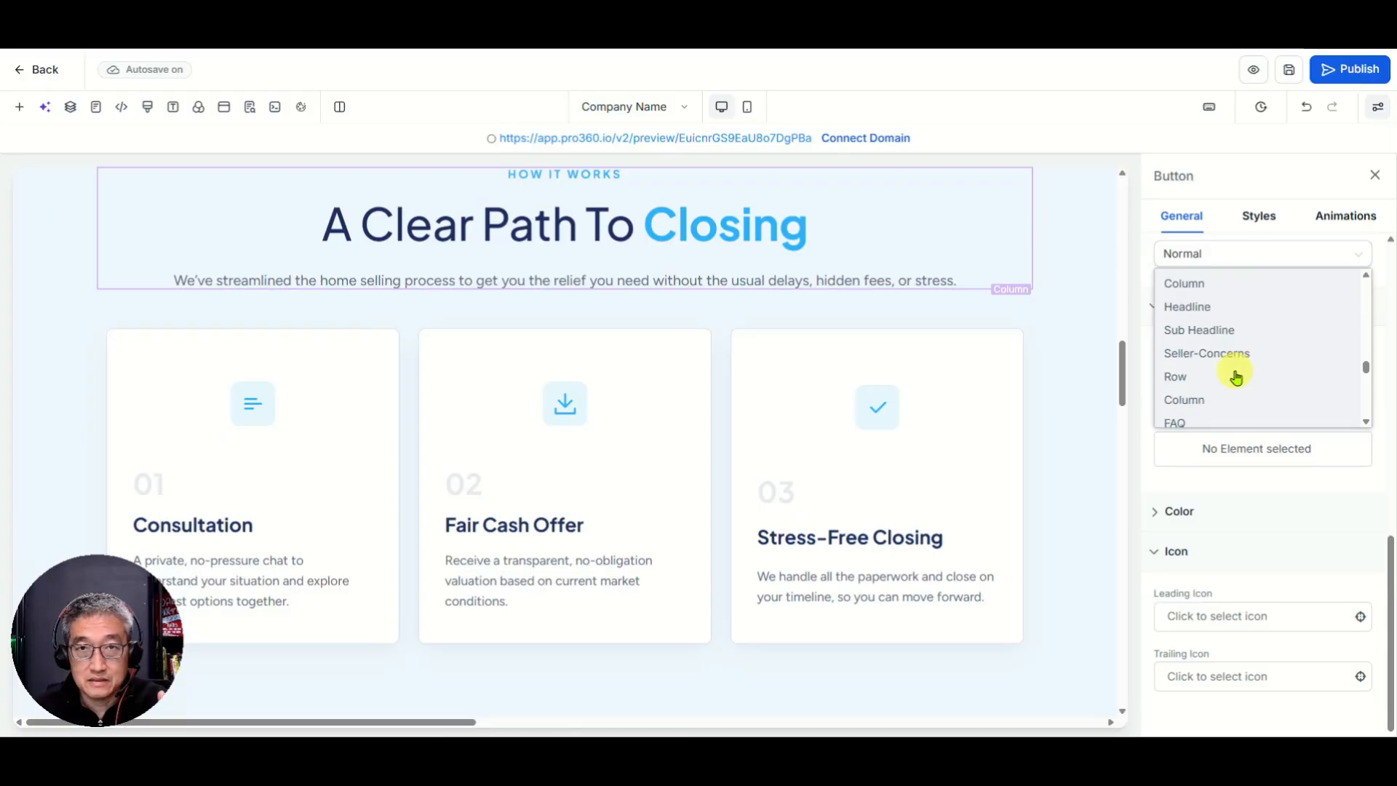
{"action": "scroll", "coordinate": [1236, 377], "scroll_direction": "down", "scroll_amount": 3}
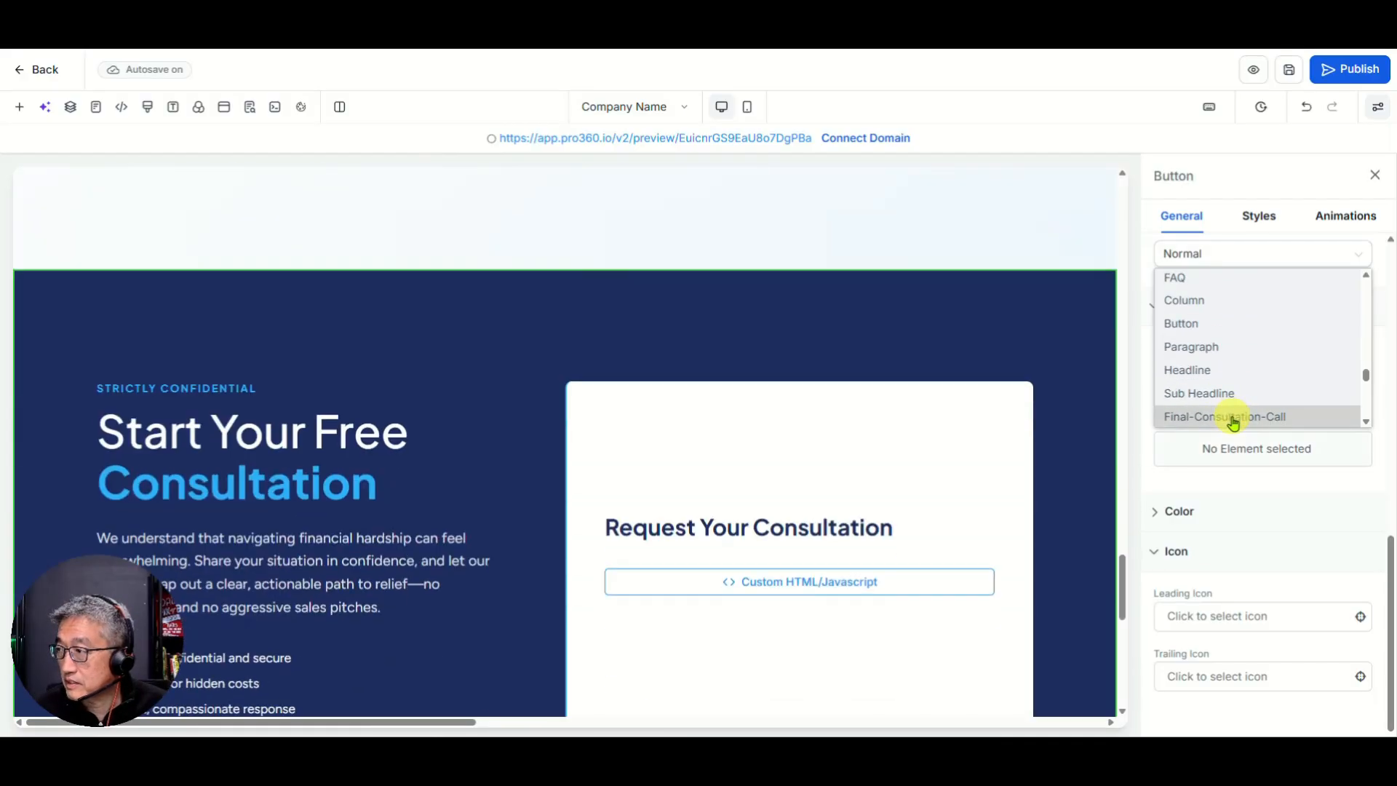
{"action": "left_click", "coordinate": [1232, 419]}
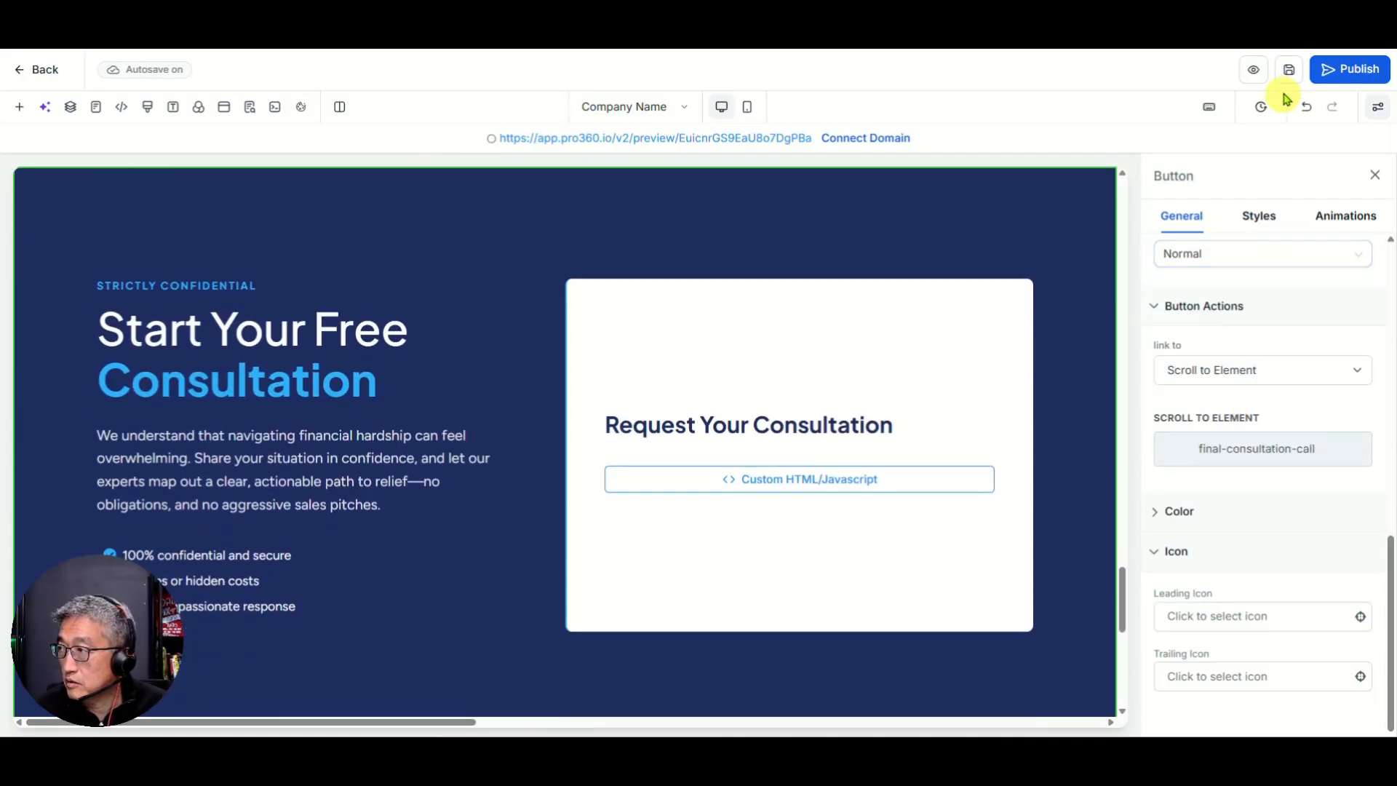
{"action": "left_click", "coordinate": [1288, 69]}
{"action": "scroll", "coordinate": [677, 411], "scroll_direction": "up", "scroll_amount": 10}
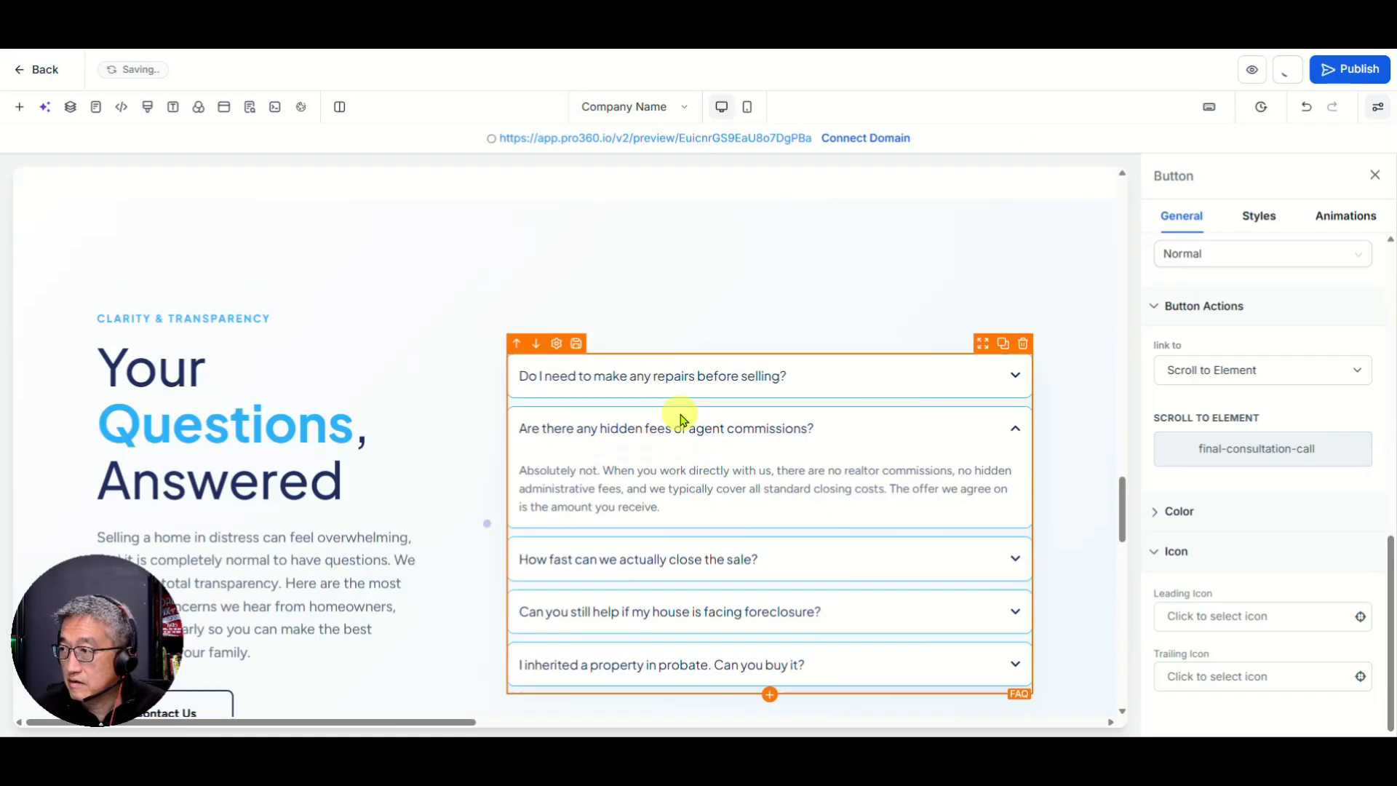
{"action": "scroll", "coordinate": [677, 415], "scroll_direction": "up", "scroll_amount": 15}
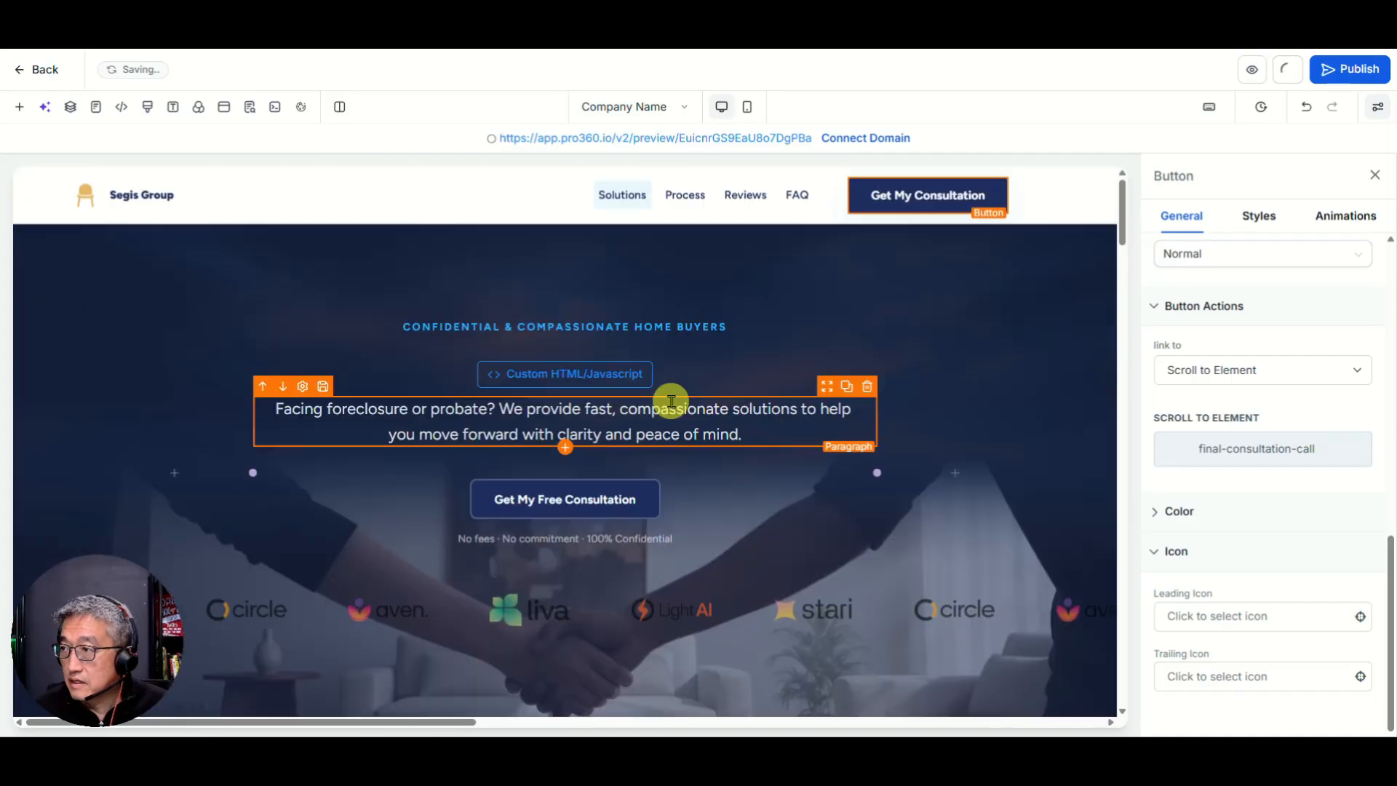
{"action": "scroll", "coordinate": [611, 320], "scroll_direction": "down", "scroll_amount": 3}
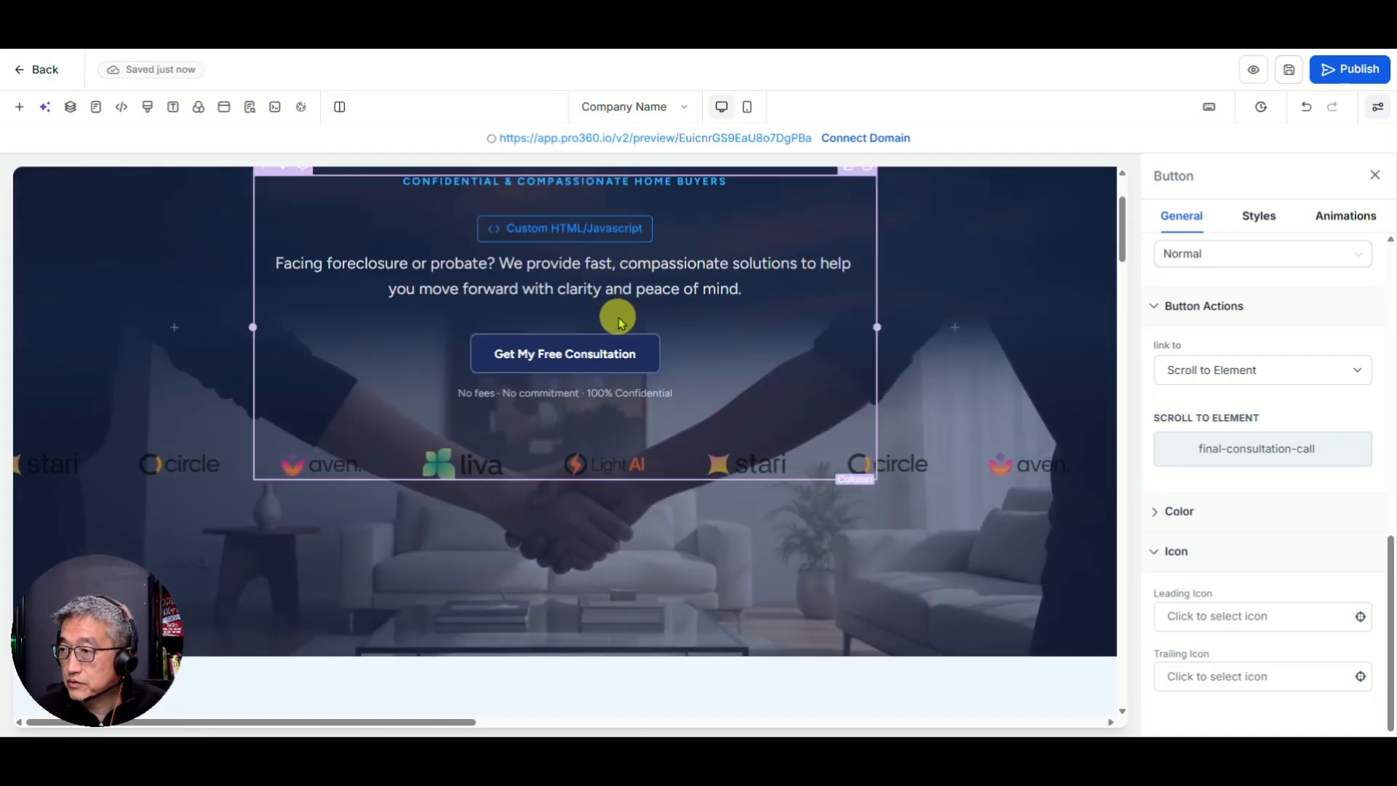
{"action": "scroll", "coordinate": [611, 320], "scroll_direction": "down", "scroll_amount": 10}
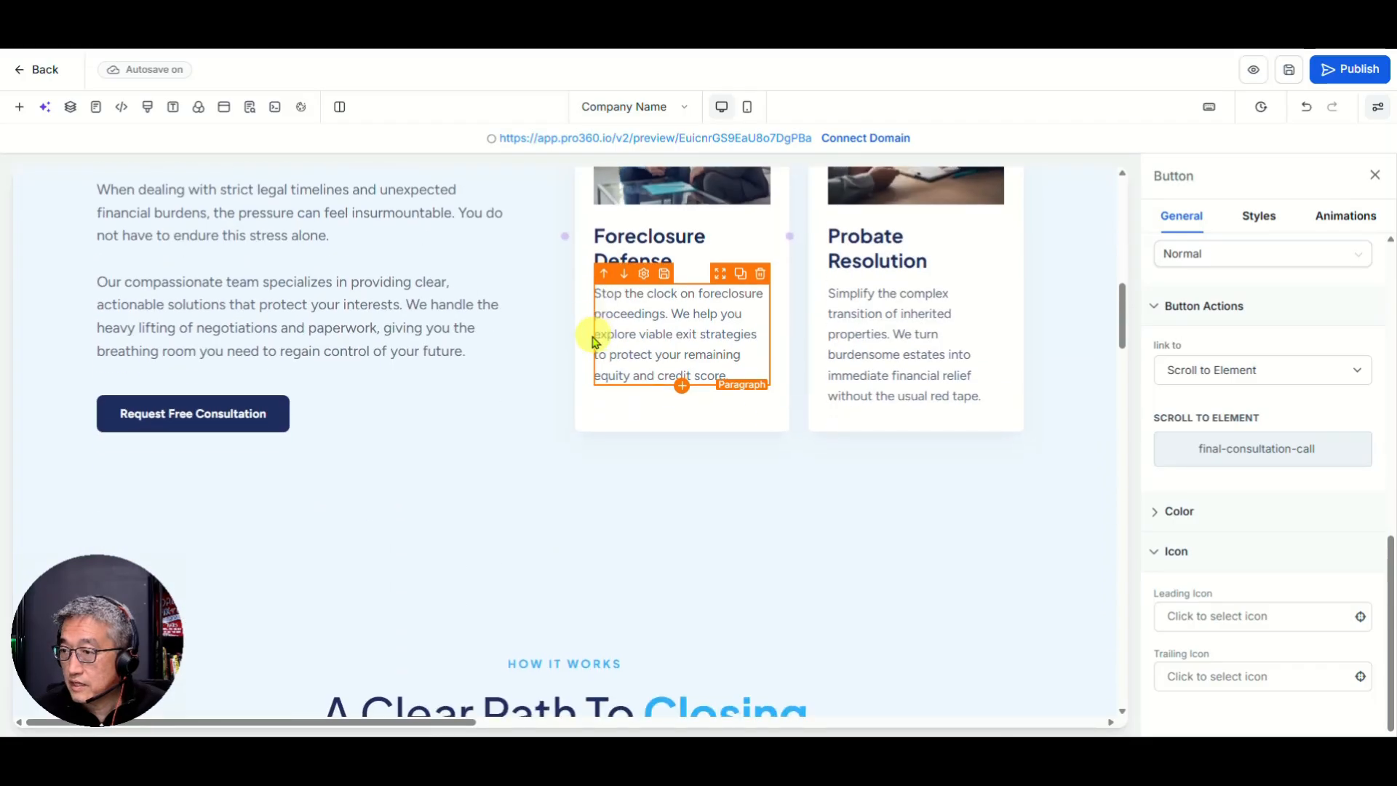
Step: Point the Navigate Hardship Request Free Consultation button at Final-Consultation-Call
{"action": "left_click", "coordinate": [194, 418]}
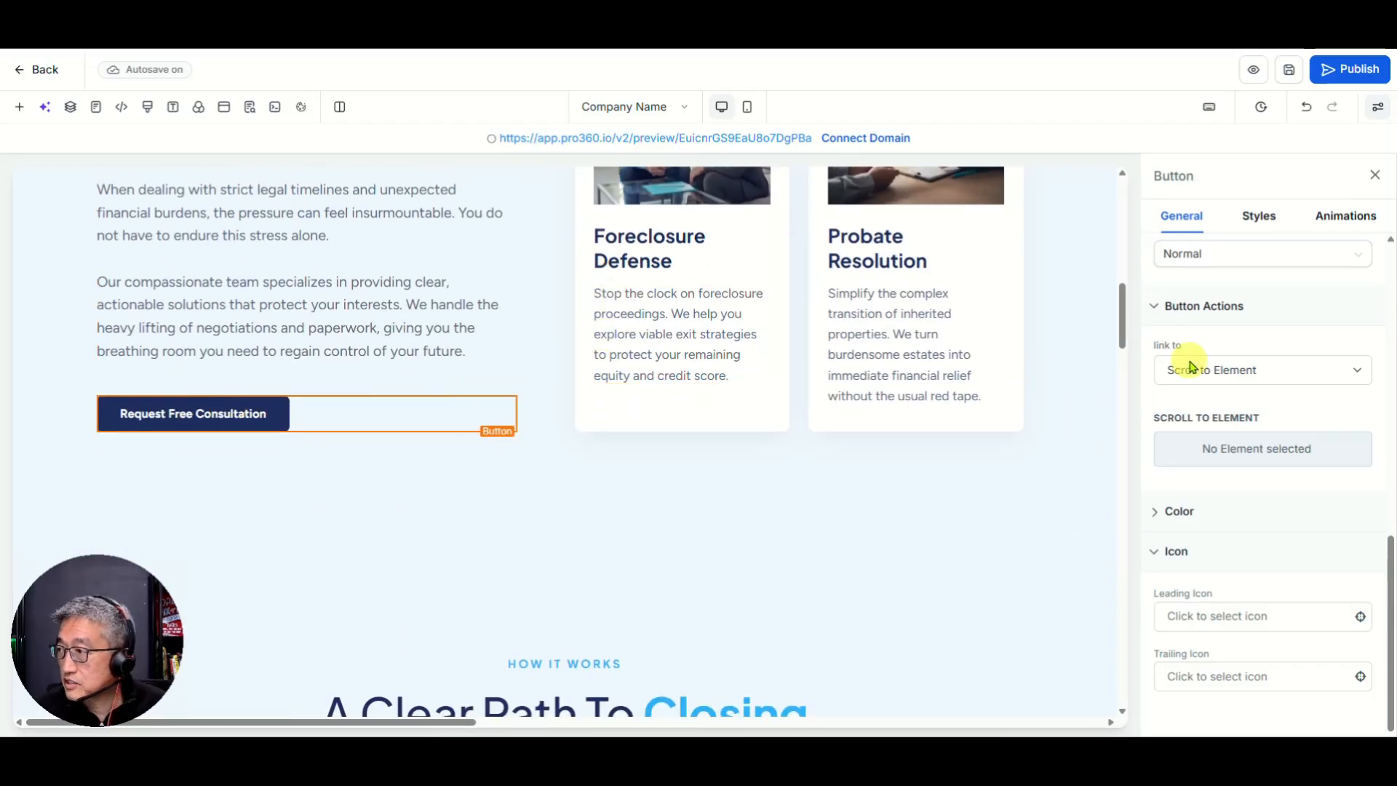
{"action": "left_click", "coordinate": [1245, 467]}
{"action": "scroll", "coordinate": [1238, 362], "scroll_direction": "down", "scroll_amount": 3}
{"action": "scroll", "coordinate": [1242, 363], "scroll_direction": "down", "scroll_amount": 3}
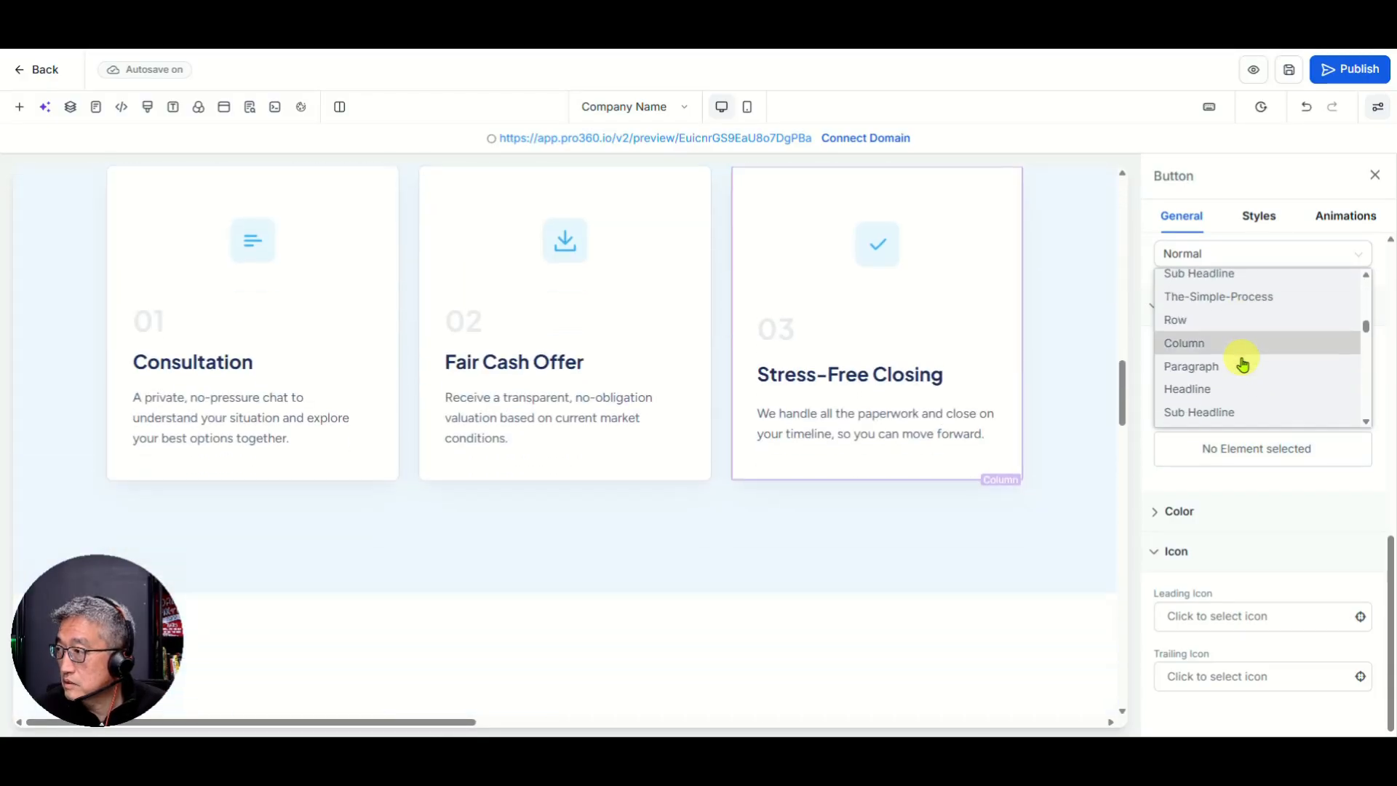
{"action": "scroll", "coordinate": [1242, 364], "scroll_direction": "down", "scroll_amount": 5}
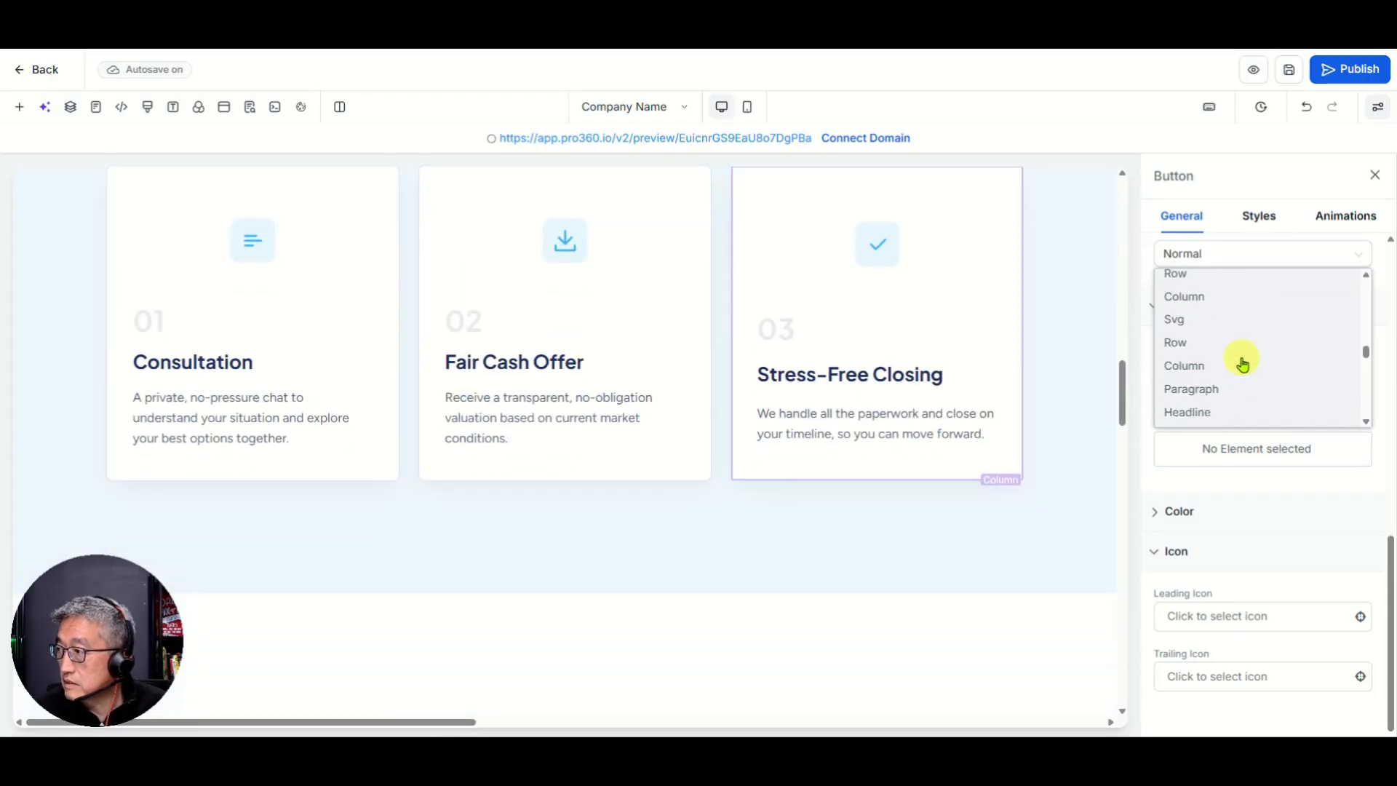
{"action": "scroll", "coordinate": [1242, 364], "scroll_direction": "down", "scroll_amount": 5}
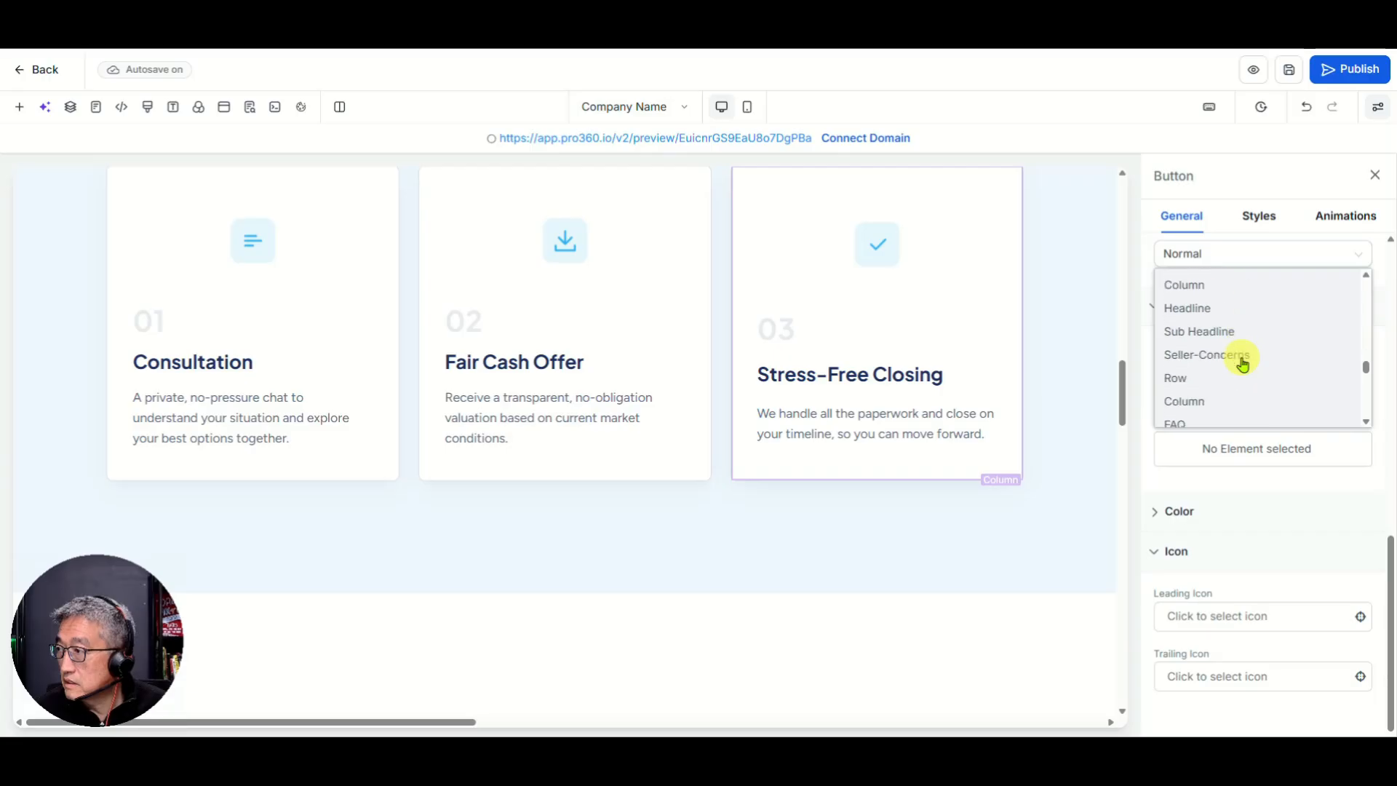
{"action": "left_click", "coordinate": [1242, 348]}
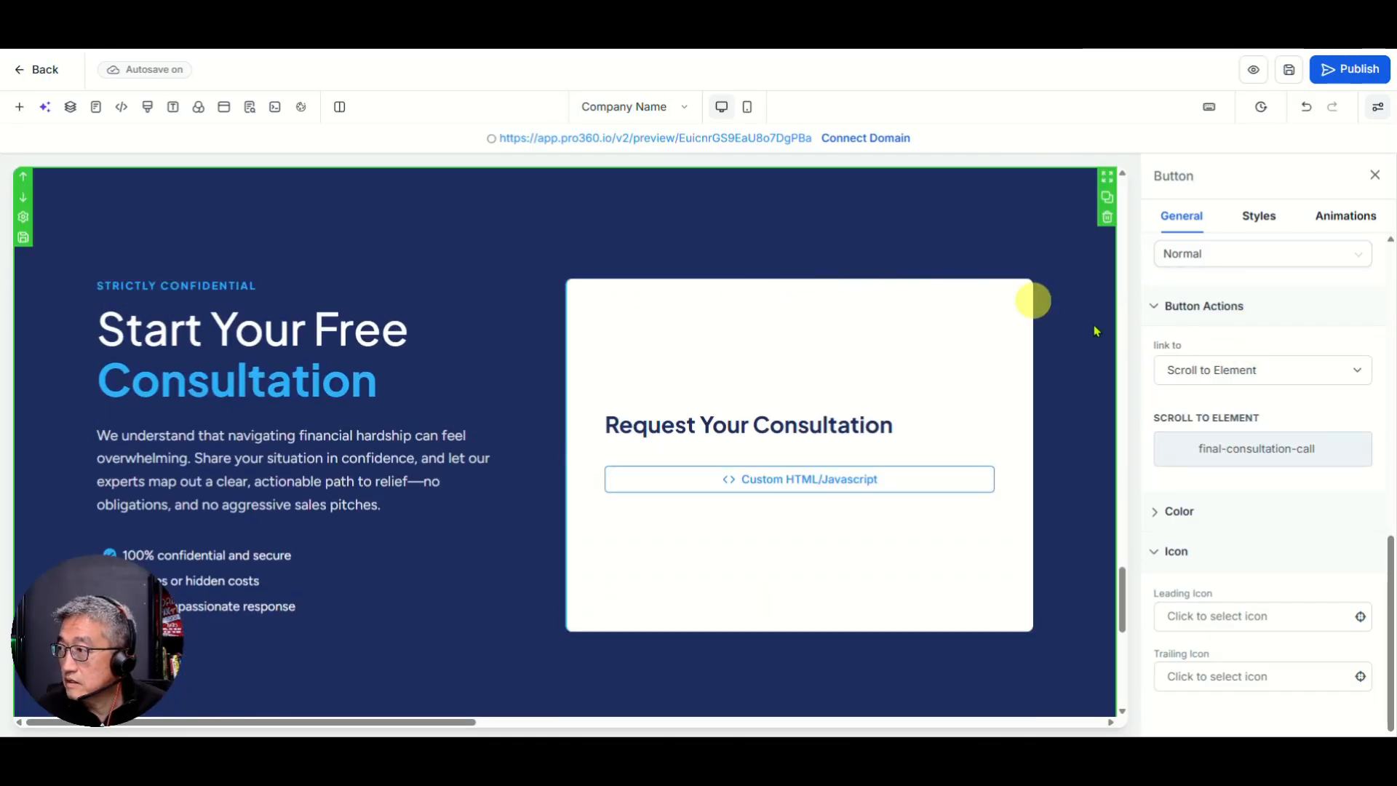
{"action": "scroll", "coordinate": [519, 320], "scroll_direction": "up", "scroll_amount": 5}
{"action": "scroll", "coordinate": [520, 321], "scroll_direction": "up", "scroll_amount": 20}
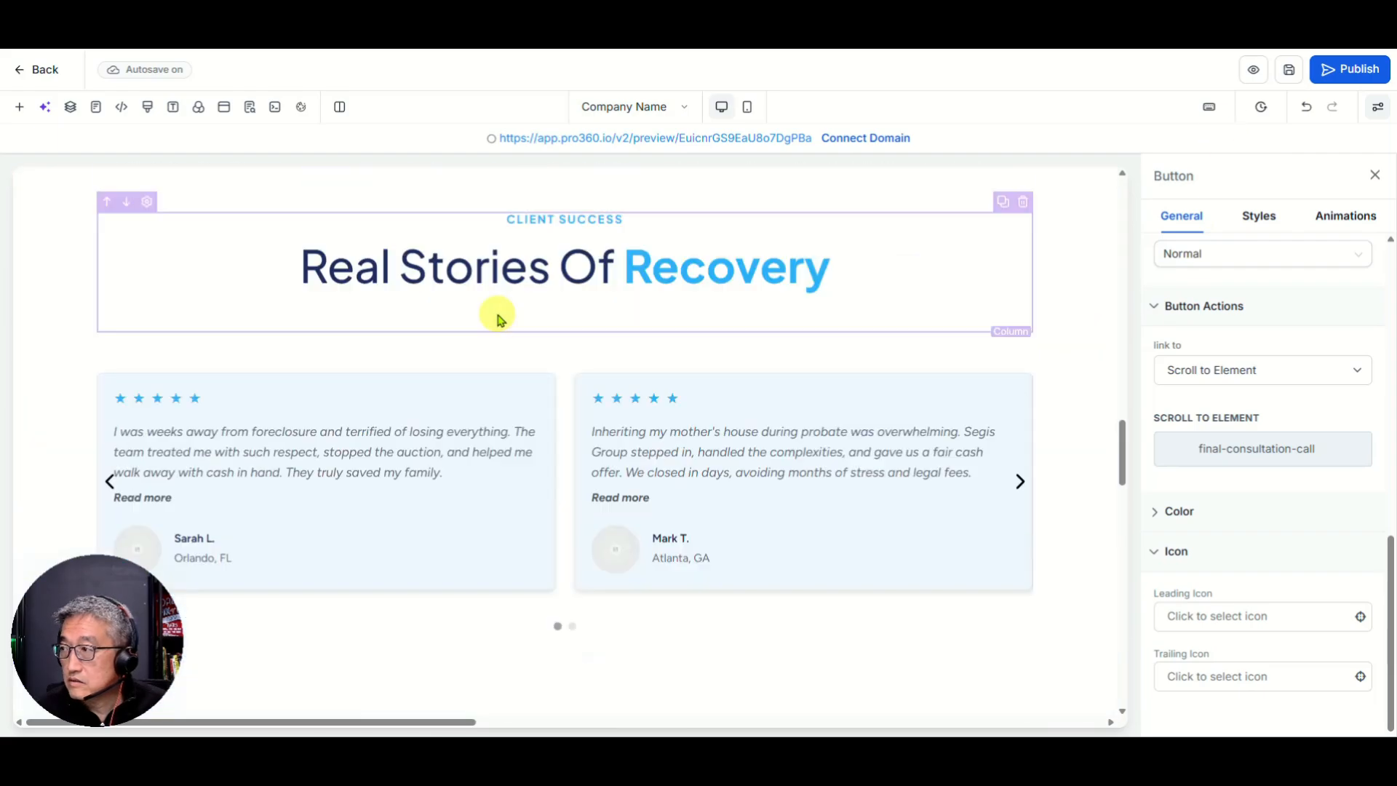
{"action": "scroll", "coordinate": [498, 321], "scroll_direction": "down", "scroll_amount": 3}
{"action": "scroll", "coordinate": [497, 320], "scroll_direction": "up", "scroll_amount": 8}
{"action": "scroll", "coordinate": [496, 321], "scroll_direction": "down", "scroll_amount": 4}
{"action": "scroll", "coordinate": [480, 291], "scroll_direction": "down", "scroll_amount": 9}
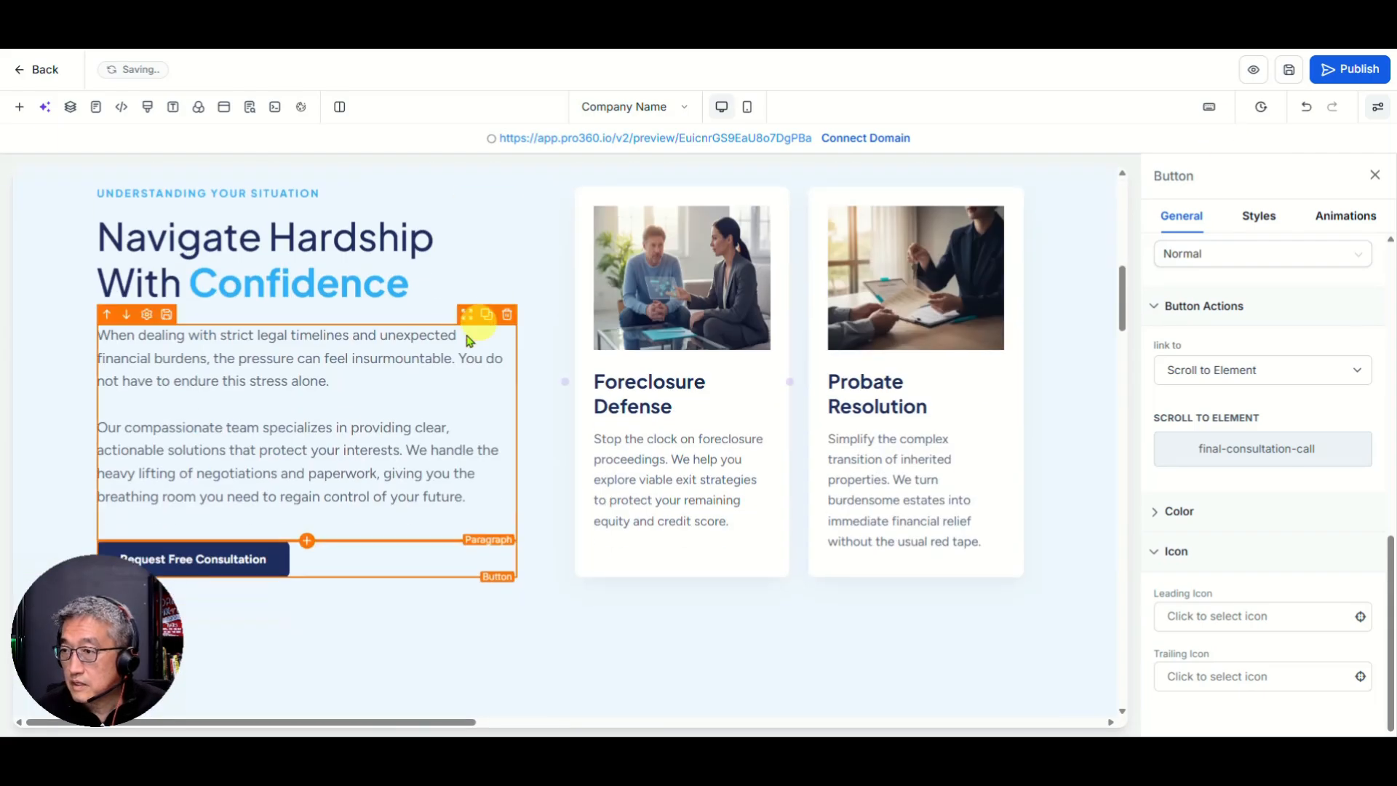
{"action": "scroll", "coordinate": [211, 399], "scroll_direction": "down", "scroll_amount": 4}
{"action": "scroll", "coordinate": [211, 400], "scroll_direction": "down", "scroll_amount": 5}
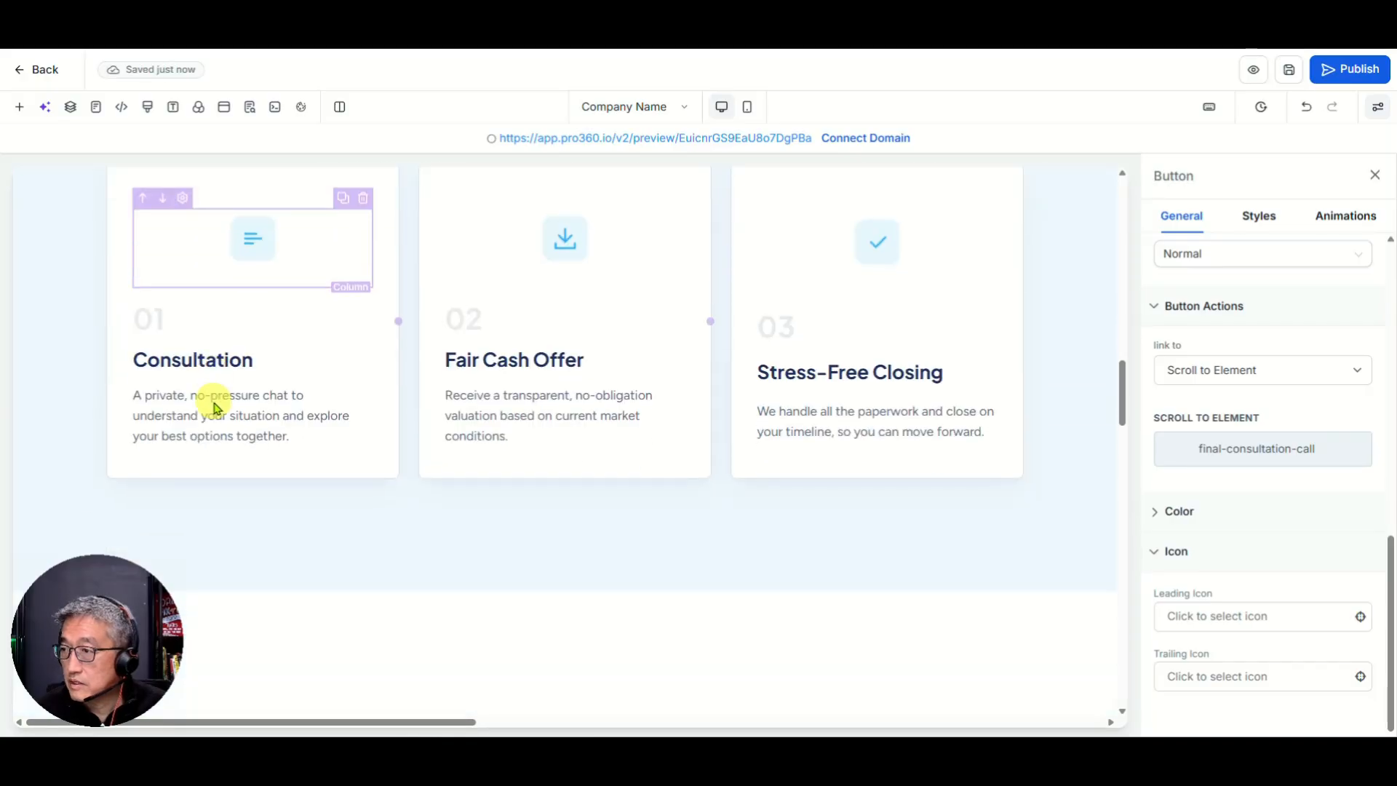
{"action": "scroll", "coordinate": [800, 382], "scroll_direction": "down", "scroll_amount": 4}
{"action": "scroll", "coordinate": [800, 383], "scroll_direction": "down", "scroll_amount": 10}
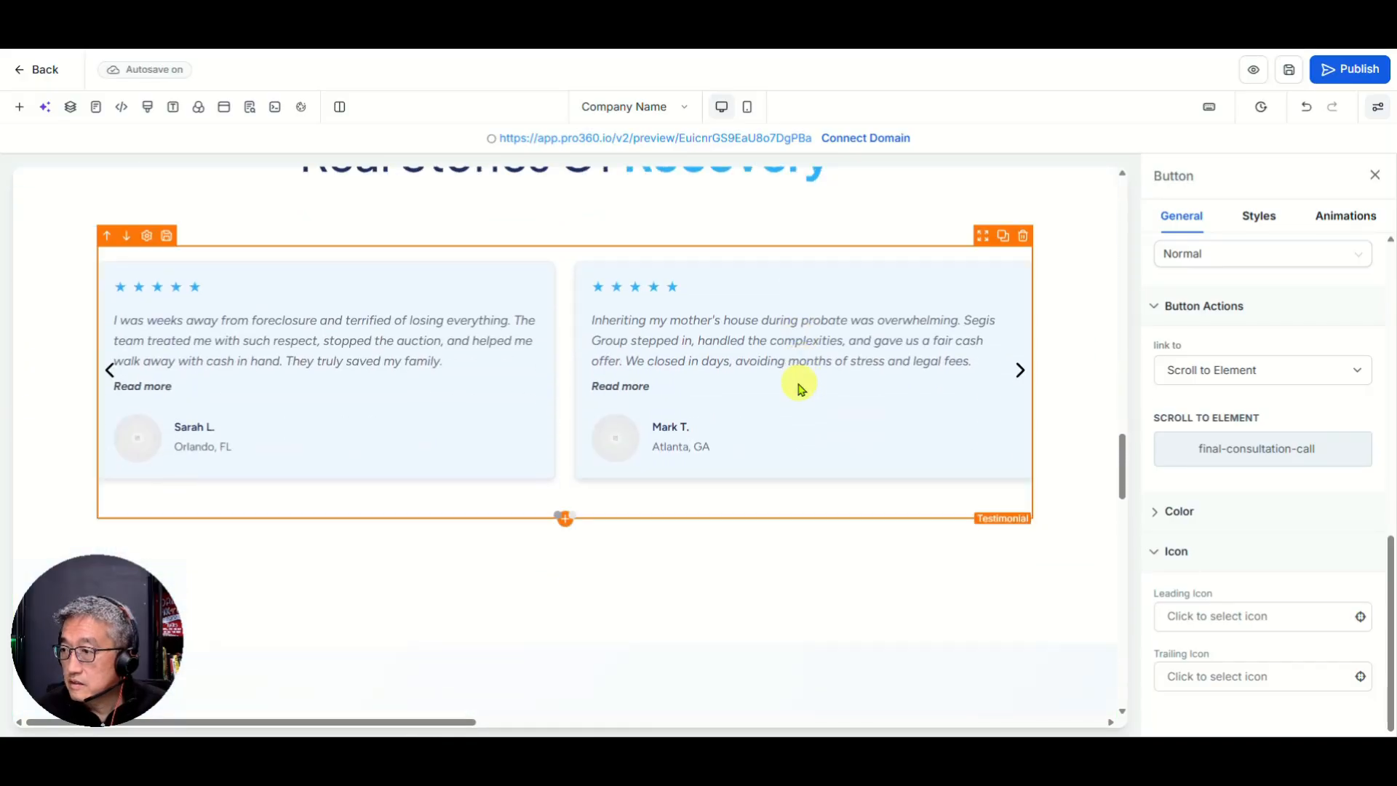
Step: Set the FAQ Contact Us button's Scroll to Element target to Final-Consultation-Call
{"action": "scroll", "coordinate": [291, 451], "scroll_direction": "down", "scroll_amount": 1}
{"action": "left_click", "coordinate": [165, 464]}
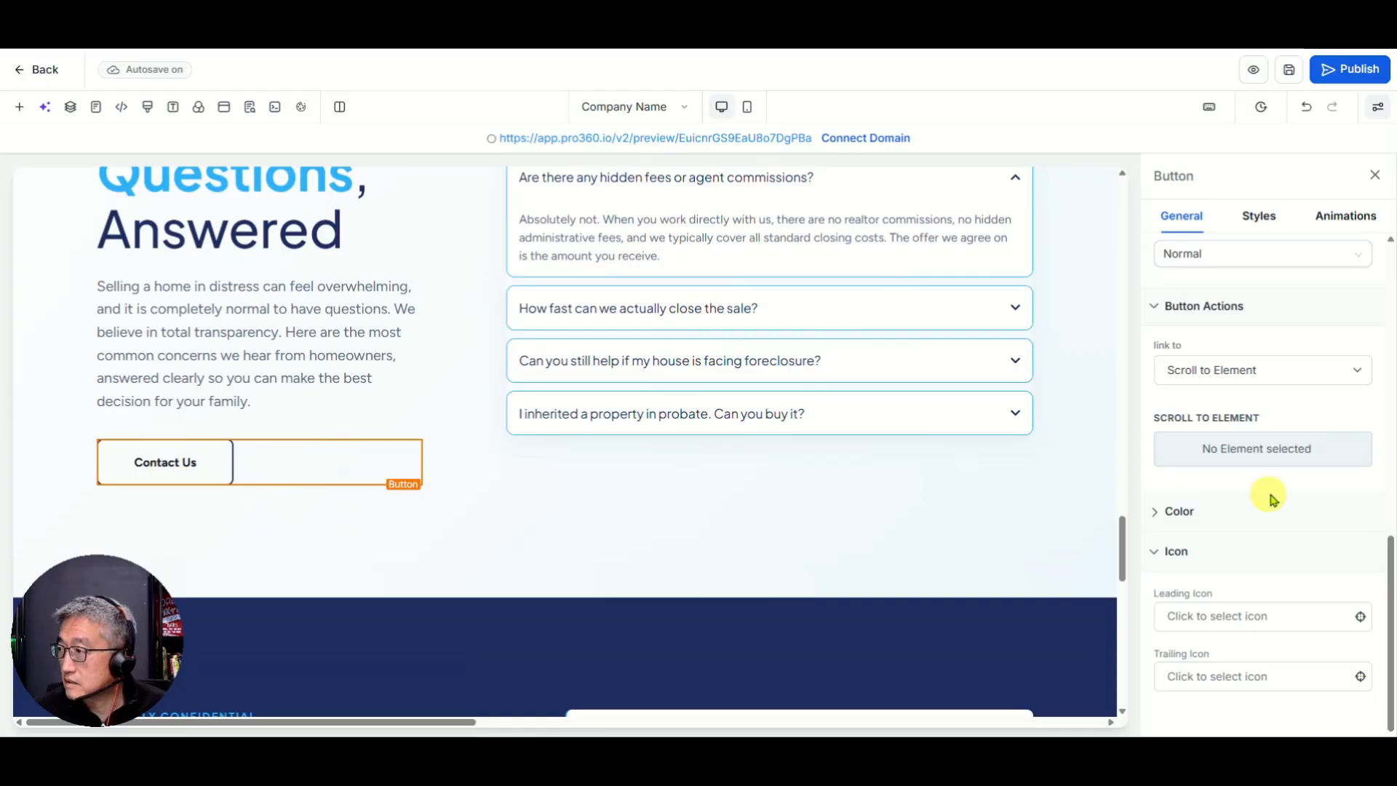
{"action": "left_click", "coordinate": [1263, 455]}
{"action": "scroll", "coordinate": [1249, 375], "scroll_direction": "down", "scroll_amount": 10}
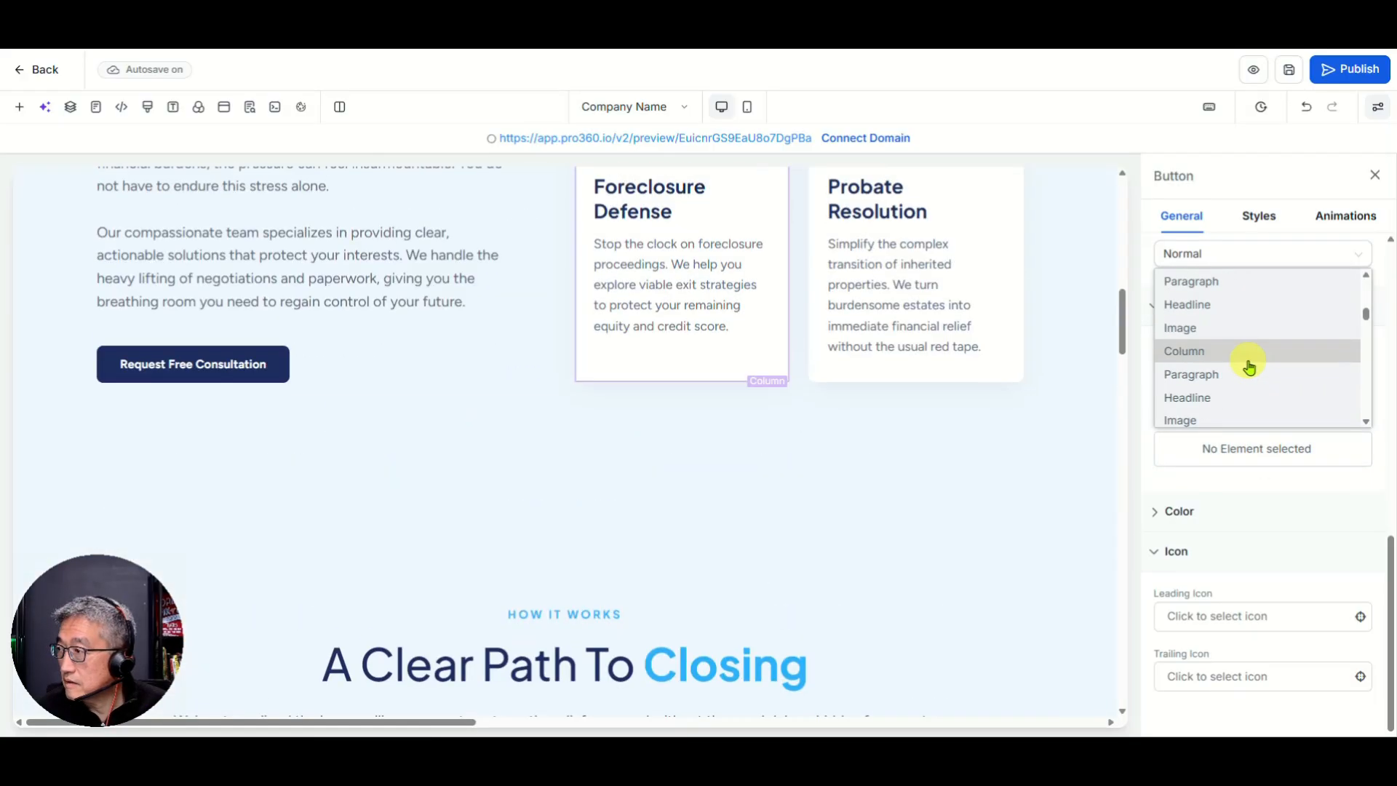
{"action": "scroll", "coordinate": [1250, 366], "scroll_direction": "down", "scroll_amount": 3}
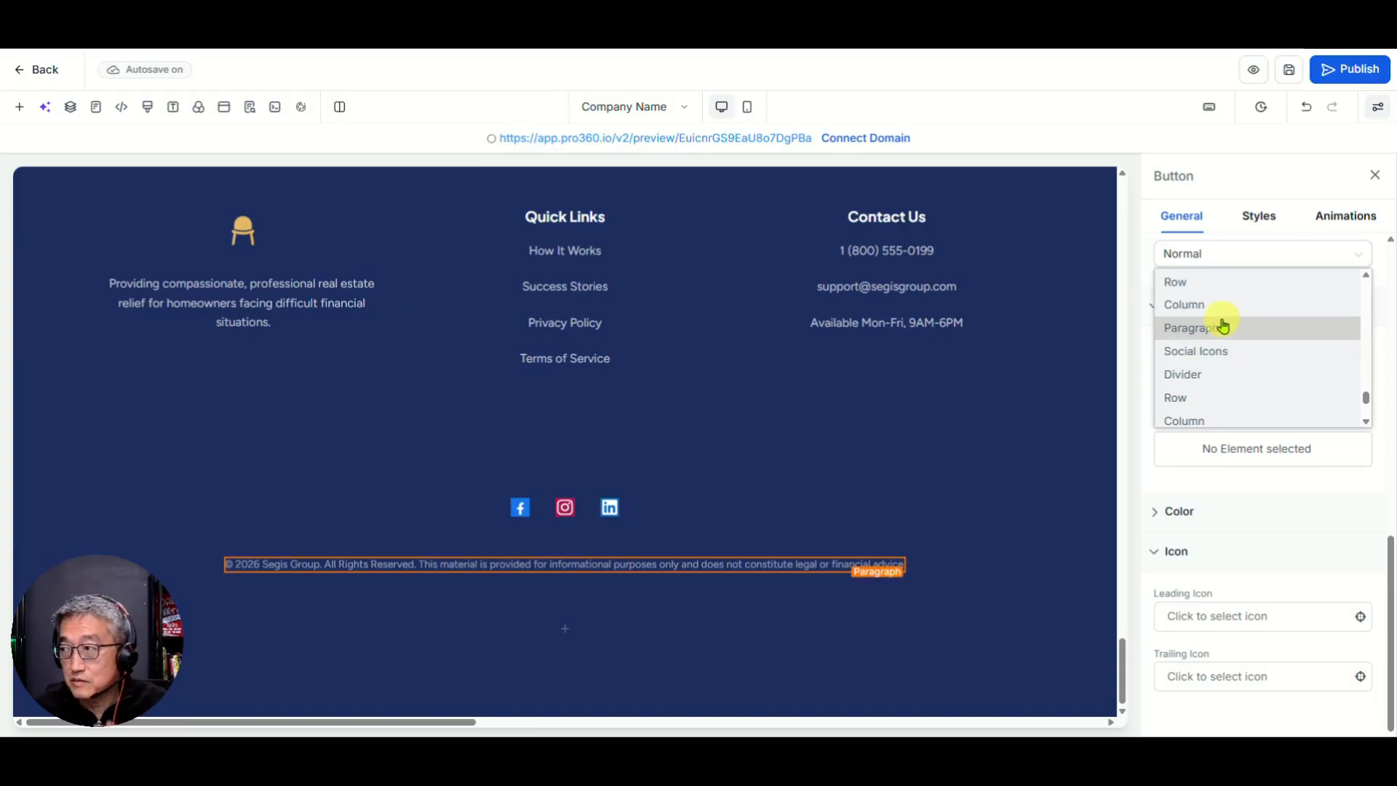
{"action": "scroll", "coordinate": [1227, 342], "scroll_direction": "down", "scroll_amount": 2}
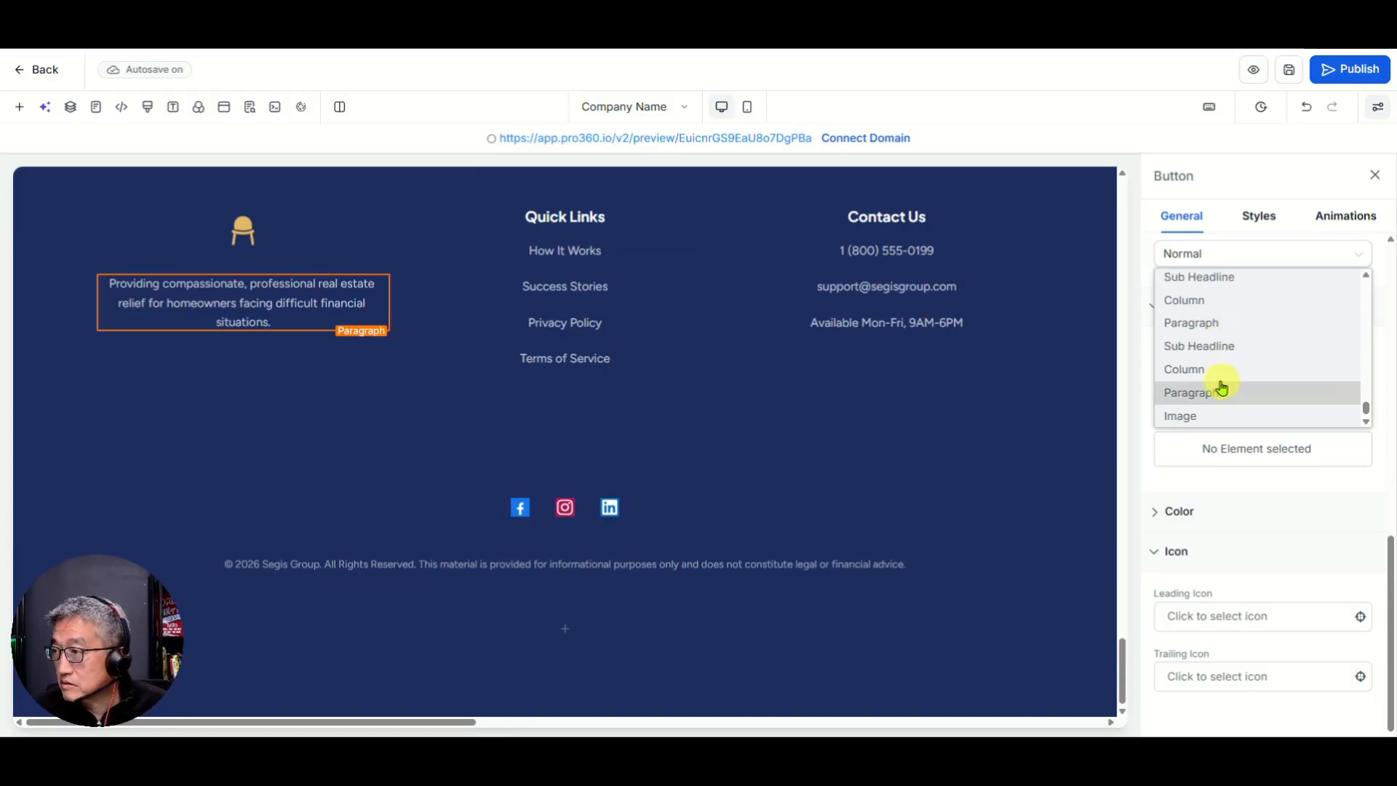
{"action": "scroll", "coordinate": [1233, 384], "scroll_direction": "up", "scroll_amount": 5}
{"action": "scroll", "coordinate": [1236, 386], "scroll_direction": "up", "scroll_amount": 4}
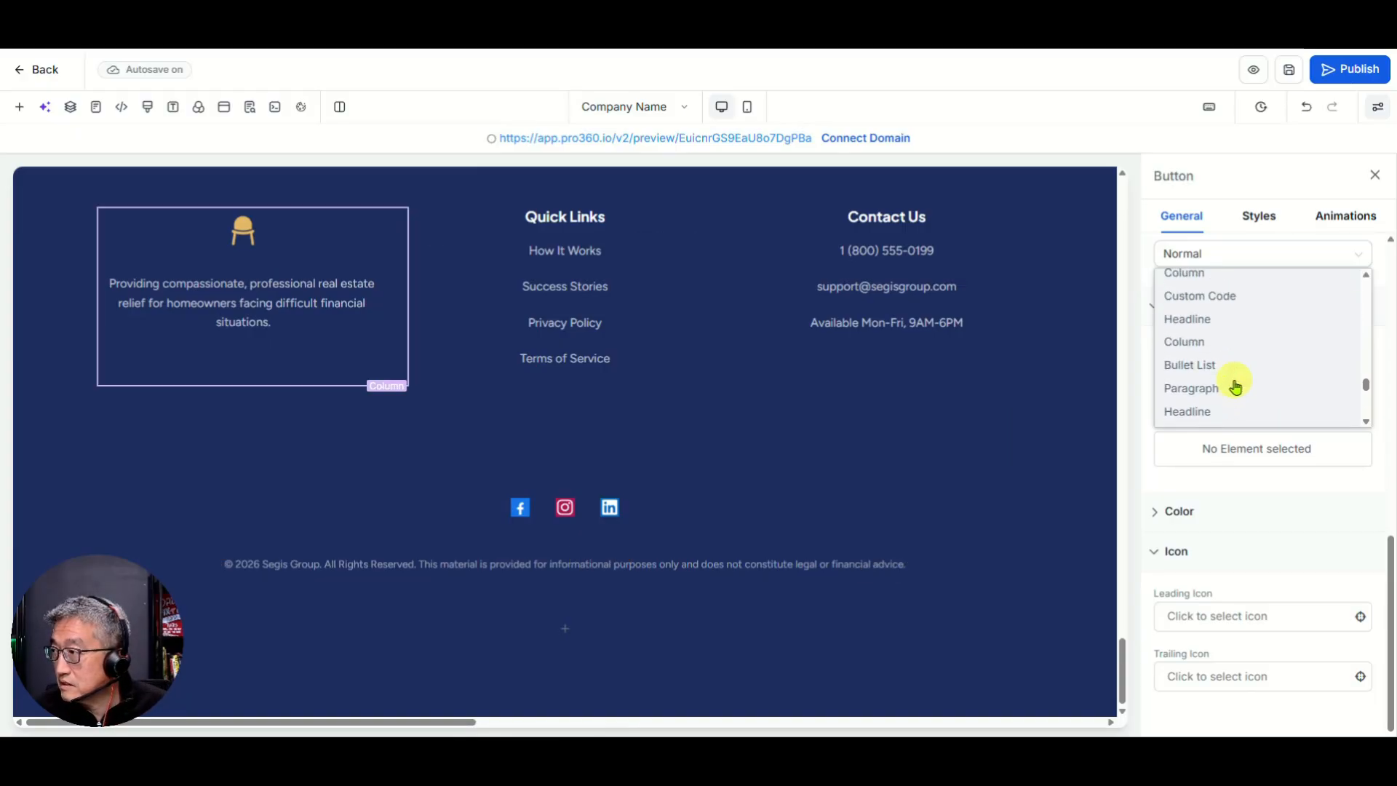
{"action": "left_click", "coordinate": [1233, 373]}
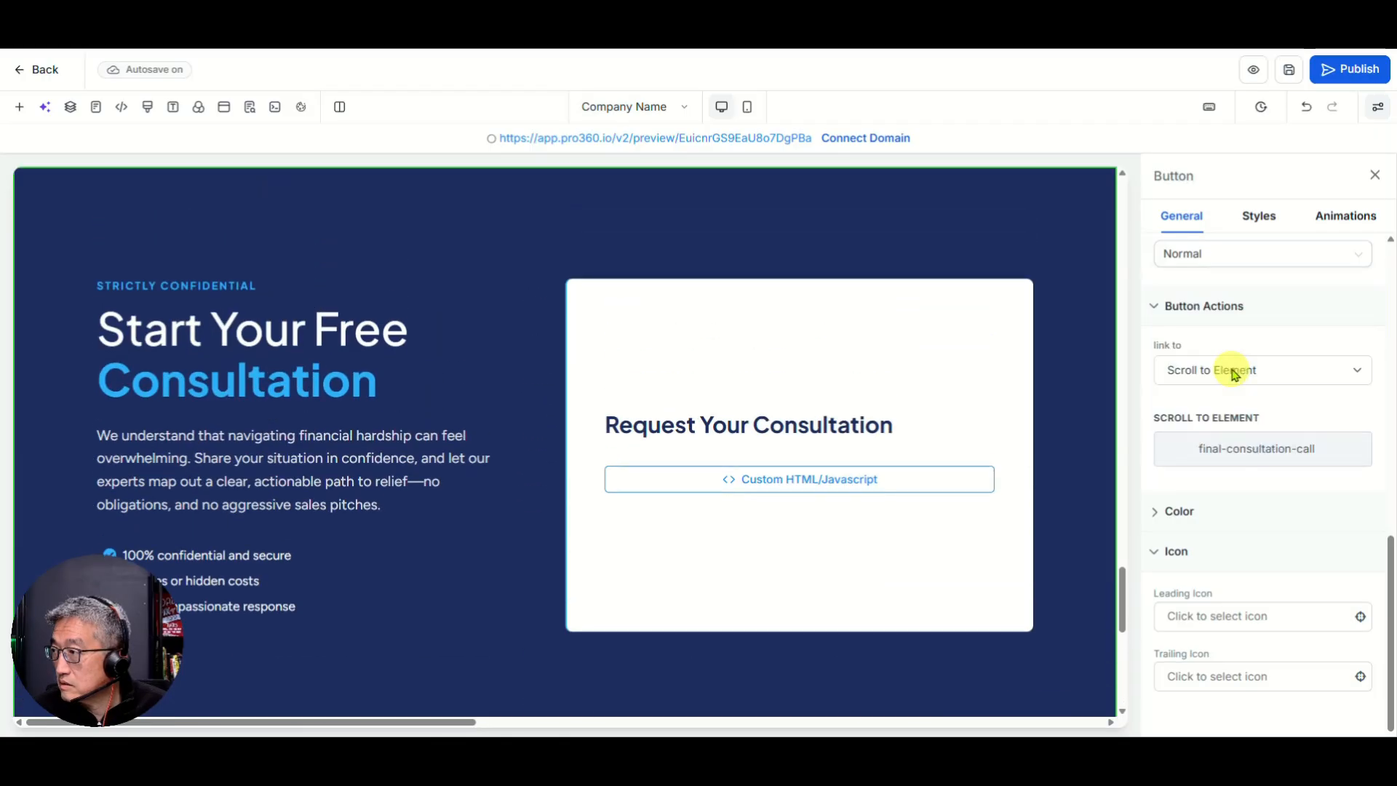
Step: Save the latest button changes to the page
{"action": "scroll", "coordinate": [447, 255], "scroll_direction": "up", "scroll_amount": 5}
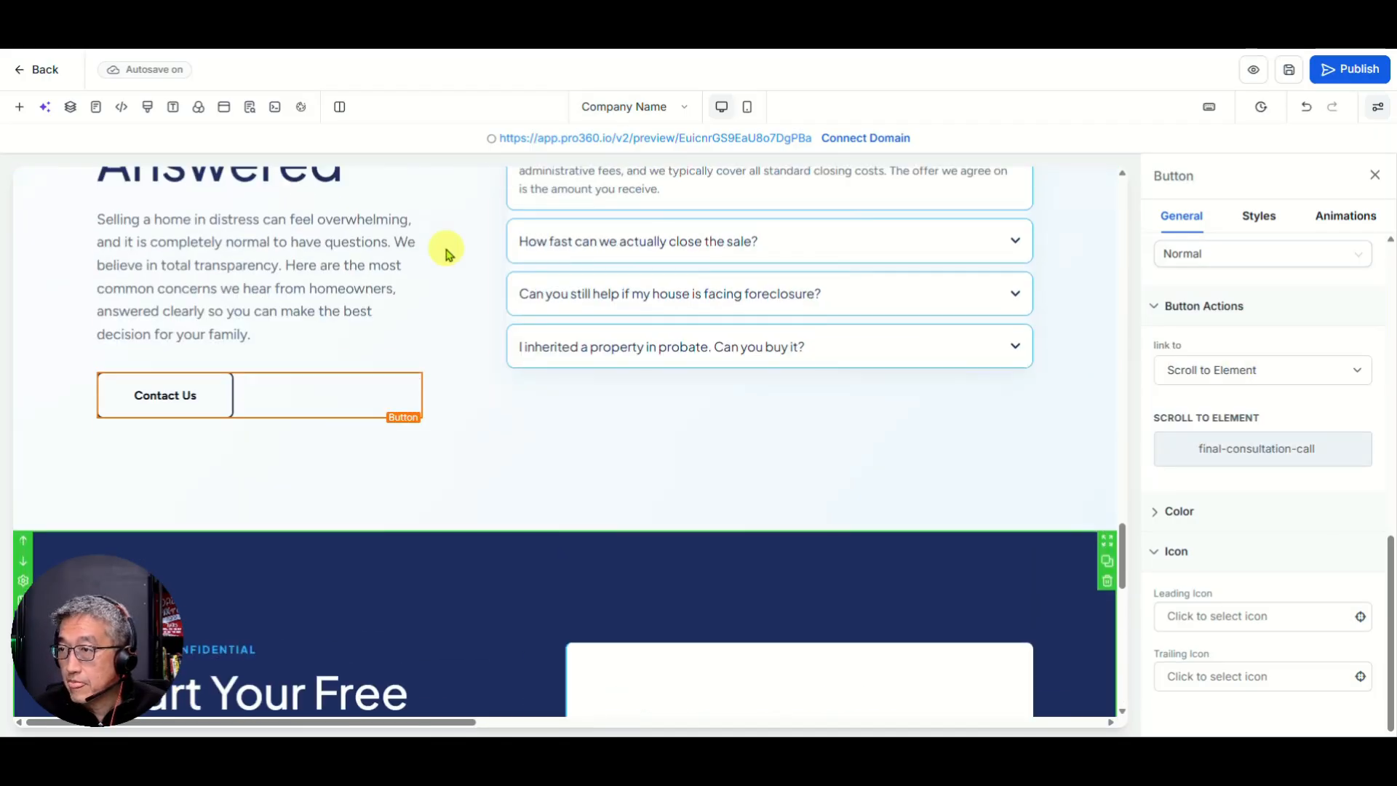
{"action": "scroll", "coordinate": [386, 357], "scroll_direction": "down", "scroll_amount": 3}
{"action": "scroll", "coordinate": [349, 368], "scroll_direction": "down", "scroll_amount": 2}
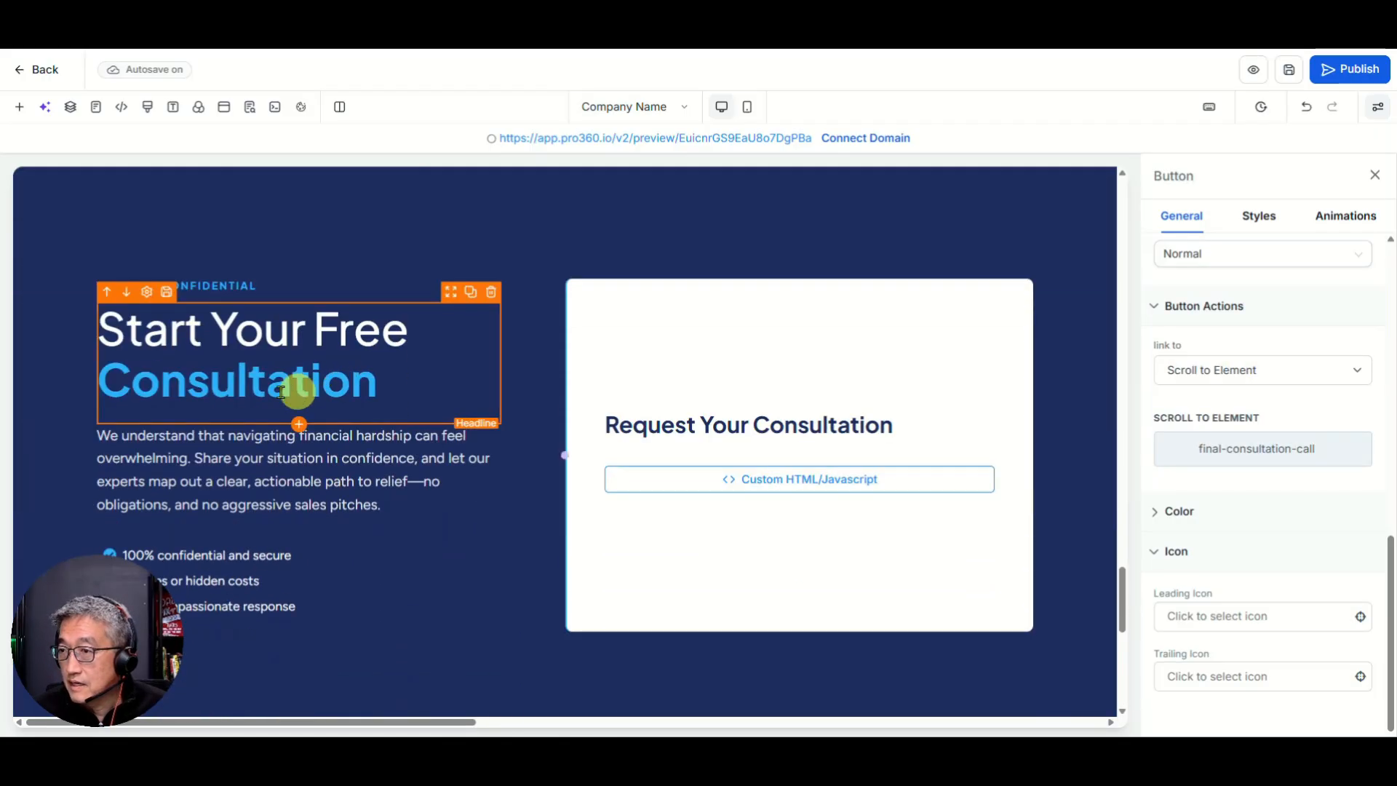
{"action": "scroll", "coordinate": [178, 488], "scroll_direction": "down", "scroll_amount": 3}
{"action": "scroll", "coordinate": [178, 502], "scroll_direction": "down", "scroll_amount": 3}
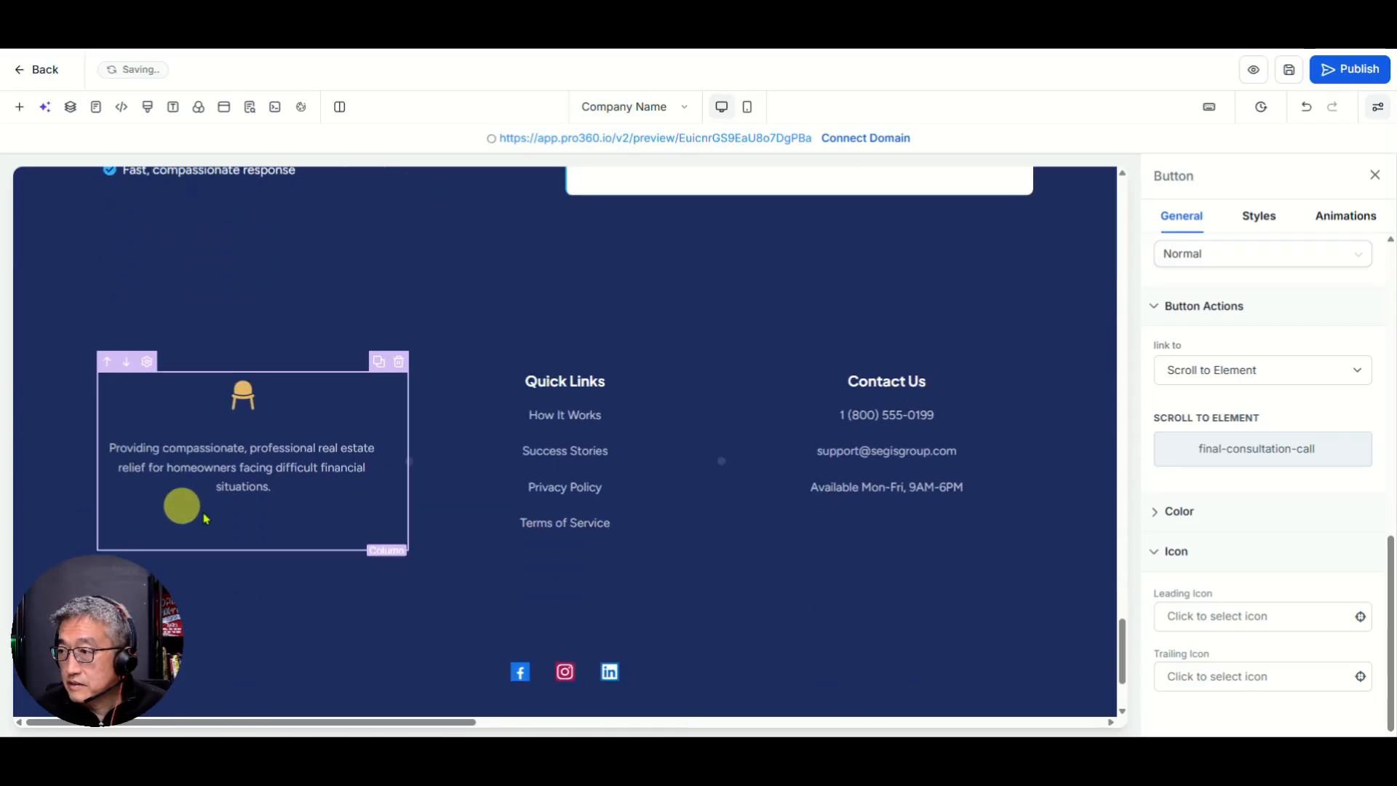
{"action": "scroll", "coordinate": [728, 371], "scroll_direction": "up", "scroll_amount": 5}
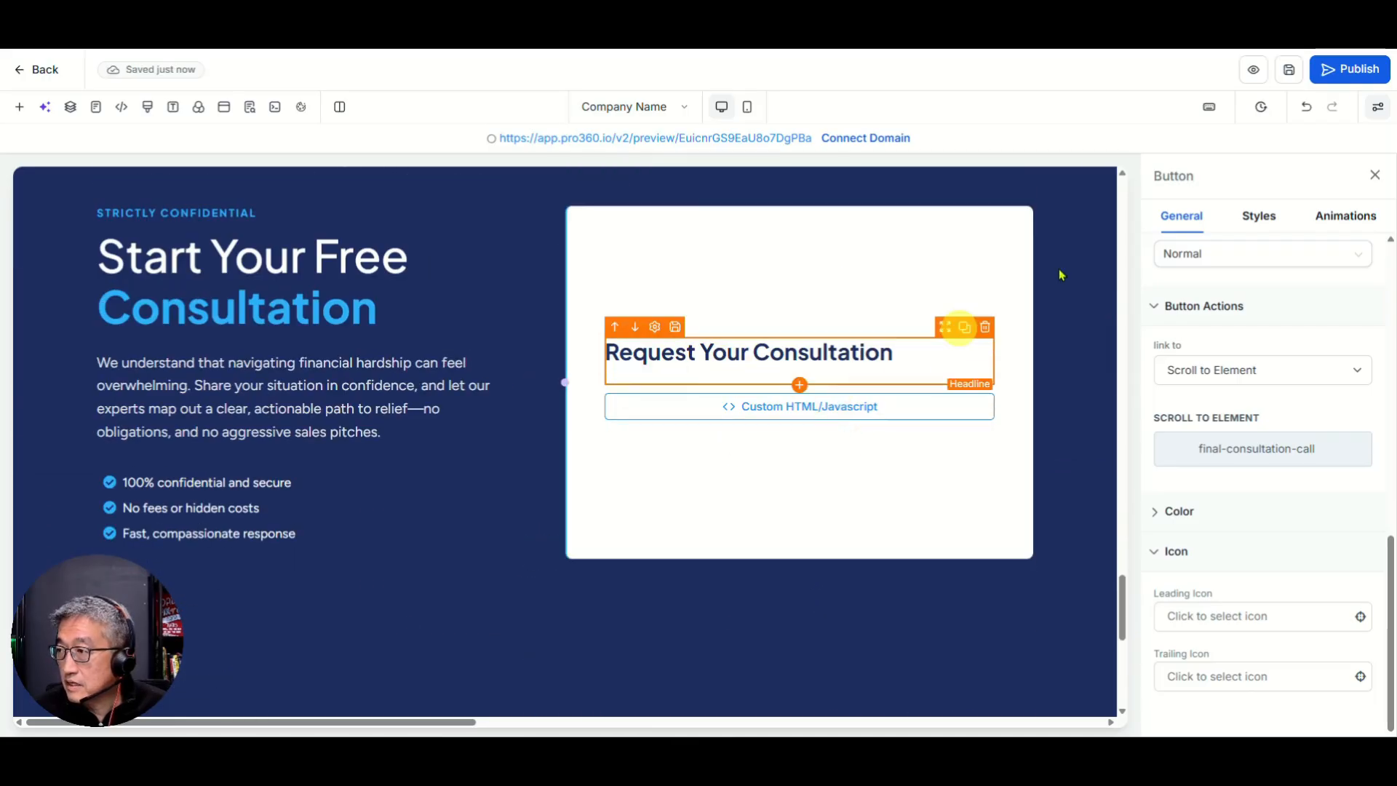
{"action": "left_click", "coordinate": [1289, 69]}
Step: Select the footer's Quick Links paragraph to show its Paragraph settings
{"action": "left_click", "coordinate": [681, 412]}
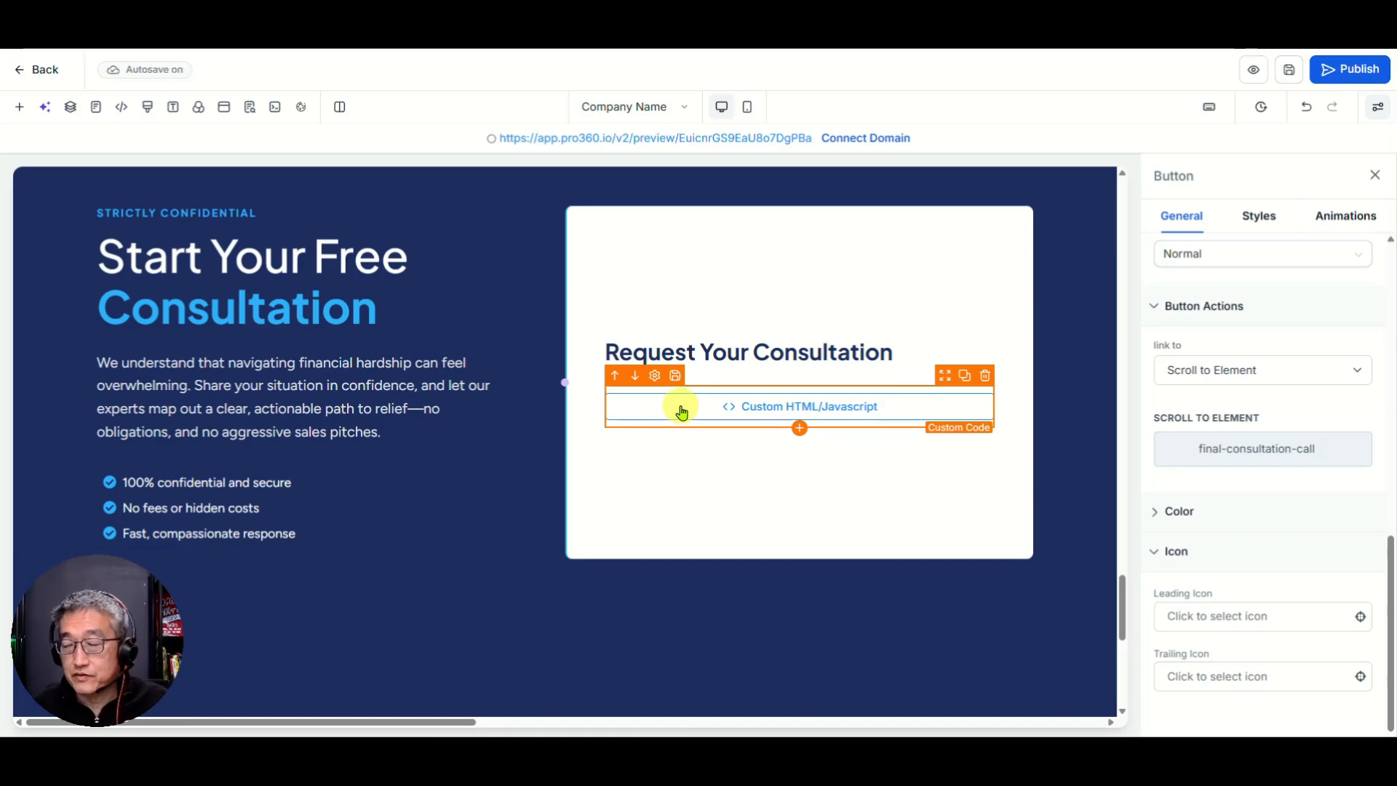
{"action": "scroll", "coordinate": [458, 580], "scroll_direction": "down", "scroll_amount": 5}
{"action": "left_click", "coordinate": [503, 525]}
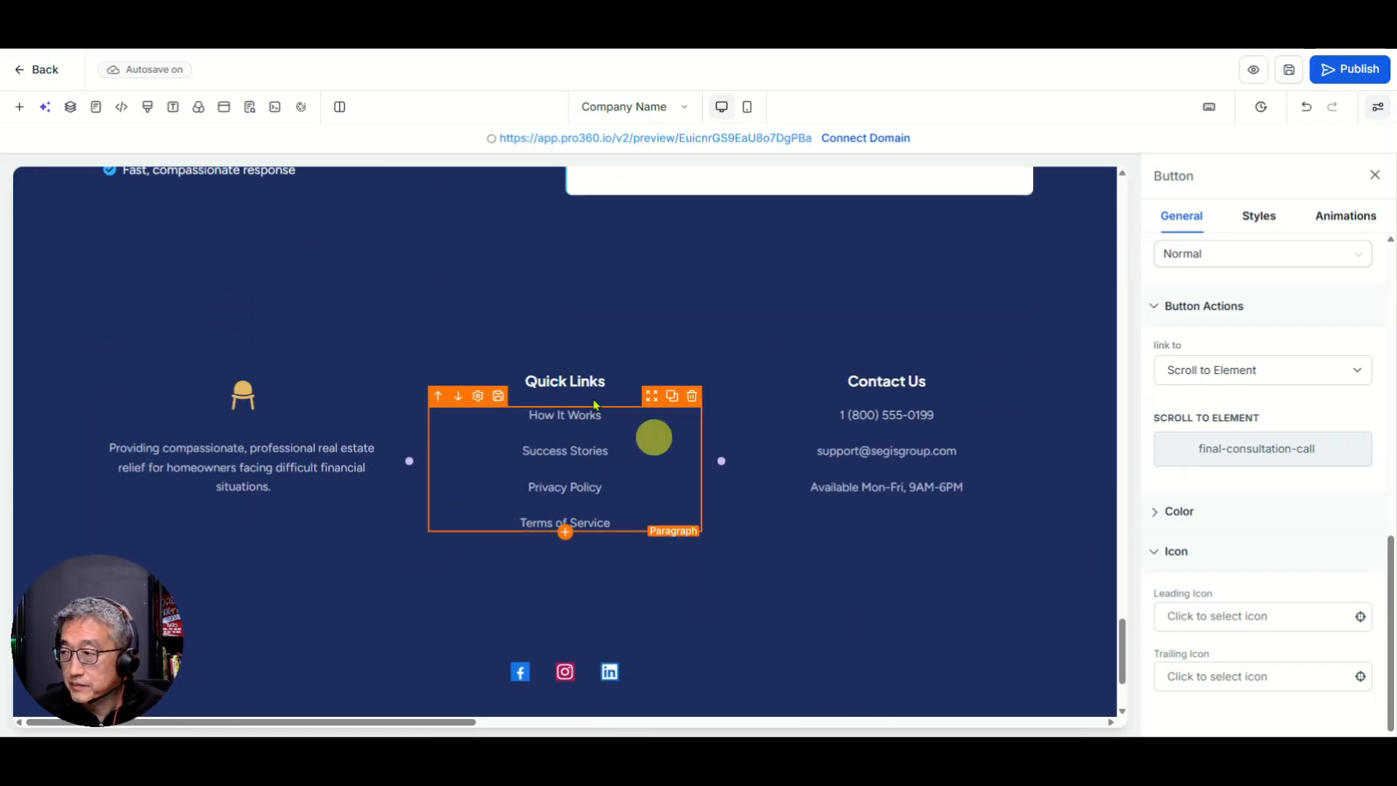
{"action": "left_click", "coordinate": [713, 439]}
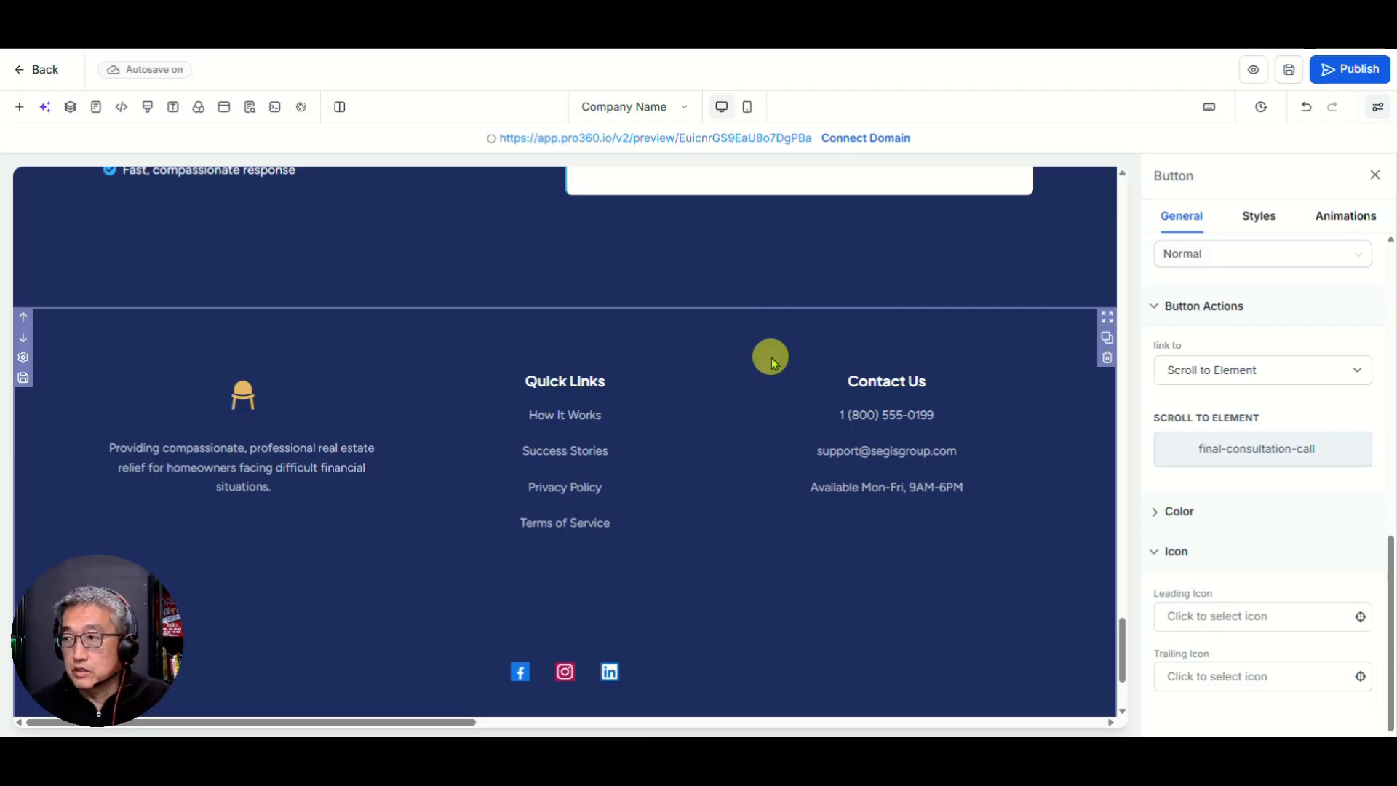
{"action": "left_click", "coordinate": [680, 449]}
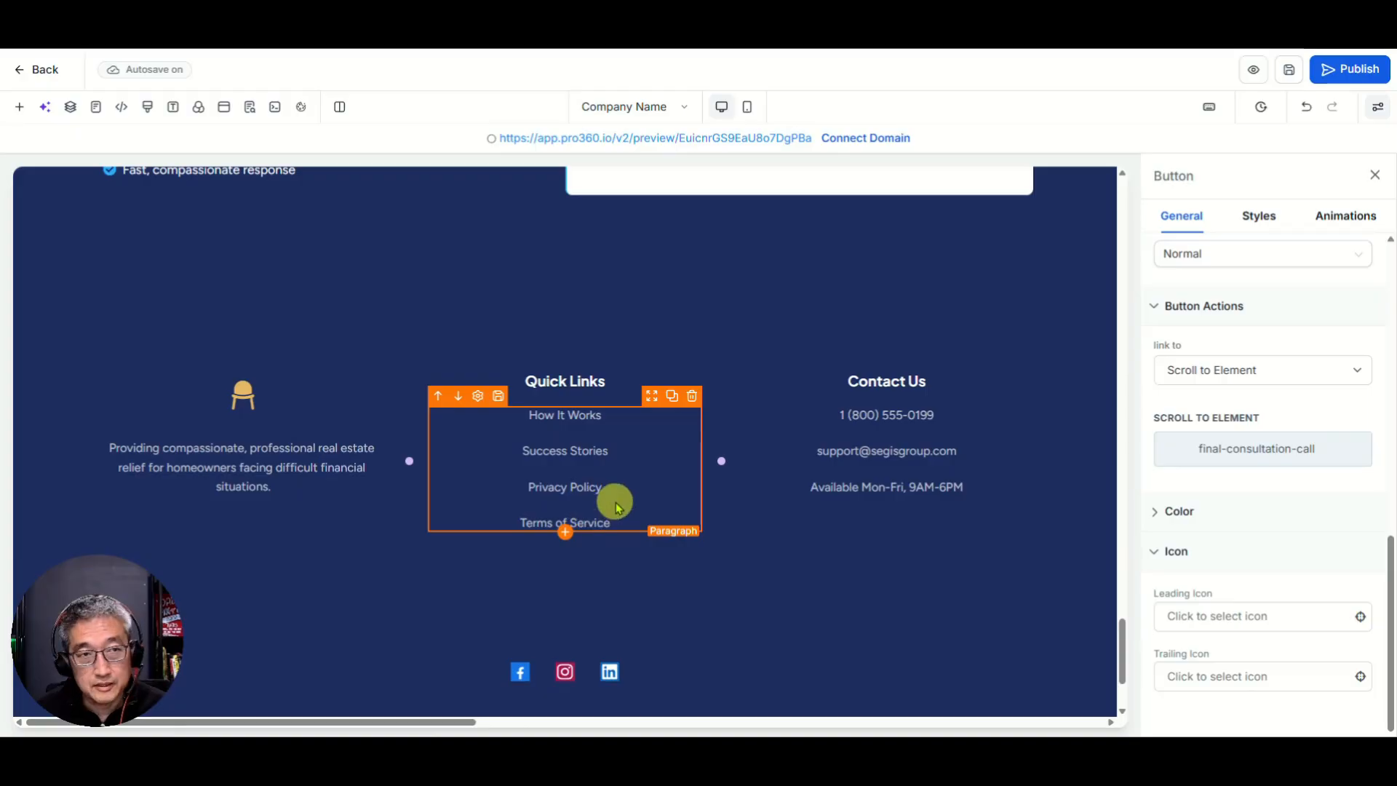
{"action": "left_click", "coordinate": [527, 490]}
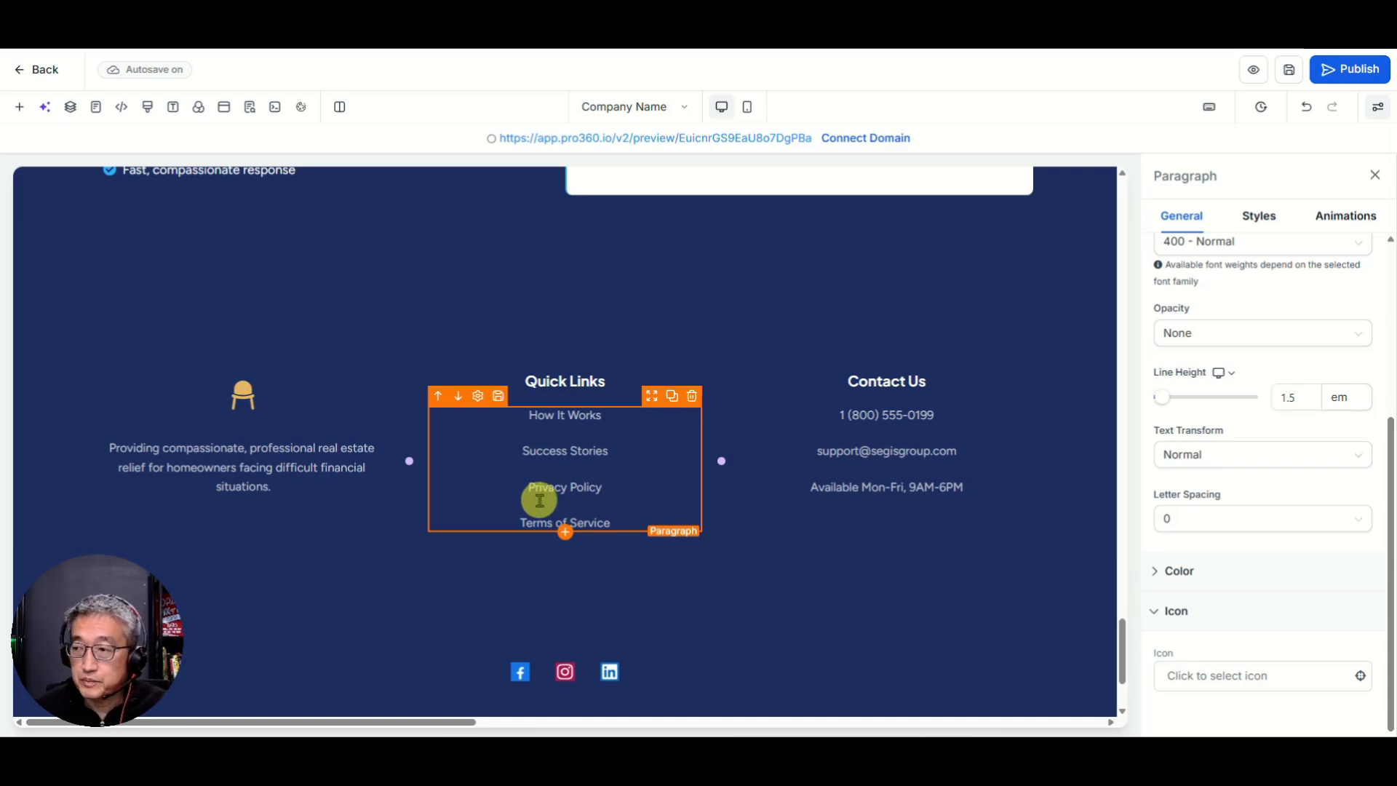
{"action": "scroll", "coordinate": [540, 500], "scroll_direction": "down", "scroll_amount": 2}
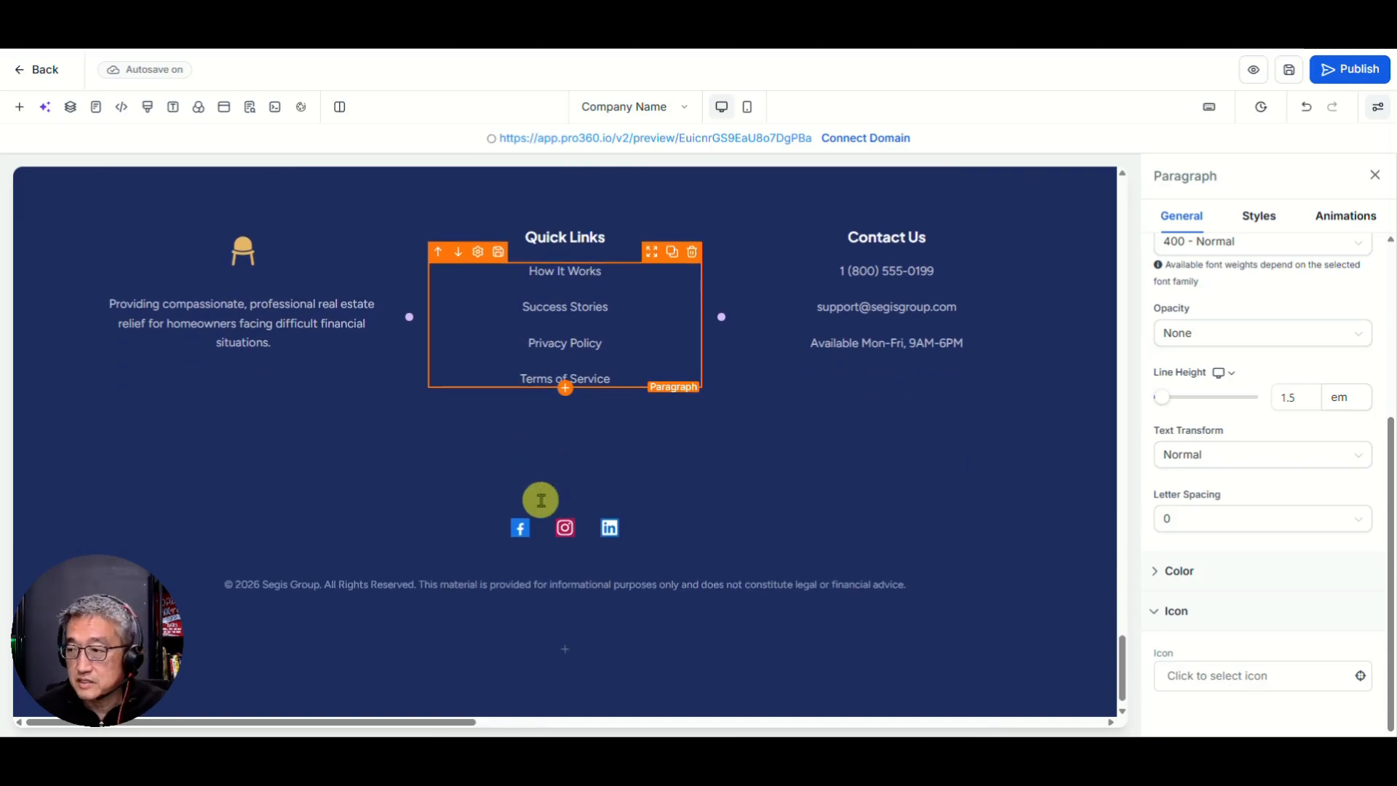
Step: Review the footer Social Icons' Facebook link in Edit social icon, leaving it unchanged
{"action": "left_click", "coordinate": [520, 533]}
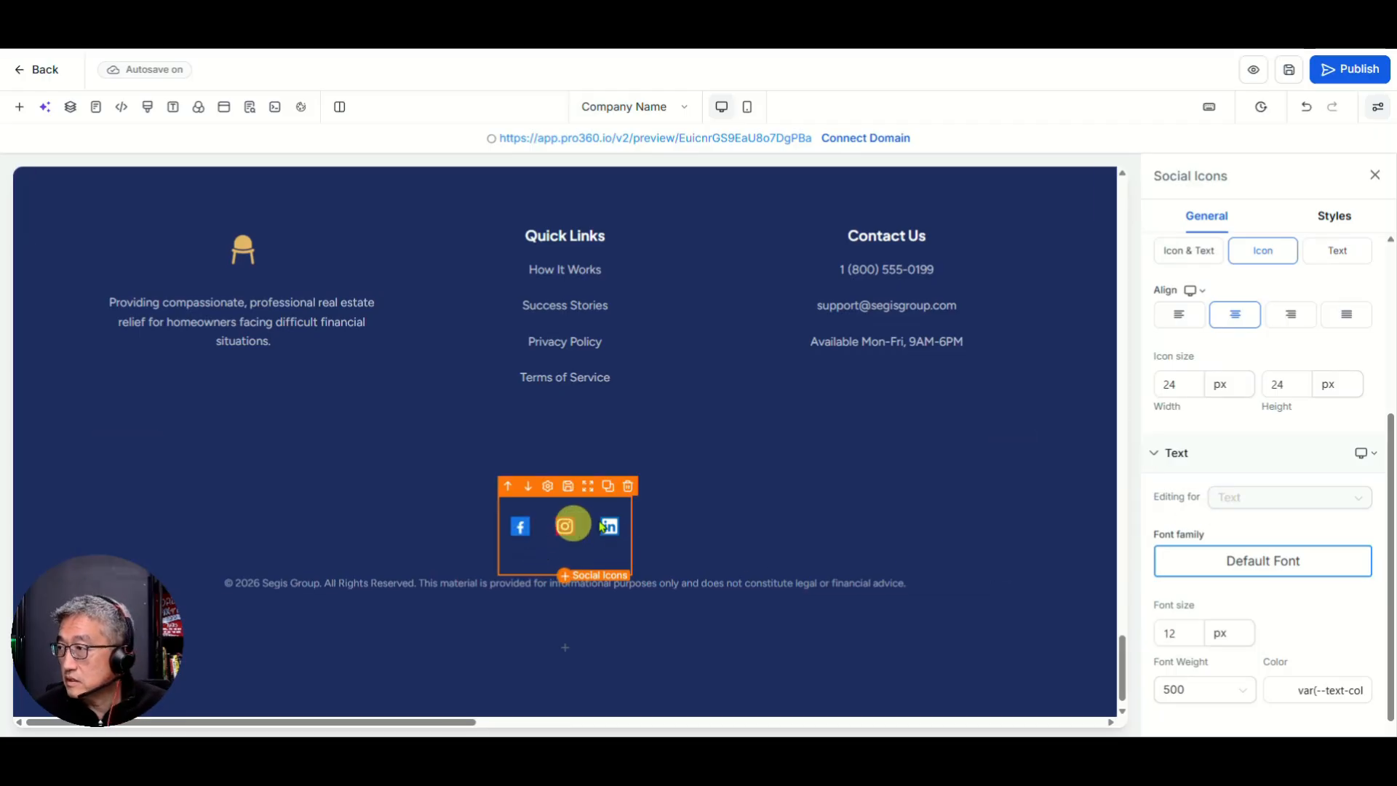
{"action": "scroll", "coordinate": [1214, 393], "scroll_direction": "down", "scroll_amount": 1}
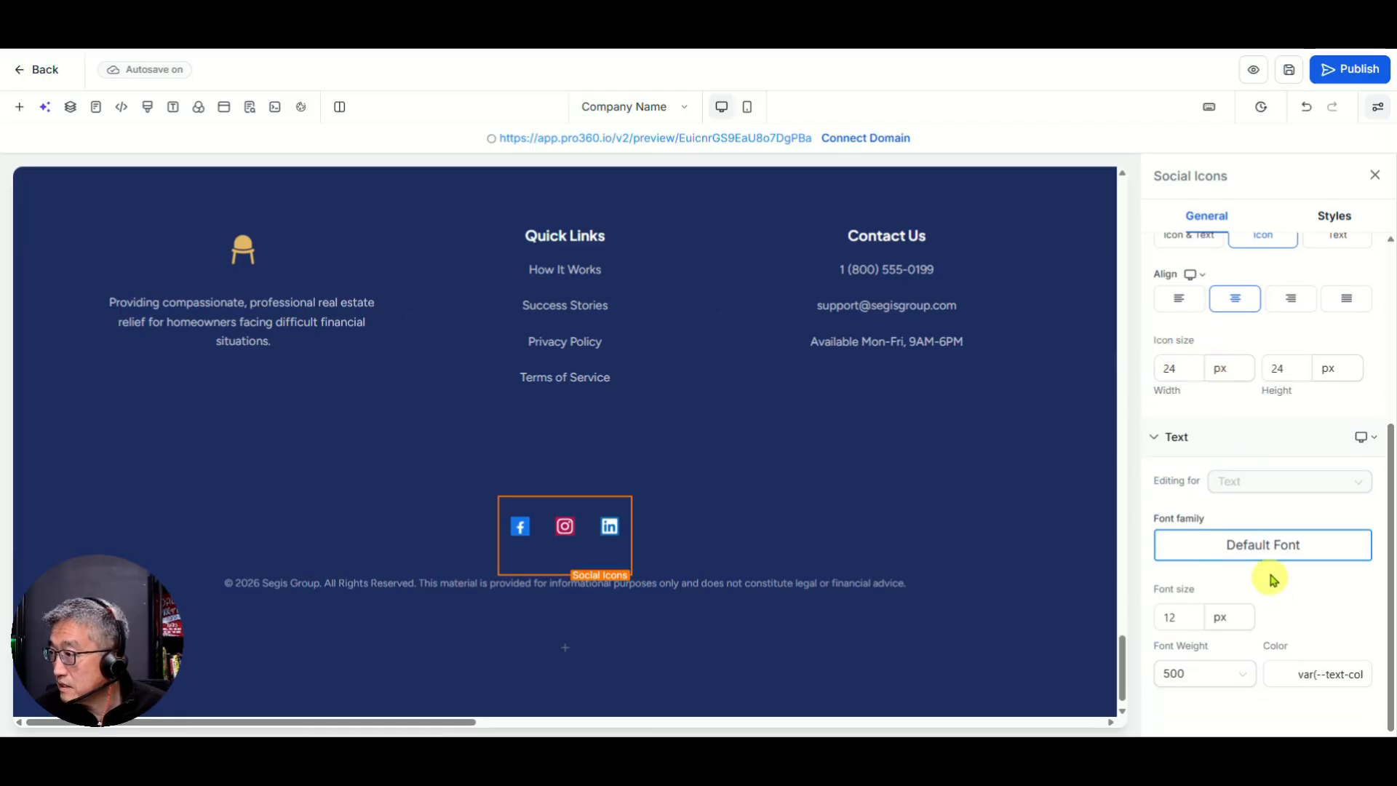
{"action": "scroll", "coordinate": [1271, 582], "scroll_direction": "up", "scroll_amount": 5}
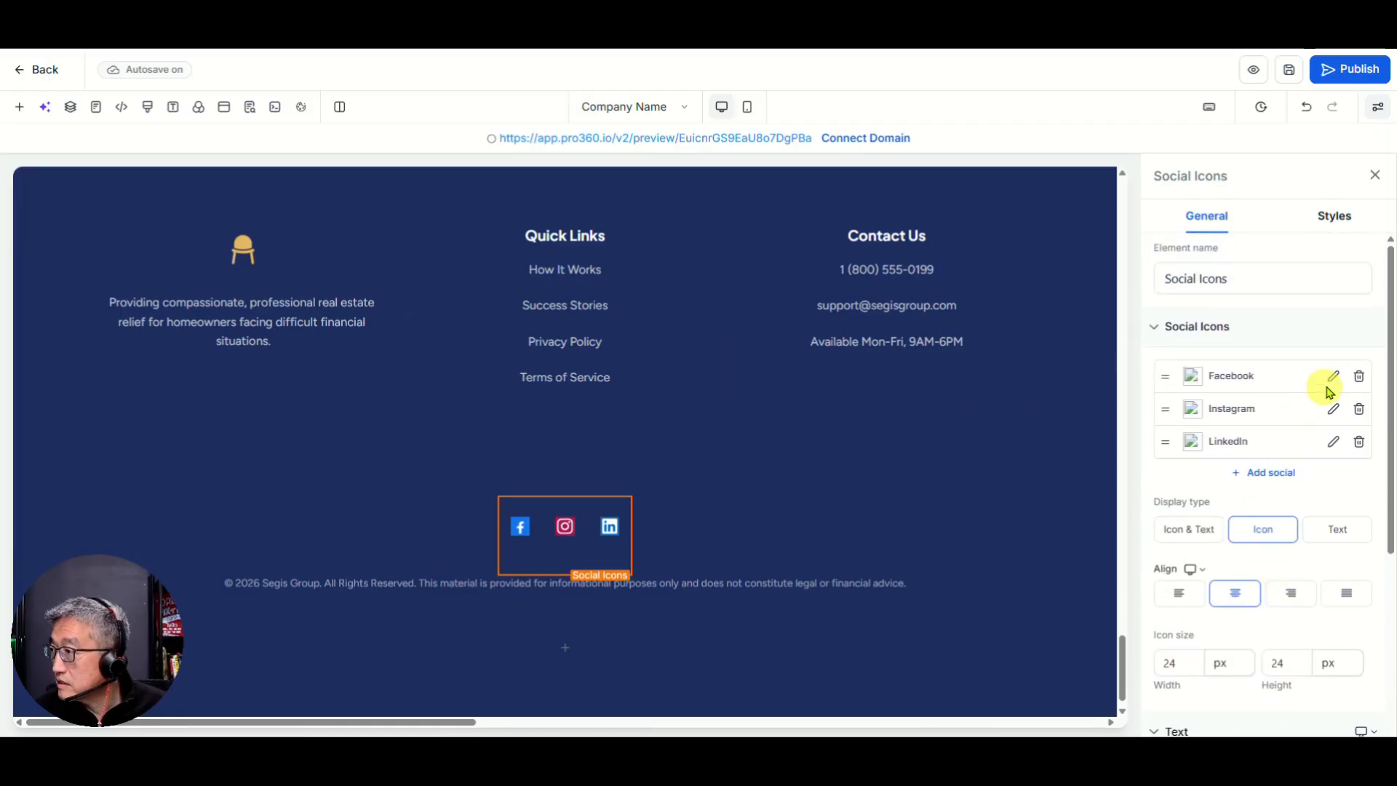
{"action": "left_click", "coordinate": [1333, 376]}
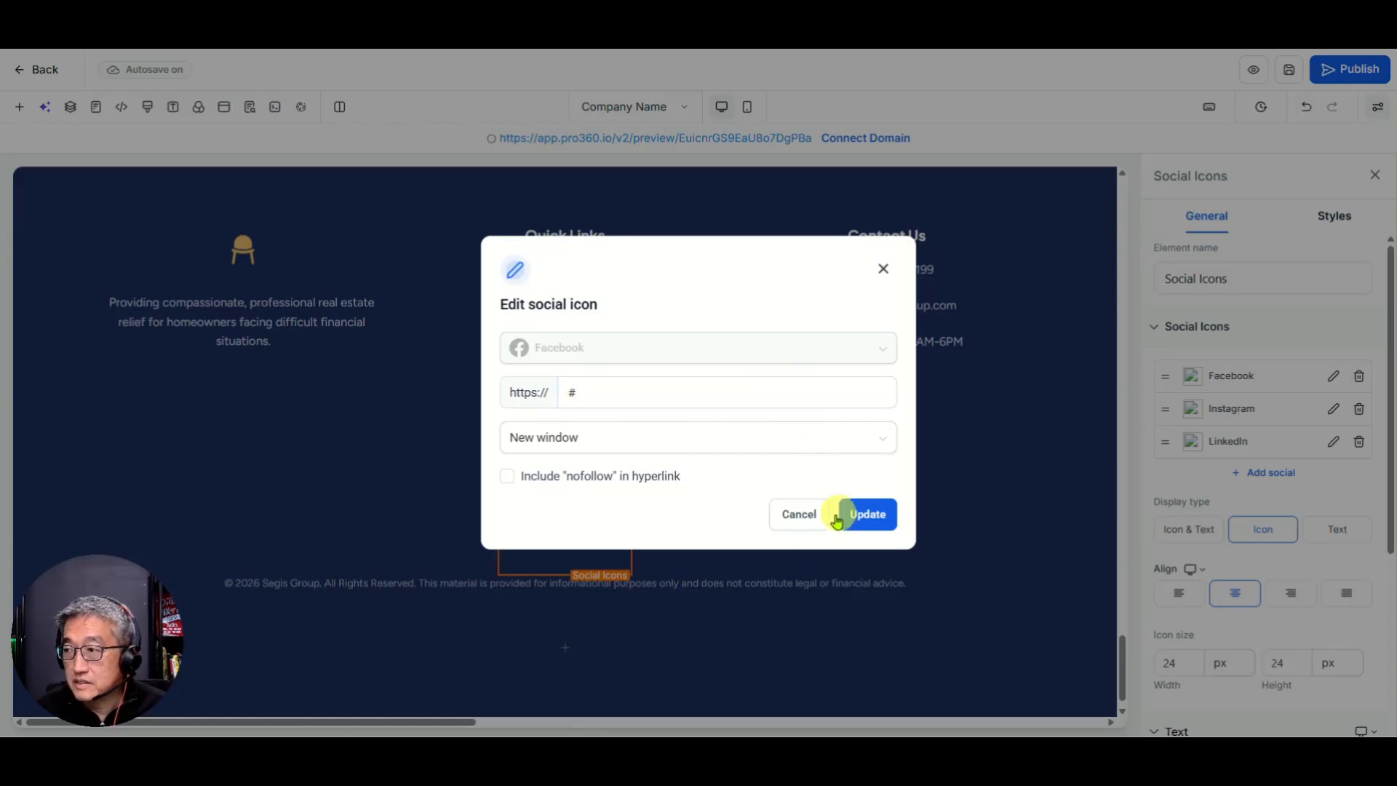
{"action": "left_click", "coordinate": [793, 513]}
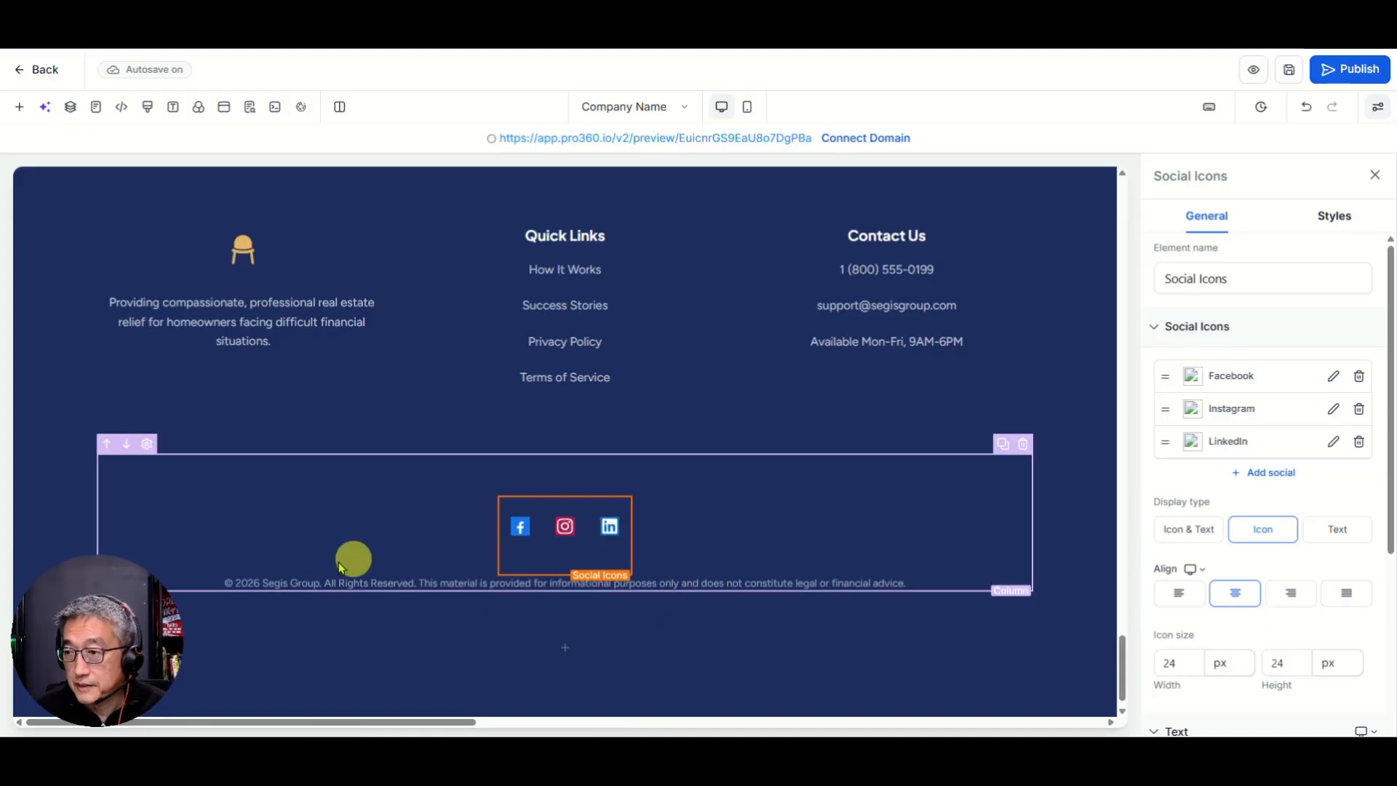
Step: Replace the fixed 2026 after the © in the footer copyright with the {{right_now.year}} merge field
{"action": "left_click", "coordinate": [259, 582]}
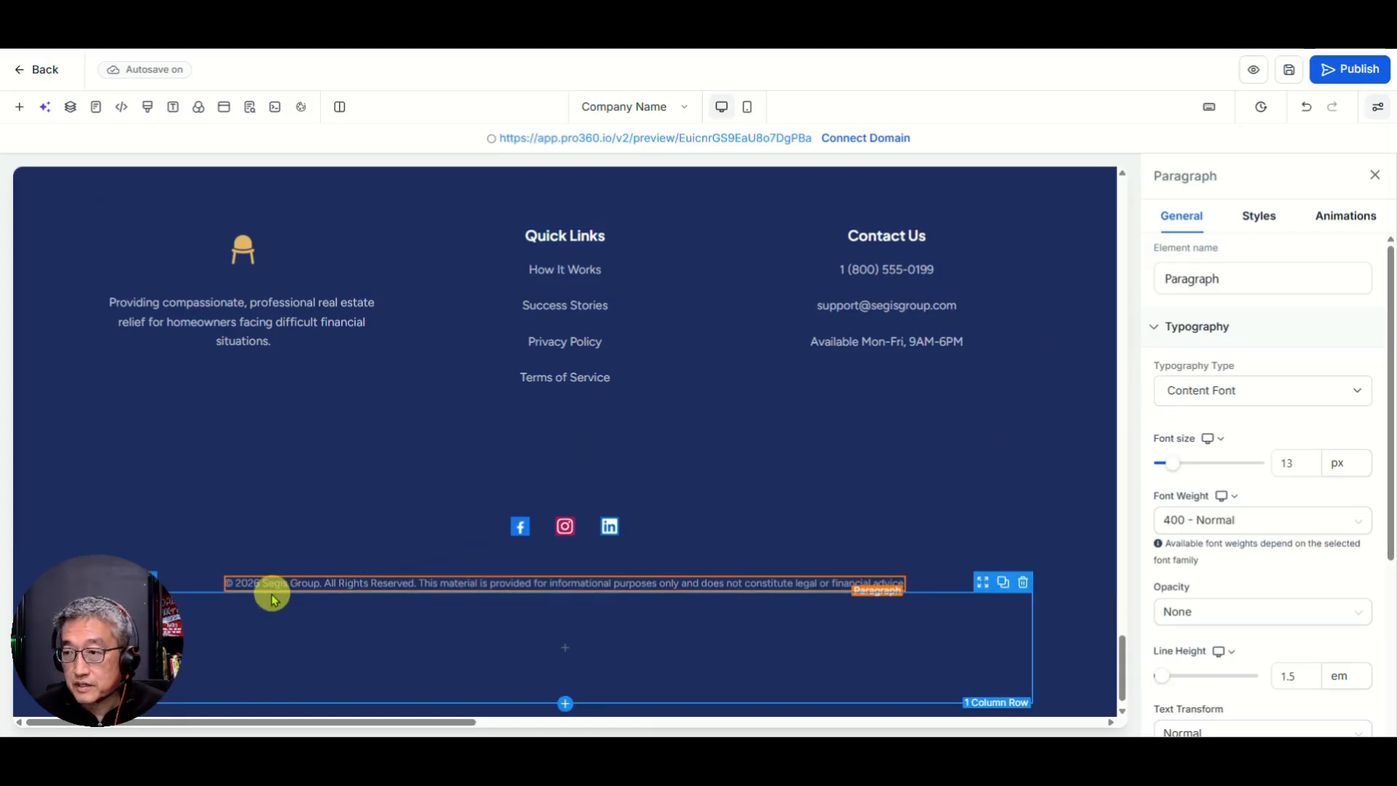
{"action": "left_click_drag", "start_coordinate": [259, 582], "coordinate": [236, 582]}
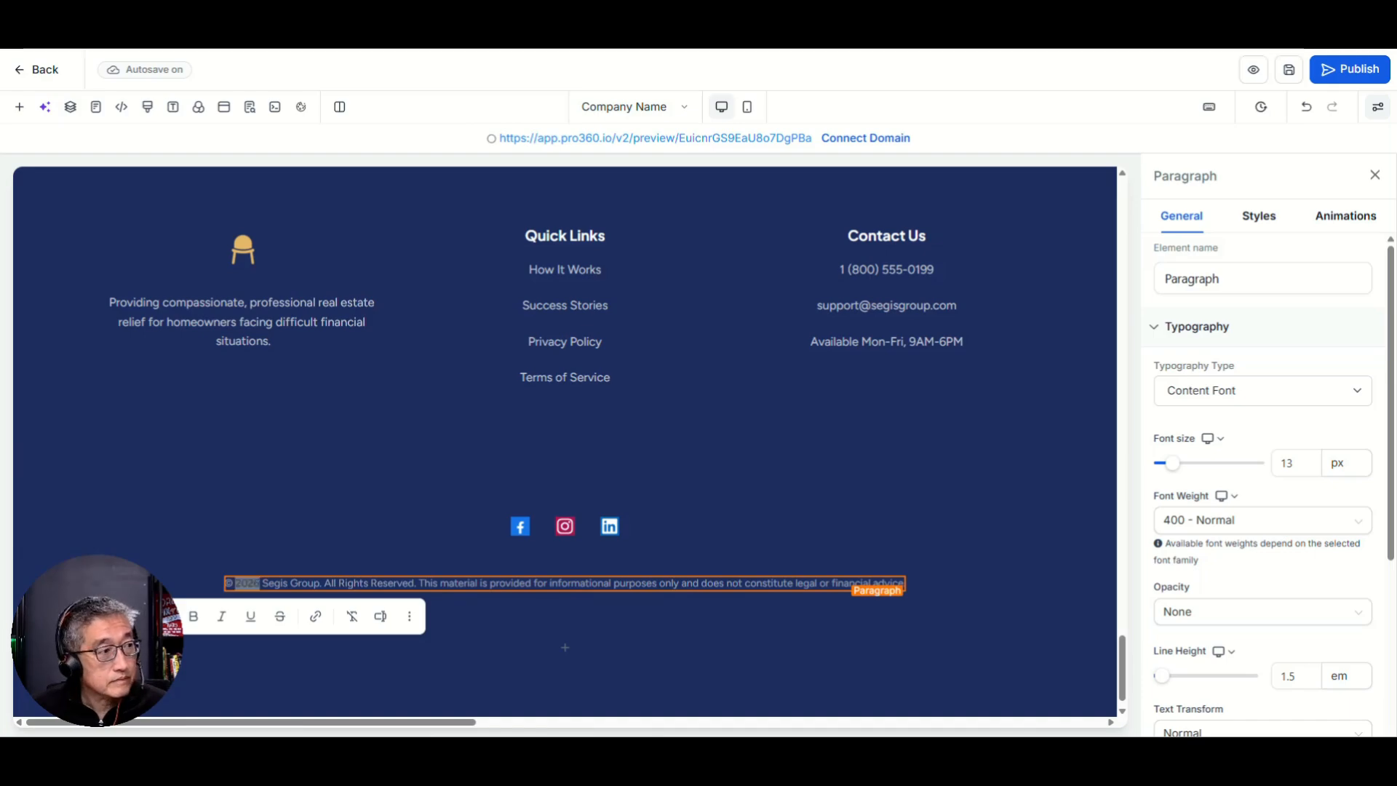
{"action": "left_click", "coordinate": [272, 582]}
{"action": "key", "text": "BackSpace"}
{"action": "key", "text": "BackSpace"}
{"action": "key", "text": "BackSpace"}
{"action": "key", "text": "BackSpace"}
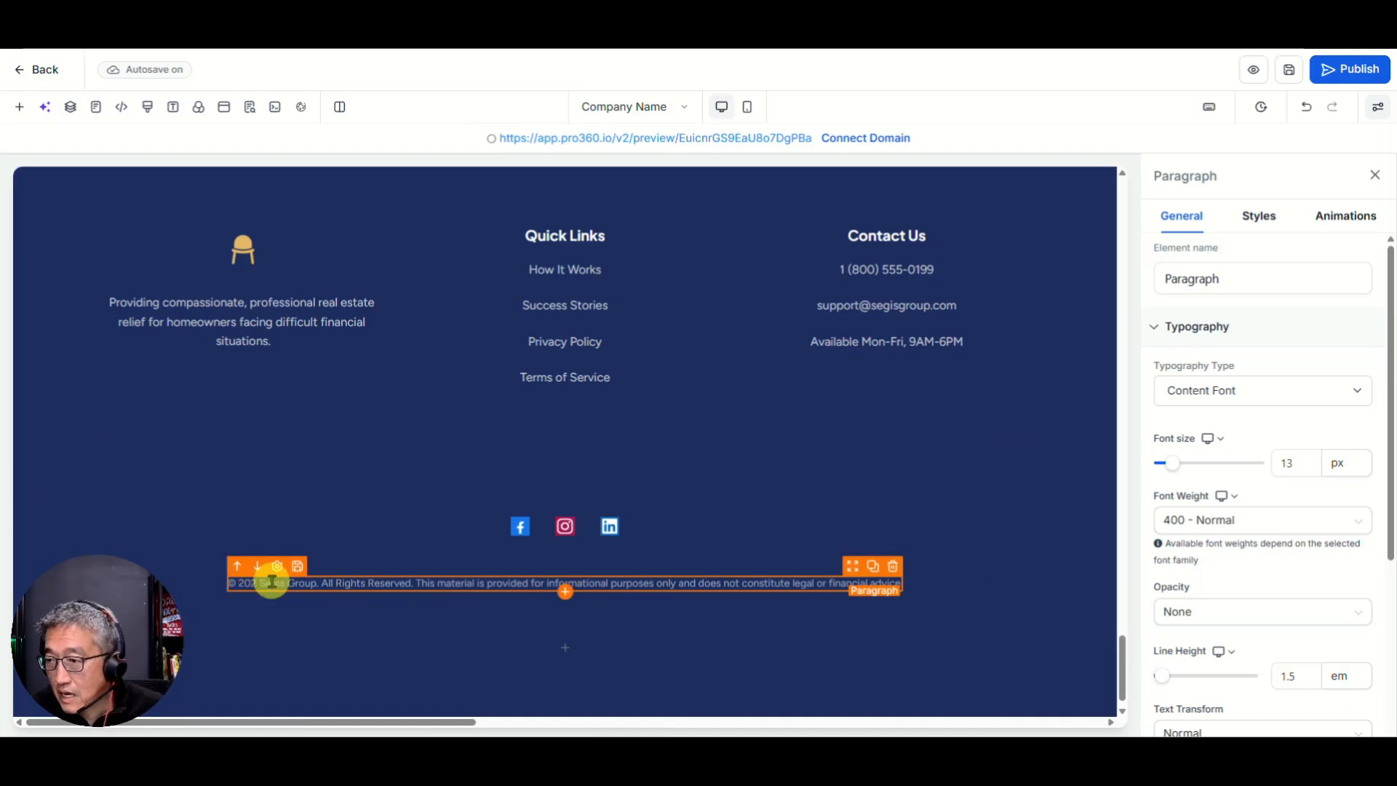
{"action": "type", "text": "{{right_now.year}}"}
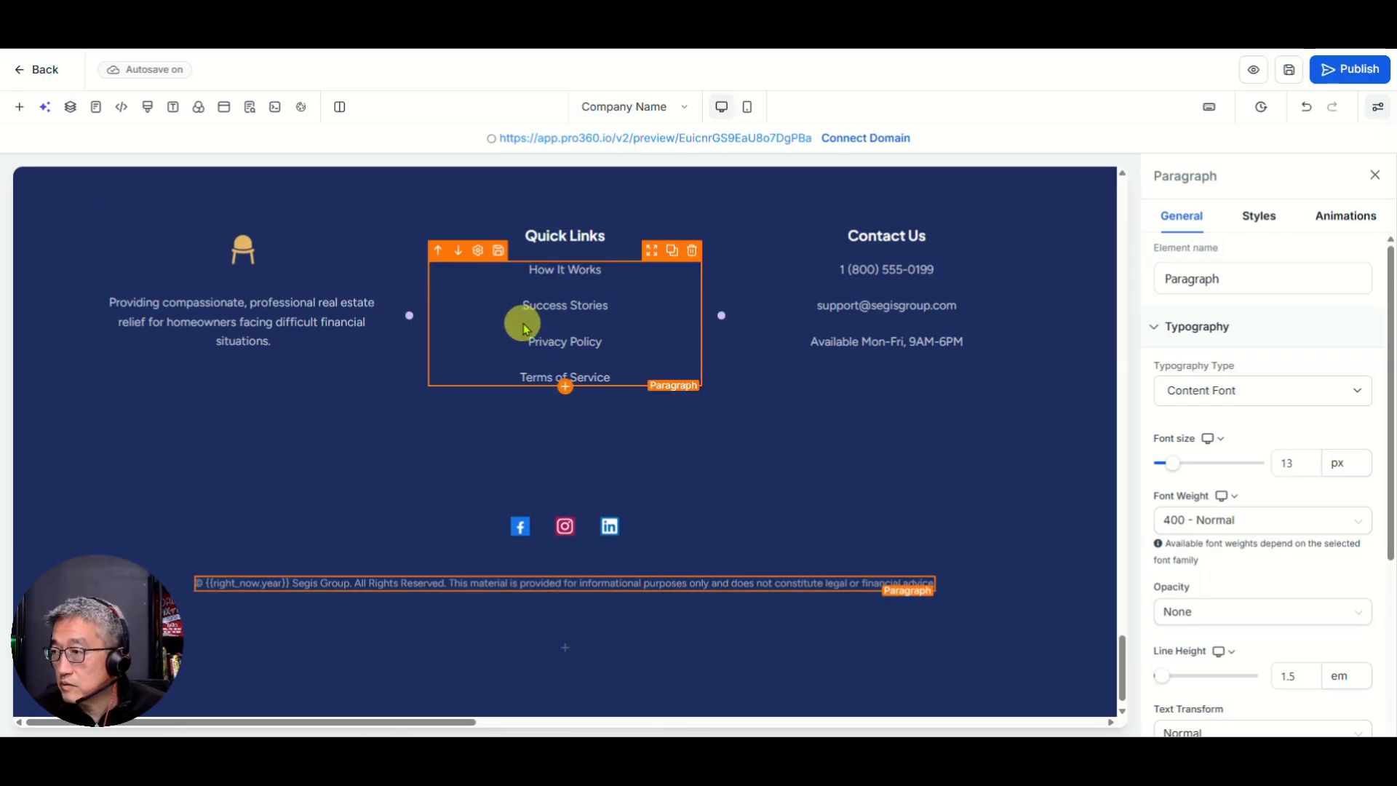
Step: Insert a blank line above the phone number in the footer's Contact Us paragraph
{"action": "left_click_drag", "start_coordinate": [531, 341], "coordinate": [579, 341]}
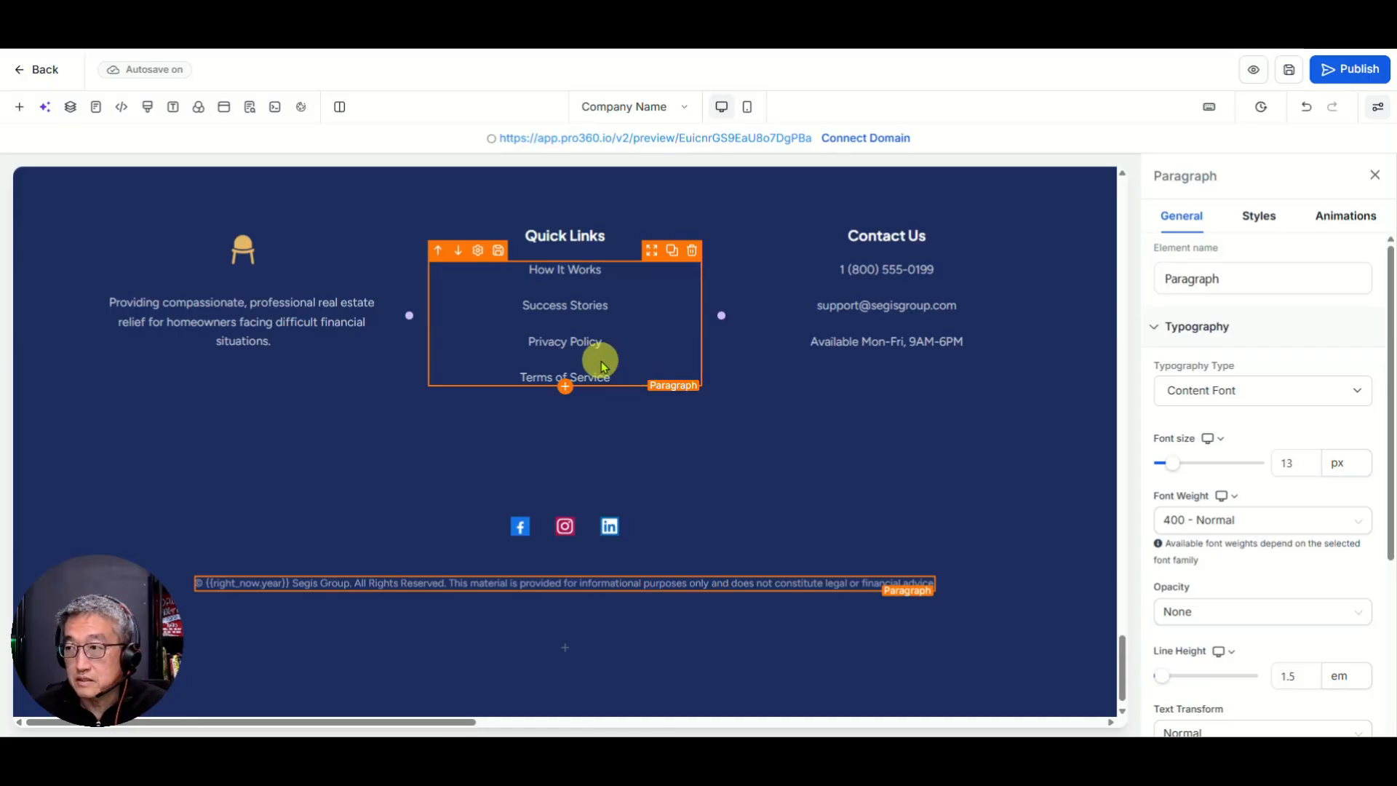
{"action": "left_click", "coordinate": [841, 346]}
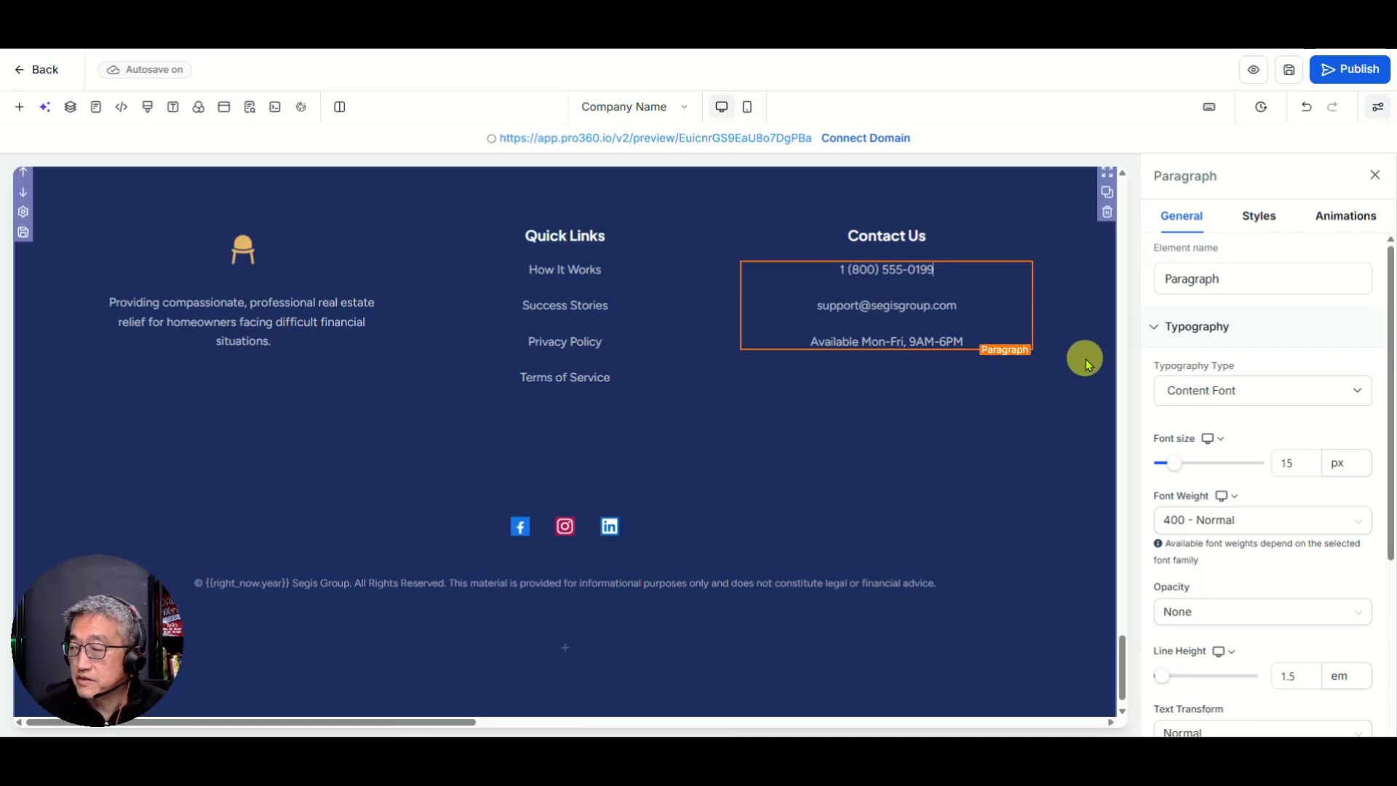
{"action": "key", "text": "Return"}
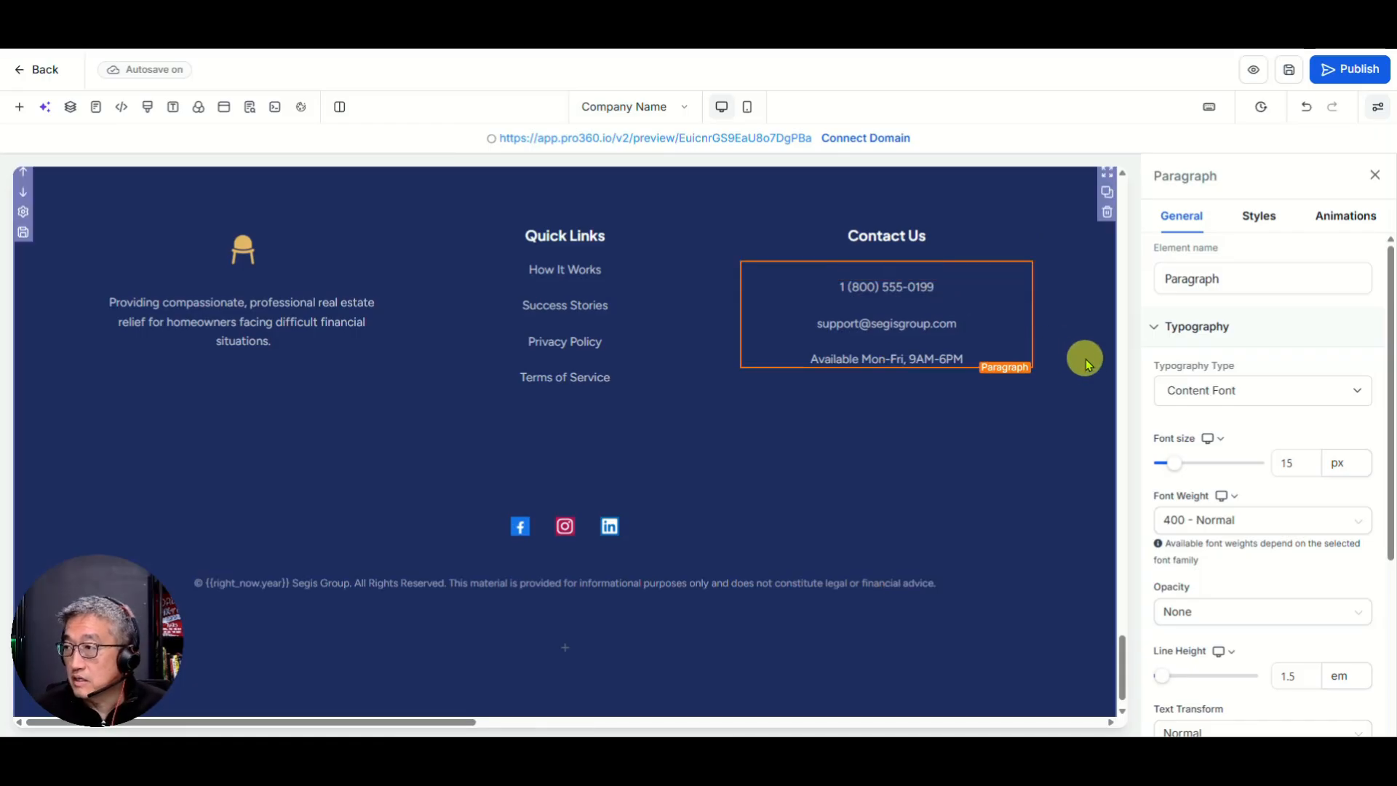
Step: Add the company name Segis Group and its street, city and ZIP lines above the phone number
{"action": "key", "text": "Return"}
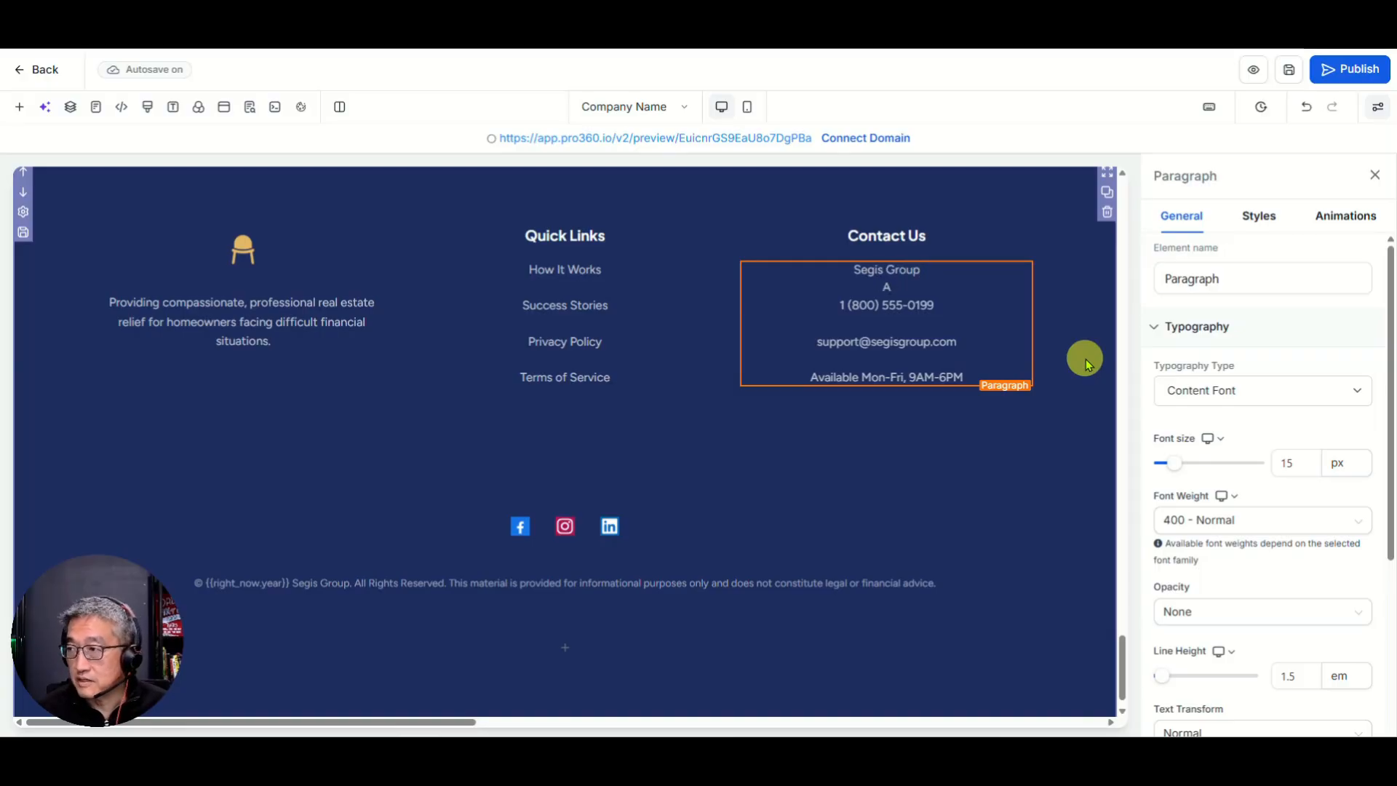
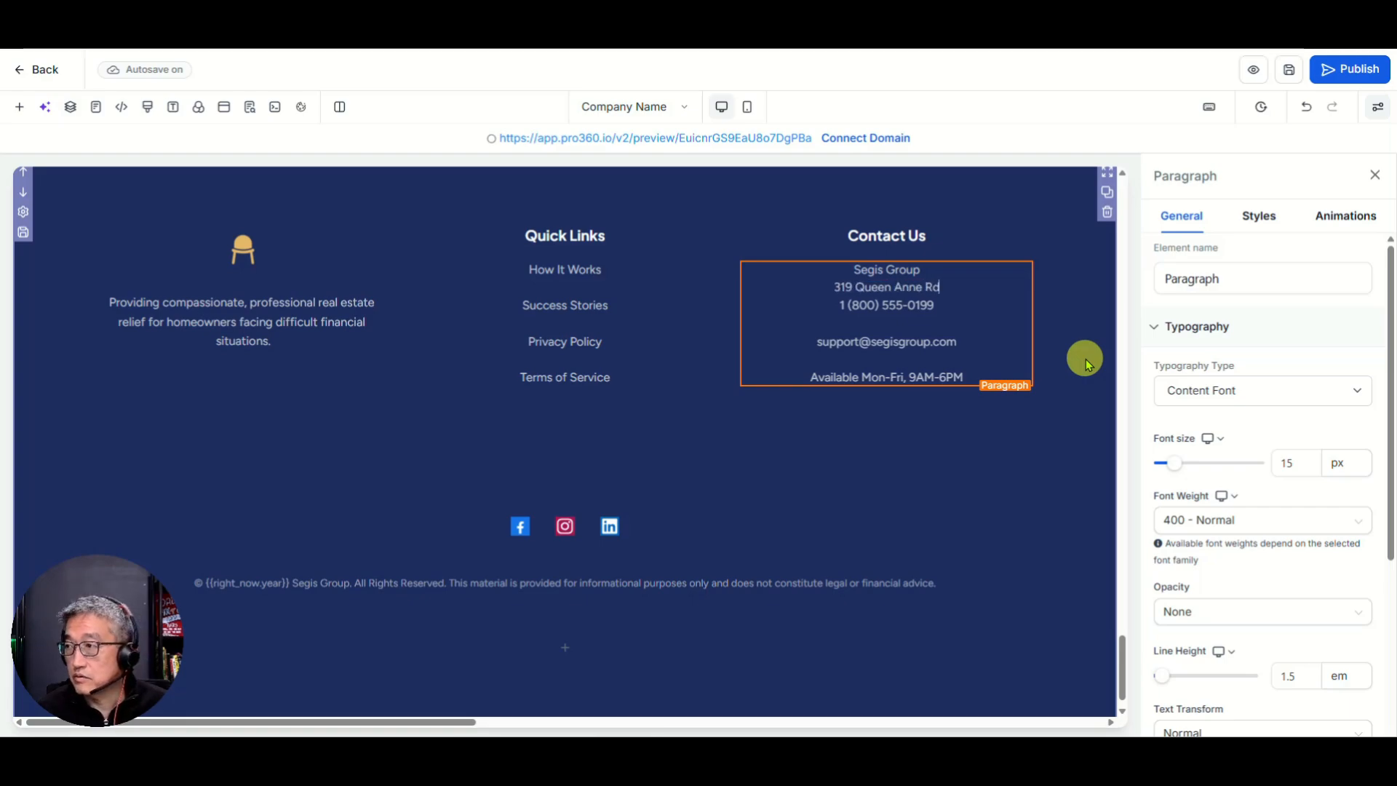
{"action": "key", "text": "Return"}
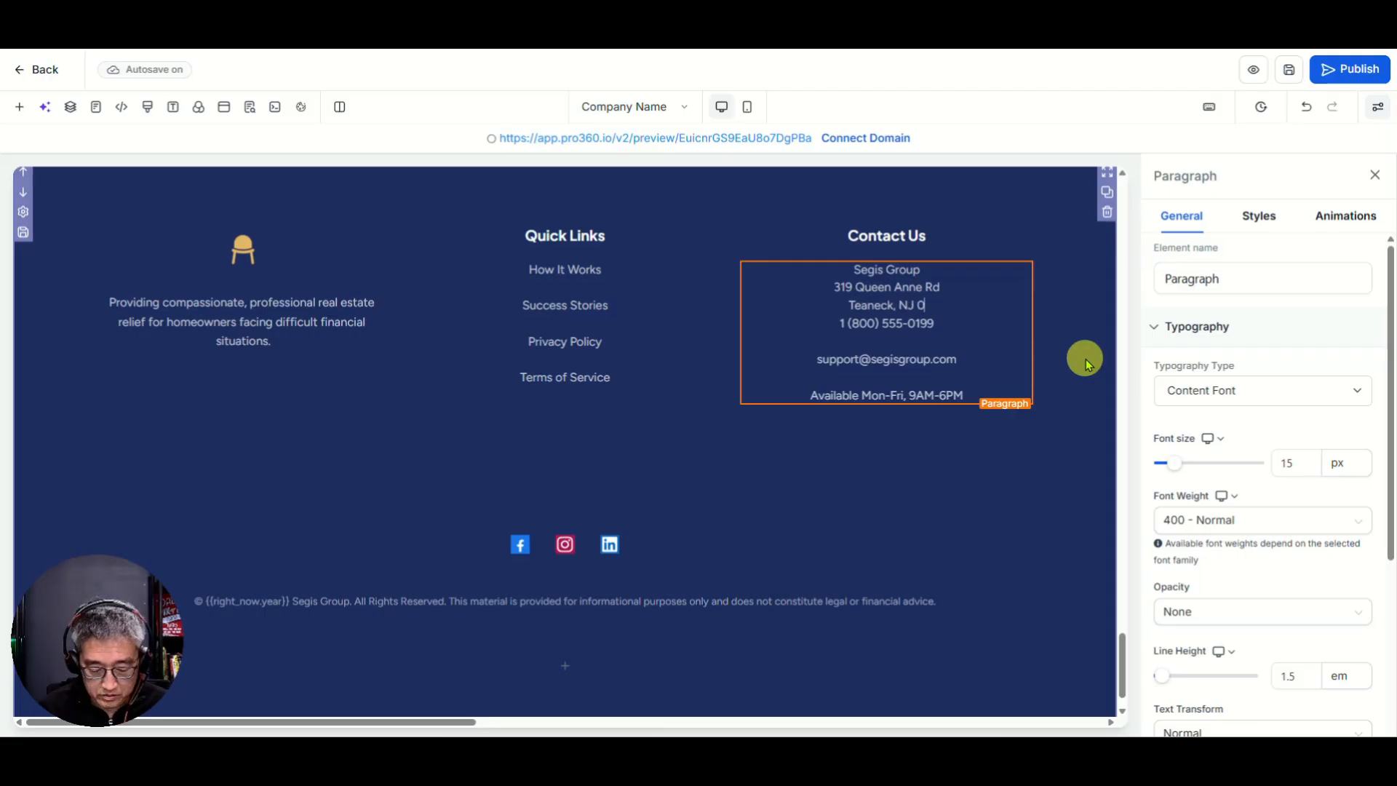
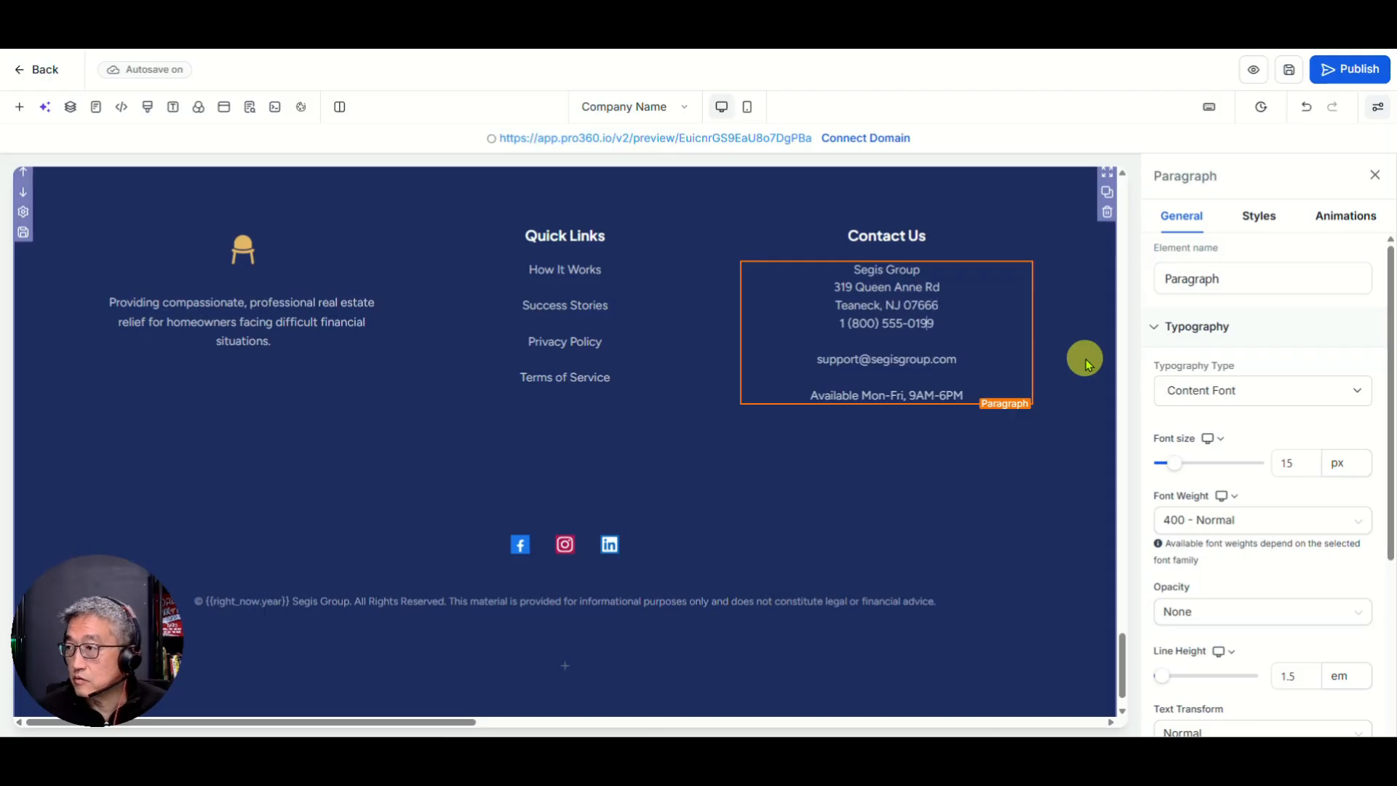
Step: Replace the old placeholder phone number with the company's local phone number
{"action": "key", "text": "Delete"}
{"action": "key", "text": "Delete"}
{"action": "key", "text": "Delete"}
{"action": "key", "text": "Delete"}
{"action": "key", "text": "Delete"}
{"action": "key", "text": "Delete"}
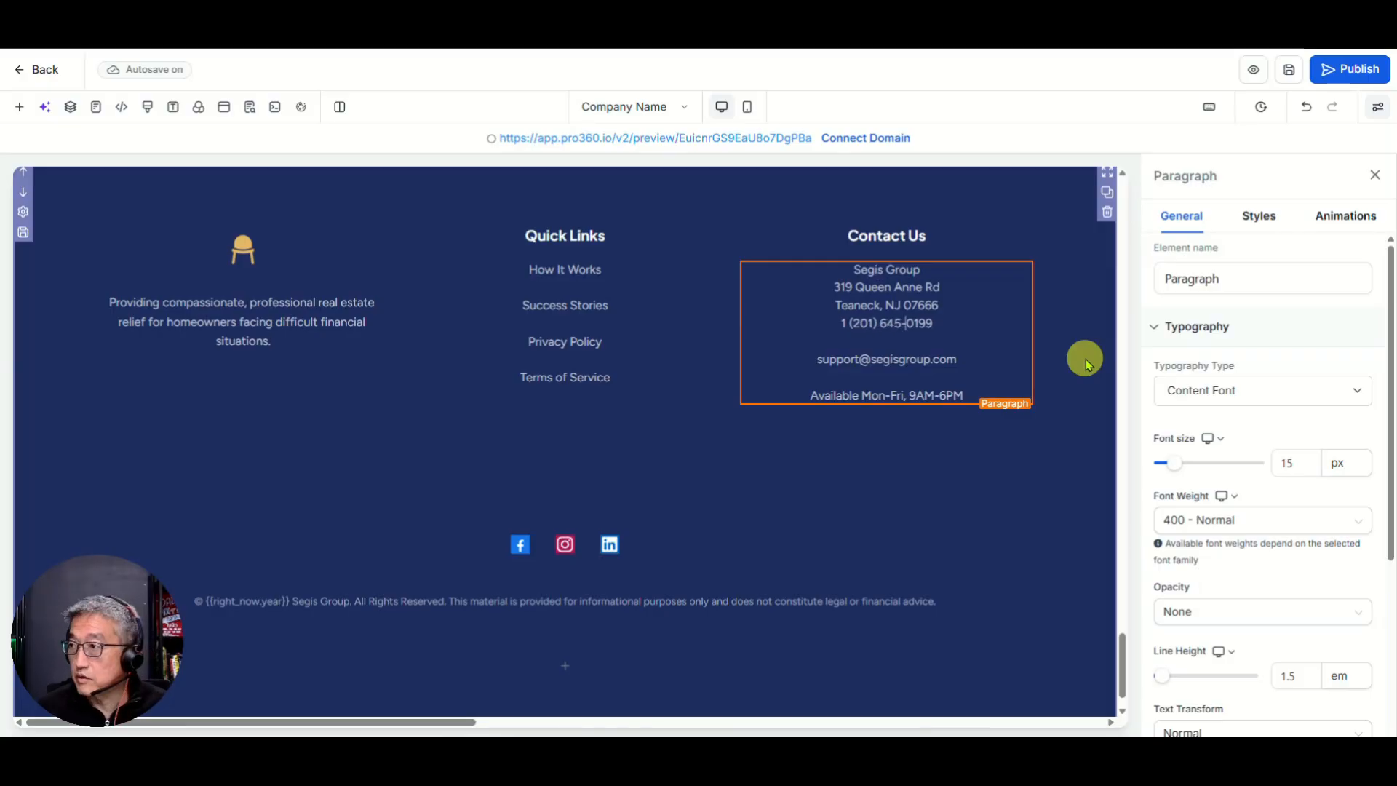
{"action": "key", "text": "Delete"}
{"action": "key", "text": "Delete"}
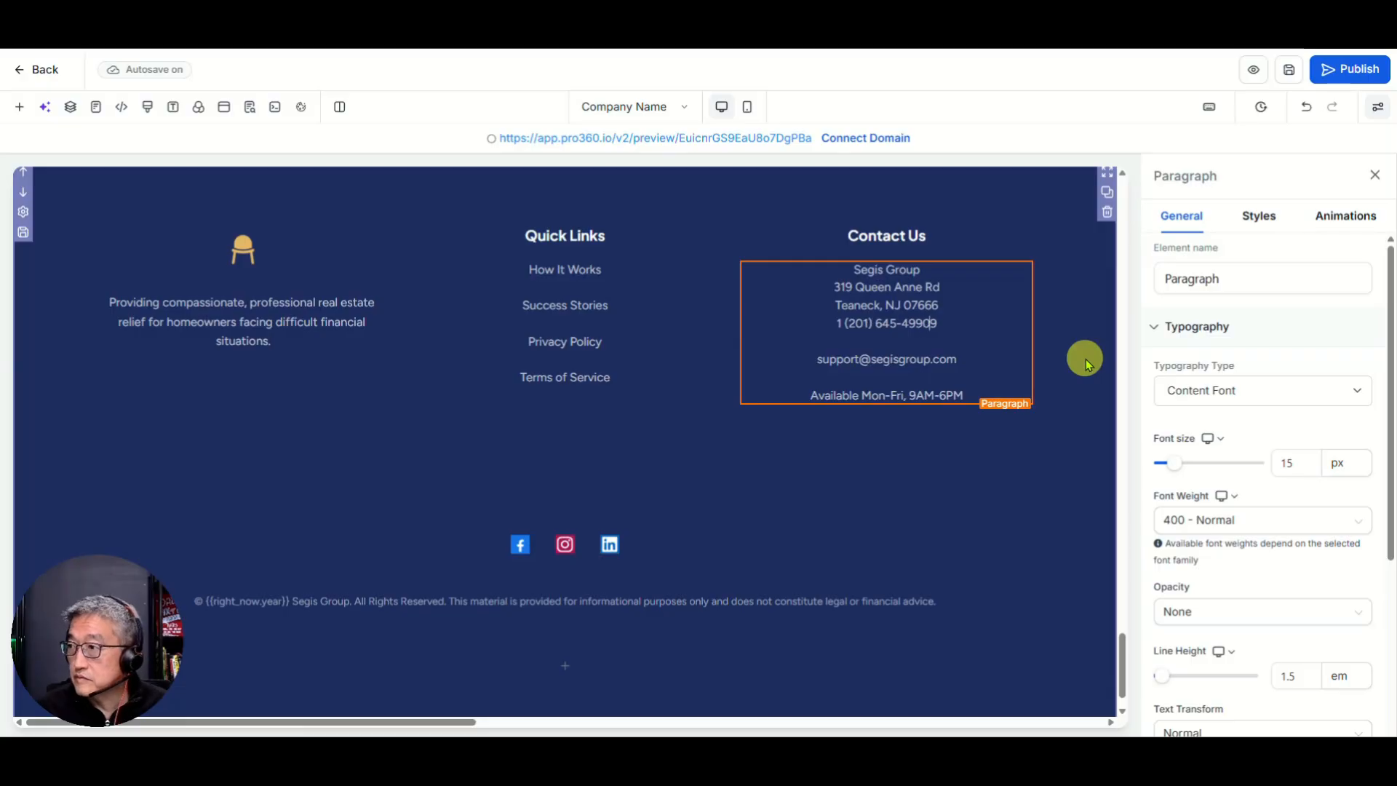
{"action": "key", "text": "Delete"}
{"action": "key", "text": "Delete"}
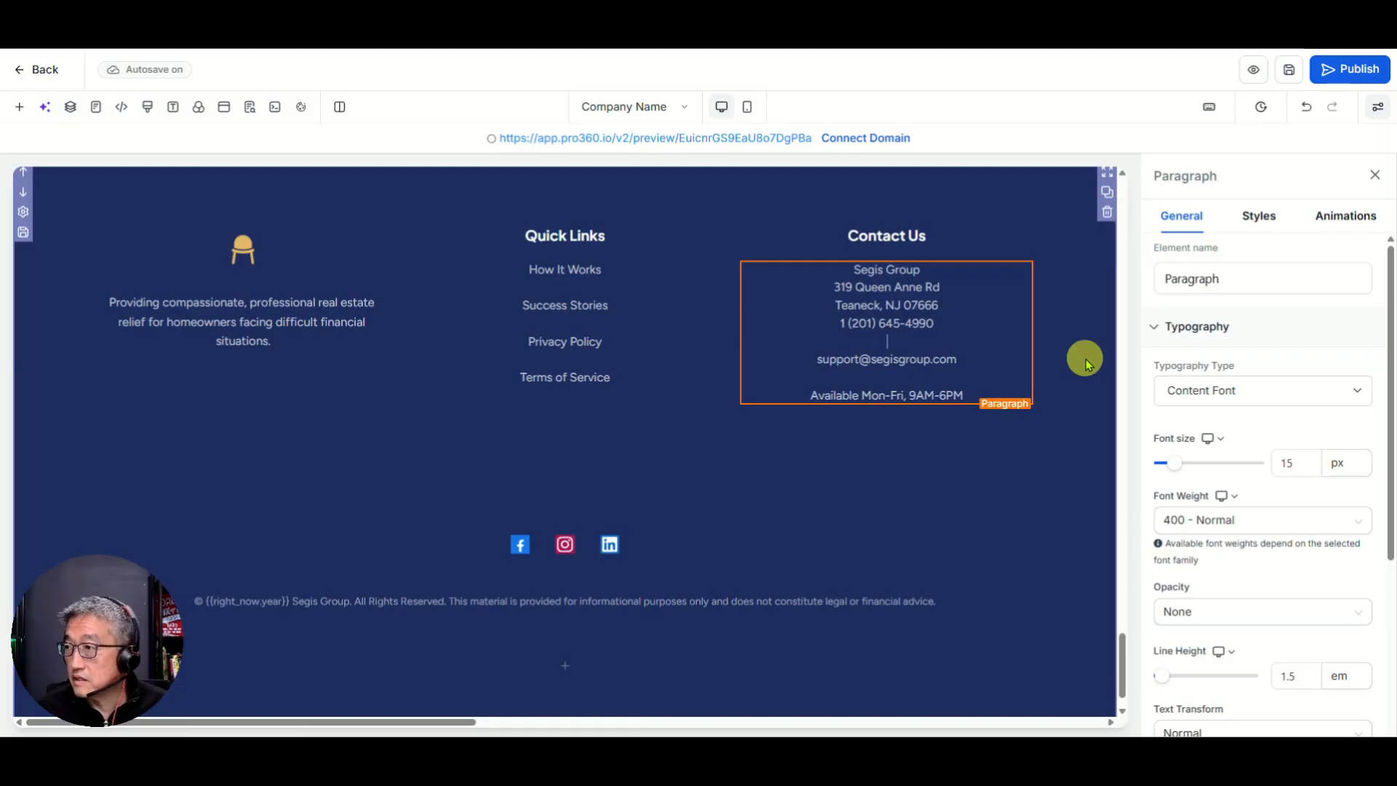
Step: Switch the contact e-mail from the support address to the info address and finish editing
{"action": "key", "text": "BackSpace"}
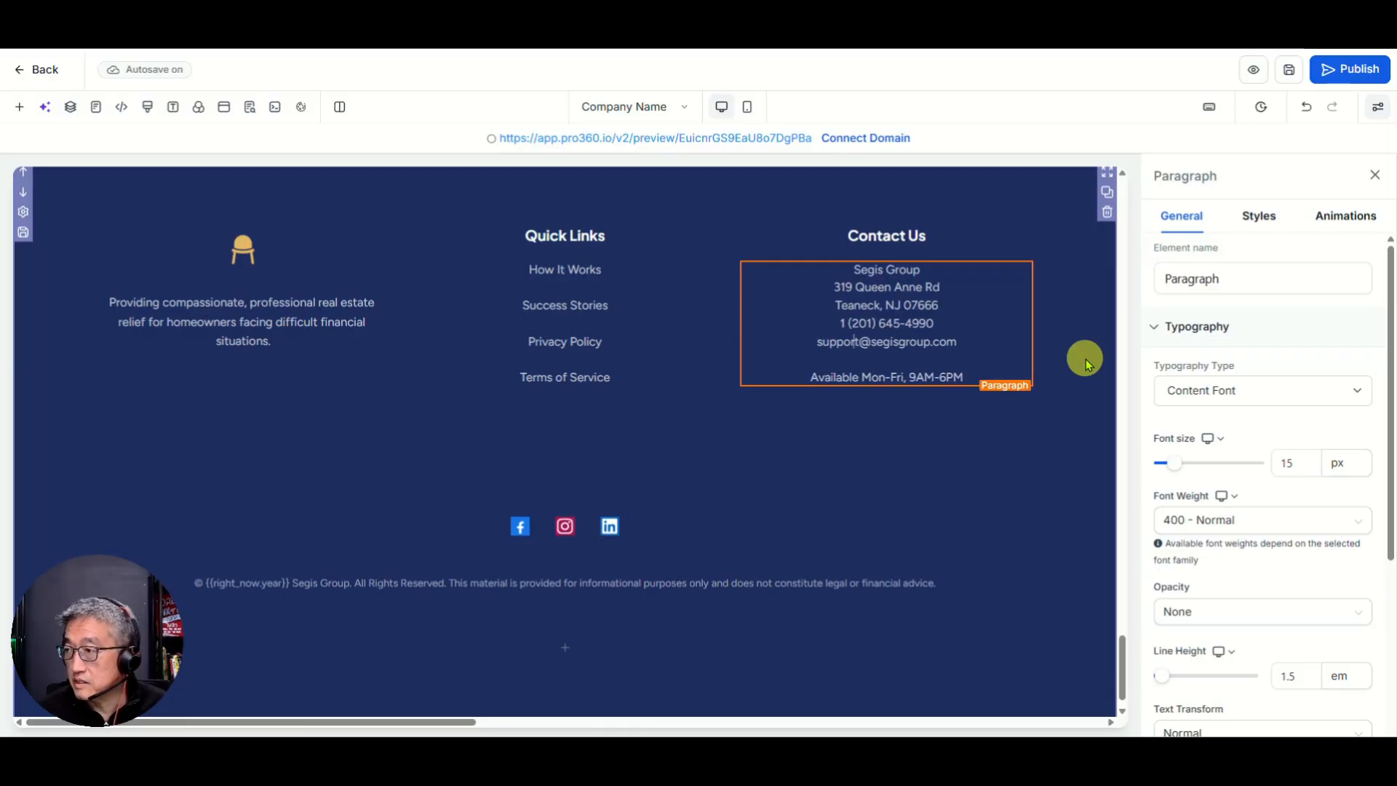
{"action": "key", "text": "Left"}
{"action": "key", "text": "Left"}
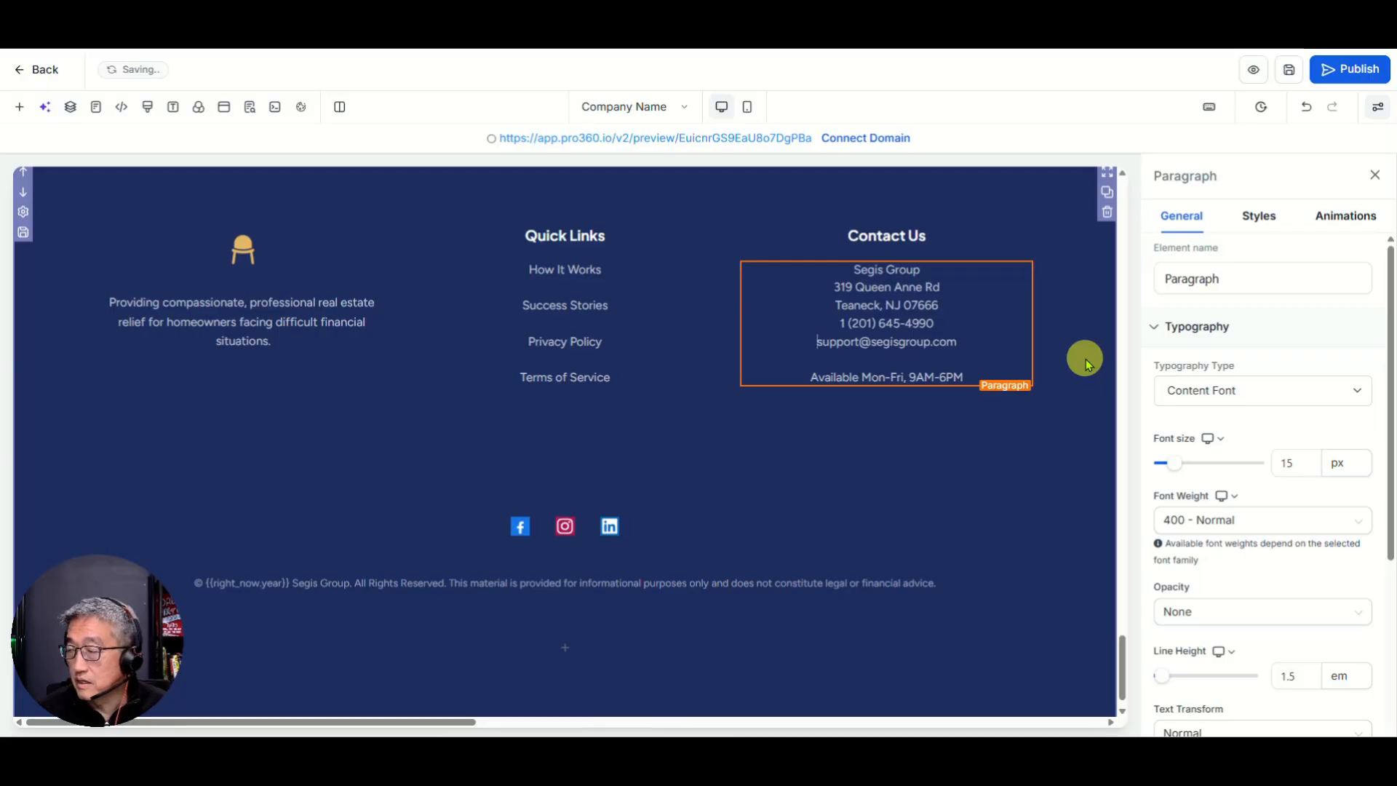
{"action": "key", "text": "Delete"}
{"action": "key", "text": "Delete"}
{"action": "key", "text": "Delete"}
{"action": "key", "text": "Delete"}
{"action": "key", "text": "Delete"}
{"action": "key", "text": "Delete"}
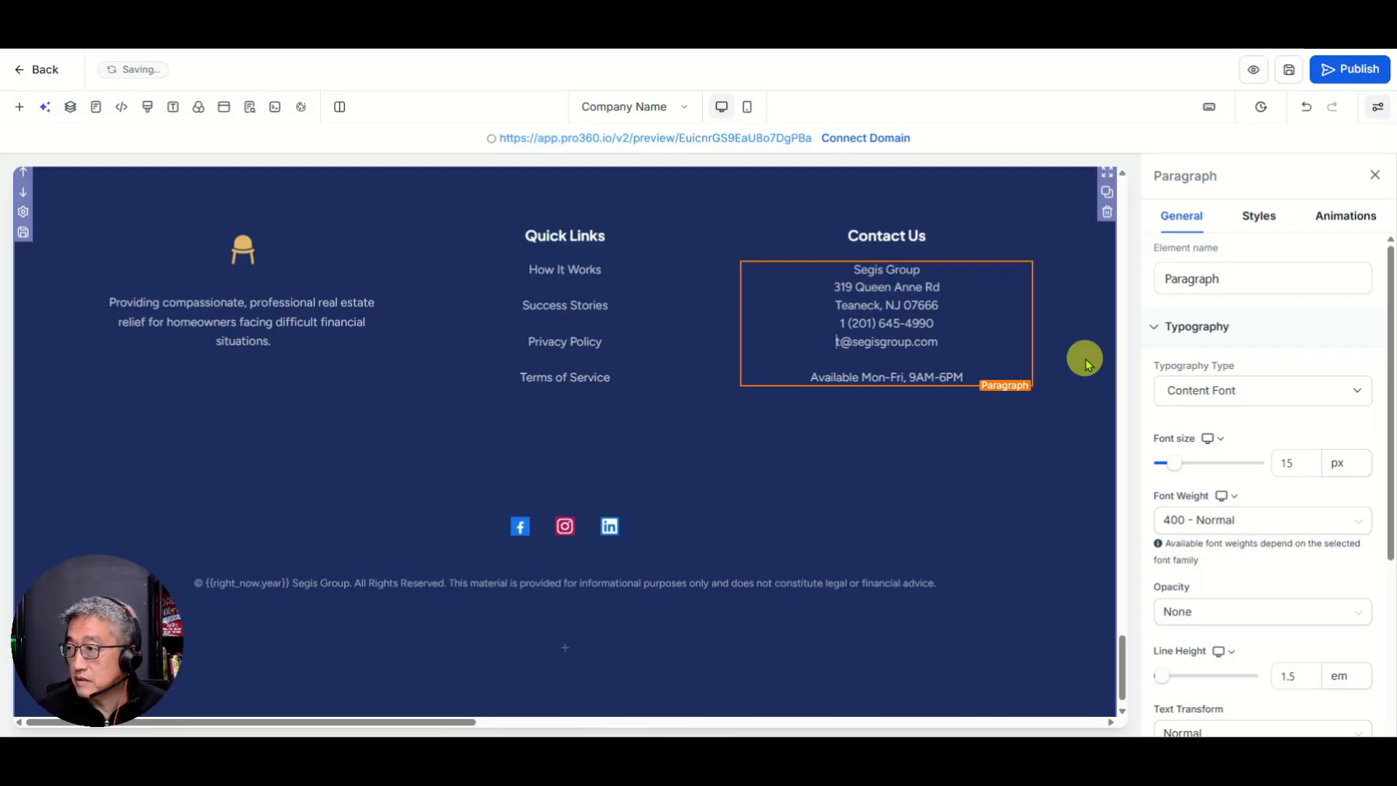
{"action": "key", "text": "Delete"}
{"action": "type", "text": "info"}
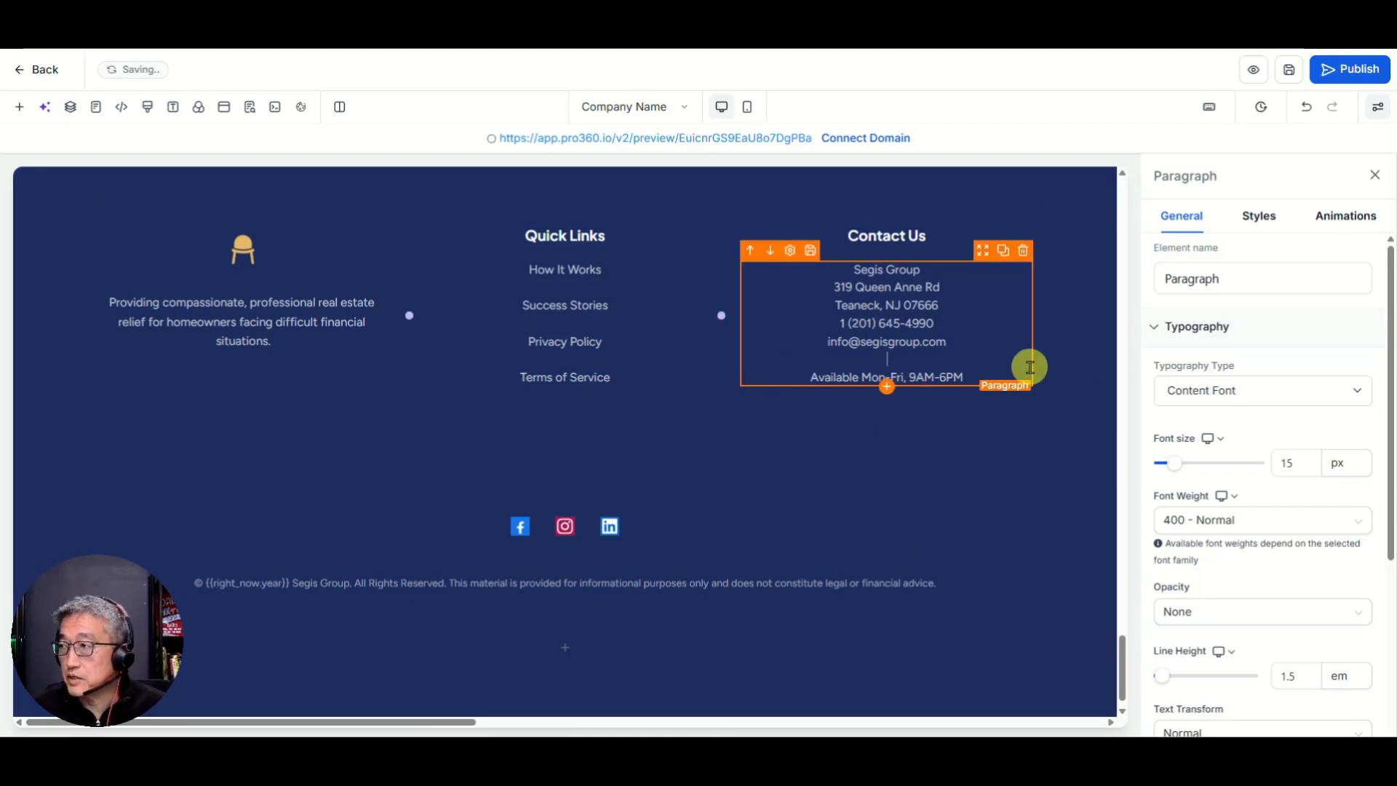
{"action": "left_click", "coordinate": [1290, 71]}
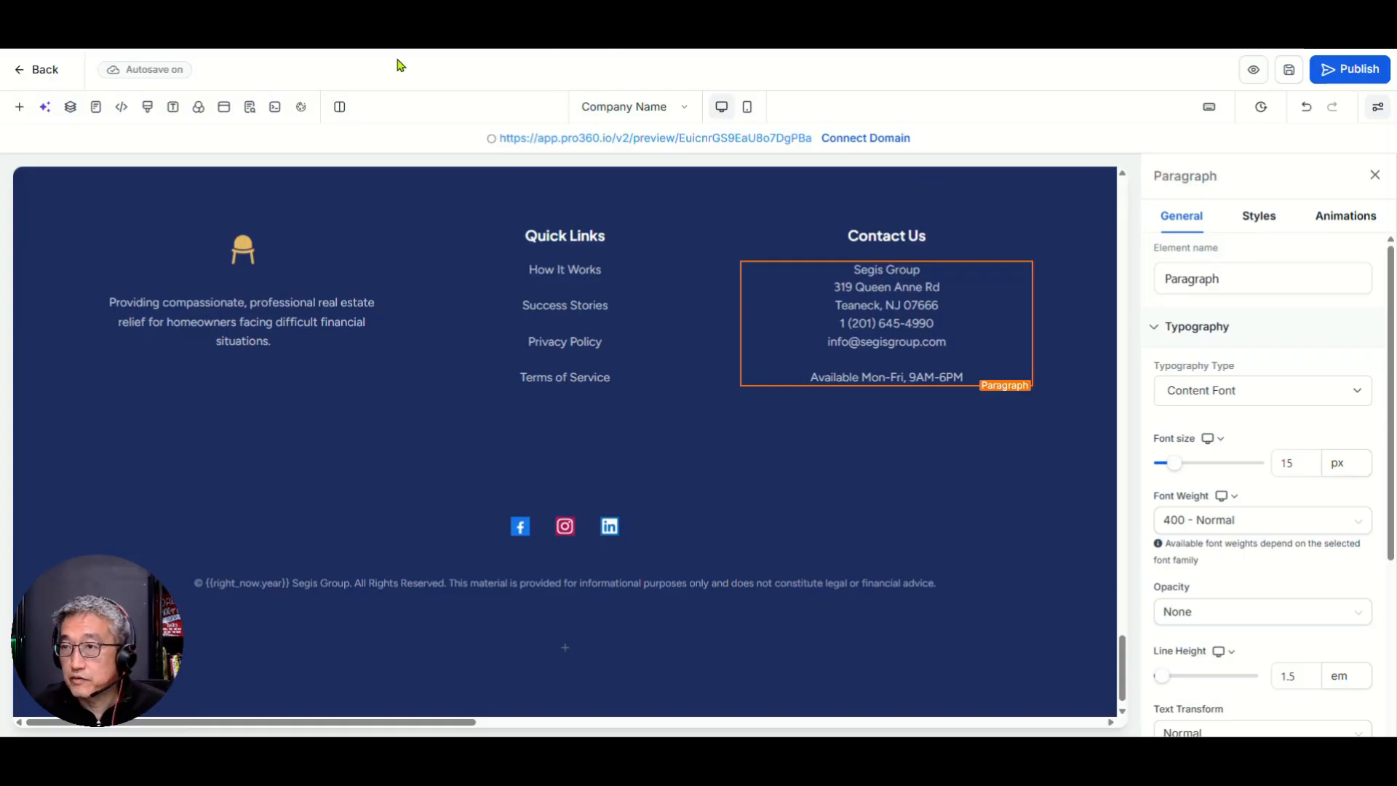
Step: Clone the home page into the same website from the pages list
{"action": "left_click", "coordinate": [47, 73]}
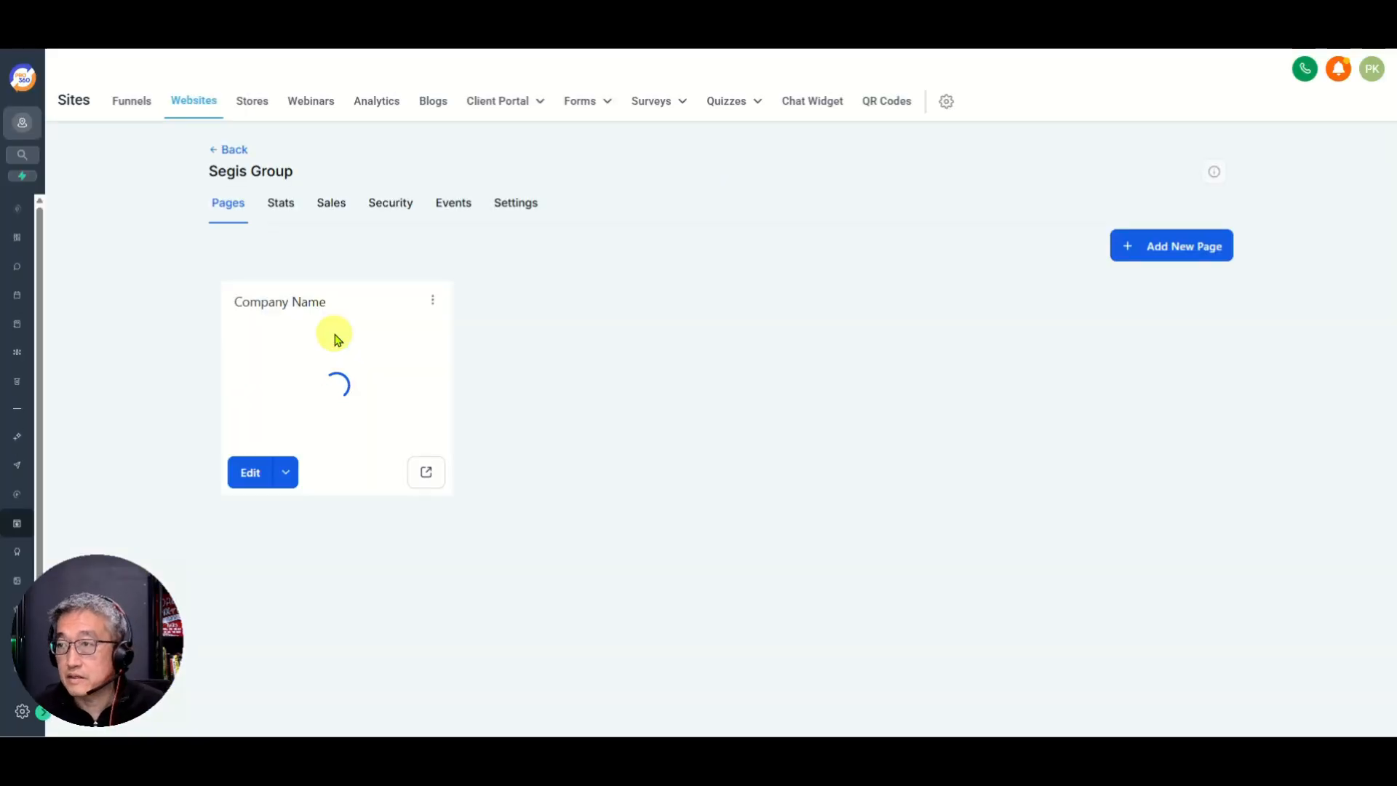
{"action": "left_click", "coordinate": [431, 301]}
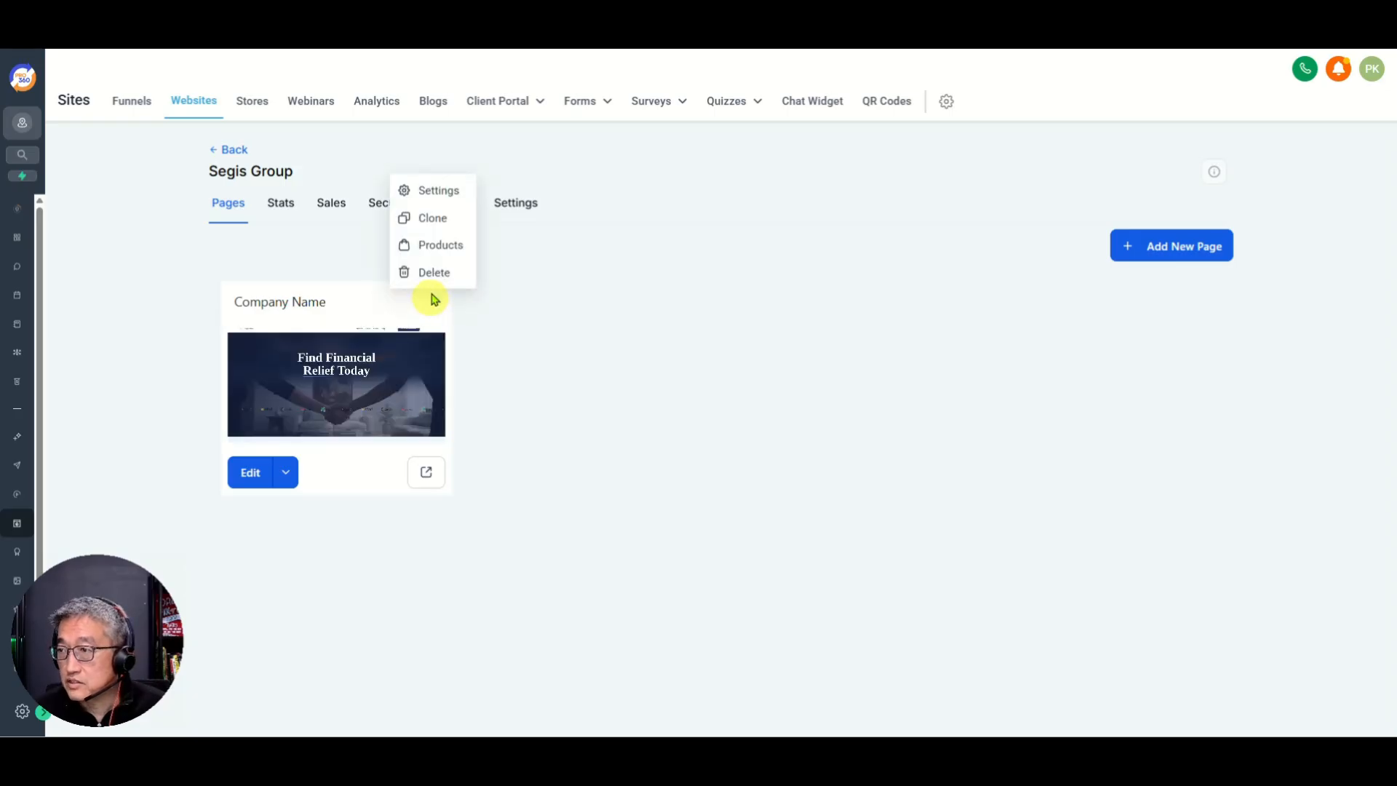
{"action": "left_click", "coordinate": [434, 218]}
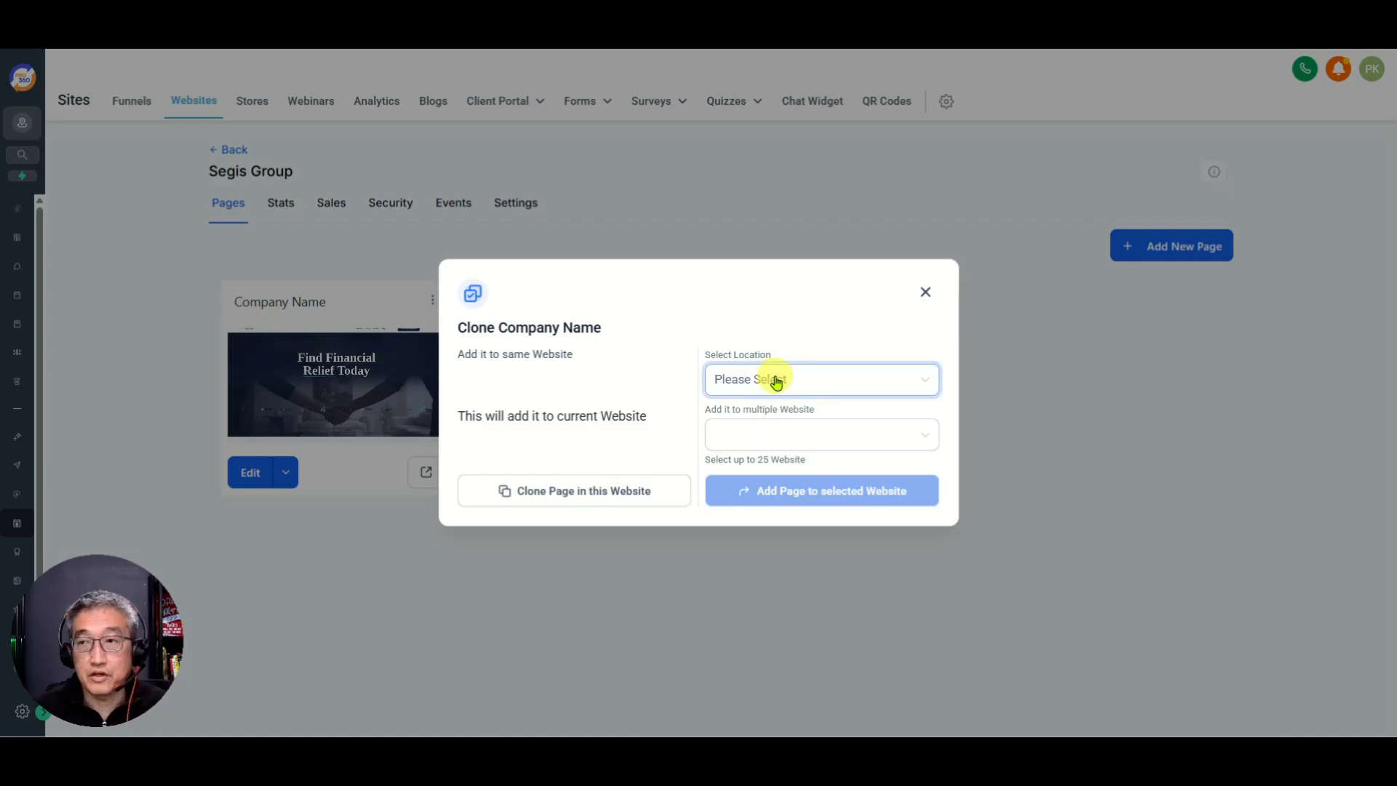
{"action": "left_click", "coordinate": [559, 496]}
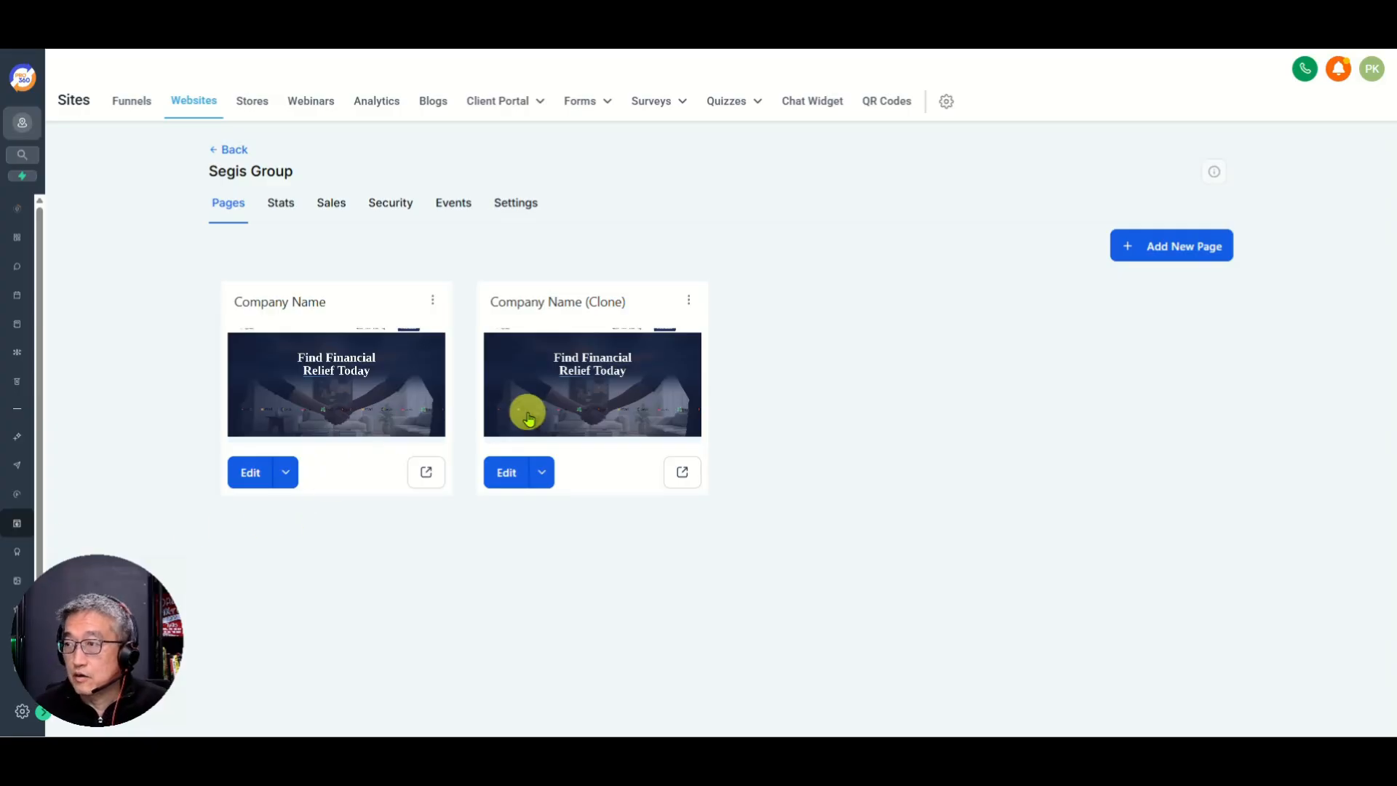
Step: Rename the cloned page to 'Terms and Conditions' with path /terms and update it
{"action": "left_click", "coordinate": [687, 301]}
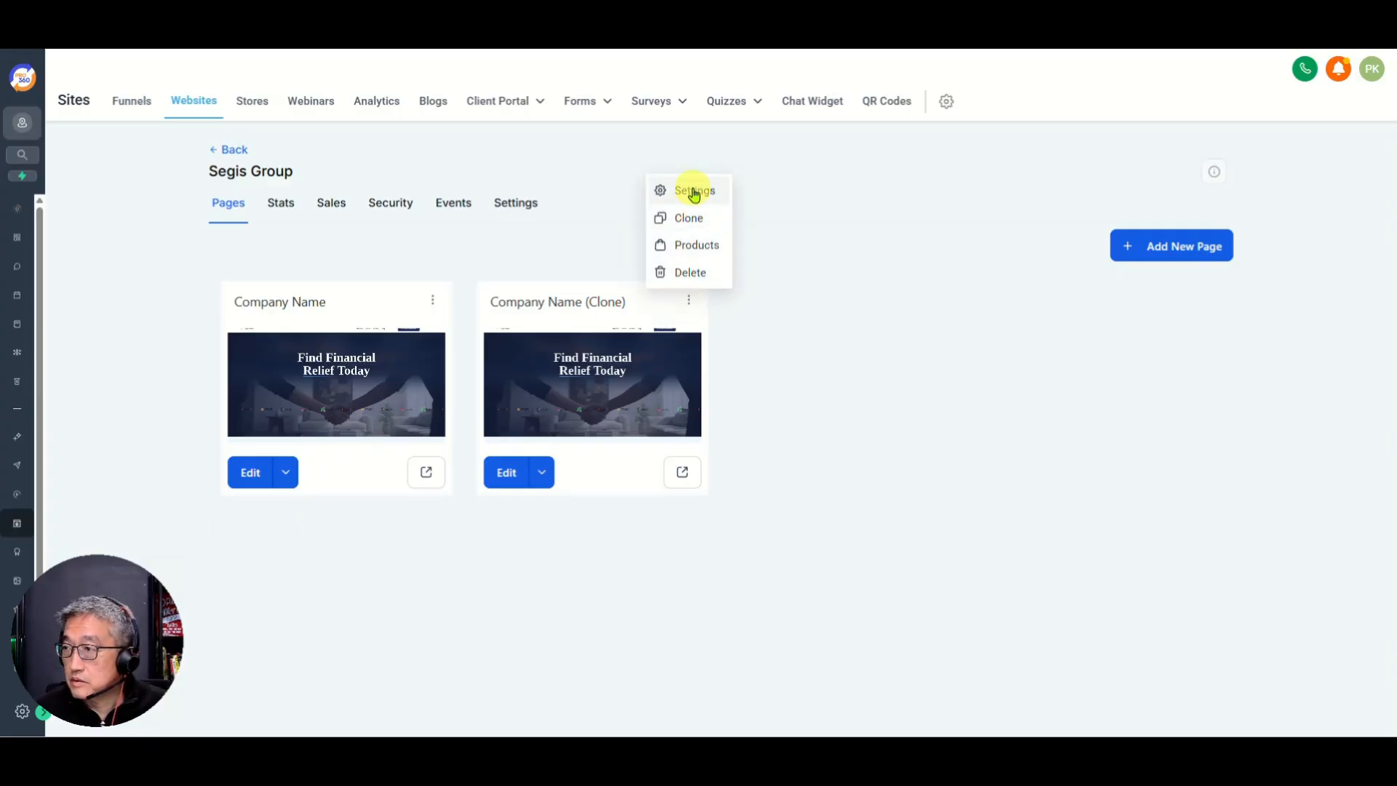
{"action": "left_click", "coordinate": [690, 188]}
{"action": "left_click", "coordinate": [671, 370]}
{"action": "left_click_drag", "start_coordinate": [672, 371], "coordinate": [470, 373]}
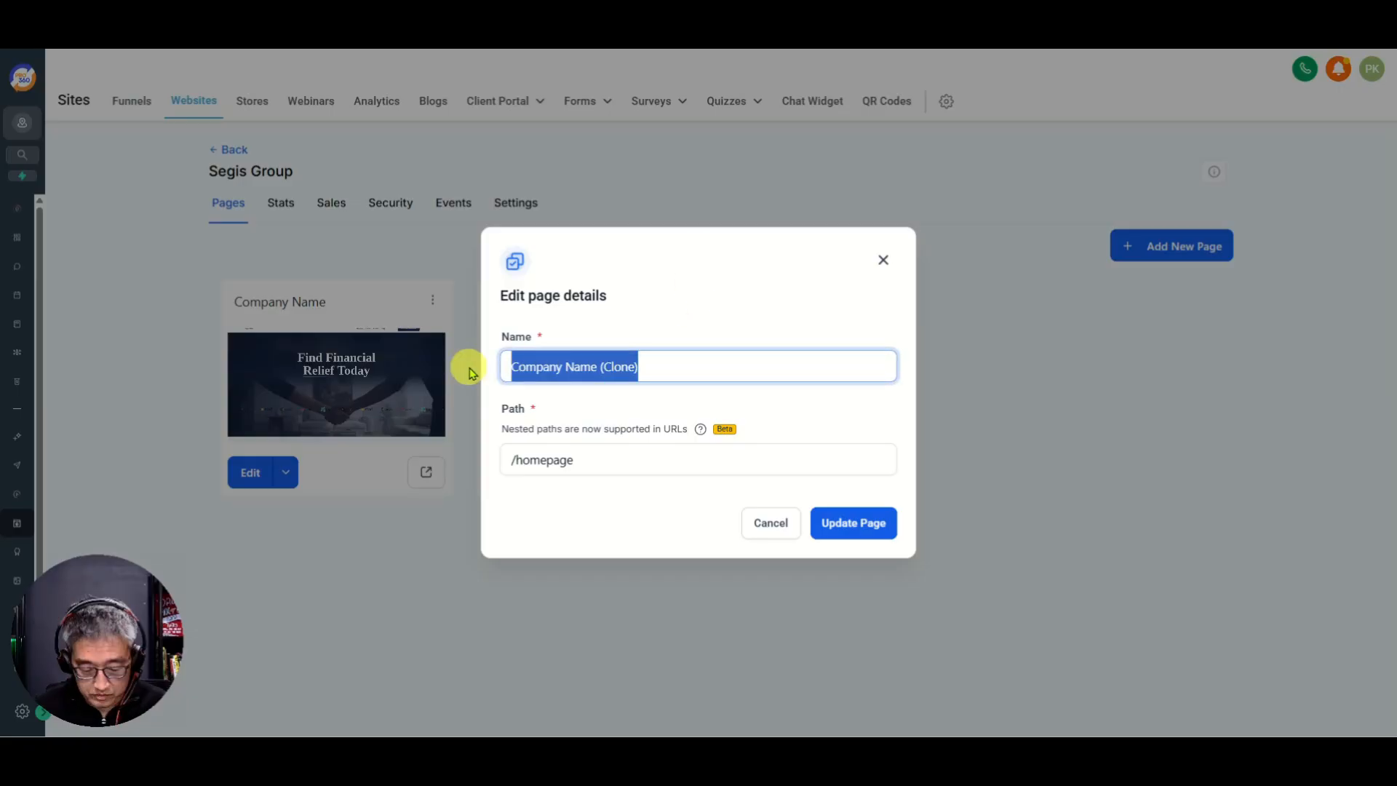
{"action": "type", "text": "Ter"}
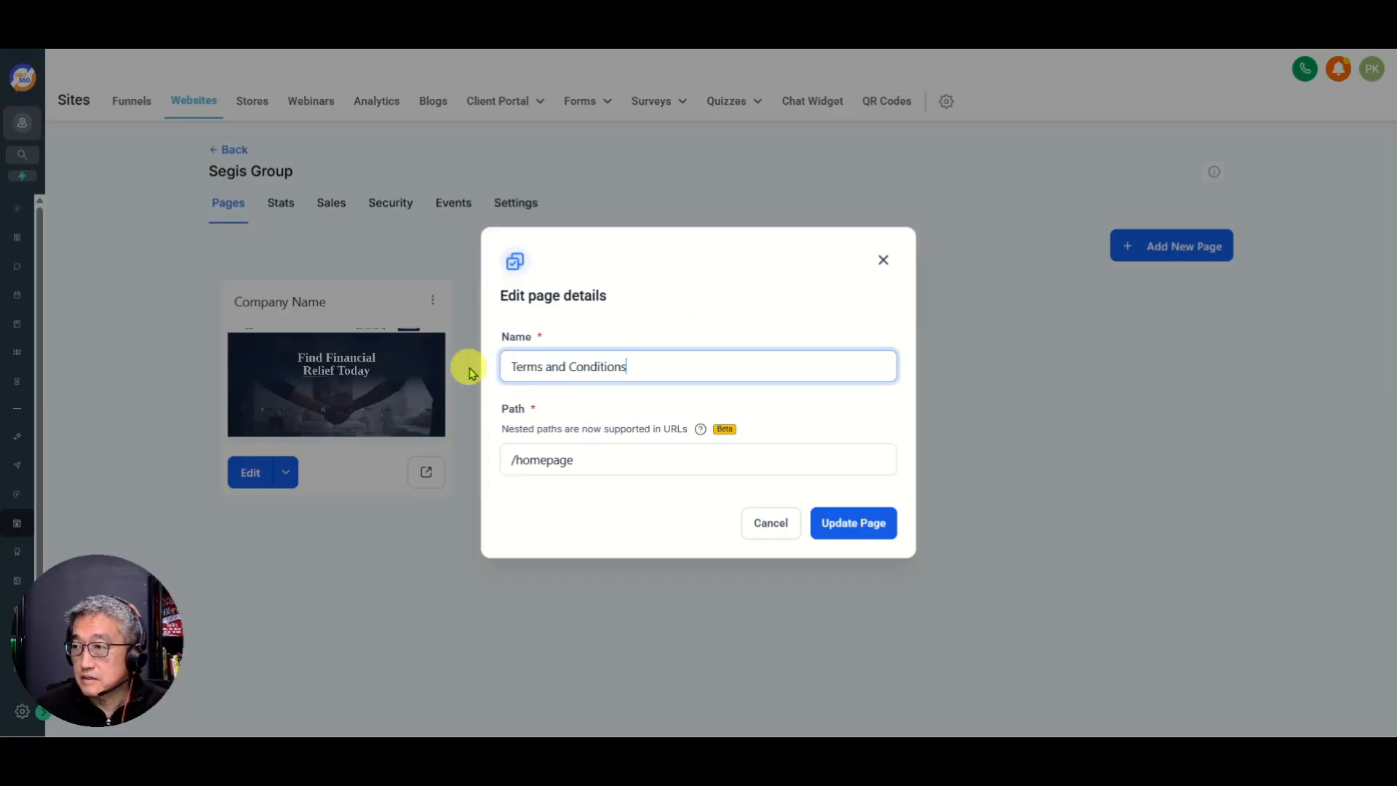
{"action": "type", "text": "ms and Conditions"}
{"action": "left_click", "coordinate": [593, 451]}
{"action": "key", "text": "BackSpace"}
{"action": "key", "text": "BackSpace"}
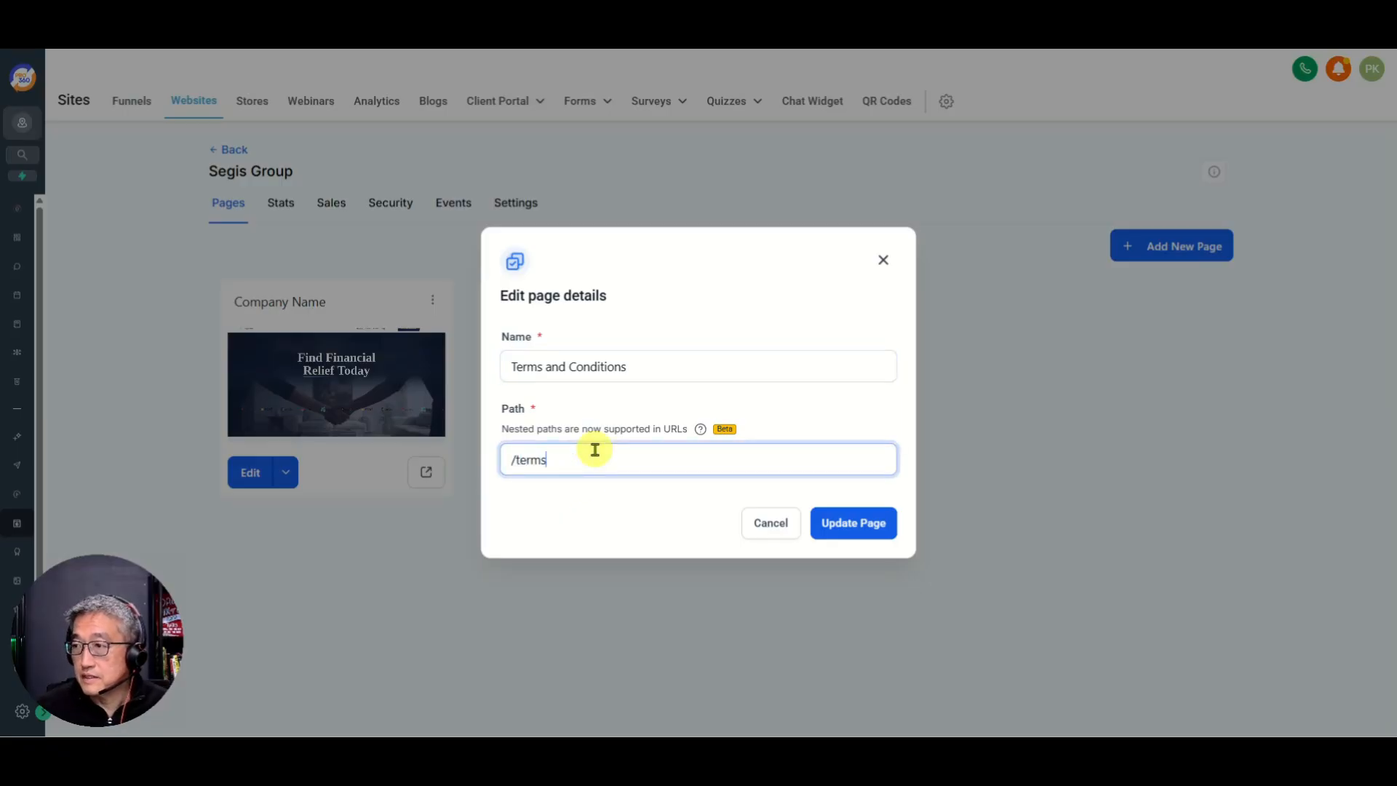
{"action": "type", "text": "terms"}
{"action": "left_click", "coordinate": [838, 522]}
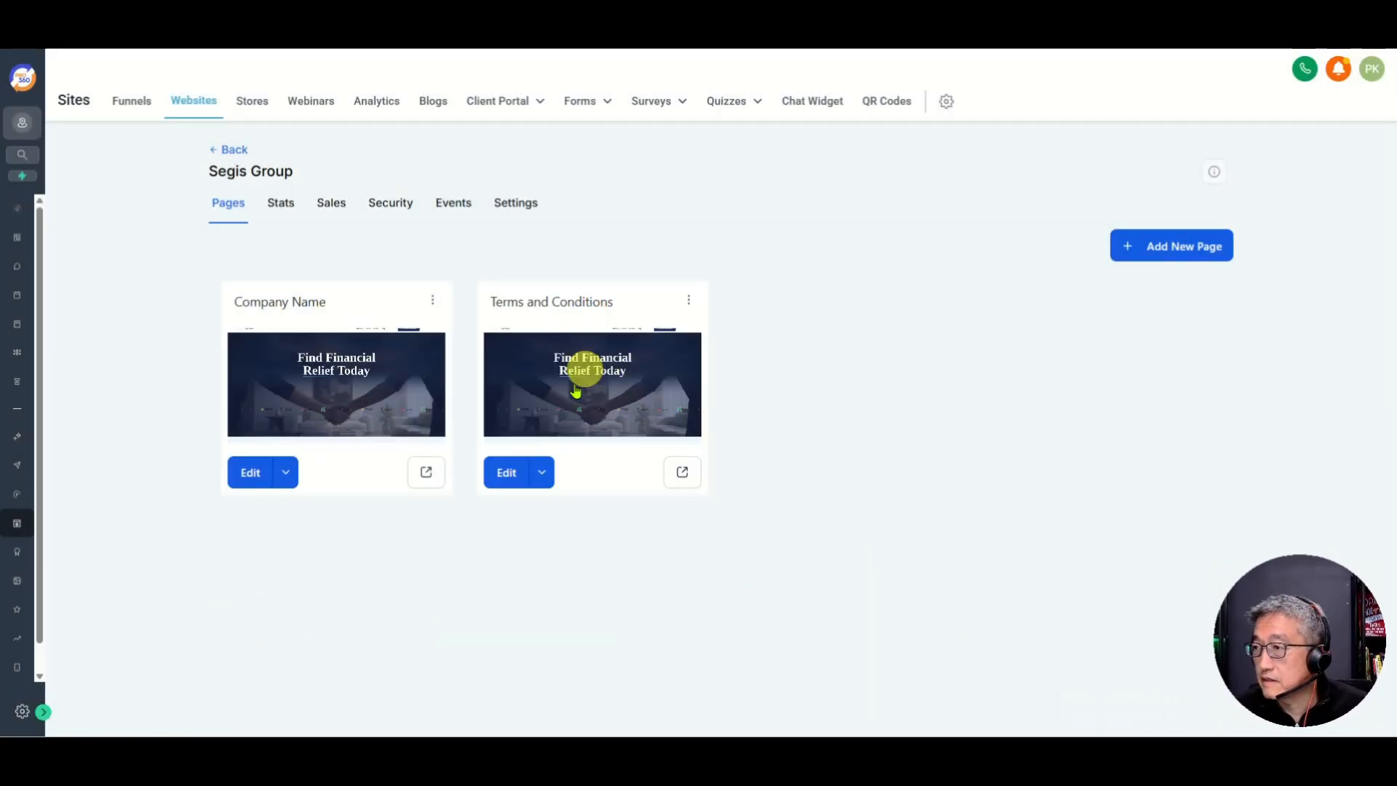
Step: Delete the hero, Hardship, How It Works, Real Stories, FAQ and Free Consultation sections from Terms and Conditions
{"action": "left_click", "coordinate": [505, 474]}
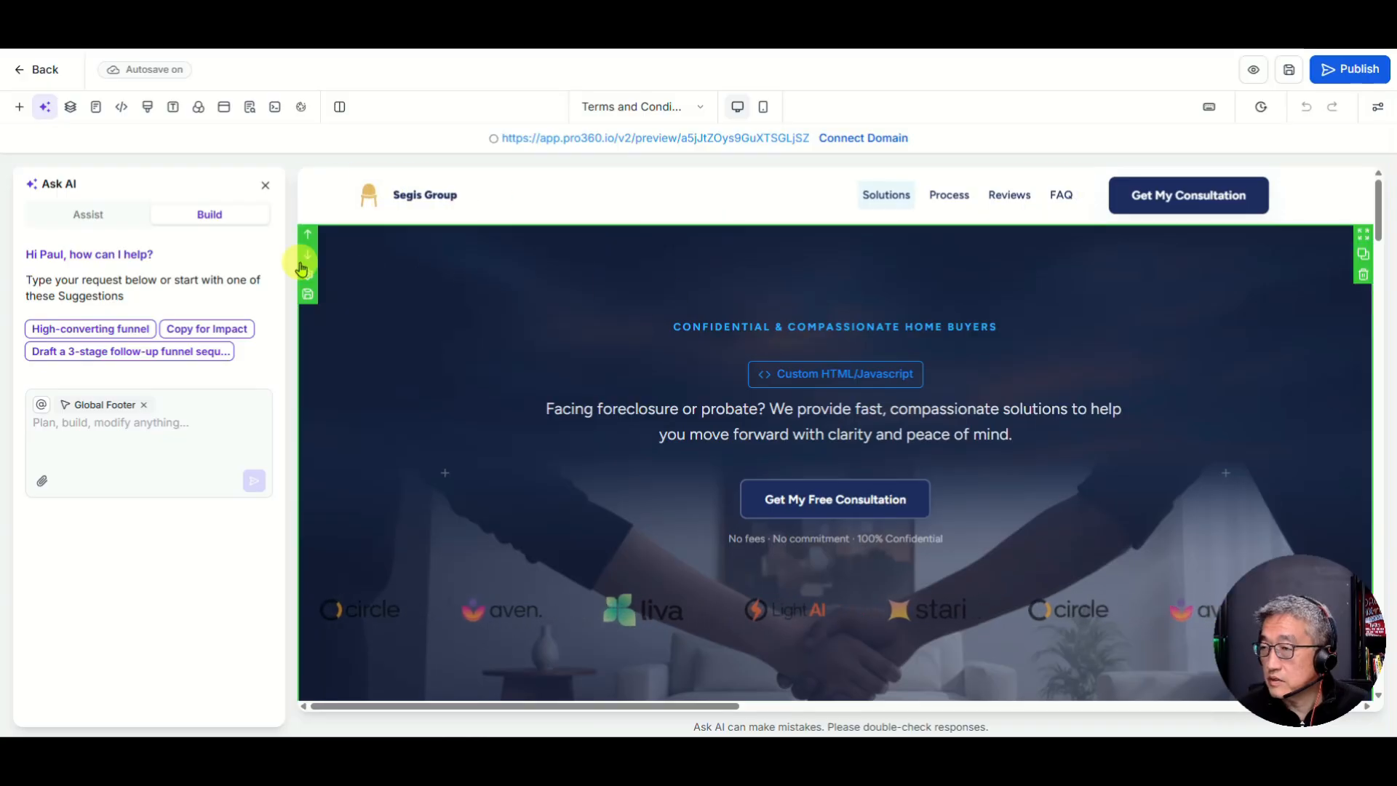
{"action": "left_click", "coordinate": [1364, 277]}
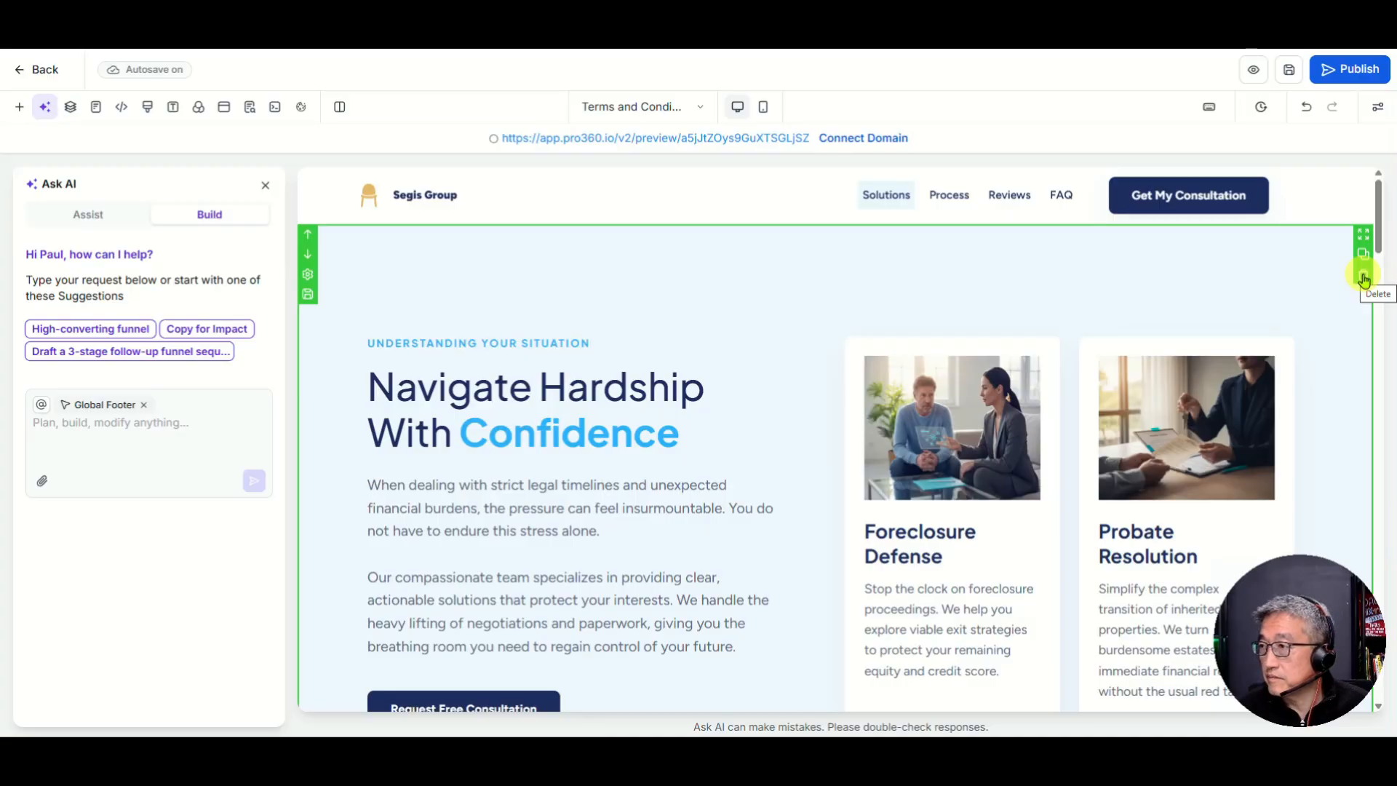
{"action": "left_click", "coordinate": [1363, 276]}
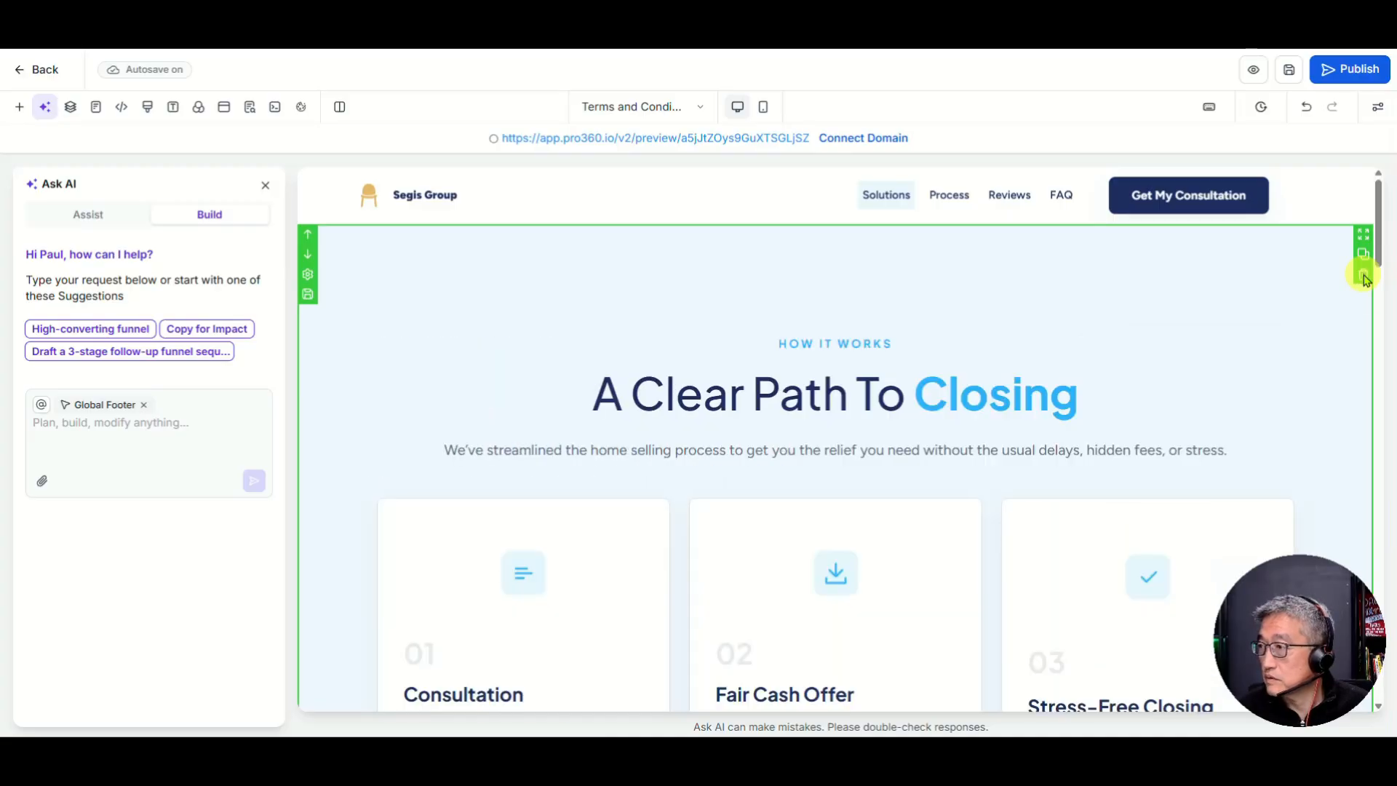
{"action": "left_click", "coordinate": [1364, 277]}
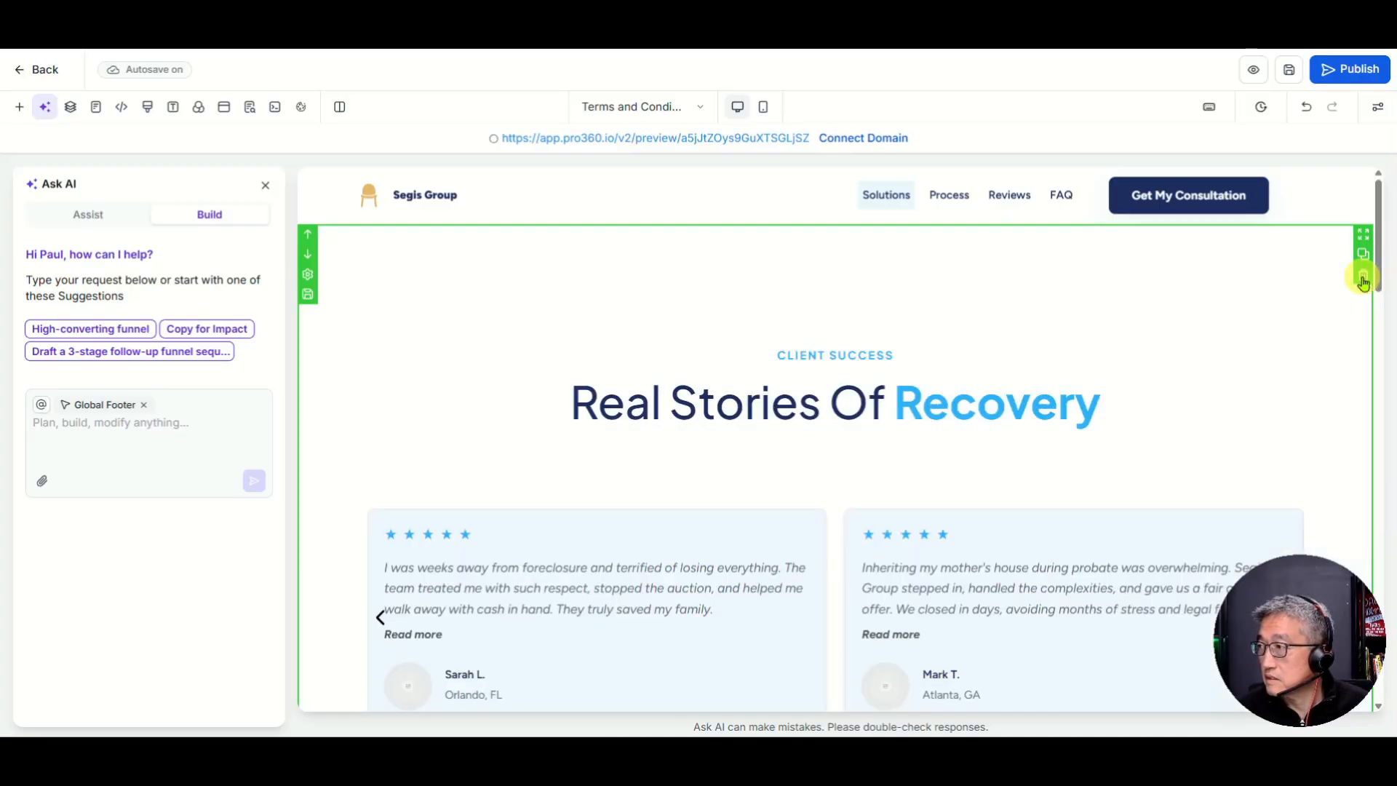
{"action": "left_click", "coordinate": [1363, 277]}
{"action": "left_click", "coordinate": [1364, 277]}
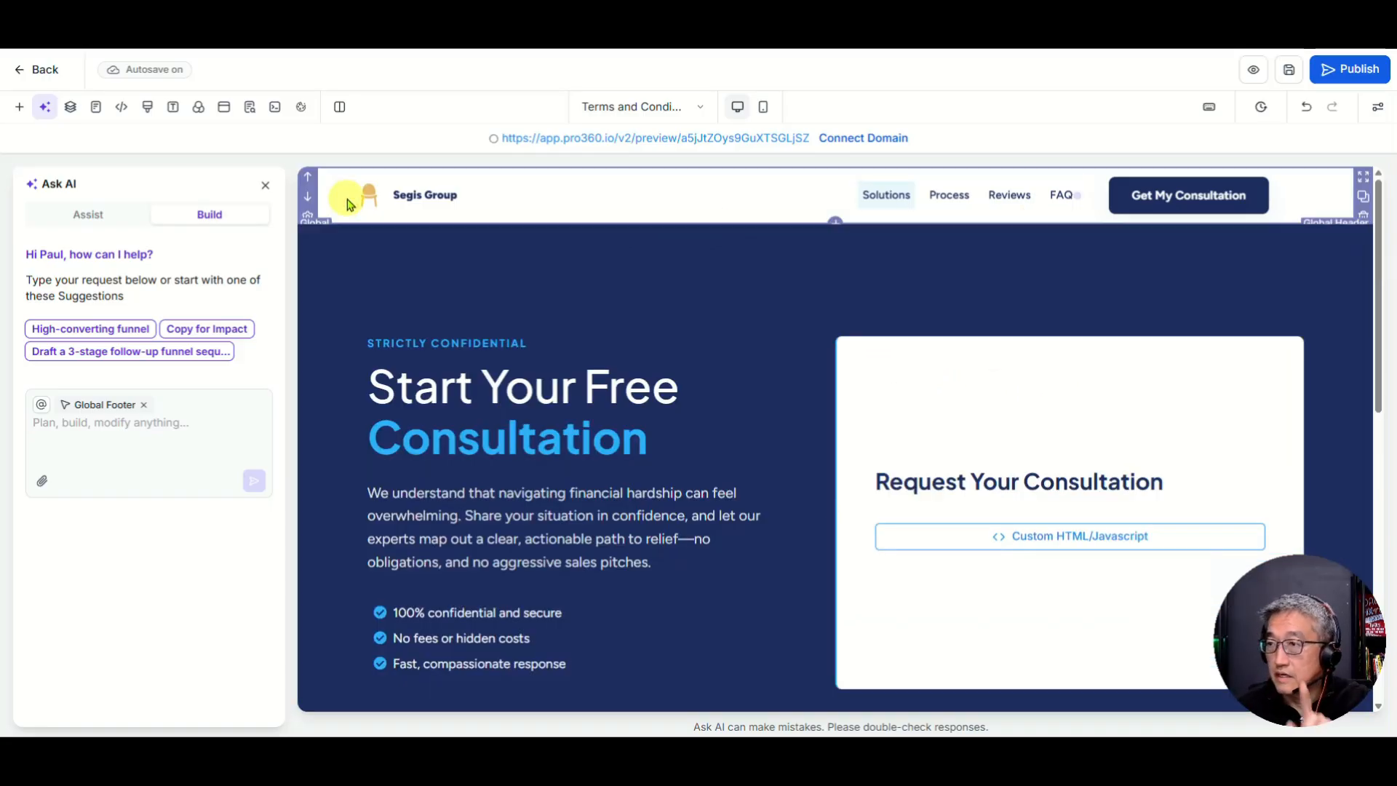
{"action": "scroll", "coordinate": [1189, 362], "scroll_direction": "down", "scroll_amount": 5}
{"action": "scroll", "coordinate": [1194, 356], "scroll_direction": "up", "scroll_amount": 5}
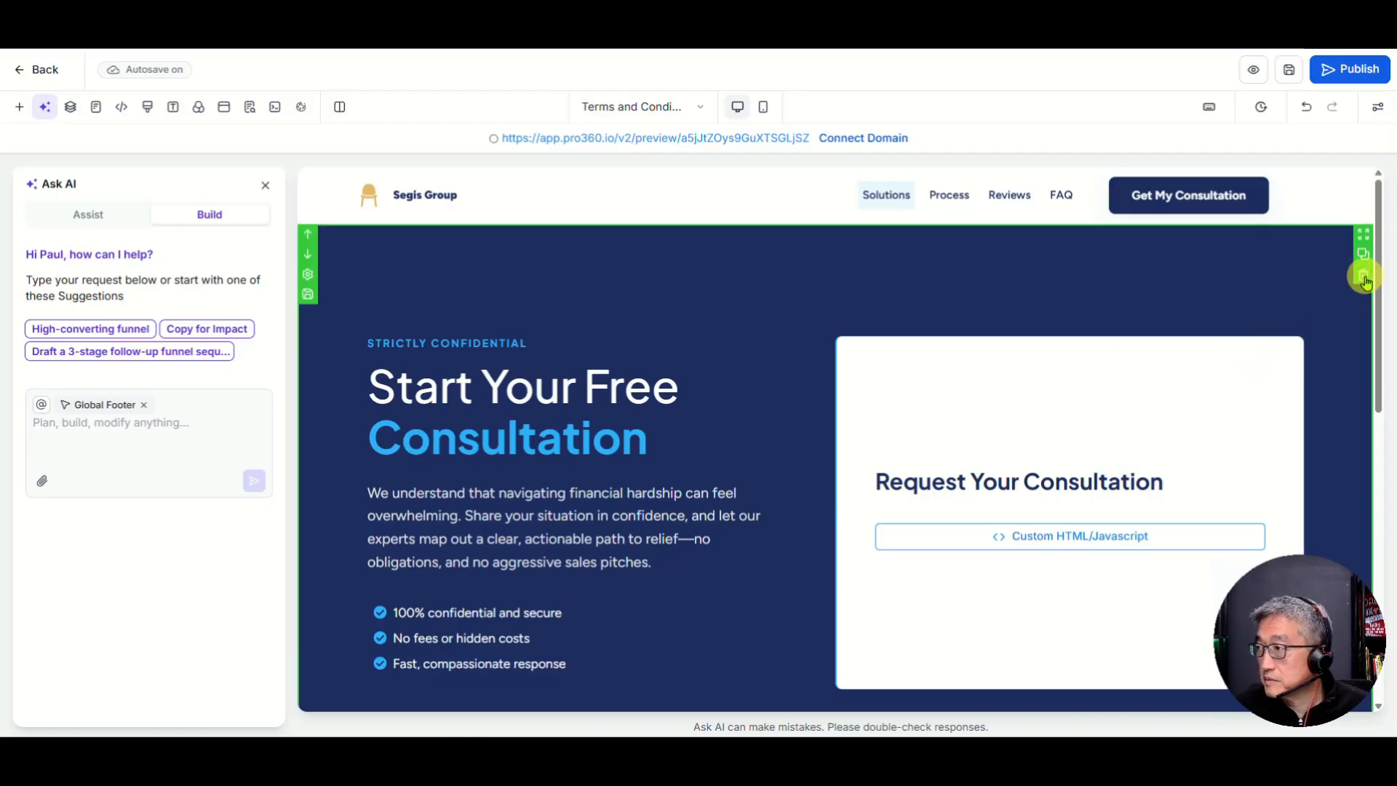
{"action": "left_click", "coordinate": [1363, 276]}
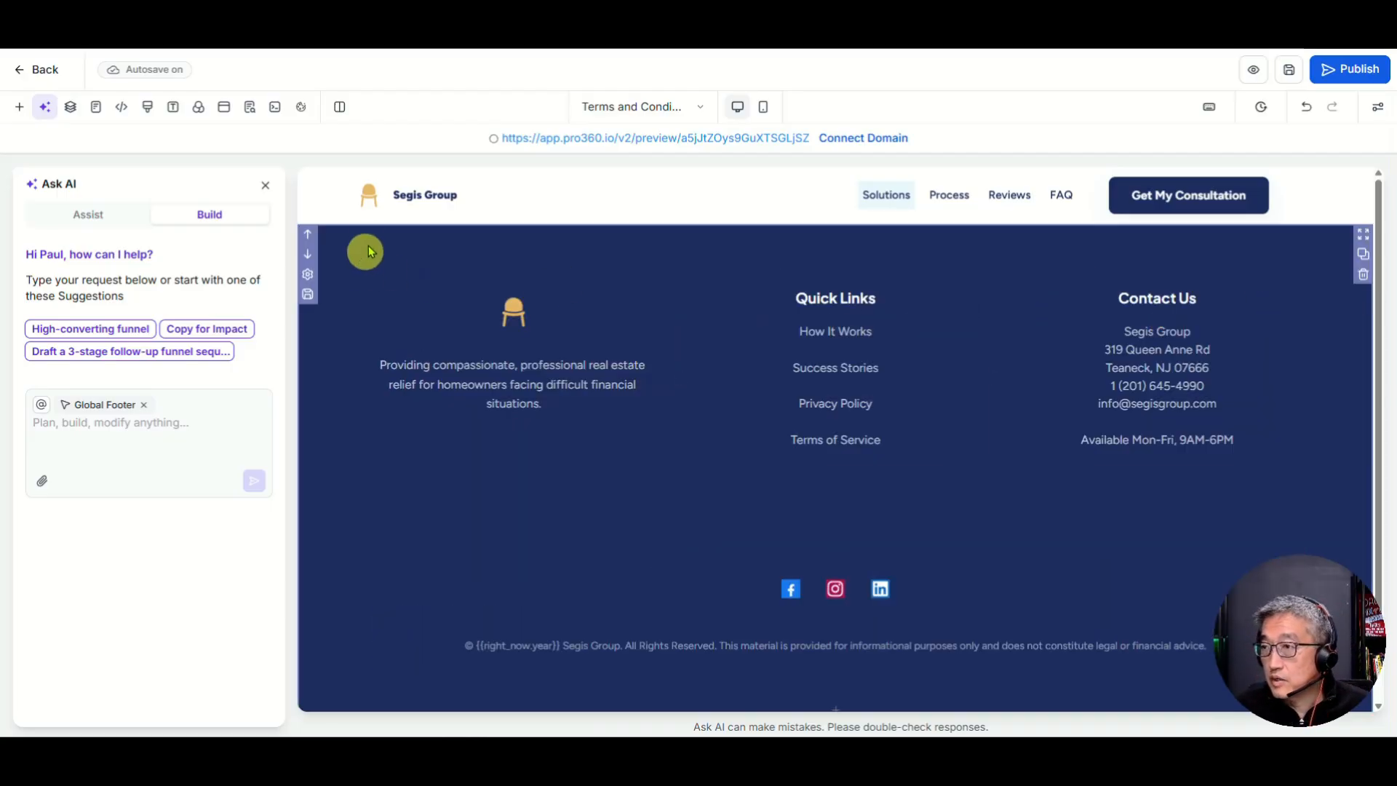
Step: Add a Full Width section between the header and footer
{"action": "left_click", "coordinate": [836, 223]}
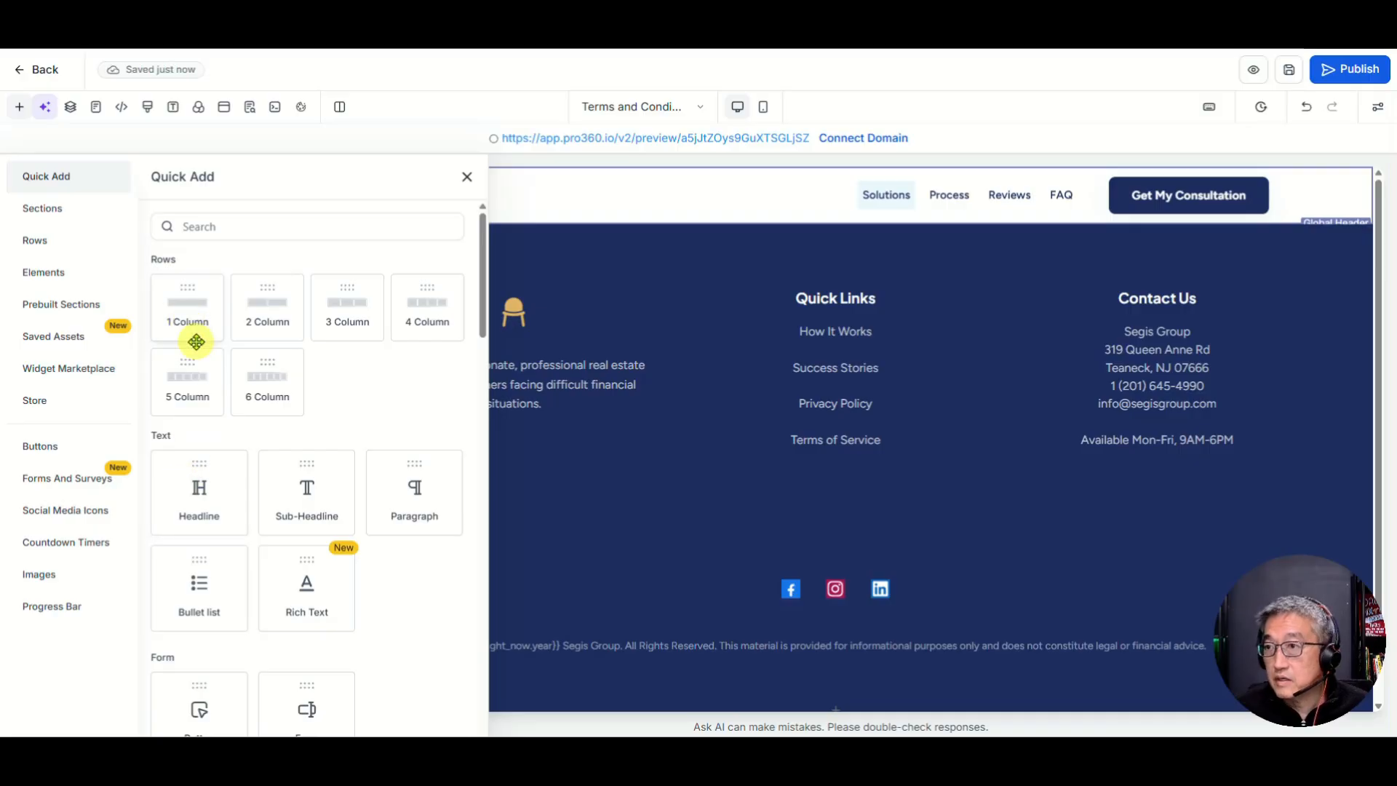
{"action": "left_click", "coordinate": [46, 211]}
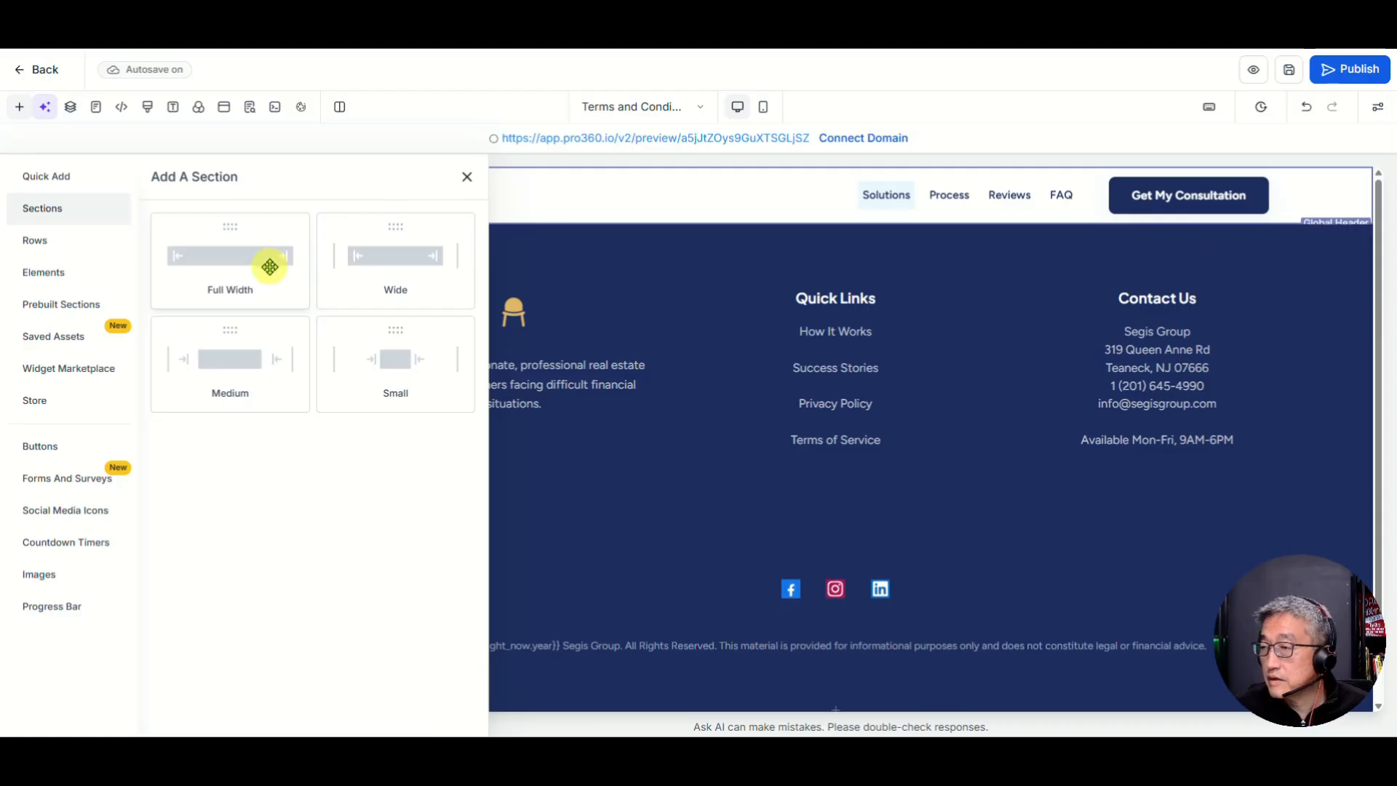
{"action": "left_click", "coordinate": [217, 264]}
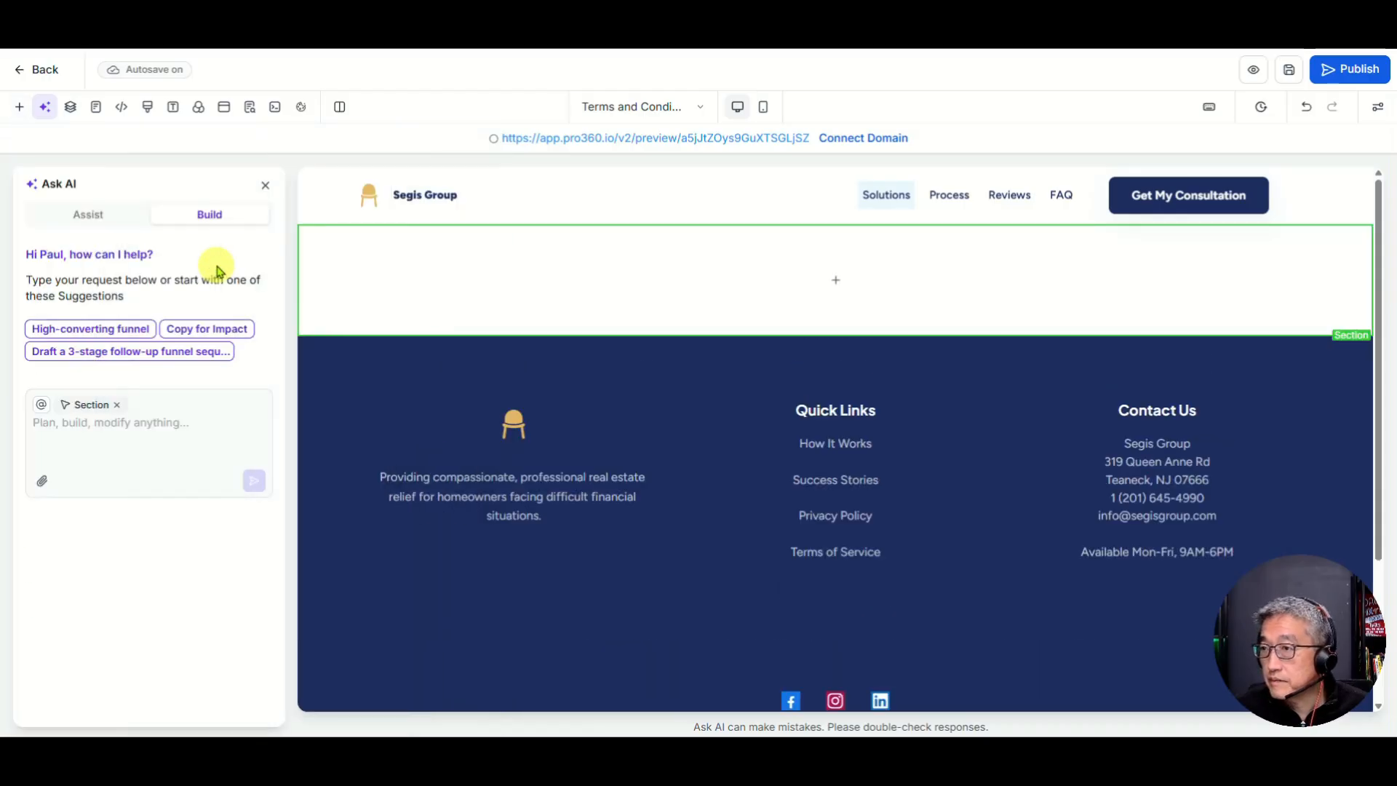
Step: Drop a Headline into the new section's column, then delete it to leave an empty row
{"action": "left_click", "coordinate": [838, 283]}
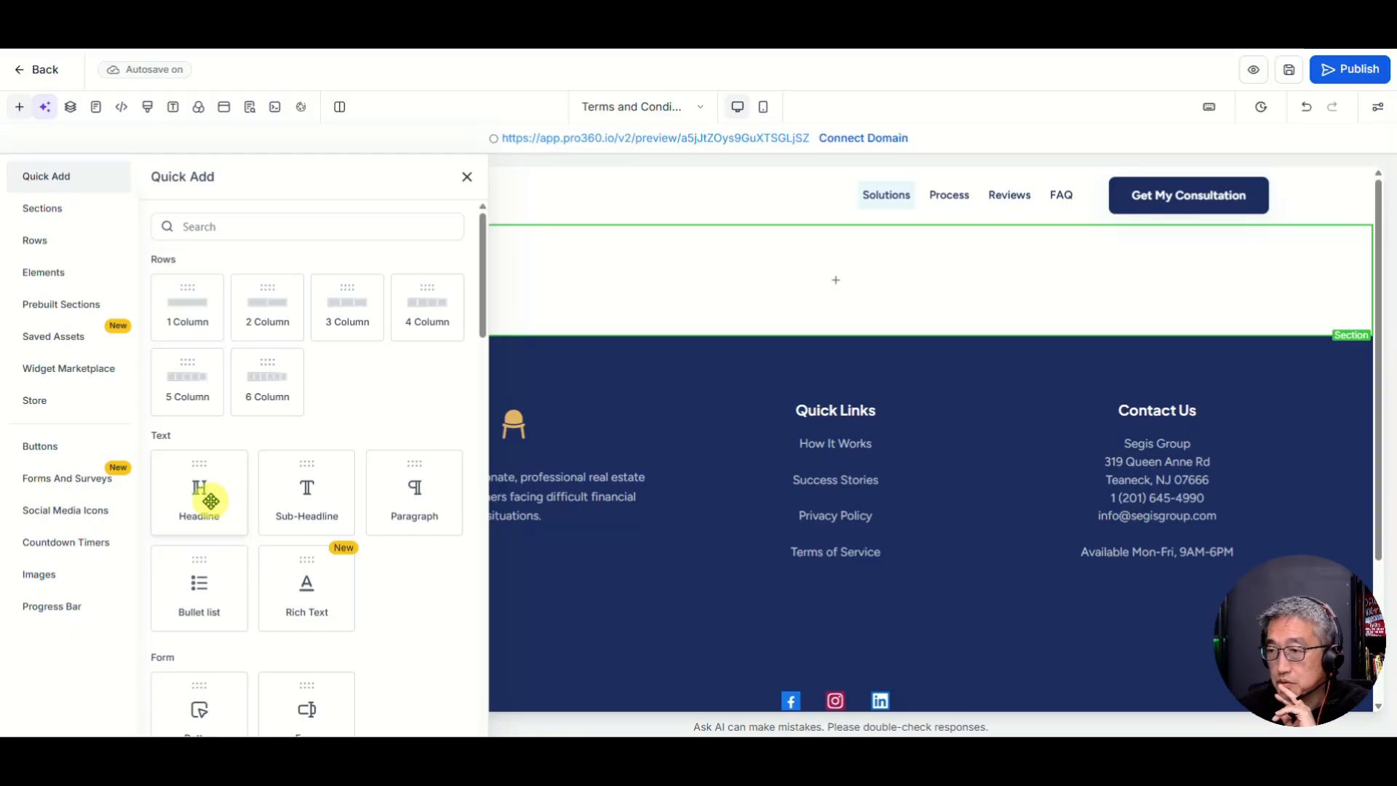
{"action": "left_click_drag", "start_coordinate": [210, 500], "coordinate": [728, 291]}
{"action": "left_click", "coordinate": [773, 281]}
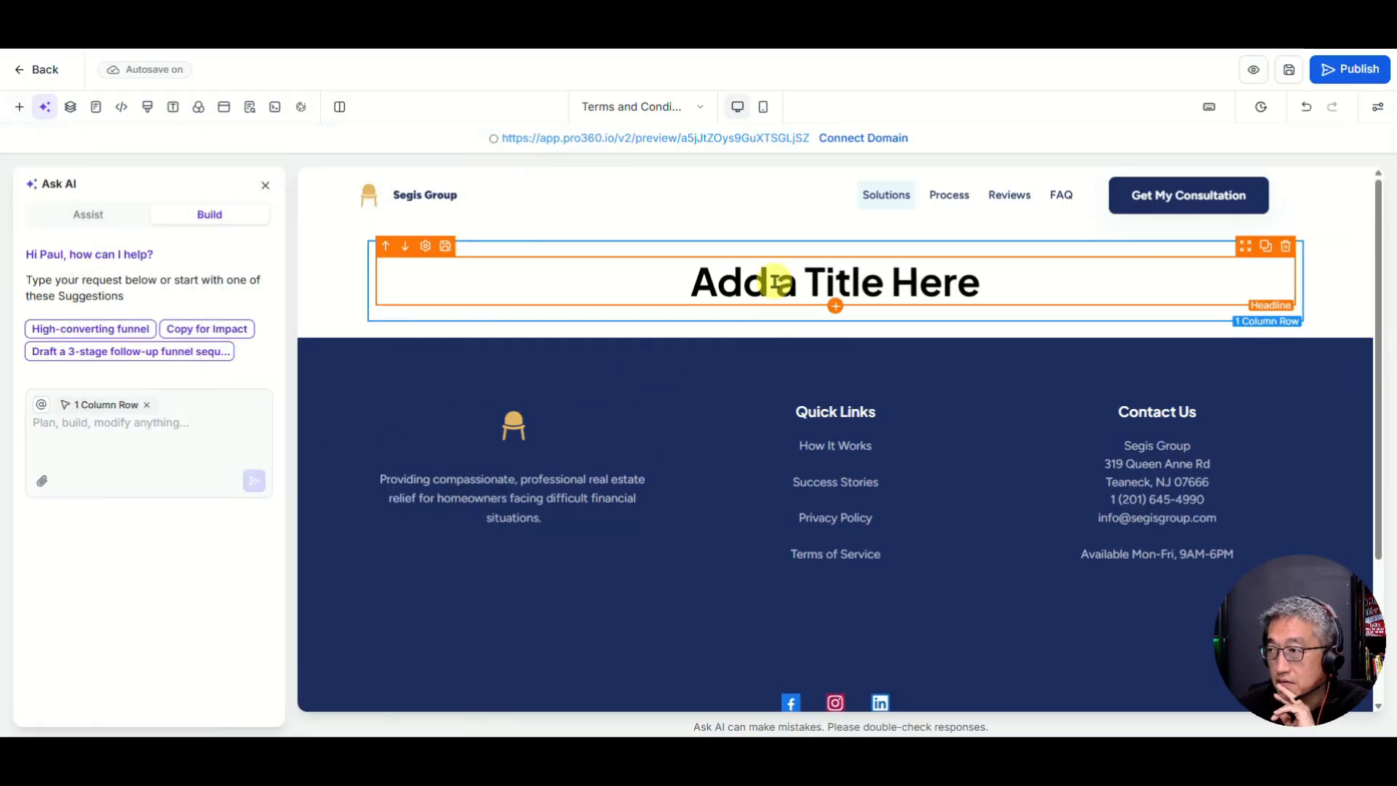
{"action": "double_click", "coordinate": [775, 283]}
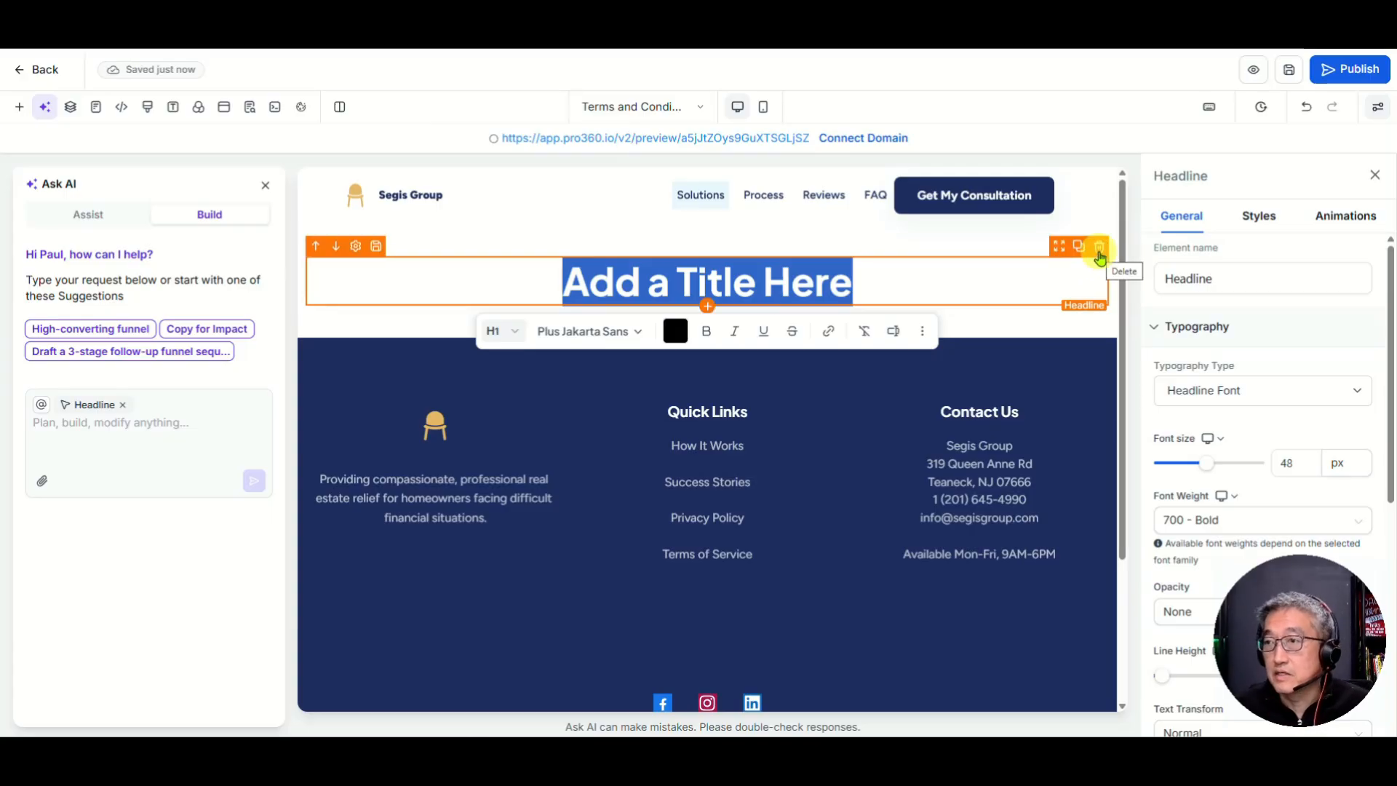
{"action": "left_click", "coordinate": [1099, 255]}
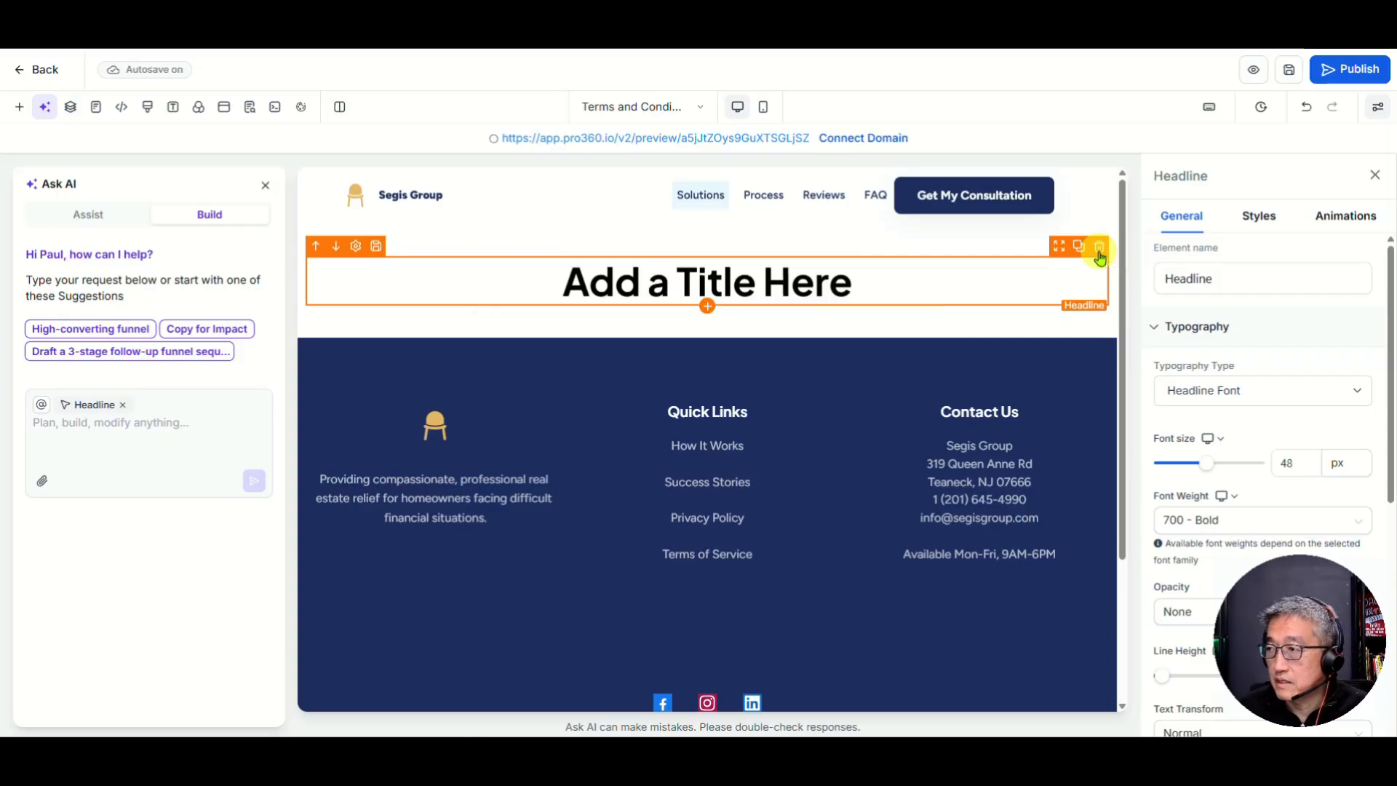
{"action": "left_click", "coordinate": [1099, 255]}
Step: Add a Rich Text block to the empty column from Quick Add
{"action": "left_click", "coordinate": [708, 293]}
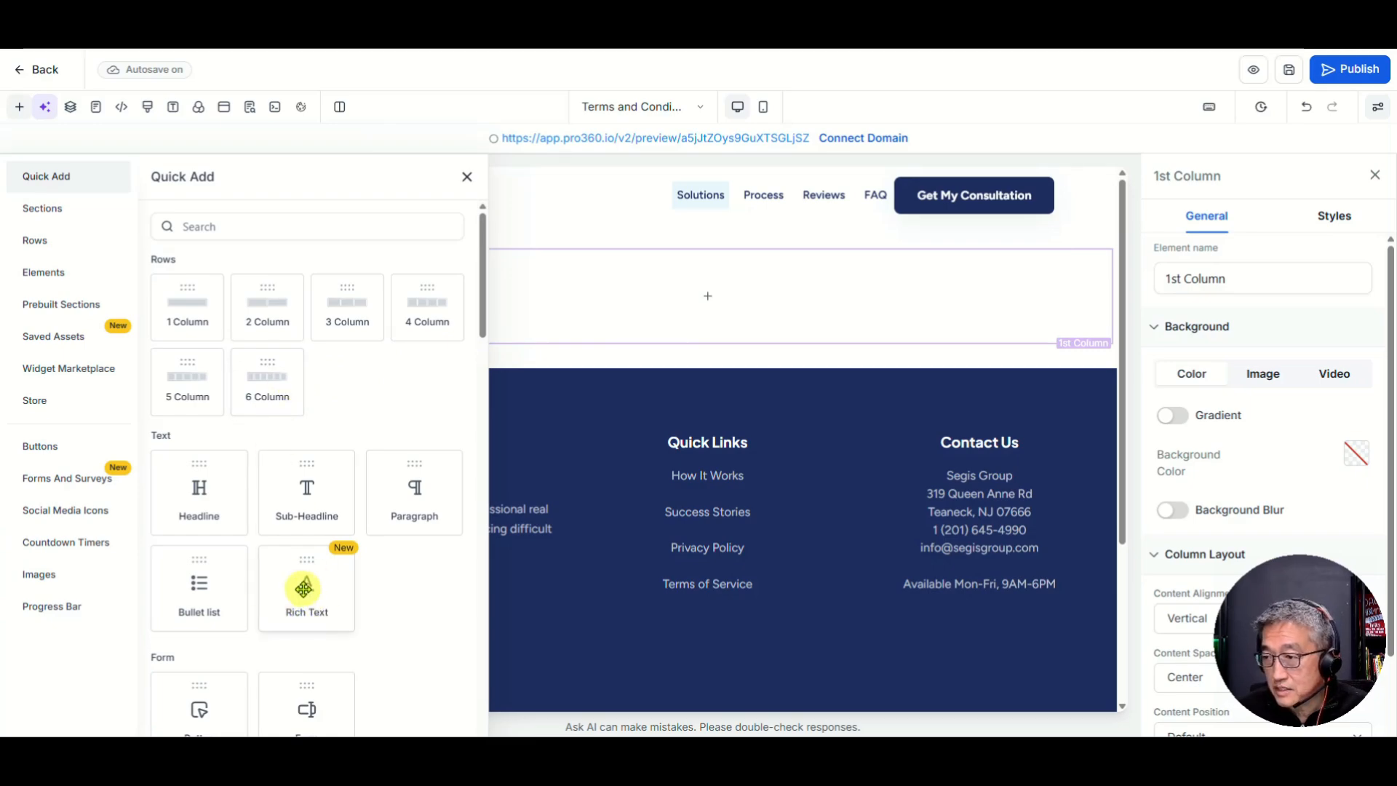
{"action": "left_click", "coordinate": [307, 592]}
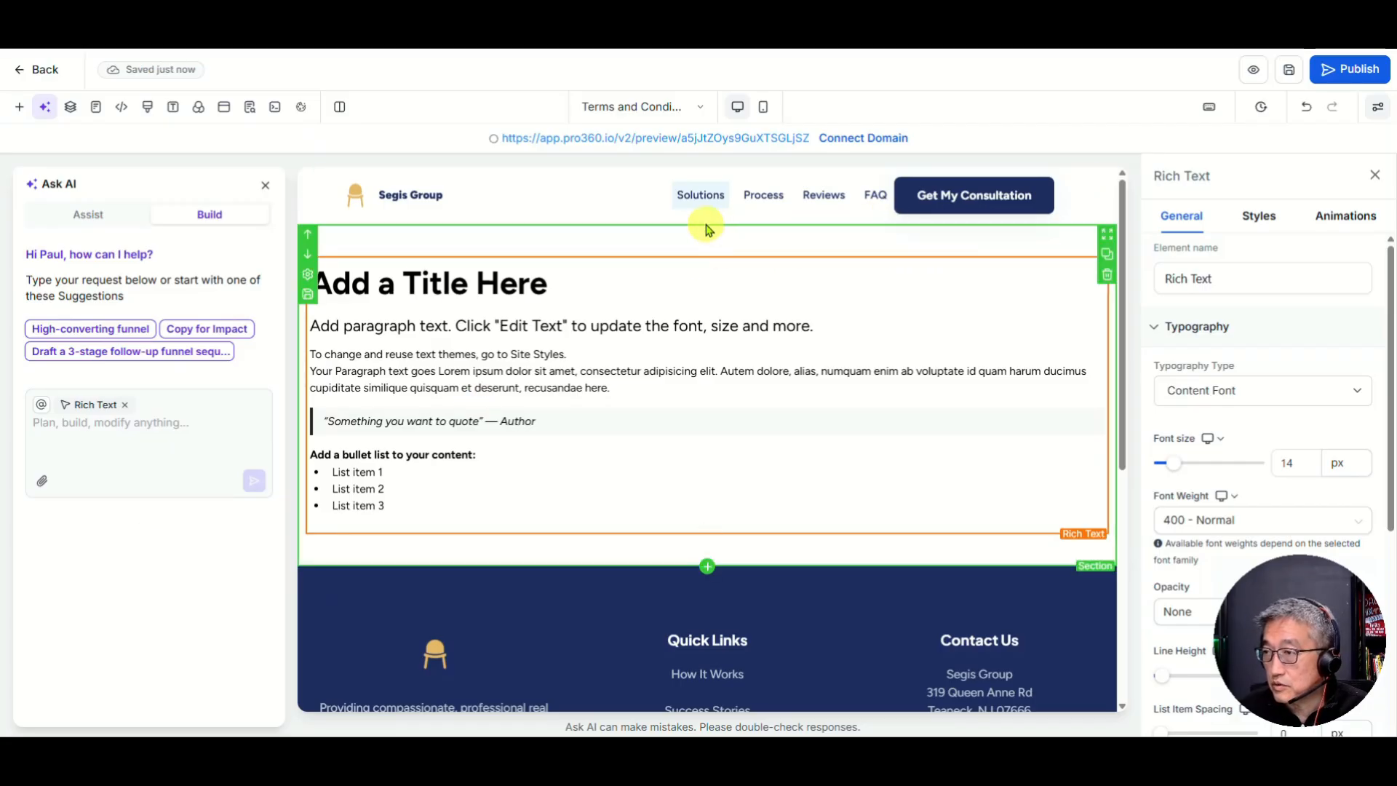
{"action": "left_click", "coordinate": [705, 566]}
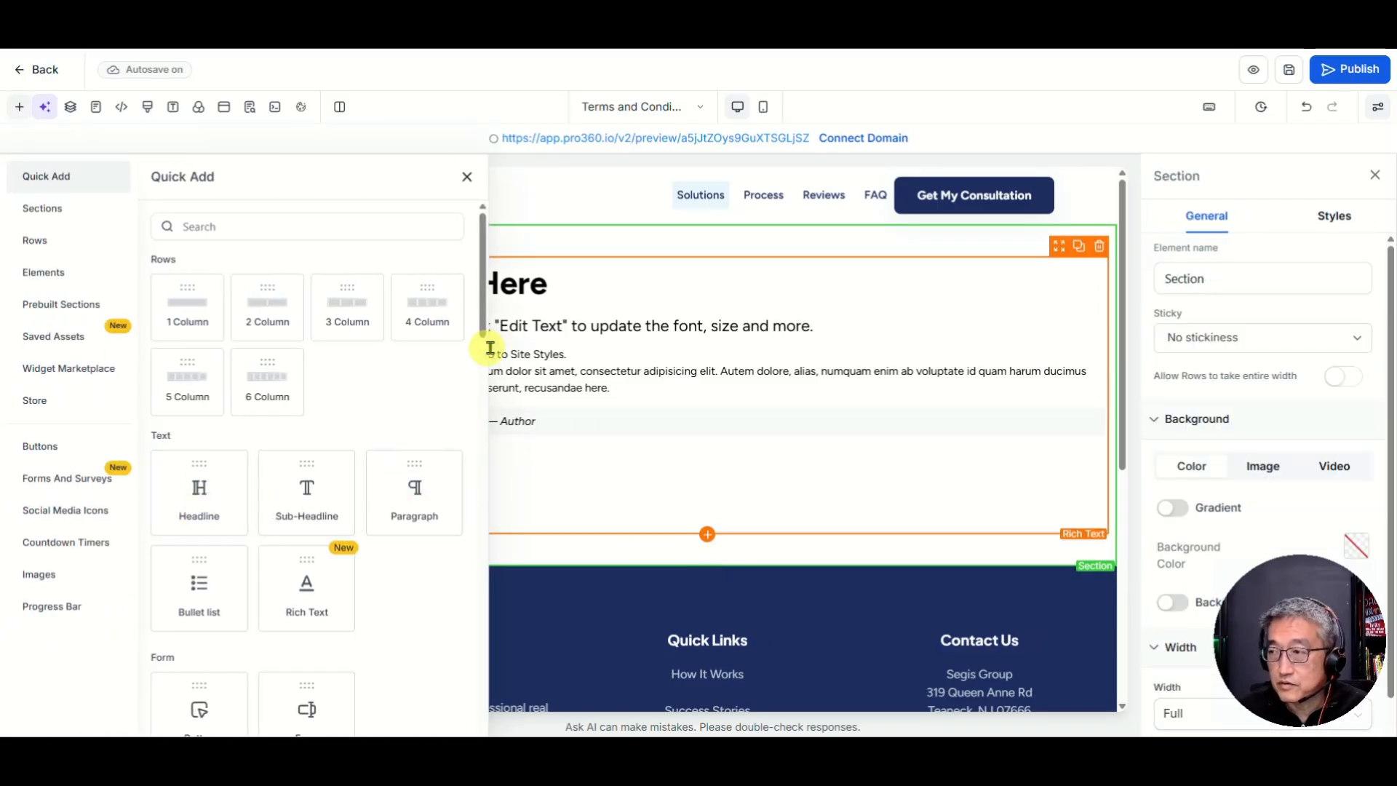
{"action": "left_click_drag", "start_coordinate": [293, 604], "coordinate": [638, 284]}
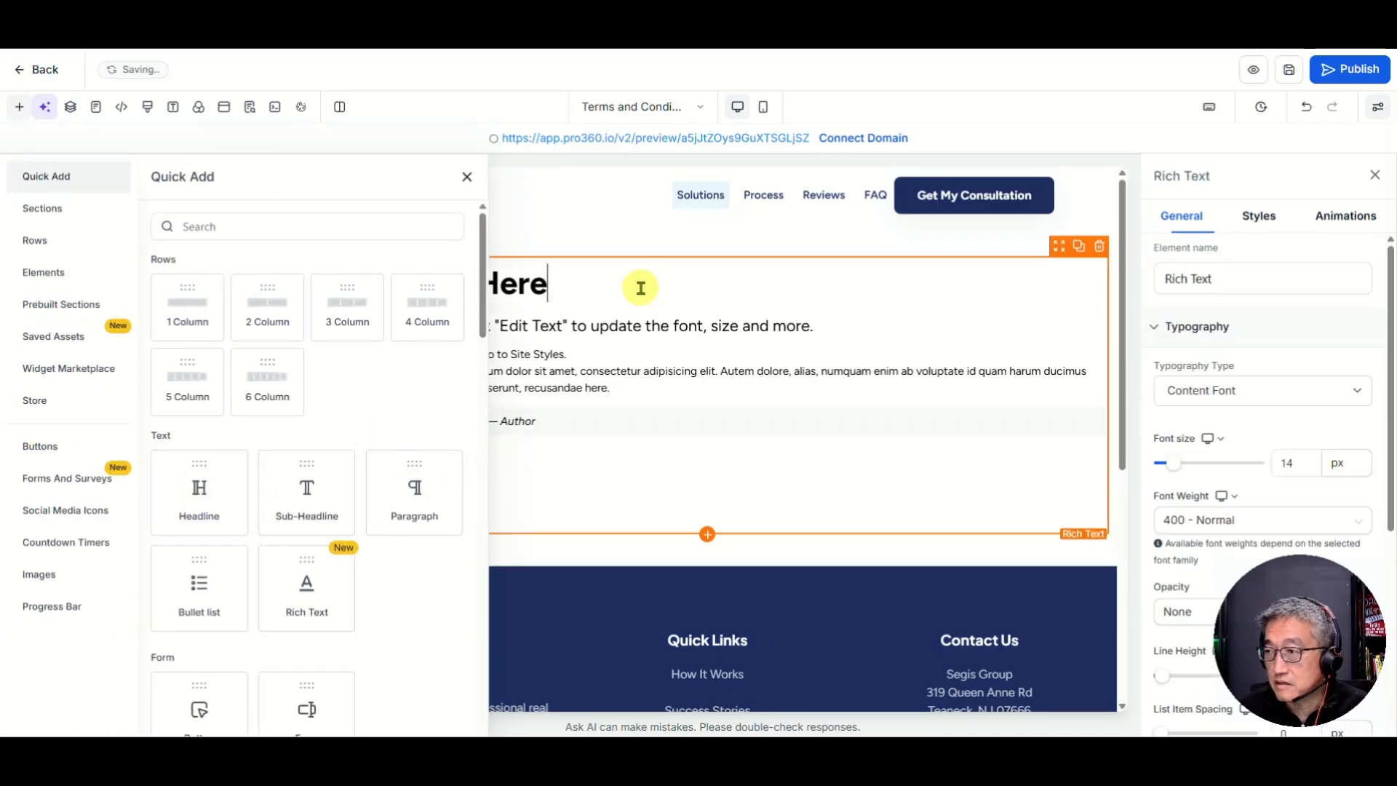
{"action": "left_click", "coordinate": [466, 177]}
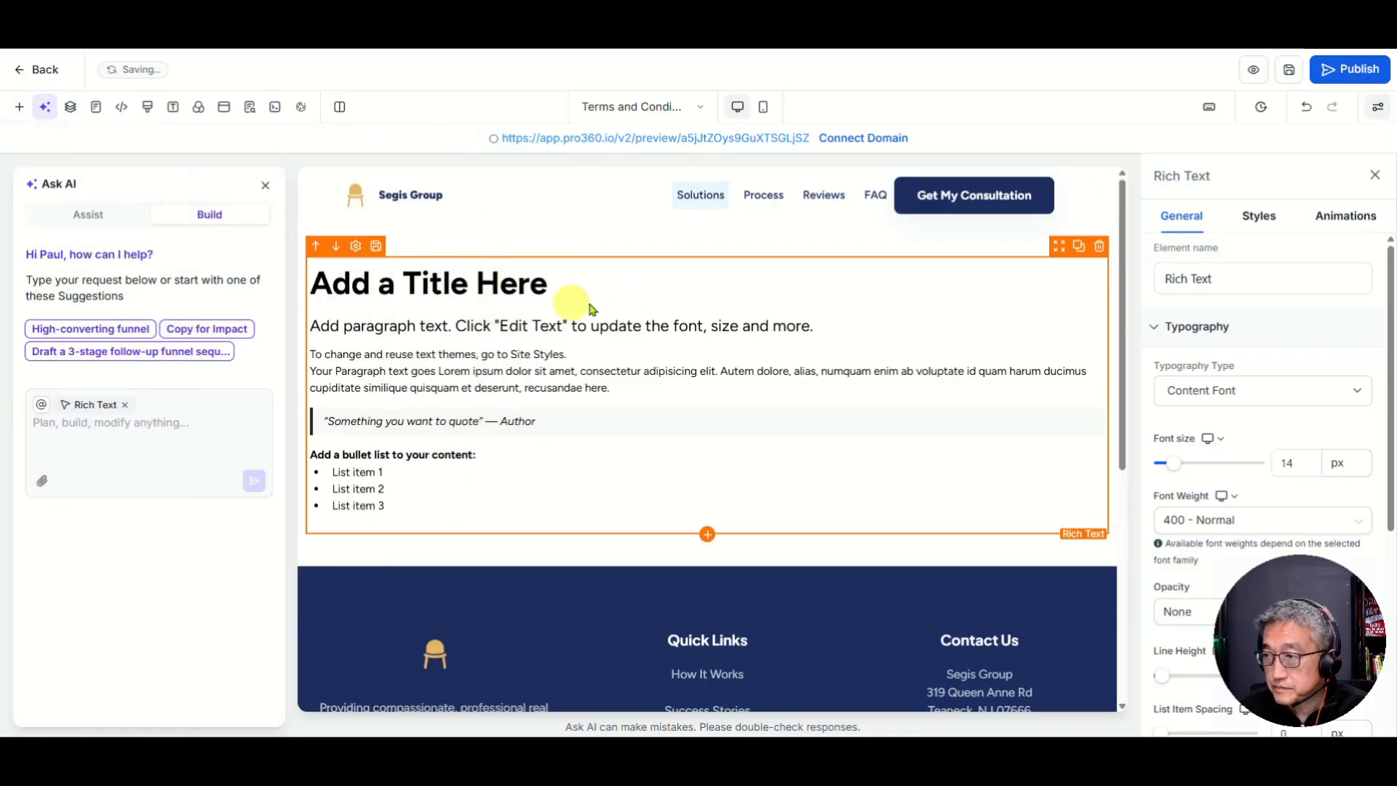
Step: Replace the 'Add a Title Here' heading with 'Terms and Condition'
{"action": "left_click", "coordinate": [561, 289]}
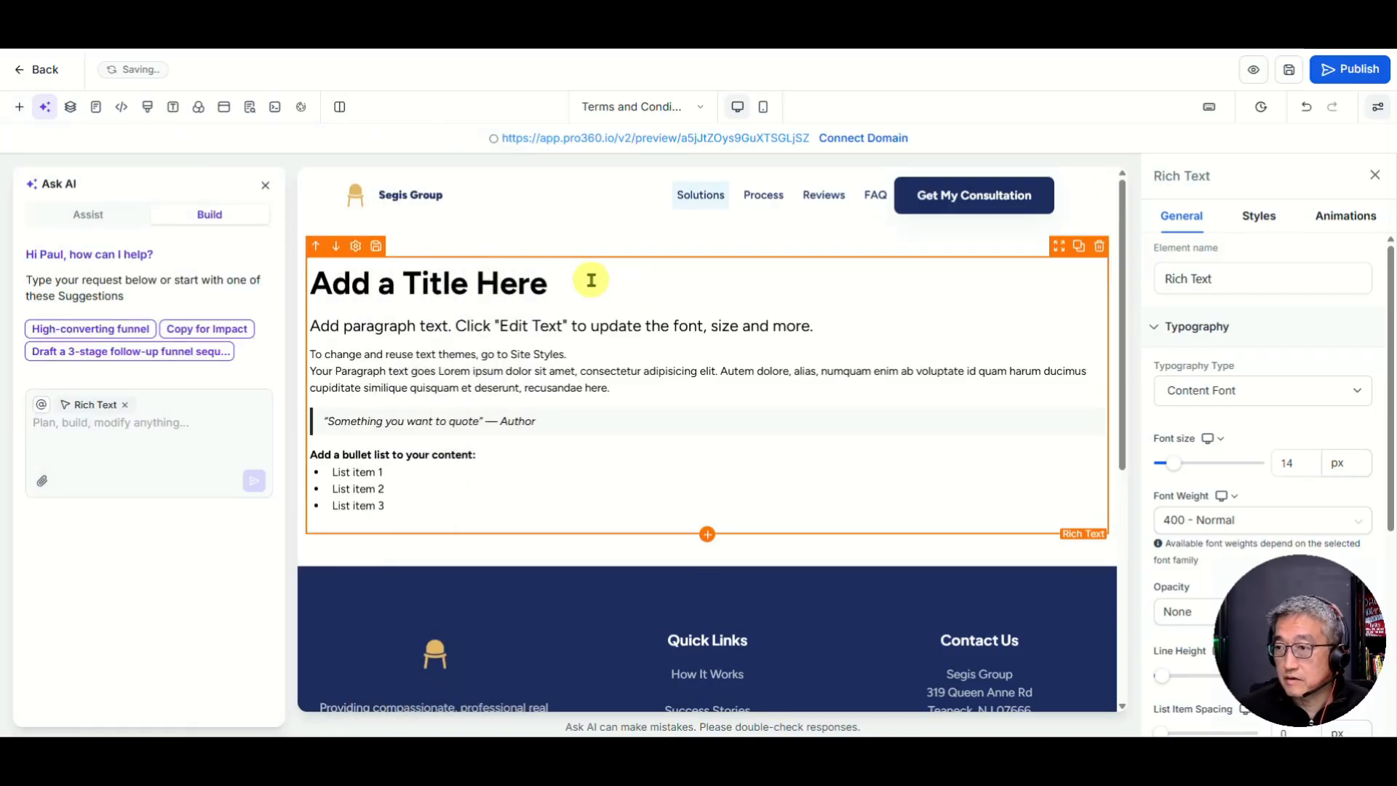
{"action": "triple_click", "coordinate": [591, 280]}
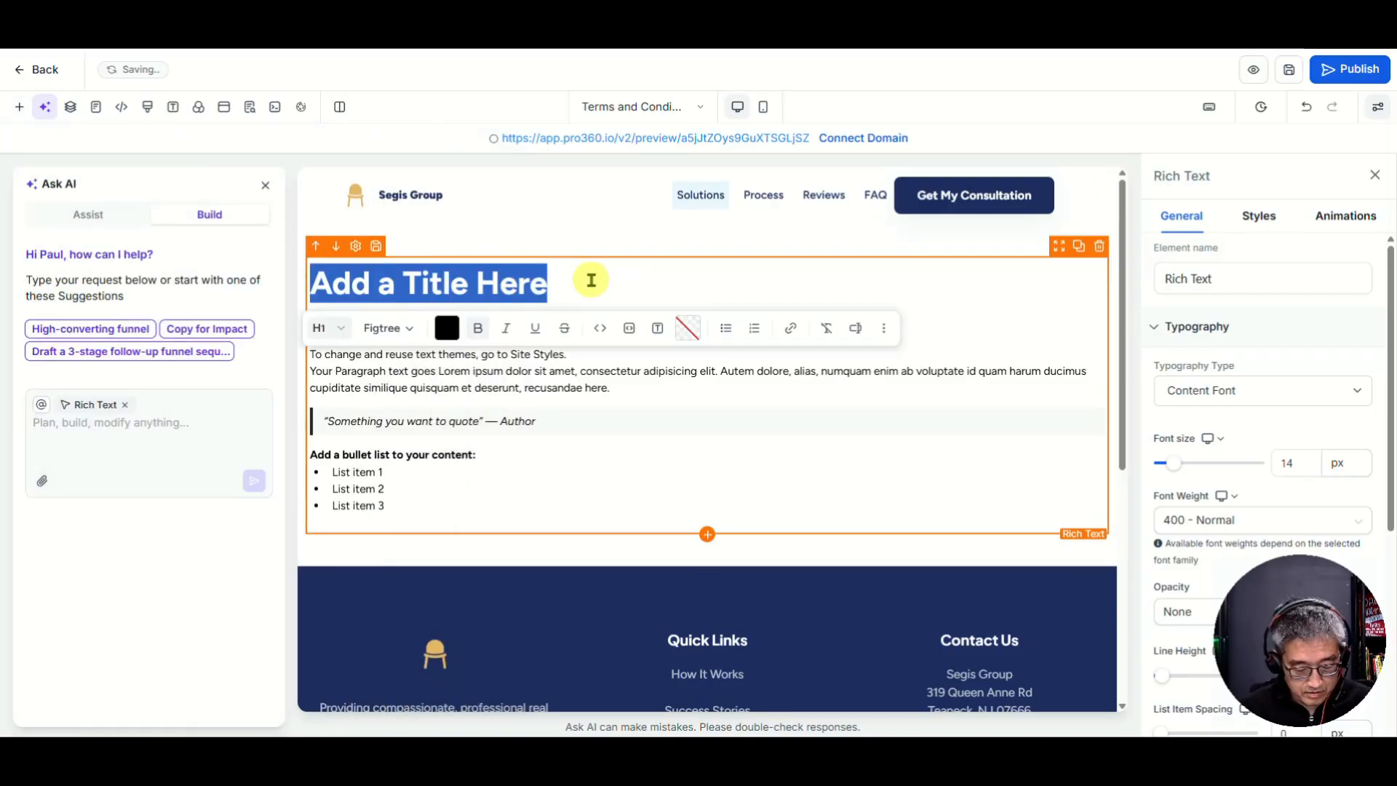
{"action": "type", "text": "Terms and "}
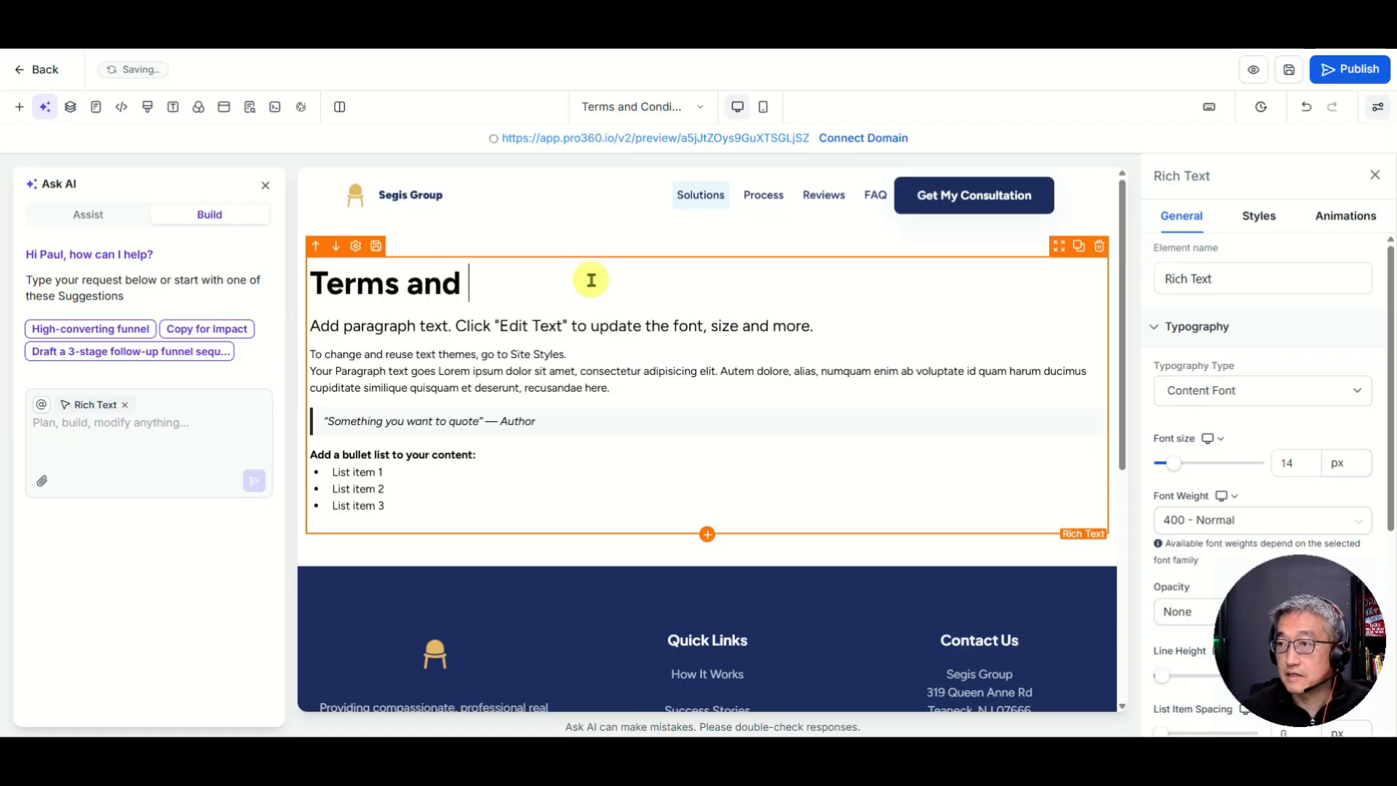
{"action": "type", "text": "Condition"}
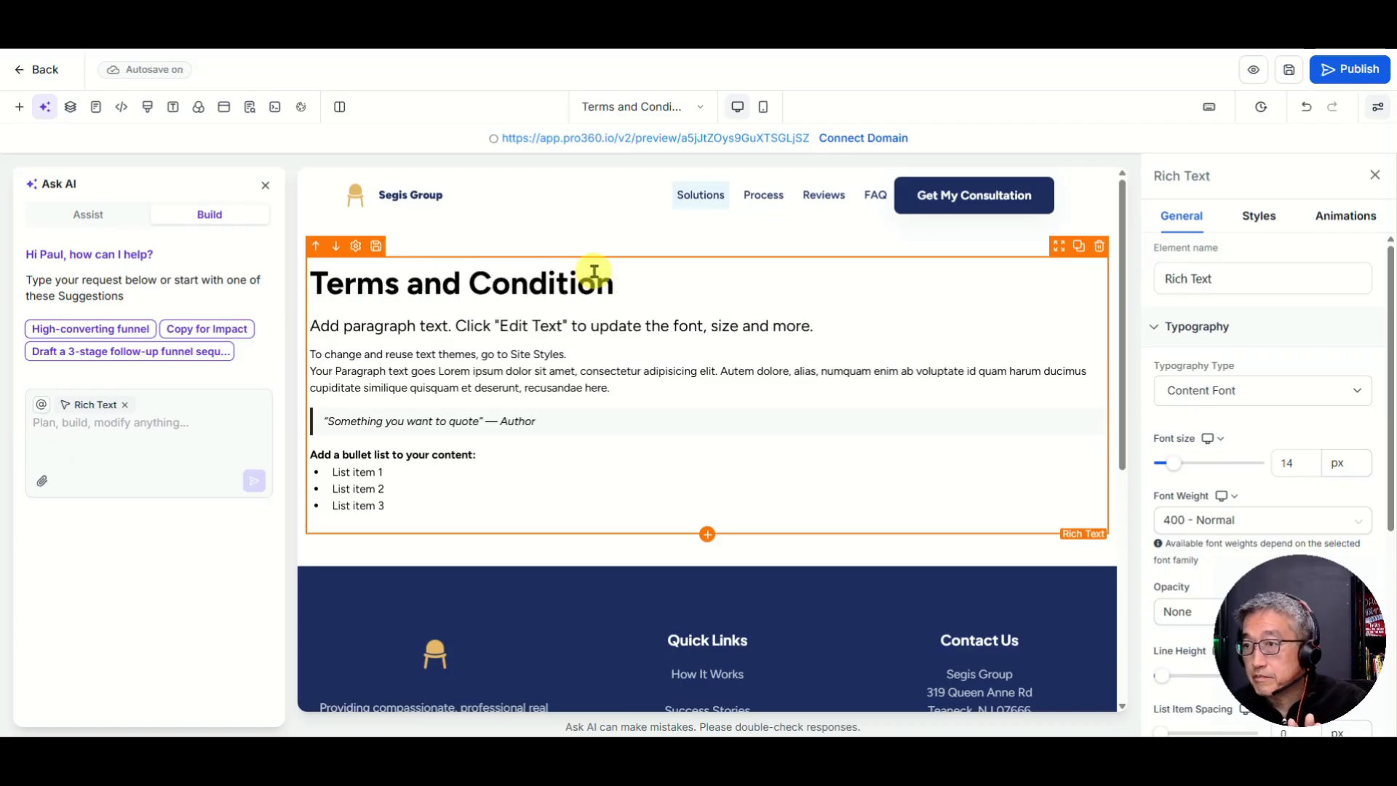
{"action": "scroll", "coordinate": [1309, 528], "scroll_direction": "down", "scroll_amount": 2}
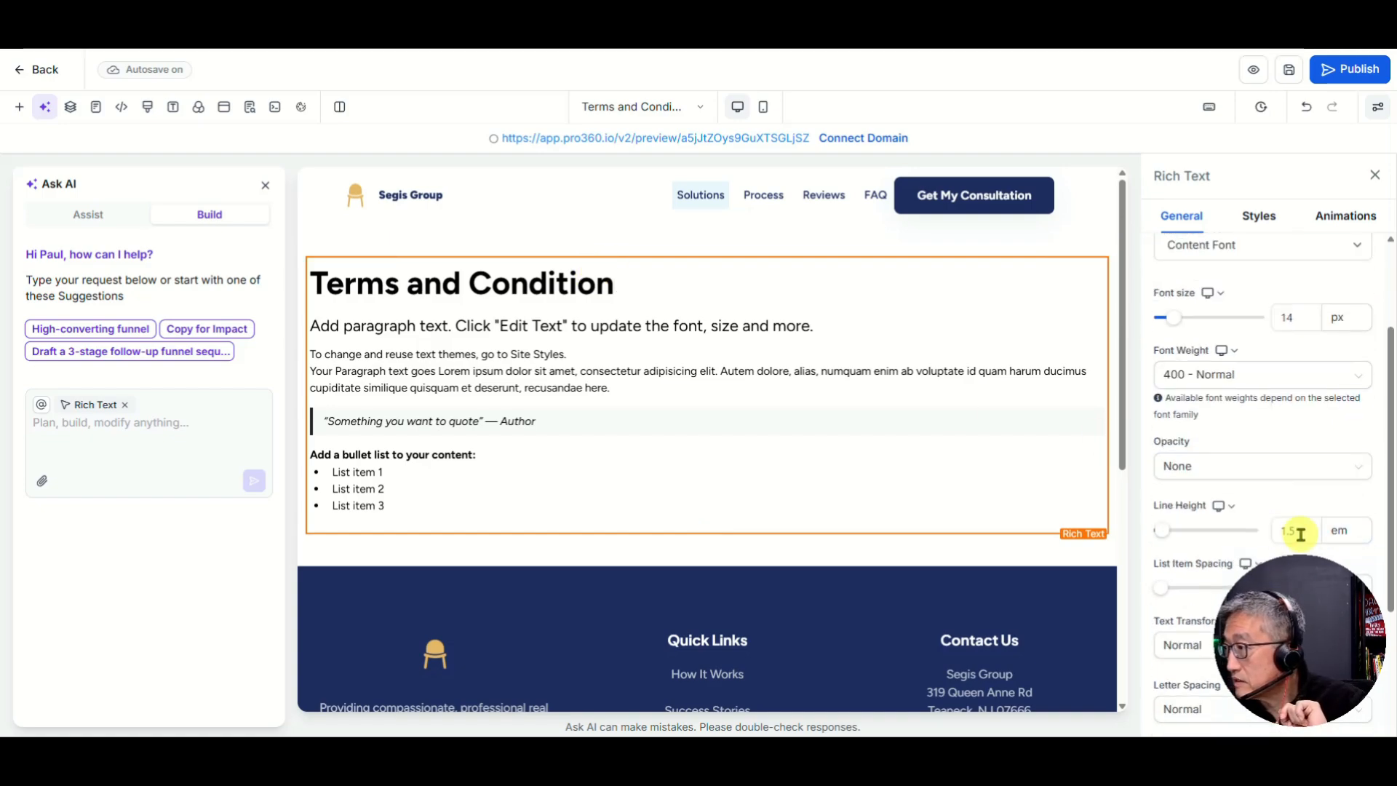
{"action": "left_click_drag", "start_coordinate": [1302, 615], "coordinate": [99, 614]}
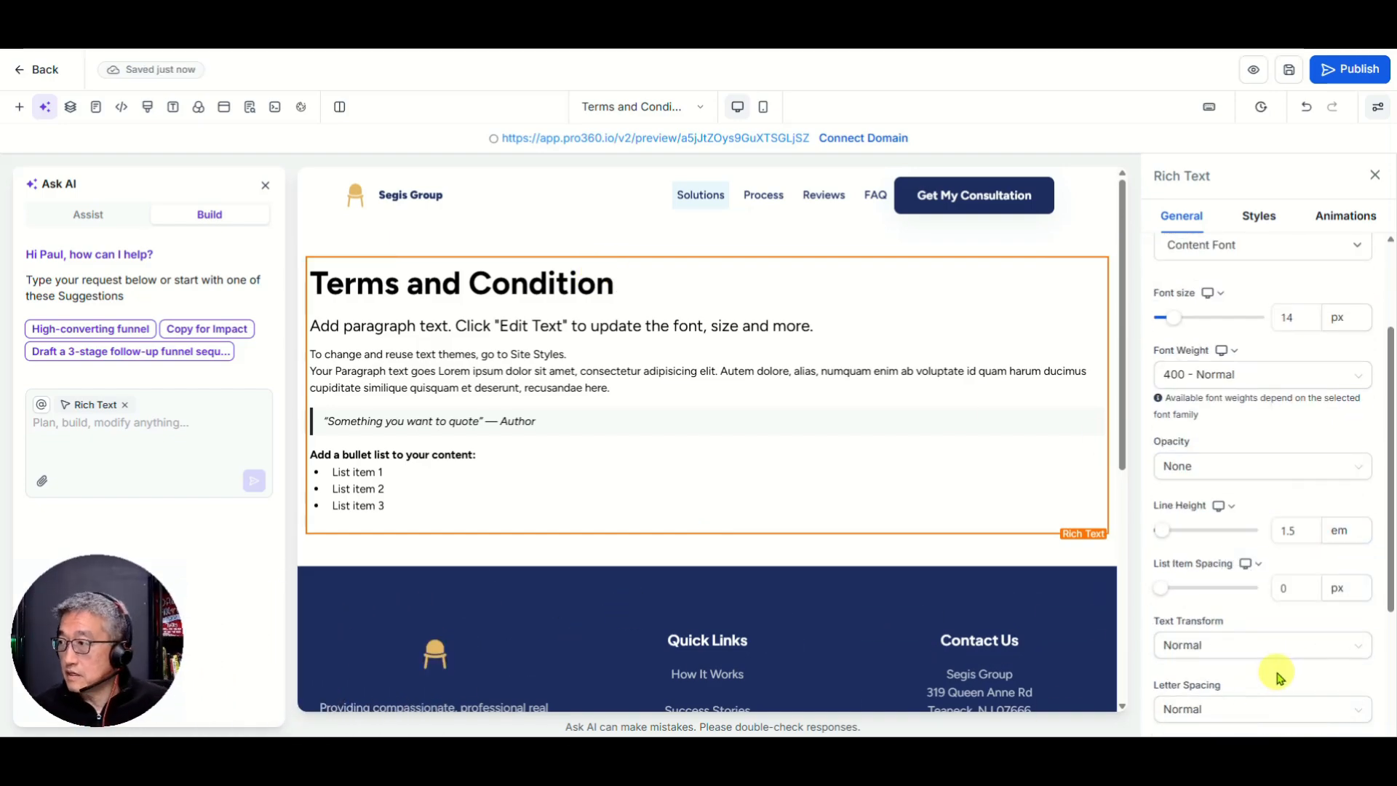
Step: Set the rich text block's Text Align to centre in its Styles settings
{"action": "scroll", "coordinate": [1278, 494], "scroll_direction": "down", "scroll_amount": 3}
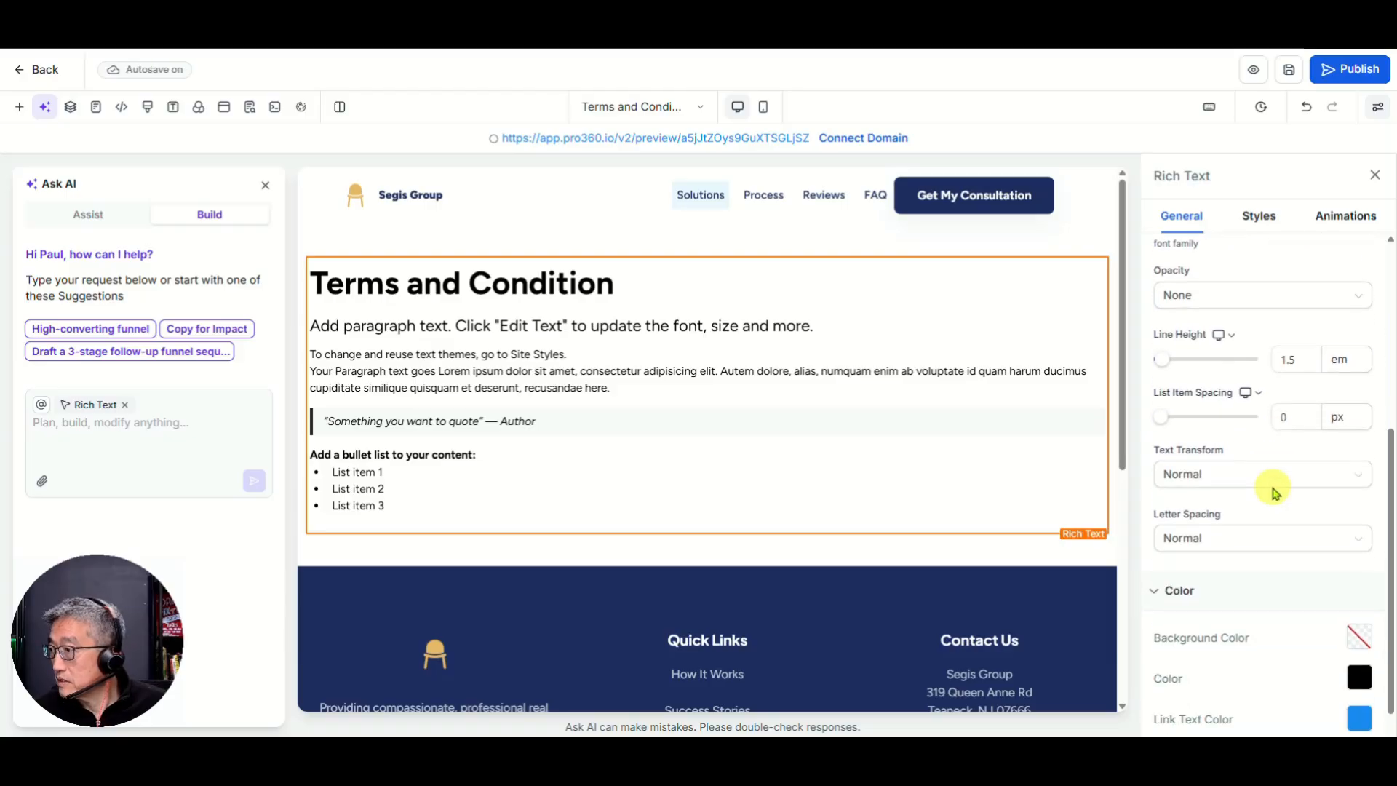
{"action": "scroll", "coordinate": [1272, 474], "scroll_direction": "up", "scroll_amount": 3}
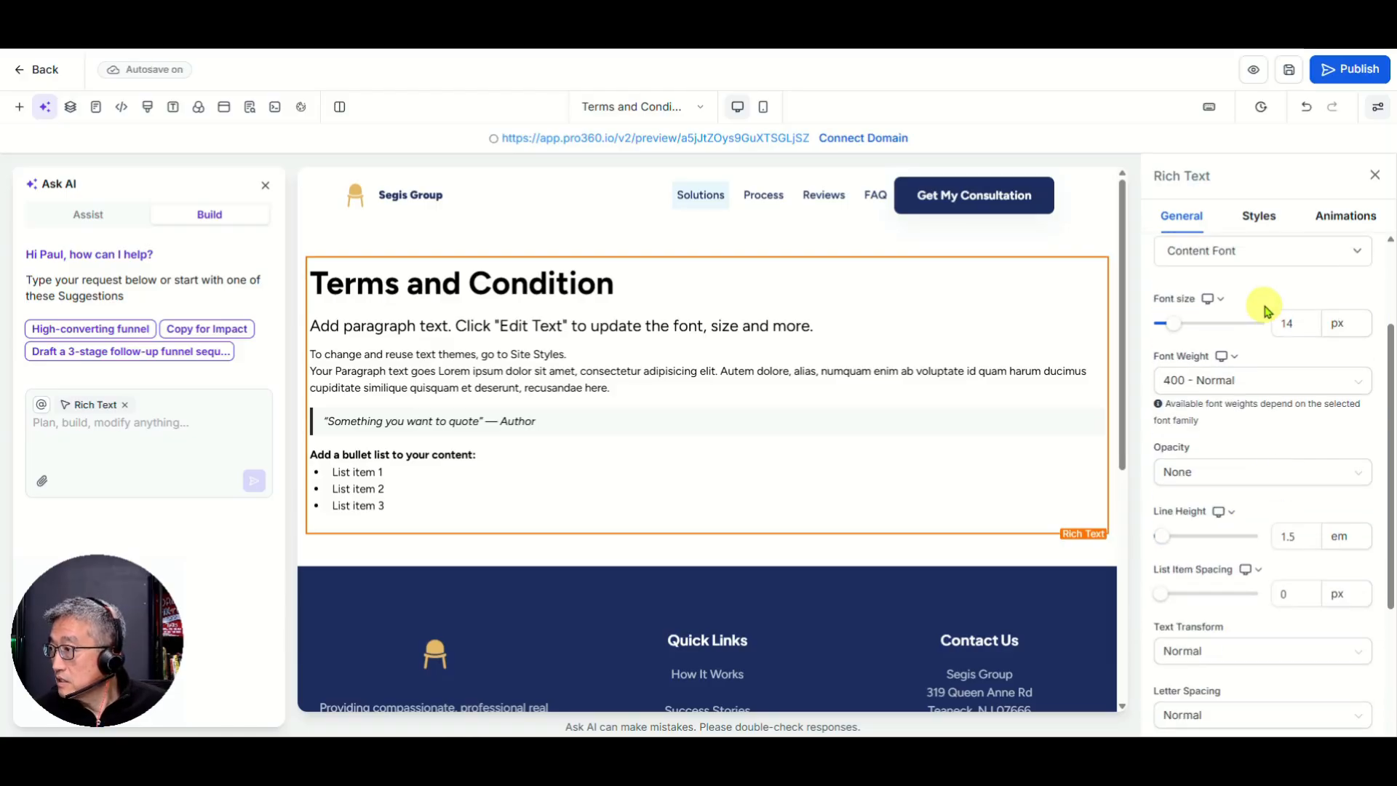
{"action": "scroll", "coordinate": [1266, 311], "scroll_direction": "up", "scroll_amount": 2}
{"action": "left_click", "coordinate": [1260, 216]}
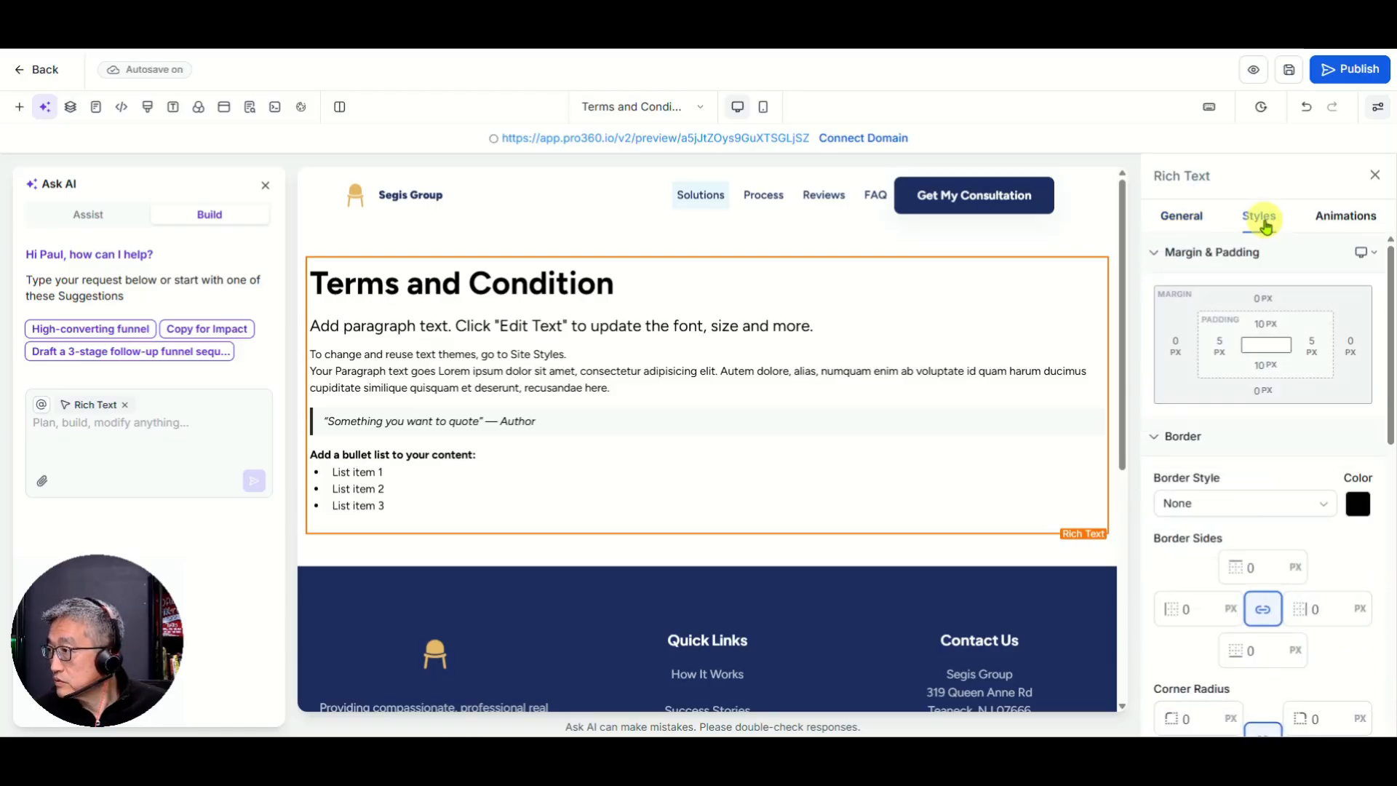
{"action": "scroll", "coordinate": [1281, 446], "scroll_direction": "down", "scroll_amount": 3}
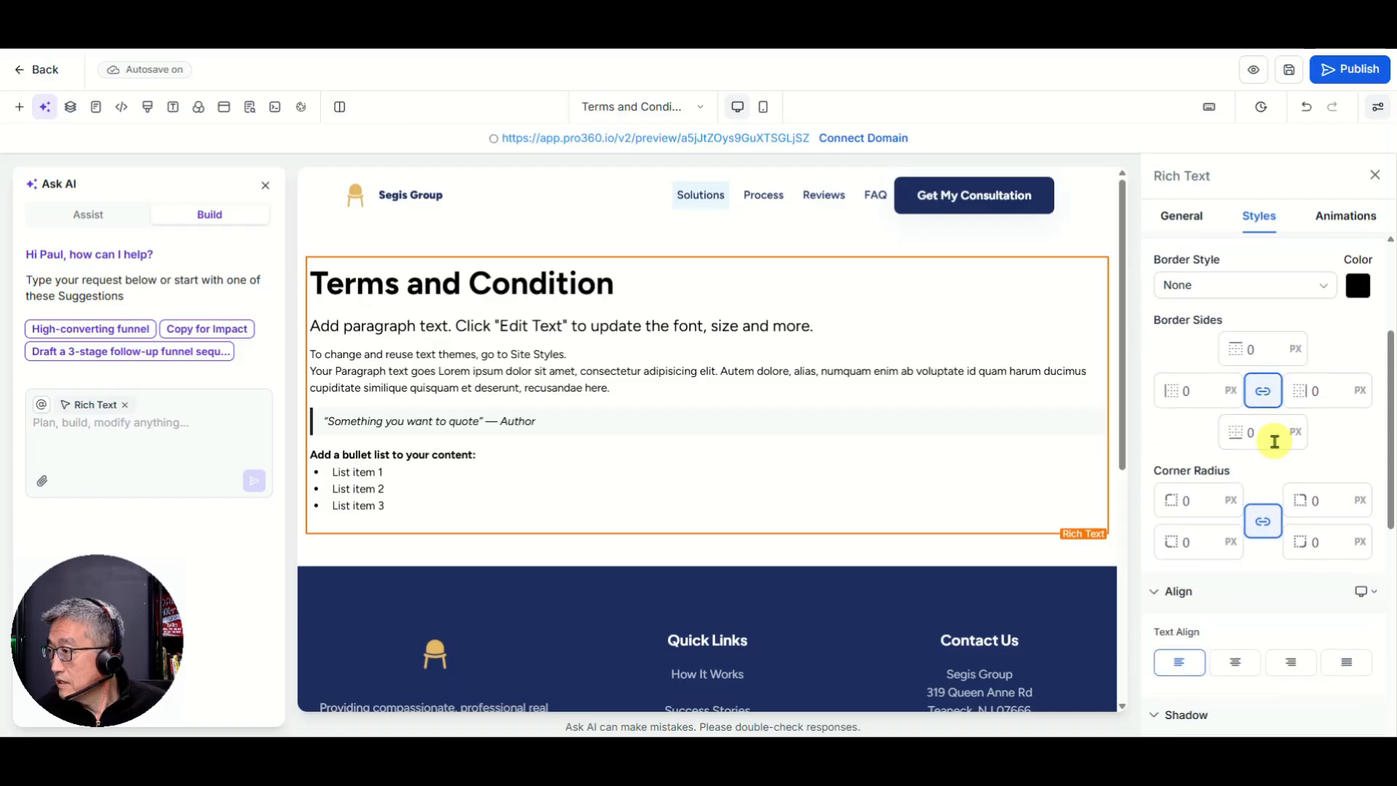
{"action": "left_click", "coordinate": [1234, 664]}
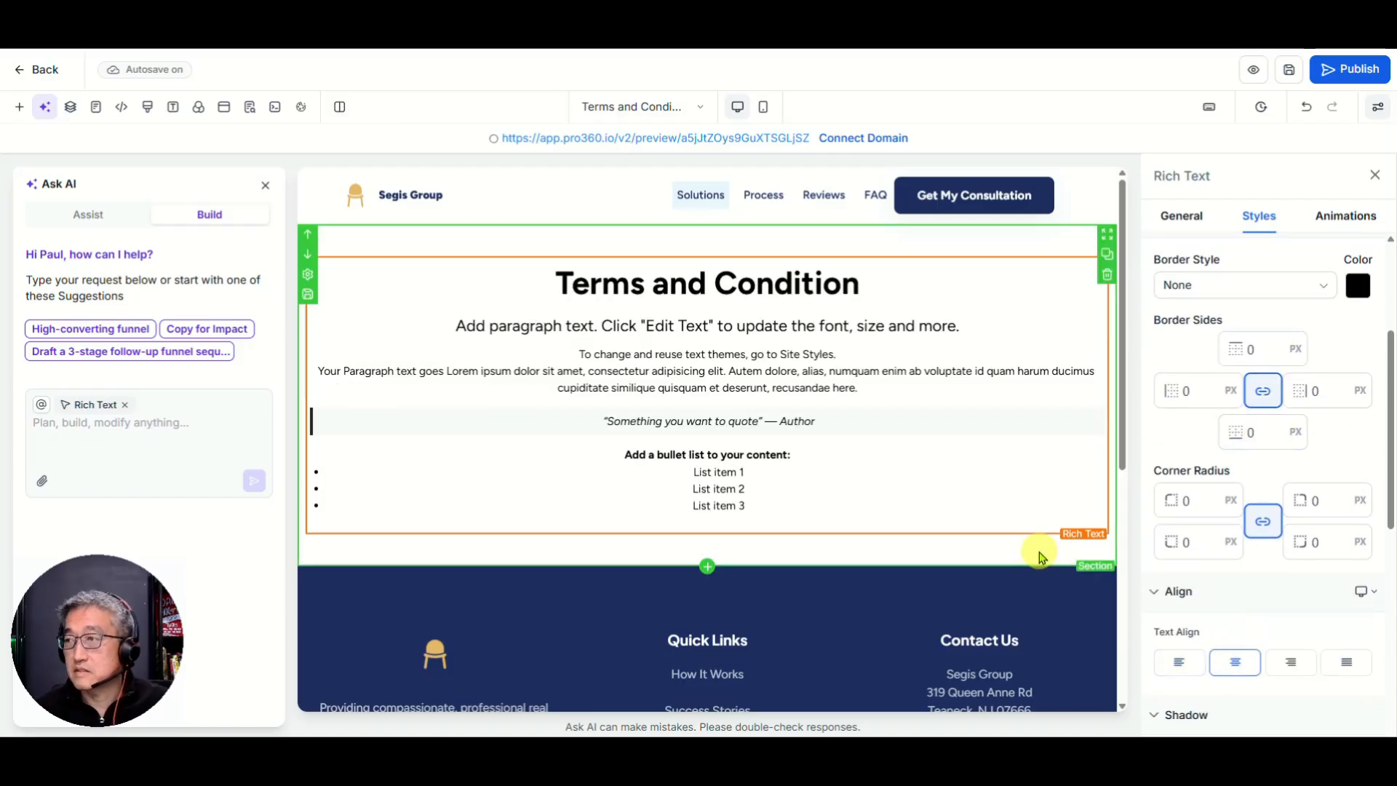
{"action": "left_click", "coordinate": [1168, 662]}
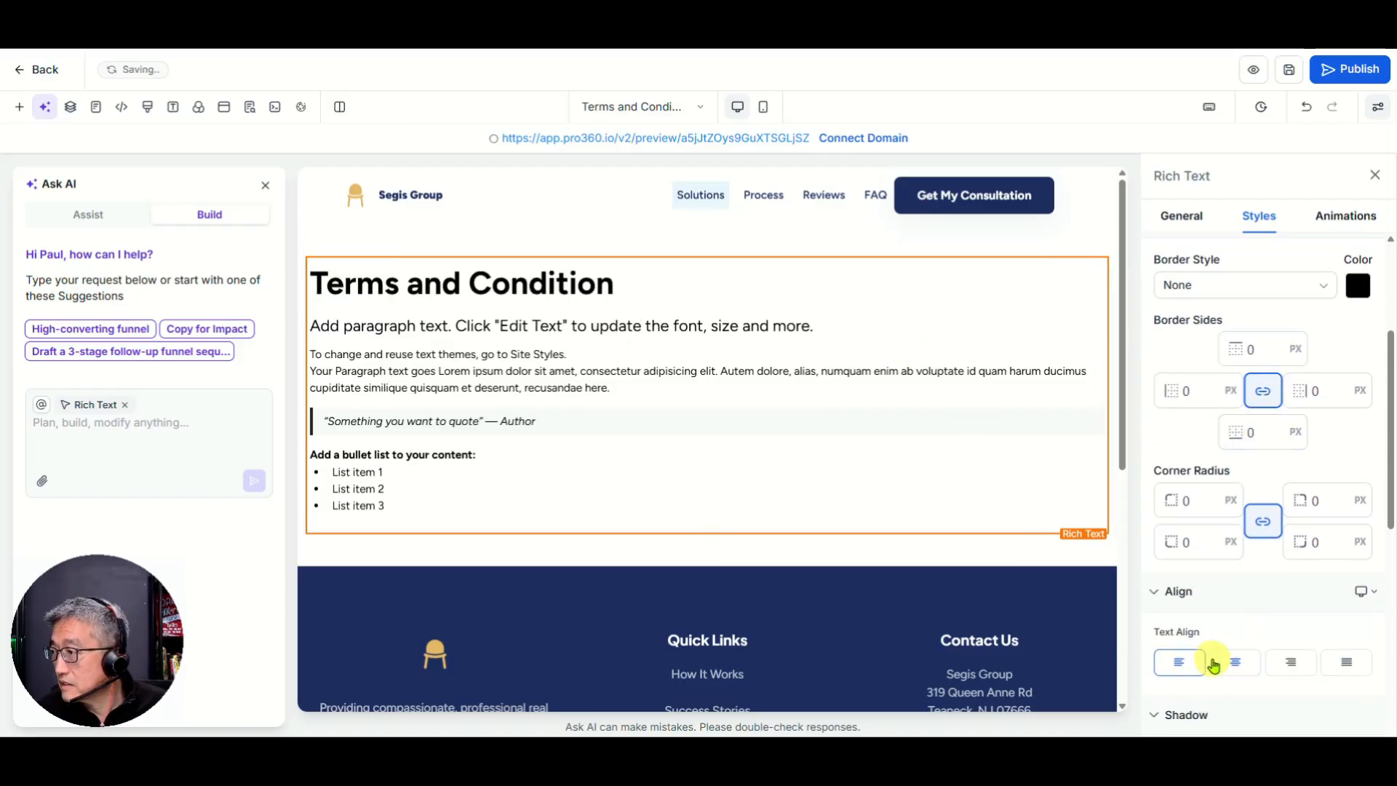
{"action": "left_click", "coordinate": [1235, 665]}
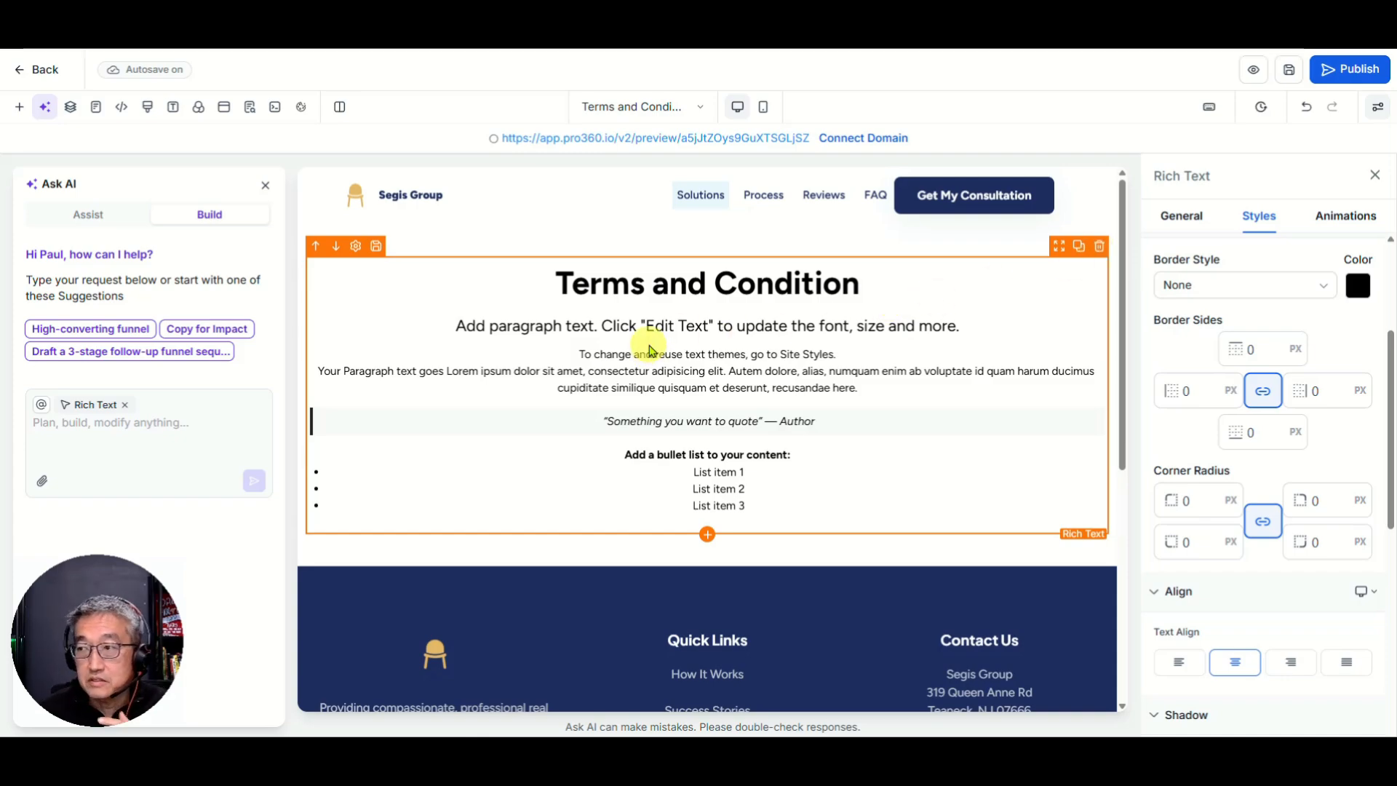
Step: Delete the Rich Text block and add a Headline reading 'Terms and Condition' in its place
{"action": "left_click", "coordinate": [1100, 247]}
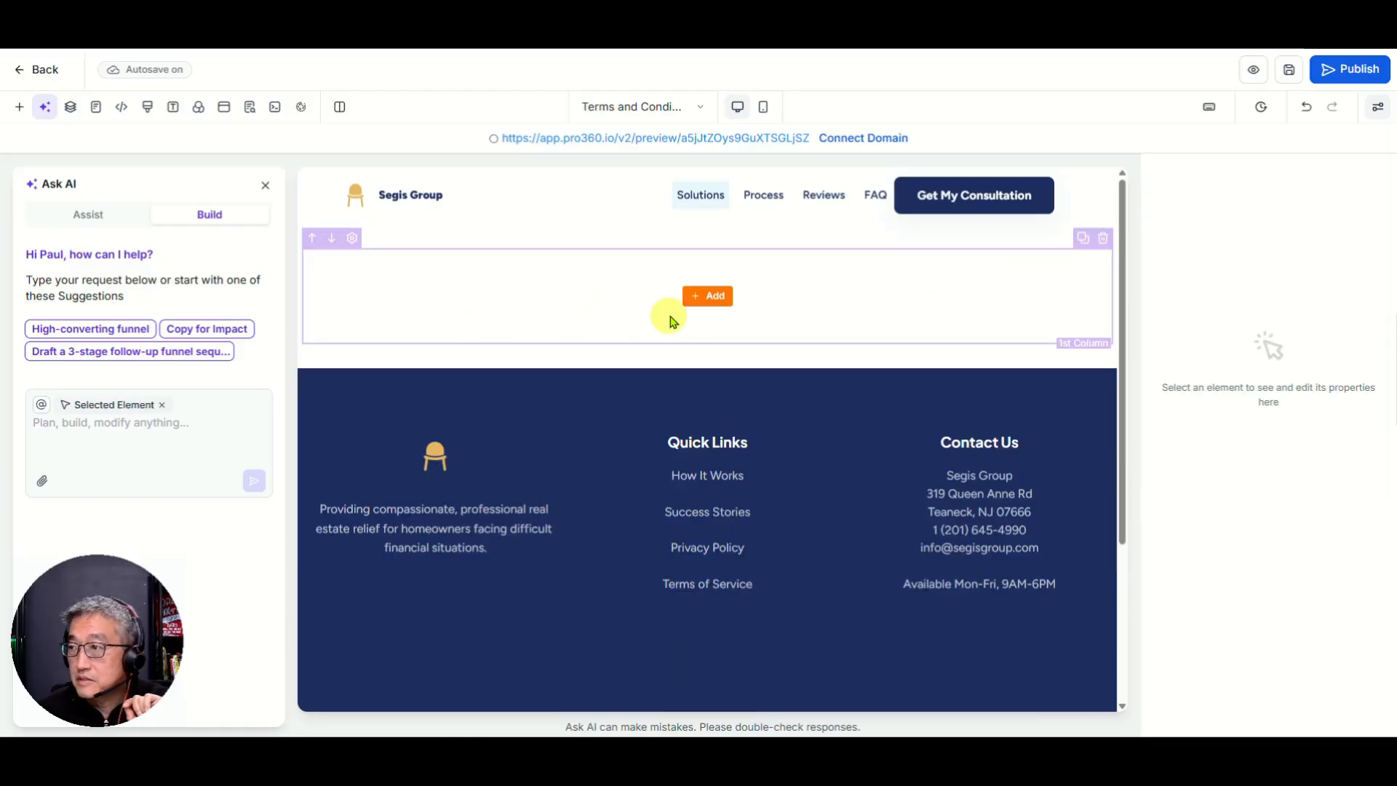
{"action": "left_click", "coordinate": [707, 300]}
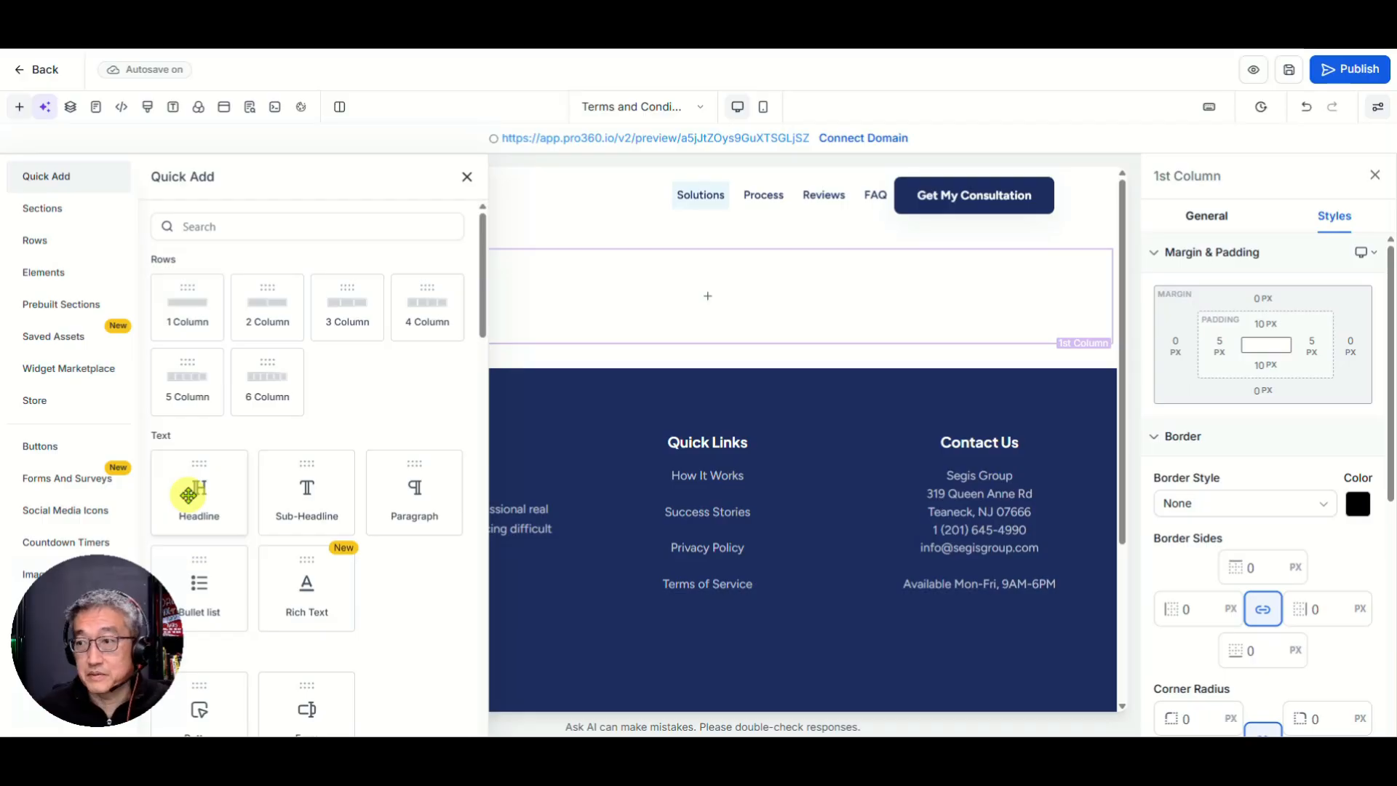
{"action": "left_click", "coordinate": [240, 499]}
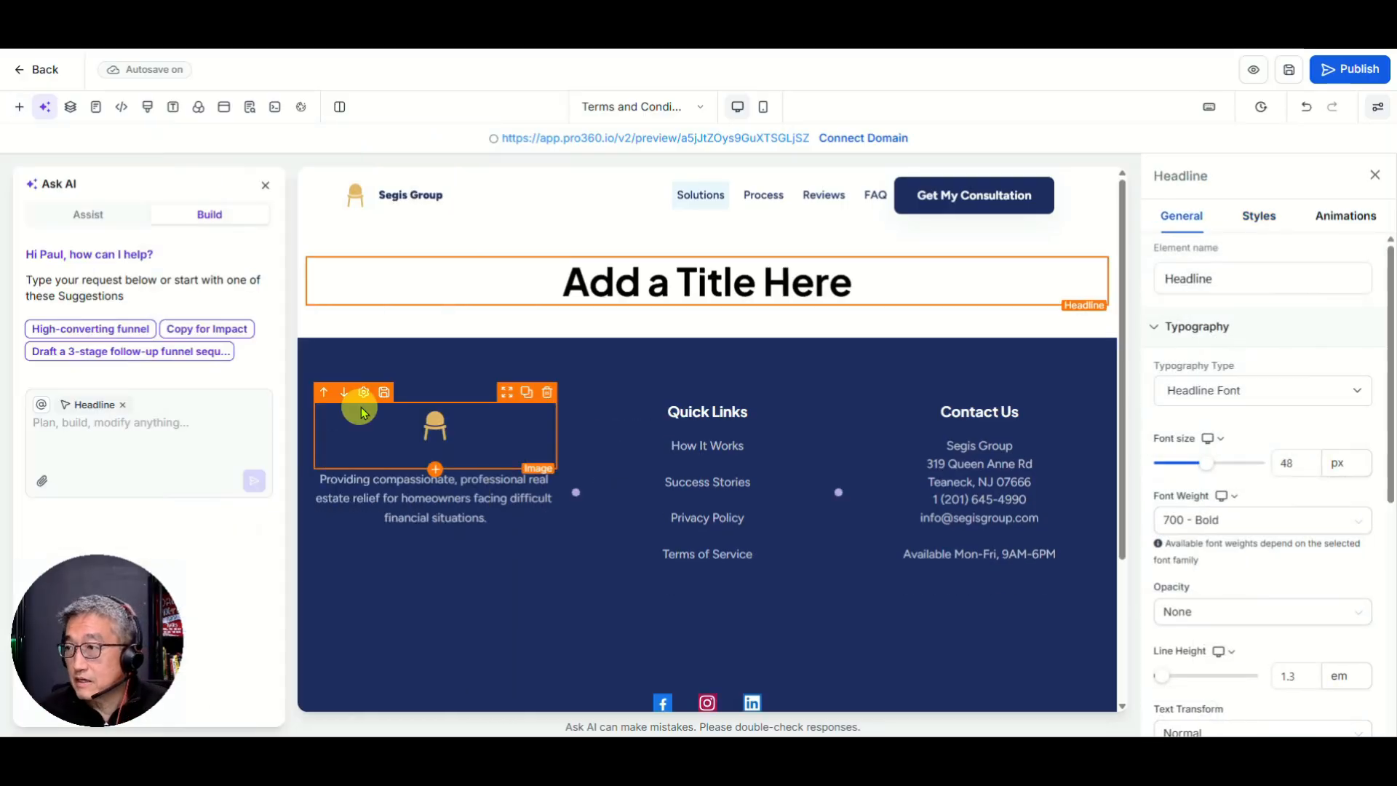
{"action": "double_click", "coordinate": [714, 286]}
{"action": "triple_click", "coordinate": [714, 286]}
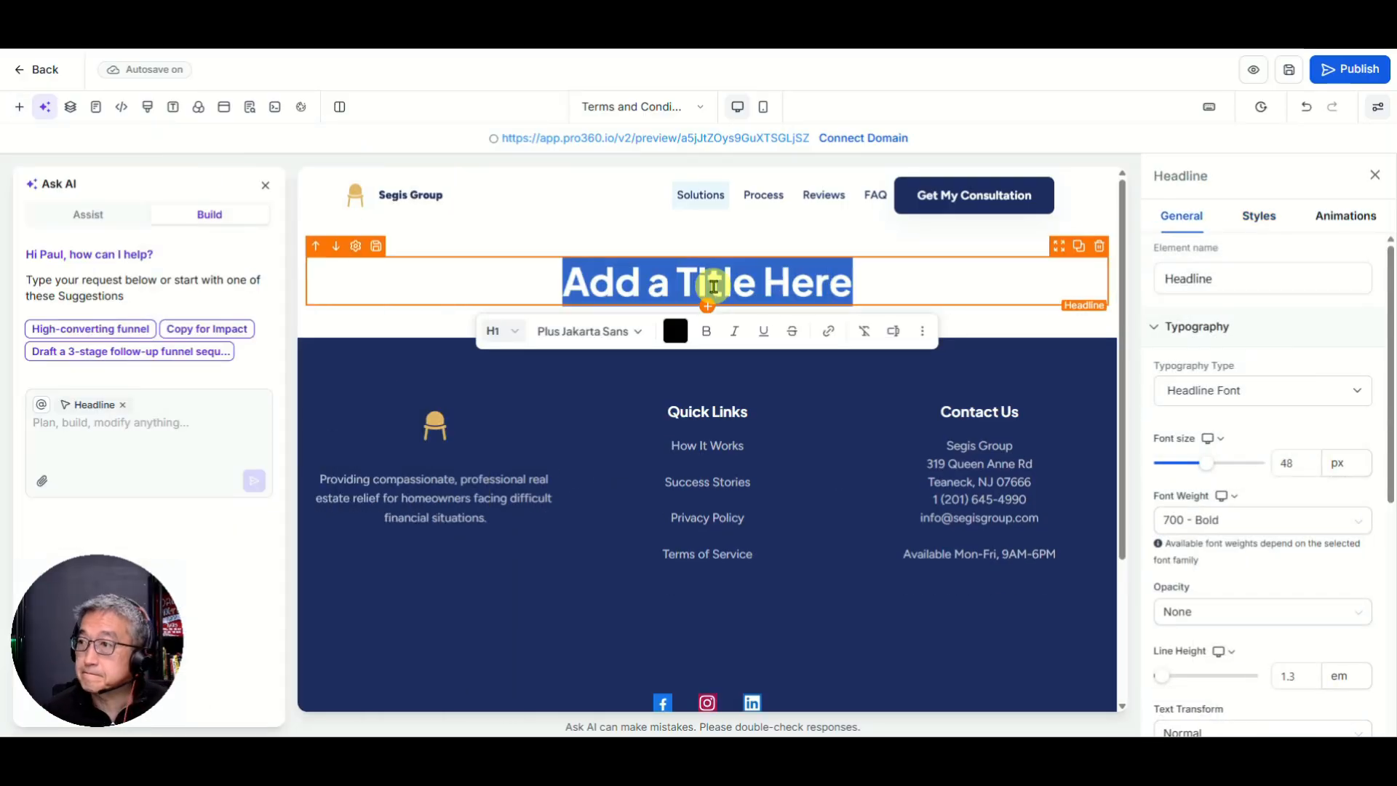
{"action": "key", "text": "BackSpace"}
{"action": "type", "text": "Terms an"}
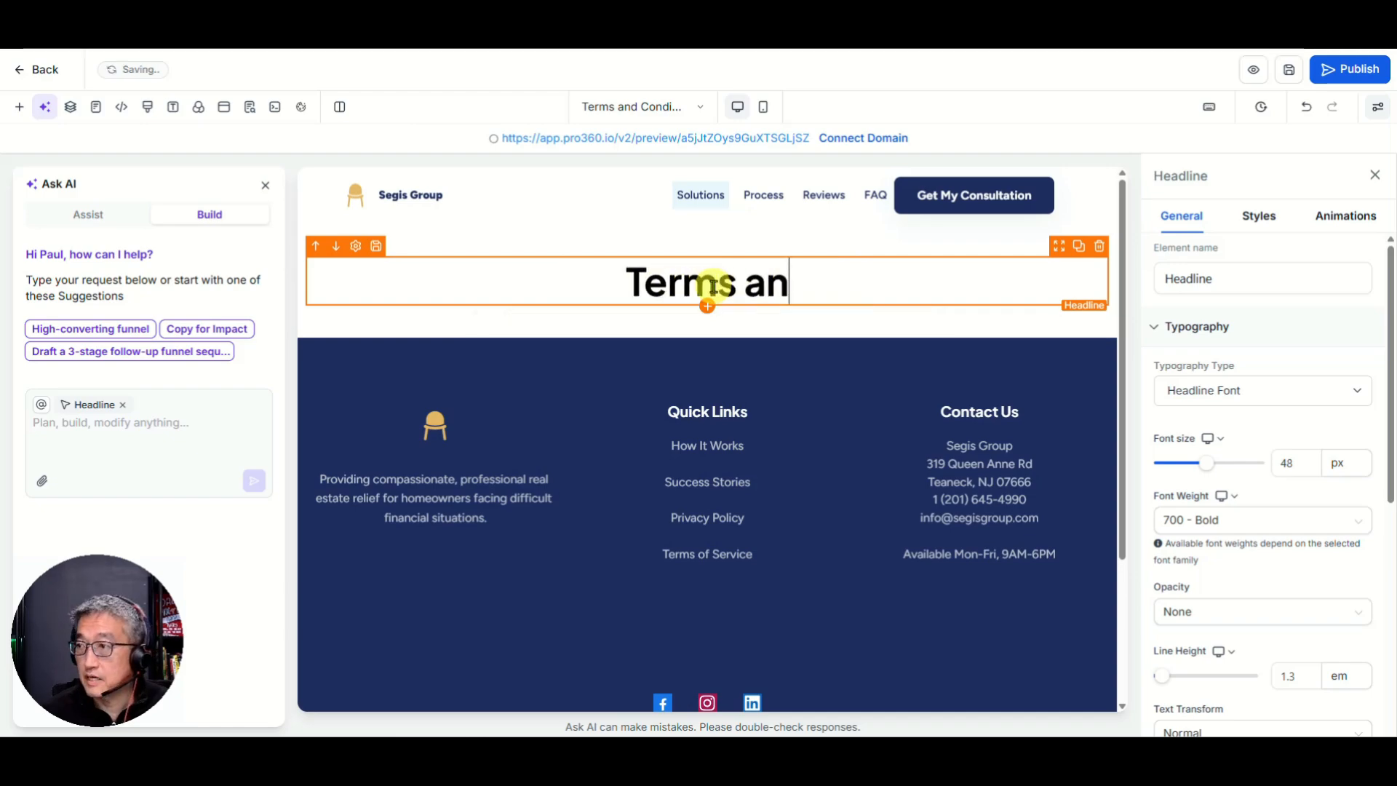
{"action": "type", "text": "d Condition"}
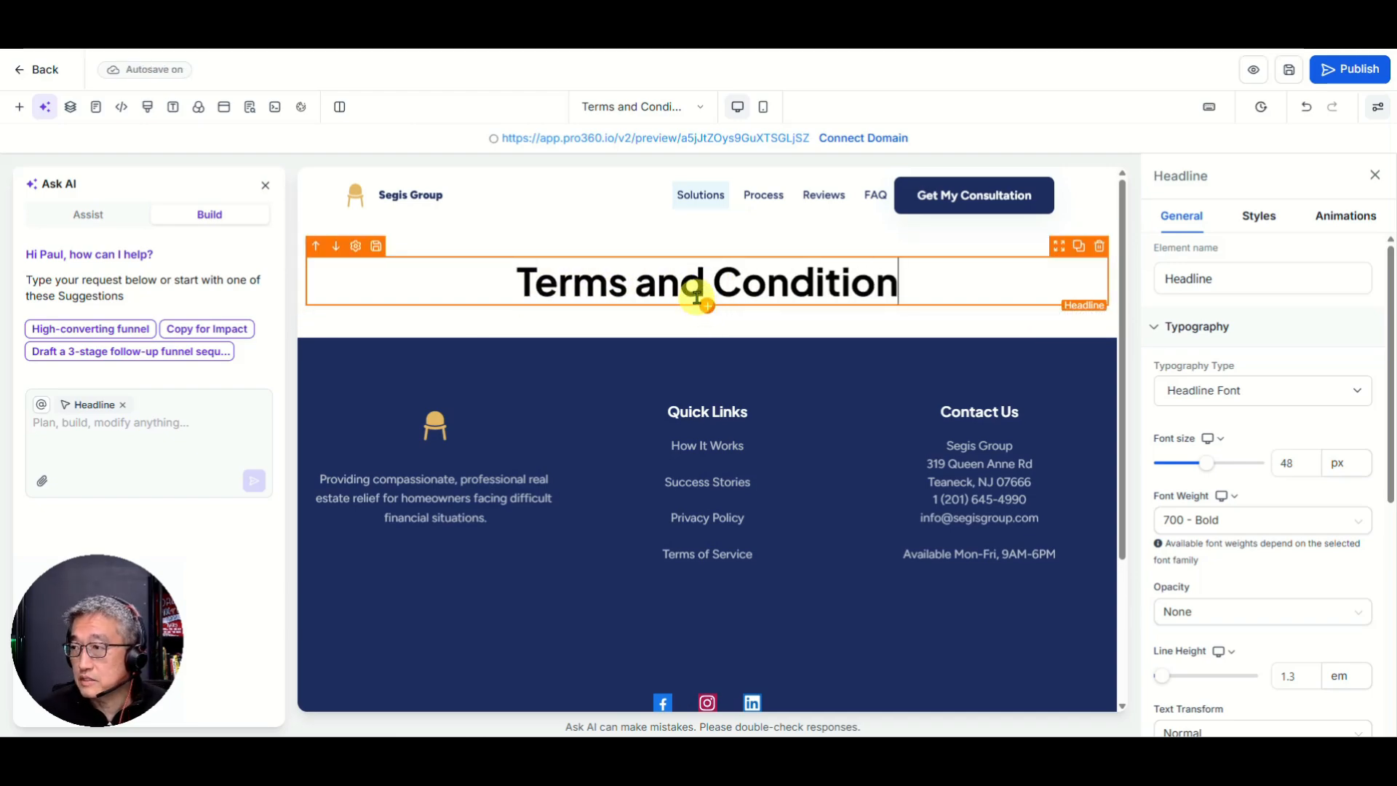
{"action": "left_click", "coordinate": [709, 307]}
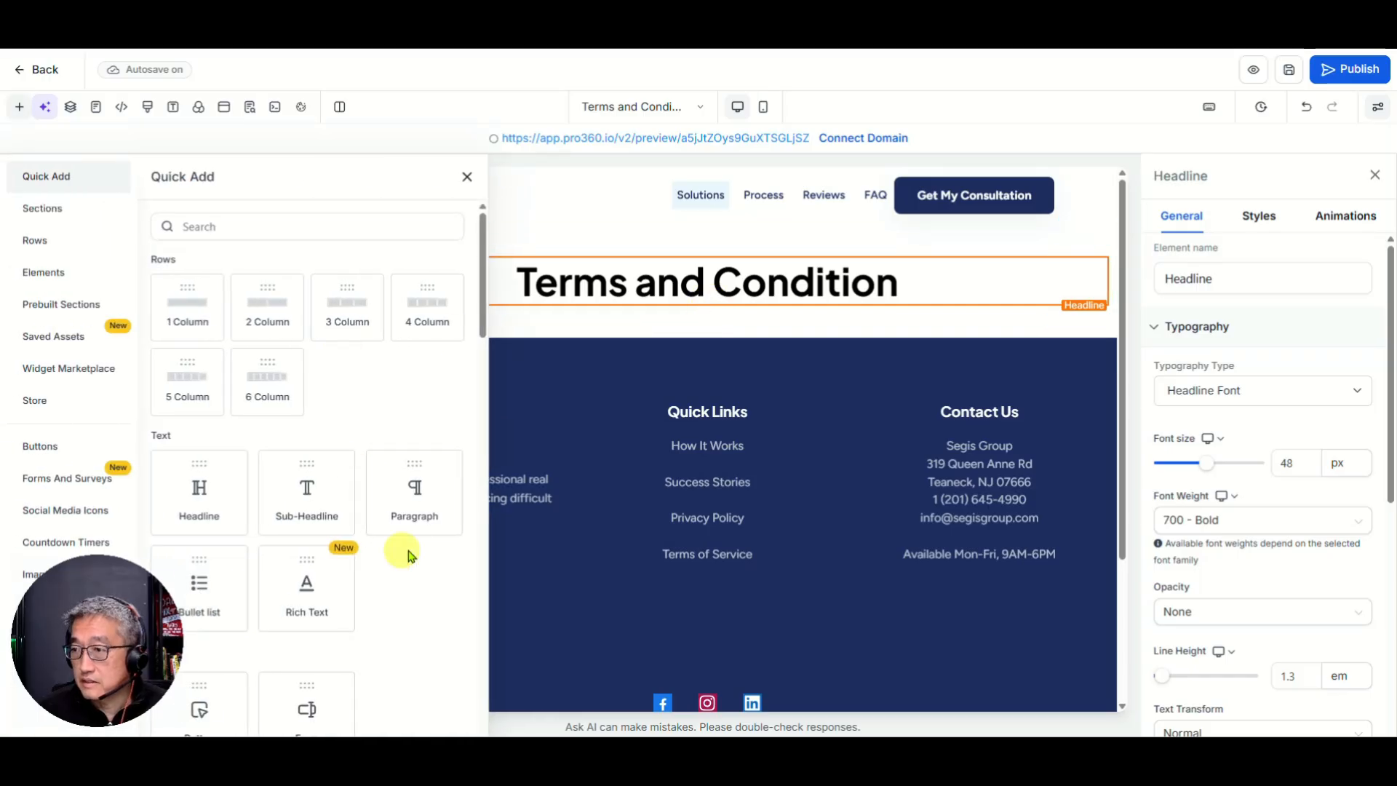
Step: Add a Paragraph below the headline and set its Text Align to left
{"action": "left_click", "coordinate": [405, 509]}
{"action": "left_click", "coordinate": [739, 321]}
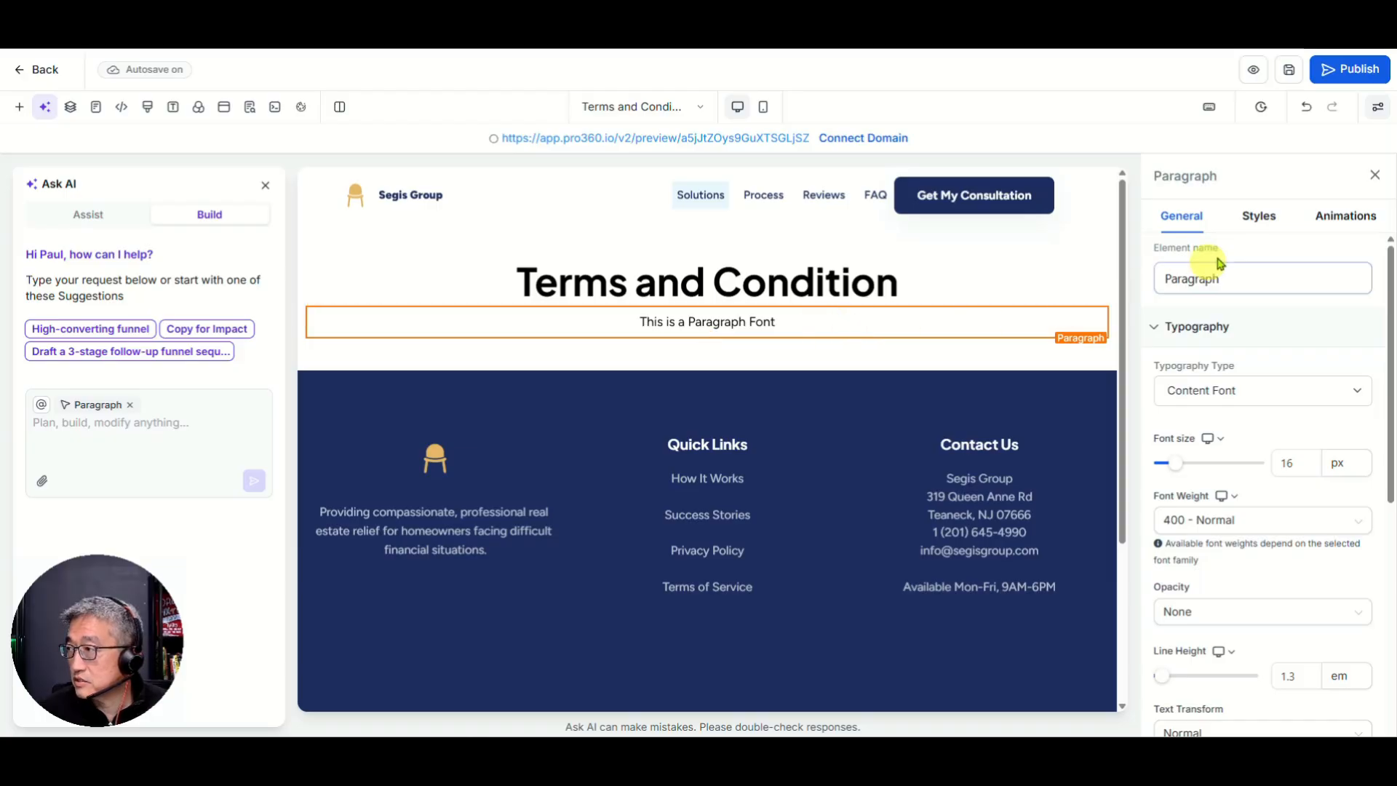
{"action": "left_click", "coordinate": [1258, 215]}
{"action": "scroll", "coordinate": [1257, 585], "scroll_direction": "down", "scroll_amount": 4}
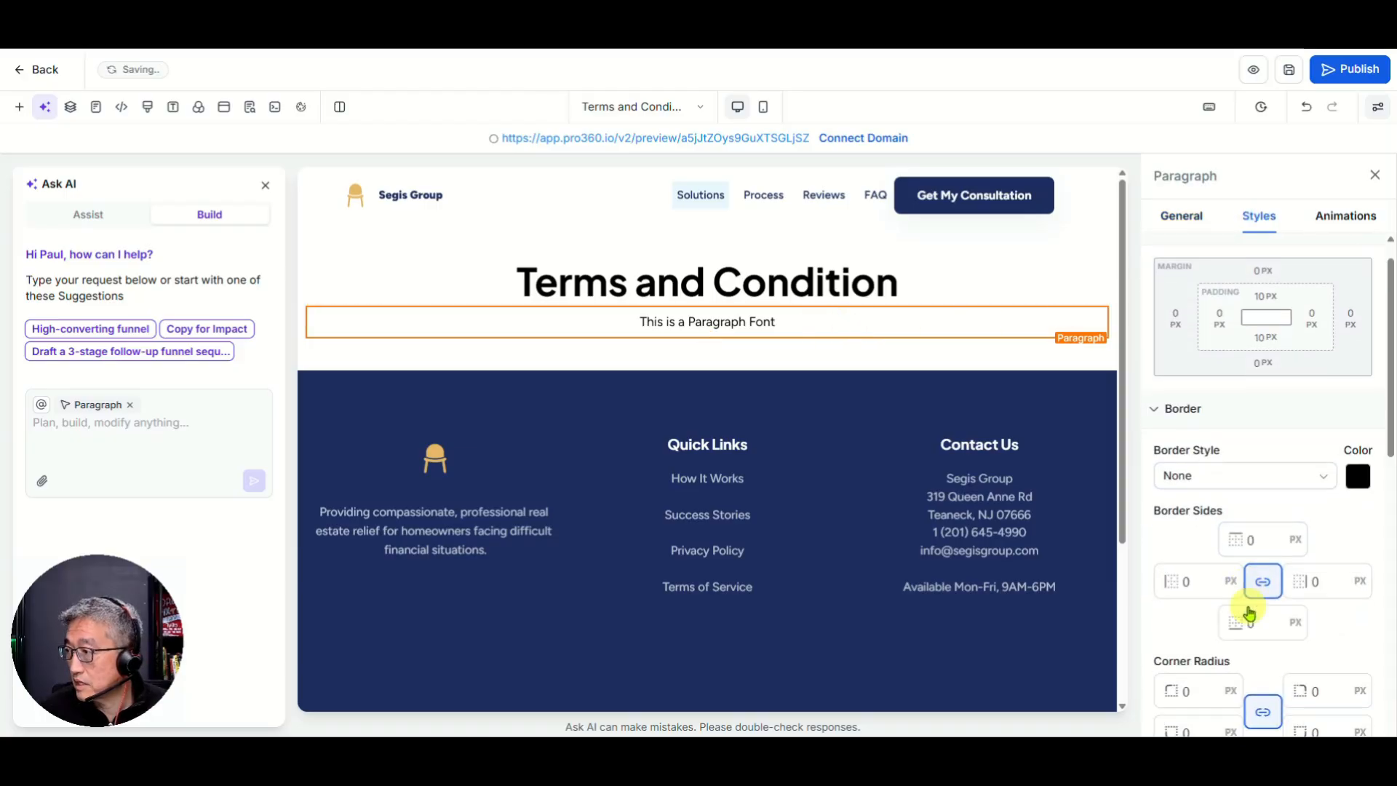
{"action": "left_click", "coordinate": [1186, 593]}
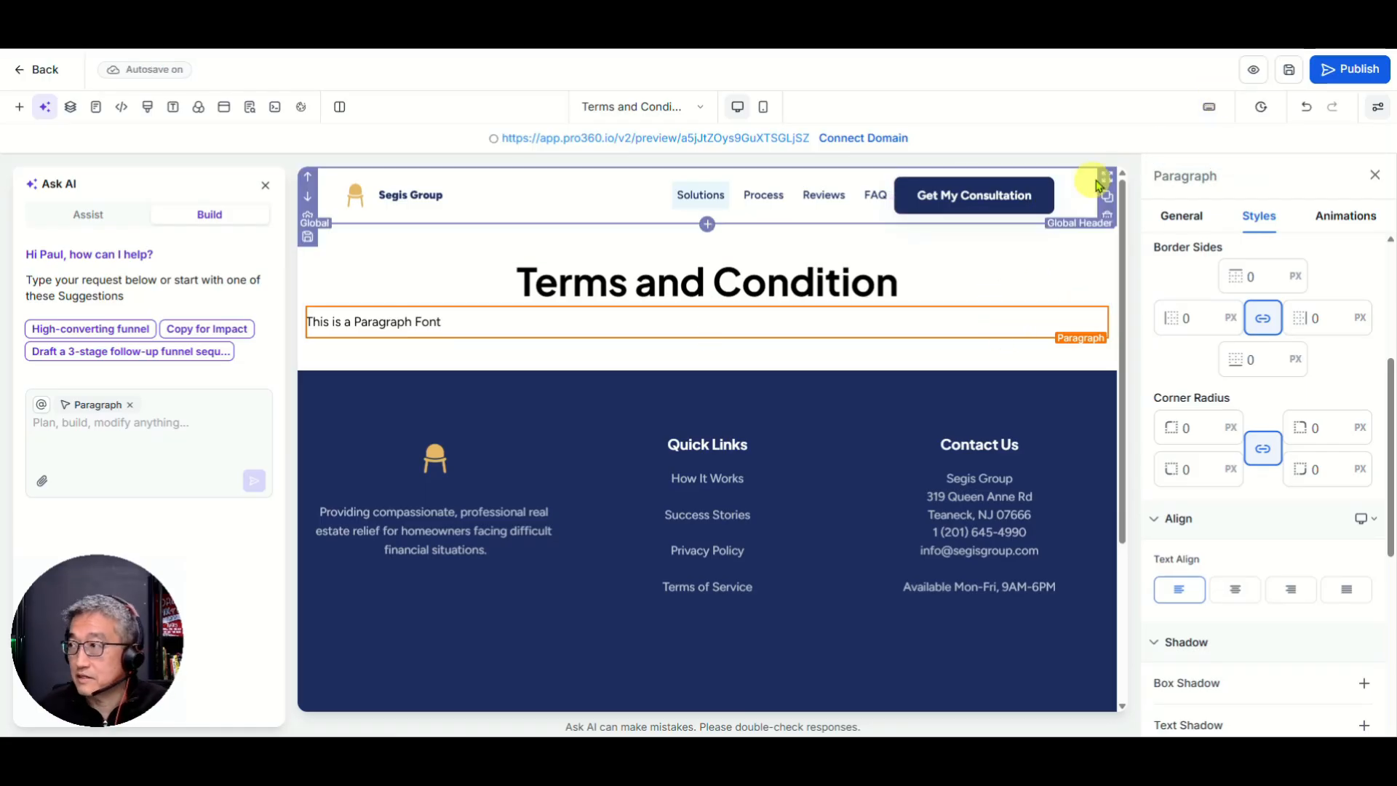
Step: Save the Terms and Conditions page, then clone it within this website as Terms and Conditions (Clone)
{"action": "left_click", "coordinate": [1288, 69]}
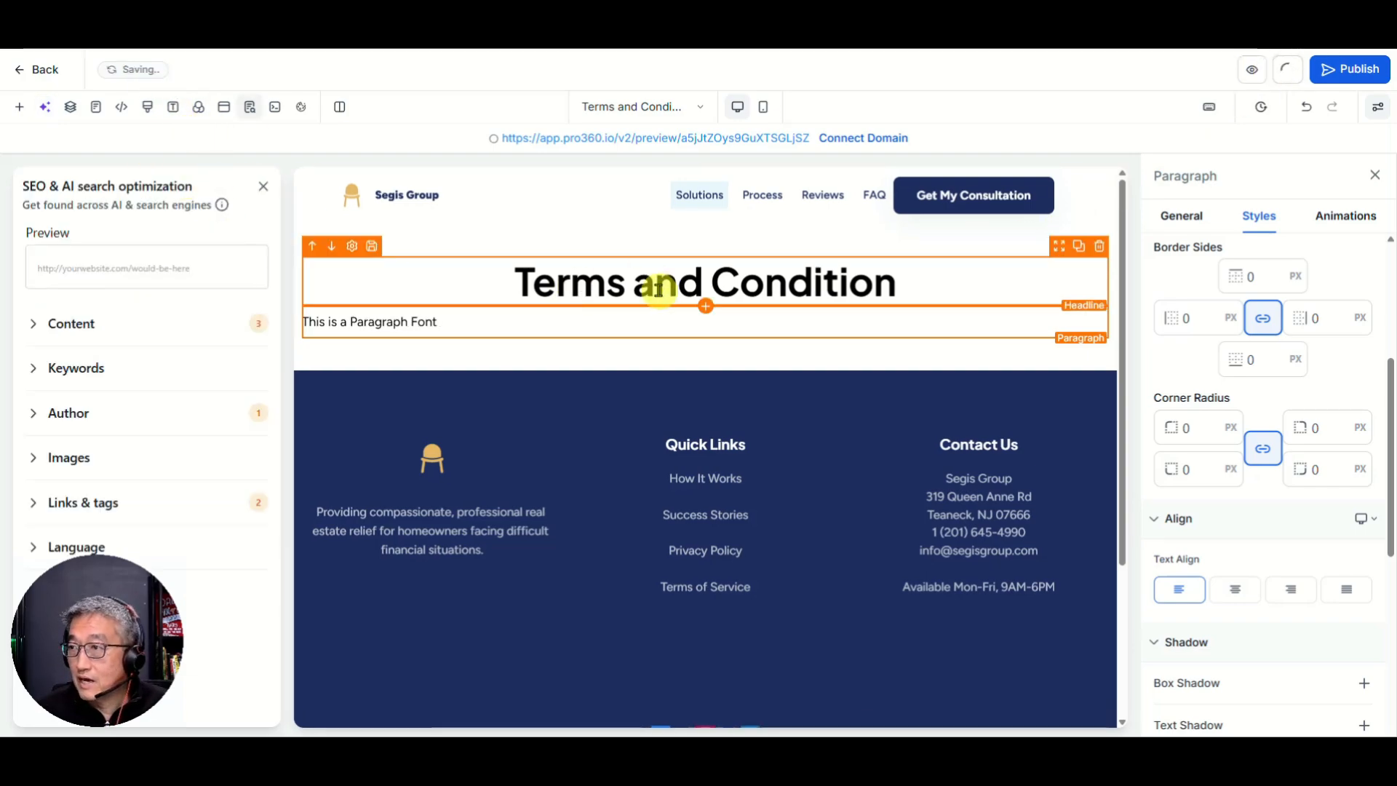
{"action": "left_click", "coordinate": [36, 70]}
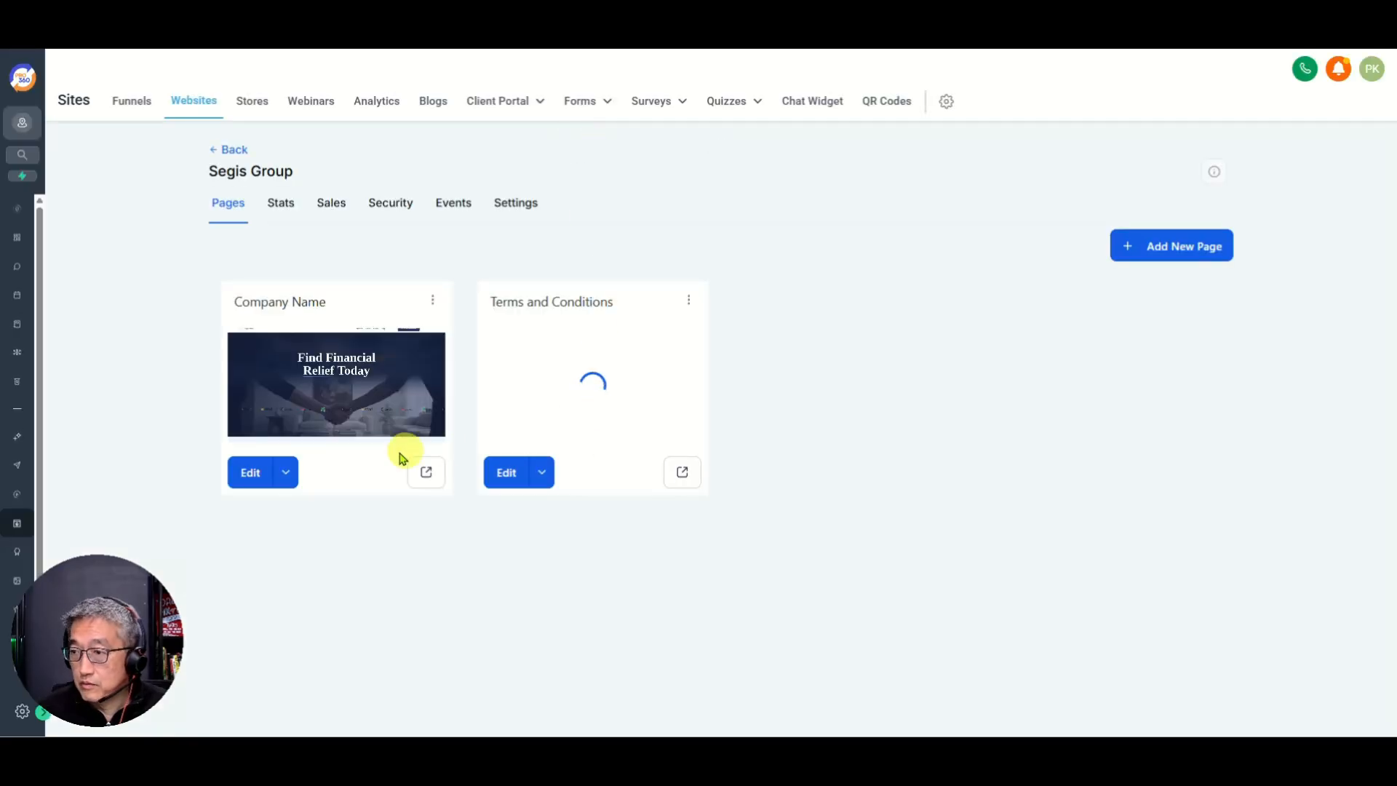
{"action": "left_click", "coordinate": [687, 301]}
{"action": "left_click", "coordinate": [686, 218]}
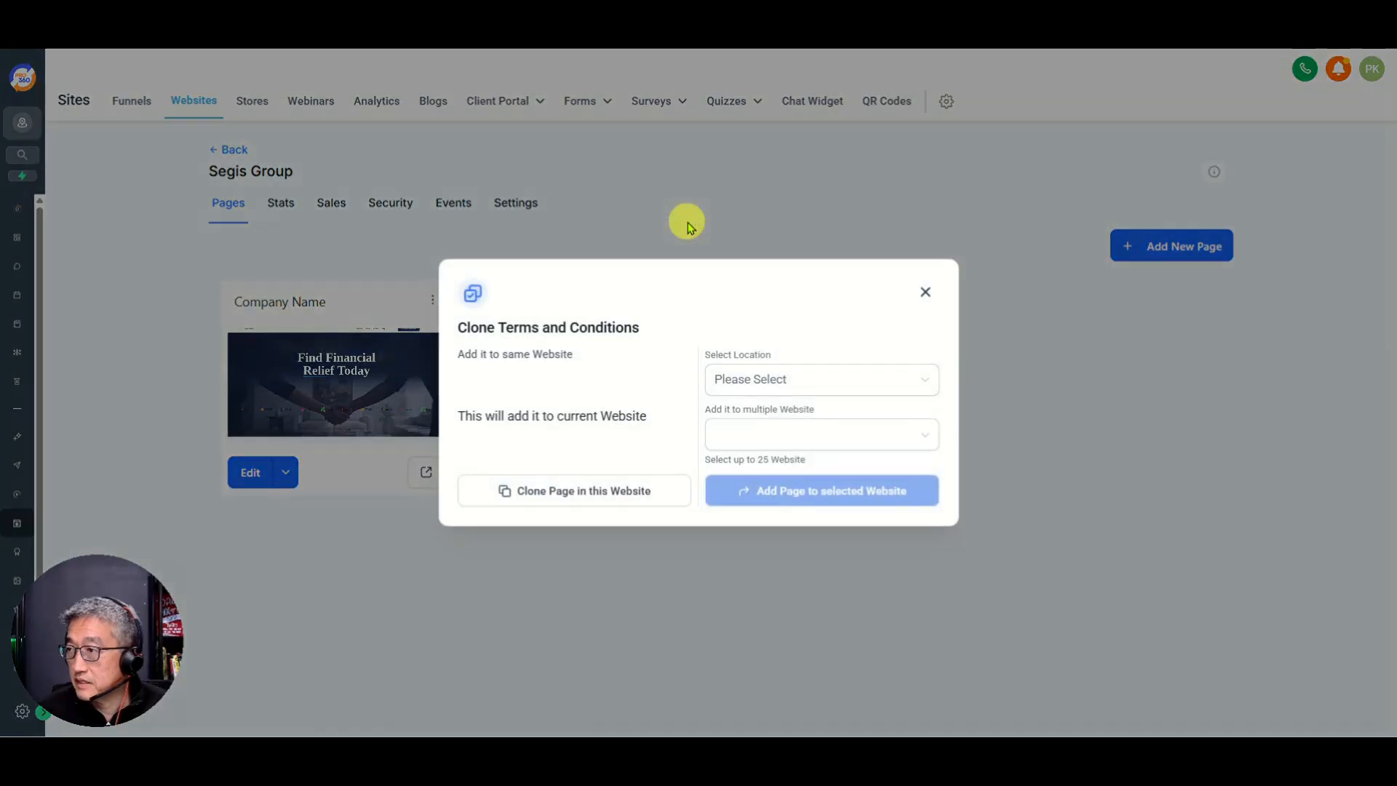
{"action": "left_click", "coordinate": [548, 491]}
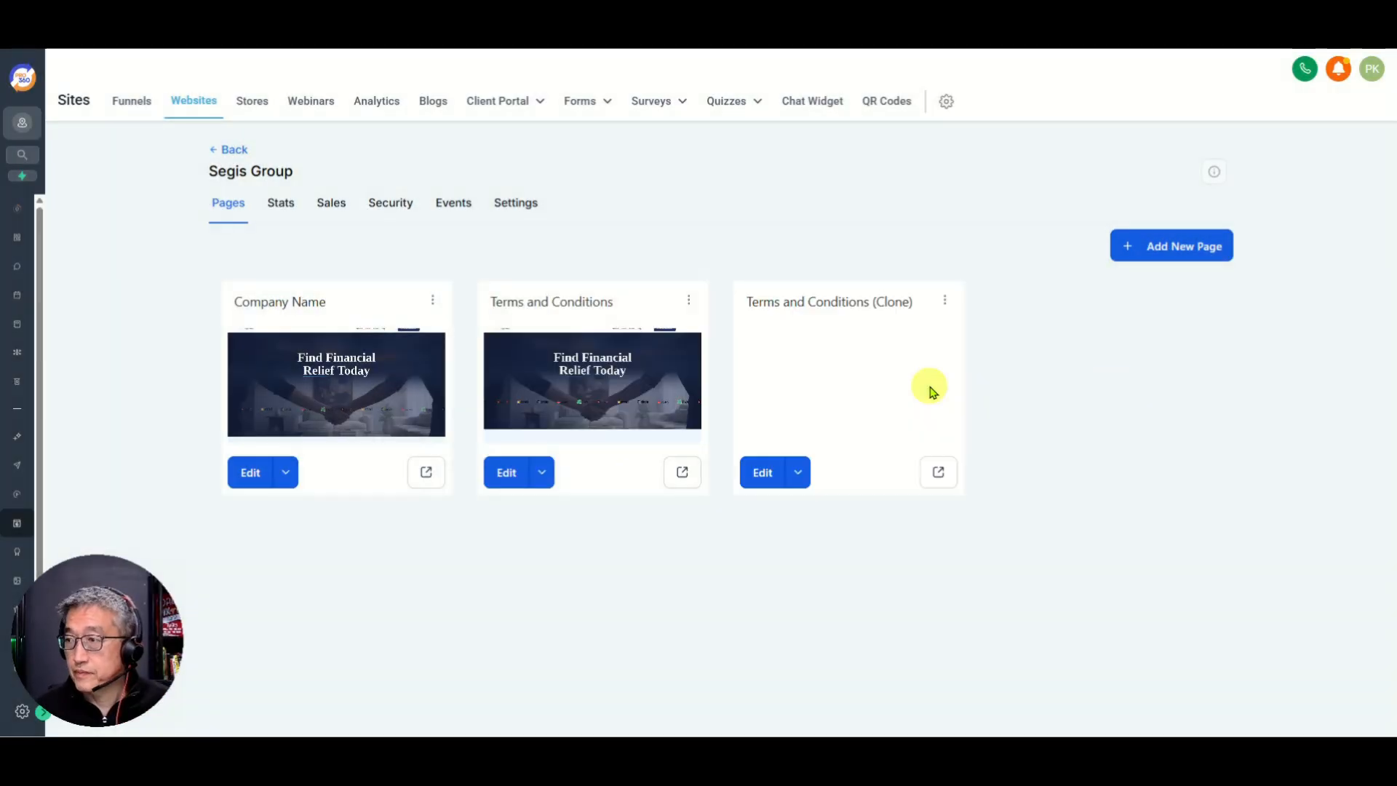
{"action": "left_click", "coordinate": [945, 301]}
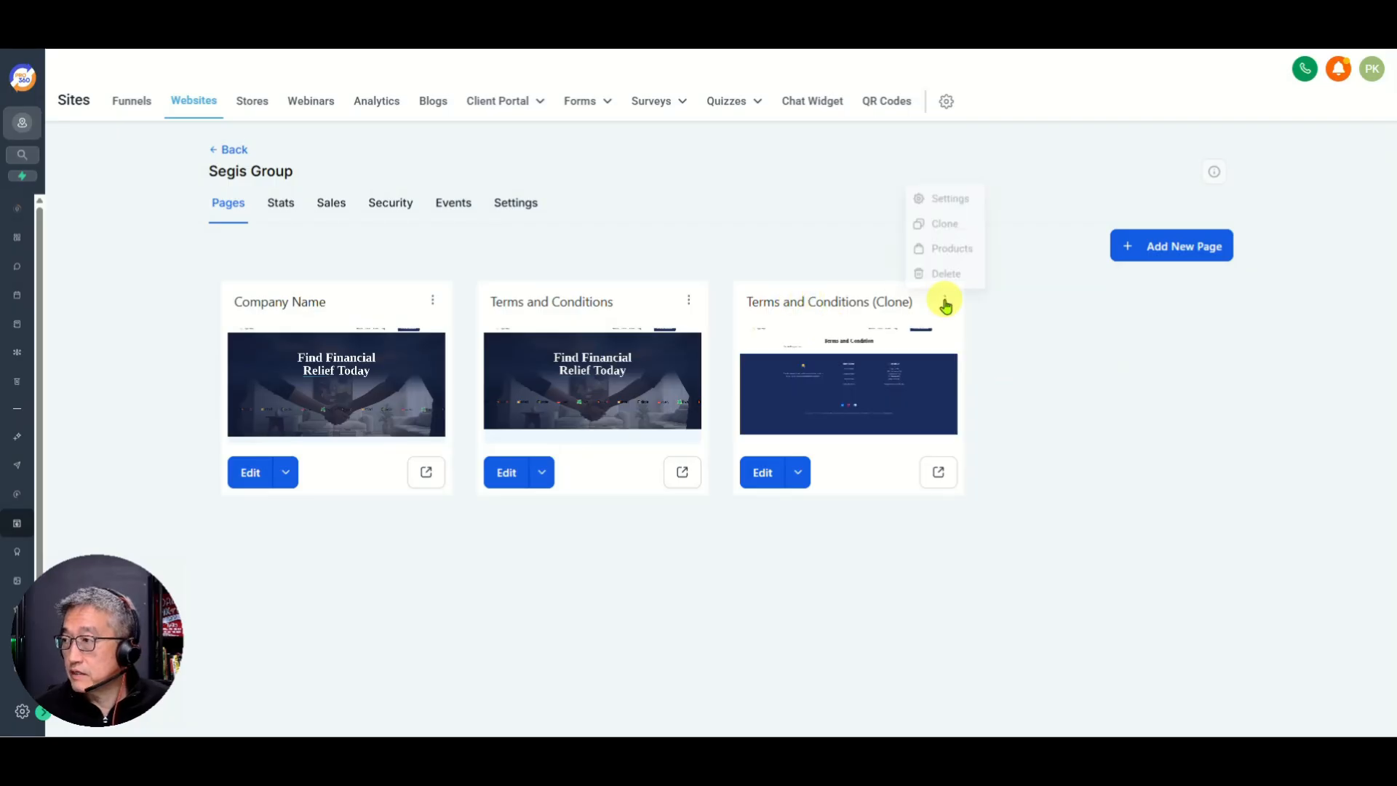
Step: In the clone's settings, set the name to Privacy Policy and the path to /privacy
{"action": "left_click", "coordinate": [938, 192]}
{"action": "left_click_drag", "start_coordinate": [692, 364], "coordinate": [469, 381]}
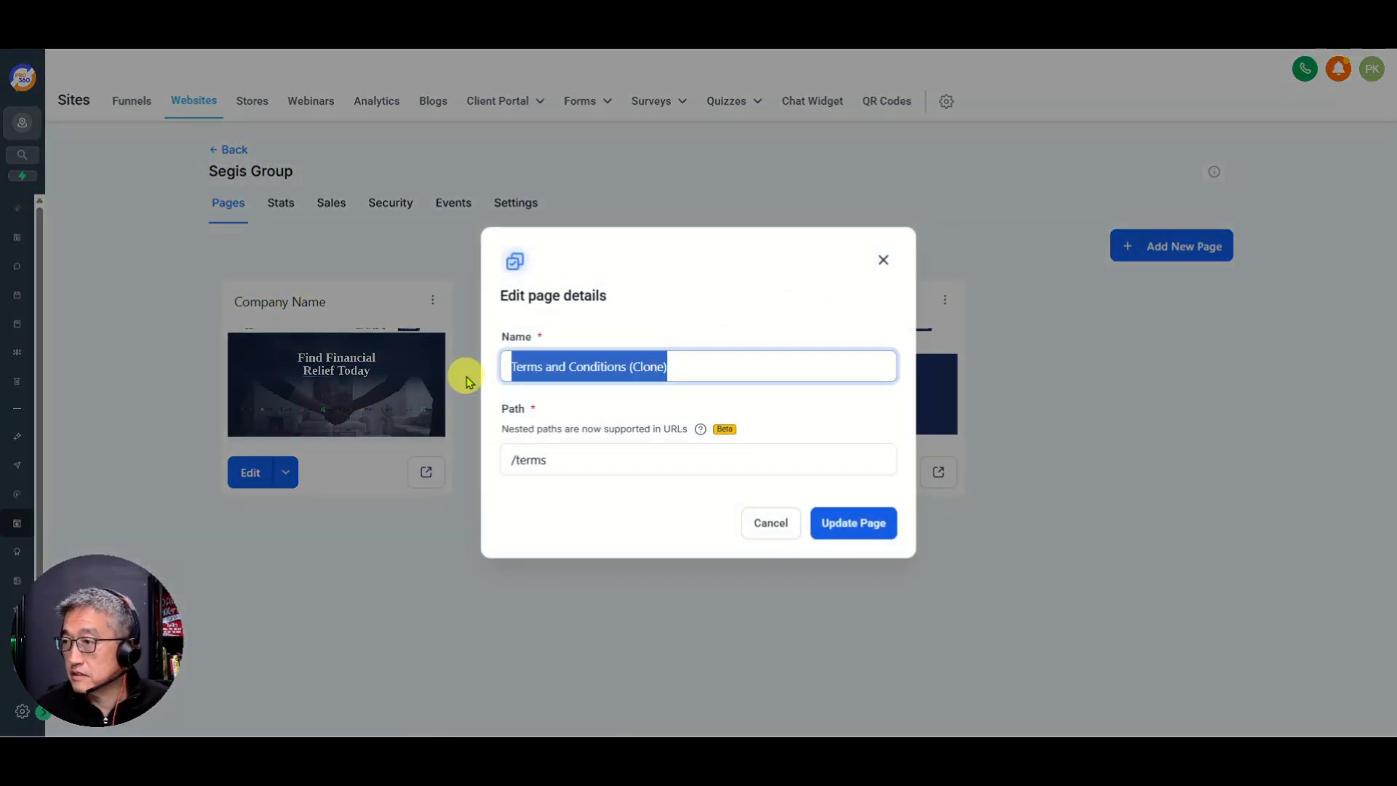
{"action": "type", "text": "Privacy Pol"}
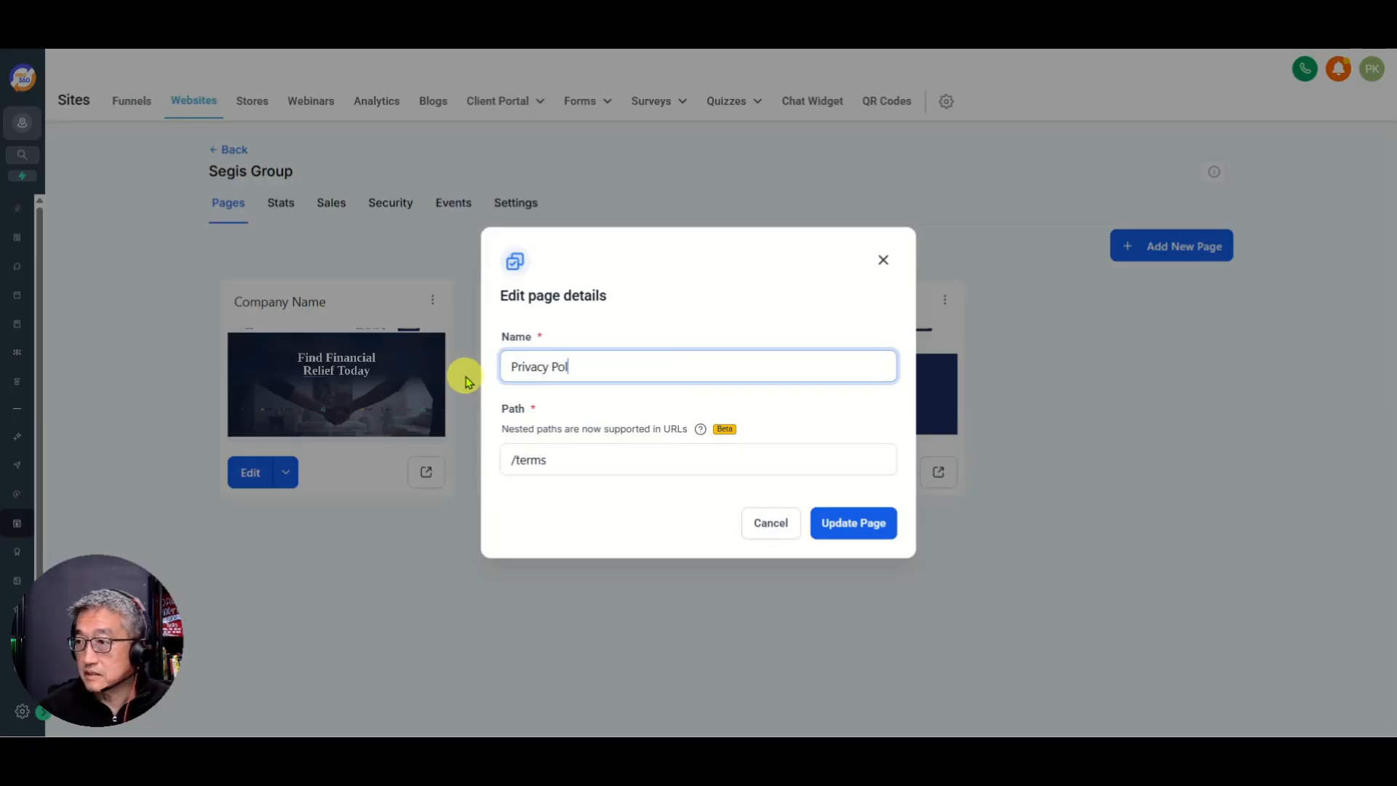
{"action": "left_click", "coordinate": [571, 463]}
{"action": "key", "text": "BackSpace"}
{"action": "key", "text": "BackSpace"}
{"action": "key", "text": "BackSpace"}
{"action": "key", "text": "BackSpace"}
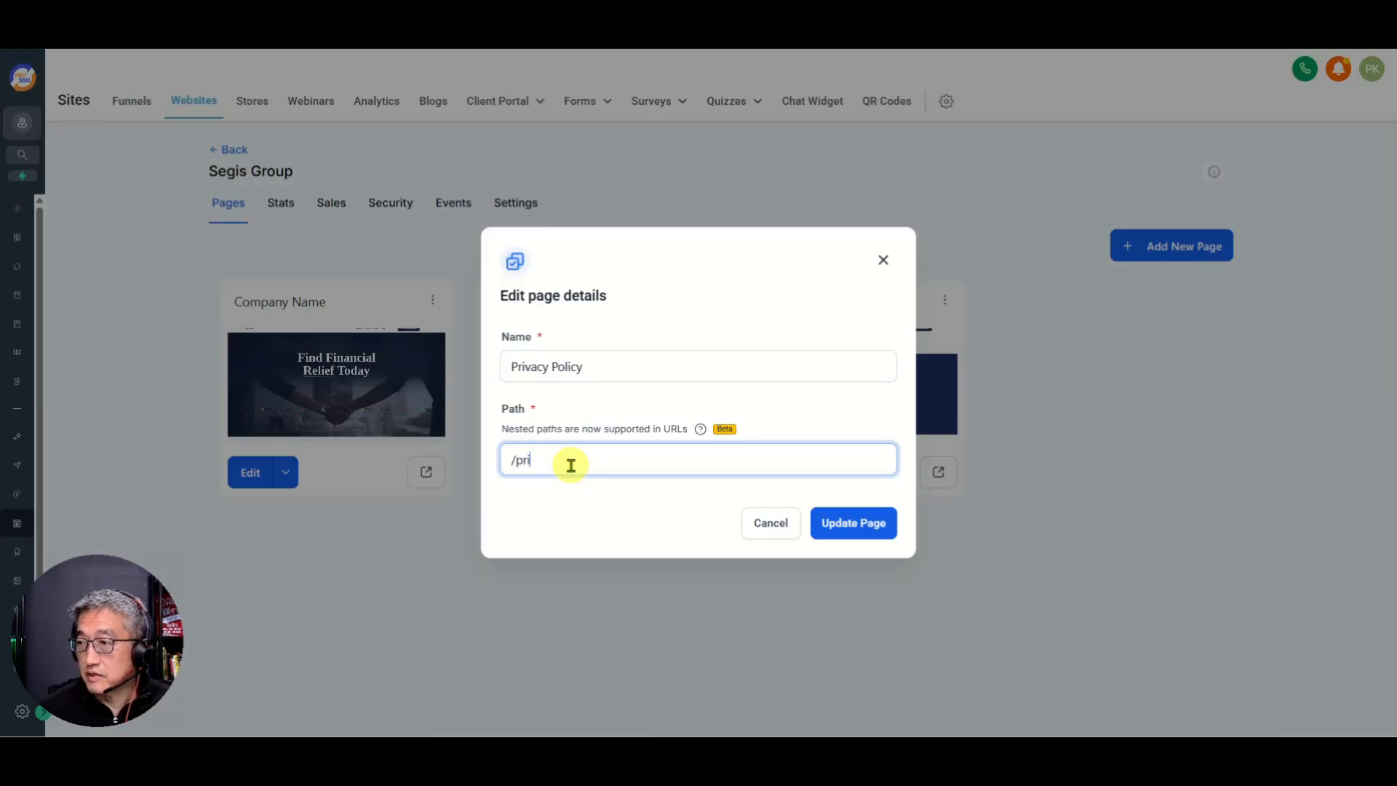
{"action": "left_click", "coordinate": [848, 520]}
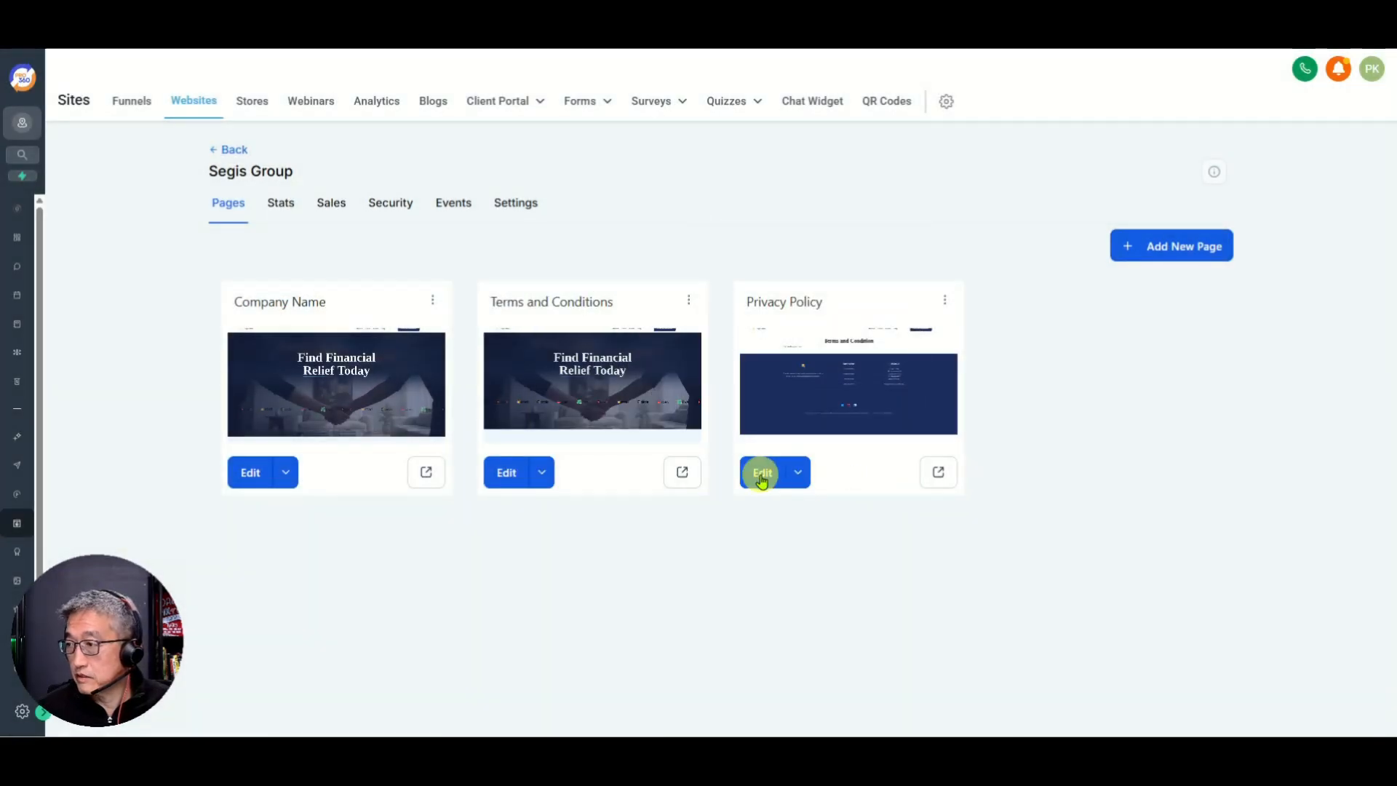
{"action": "left_click", "coordinate": [761, 477]}
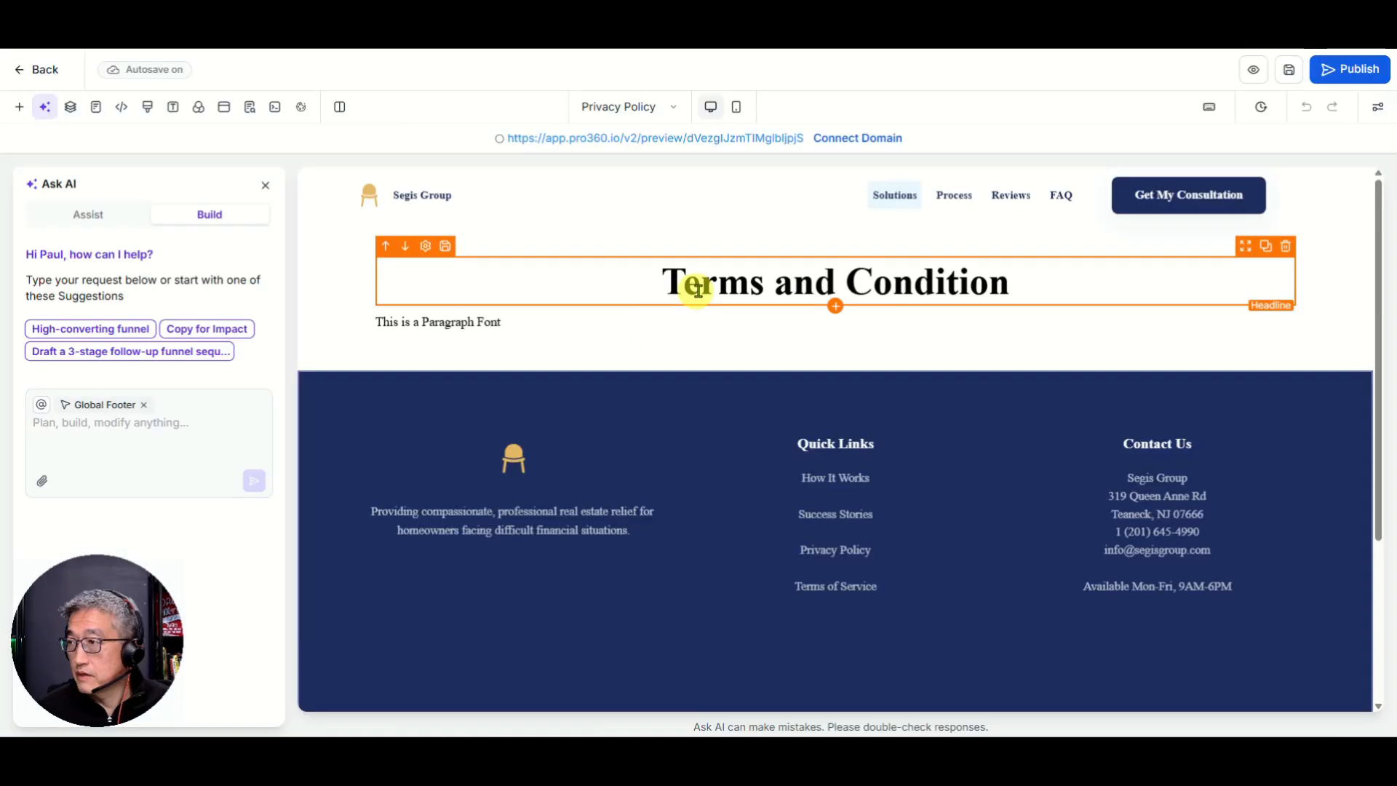
Step: Replace the copied Terms and Conditions headline with 'Privacy Policy', then save and go back to the Pages list
{"action": "left_click", "coordinate": [715, 287]}
{"action": "triple_click", "coordinate": [730, 277]}
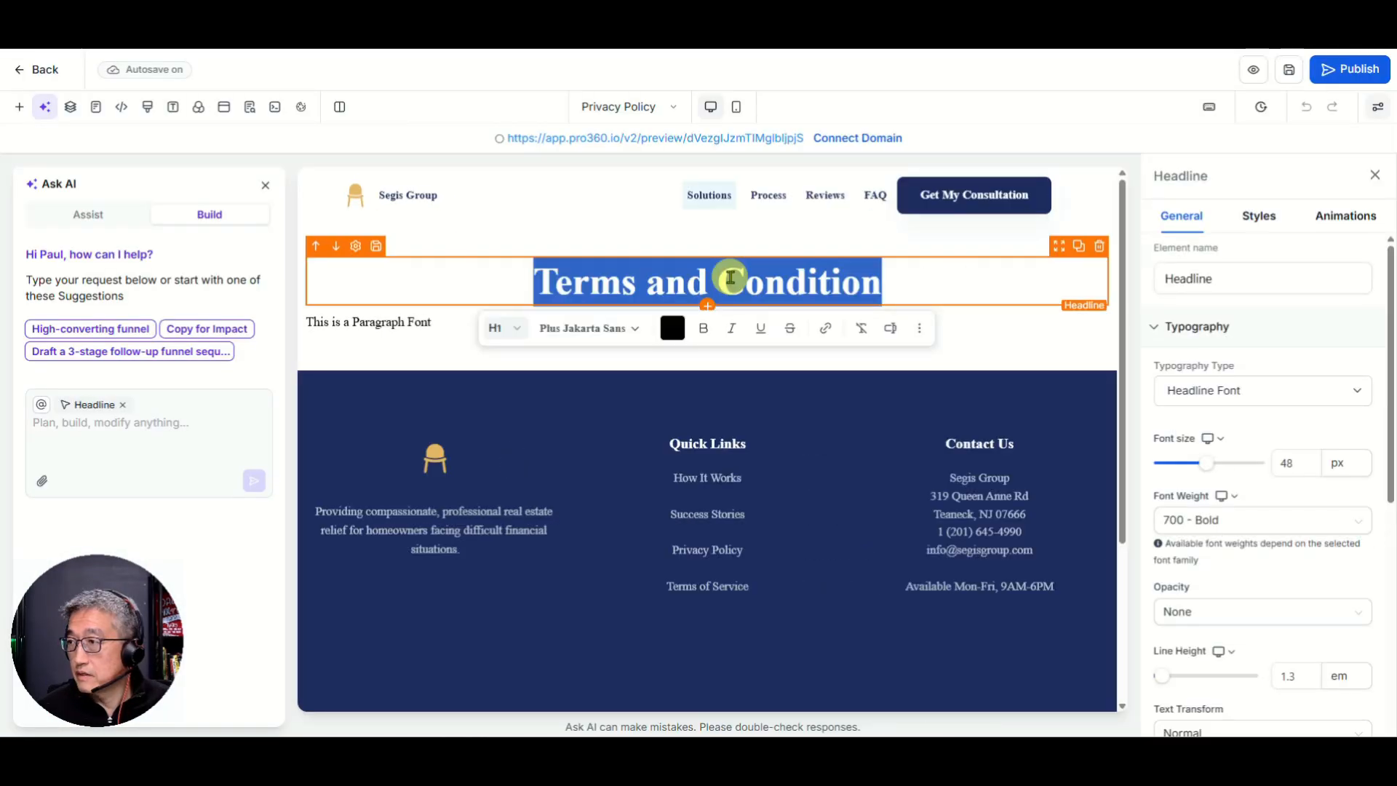
{"action": "type", "text": "Pria"}
{"action": "key", "text": "BackSpace"}
{"action": "type", "text": "vacy"}
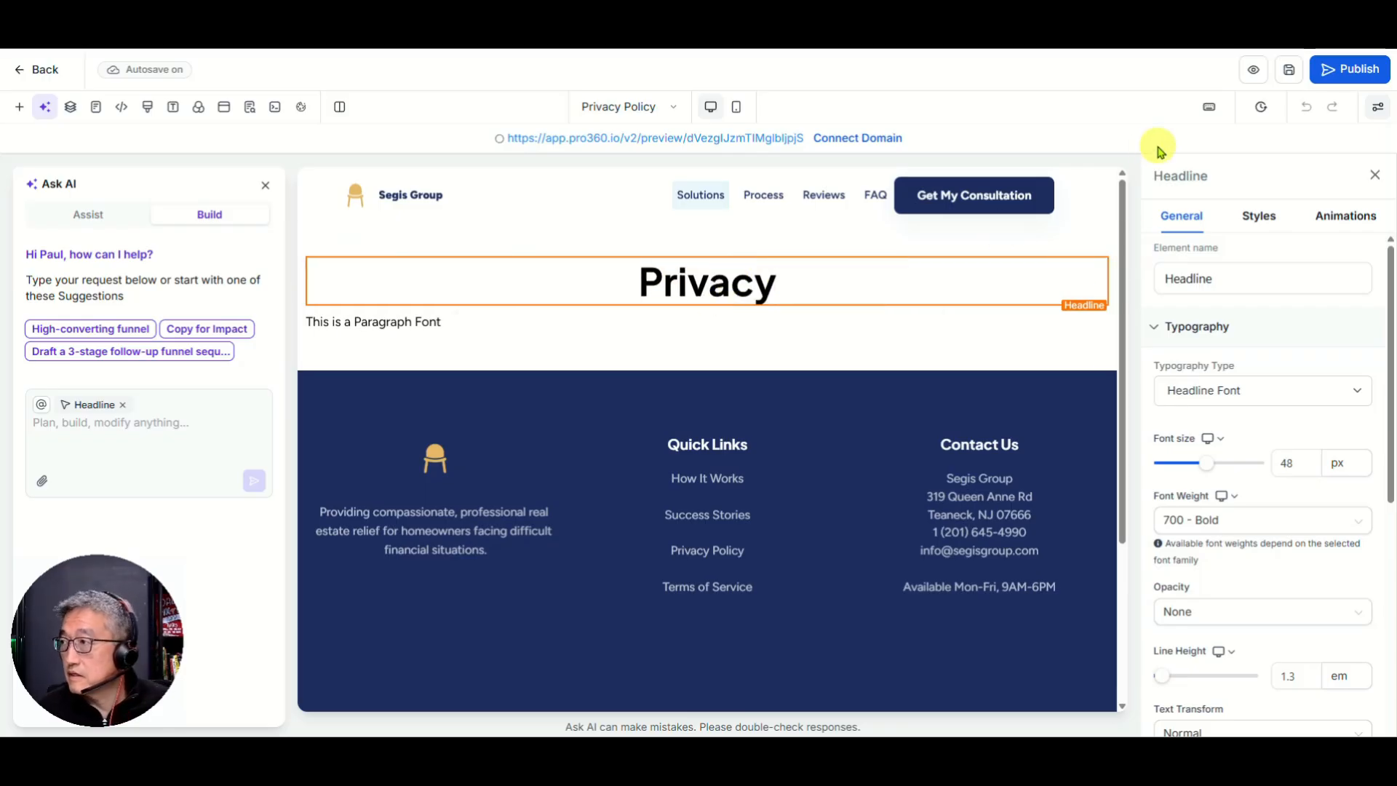
{"action": "left_click", "coordinate": [807, 292]}
{"action": "type", "text": "Policy"}
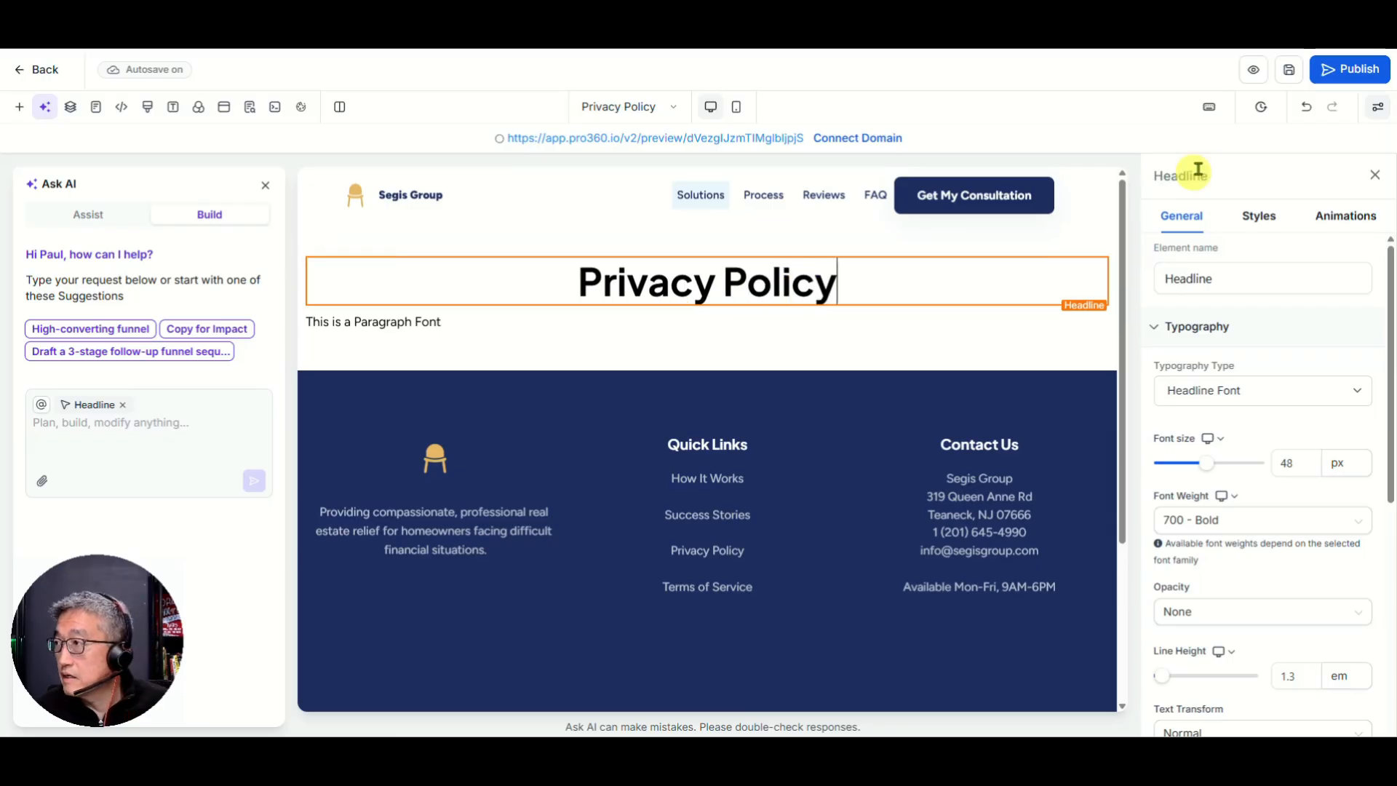
{"action": "left_click", "coordinate": [1289, 69]}
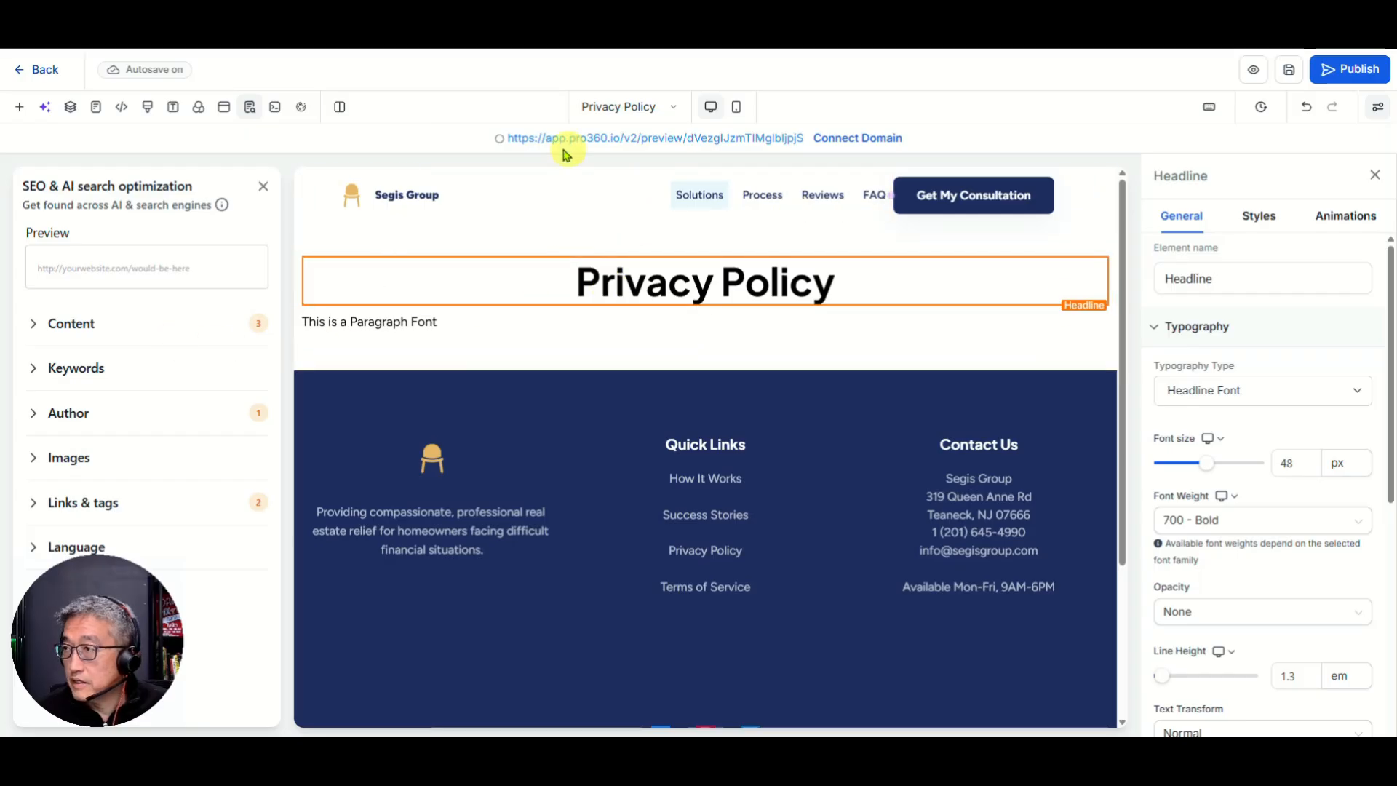
{"action": "left_click", "coordinate": [42, 71]}
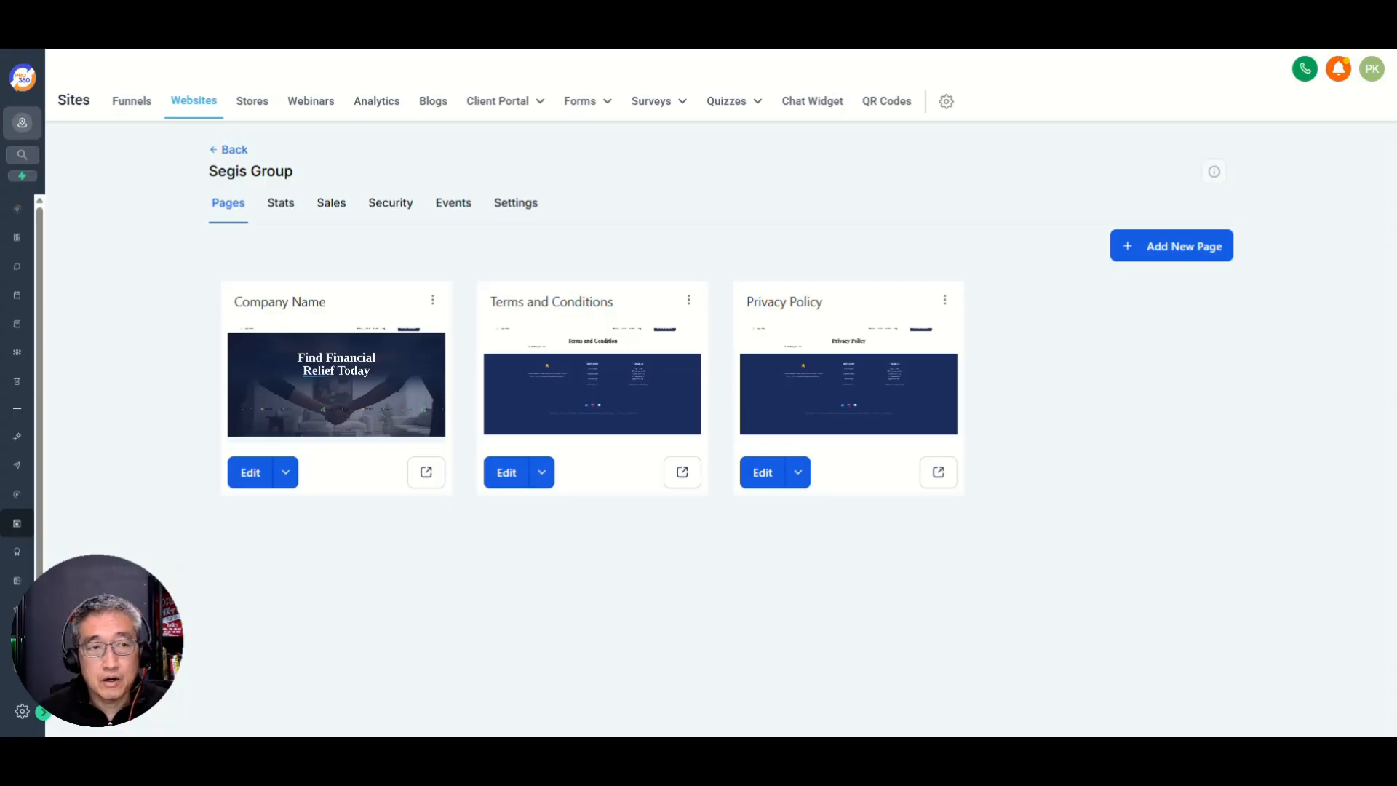
Step: Open google.com in a new browser tab
{"action": "mouse_move", "coordinate": [156, 3]}
{"action": "left_mouse_down"}
{"action": "mouse_move", "coordinate": [159, 27]}
{"action": "mouse_move", "coordinate": [137, 0]}
{"action": "left_mouse_up"}
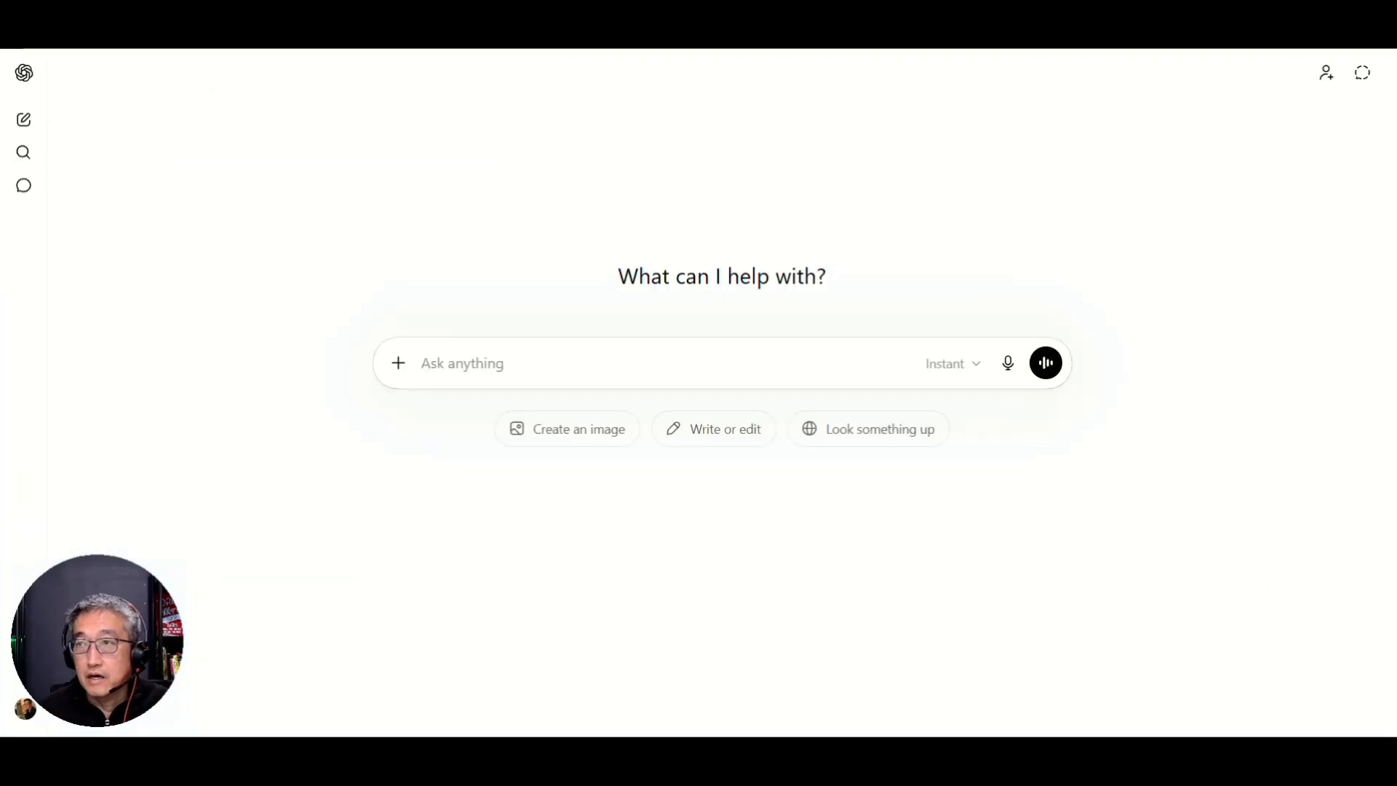
{"action": "key", "text": "ctrl+t"}
{"action": "type", "text": "google."}
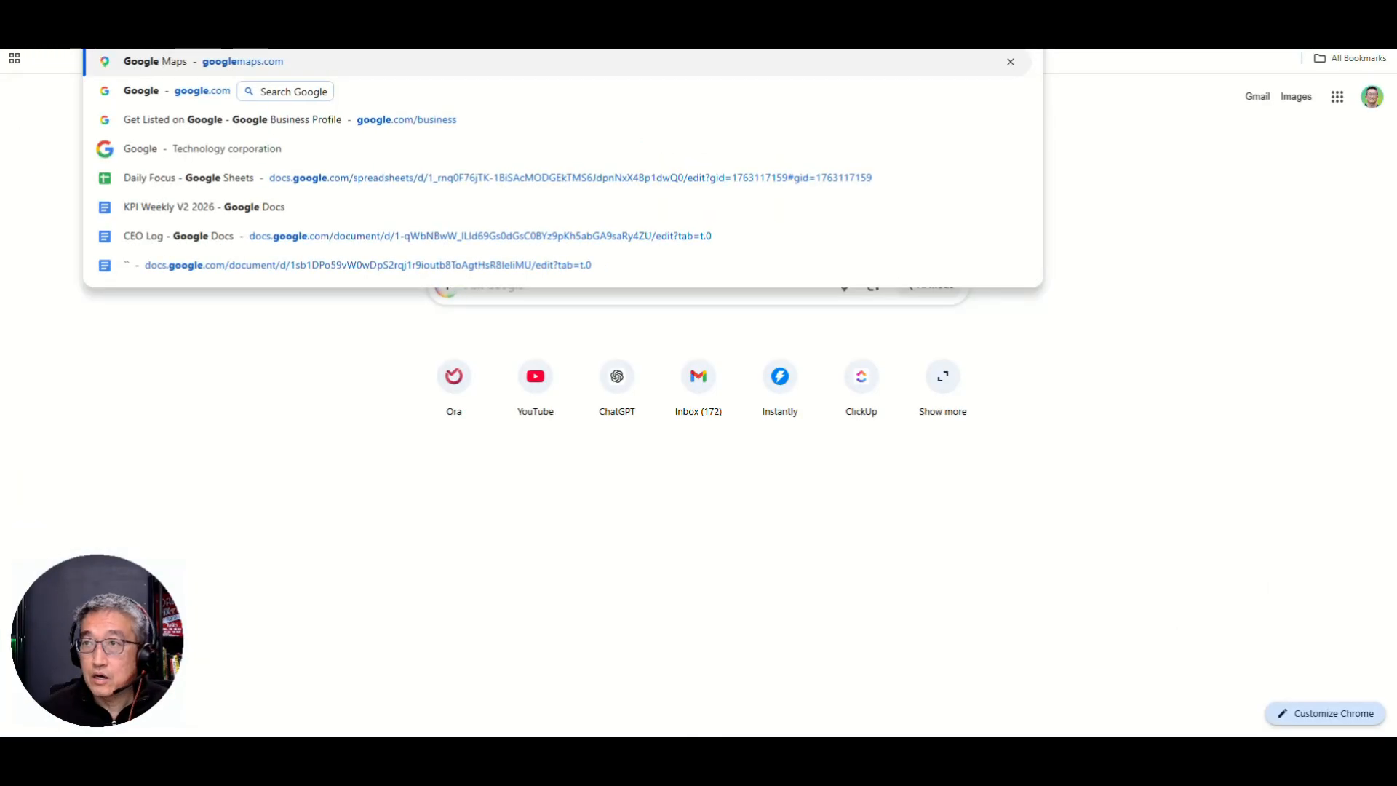
{"action": "type", "text": "com"}
{"action": "key", "text": "Return"}
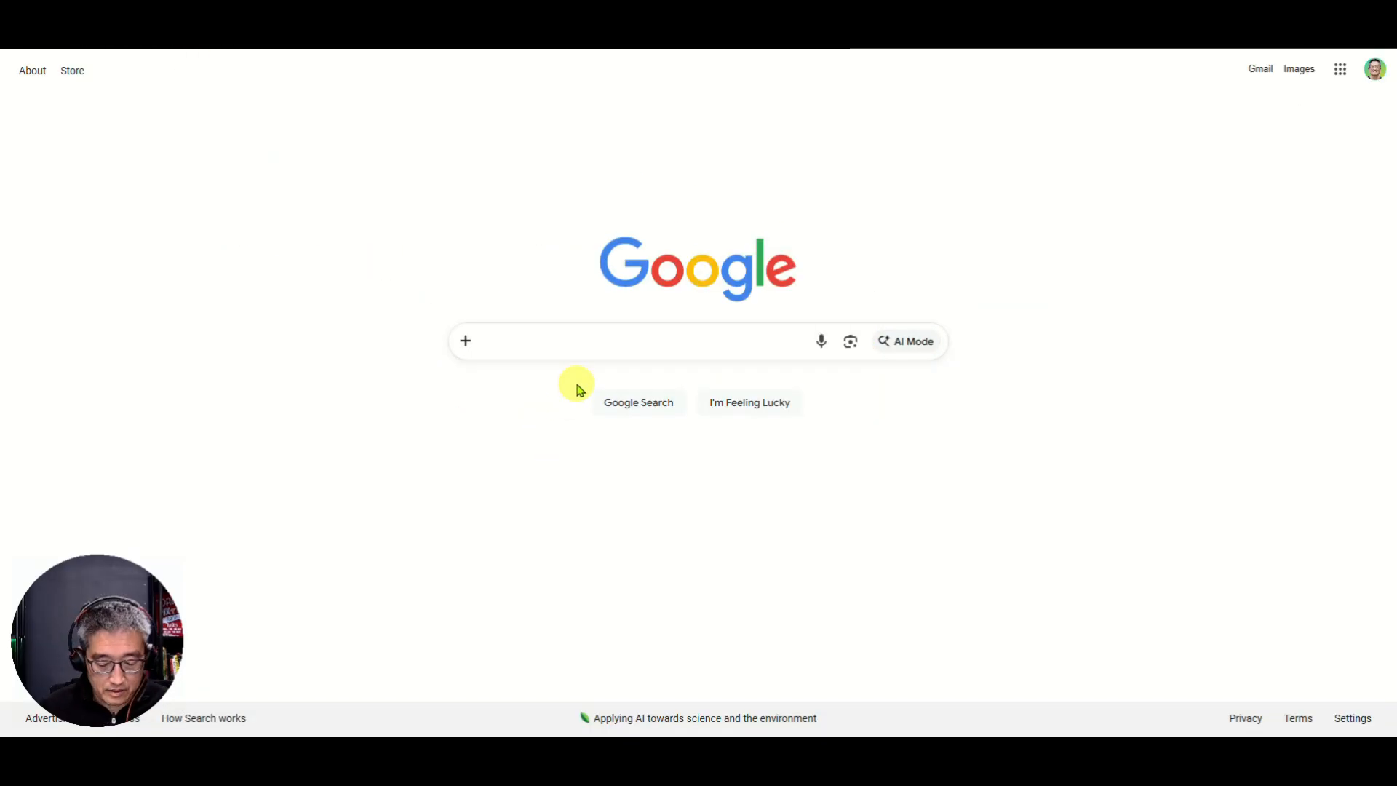
Step: Search Google for 'iubenda' and scroll down to iubenda's own listing
{"action": "type", "text": "ter"}
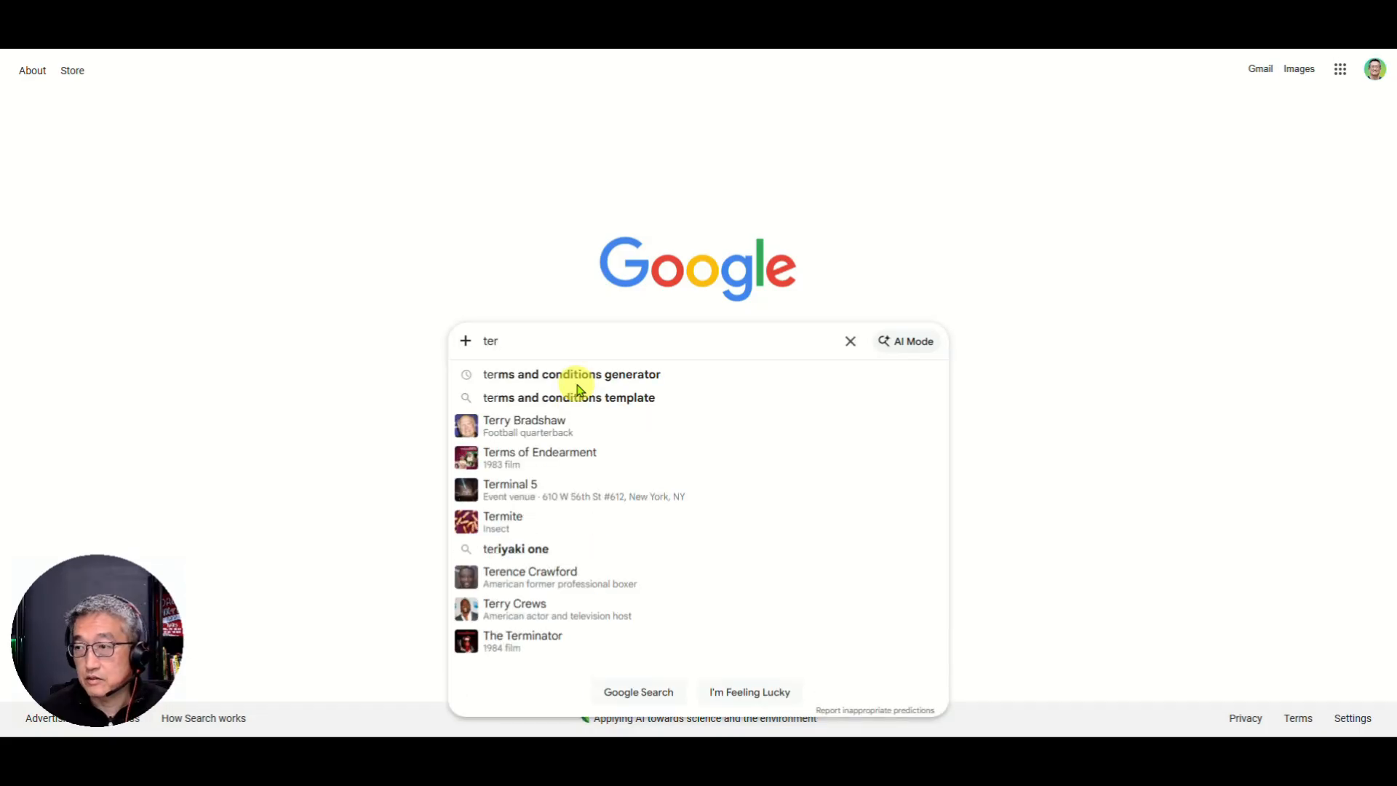
{"action": "key", "text": "BackSpace"}
{"action": "key", "text": "BackSpace"}
{"action": "key", "text": "BackSpace"}
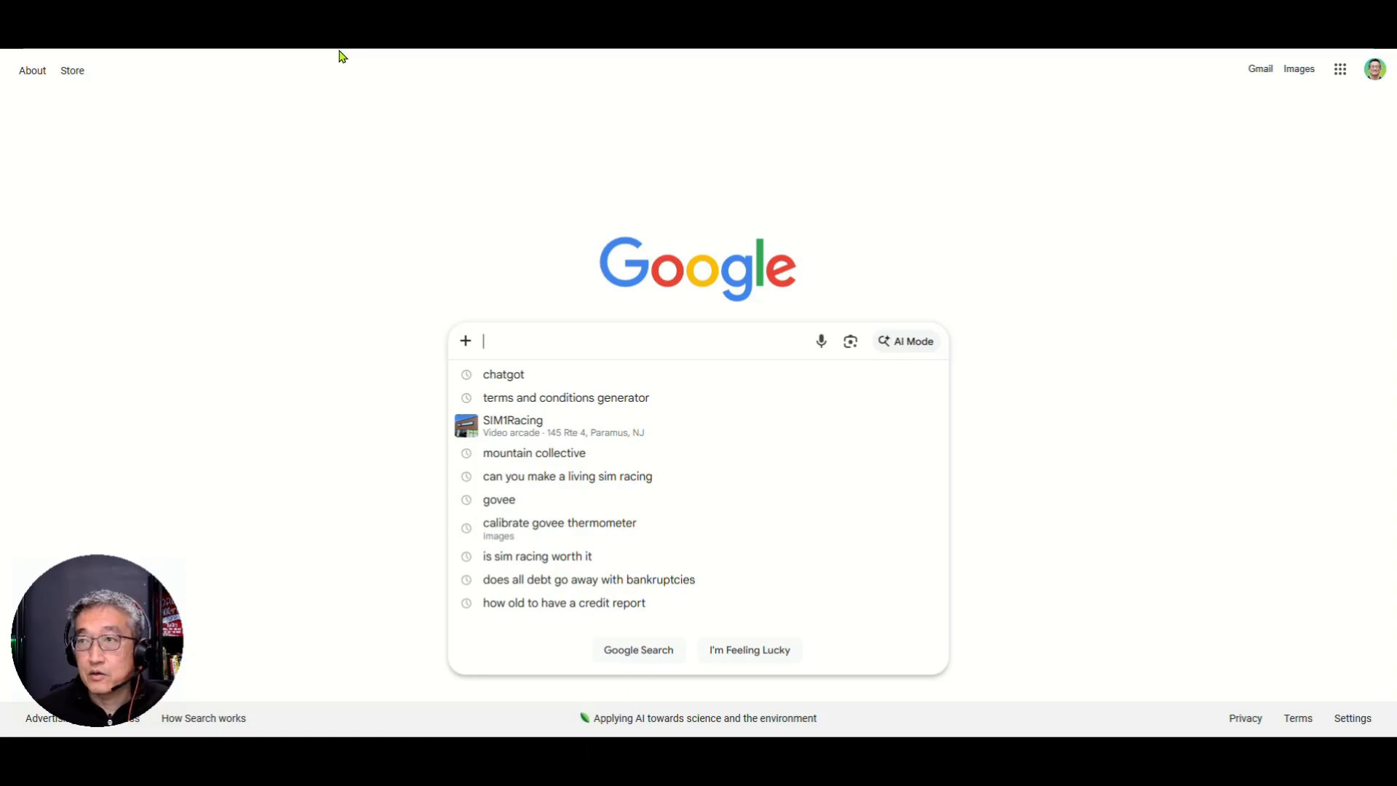
{"action": "type", "text": "airbn"}
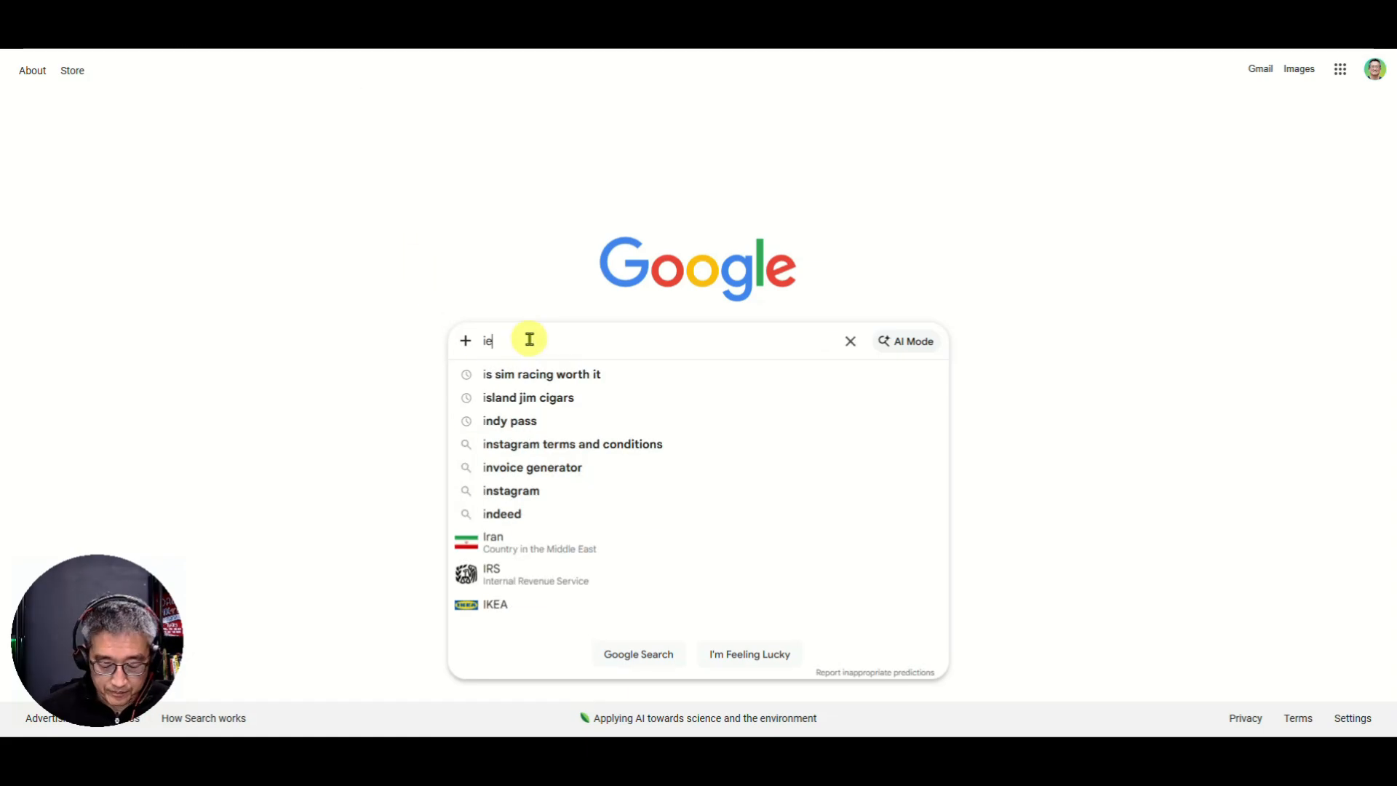
{"action": "key", "text": "BackSpace"}
{"action": "key", "text": "BackSpace"}
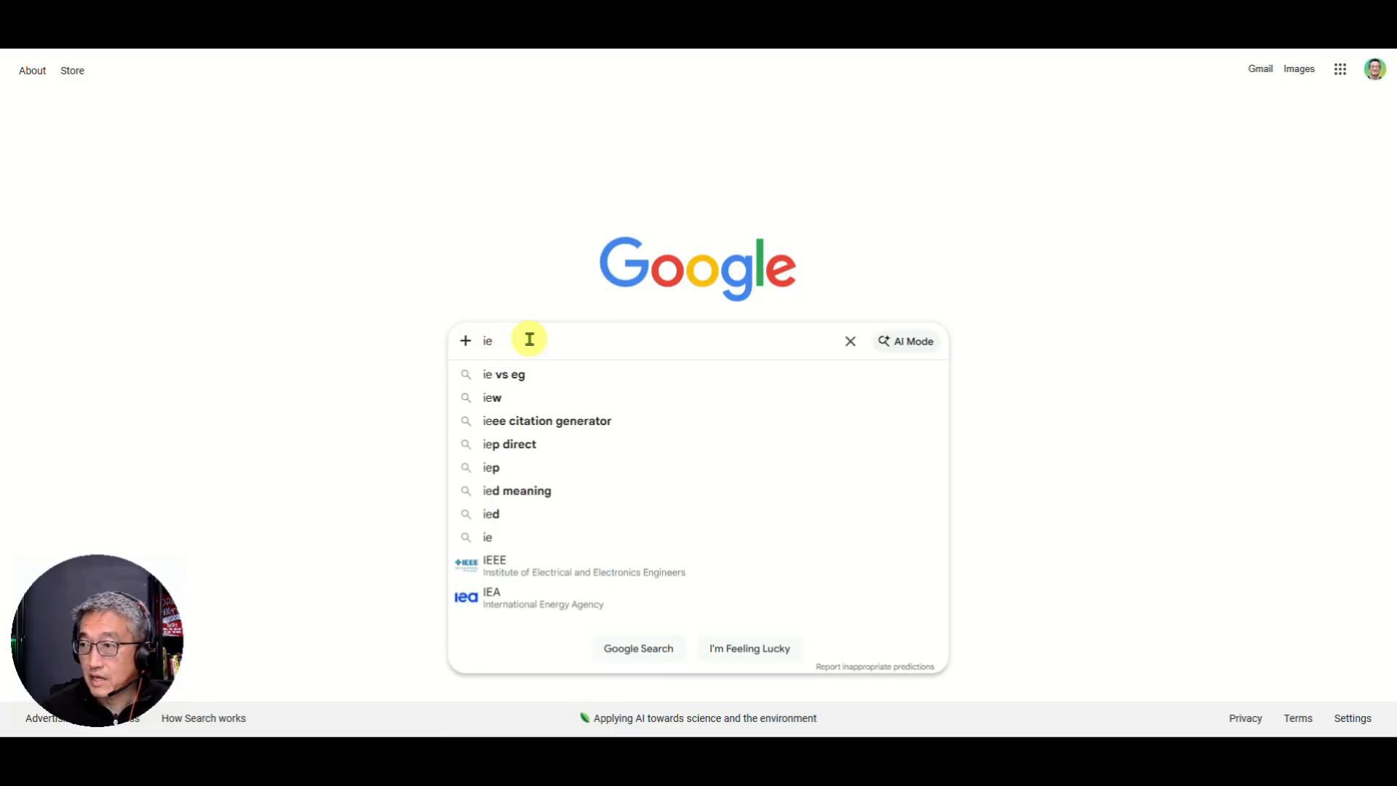
{"action": "key", "text": "BackSpace"}
{"action": "type", "text": "ubenda"}
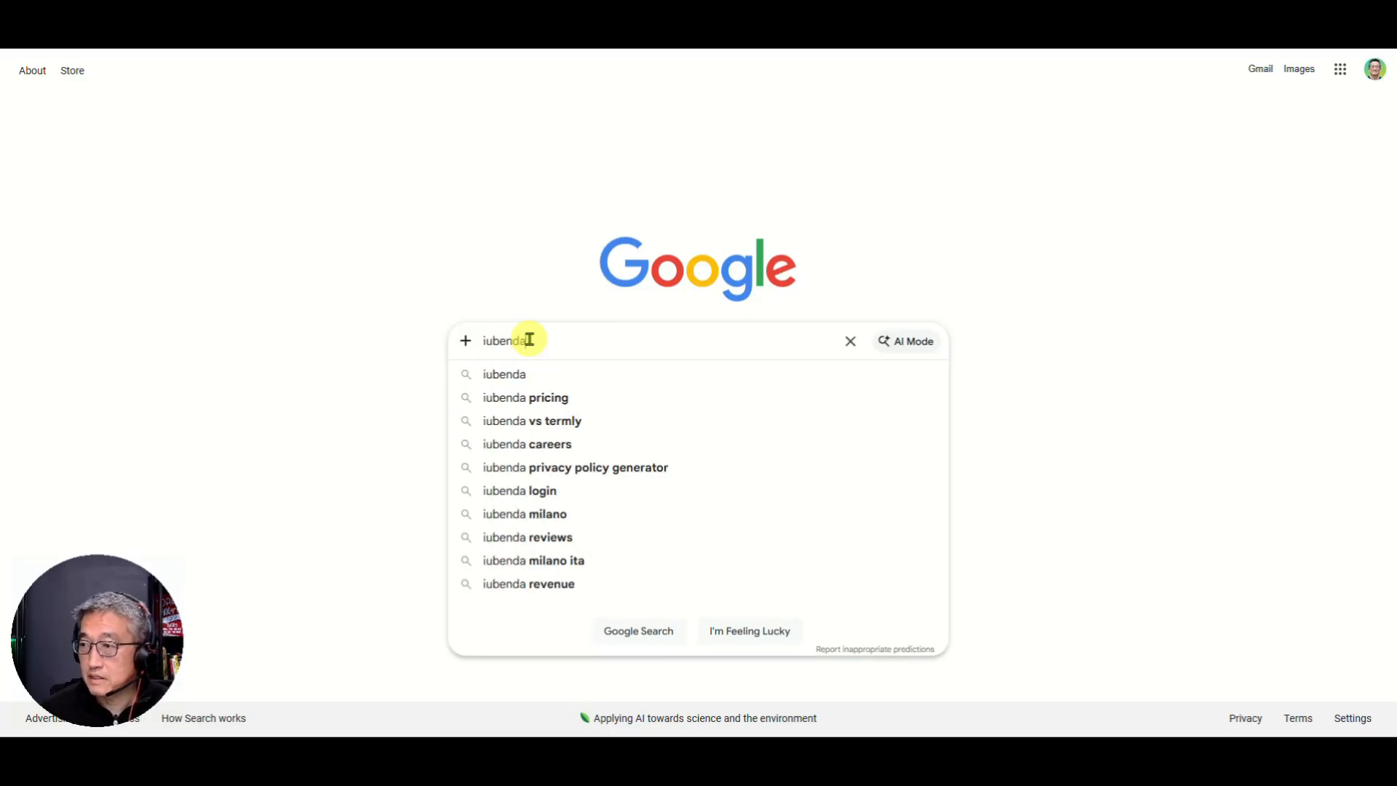
{"action": "key", "text": "Return"}
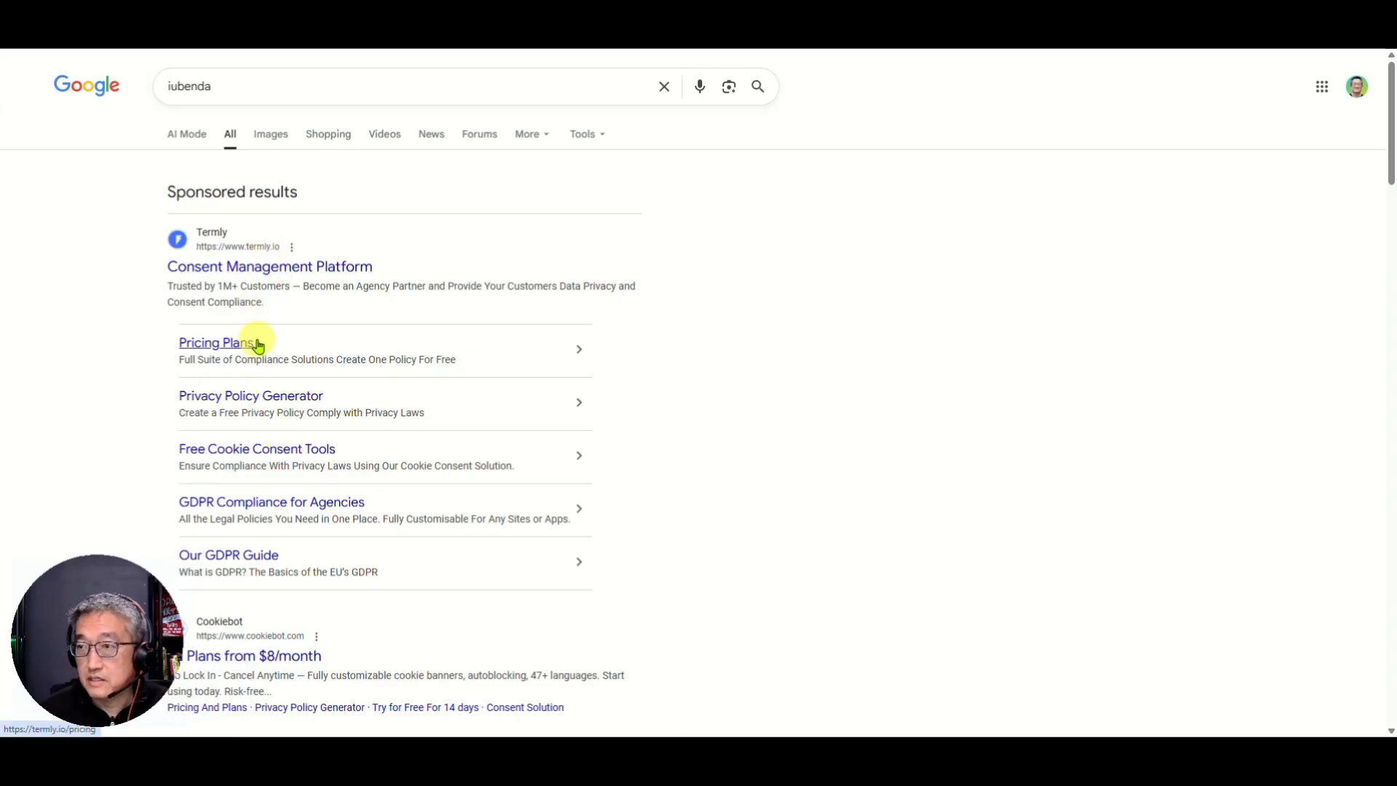
{"action": "scroll", "coordinate": [255, 343], "scroll_direction": "down", "scroll_amount": 6}
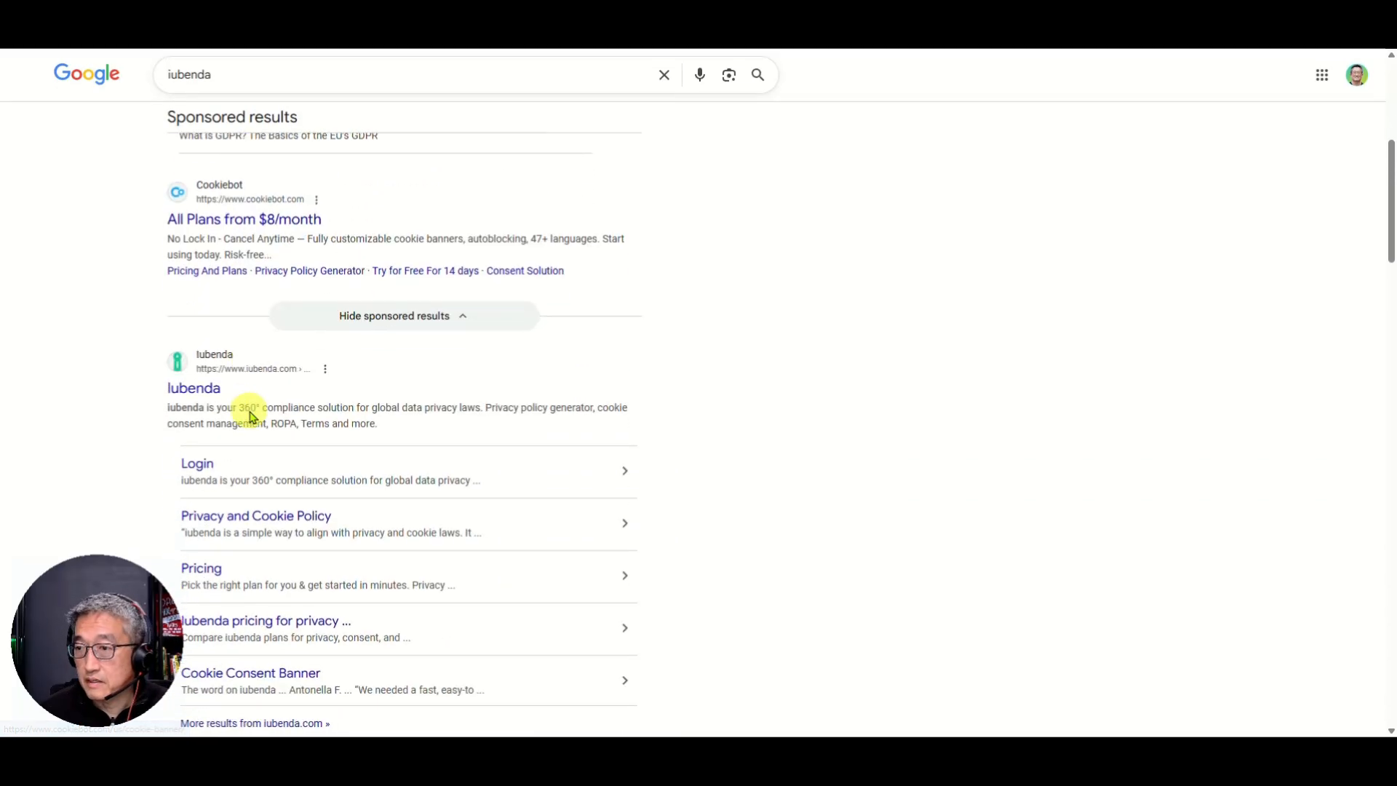
Step: Open the iubenda homepage from the results and dismiss its cookie banner
{"action": "left_click", "coordinate": [202, 399]}
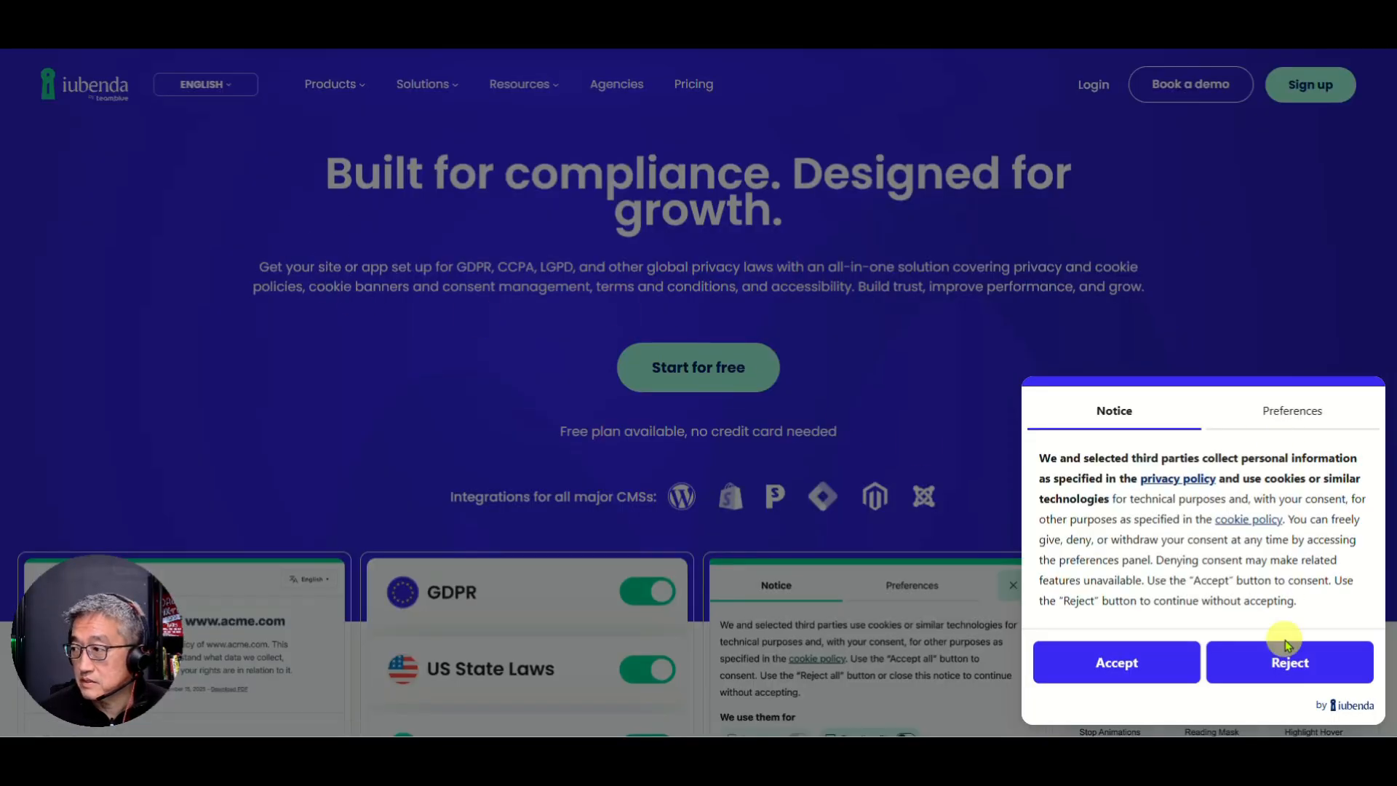
{"action": "left_click", "coordinate": [1121, 662]}
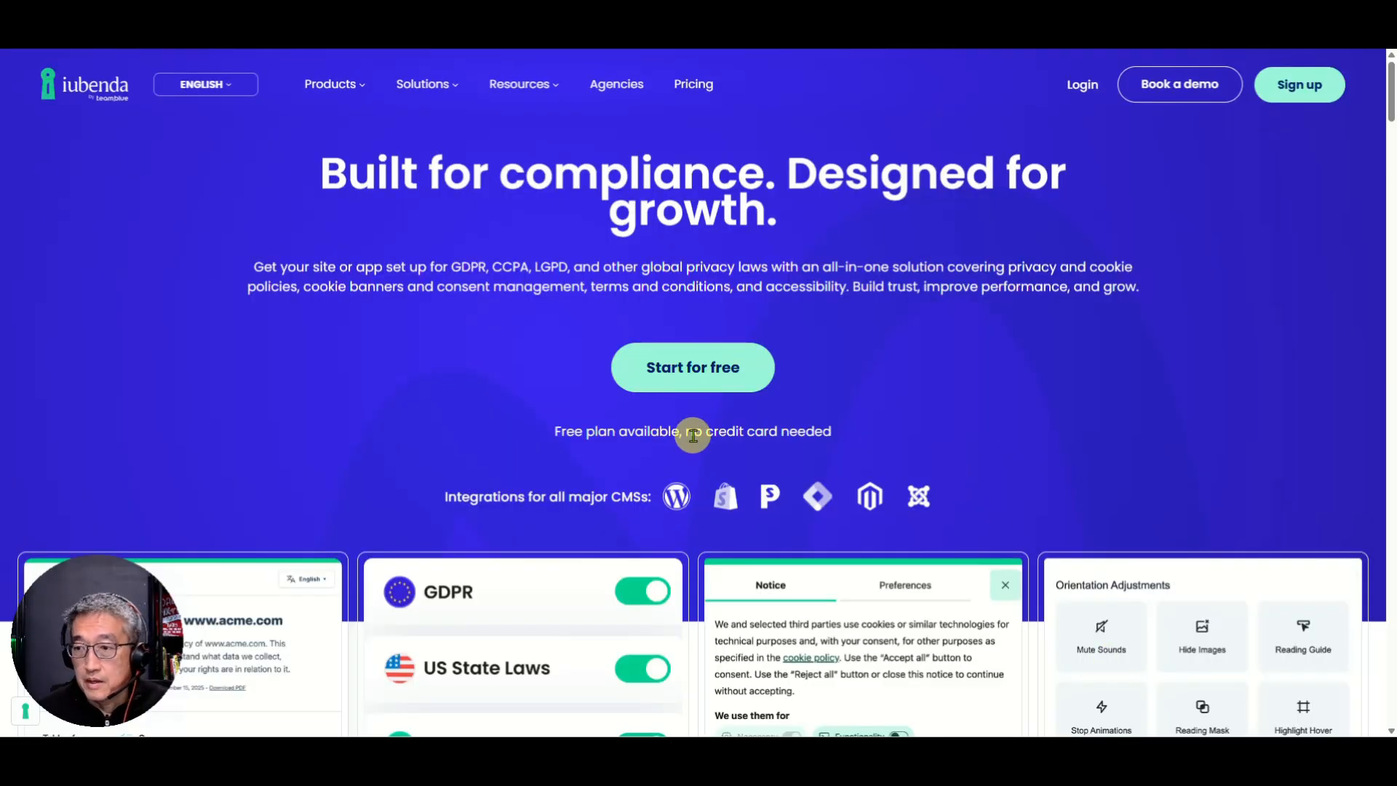
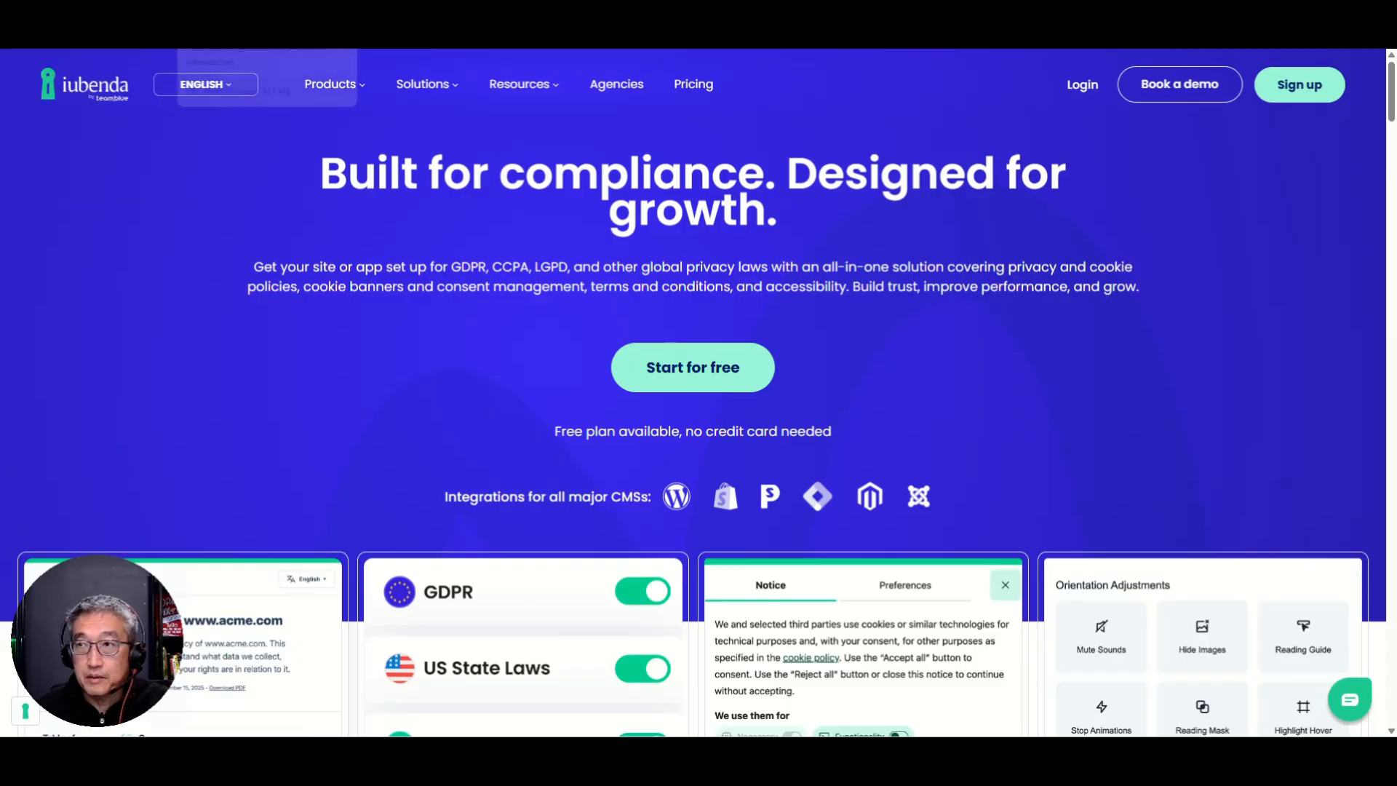
Step: Switch from the iubenda homepage to the ChatGPT tab showing a new chat
{"action": "left_click", "coordinate": [233, 16]}
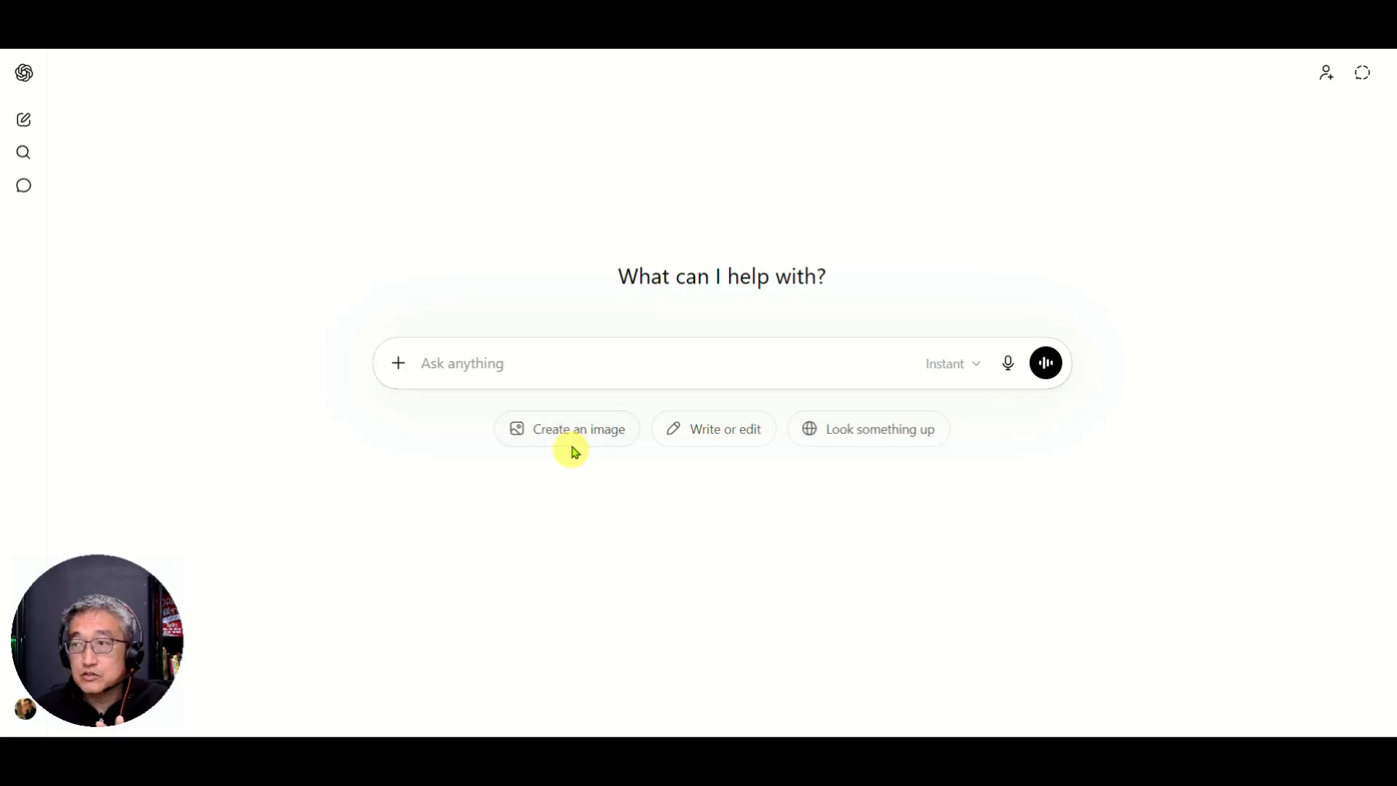
Step: Ask ChatGPT: 'I would like to generate a terms and condition and privacy policy for my client's website'
{"action": "left_click", "coordinate": [458, 359]}
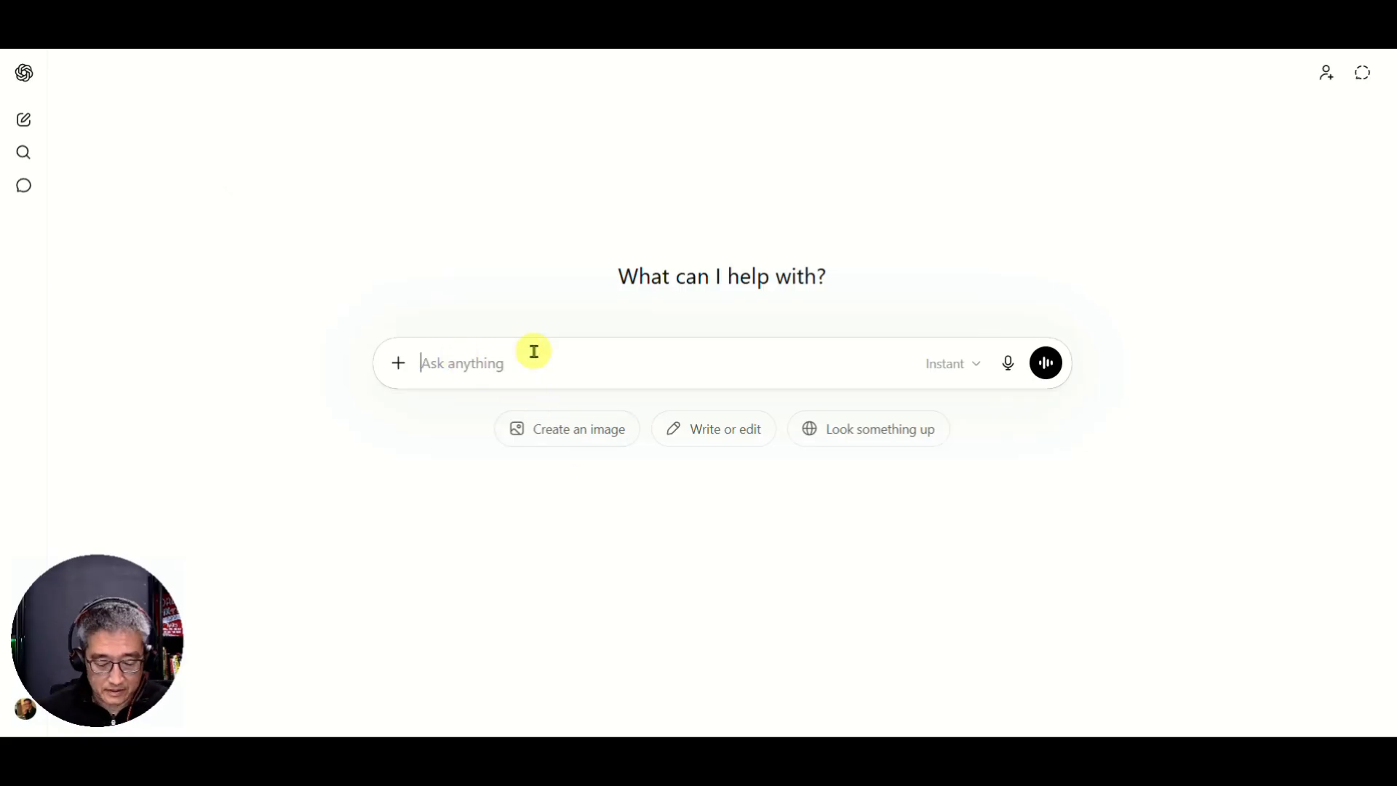
{"action": "type", "text": "I w"}
{"action": "key", "text": "BackSpace"}
{"action": "key", "text": "BackSpace"}
{"action": "key", "text": "BackSpace"}
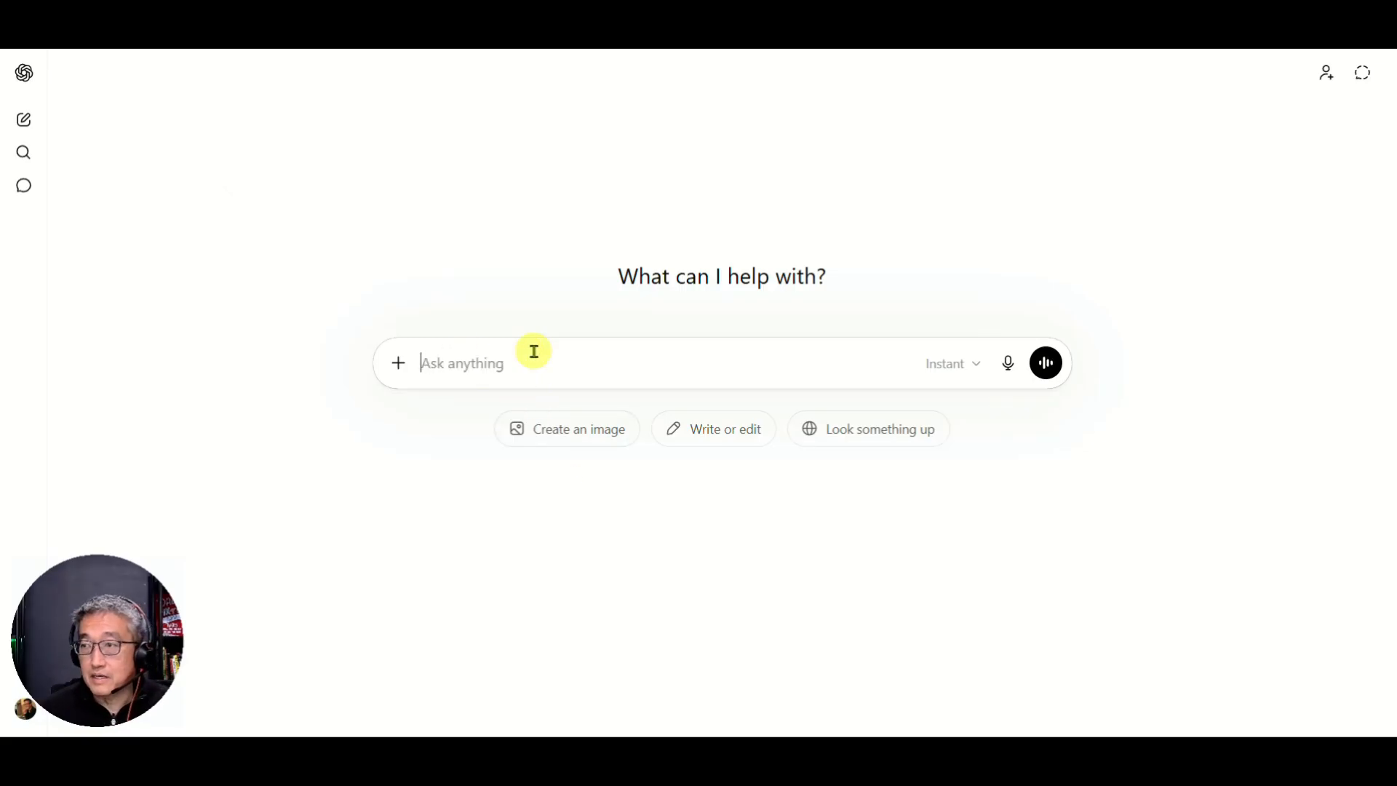
{"action": "type", "text": "I would like"}
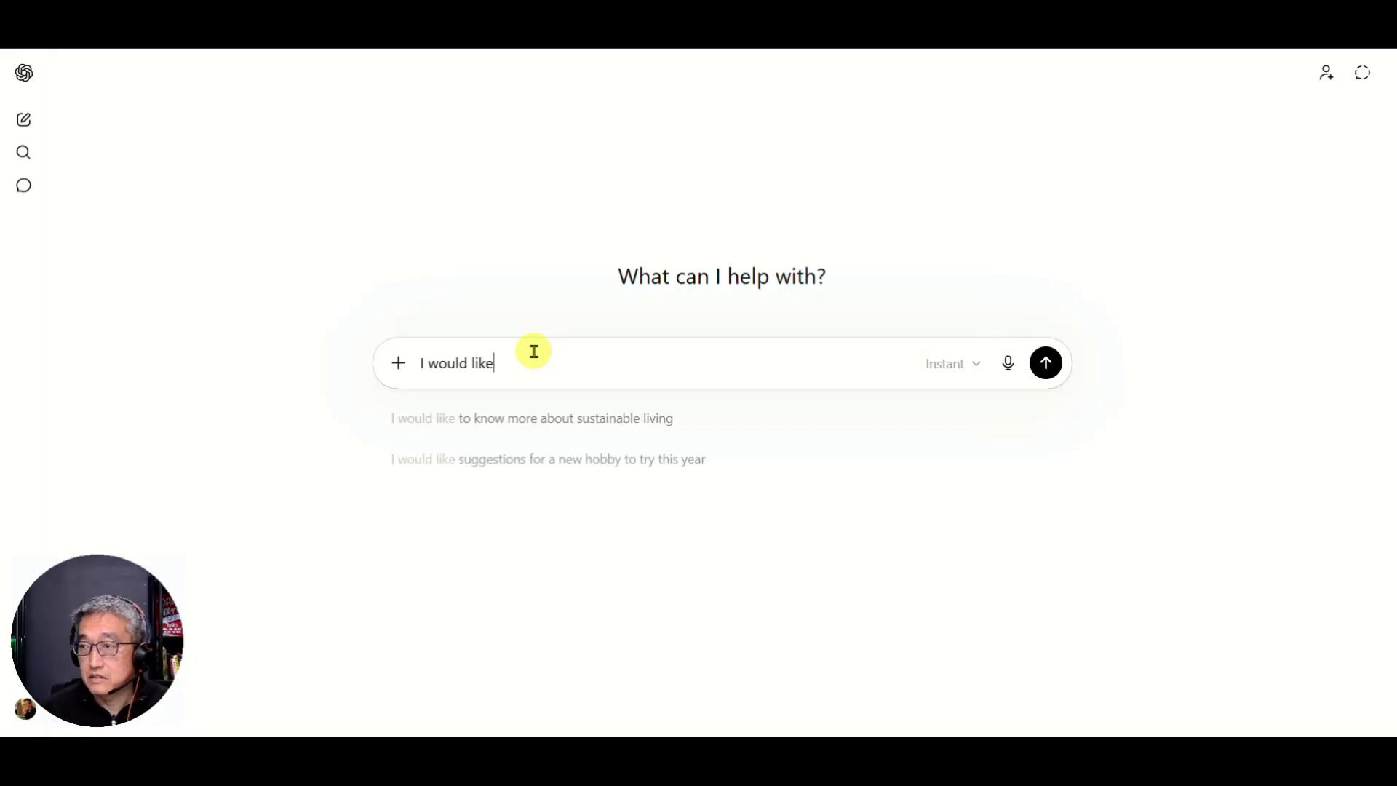
{"action": "type", "text": " to generate a "}
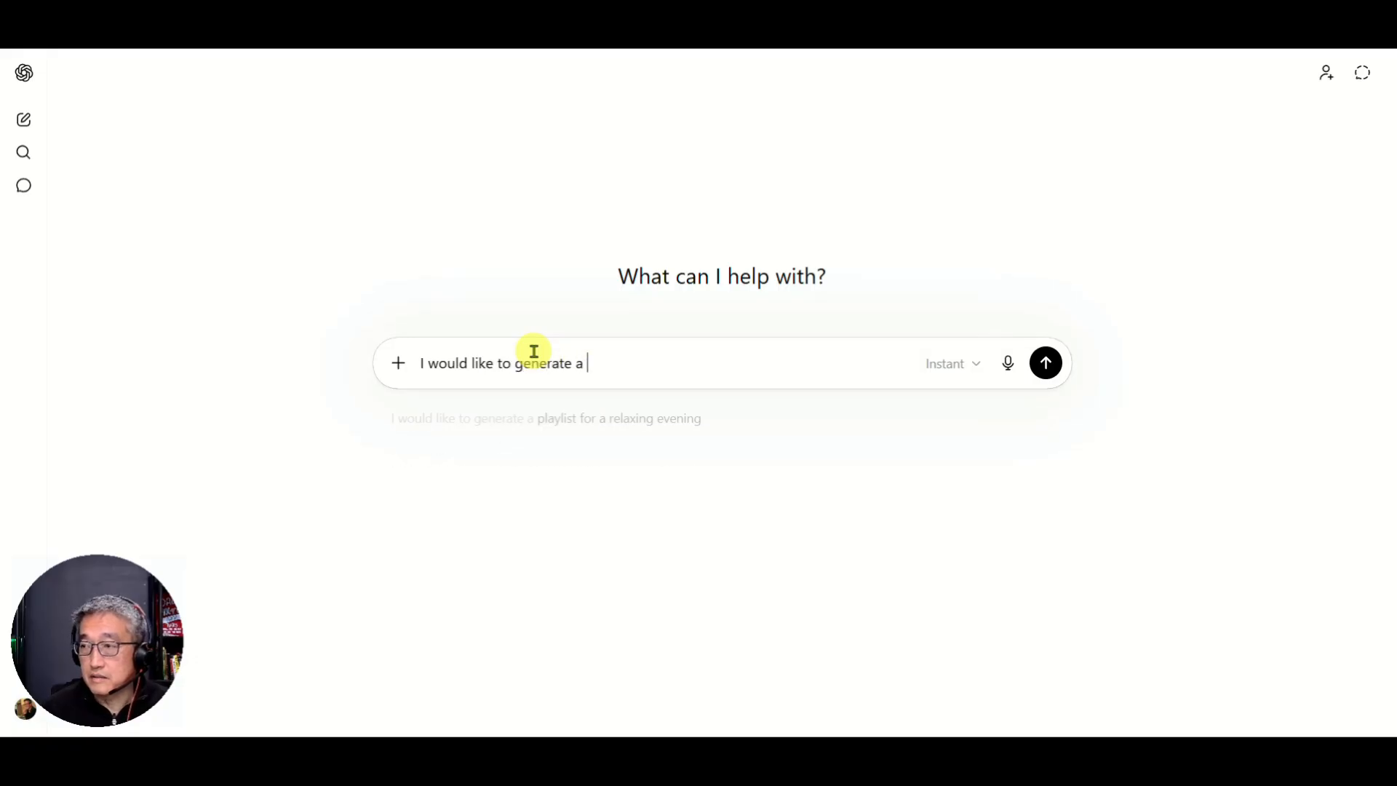
{"action": "type", "text": "terms and cond"}
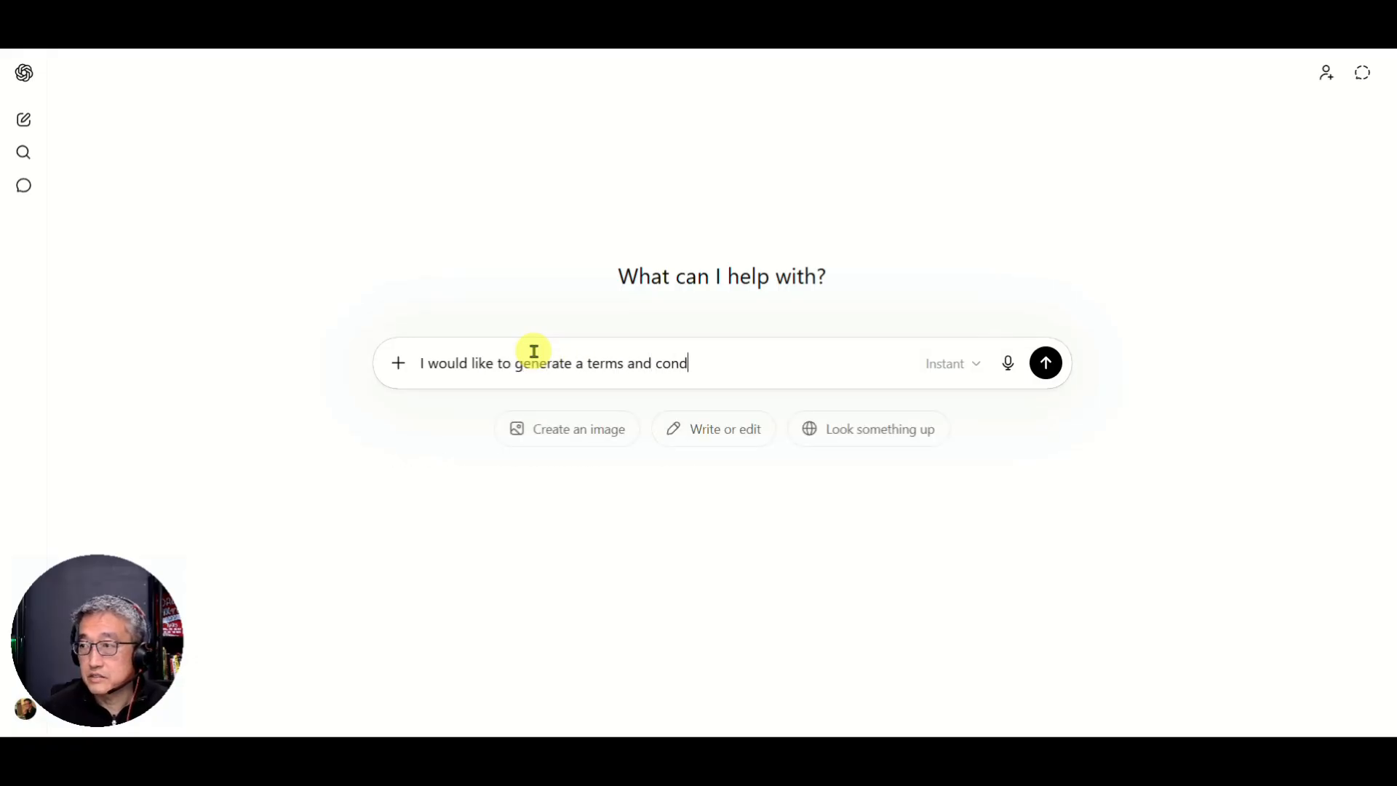
{"action": "type", "text": "ition for my"}
{"action": "key", "text": "BackSpace"}
{"action": "key", "text": "BackSpace"}
{"action": "key", "text": "BackSpace"}
{"action": "key", "text": "BackSpace"}
{"action": "key", "text": "BackSpace"}
{"action": "key", "text": "BackSpace"}
{"action": "key", "text": "BackSpace"}
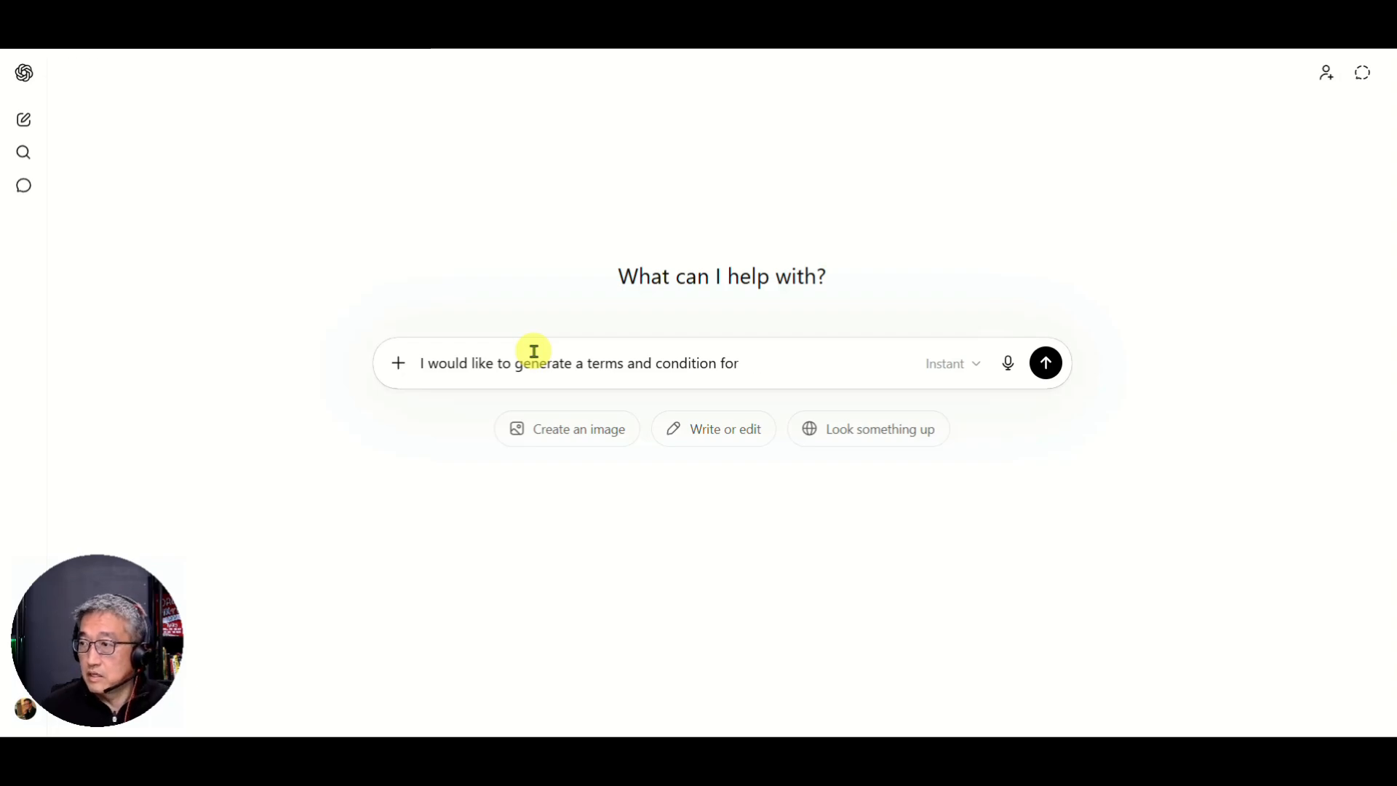
{"action": "type", "text": "and"}
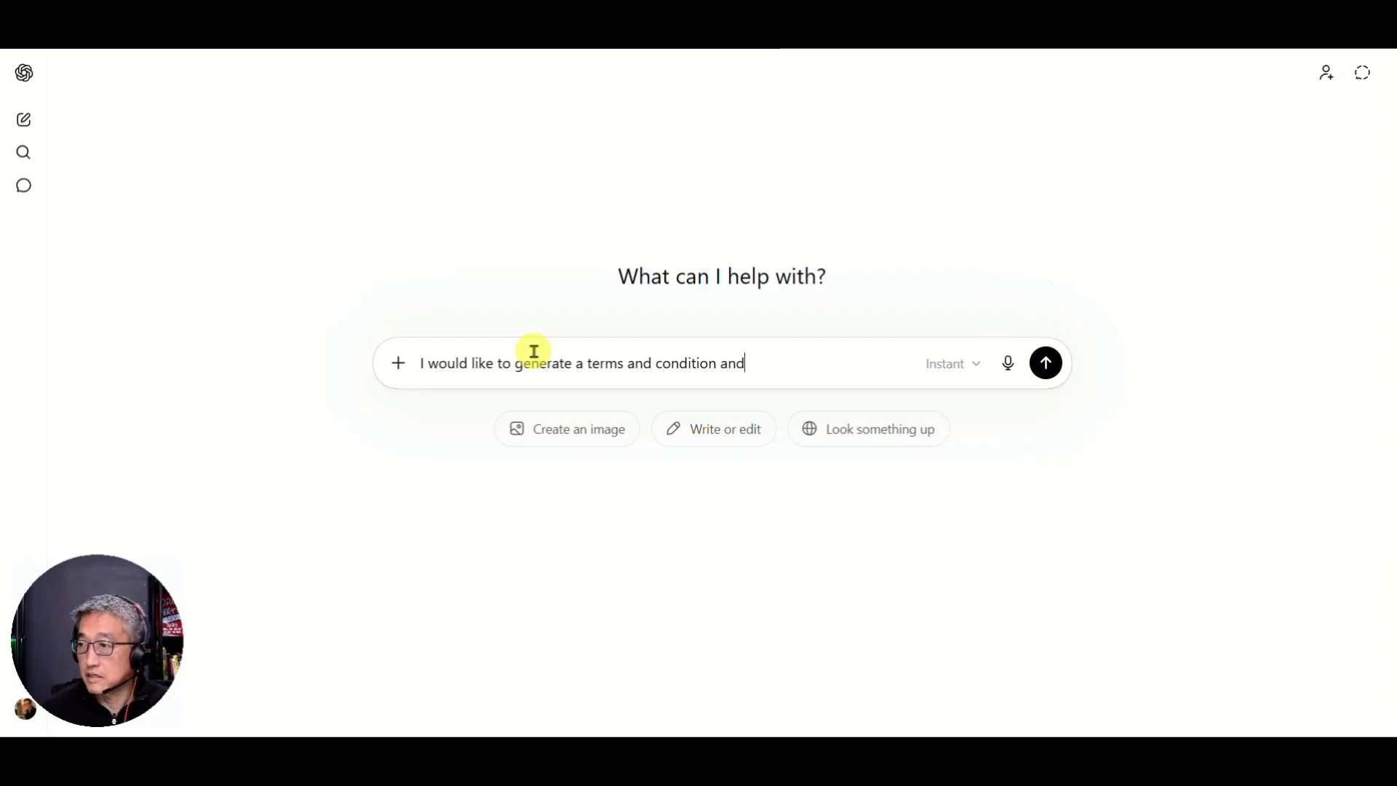
{"action": "type", "text": " privacy pol"}
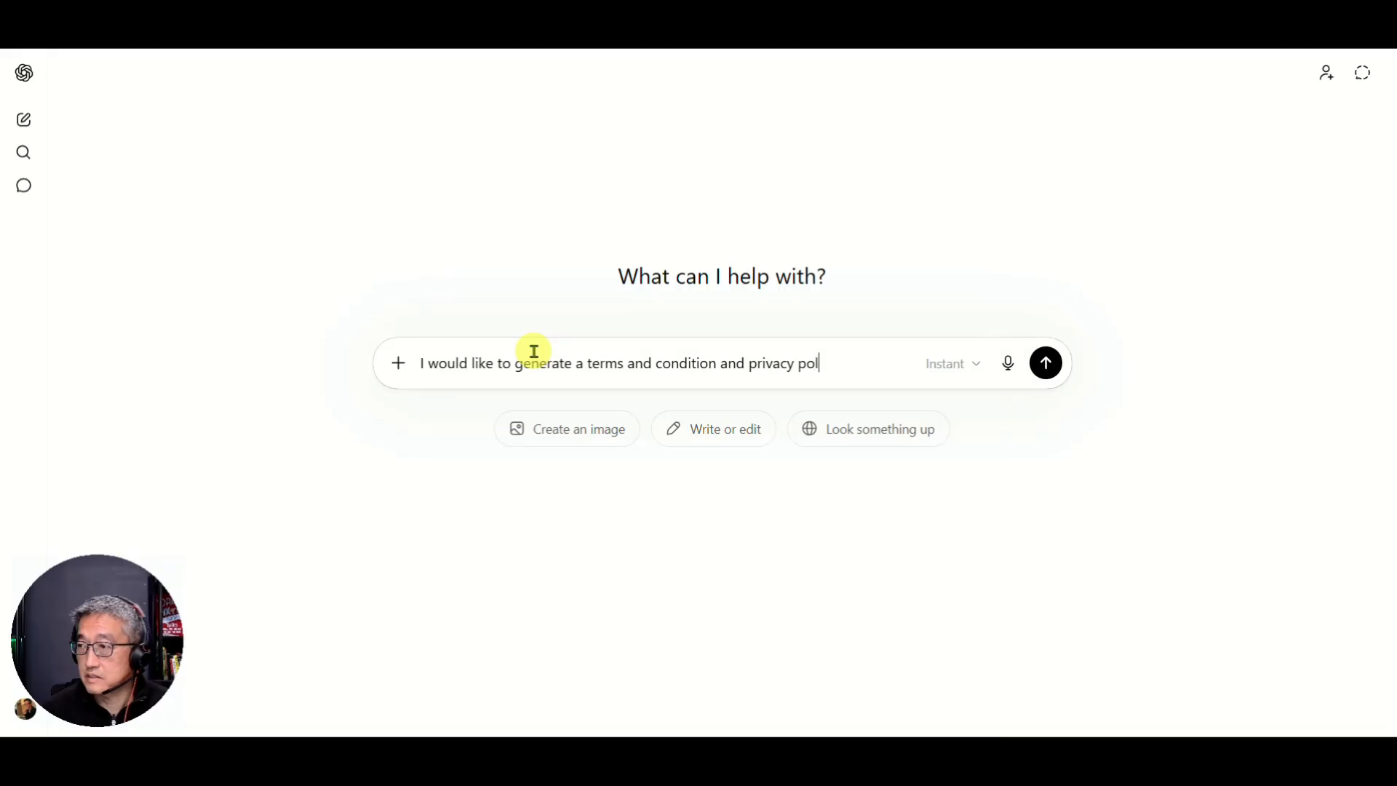
{"action": "type", "text": "icy for my c"}
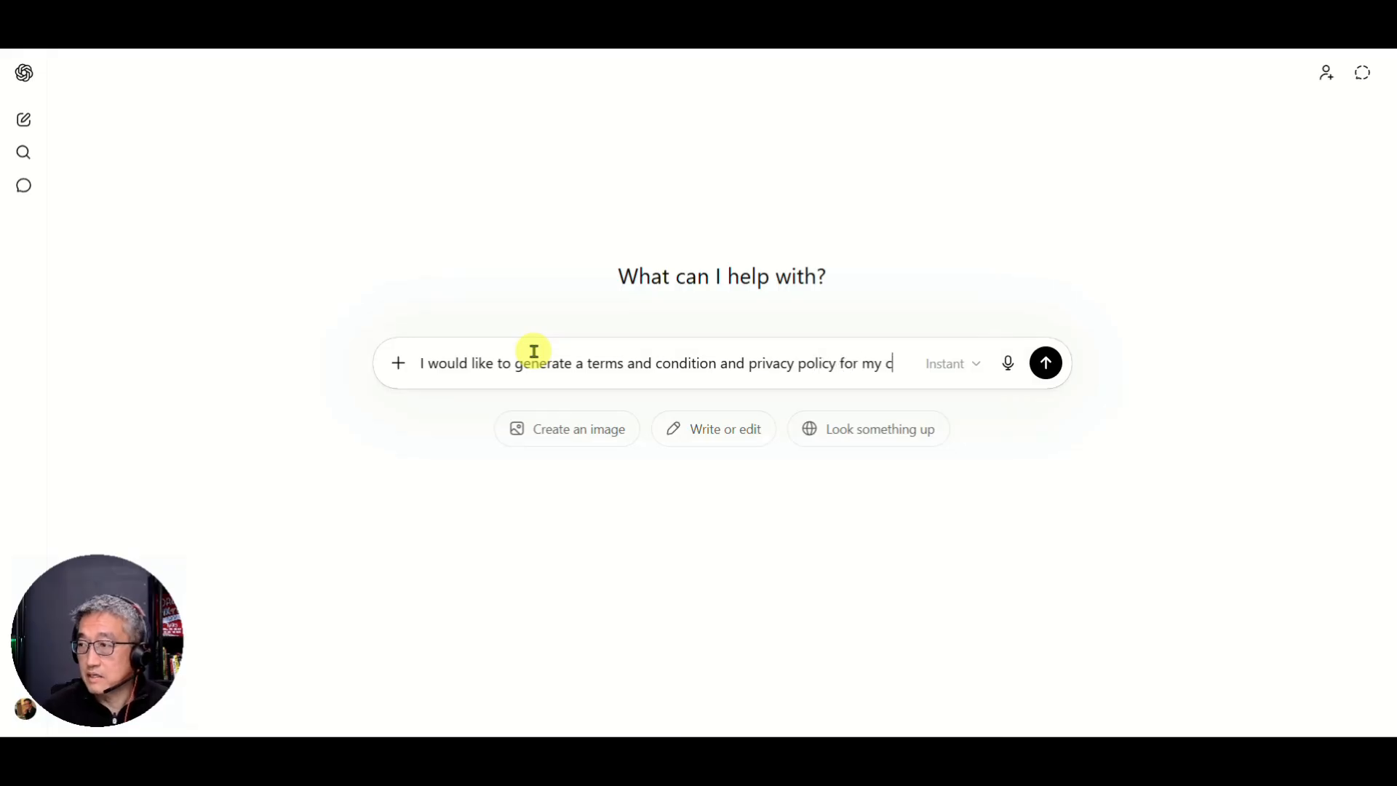
{"action": "type", "text": "lient's website"}
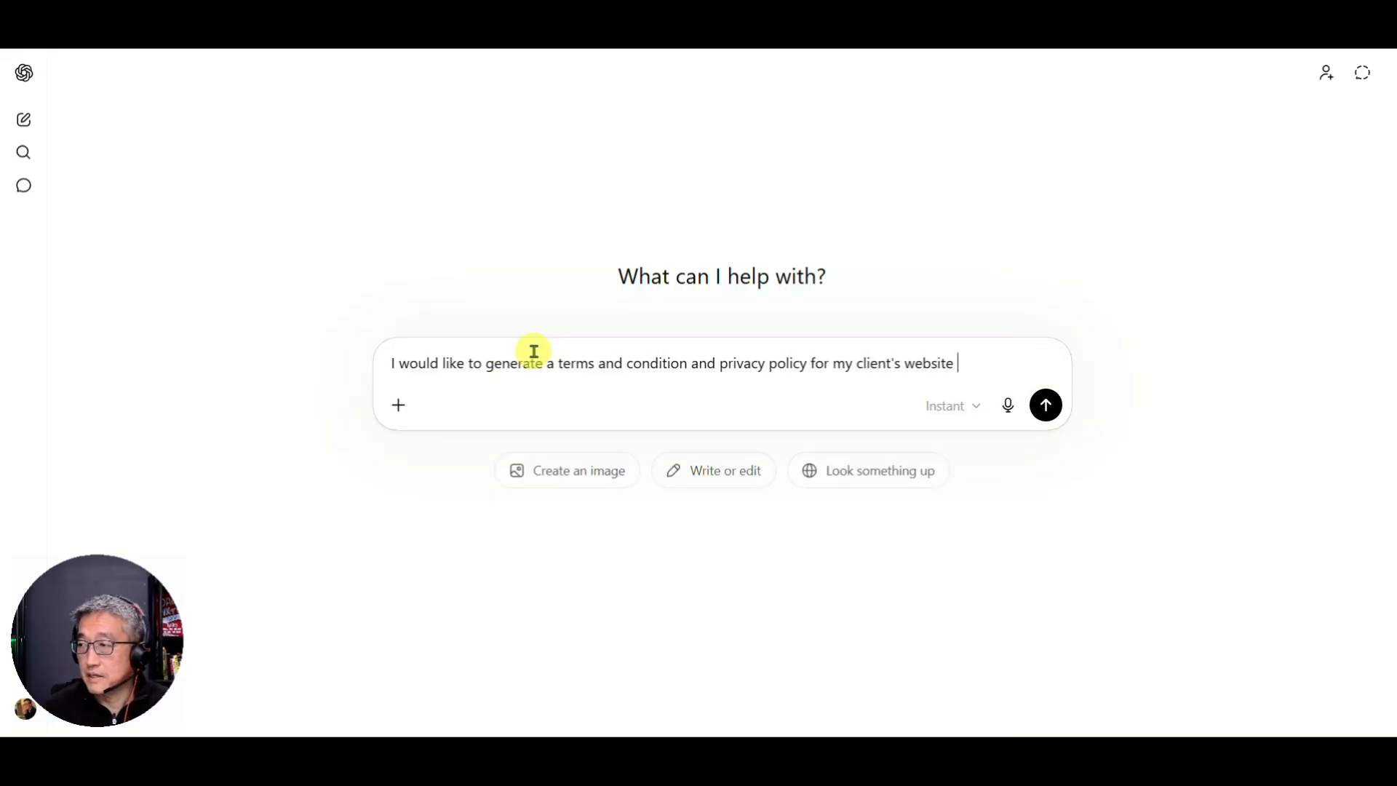
{"action": "key", "text": "Return"}
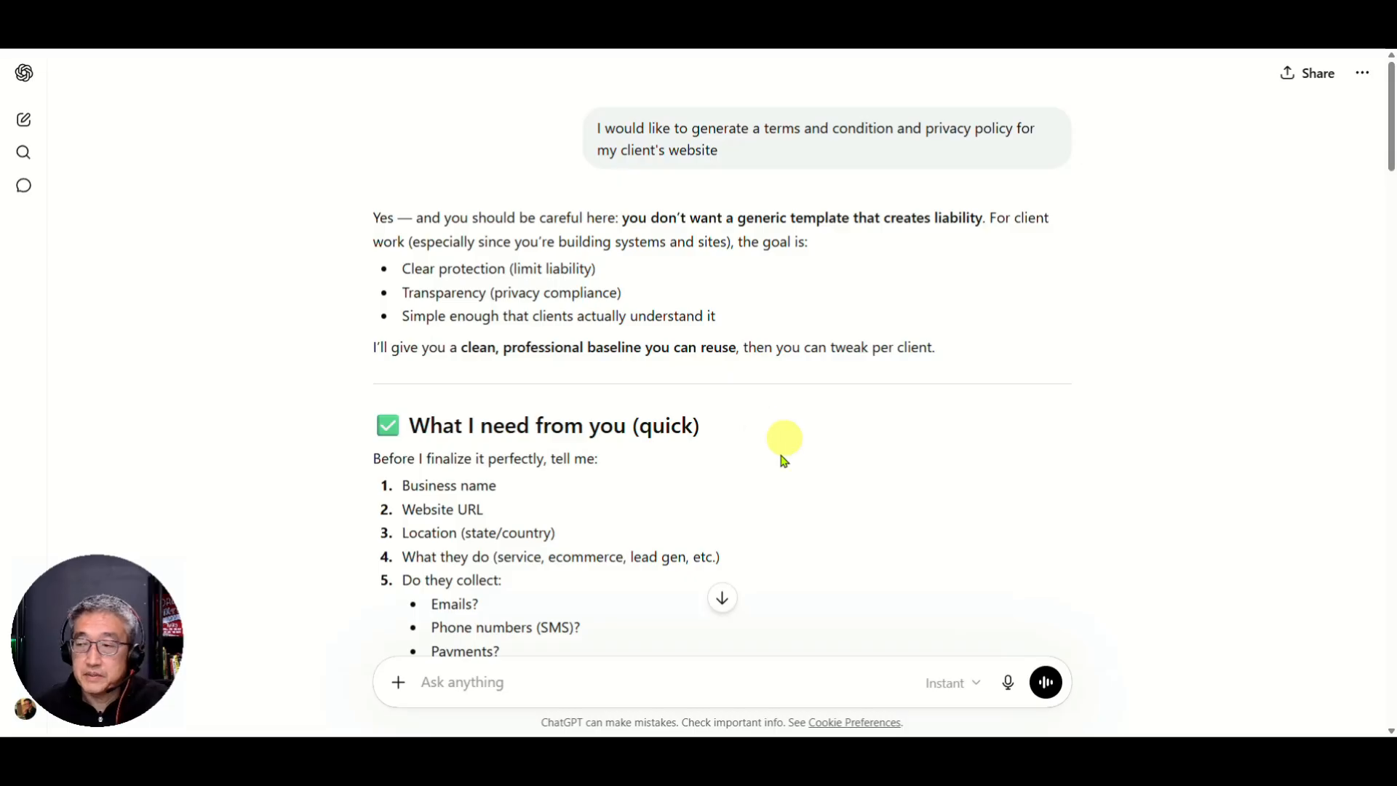
Step: Scroll through ChatGPT's reply, trying a first selection of the template and clearing it
{"action": "scroll", "coordinate": [526, 434], "scroll_direction": "down", "scroll_amount": 1}
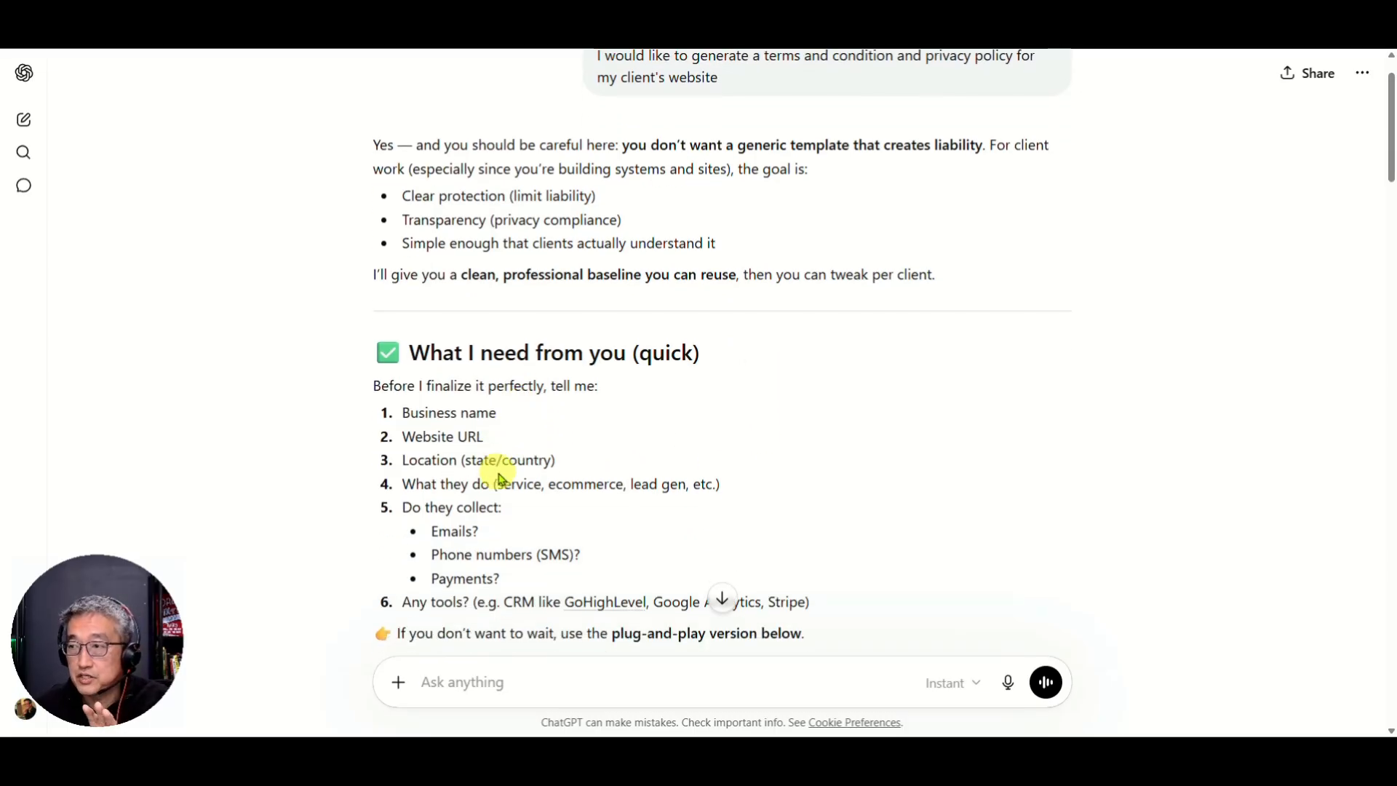
{"action": "scroll", "coordinate": [553, 495], "scroll_direction": "down", "scroll_amount": 1}
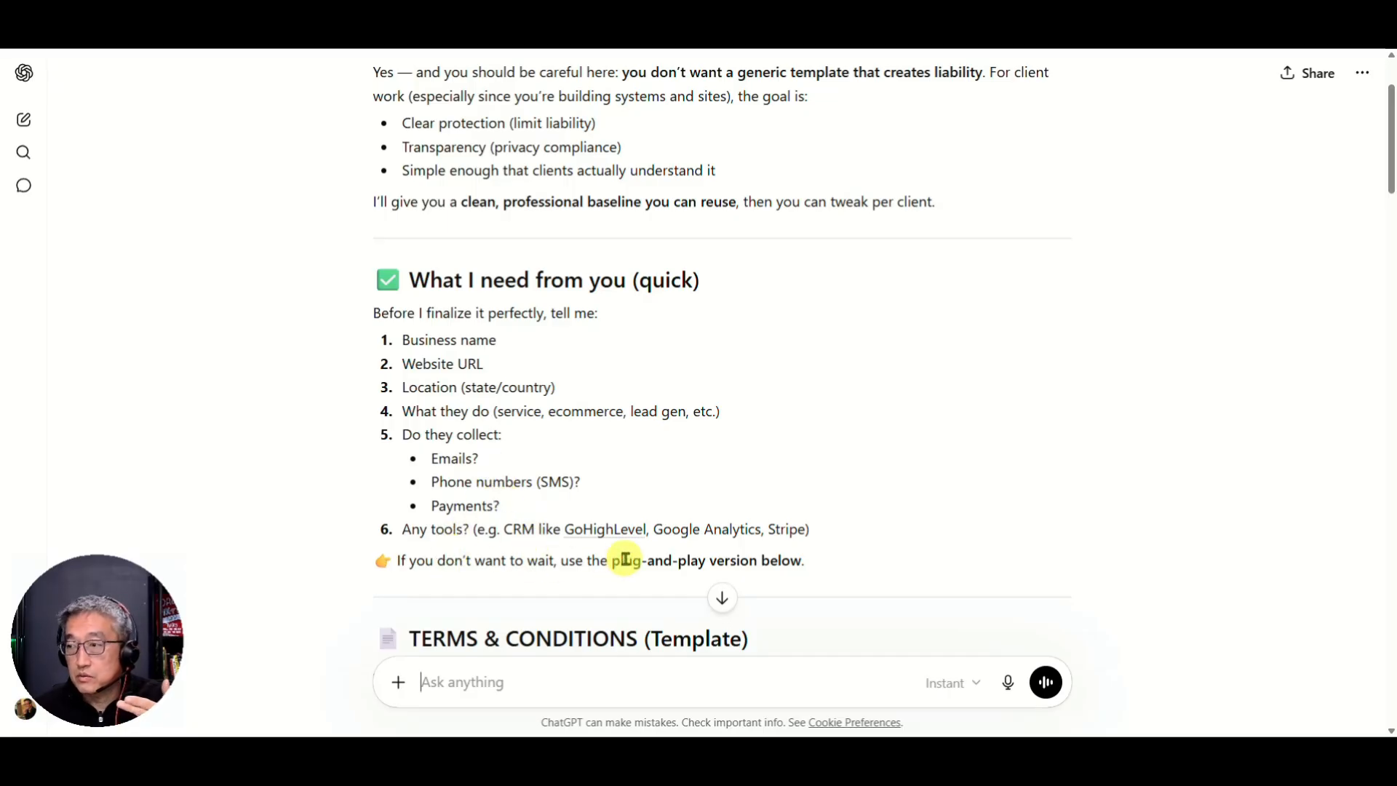
{"action": "scroll", "coordinate": [560, 561], "scroll_direction": "down", "scroll_amount": 1}
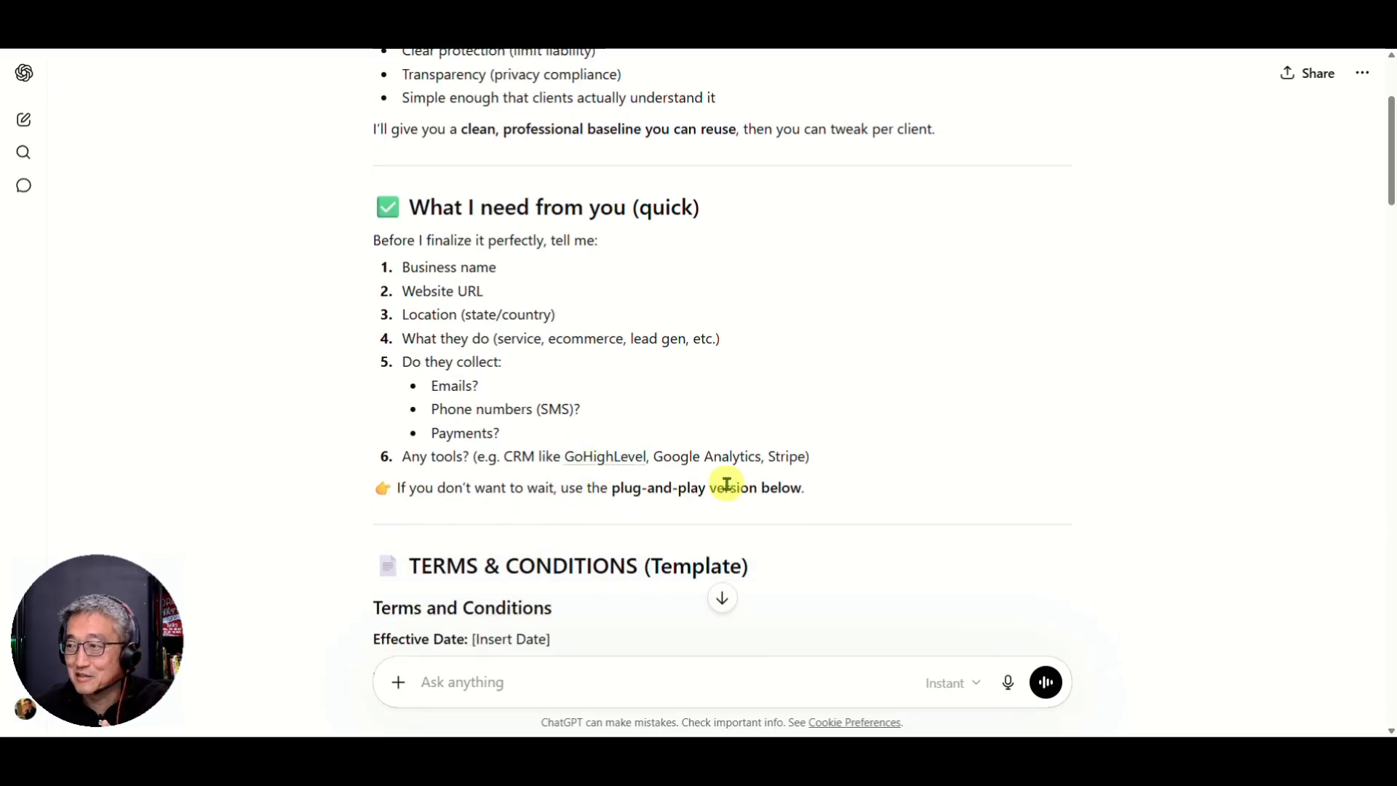
{"action": "scroll", "coordinate": [800, 473], "scroll_direction": "down", "scroll_amount": 2}
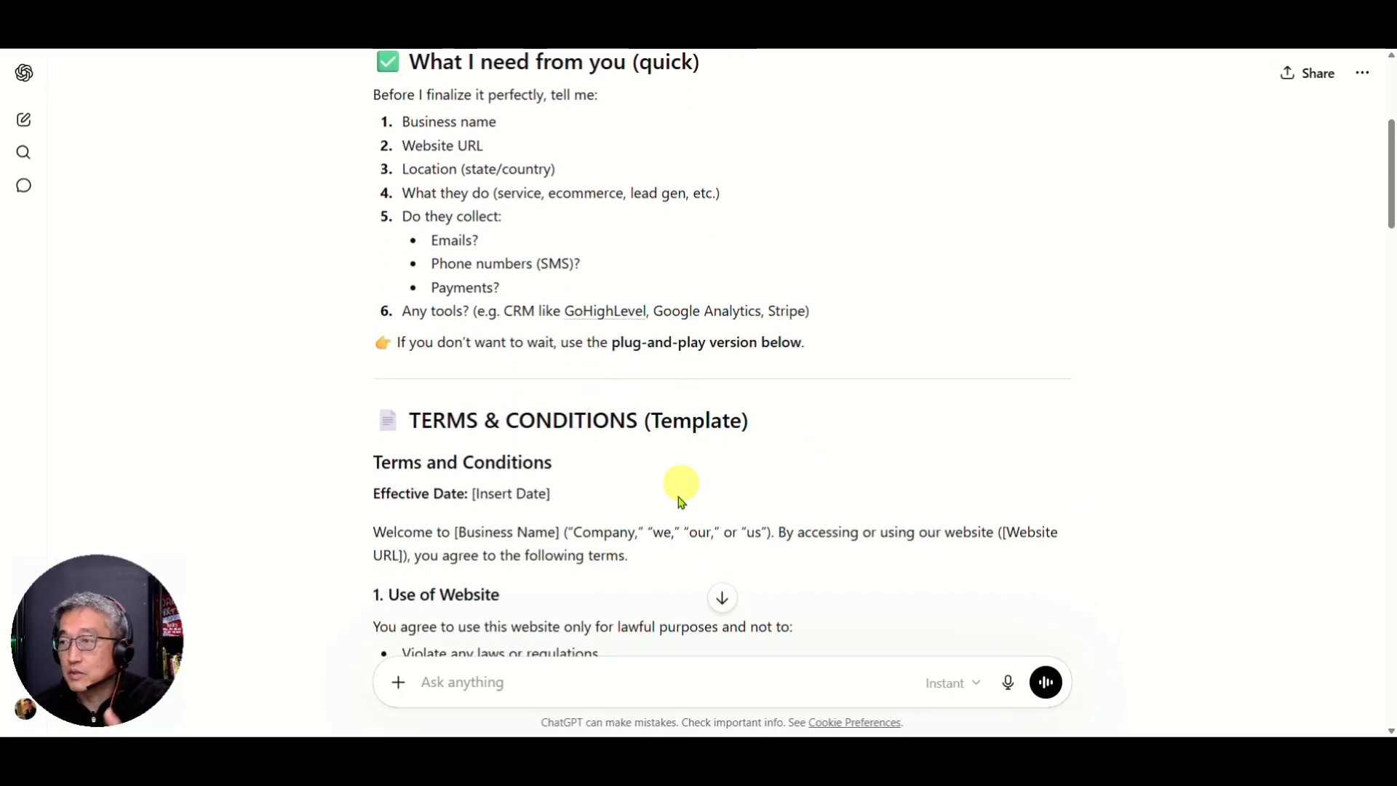
{"action": "left_click_drag", "start_coordinate": [373, 493], "coordinate": [452, 592]}
{"action": "scroll", "coordinate": [459, 591], "scroll_direction": "down", "scroll_amount": 7}
{"action": "scroll", "coordinate": [458, 591], "scroll_direction": "down", "scroll_amount": 15}
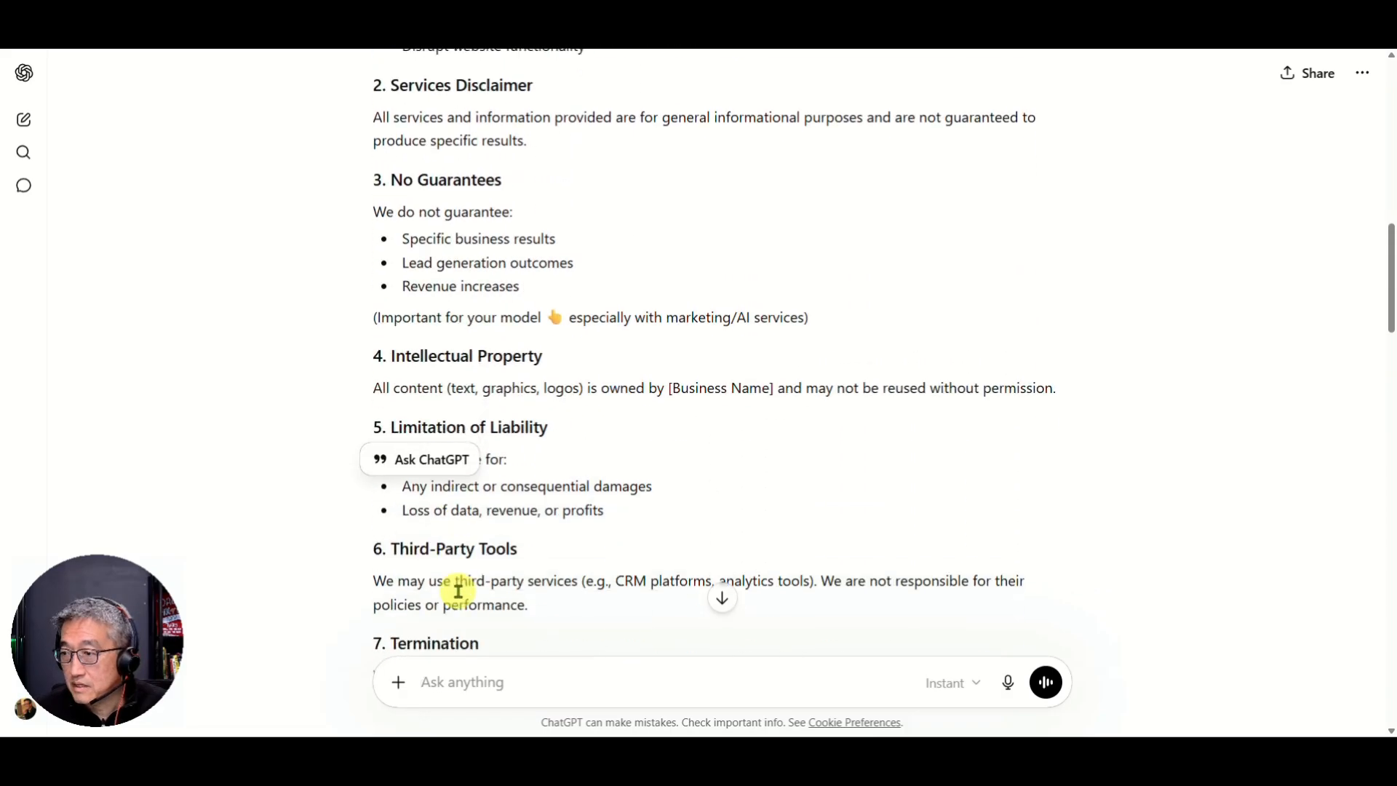
{"action": "scroll", "coordinate": [458, 591], "scroll_direction": "up", "scroll_amount": 19}
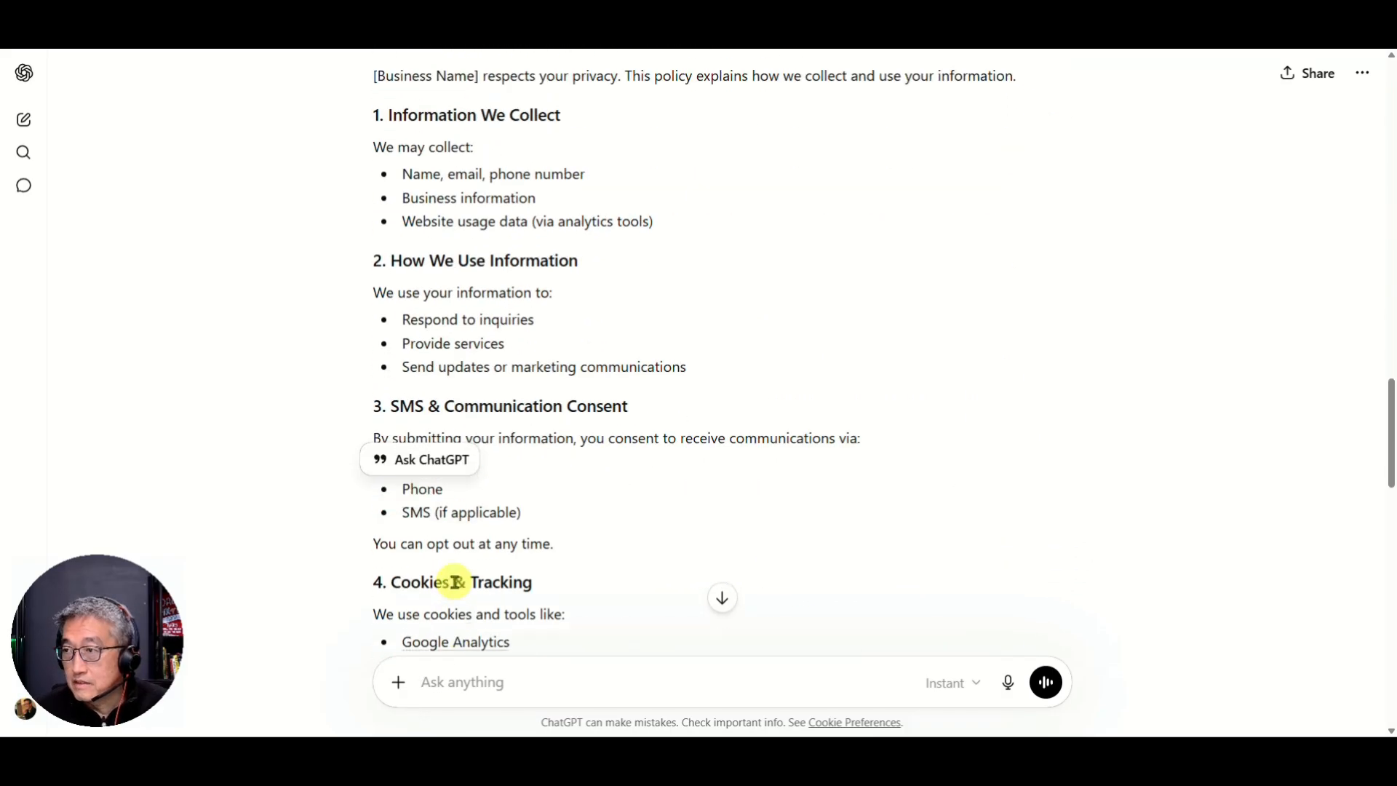
{"action": "scroll", "coordinate": [484, 535], "scroll_direction": "up", "scroll_amount": 4}
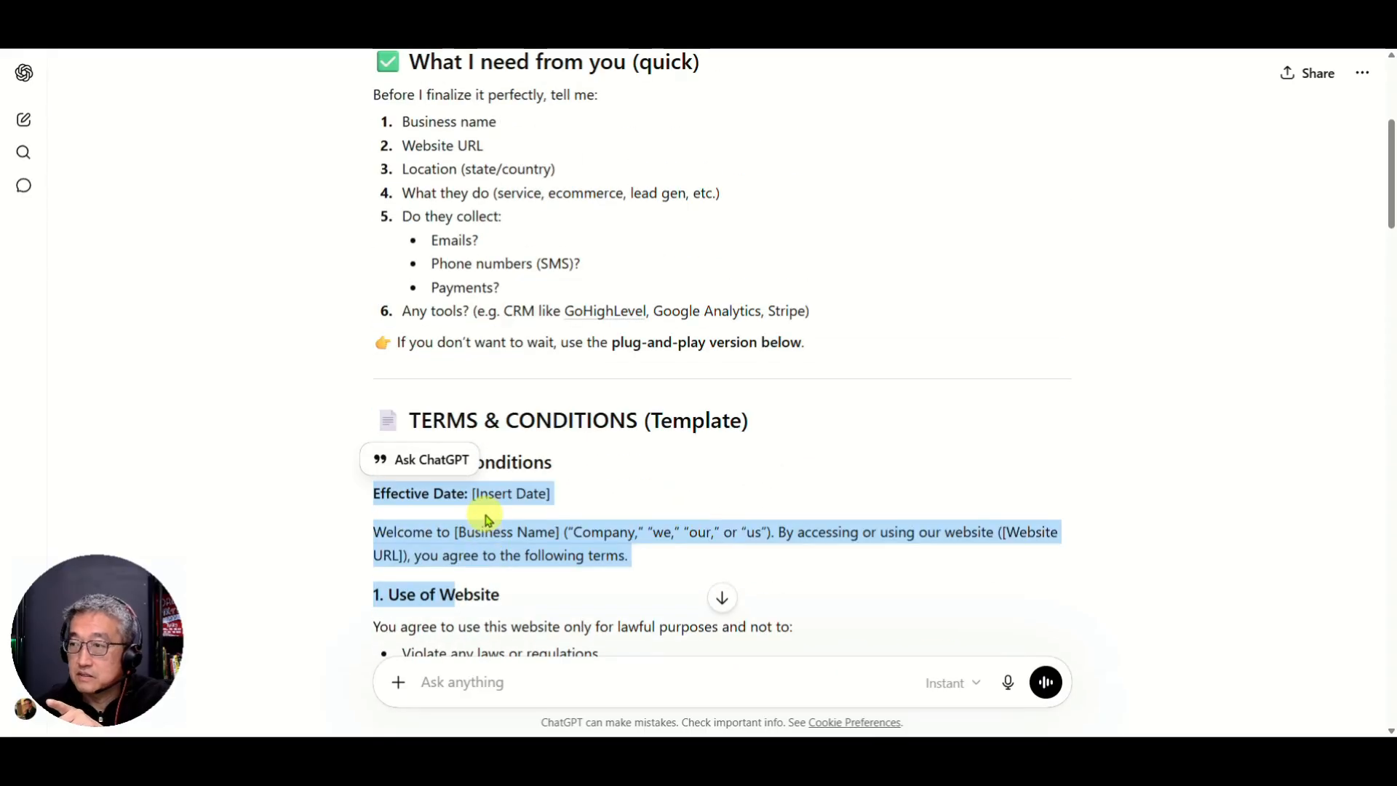
{"action": "left_click", "coordinate": [561, 492]}
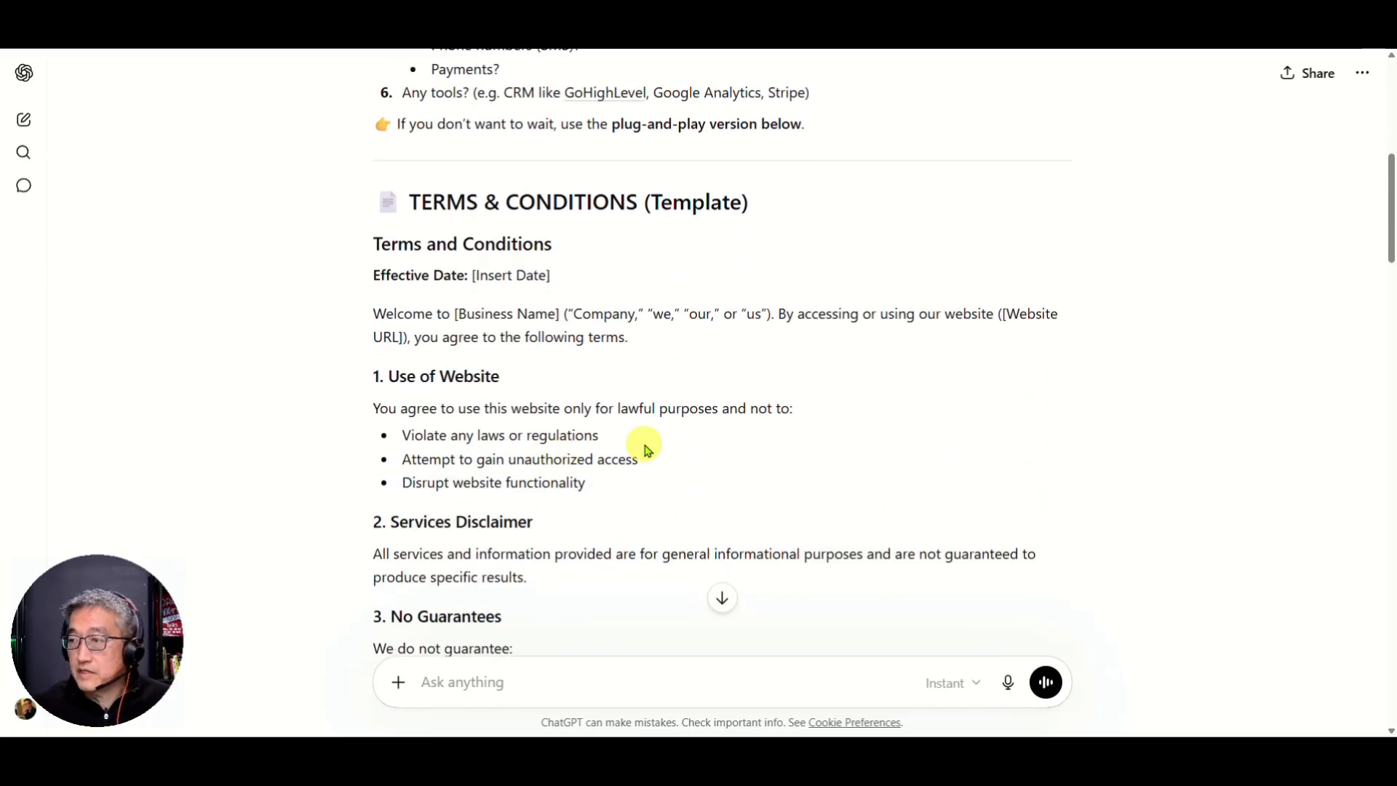
Step: Select the Terms and Conditions template from Effective Date through the [Phone Number] placeholder
{"action": "scroll", "coordinate": [807, 438], "scroll_direction": "down", "scroll_amount": 9}
{"action": "scroll", "coordinate": [806, 440], "scroll_direction": "down", "scroll_amount": 2}
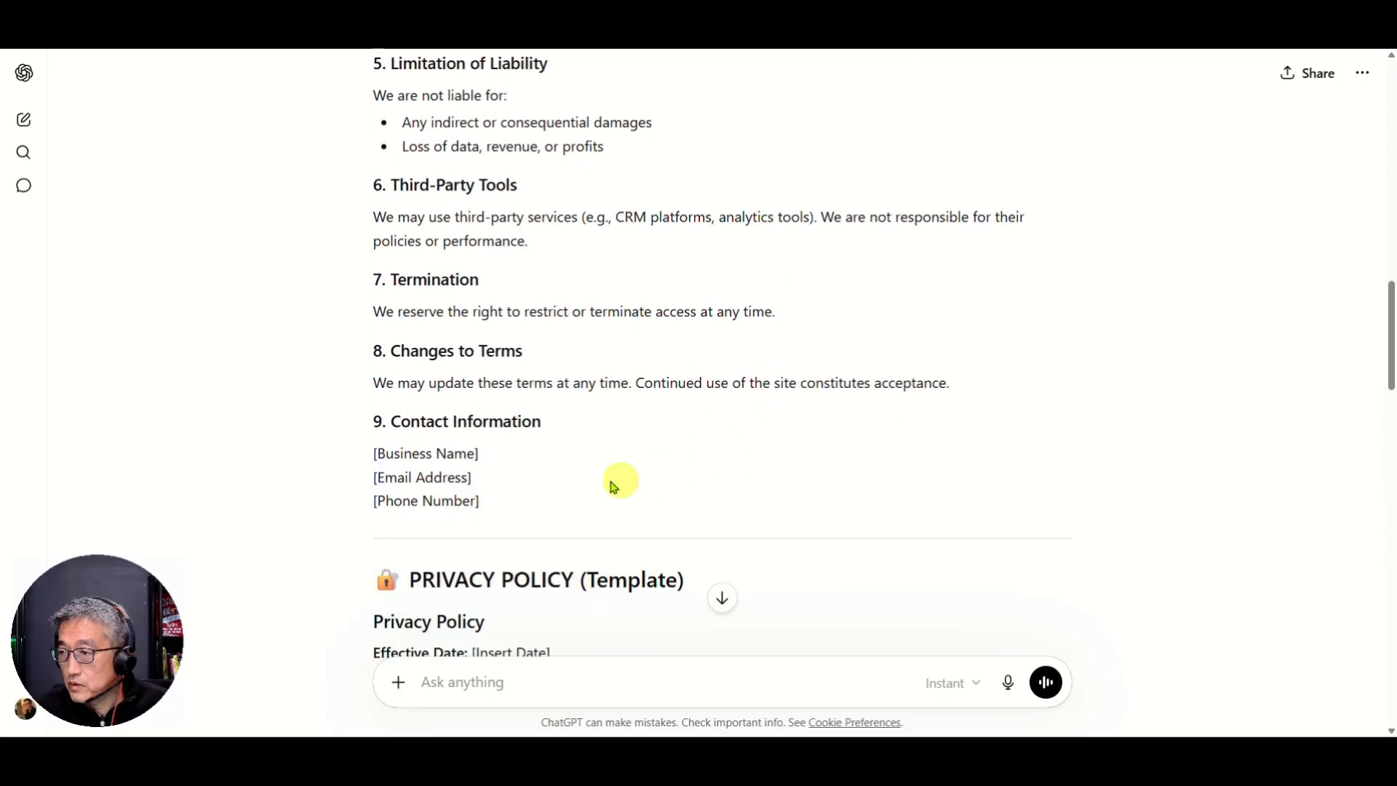
{"action": "scroll", "coordinate": [477, 521], "scroll_direction": "down", "scroll_amount": 4}
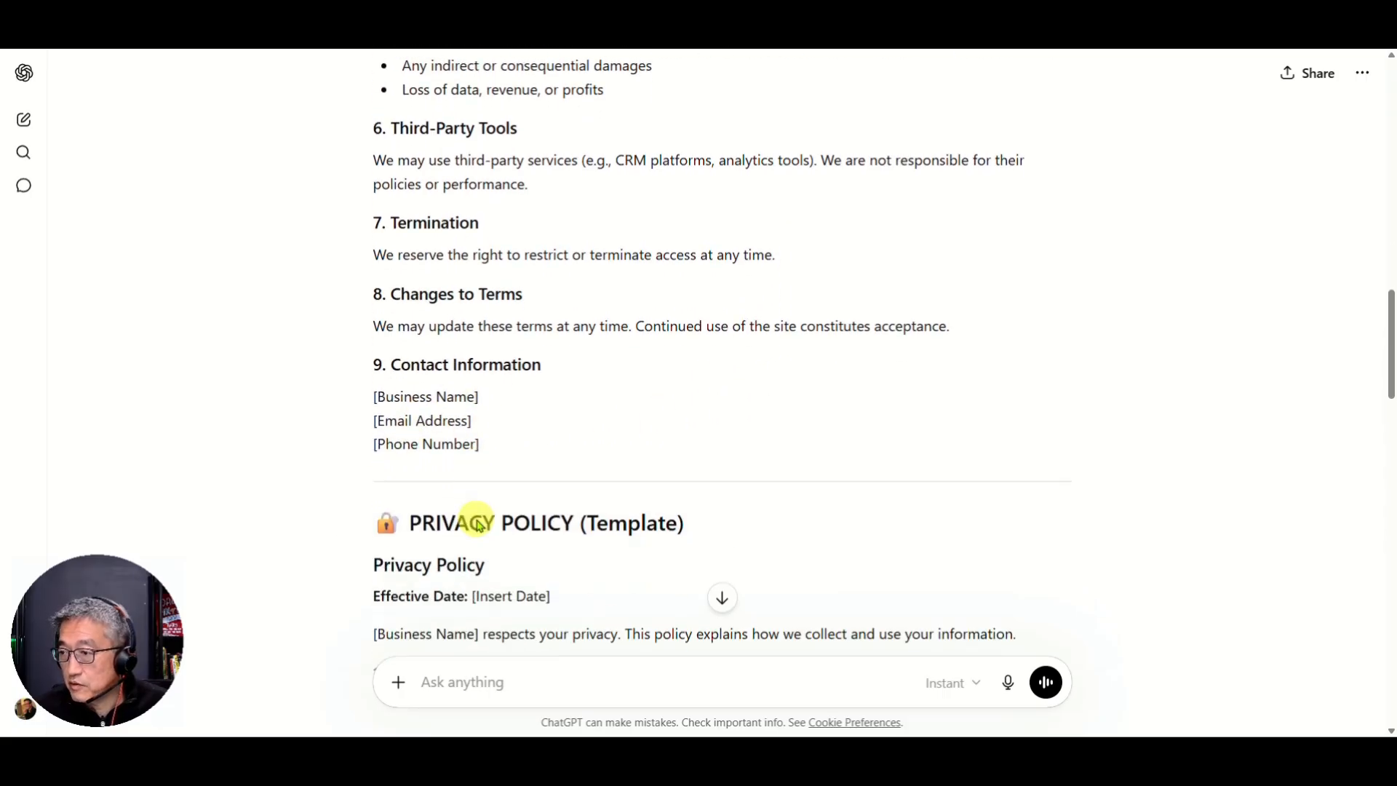
{"action": "scroll", "coordinate": [604, 551], "scroll_direction": "down", "scroll_amount": 8}
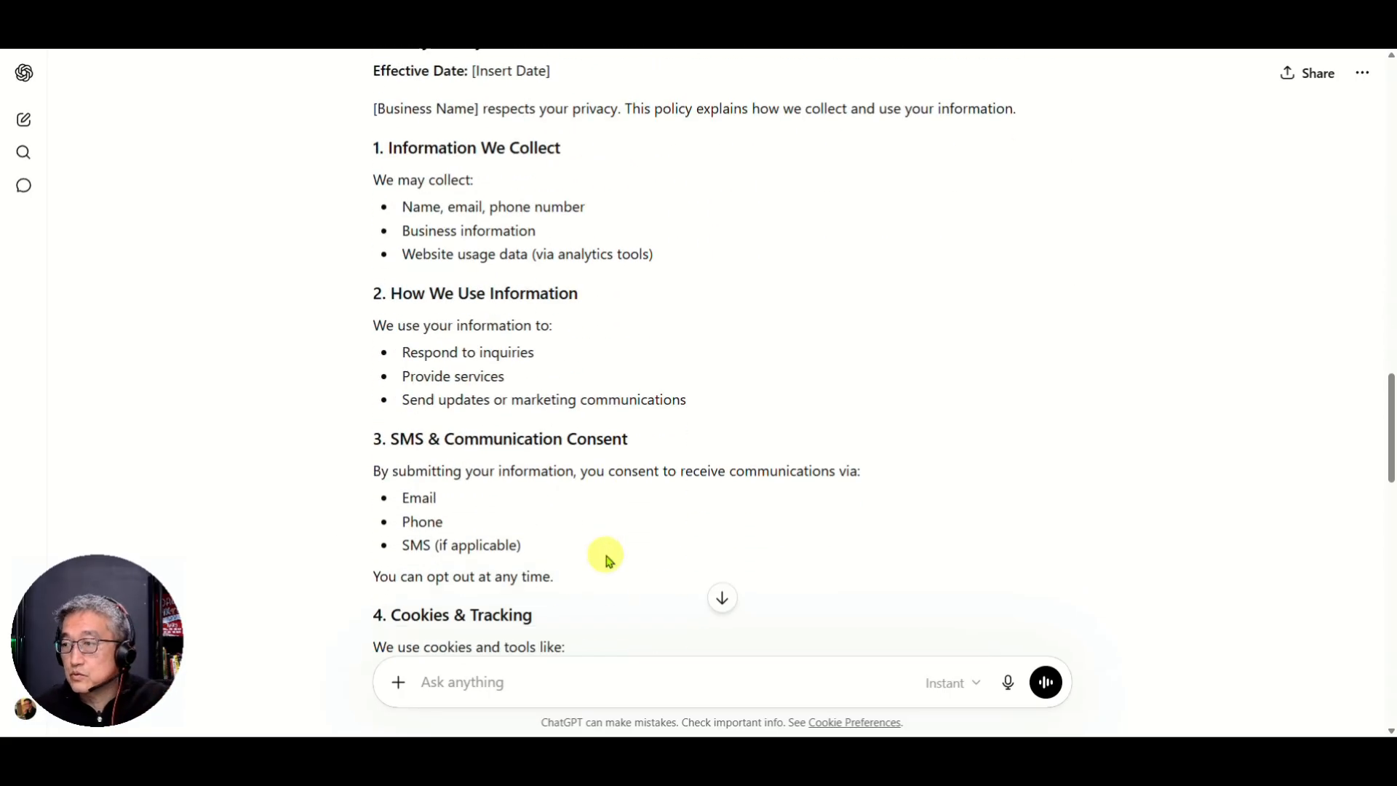
{"action": "scroll", "coordinate": [605, 555], "scroll_direction": "down", "scroll_amount": 7}
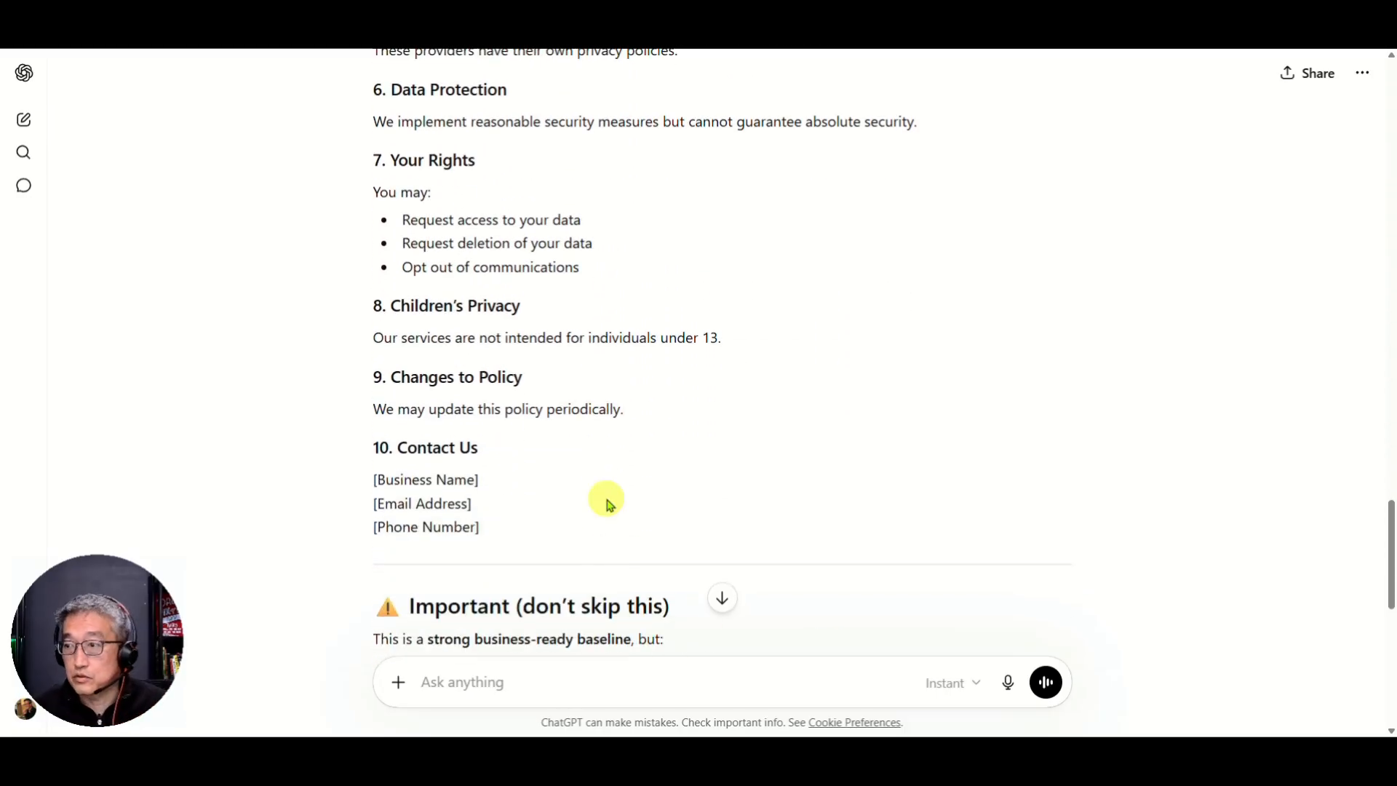
{"action": "scroll", "coordinate": [502, 531], "scroll_direction": "up", "scroll_amount": 20}
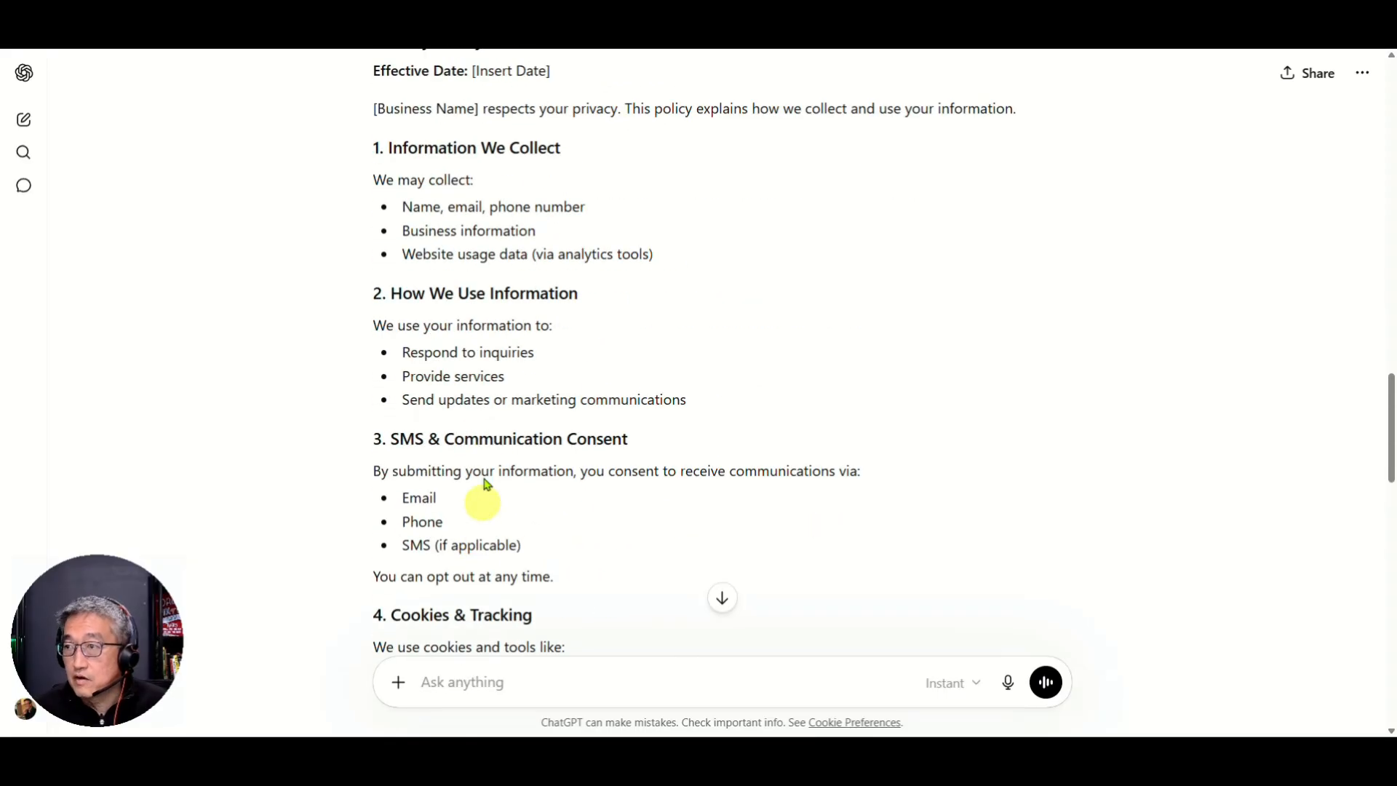
{"action": "scroll", "coordinate": [511, 362], "scroll_direction": "down", "scroll_amount": 6}
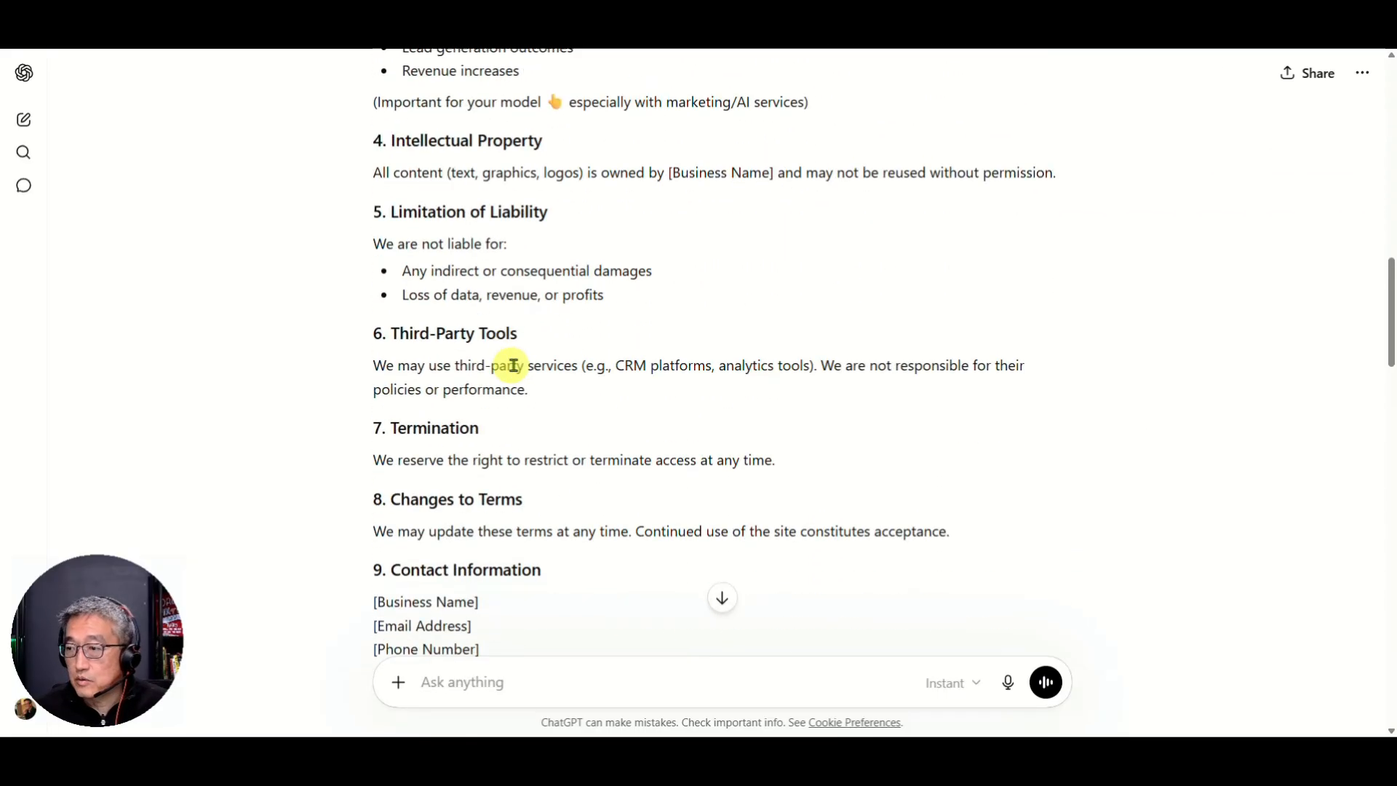
{"action": "scroll", "coordinate": [510, 363], "scroll_direction": "up", "scroll_amount": 14}
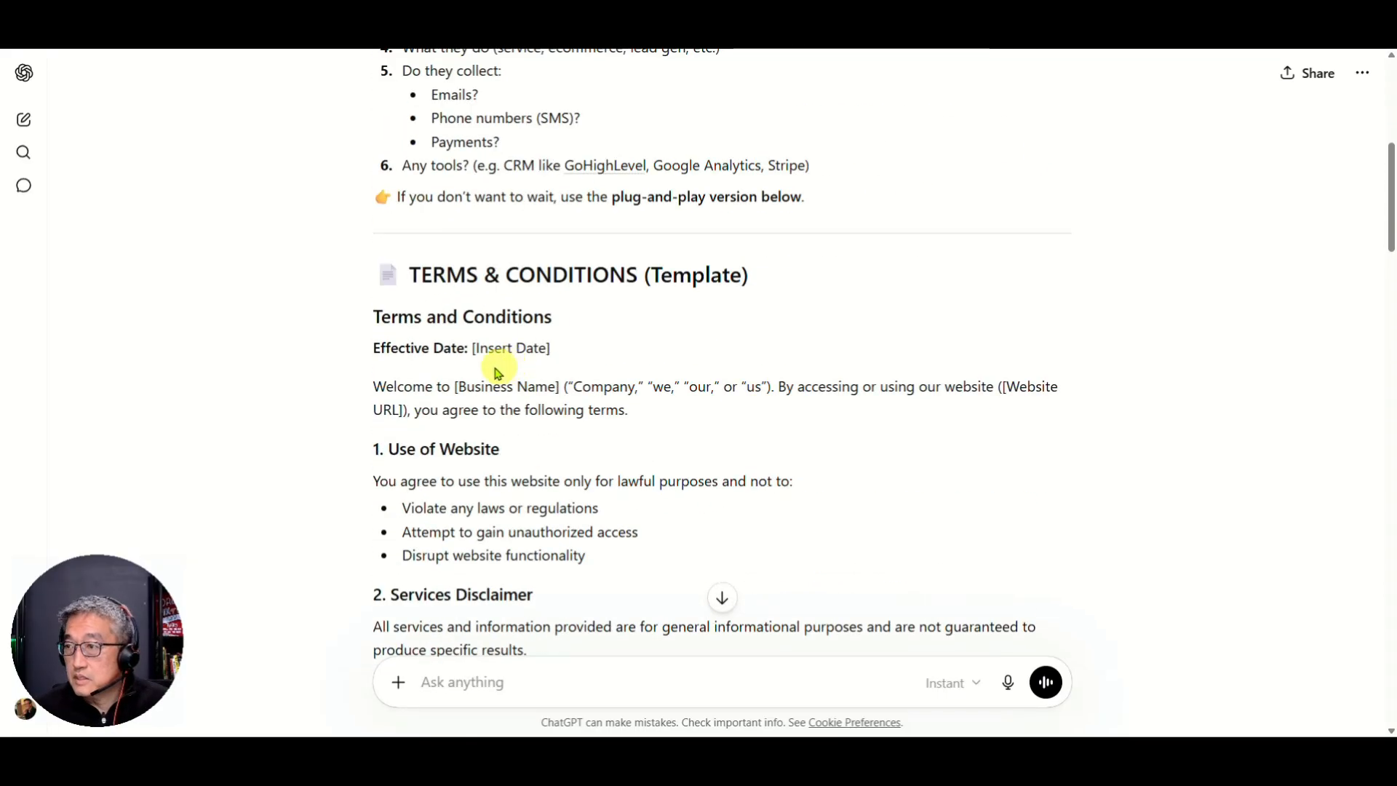
{"action": "left_click_drag", "start_coordinate": [376, 349], "coordinate": [462, 580]}
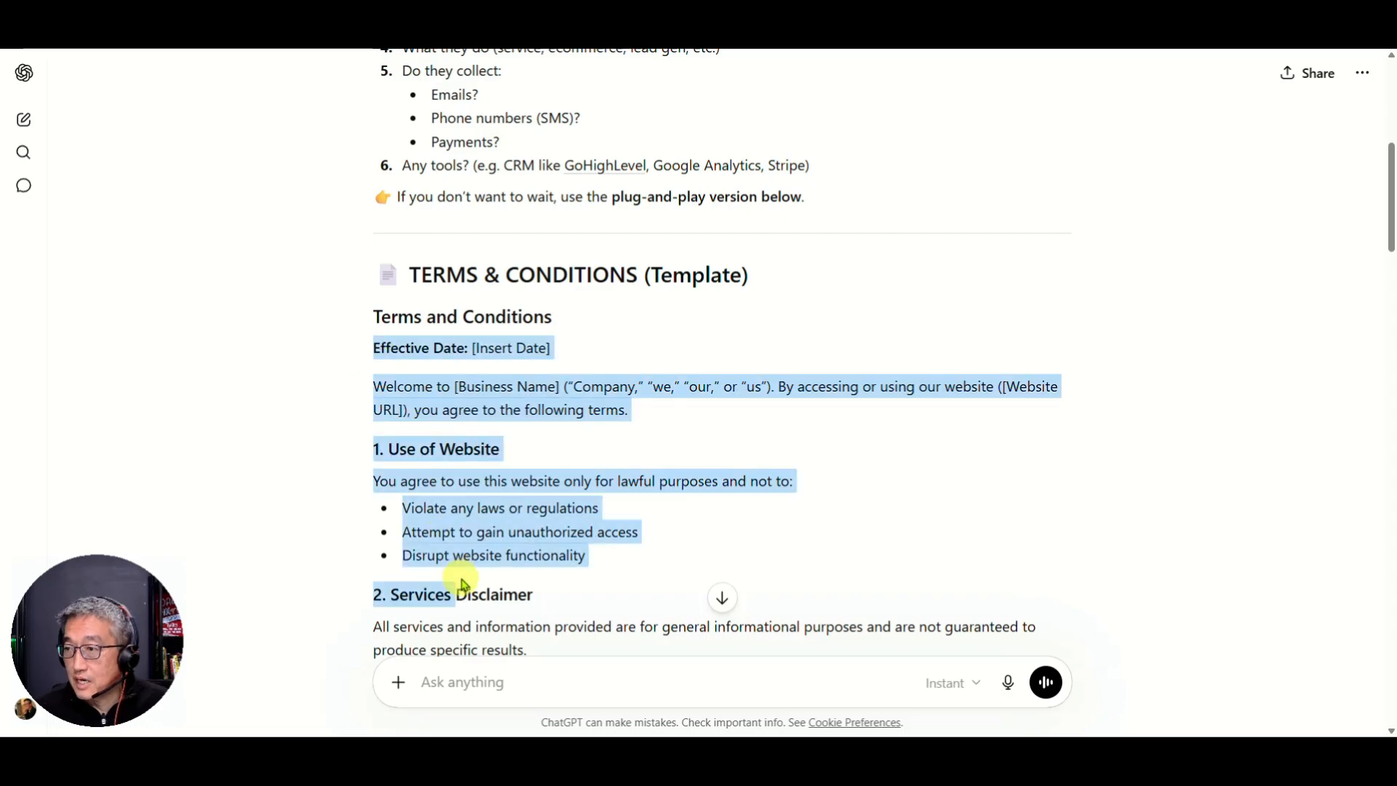
{"action": "scroll", "coordinate": [458, 578], "scroll_direction": "down", "scroll_amount": 13}
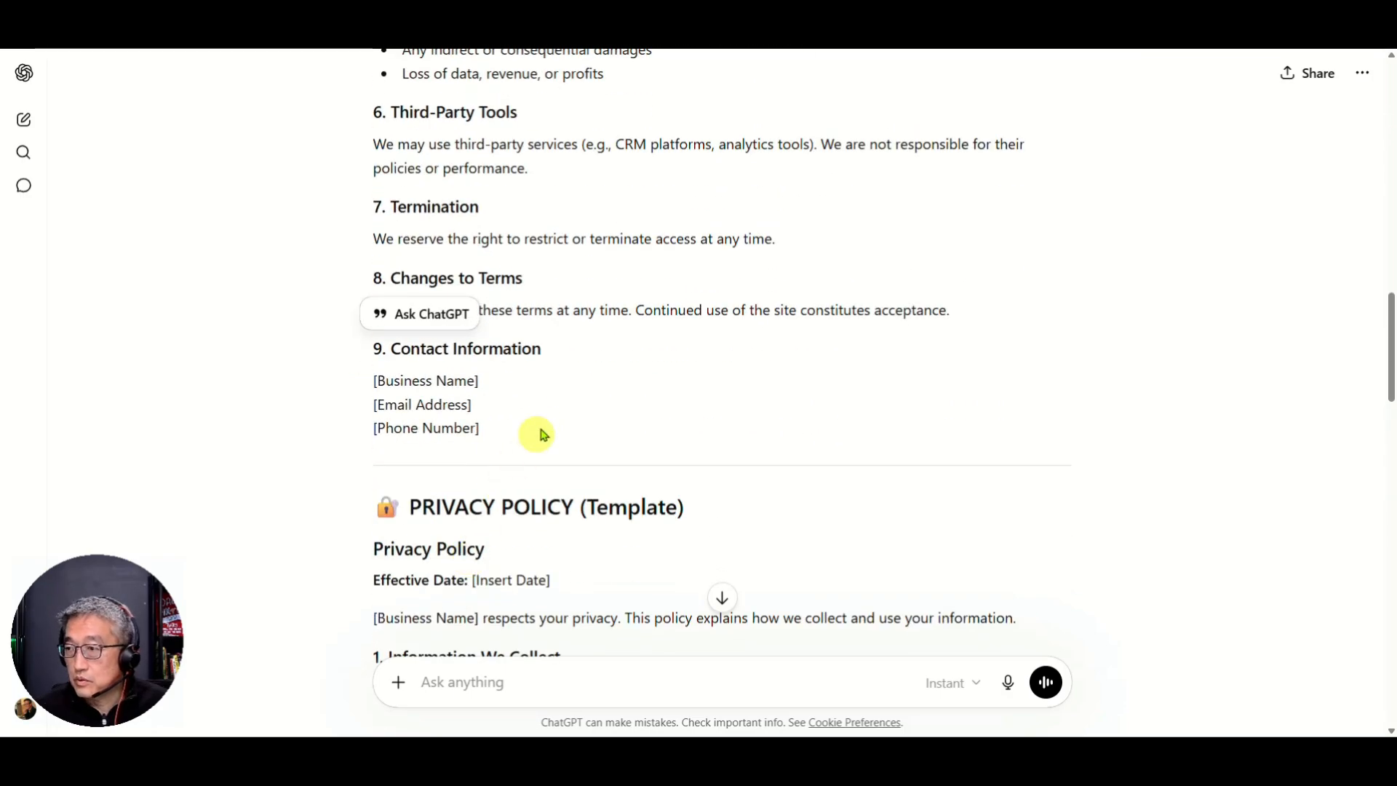
{"action": "left_click", "coordinate": [601, 430], "text": "shift"}
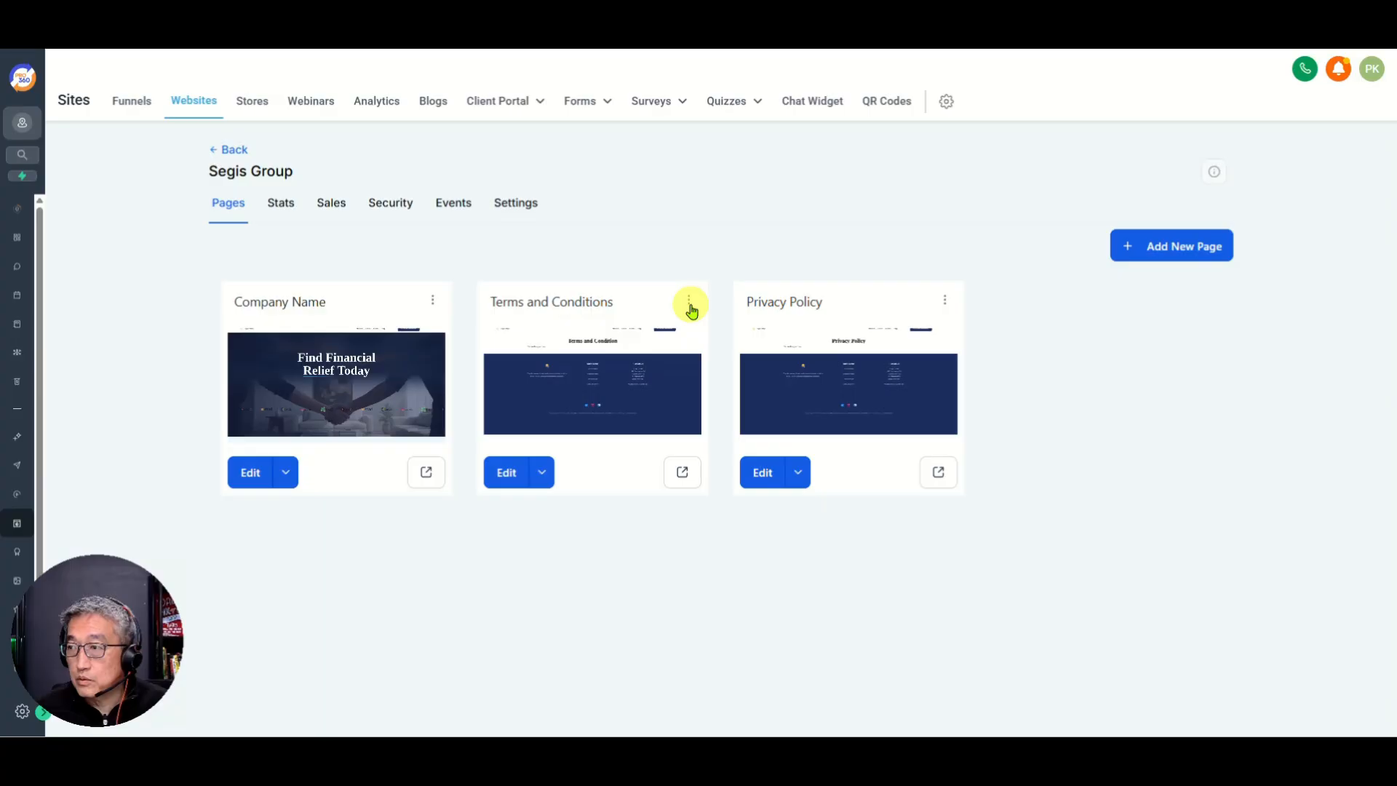
Step: Edit the Terms and Conditions page and select the footer's Quick Links list
{"action": "left_click", "coordinate": [508, 473]}
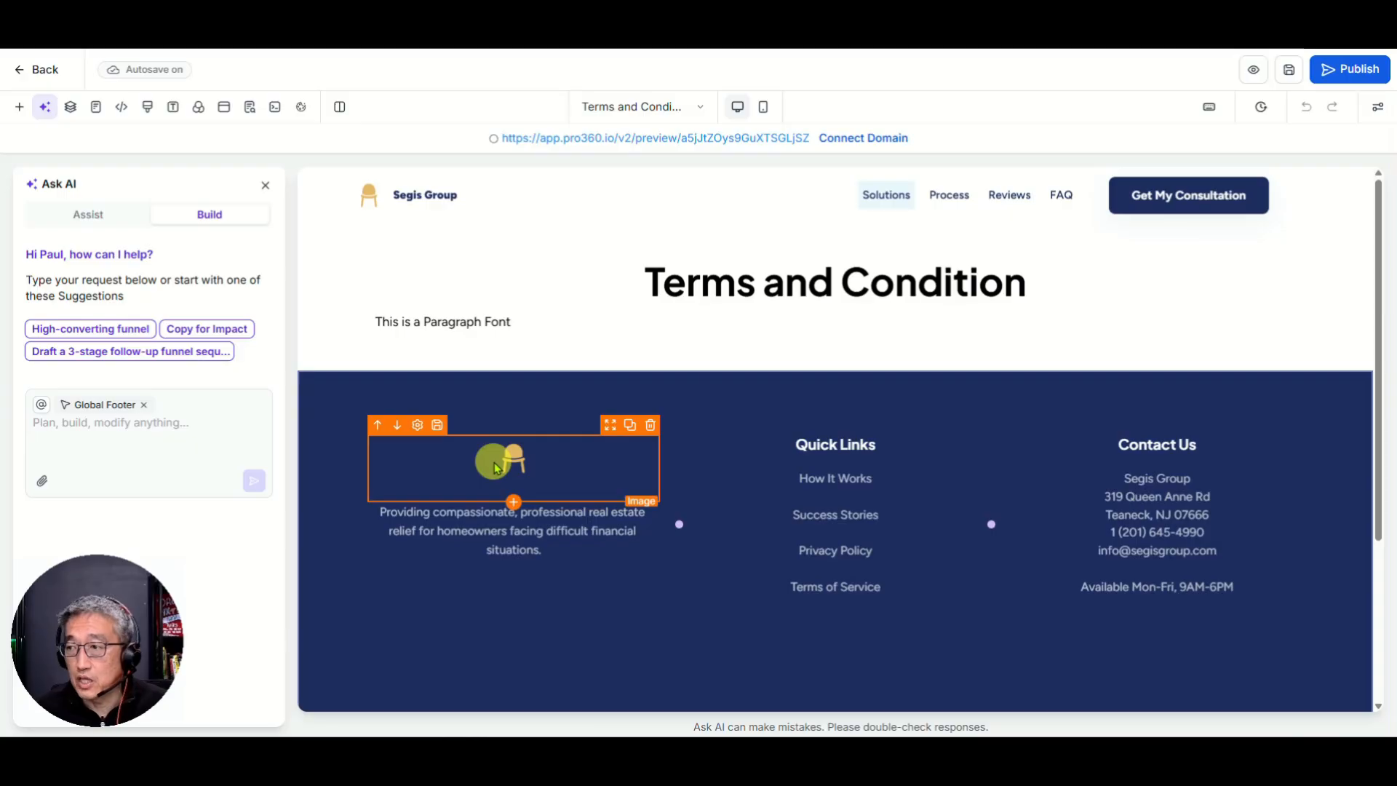
{"action": "left_click", "coordinate": [712, 483]}
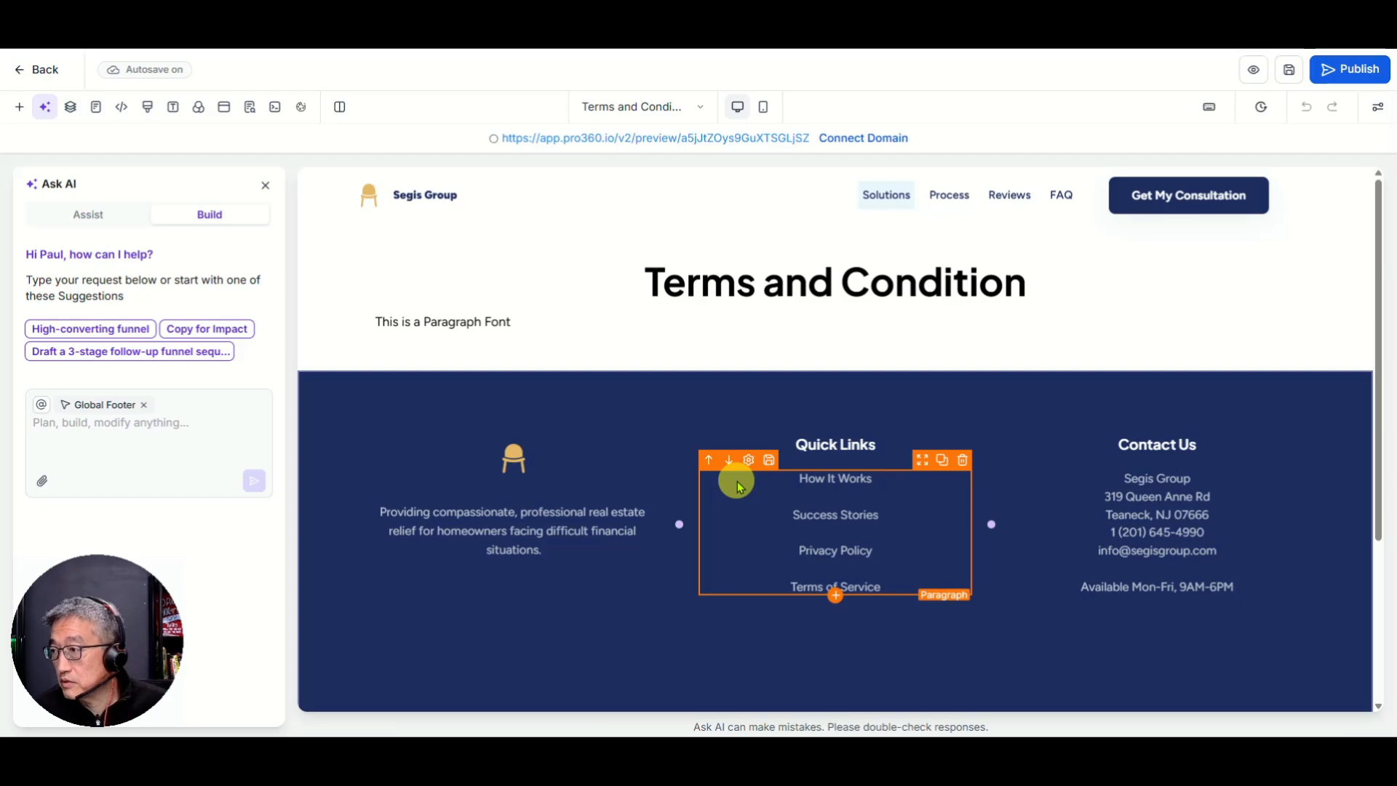
Step: Replace the placeholder paragraph with the pasted ChatGPT terms text
{"action": "left_click", "coordinate": [655, 323]}
{"action": "triple_click", "coordinate": [456, 326]}
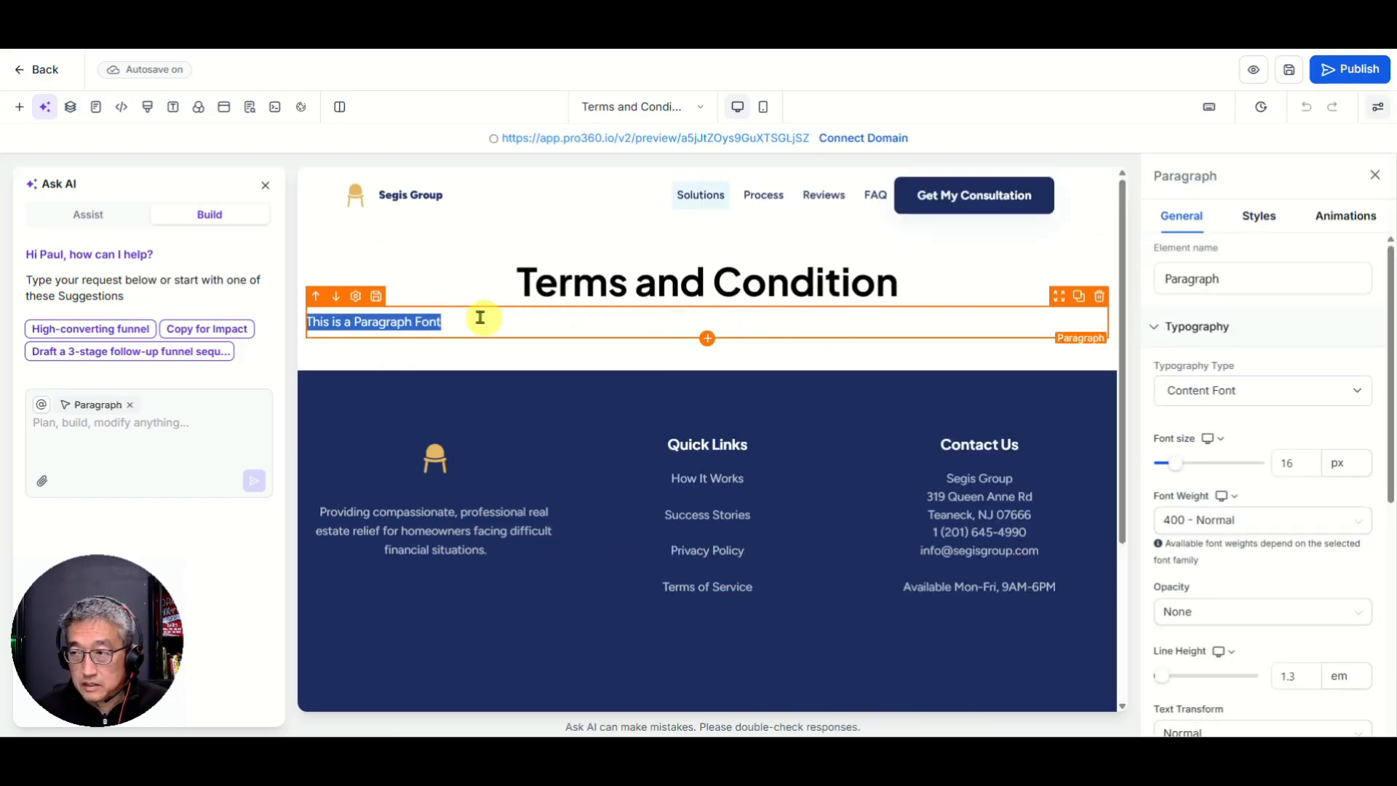
{"action": "key", "text": "BackSpace"}
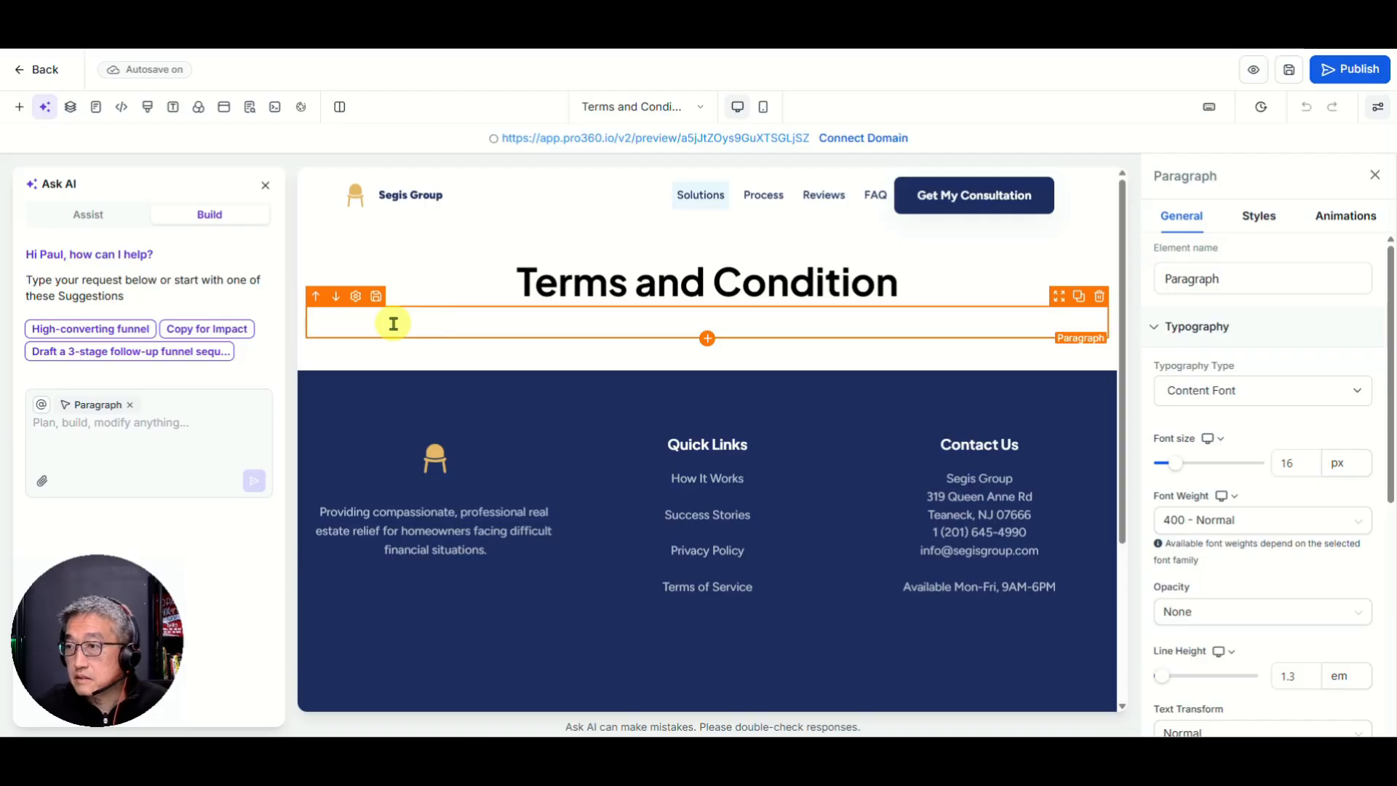
{"action": "right_click", "coordinate": [362, 323]}
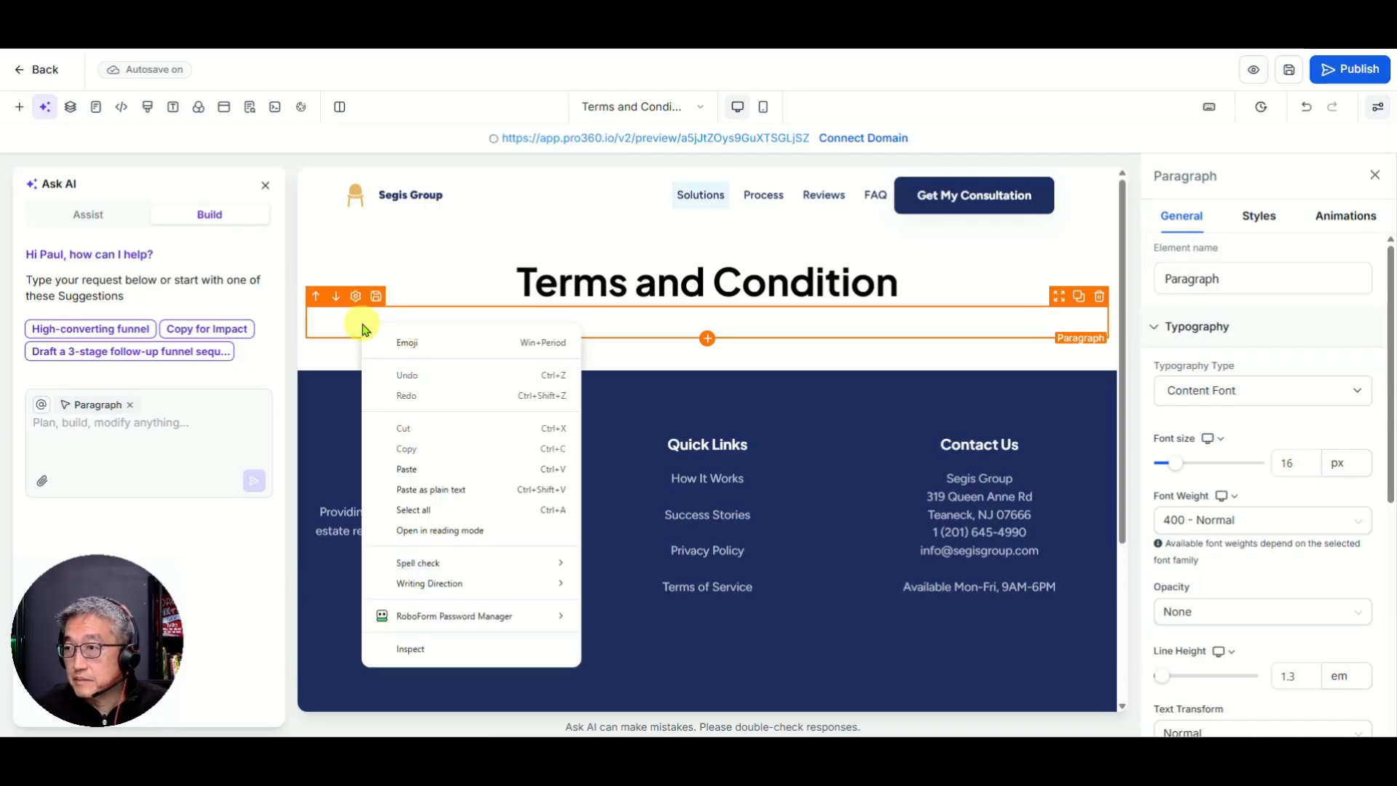
{"action": "left_click", "coordinate": [422, 472]}
Step: Add blank lines after Effective Date, the introduction, and Disrupt website functionality
{"action": "scroll", "coordinate": [655, 386], "scroll_direction": "up", "scroll_amount": 2}
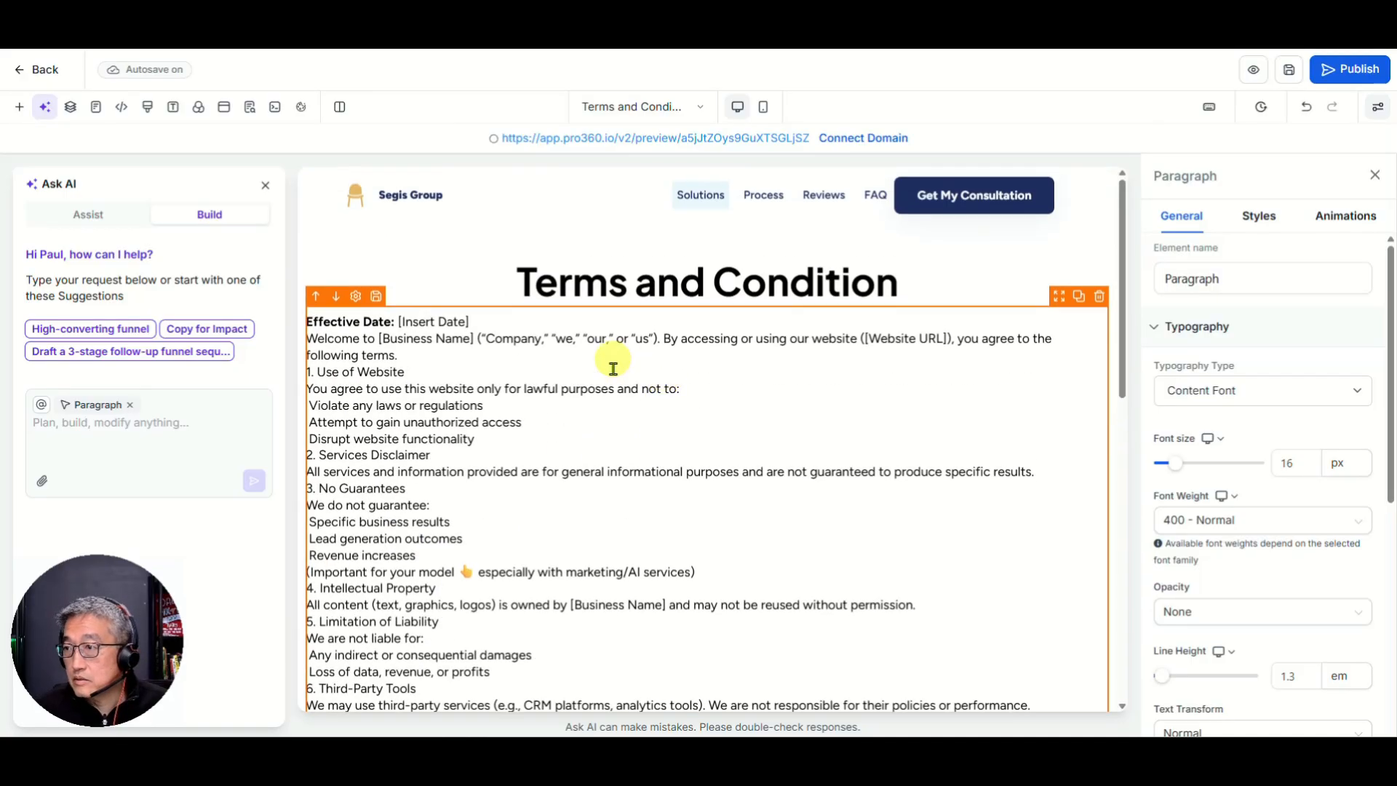
{"action": "left_click", "coordinate": [494, 324]}
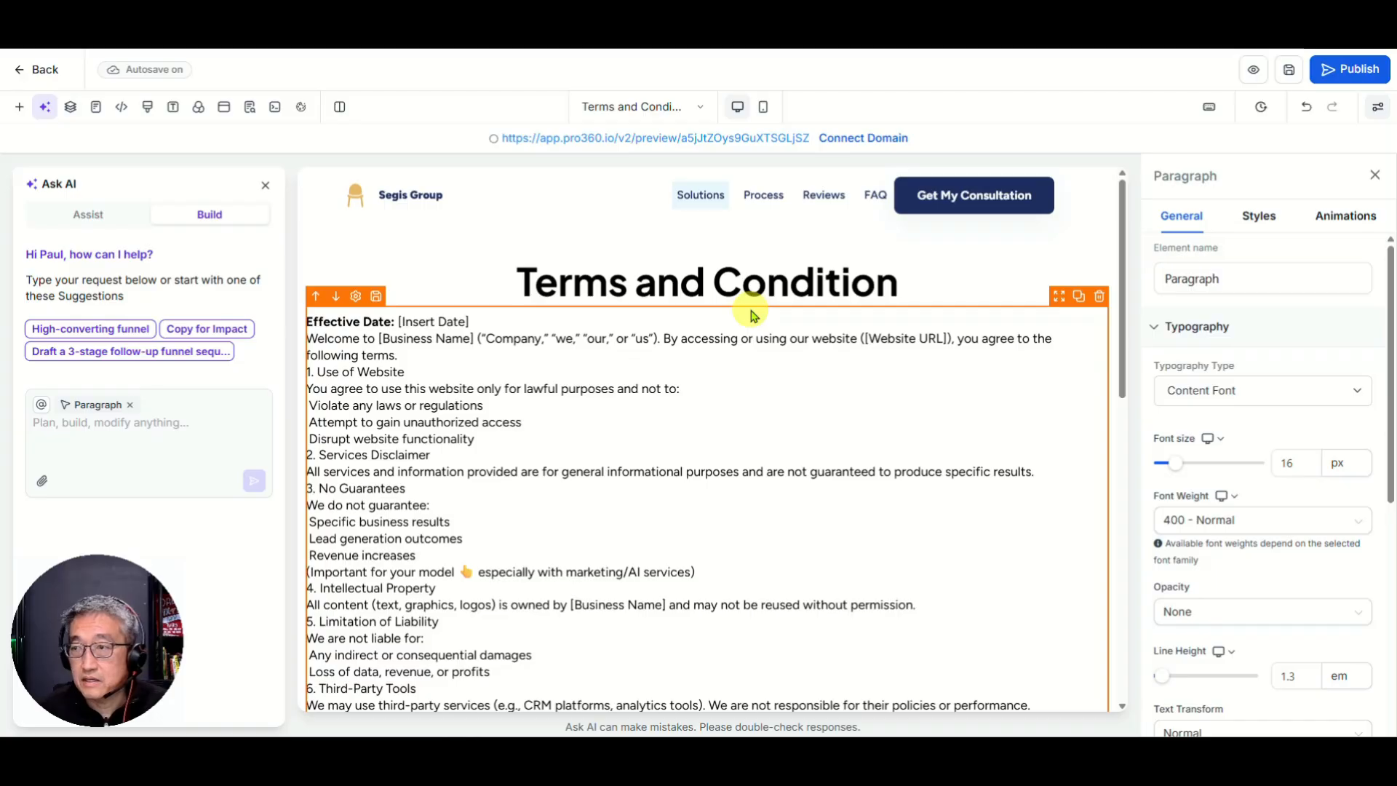
{"action": "key", "text": "Return"}
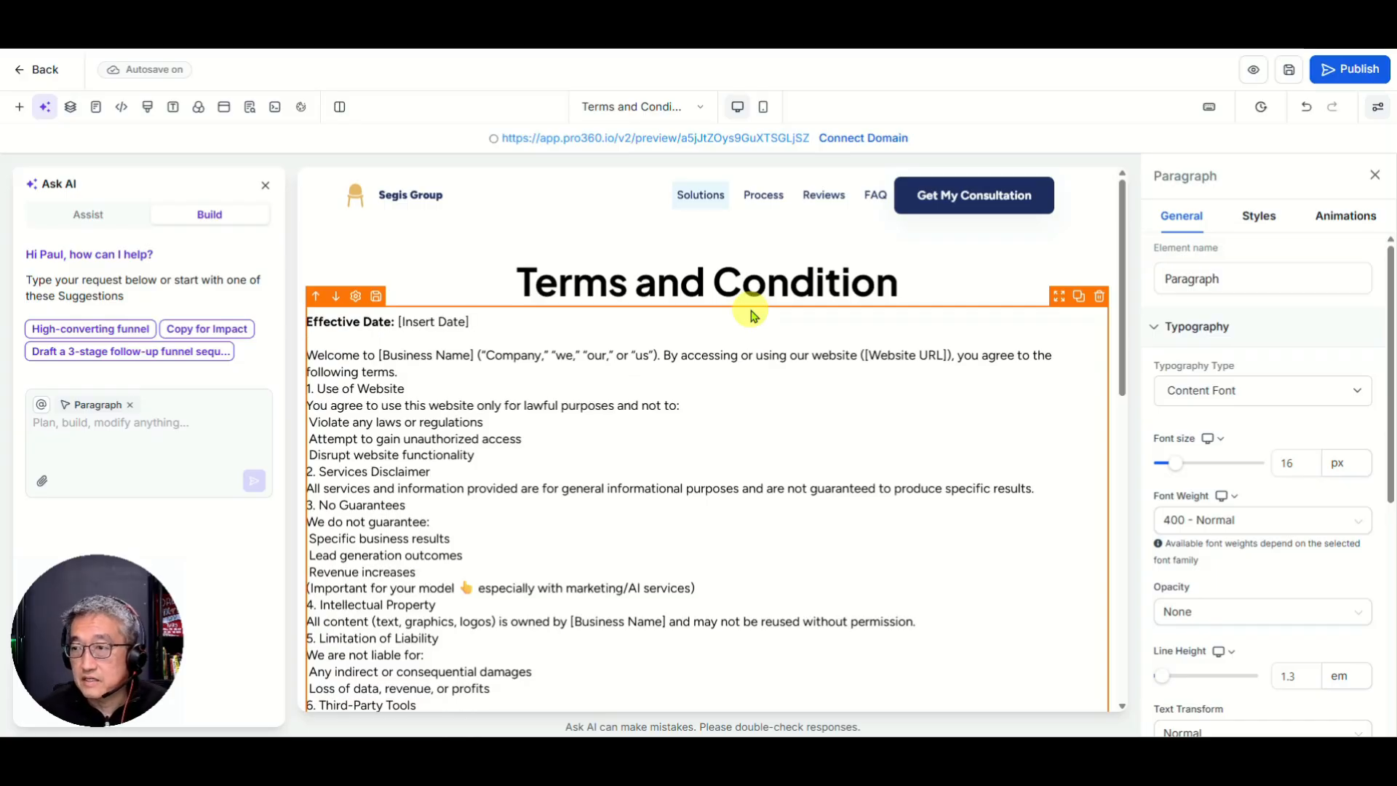
{"action": "left_click", "coordinate": [422, 372]}
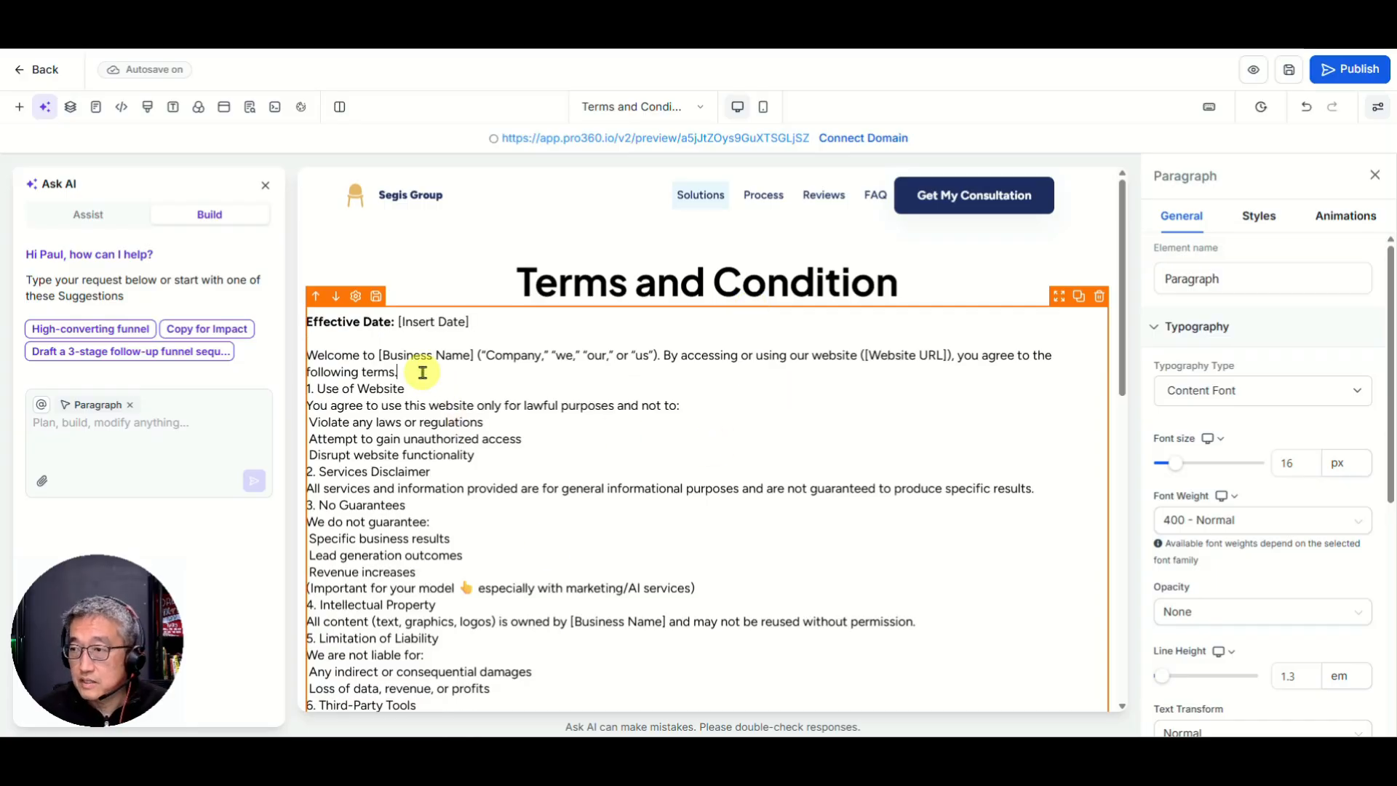
{"action": "key", "text": "Return"}
{"action": "left_click", "coordinate": [521, 472]}
{"action": "key", "text": "Return"}
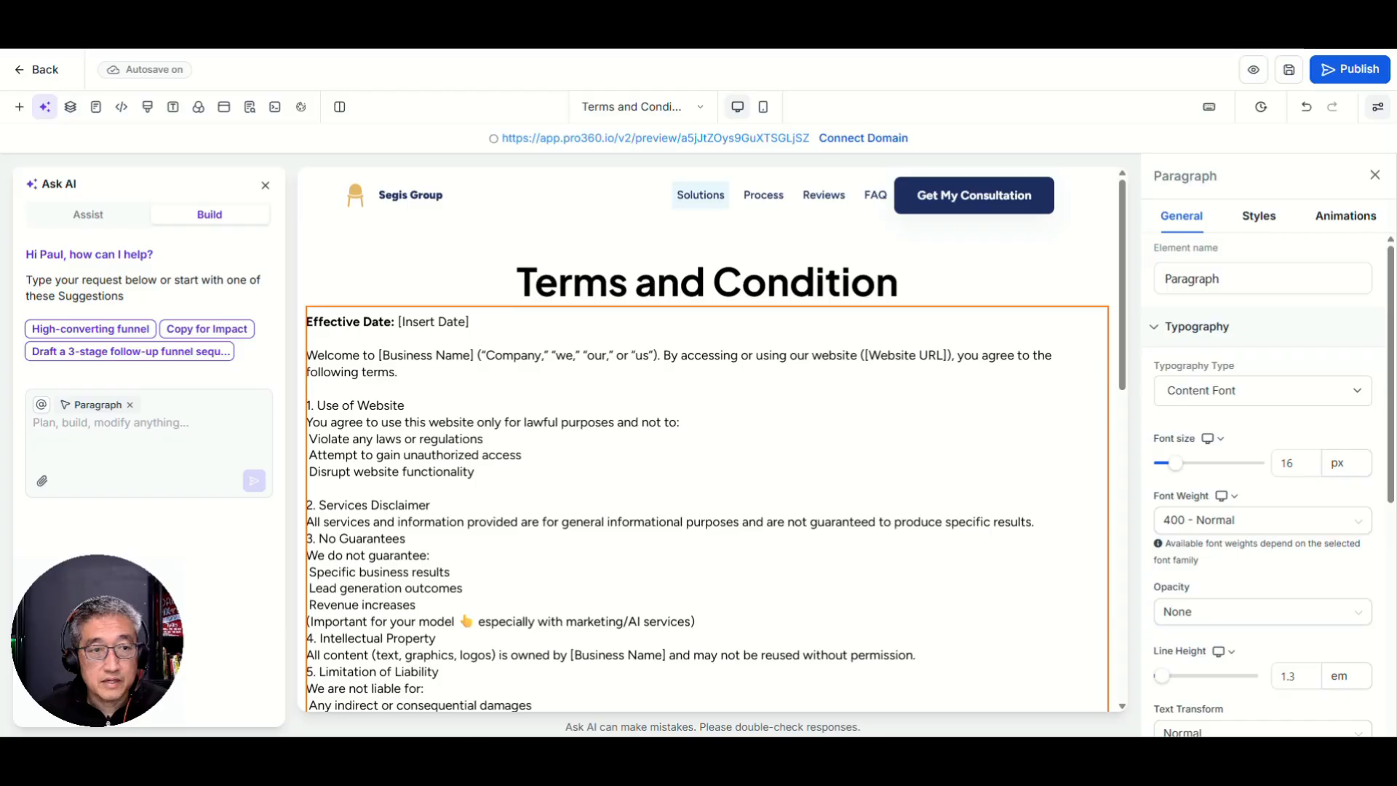
Step: Compare against the ChatGPT window and undo the paragraph accidentally landing in the footer
{"action": "left_click_drag", "start_coordinate": [0, 99], "coordinate": [296, 86]}
{"action": "double_click", "coordinate": [295, 86]}
{"action": "scroll", "coordinate": [386, 312], "scroll_direction": "up", "scroll_amount": 10}
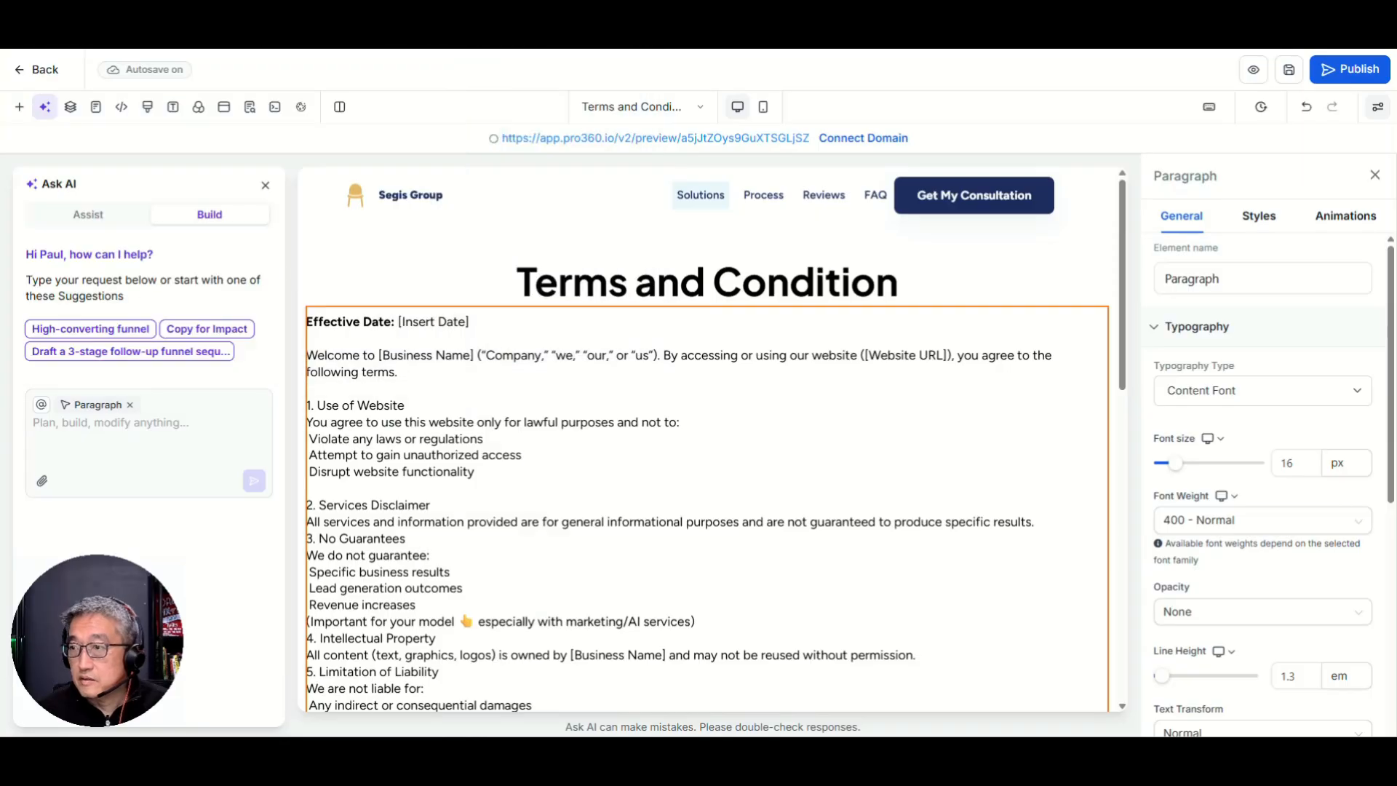
{"action": "left_click", "coordinate": [327, 442]}
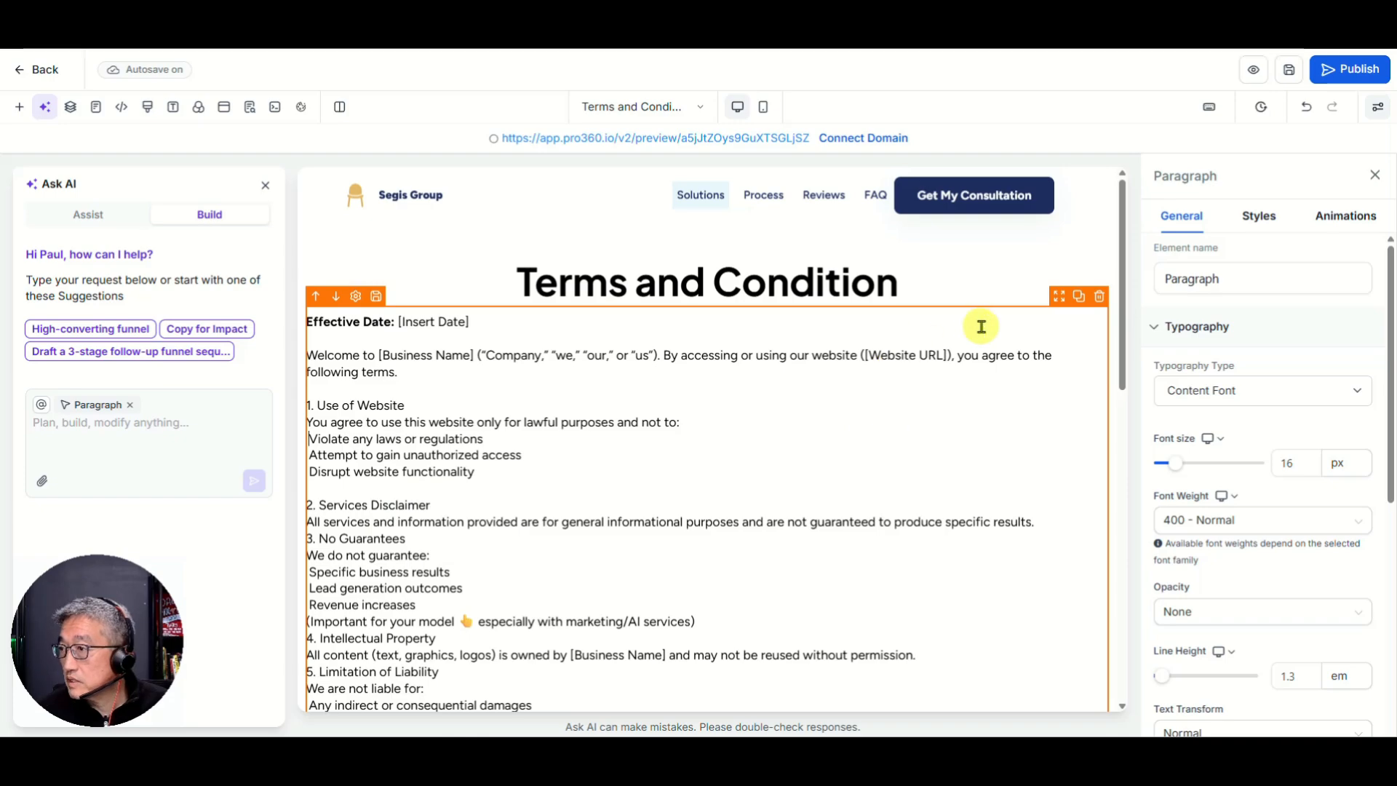
{"action": "scroll", "coordinate": [475, 490], "scroll_direction": "down", "scroll_amount": 2}
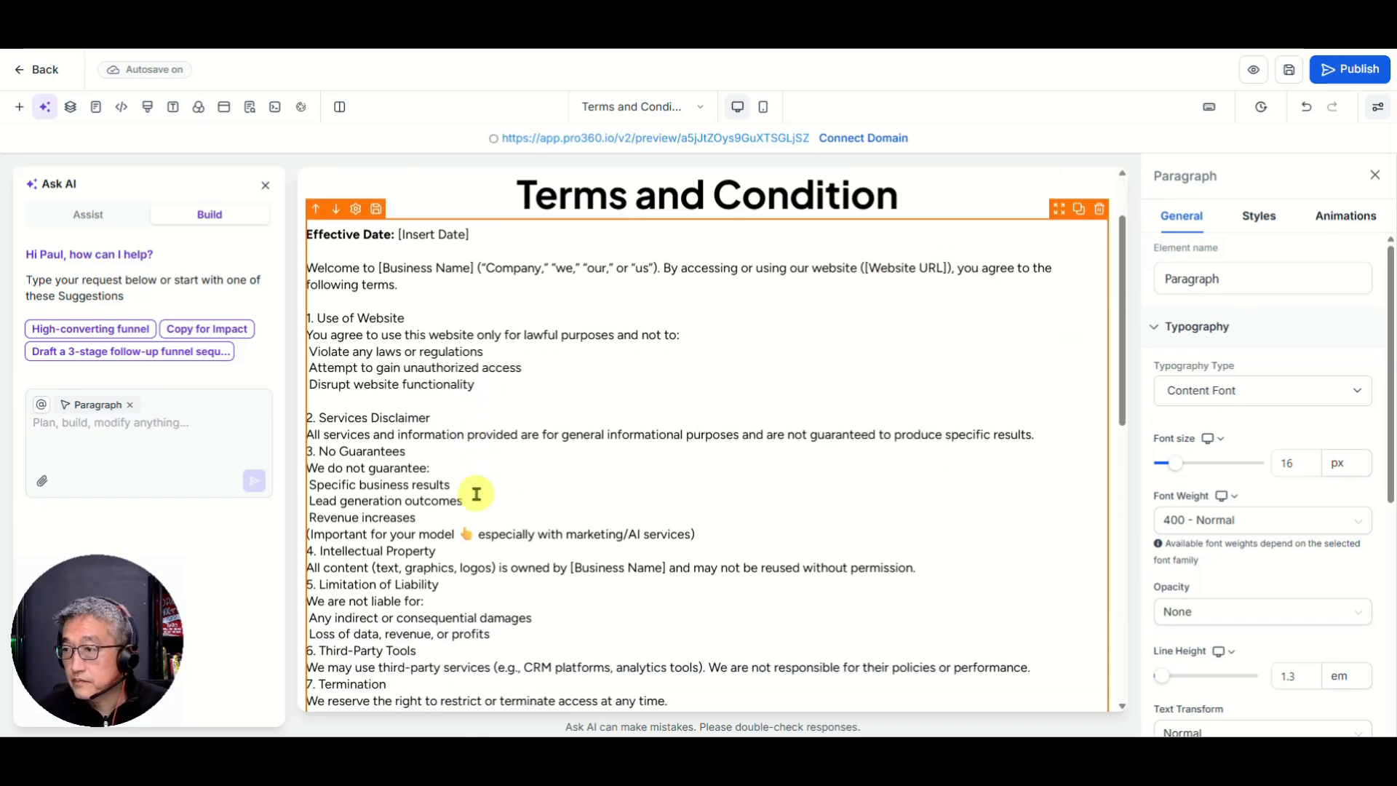
{"action": "left_click", "coordinate": [532, 277]}
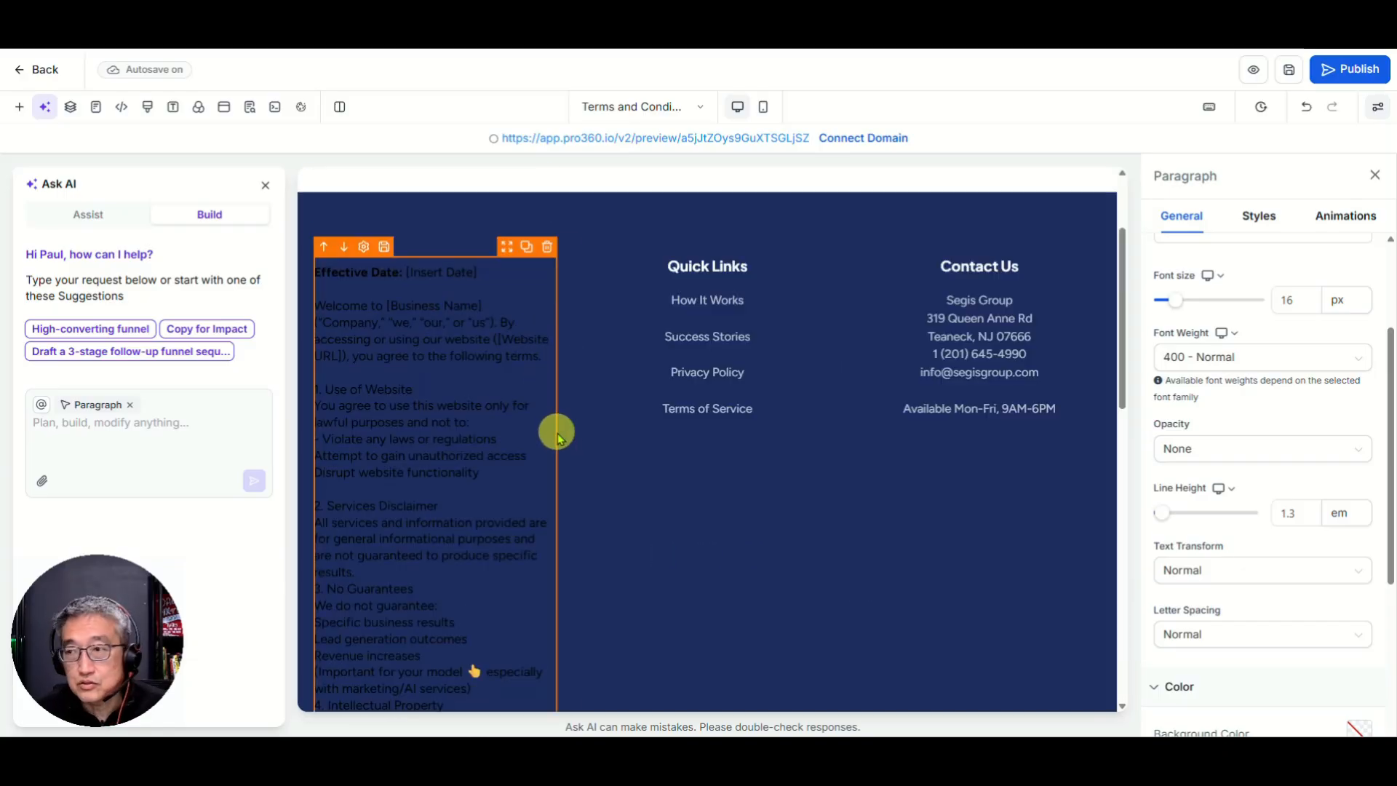
{"action": "key", "text": "ctrl+z"}
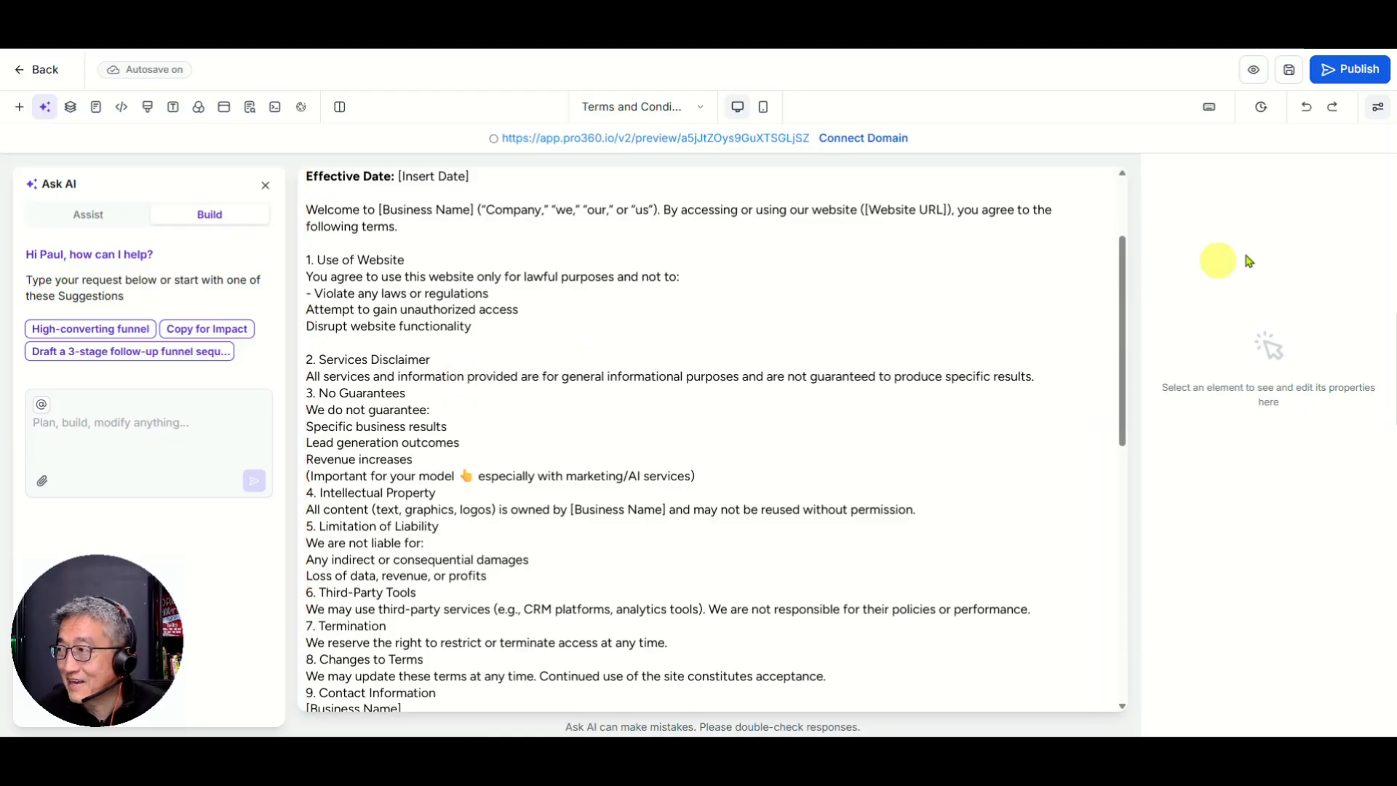
{"action": "left_click", "coordinate": [904, 427]}
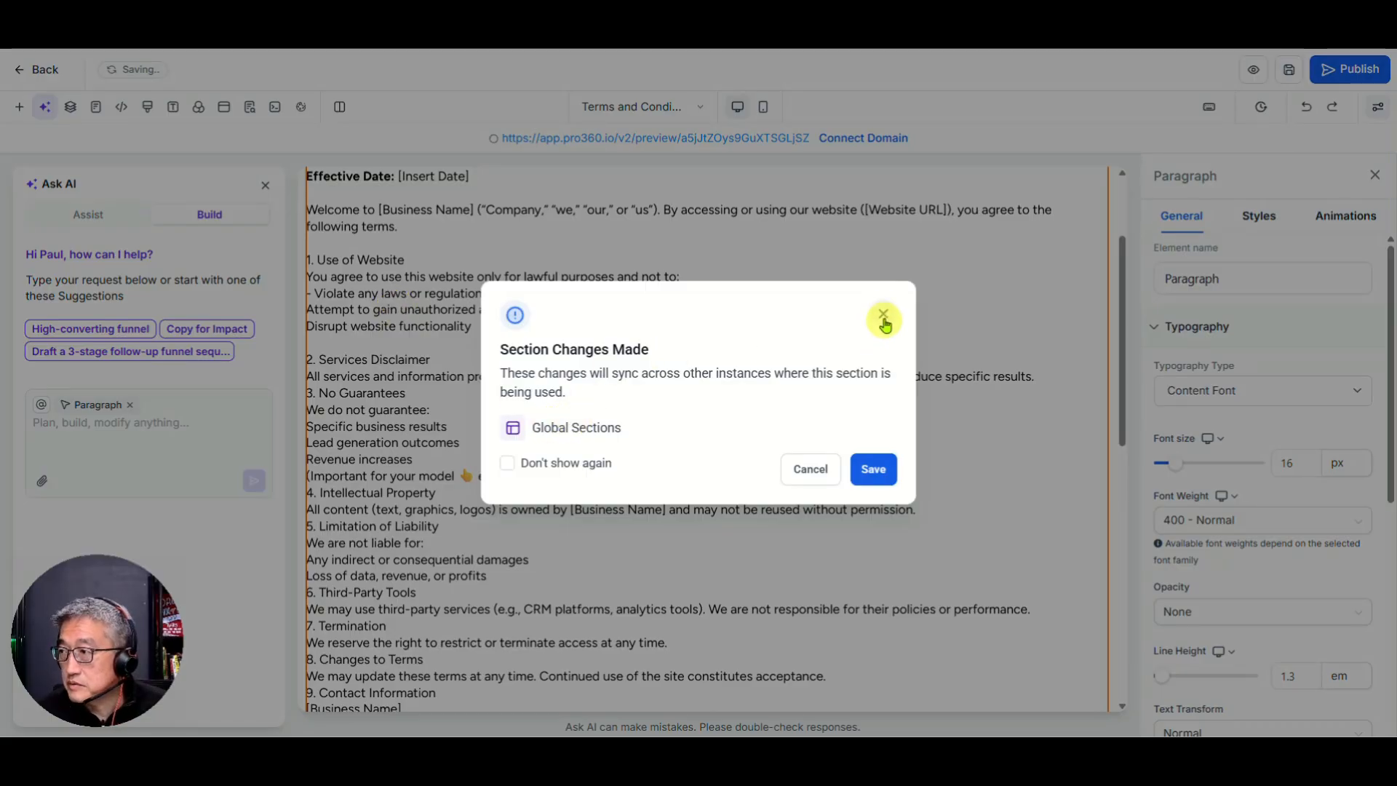
Step: Save the section changes, dash the Attempt and Disrupt lines, save the page, and go back
{"action": "left_click", "coordinate": [873, 470]}
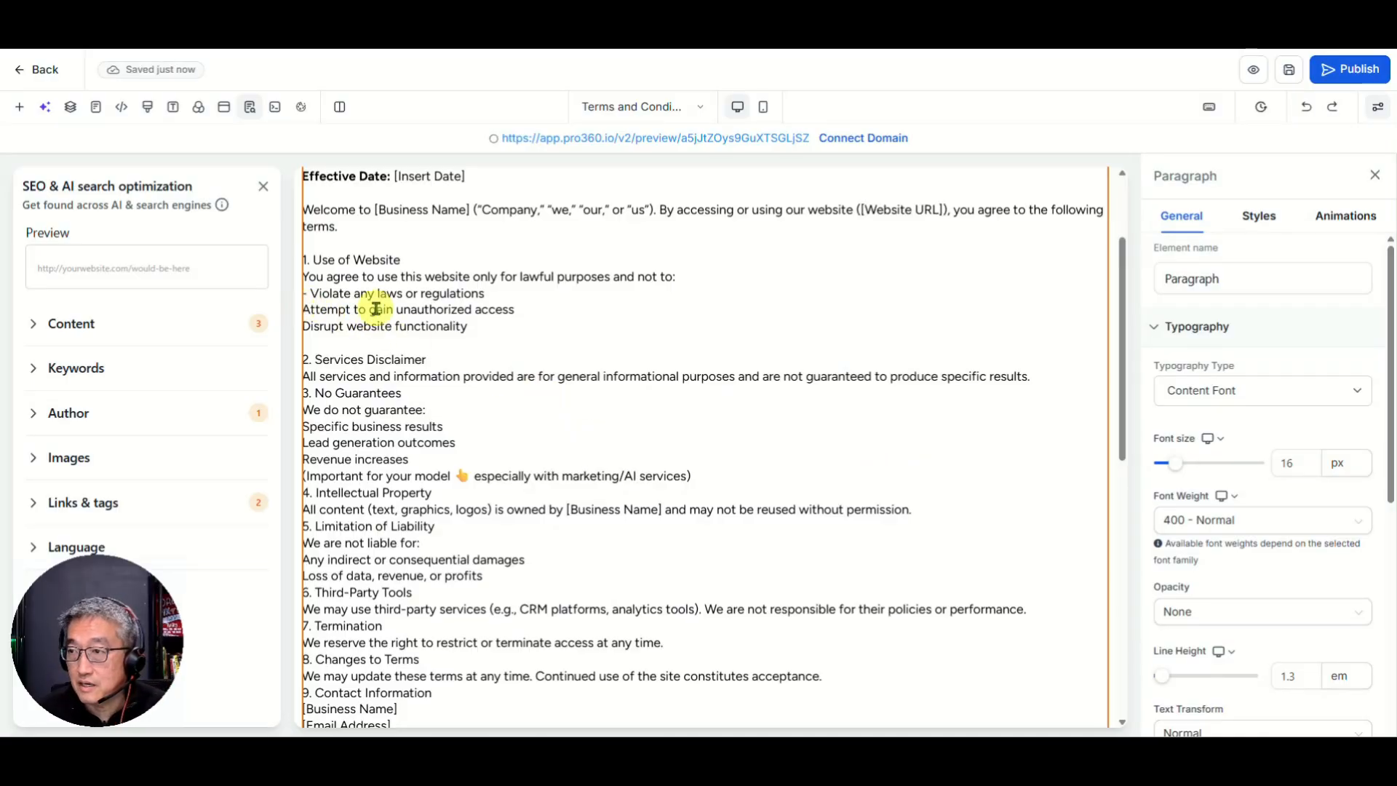
{"action": "left_click", "coordinate": [340, 309]}
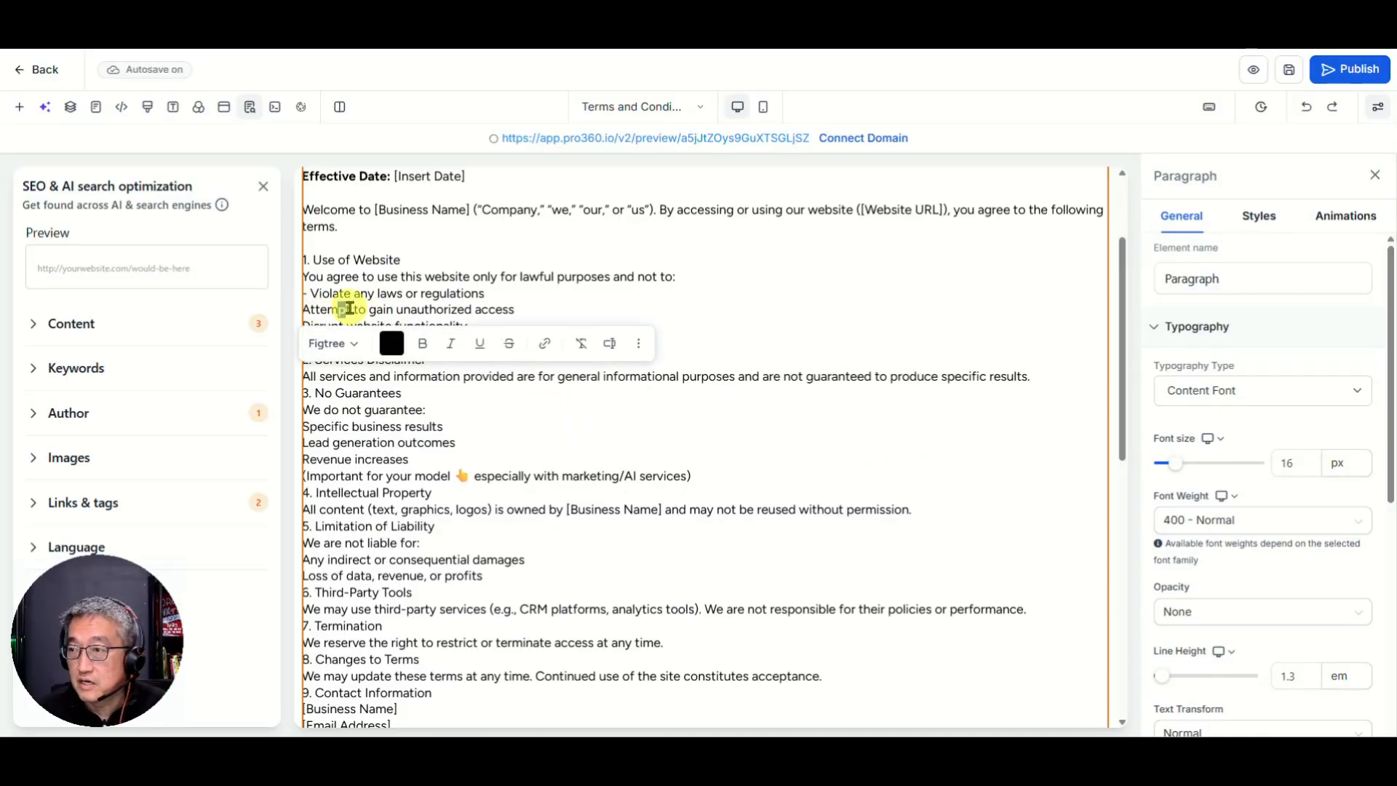
{"action": "key", "text": "Home"}
{"action": "type", "text": "-"}
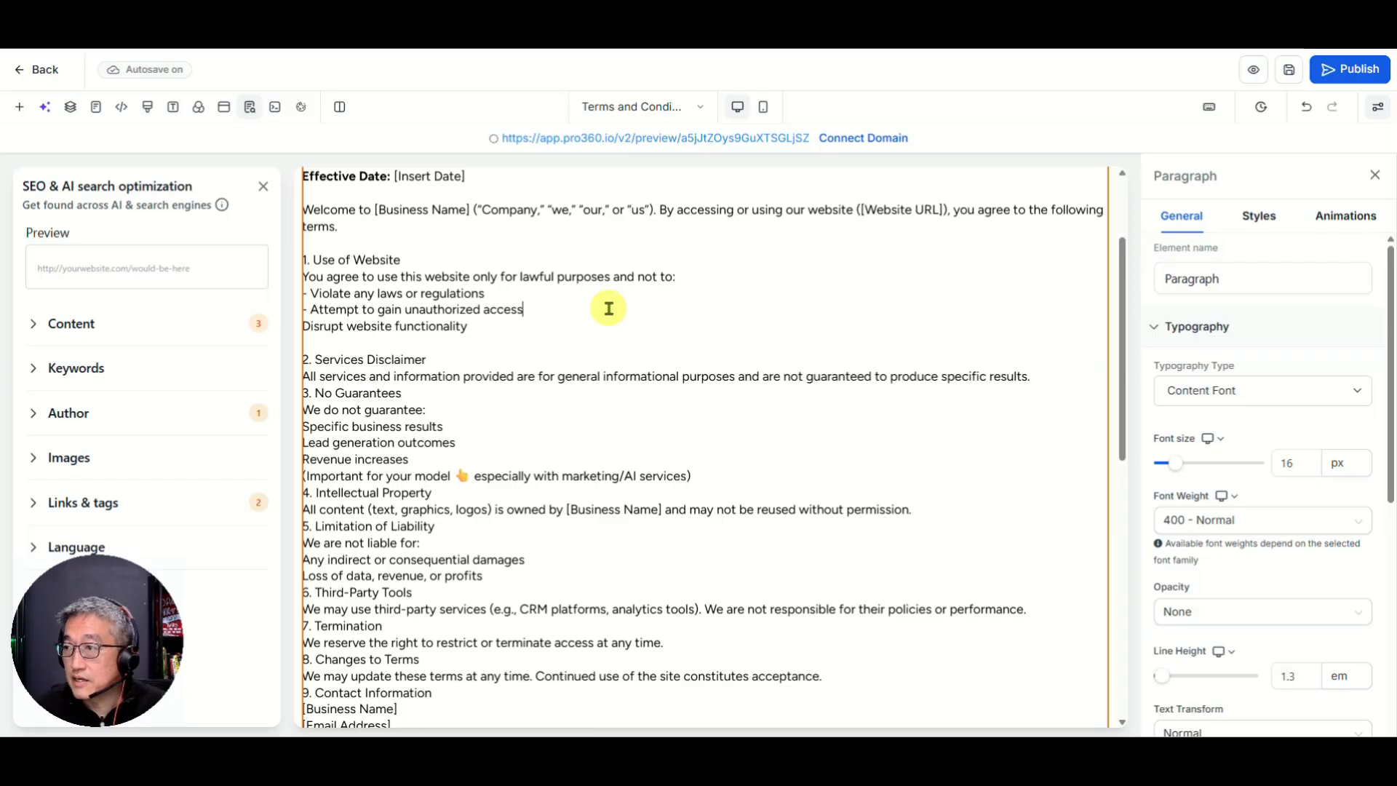
{"action": "key", "text": "Down"}
{"action": "key", "text": "Home"}
{"action": "type", "text": "-"}
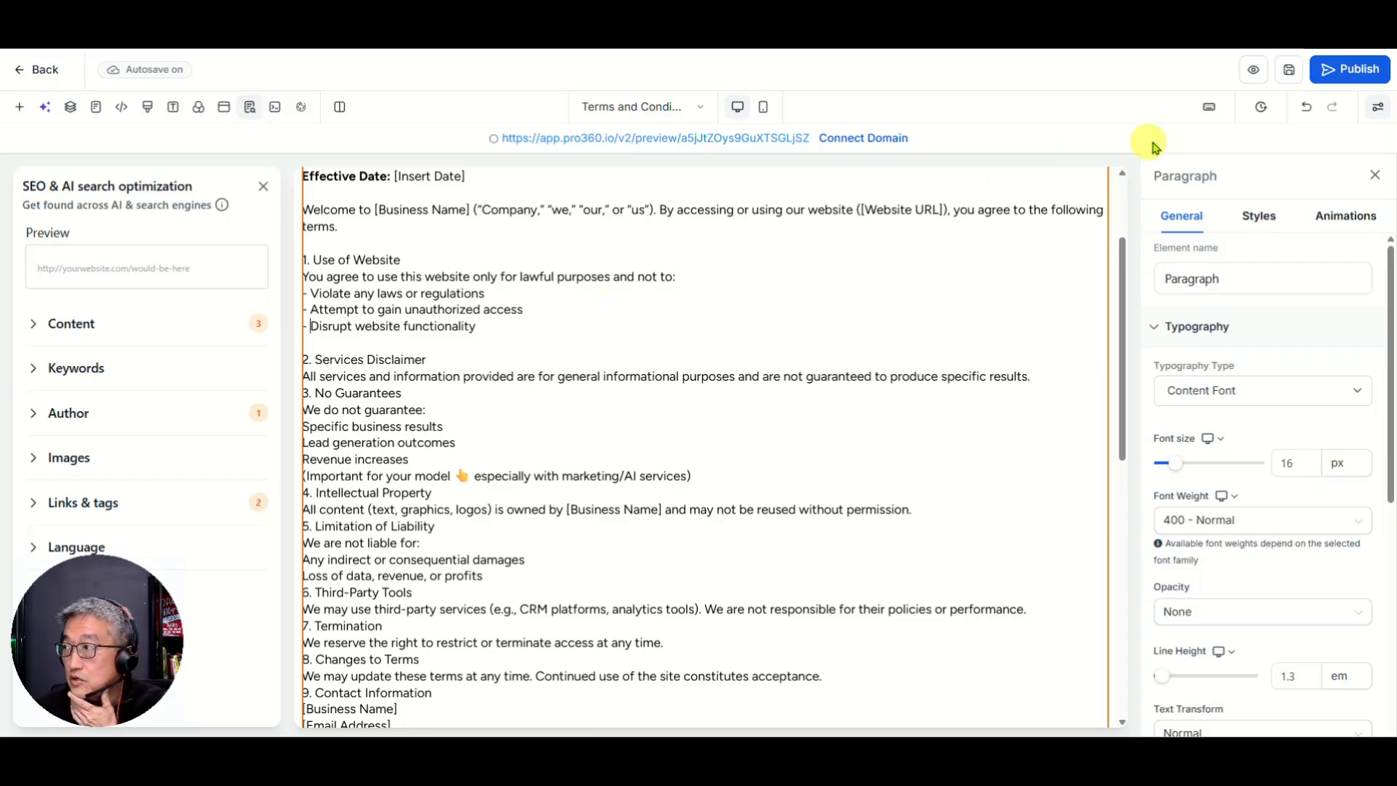
{"action": "left_click", "coordinate": [1288, 69]}
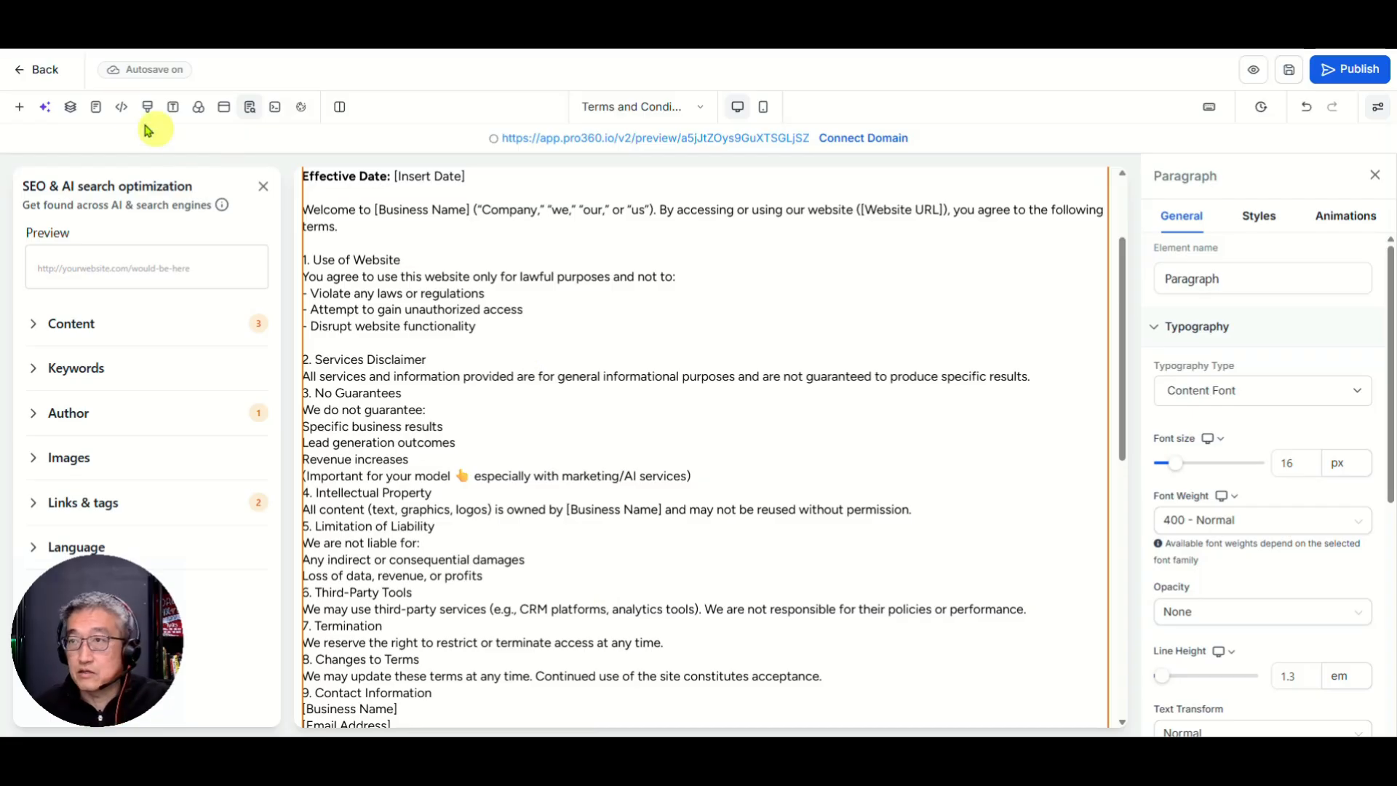
{"action": "left_click", "coordinate": [45, 73]}
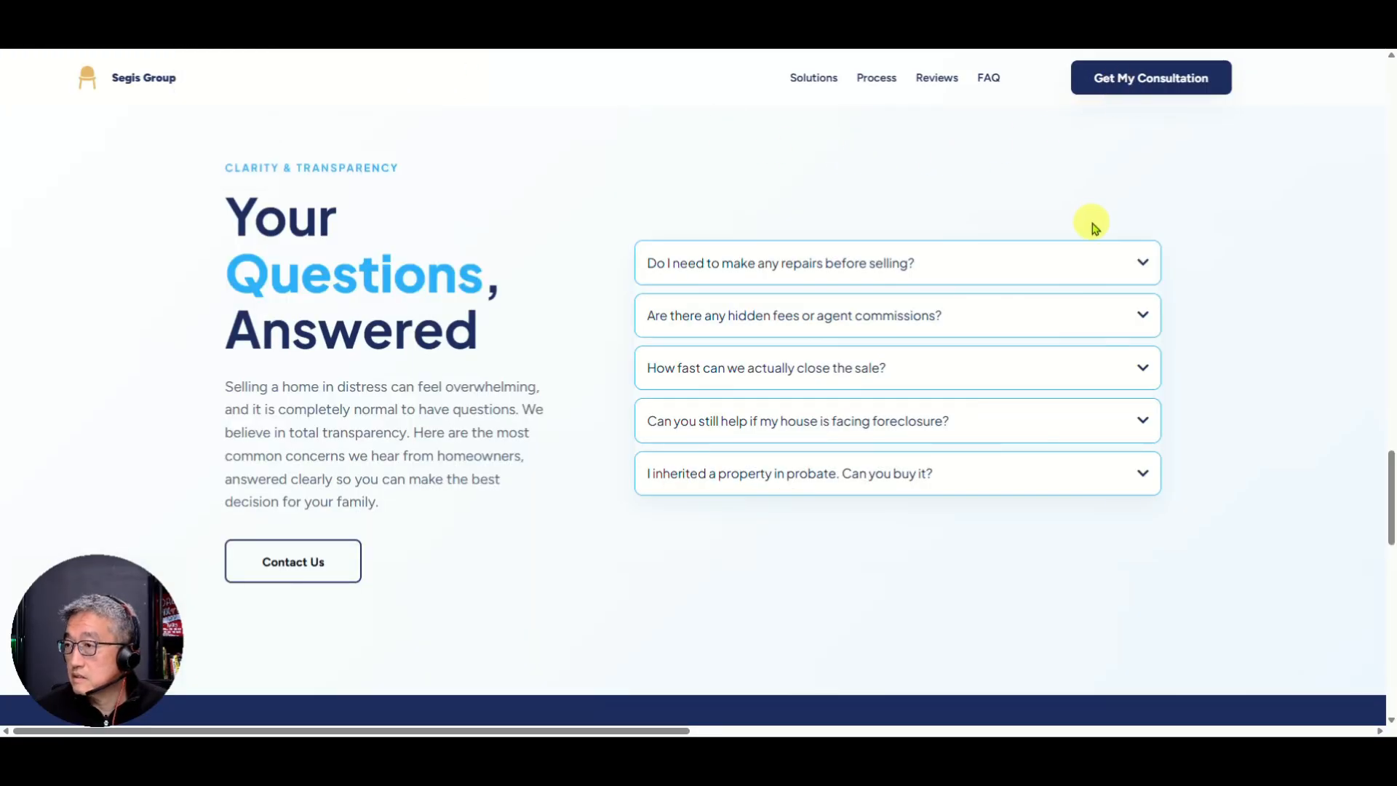
{"action": "scroll", "coordinate": [1089, 218], "scroll_direction": "down", "scroll_amount": 5}
{"action": "scroll", "coordinate": [1084, 218], "scroll_direction": "up", "scroll_amount": 7}
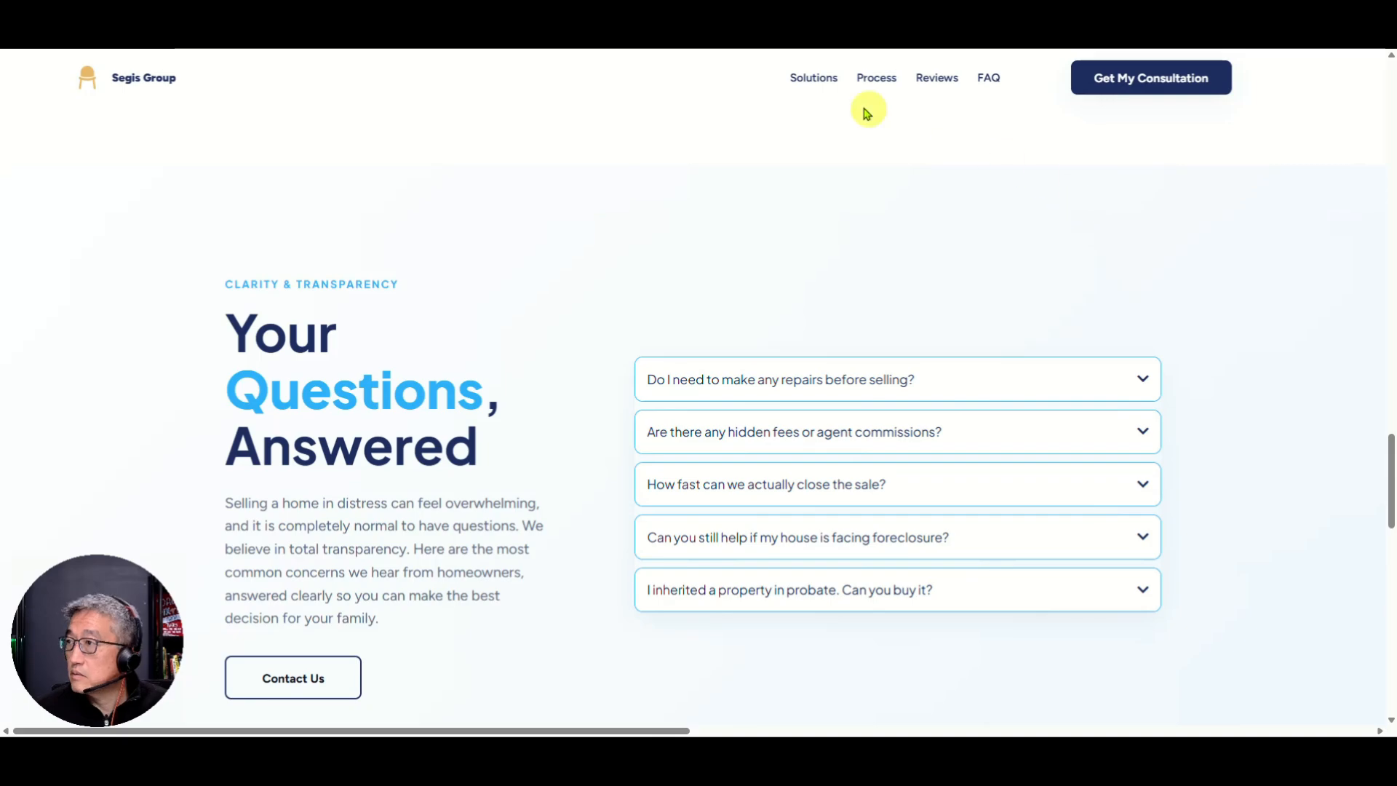
{"action": "left_click", "coordinate": [812, 81]}
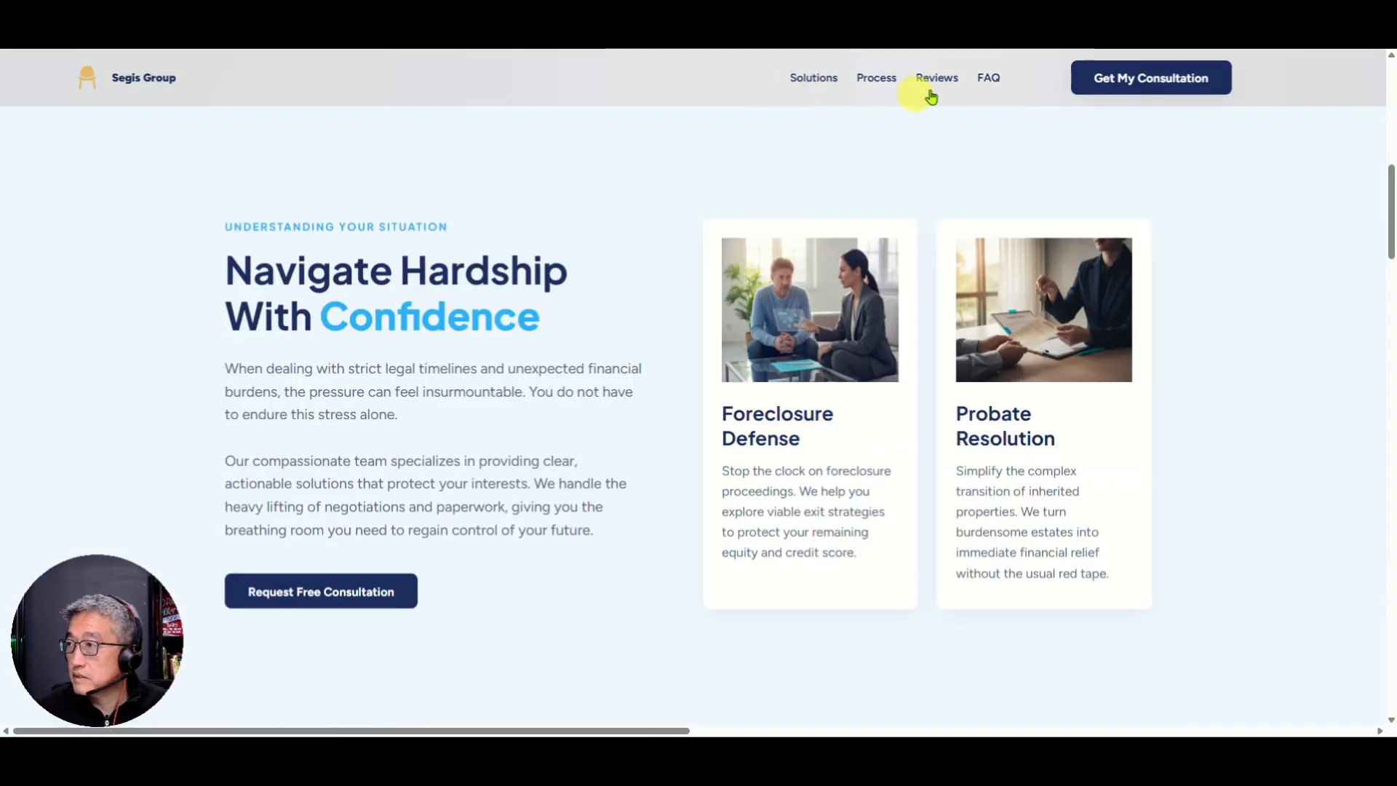
{"action": "scroll", "coordinate": [950, 200], "scroll_direction": "down", "scroll_amount": 6}
{"action": "scroll", "coordinate": [946, 204], "scroll_direction": "down", "scroll_amount": 20}
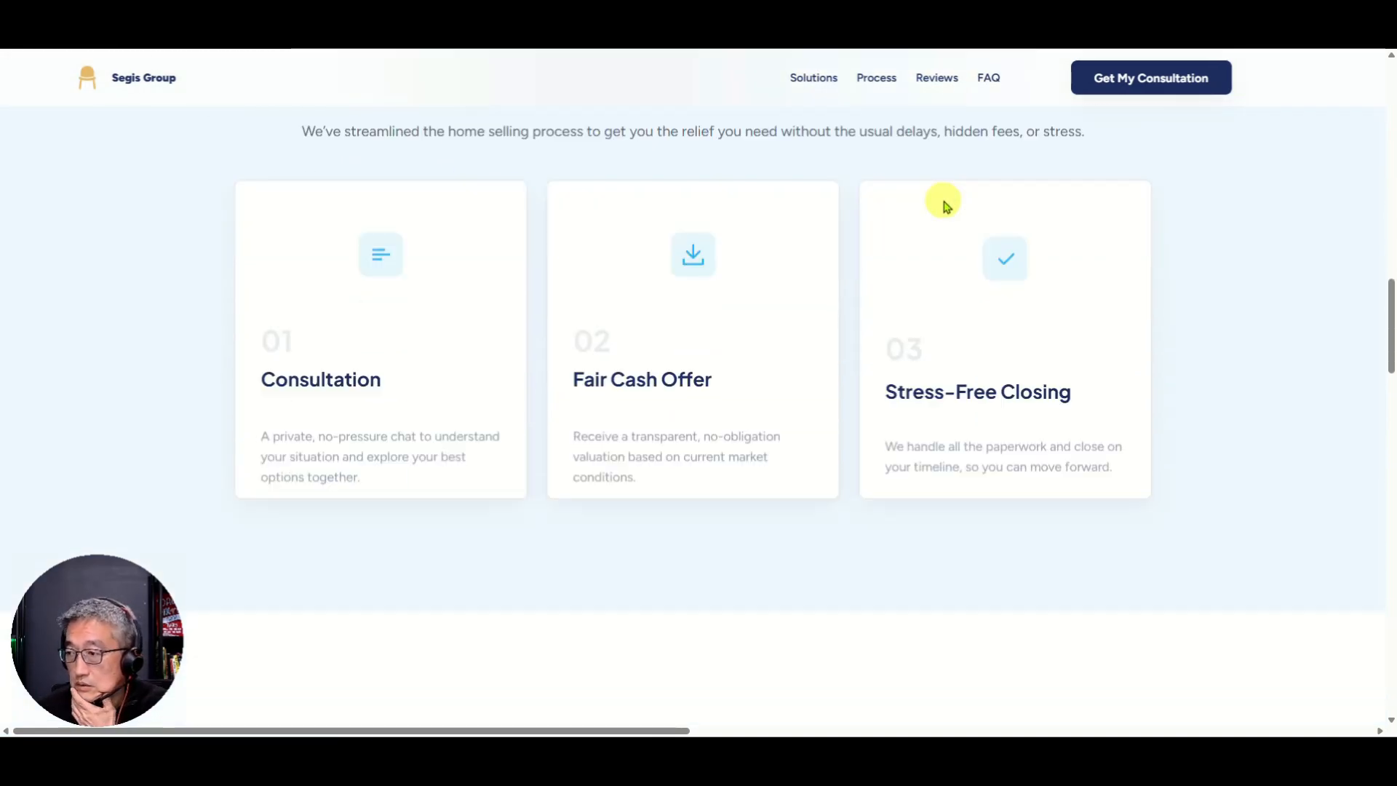
{"action": "scroll", "coordinate": [946, 210], "scroll_direction": "up", "scroll_amount": 2}
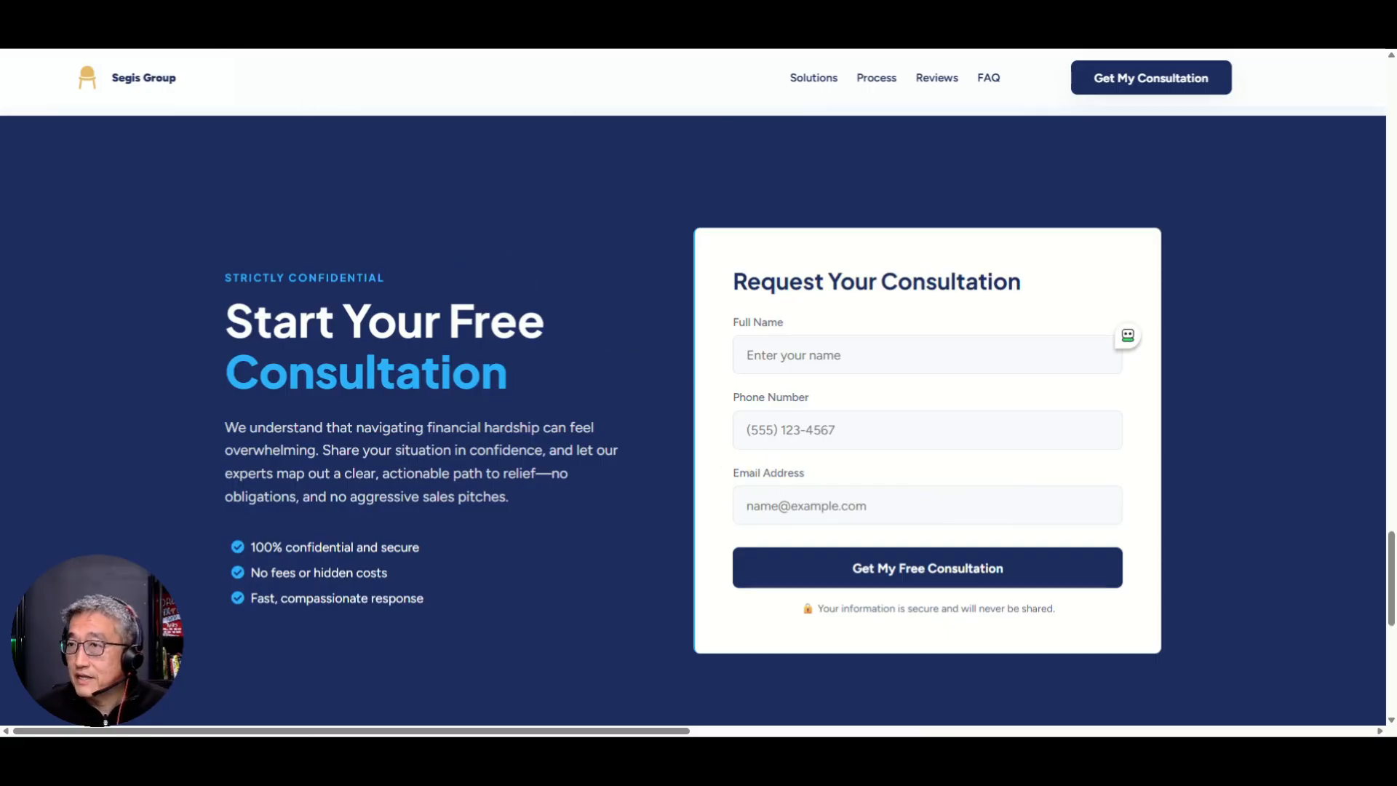
{"action": "left_click", "coordinate": [141, 38]}
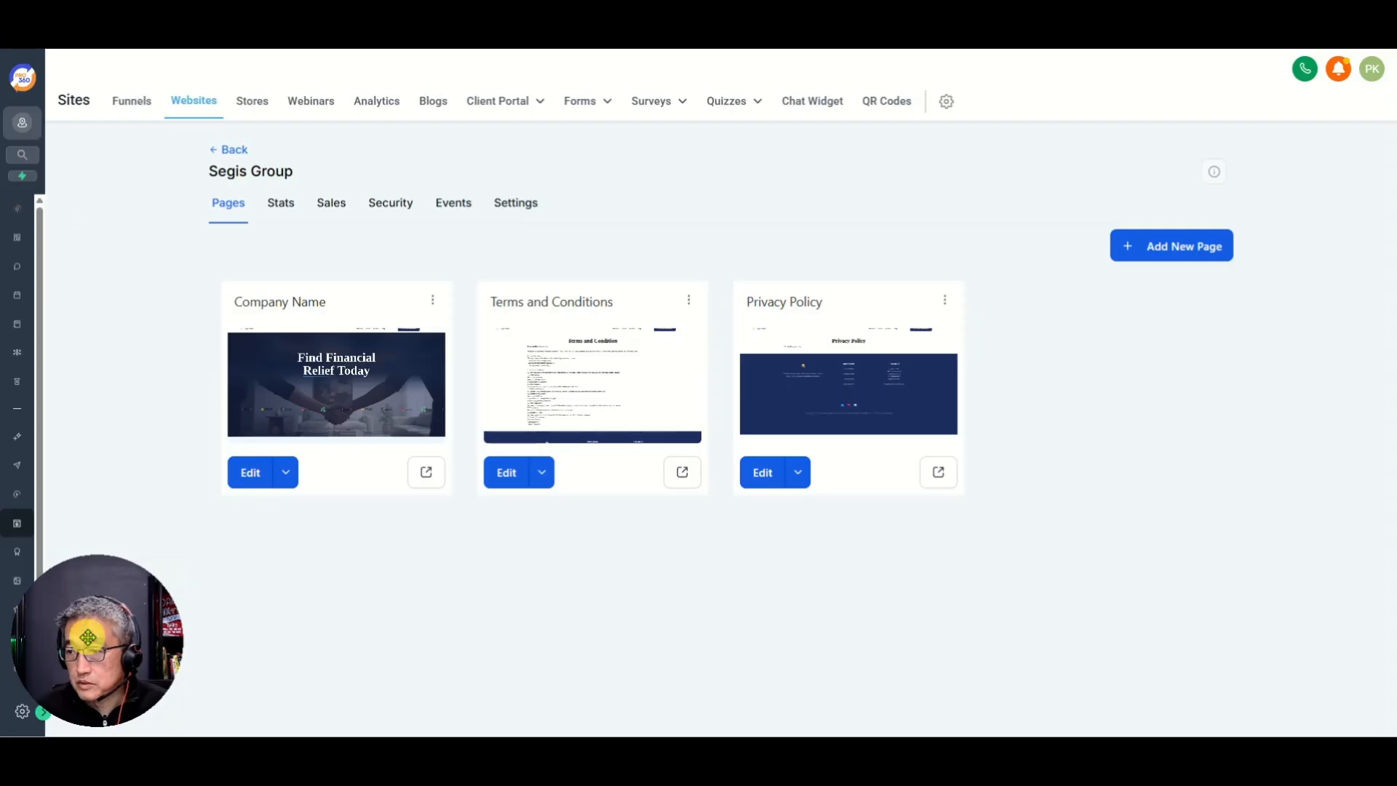
Step: Look over the Forms list, then open the Segis Group Company Name page for editing
{"action": "left_click", "coordinate": [45, 710]}
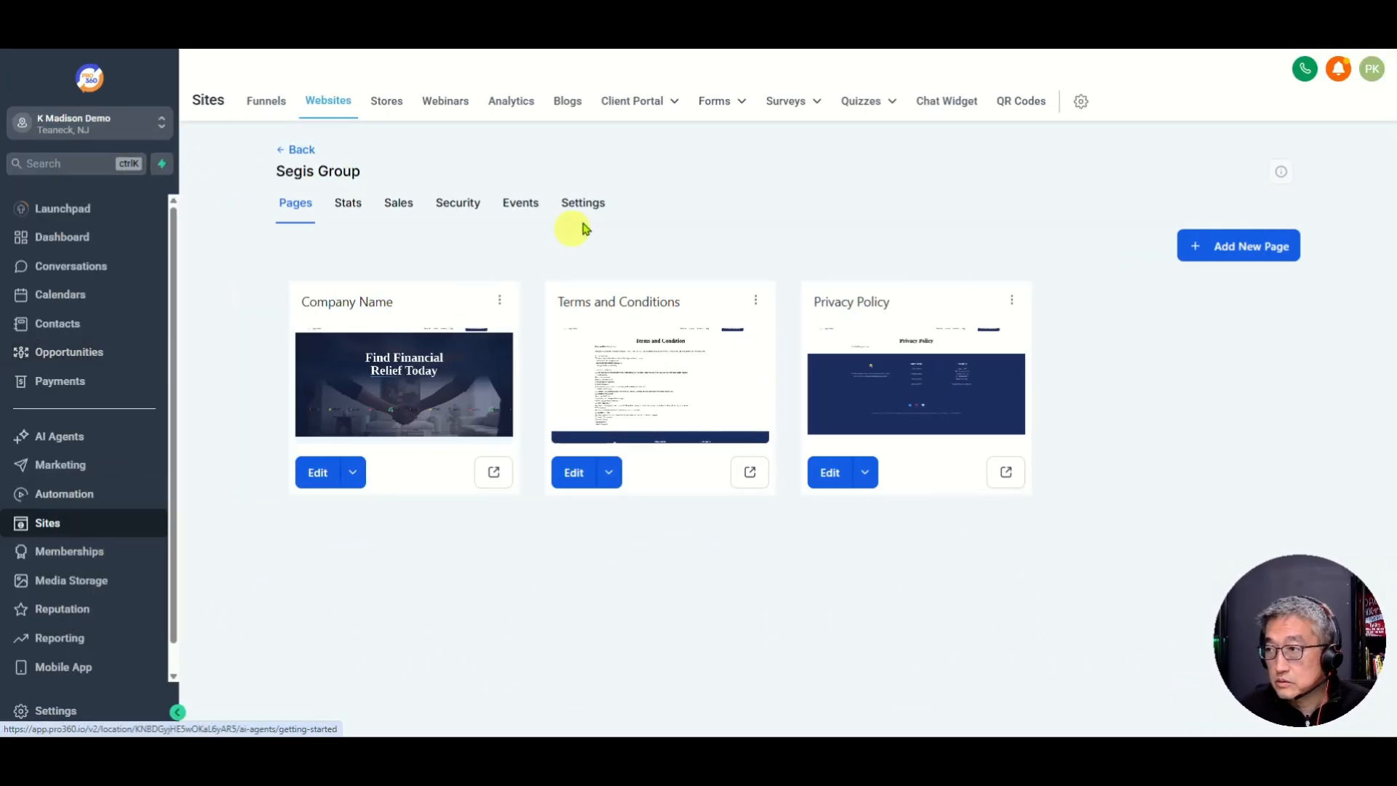
{"action": "mouse_move", "coordinate": [723, 107]}
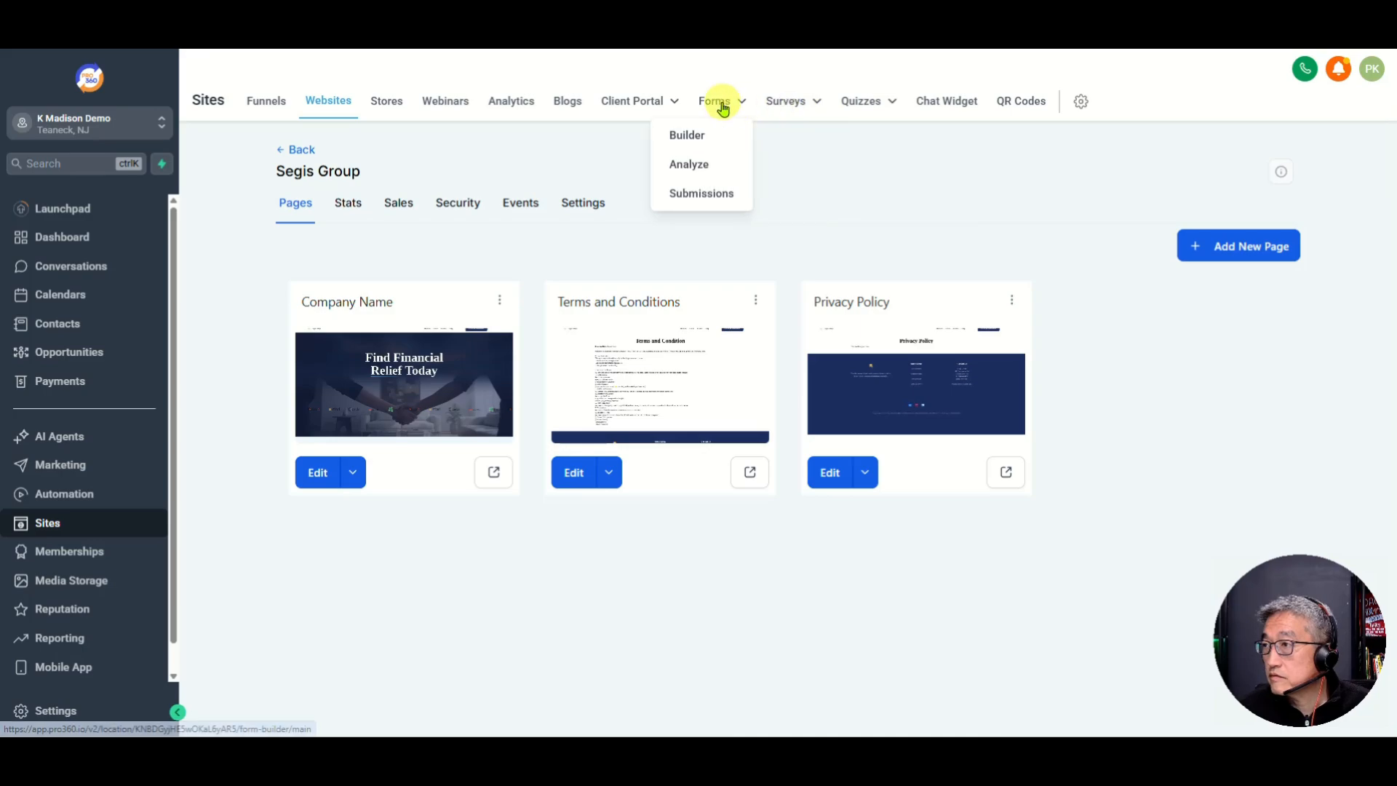
{"action": "left_click", "coordinate": [692, 136]}
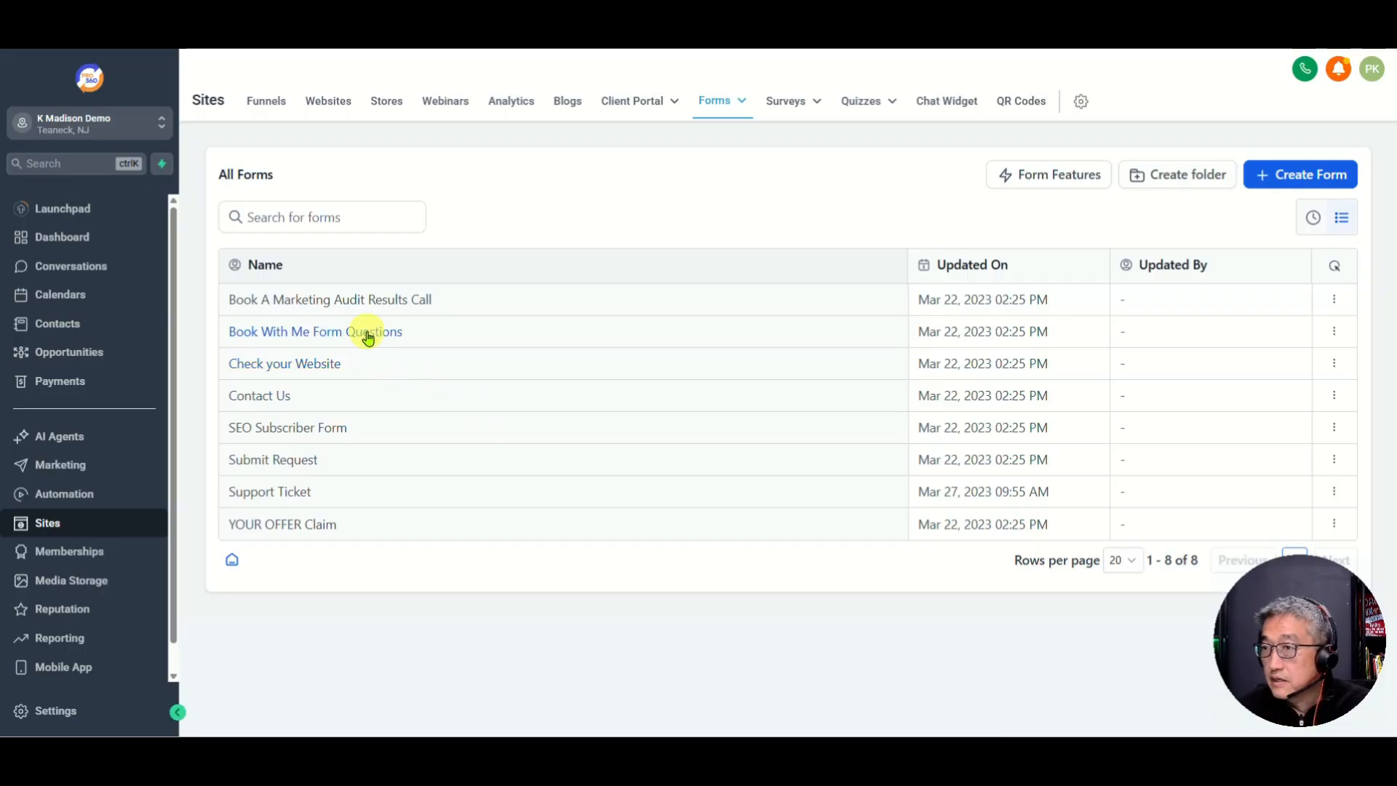
{"action": "left_click", "coordinate": [328, 109]}
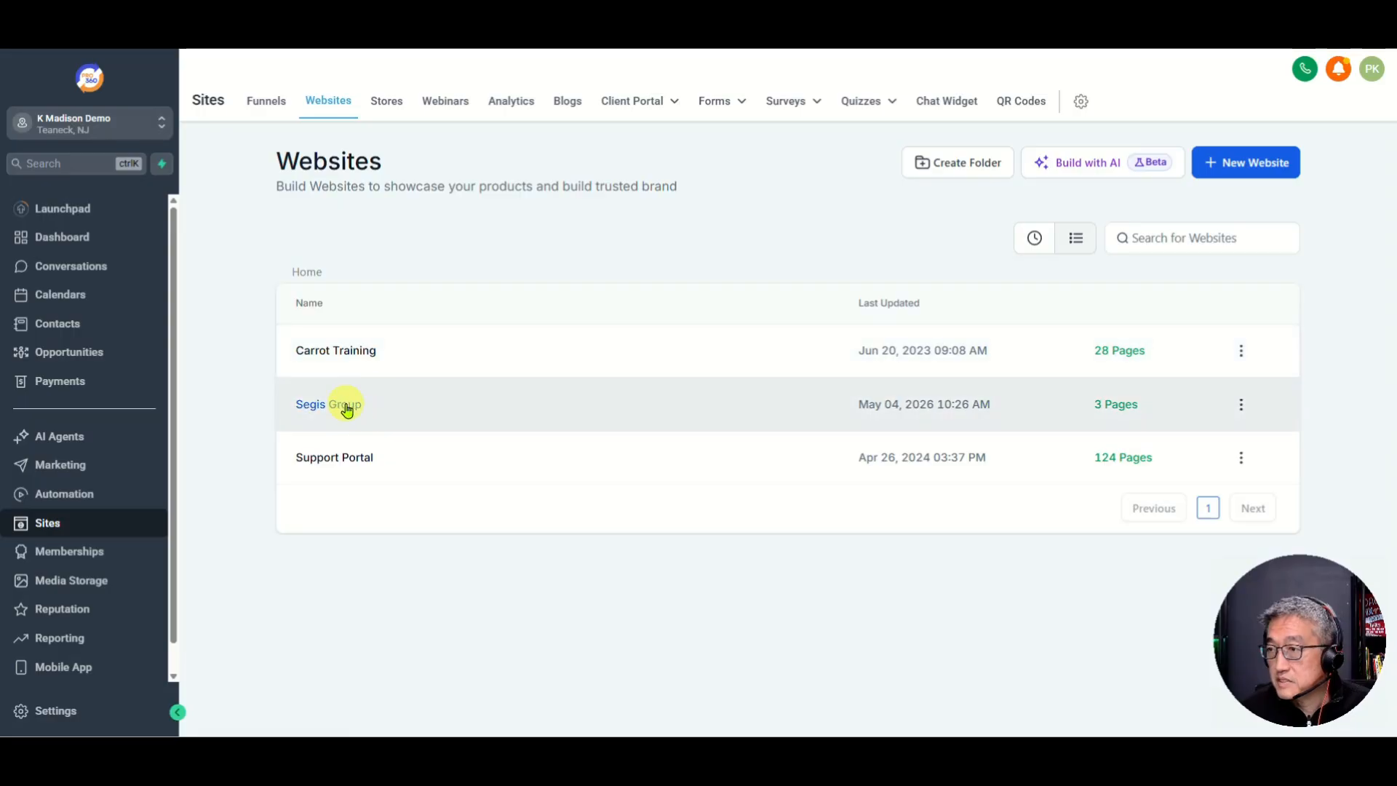
{"action": "left_click", "coordinate": [364, 412]}
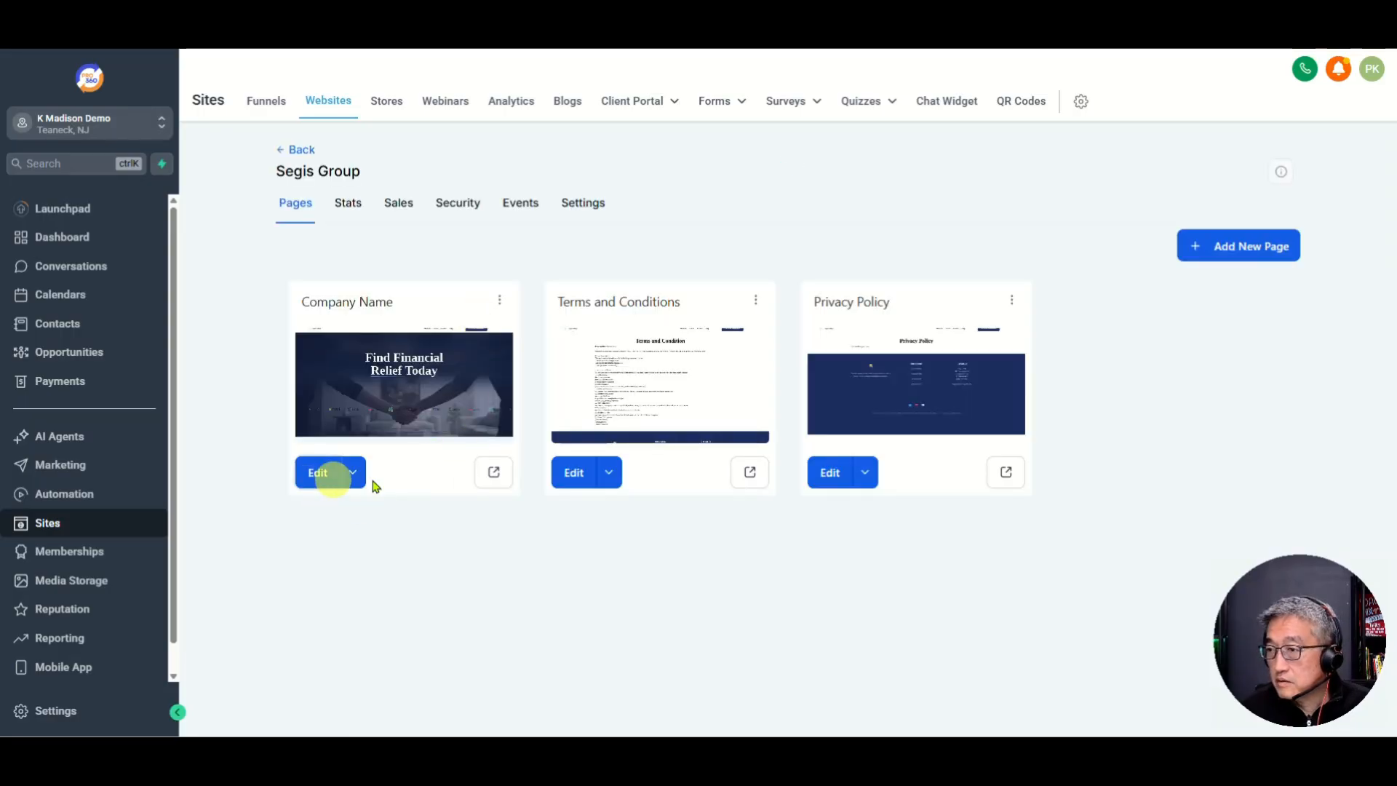
{"action": "left_click", "coordinate": [312, 478]}
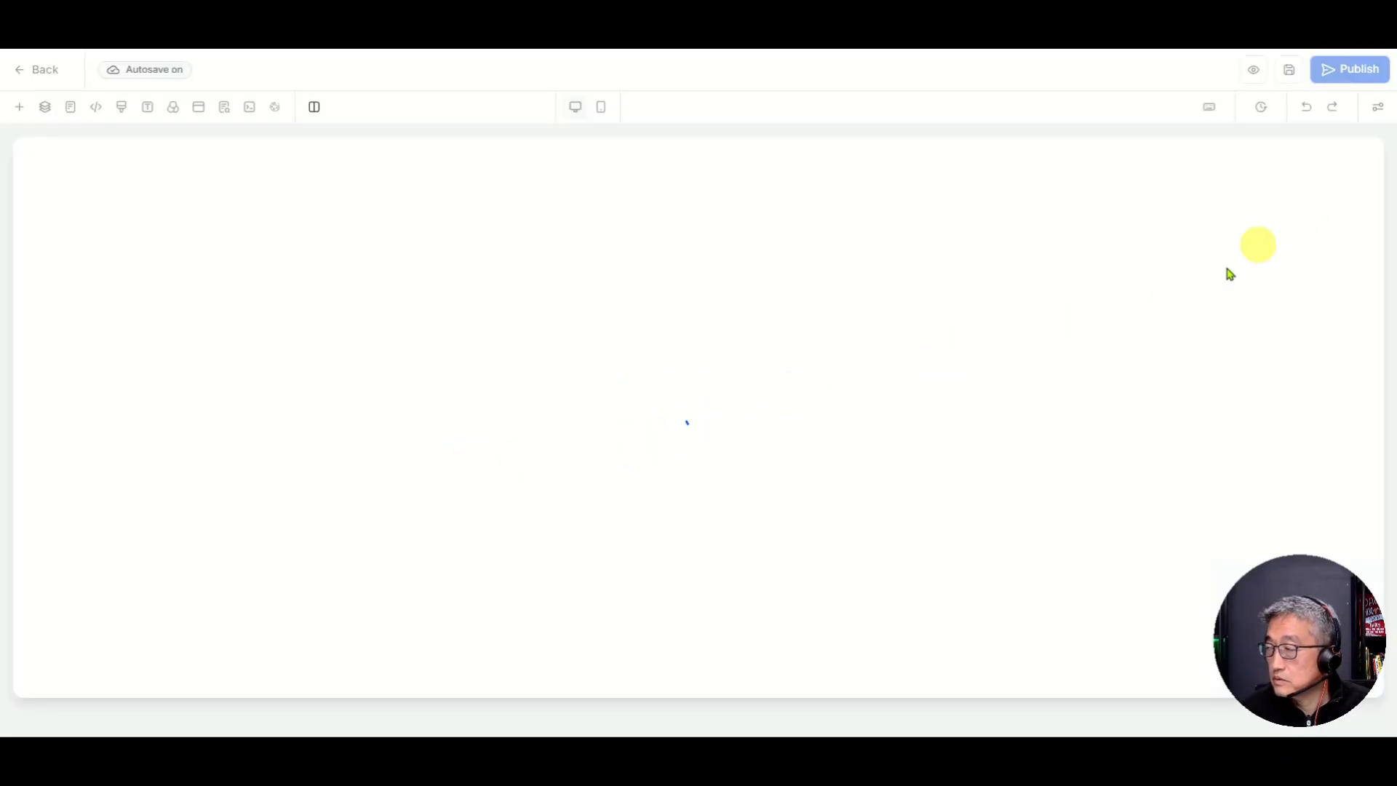
Step: Inspect the consultation card's Custom HTML/Javascript form code, then open the Quick Add elements panel
{"action": "scroll", "coordinate": [1132, 329], "scroll_direction": "down", "scroll_amount": 20}
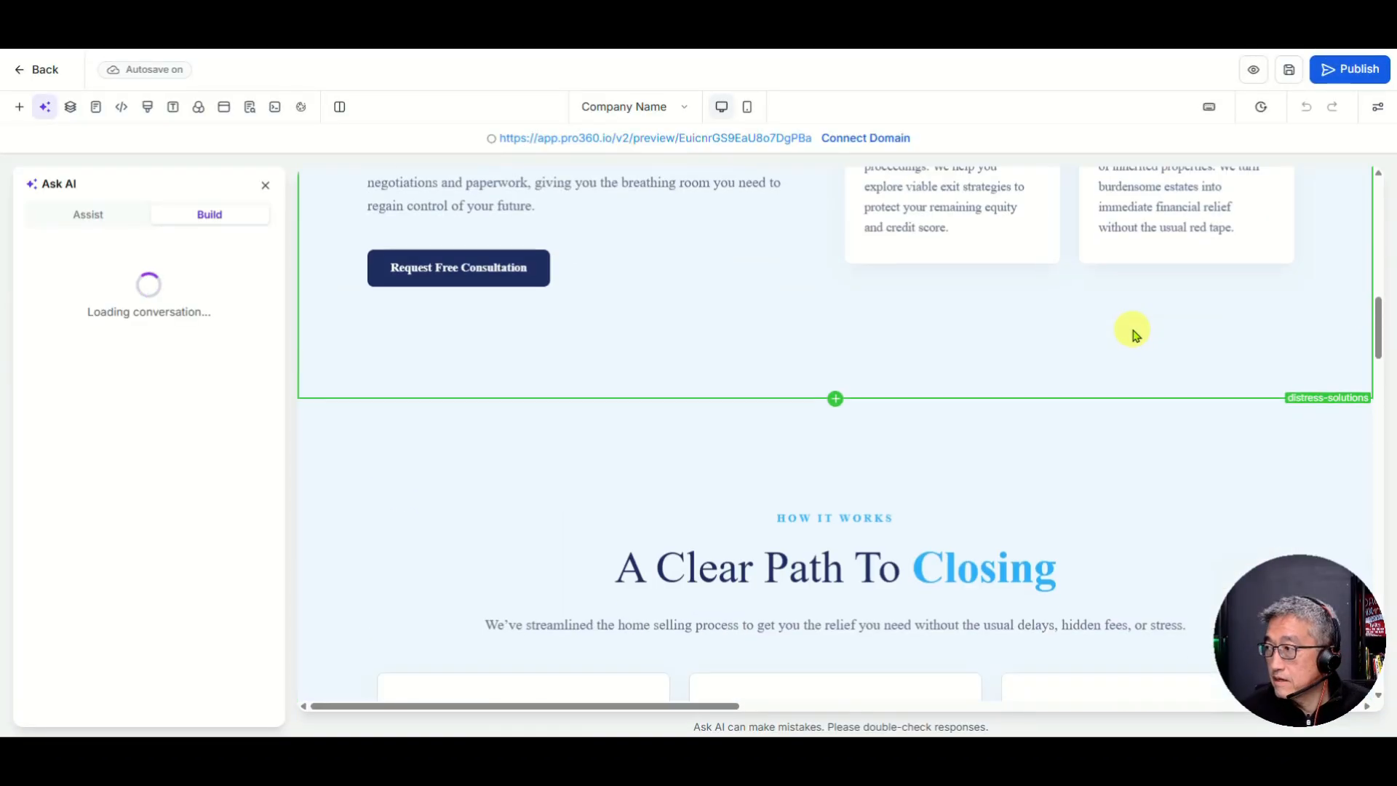
{"action": "scroll", "coordinate": [1132, 329], "scroll_direction": "down", "scroll_amount": 5}
{"action": "left_click", "coordinate": [1047, 486]}
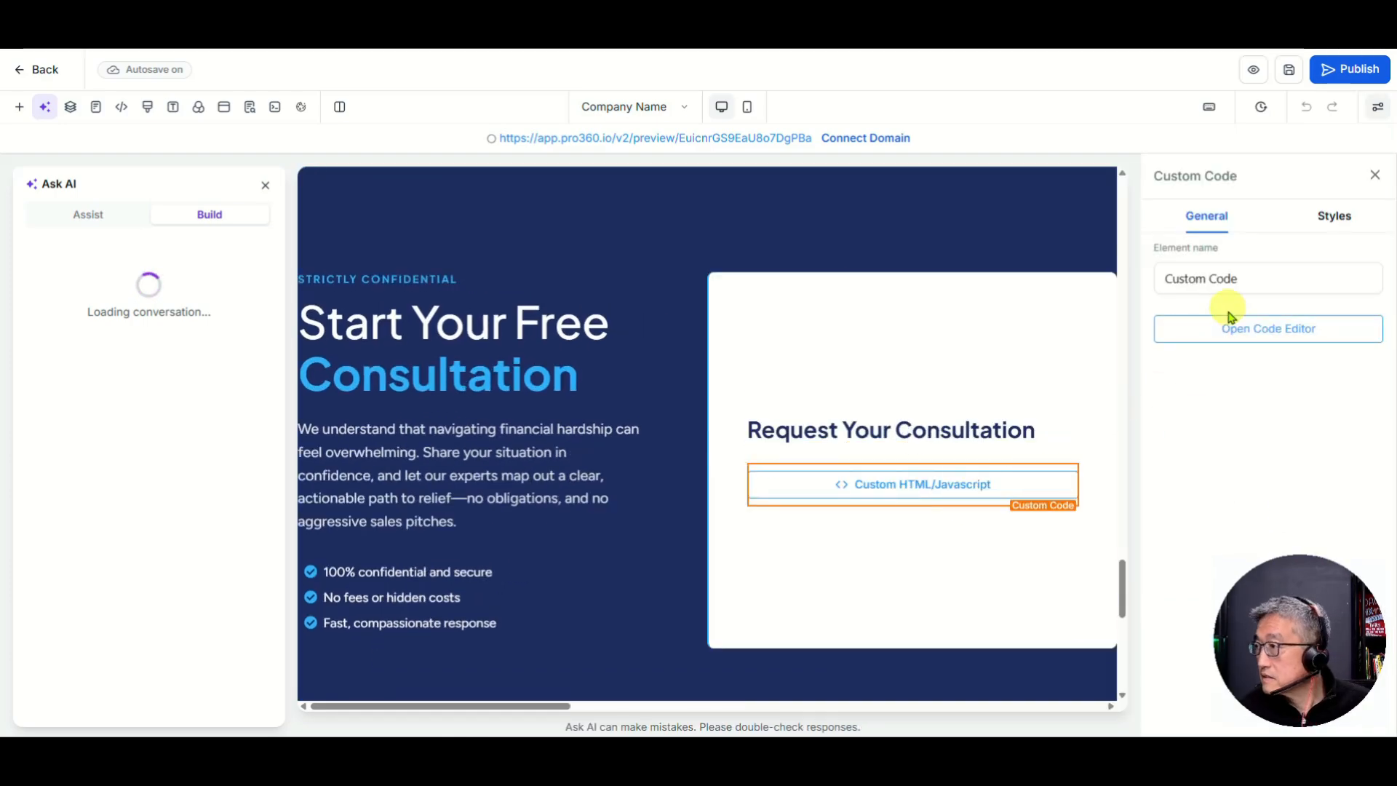
{"action": "left_click", "coordinate": [1275, 335]}
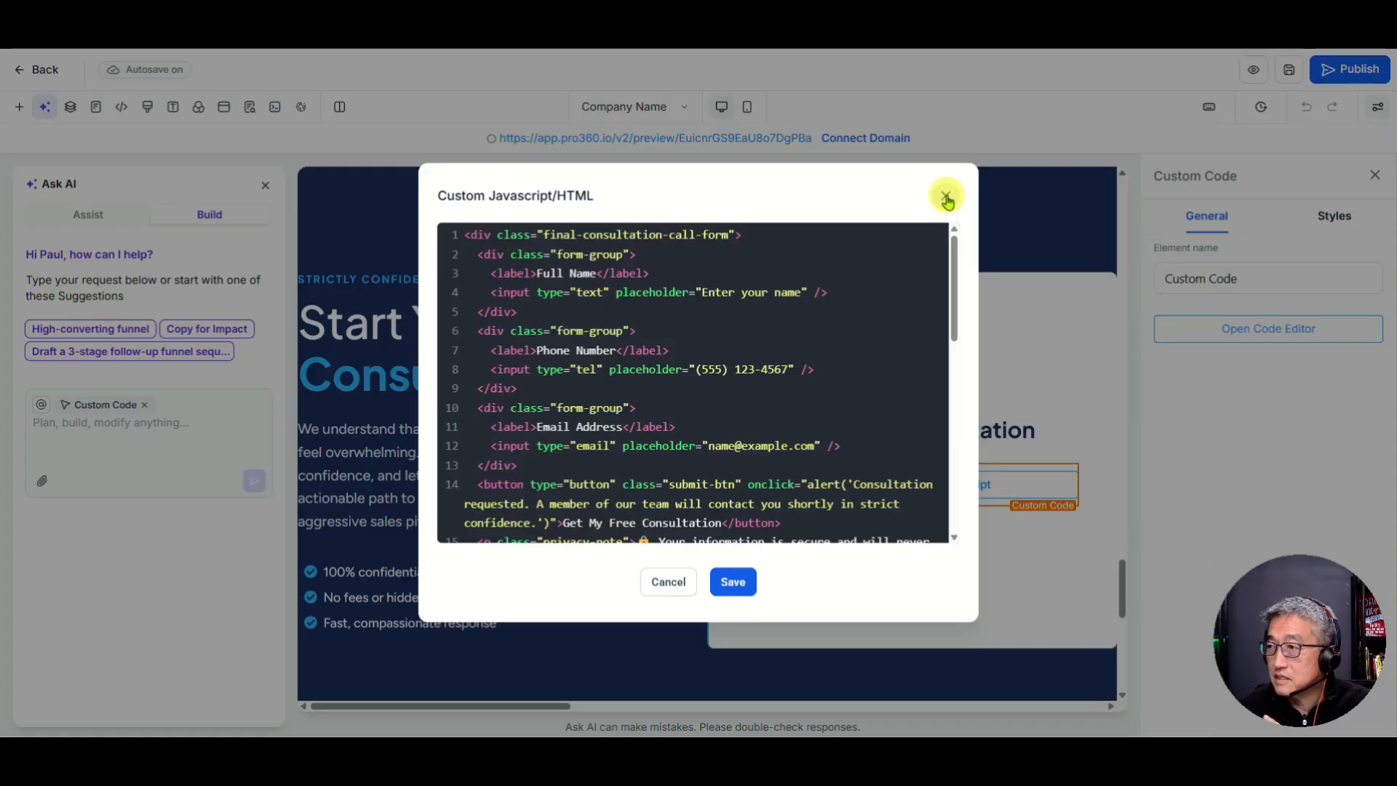
{"action": "left_click", "coordinate": [947, 198]}
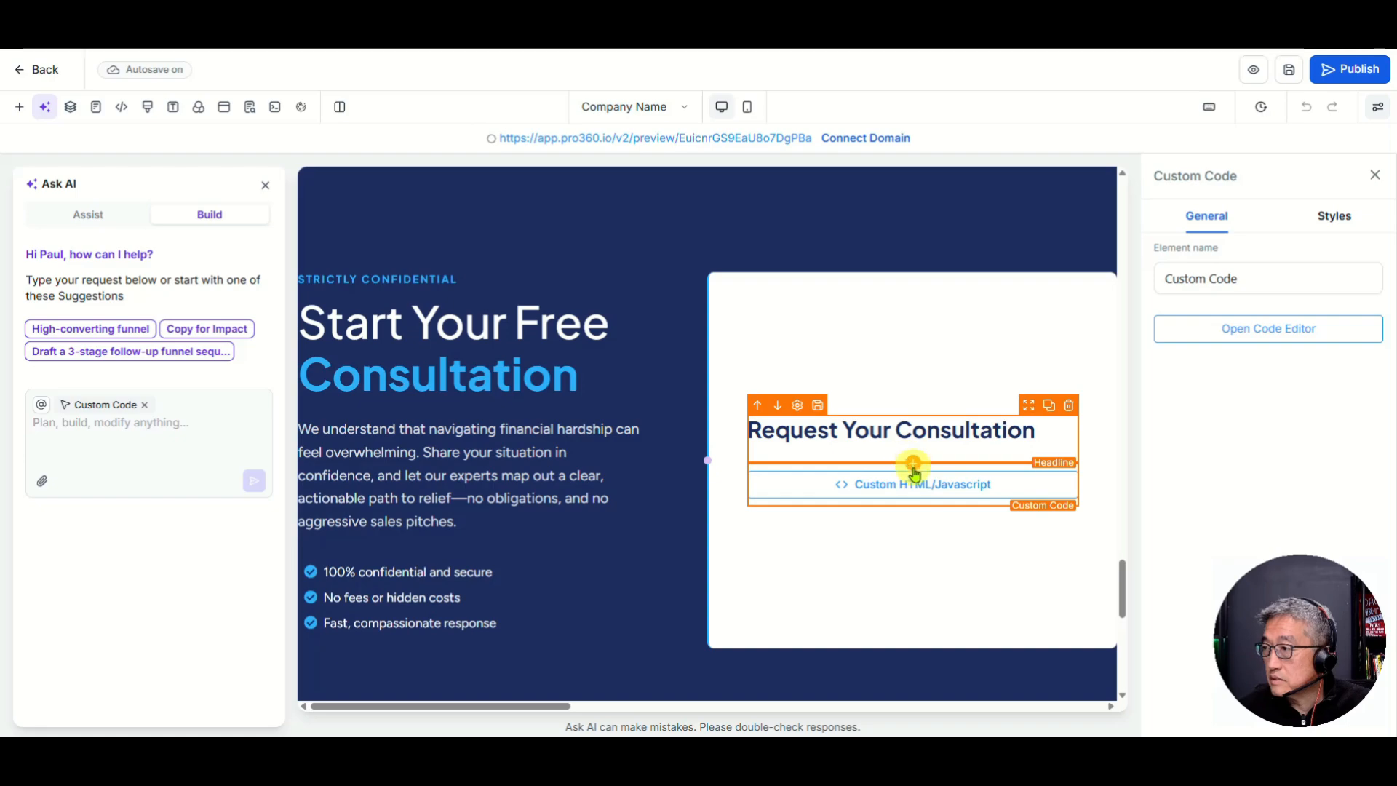
{"action": "left_click", "coordinate": [912, 507]}
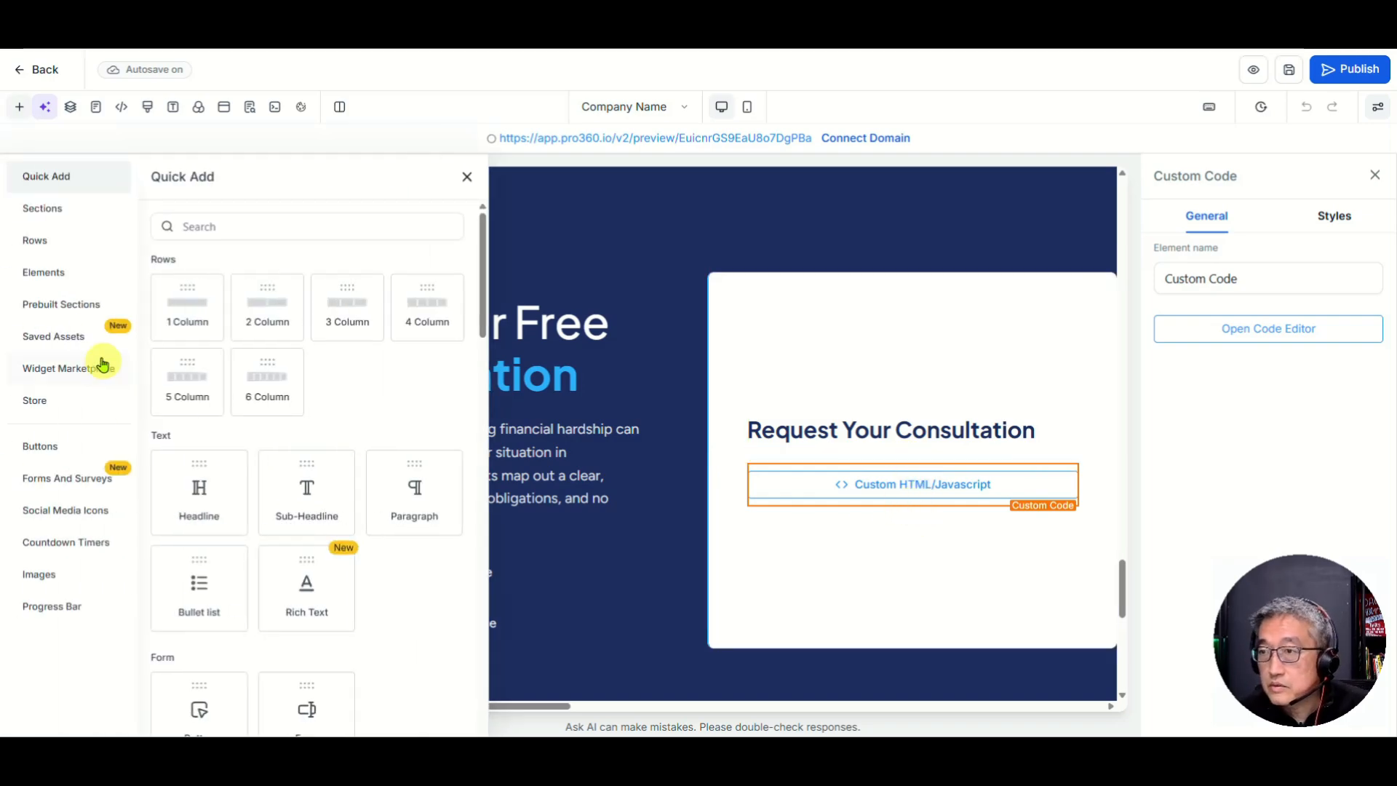
Step: Drag Create New Form from Forms And Surveys beneath the Custom HTML block
{"action": "left_click", "coordinate": [51, 481]}
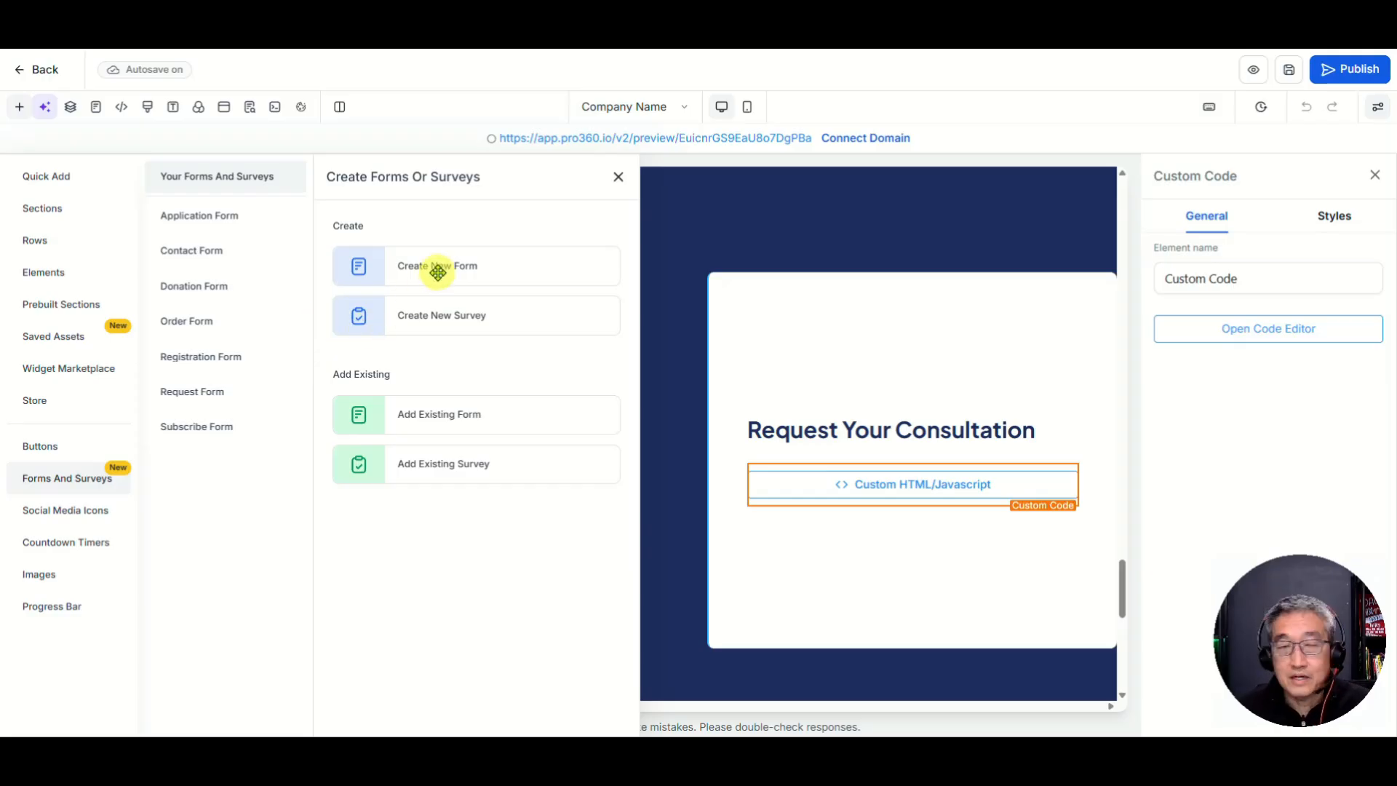
{"action": "left_click_drag", "start_coordinate": [437, 272], "coordinate": [681, 309]}
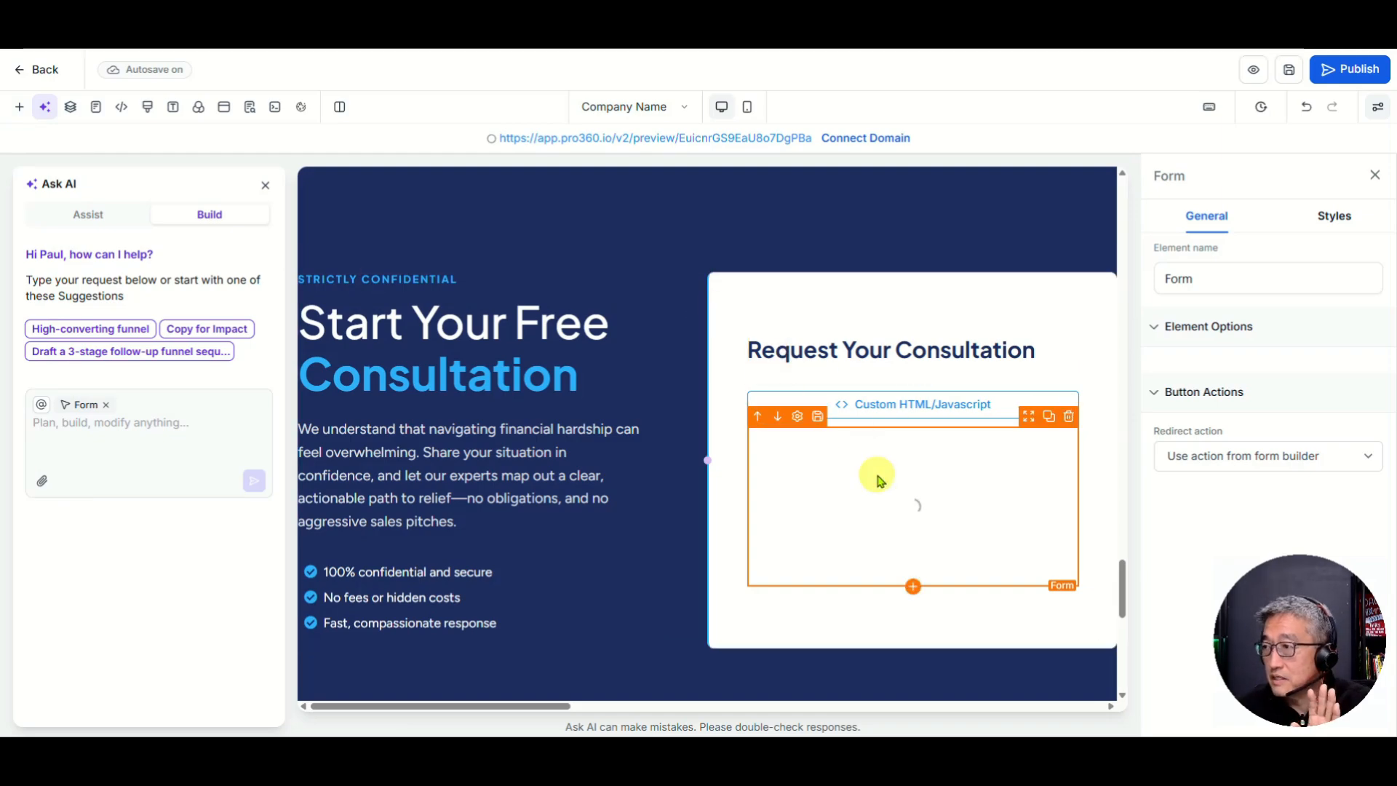
Step: Open the new form in Form Builder and move the Email field above Phone
{"action": "double_click", "coordinate": [918, 531]}
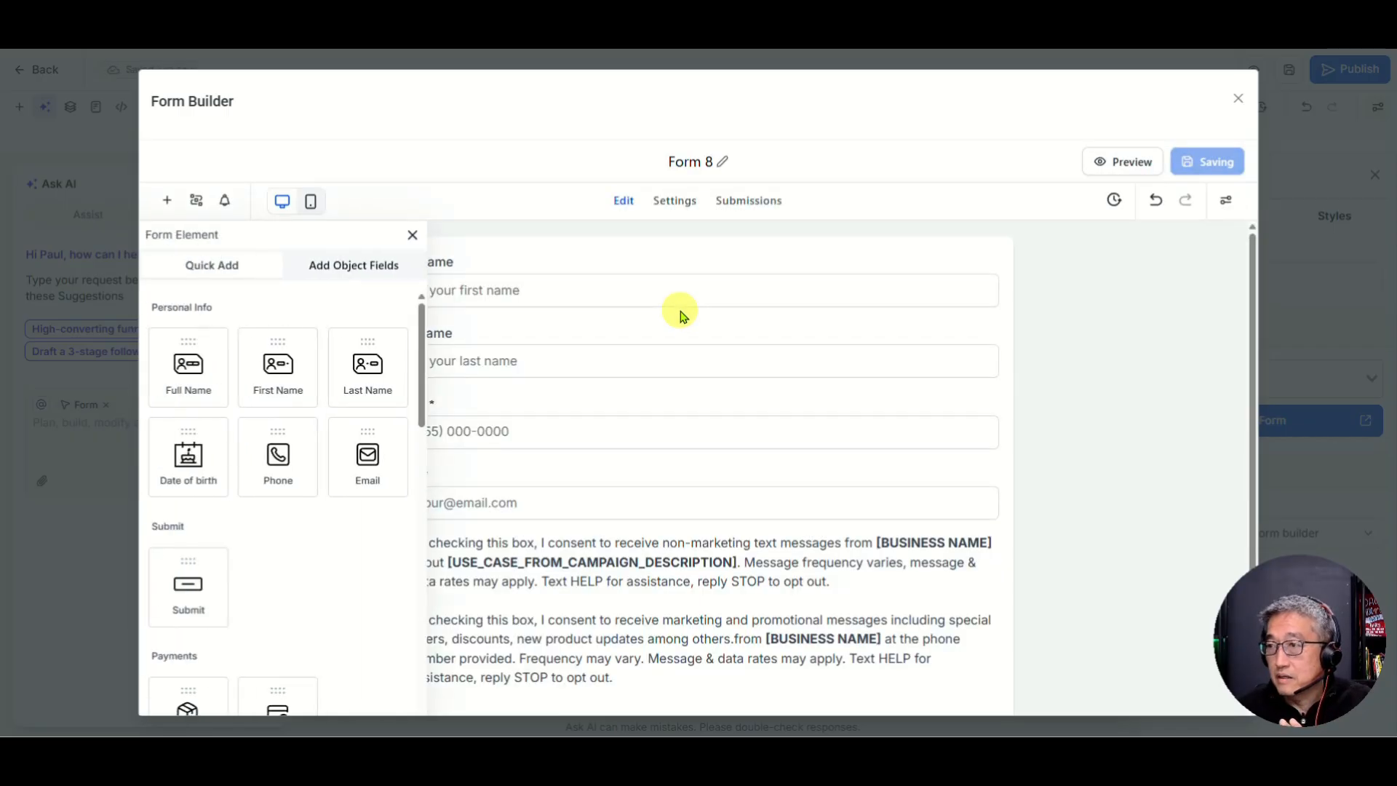
{"action": "left_click", "coordinate": [412, 235]}
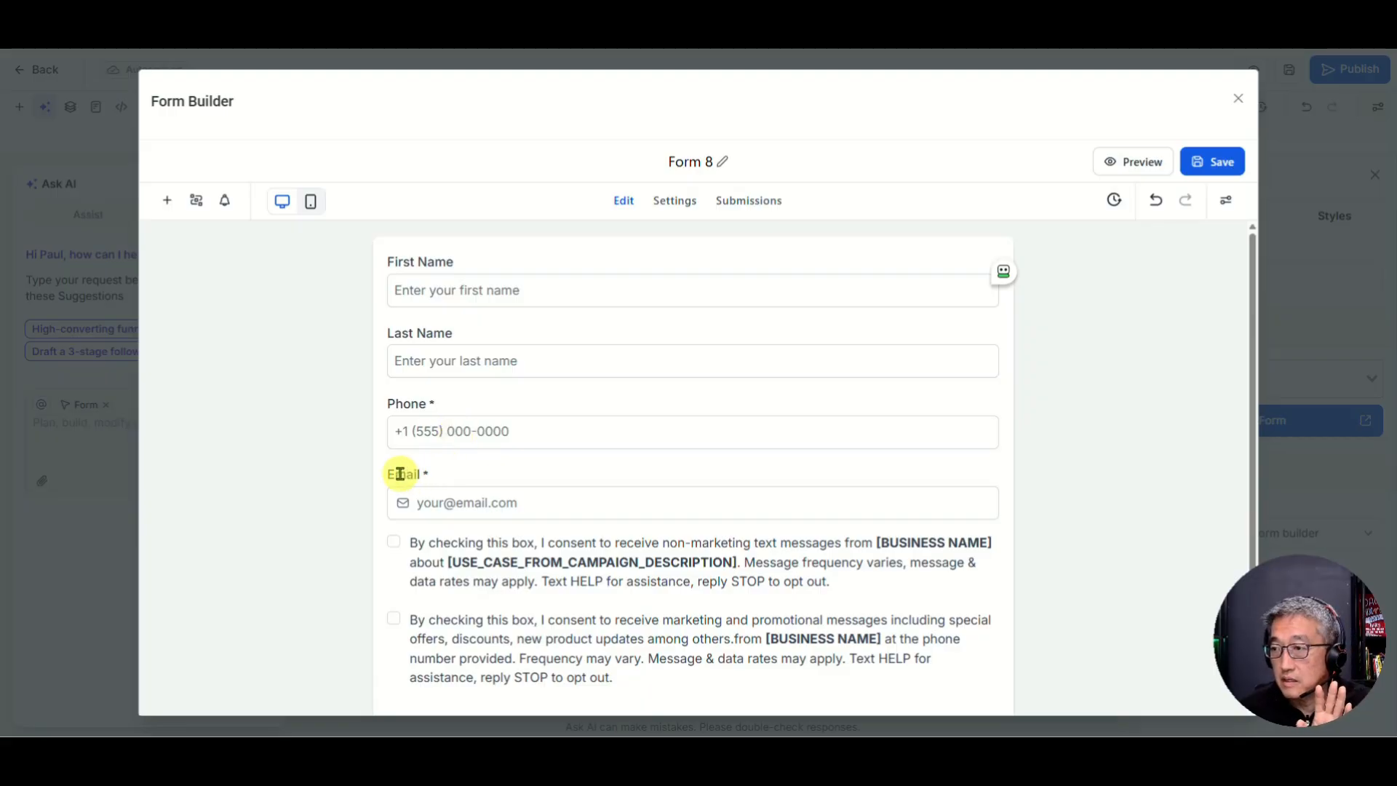
{"action": "left_click_drag", "start_coordinate": [398, 486], "coordinate": [401, 433]}
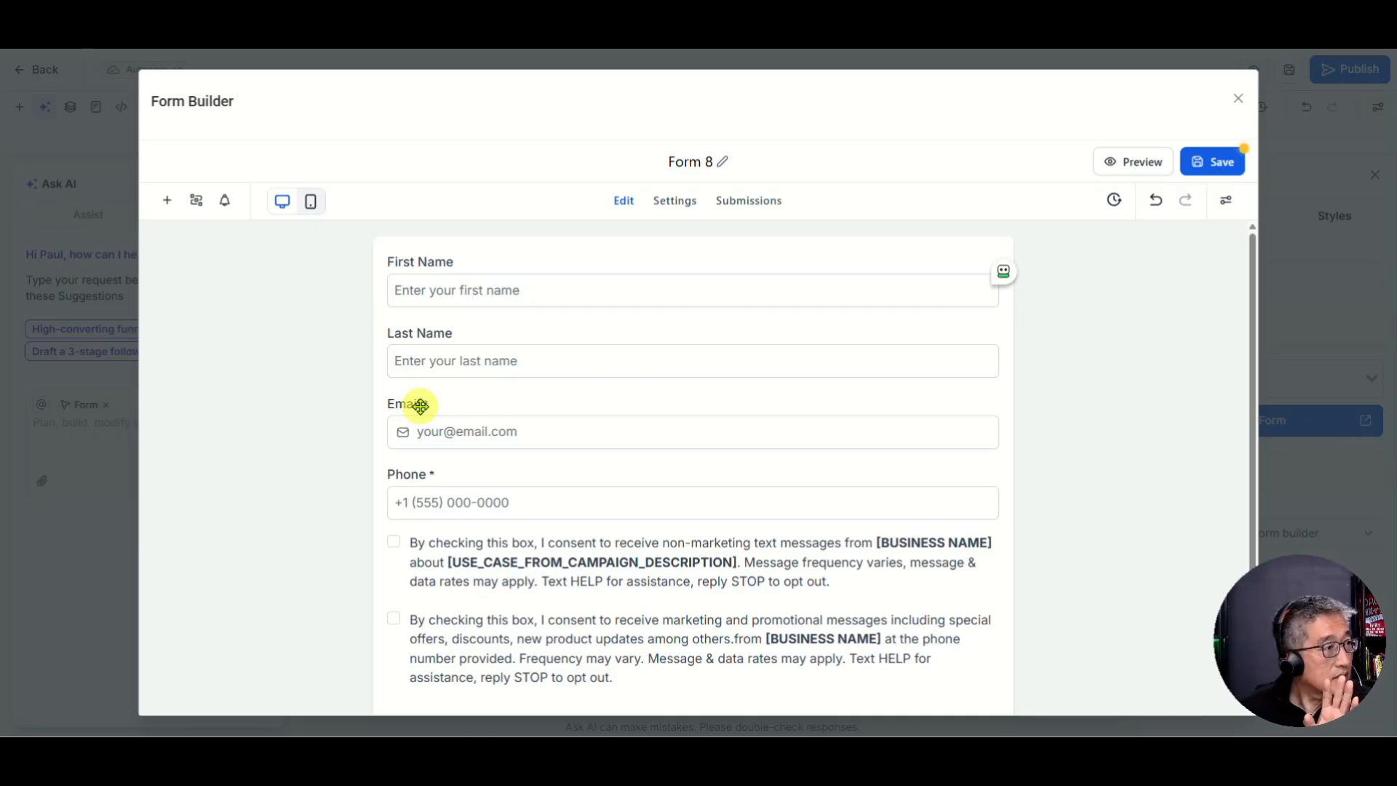
{"action": "left_click", "coordinate": [429, 501]}
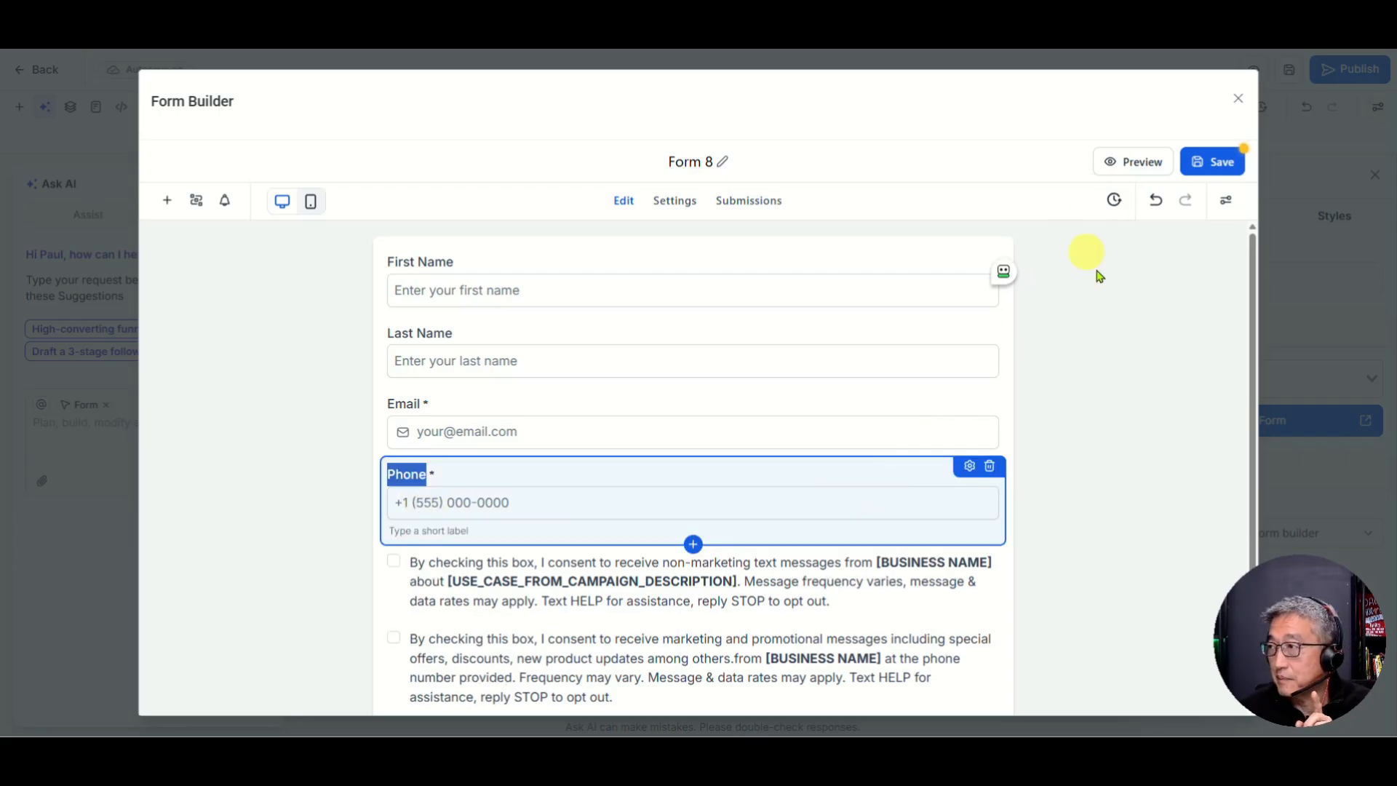
{"action": "left_click", "coordinate": [670, 209]}
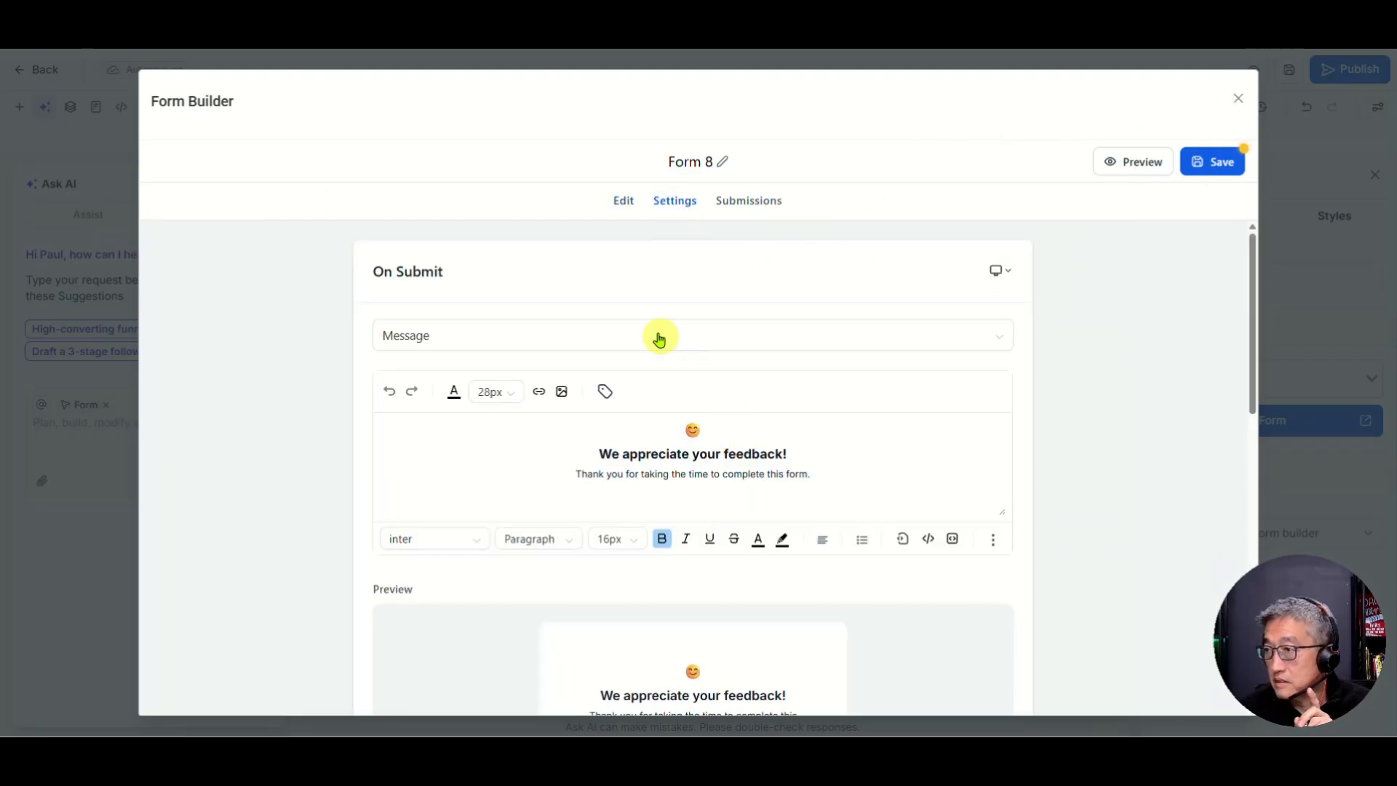
{"action": "left_click", "coordinate": [620, 202]}
{"action": "scroll", "coordinate": [739, 415], "scroll_direction": "down", "scroll_amount": 2}
{"action": "scroll", "coordinate": [743, 427], "scroll_direction": "down", "scroll_amount": 1}
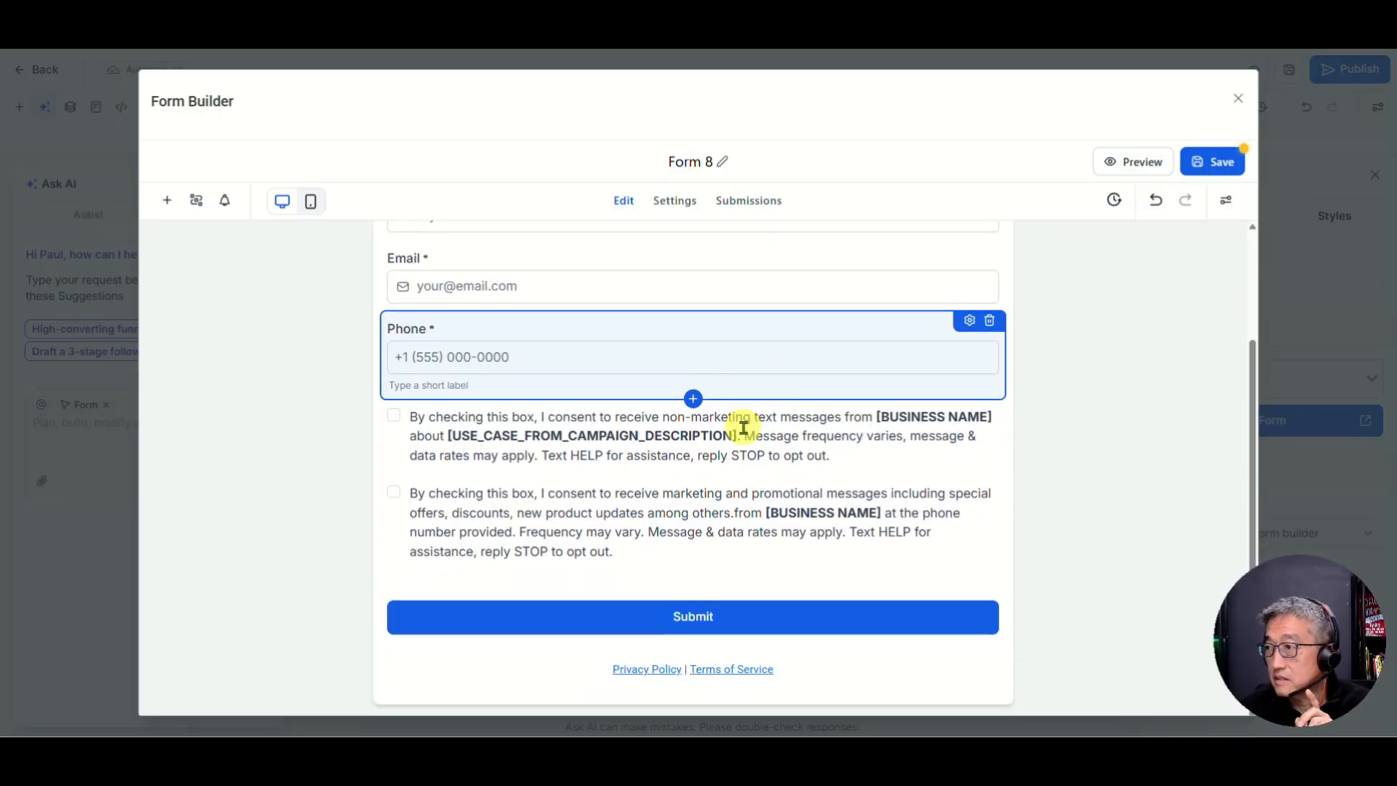
Step: Untick Required on the Phone field and review the SMS consent text blocks
{"action": "left_click", "coordinate": [969, 321]}
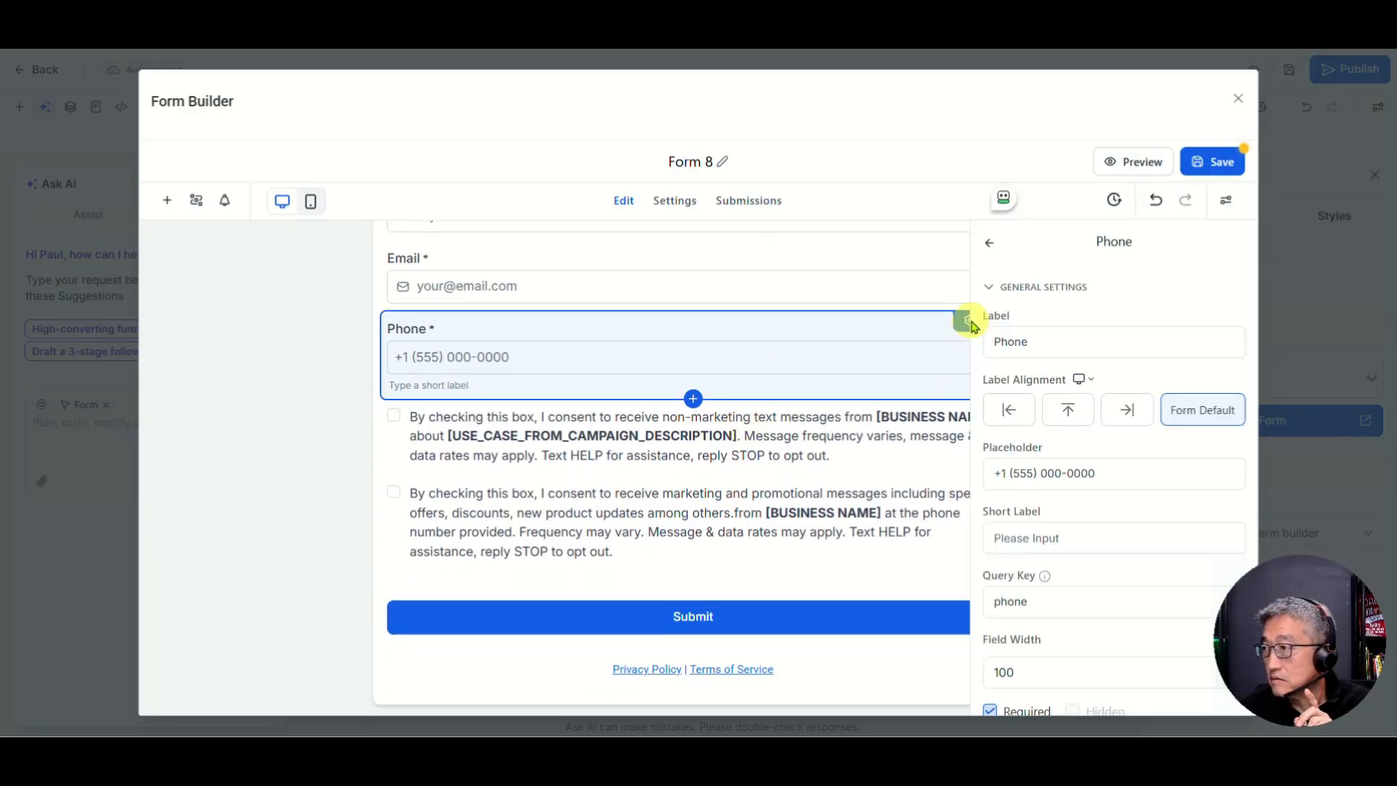
{"action": "scroll", "coordinate": [1055, 477], "scroll_direction": "down", "scroll_amount": 3}
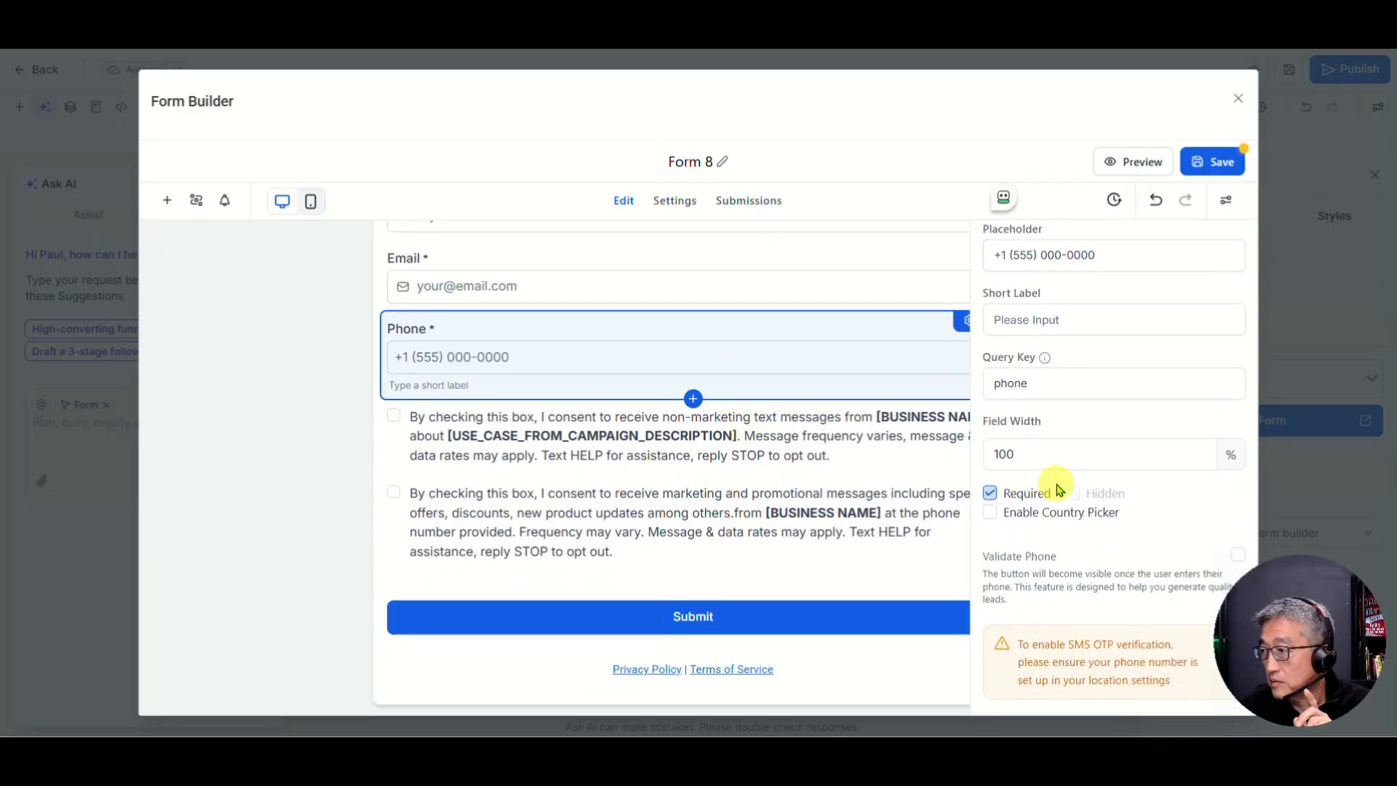
{"action": "left_click", "coordinate": [990, 493]}
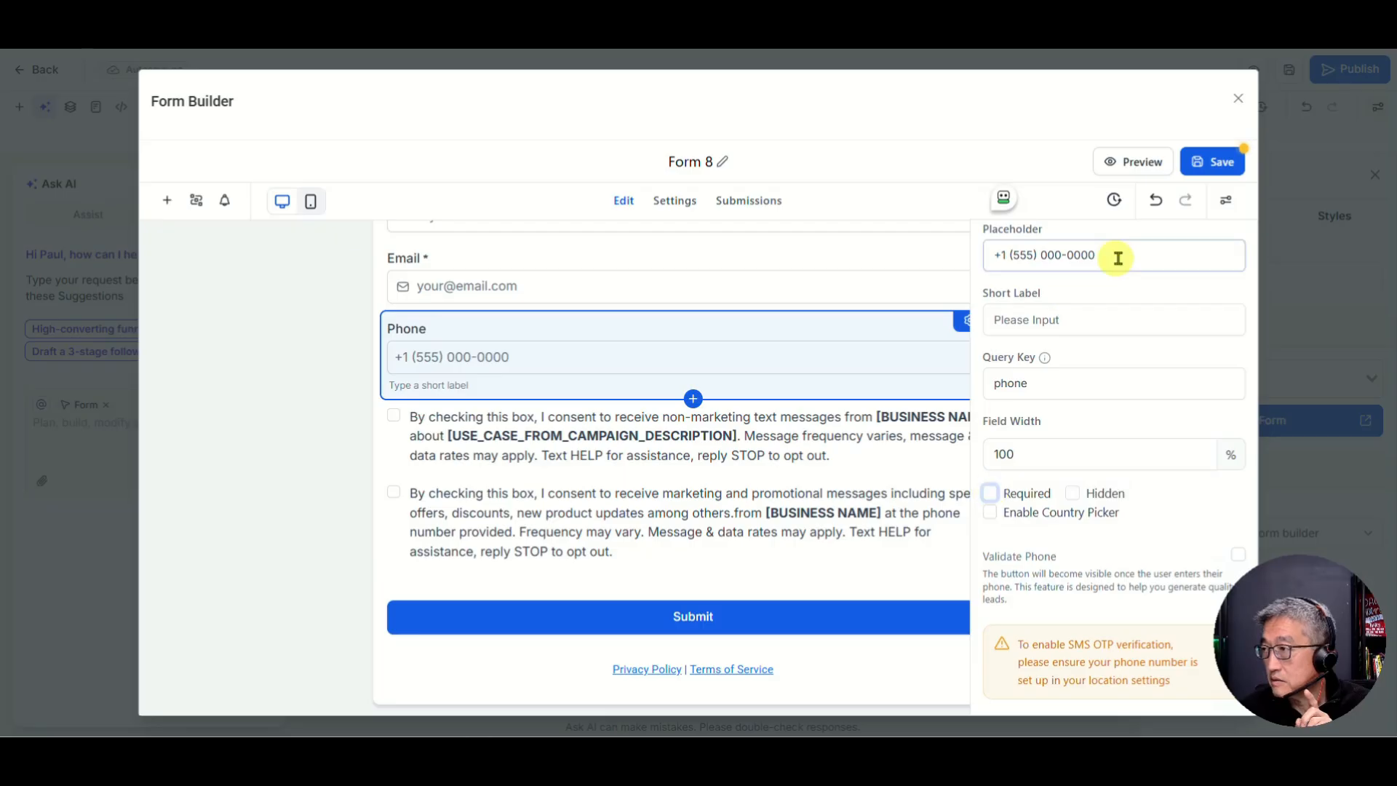
{"action": "left_click", "coordinate": [430, 417]}
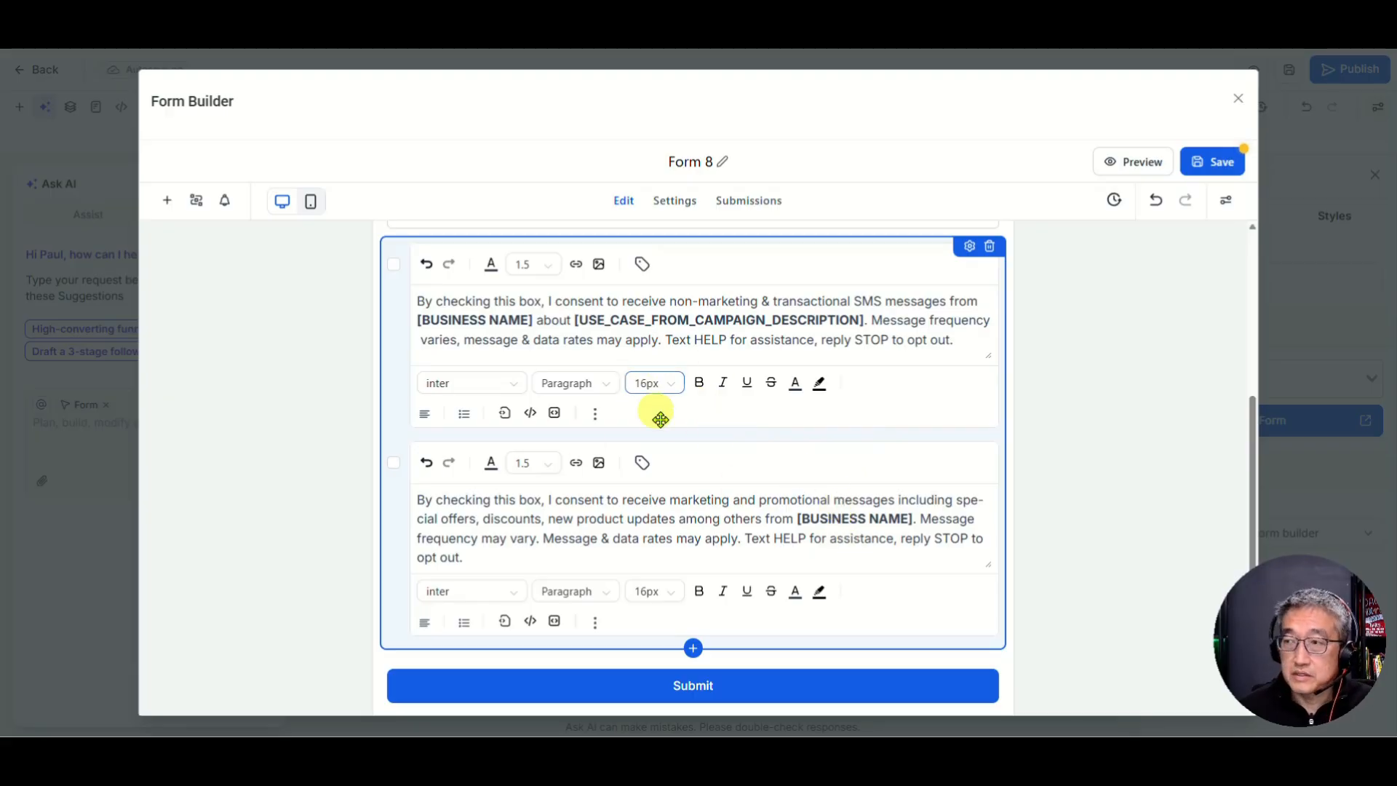
{"action": "scroll", "coordinate": [677, 393], "scroll_direction": "up", "scroll_amount": 1}
{"action": "scroll", "coordinate": [675, 439], "scroll_direction": "down", "scroll_amount": 1}
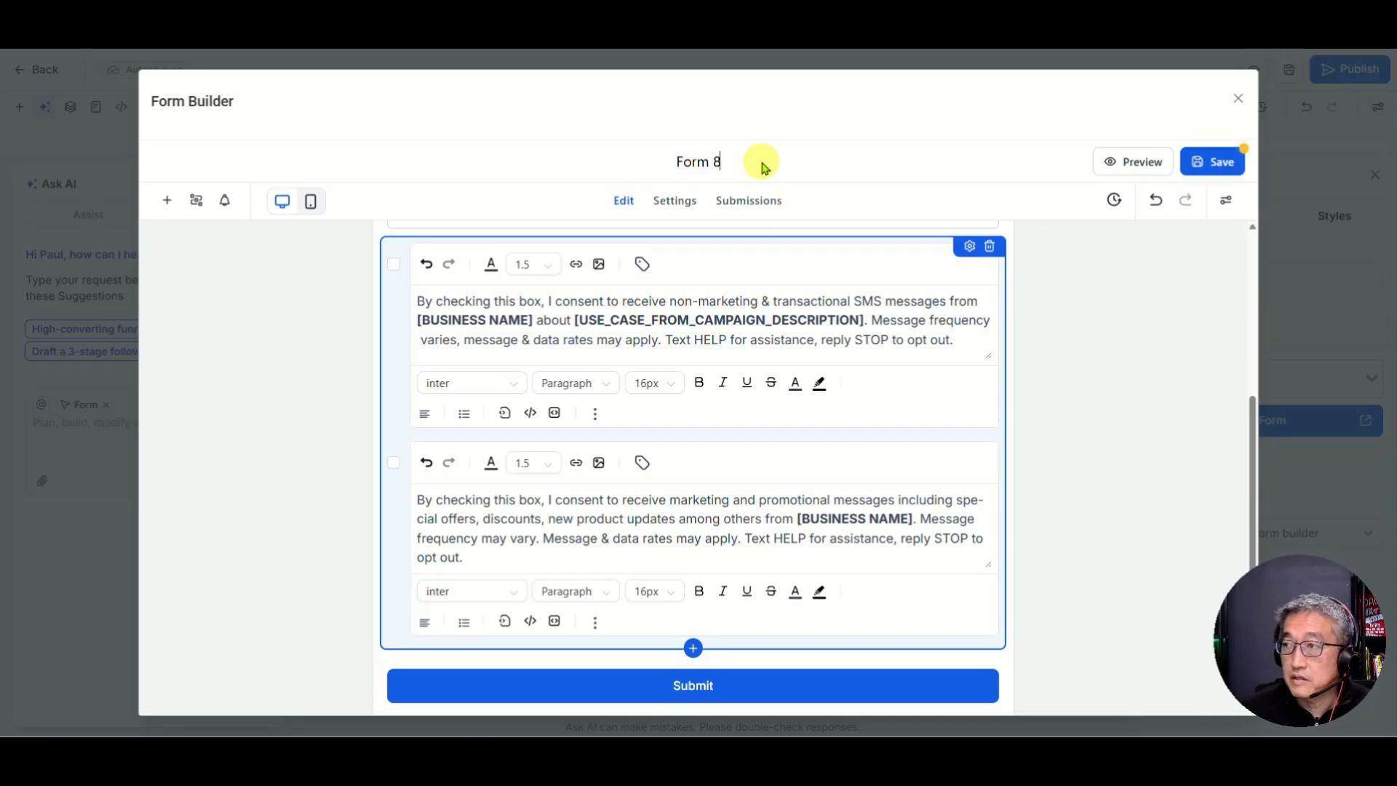
Step: Retitle the form from Form 8 to 'Free Consult' and save it
{"action": "key", "text": "ctrl+a"}
{"action": "type", "text": "Fre"}
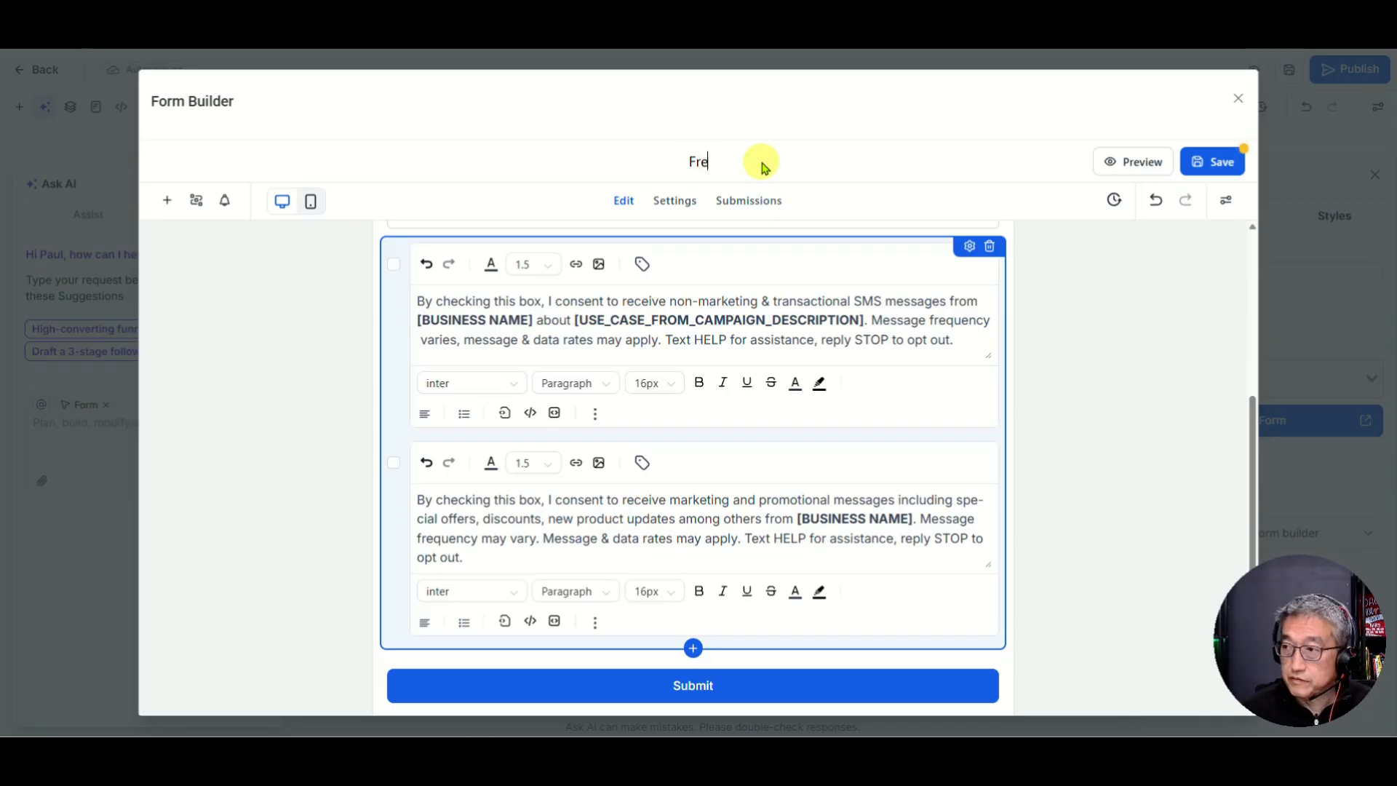
{"action": "type", "text": "e Consultant"}
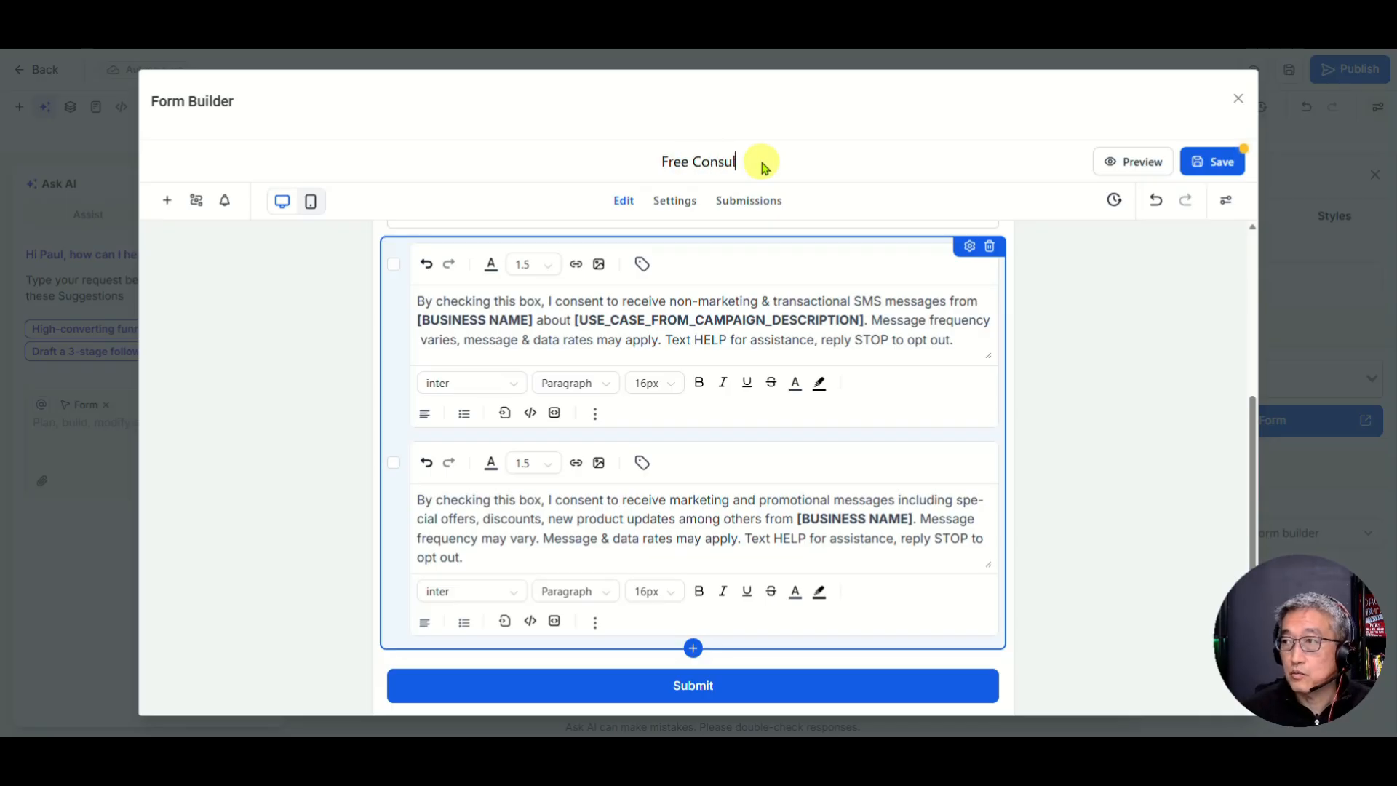
{"action": "key", "text": "BackSpace"}
{"action": "key", "text": "BackSpace"}
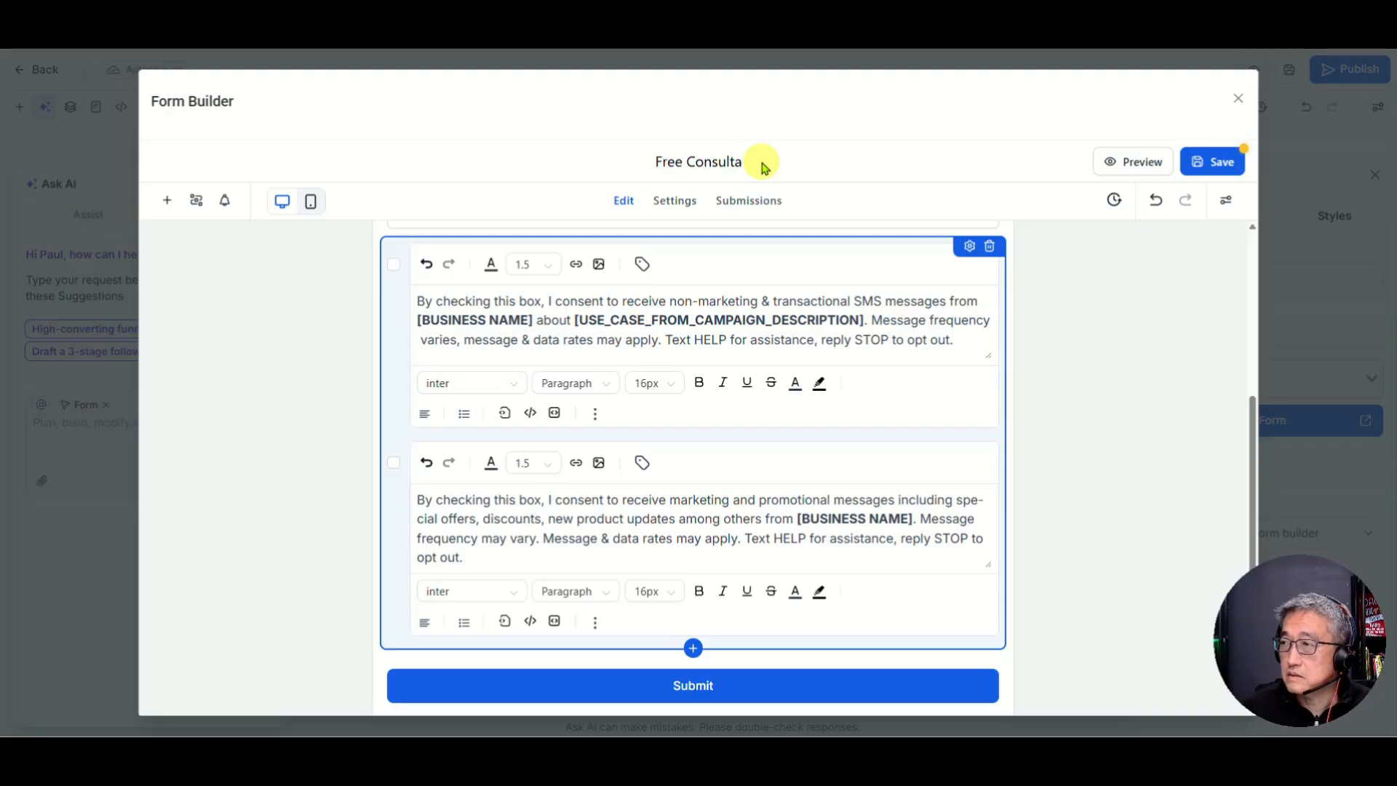
{"action": "key", "text": "BackSpace"}
{"action": "left_click", "coordinate": [1214, 166]}
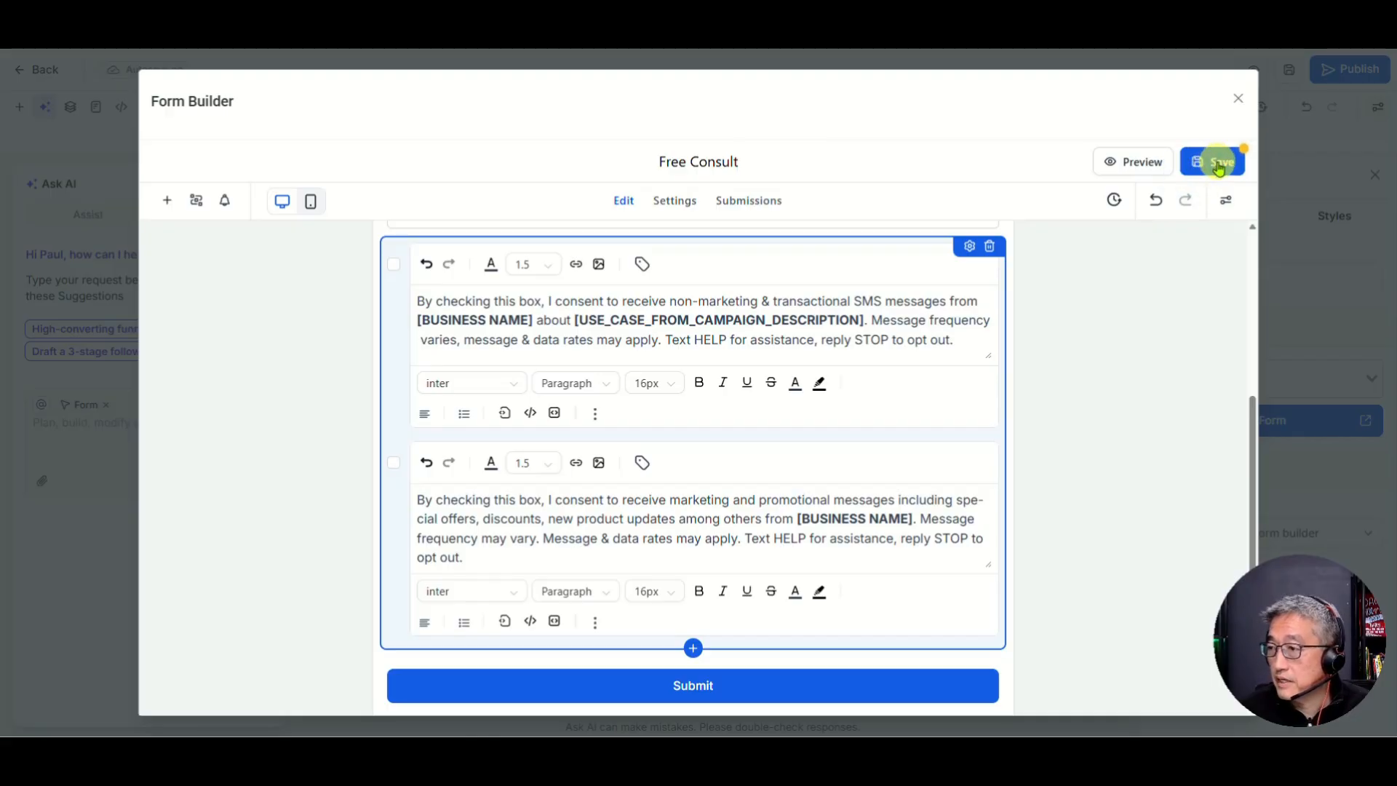
Step: Select the whole first consent paragraph in the form
{"action": "scroll", "coordinate": [793, 342], "scroll_direction": "down", "scroll_amount": 1}
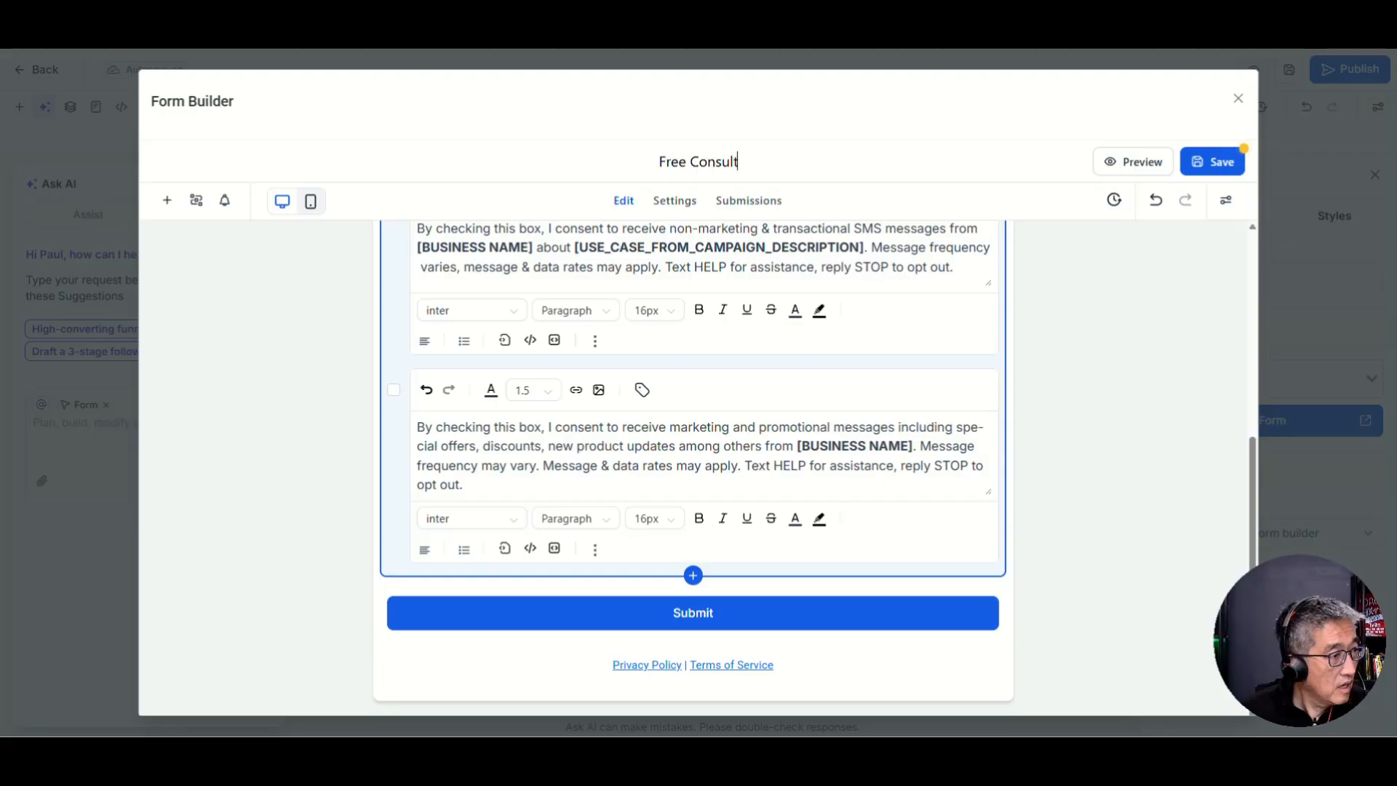
{"action": "scroll", "coordinate": [630, 422], "scroll_direction": "up", "scroll_amount": 1}
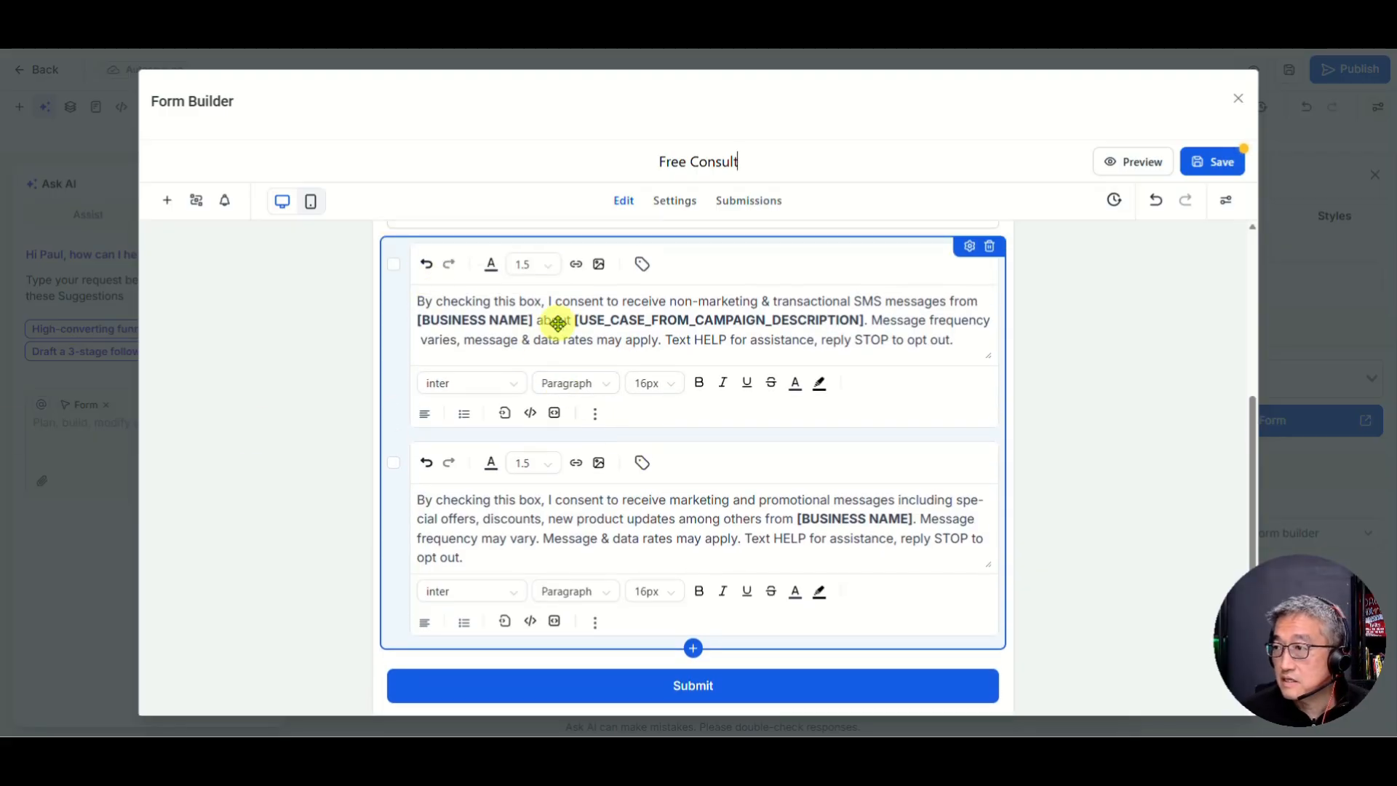
{"action": "triple_click", "coordinate": [699, 291]}
{"action": "scroll", "coordinate": [717, 280], "scroll_direction": "up", "scroll_amount": 1}
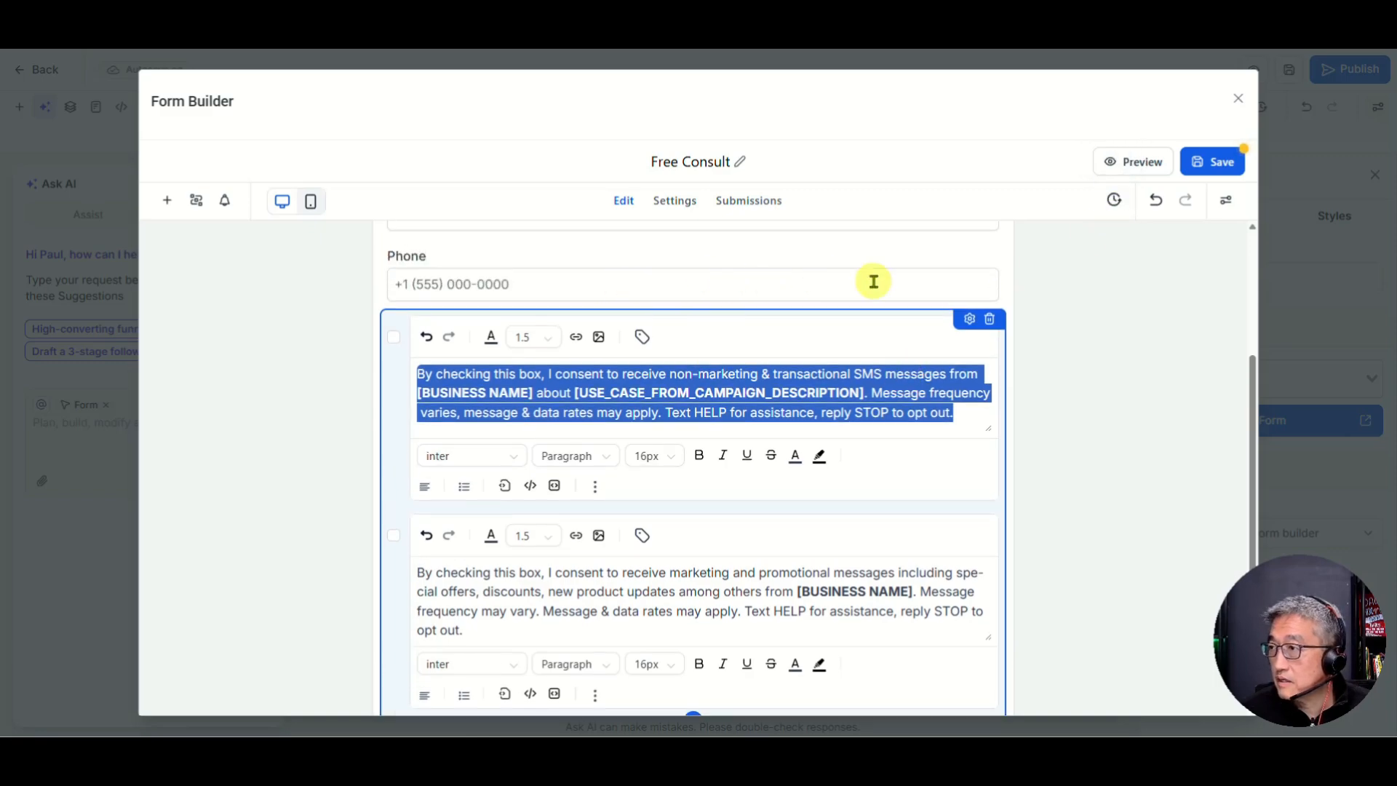
{"action": "scroll", "coordinate": [582, 366], "scroll_direction": "up", "scroll_amount": 2}
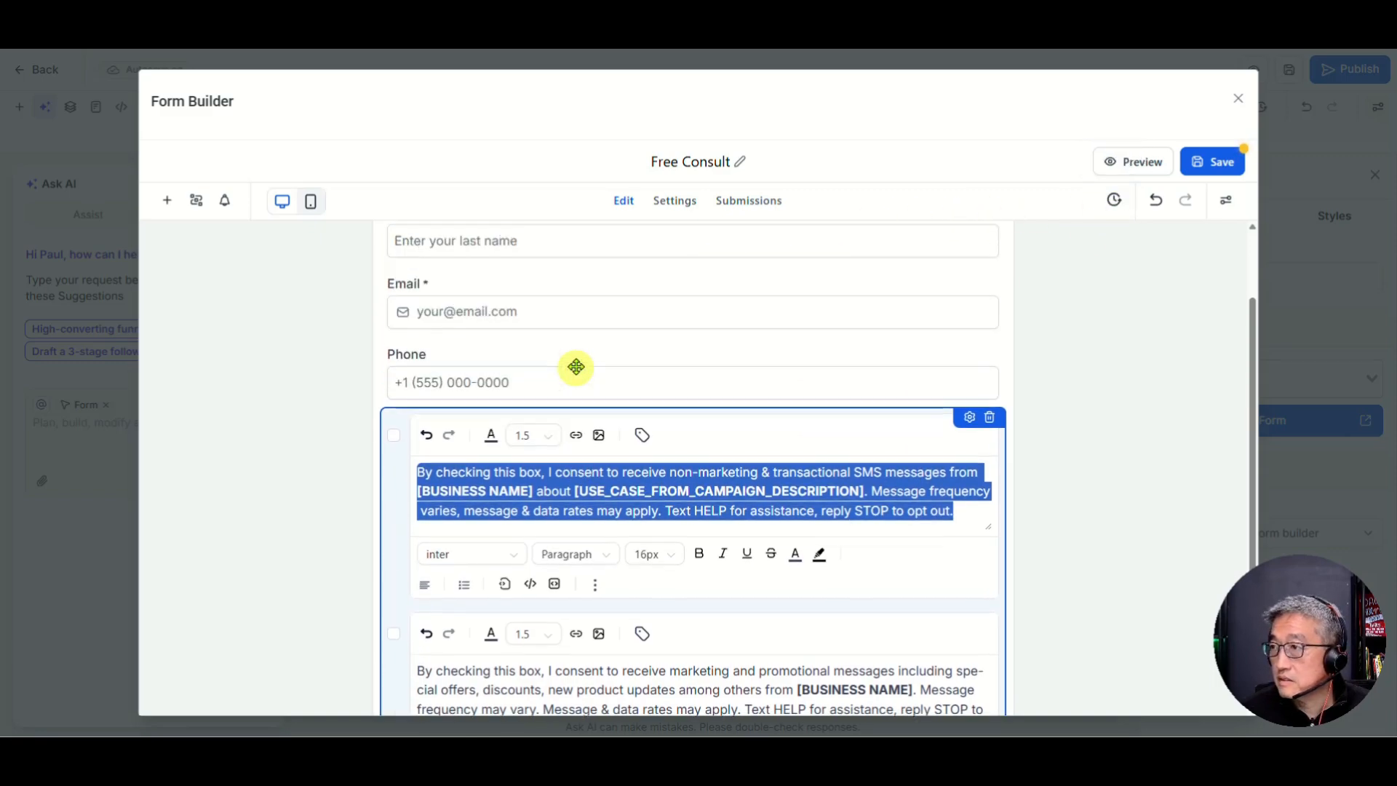
{"action": "scroll", "coordinate": [696, 337], "scroll_direction": "down", "scroll_amount": 3}
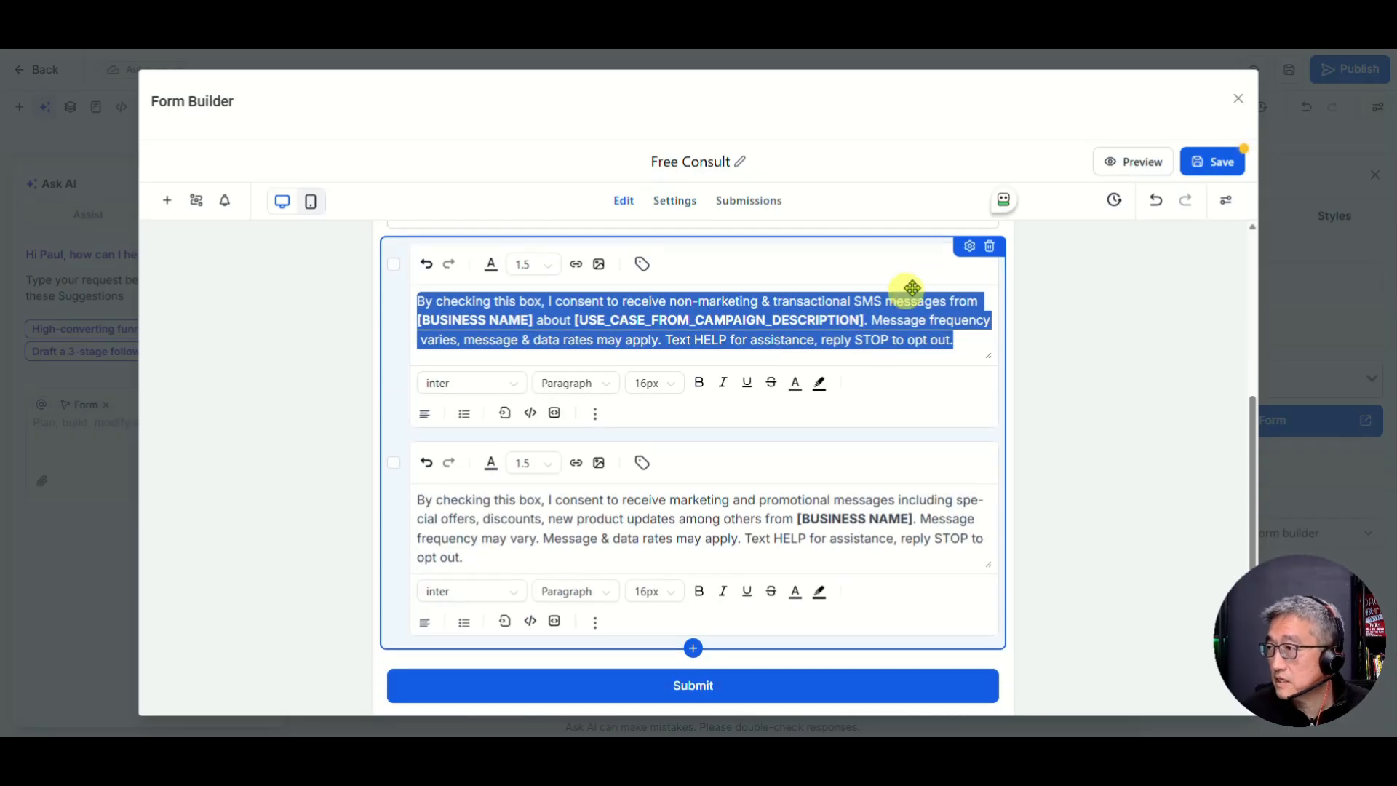
Step: Leave the second consent checkbox optional, save the form, and close the Form Builder
{"action": "left_click", "coordinate": [970, 246]}
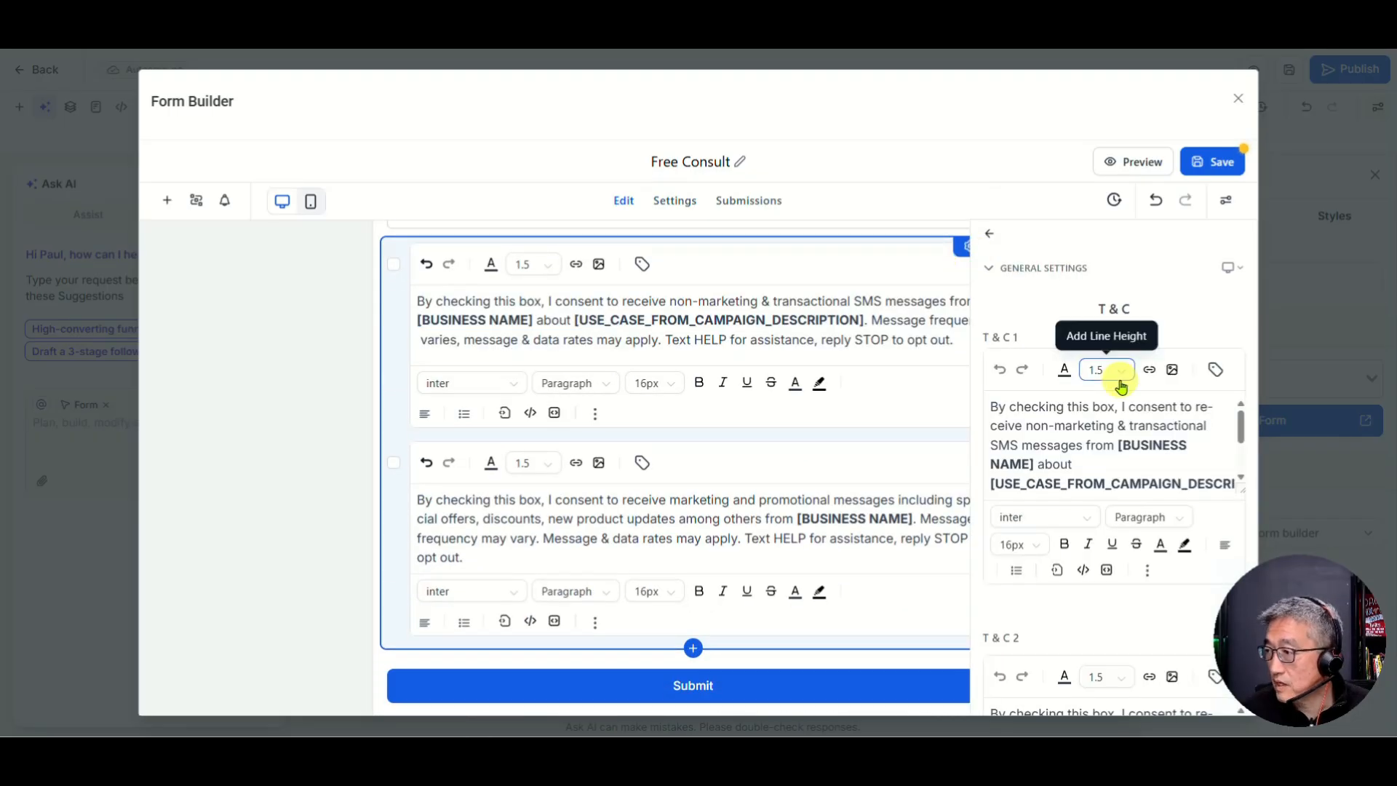
{"action": "scroll", "coordinate": [1060, 446], "scroll_direction": "down", "scroll_amount": 2}
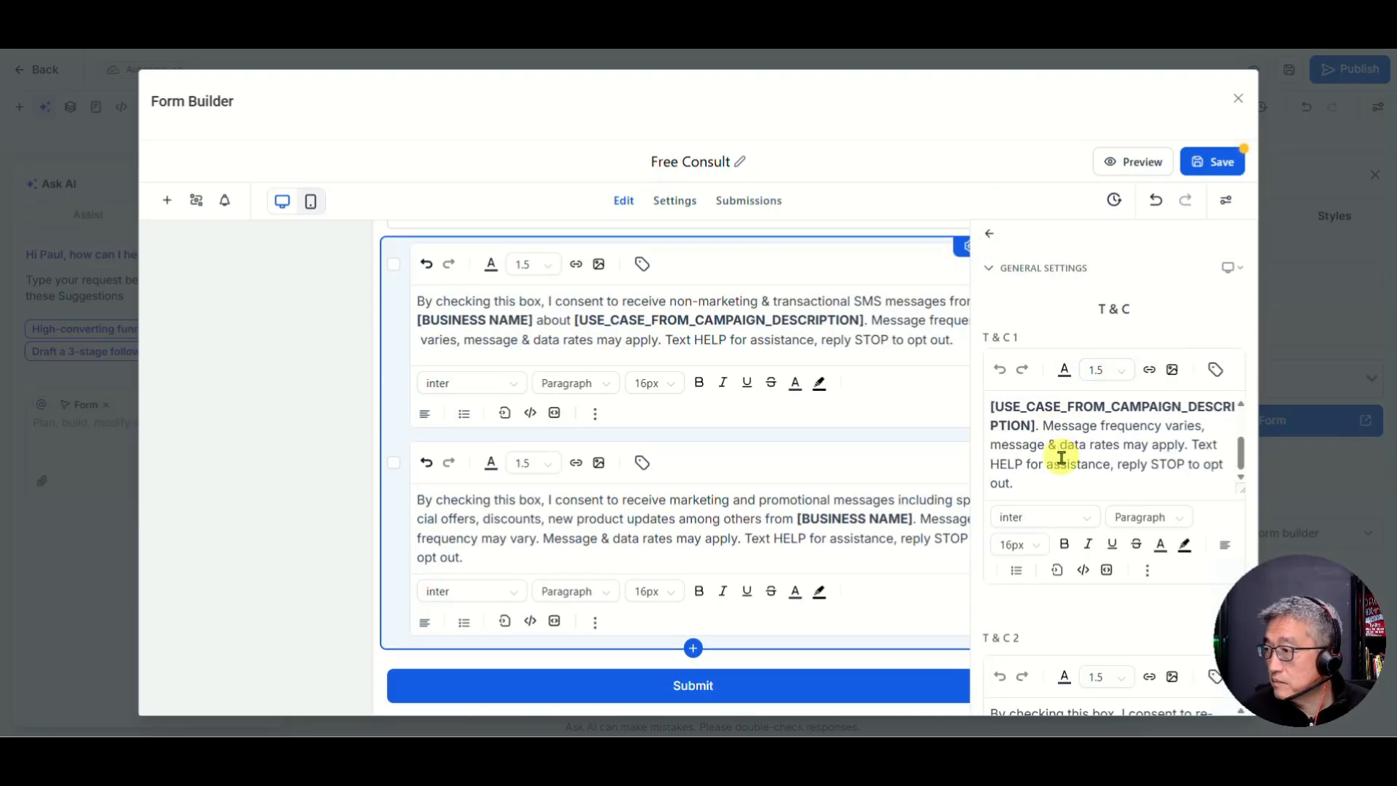
{"action": "scroll", "coordinate": [1059, 626], "scroll_direction": "down", "scroll_amount": 5}
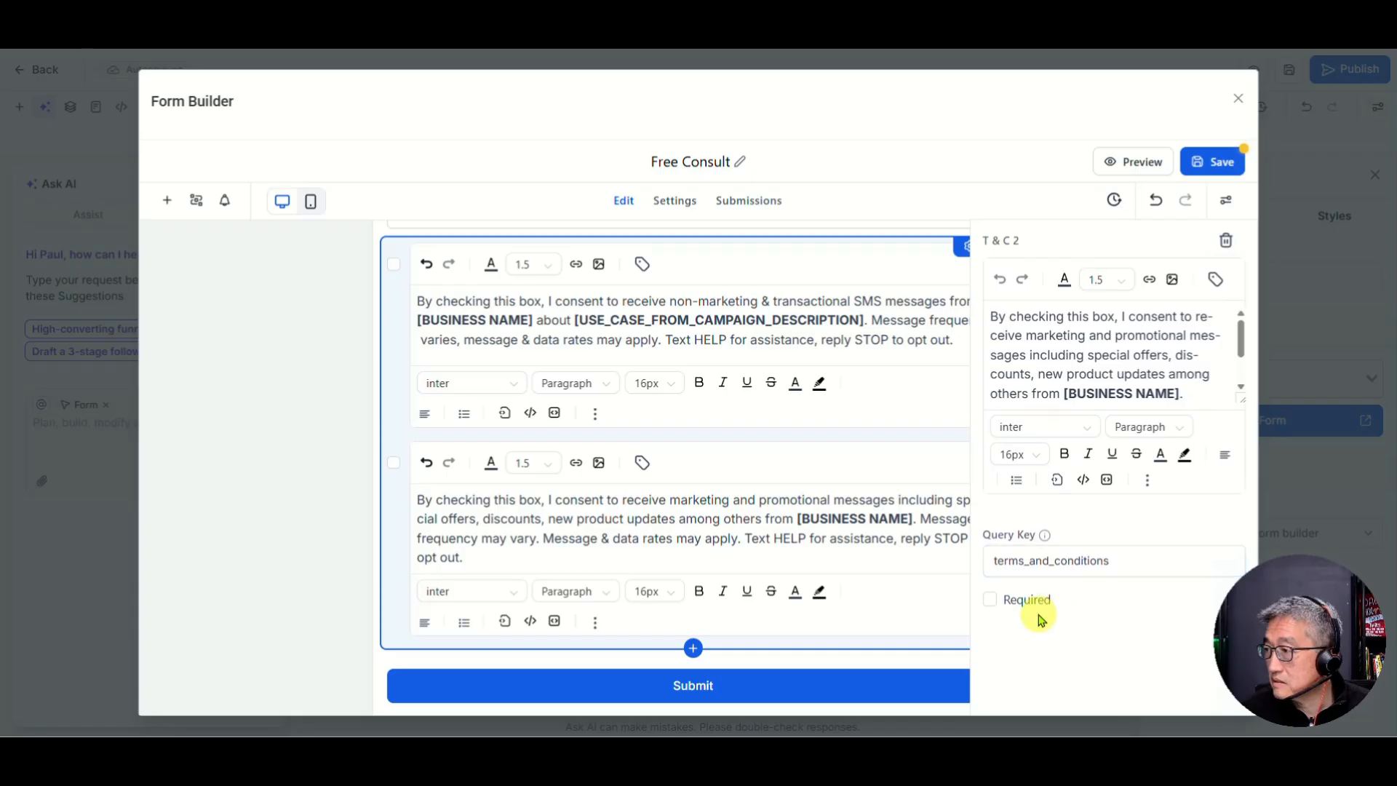
{"action": "left_click", "coordinate": [990, 601]}
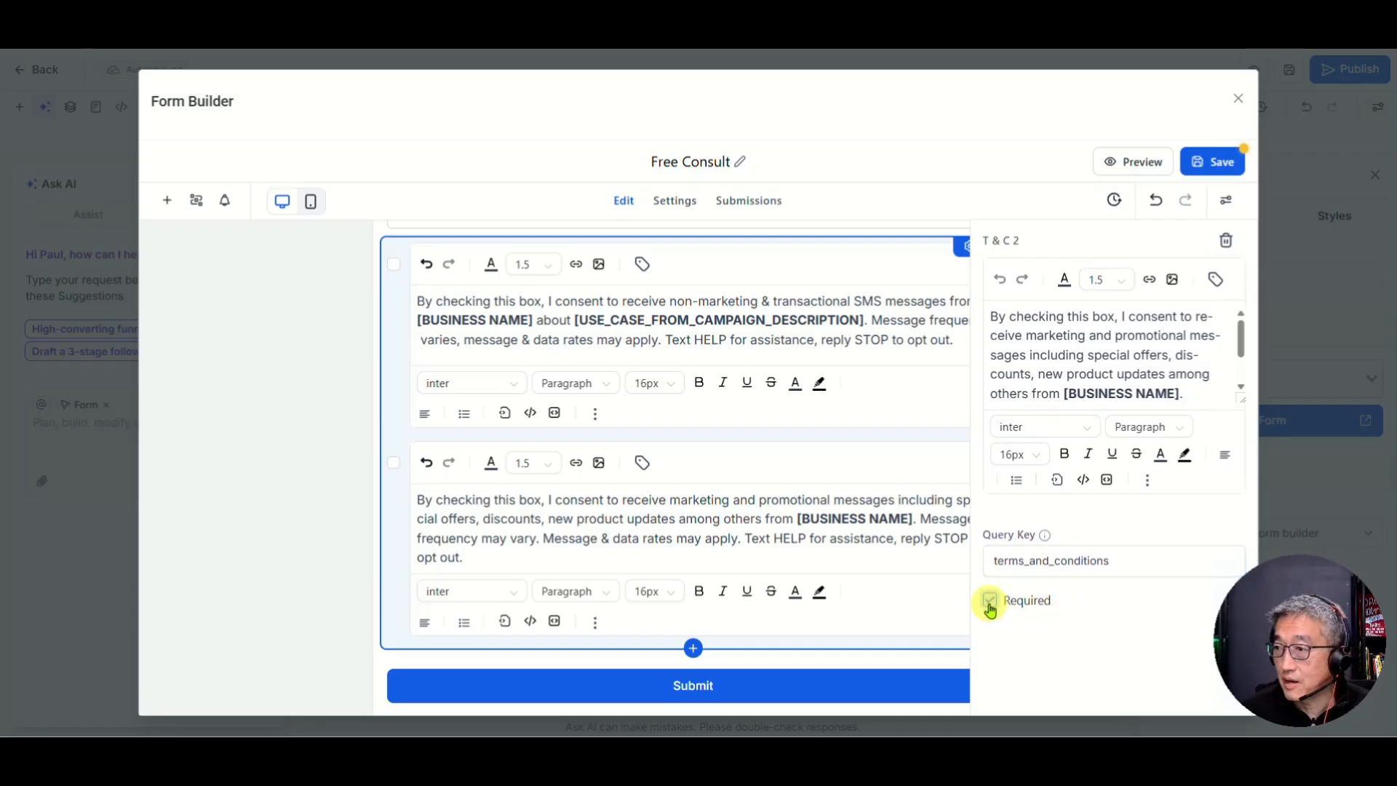
{"action": "left_click", "coordinate": [990, 610]}
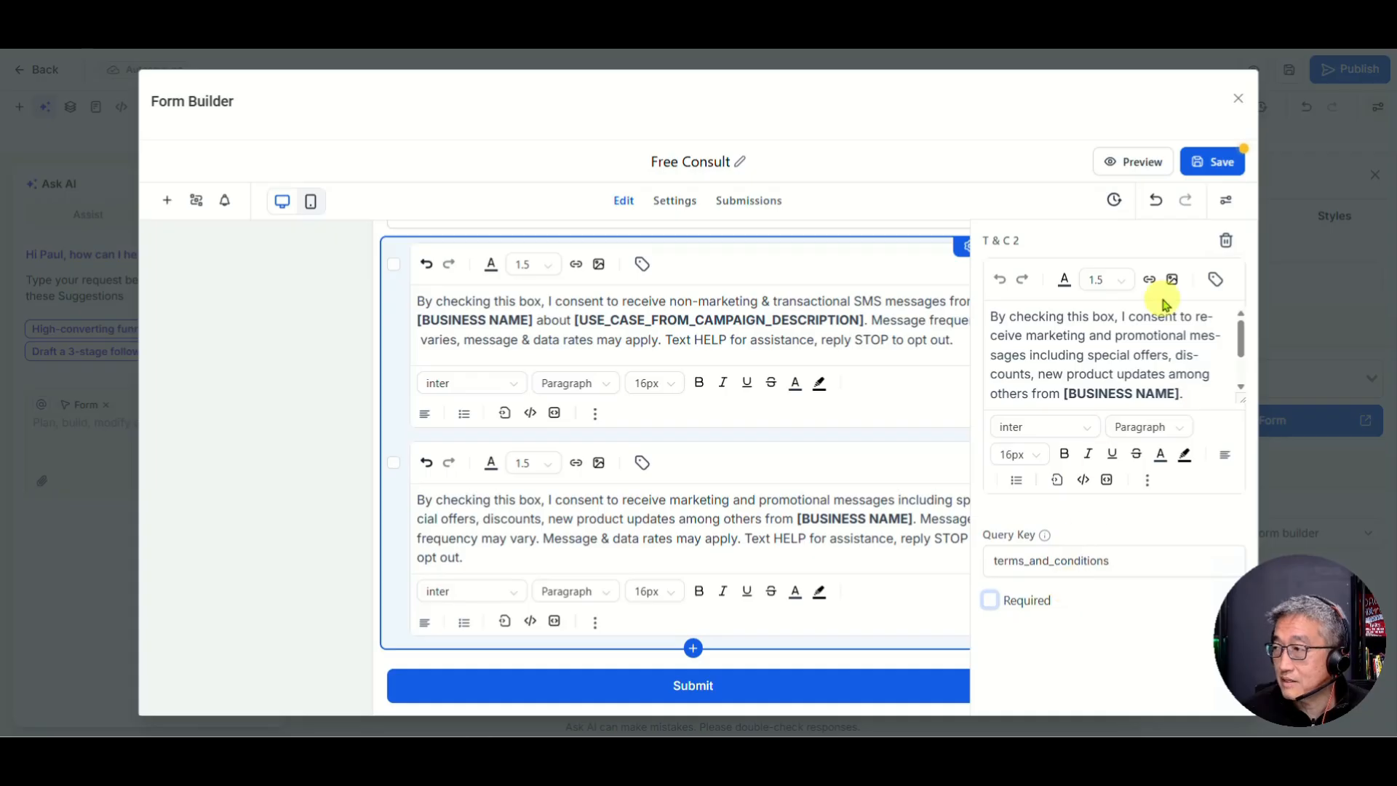
{"action": "left_click", "coordinate": [1202, 167]}
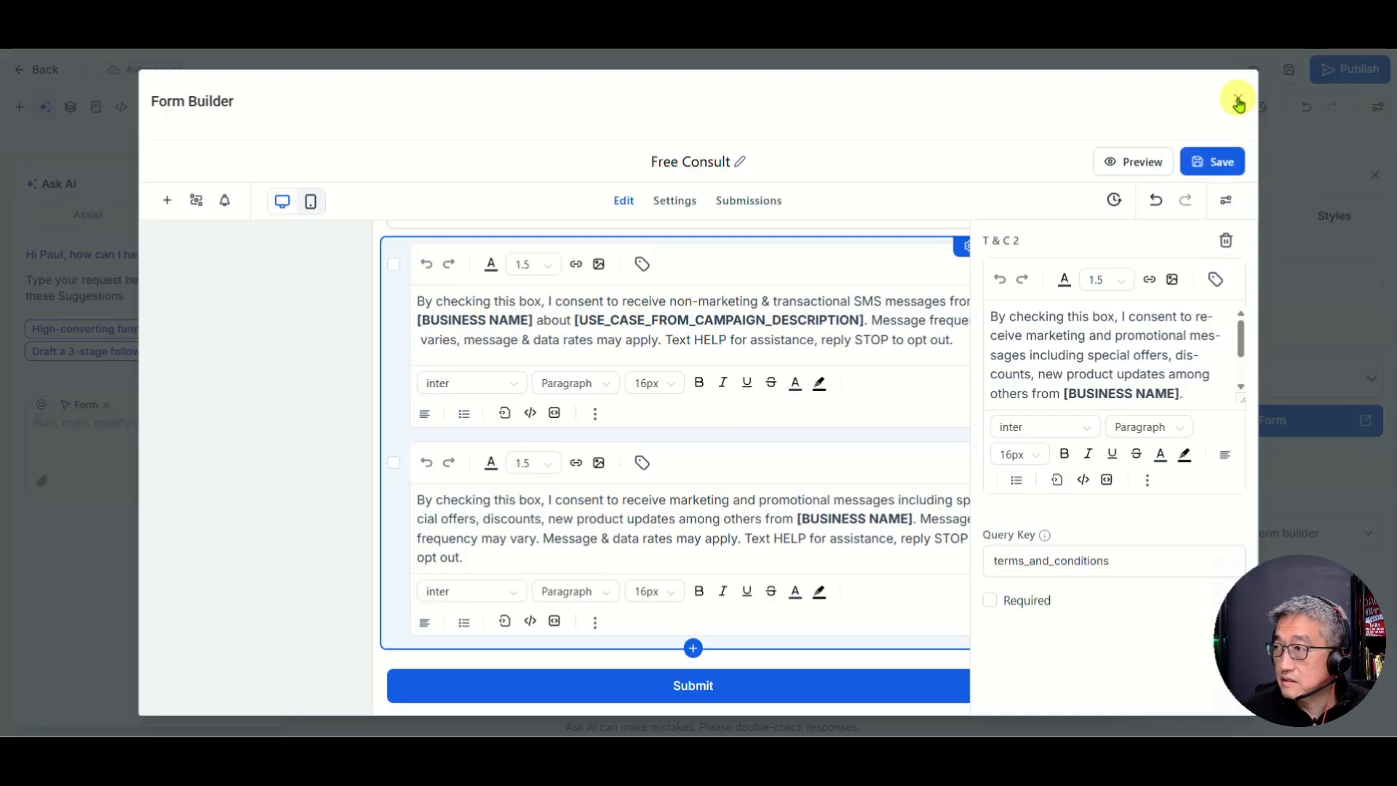
{"action": "left_click", "coordinate": [1238, 103]}
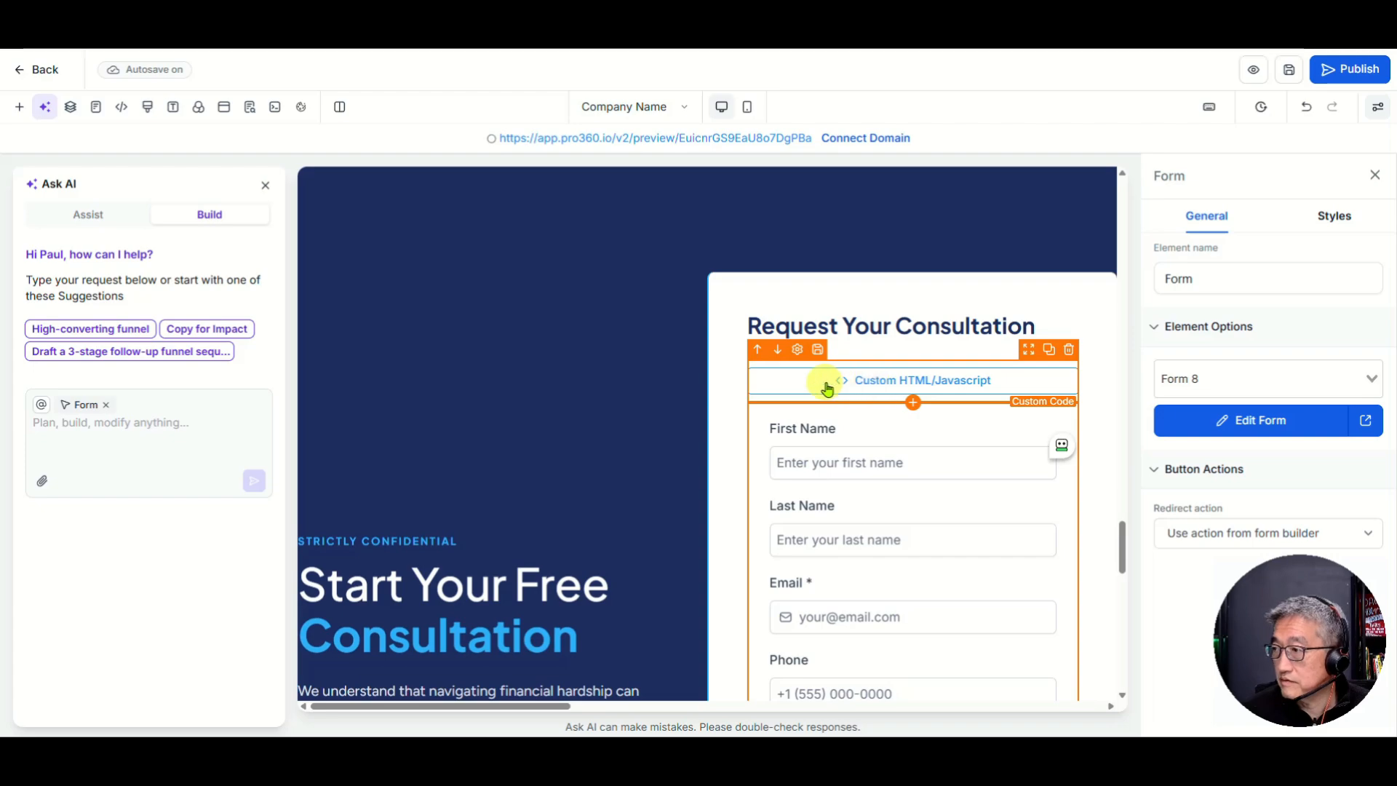
Step: Delete the Custom HTML/Javascript block from the consultation card and save the page
{"action": "left_click", "coordinate": [903, 378]}
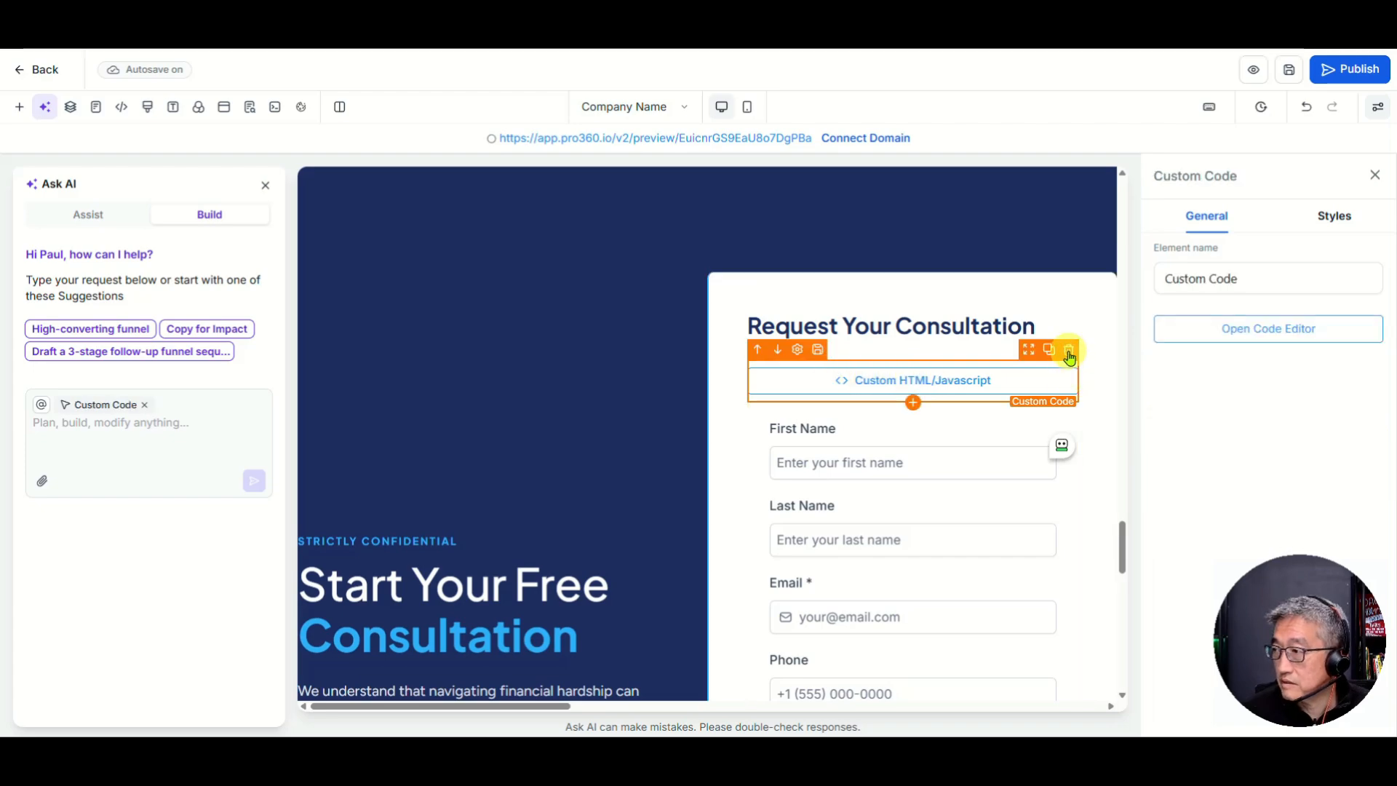
{"action": "left_click", "coordinate": [1068, 353]}
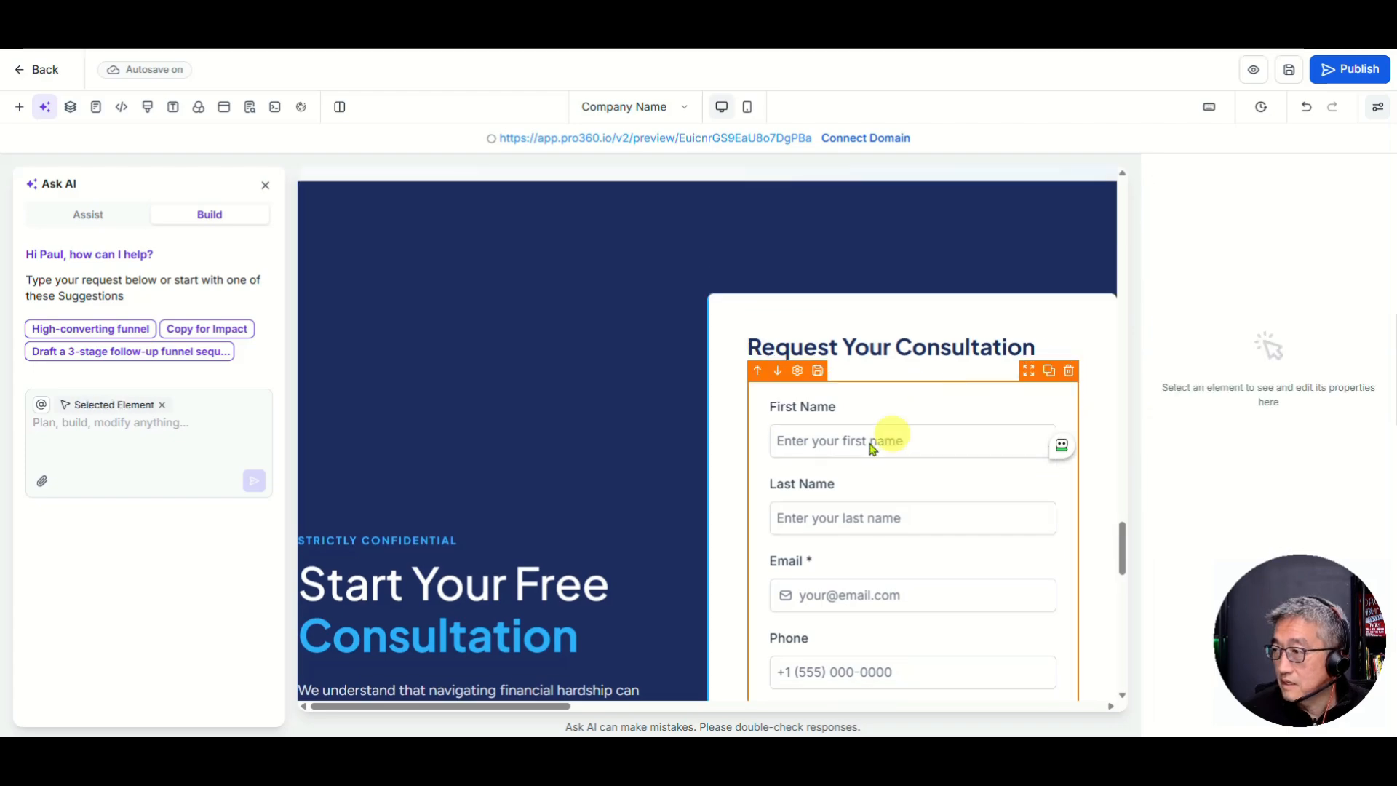
{"action": "scroll", "coordinate": [924, 464], "scroll_direction": "down", "scroll_amount": 3}
{"action": "scroll", "coordinate": [857, 479], "scroll_direction": "down", "scroll_amount": 3}
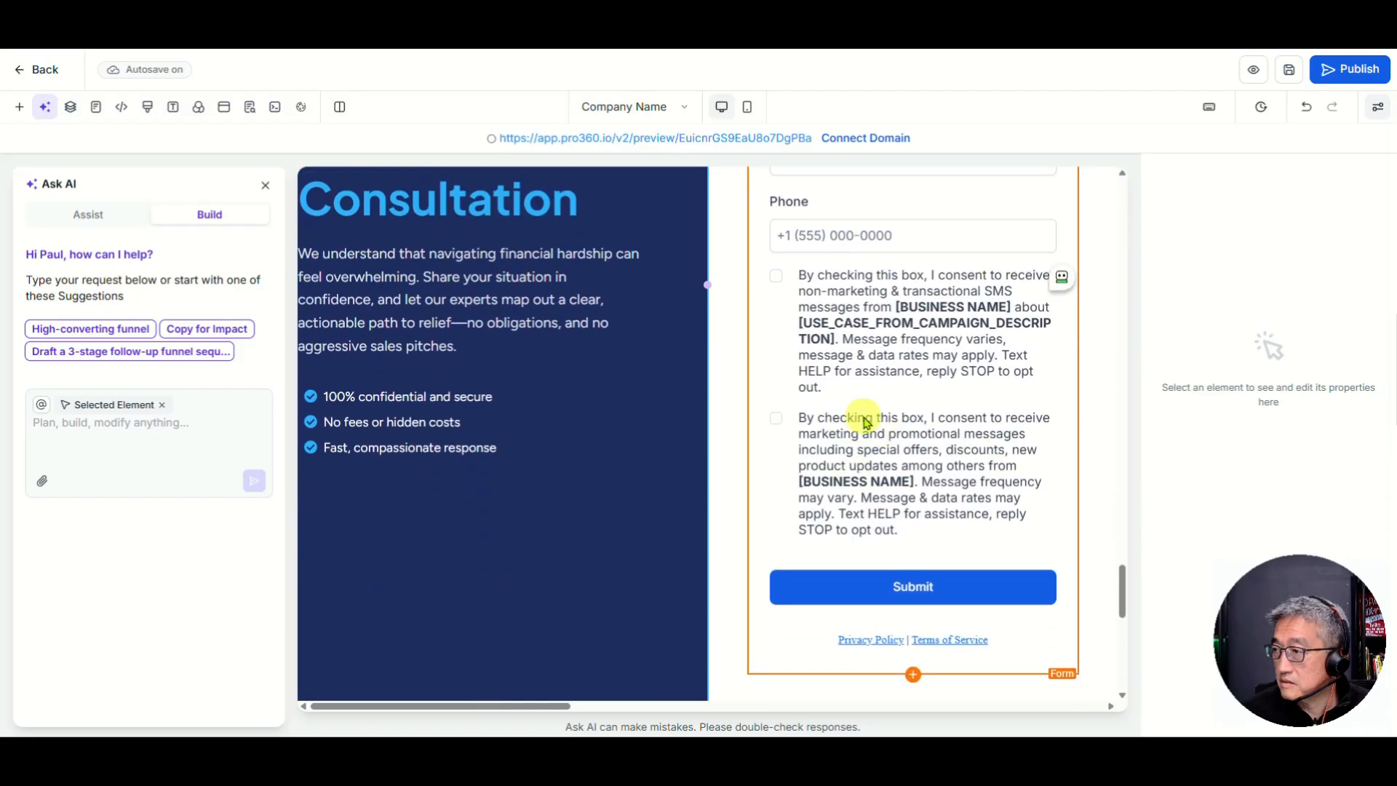
{"action": "scroll", "coordinate": [866, 422], "scroll_direction": "up", "scroll_amount": 4}
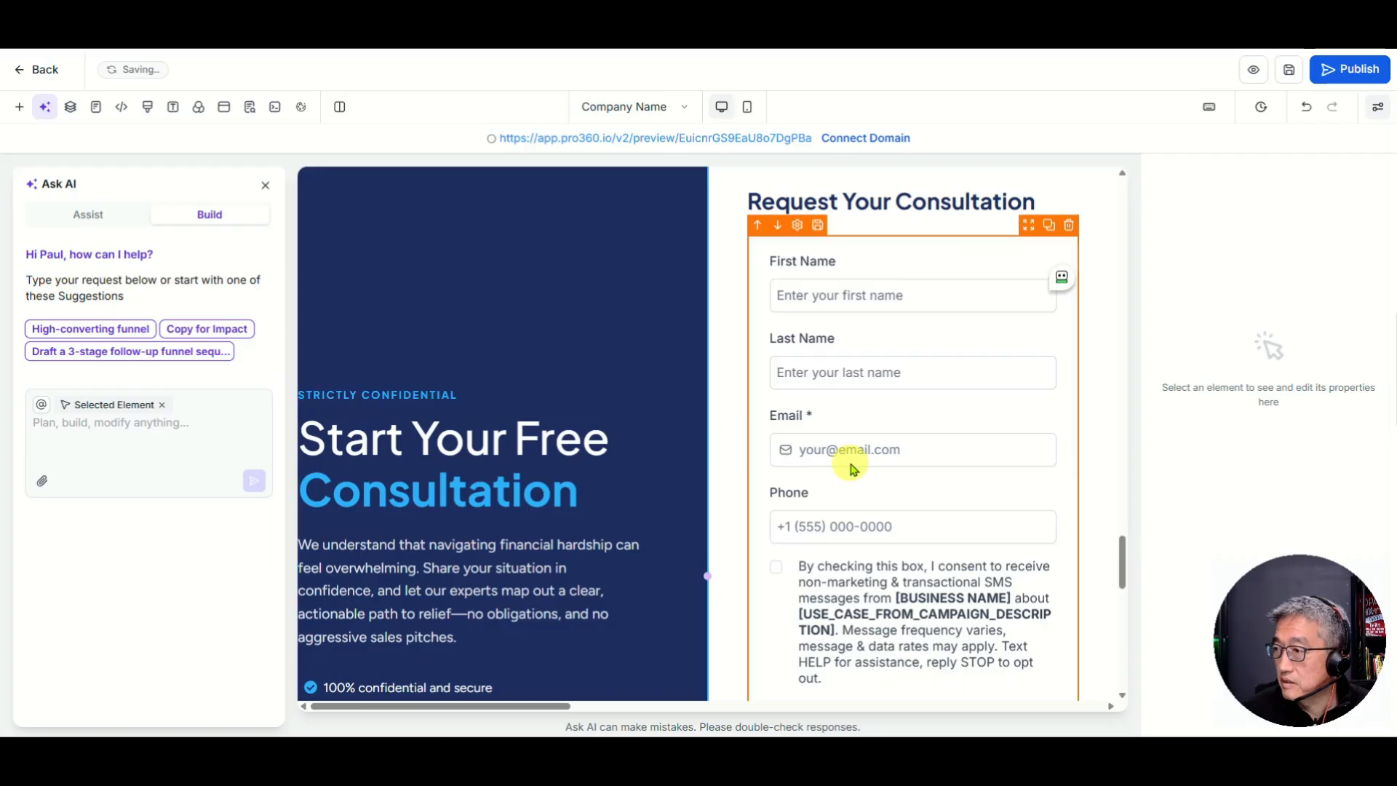
{"action": "left_click", "coordinate": [1289, 71]}
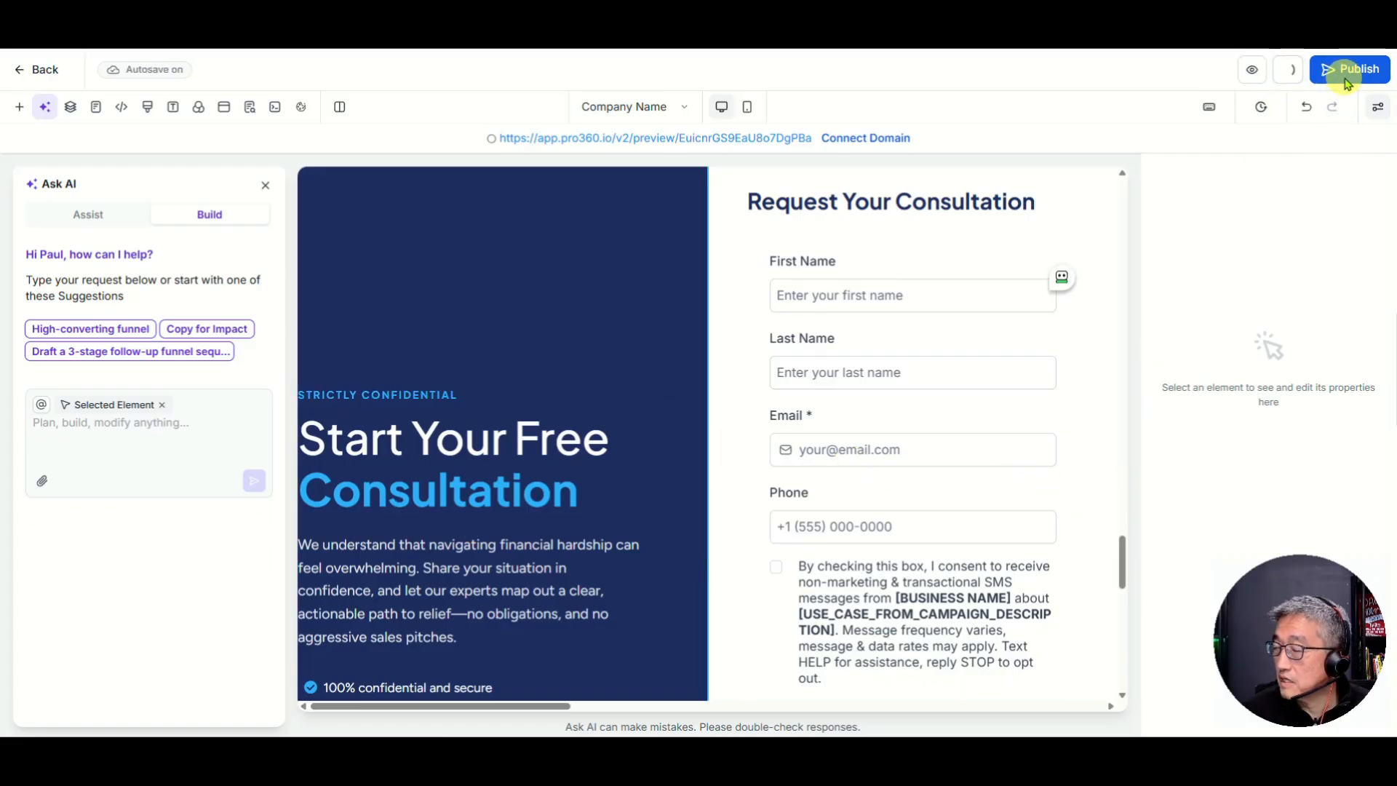
{"action": "left_click", "coordinate": [1345, 81]}
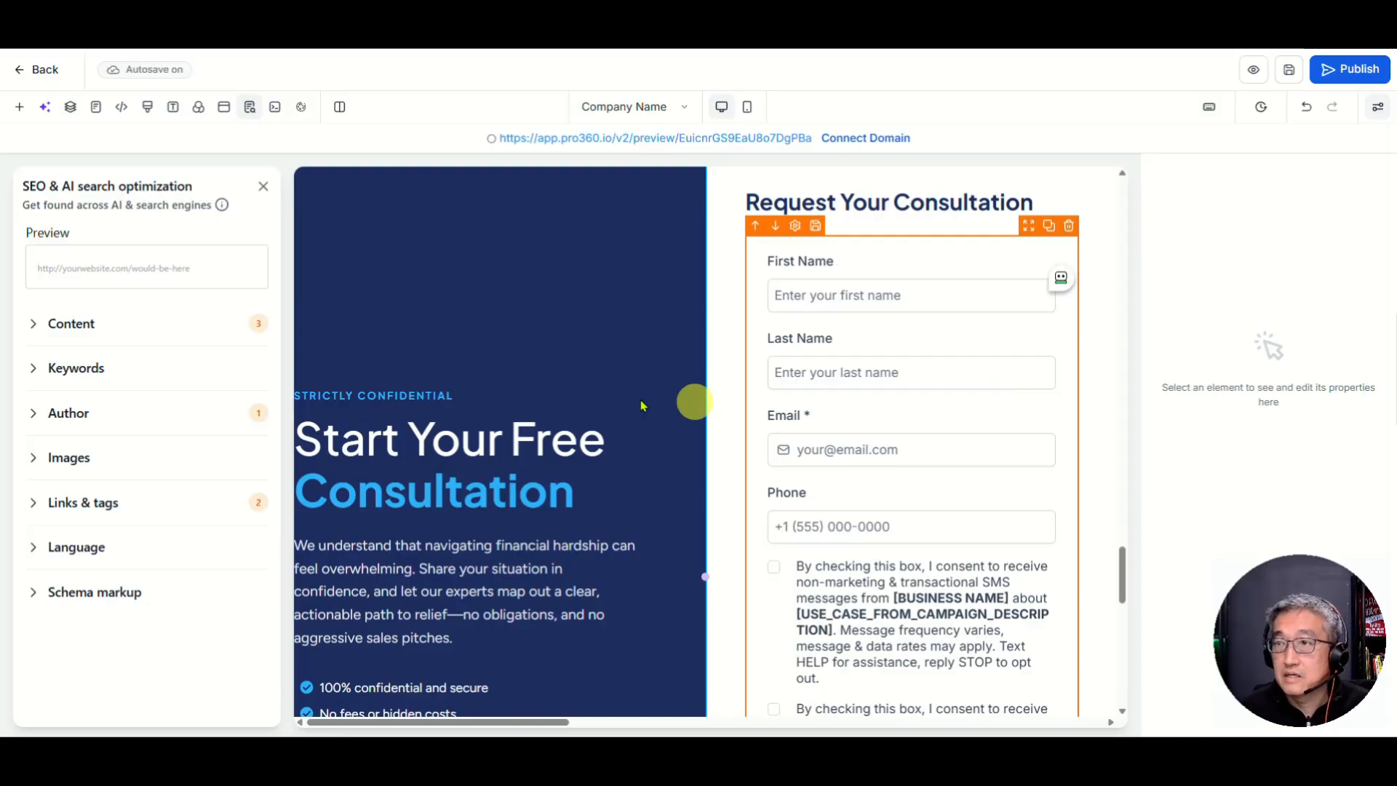
Step: Exit the page editor back to the Segis Group Pages list
{"action": "left_click", "coordinate": [45, 72]}
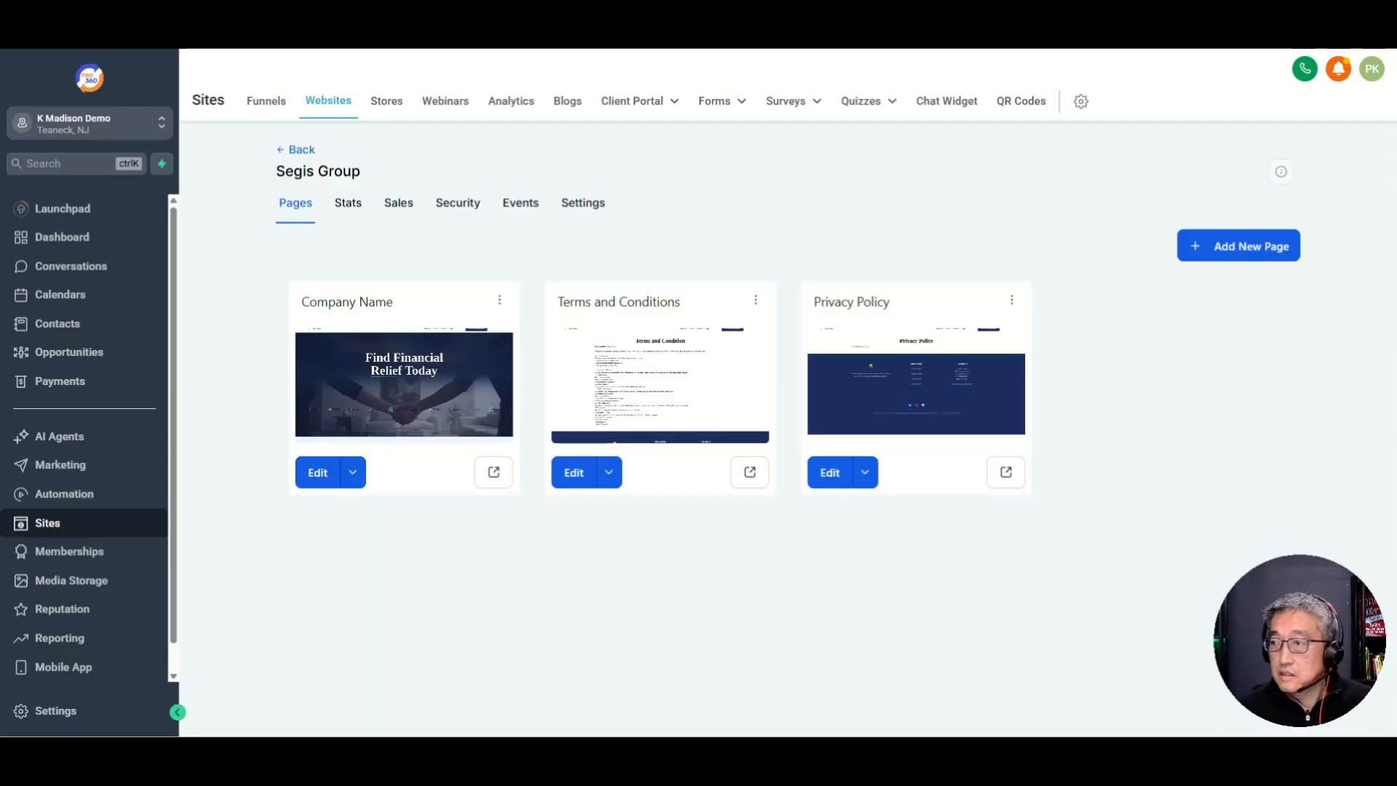
{"action": "left_click_drag", "start_coordinate": [0, 80], "coordinate": [292, 36]}
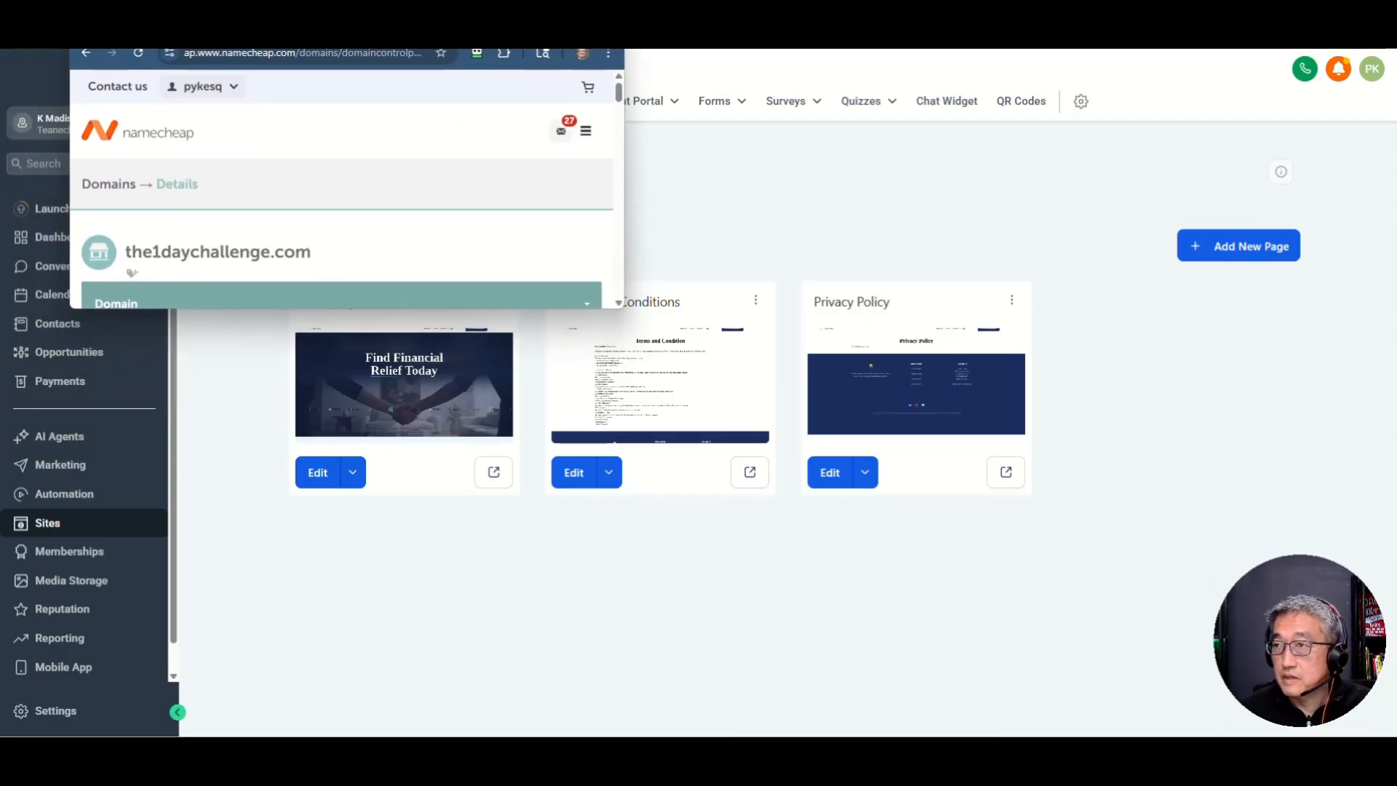
{"action": "double_click", "coordinate": [393, 29]}
{"action": "mouse_move", "coordinate": [471, 117]}
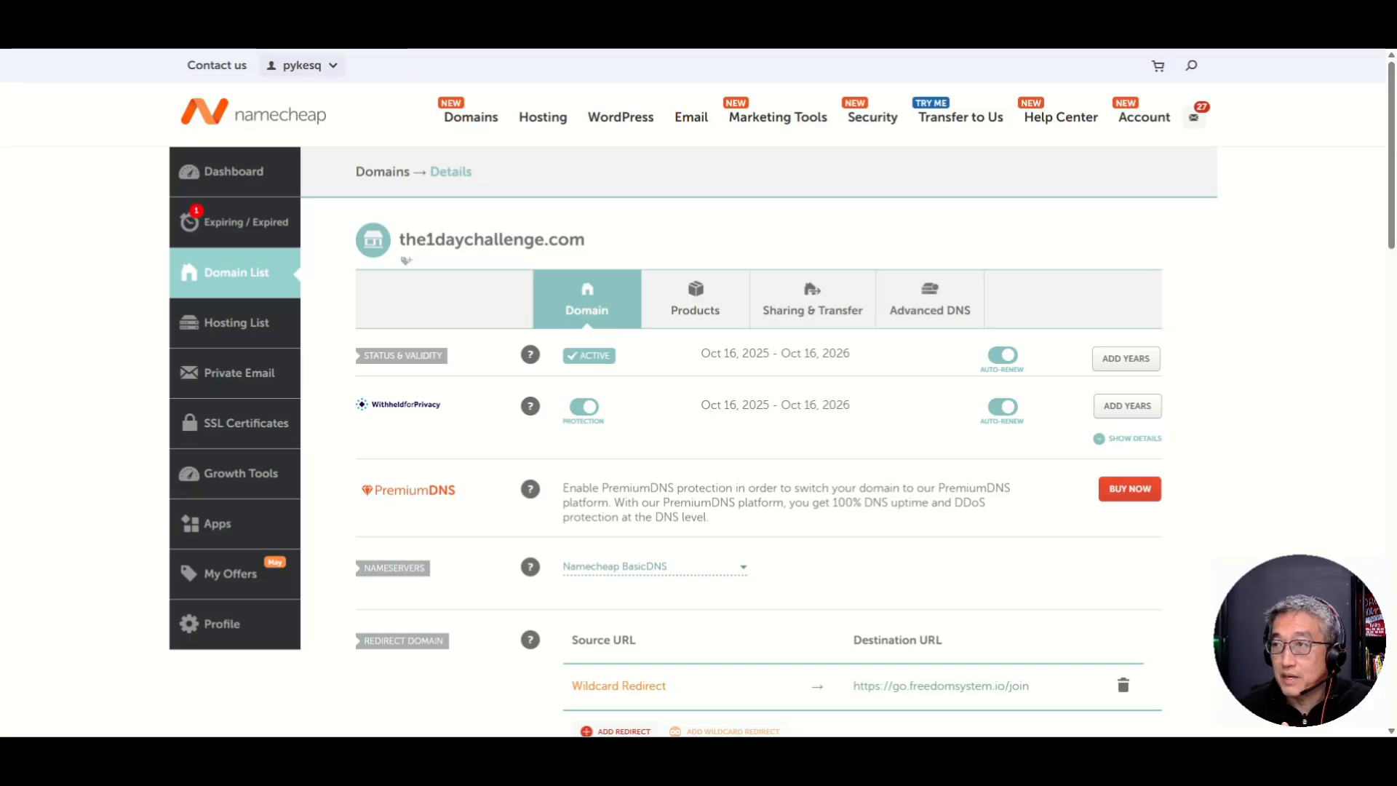
{"action": "left_click_drag", "start_coordinate": [512, 3], "coordinate": [0, 160]}
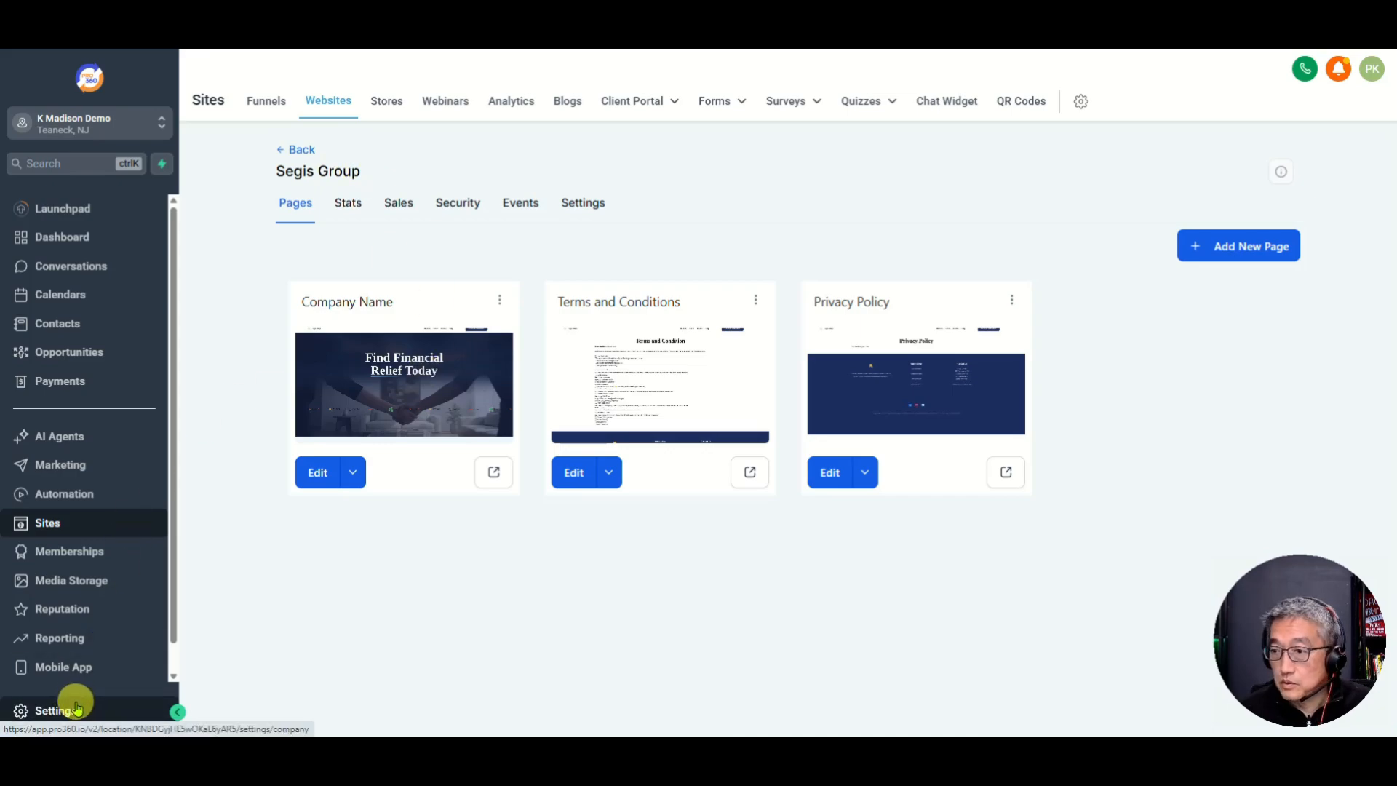
Step: Go from Forms to Settings > Domains & URL Redirects, showing kmadison.co and pro360.io
{"action": "mouse_move", "coordinate": [711, 100]}
{"action": "left_click", "coordinate": [711, 133]}
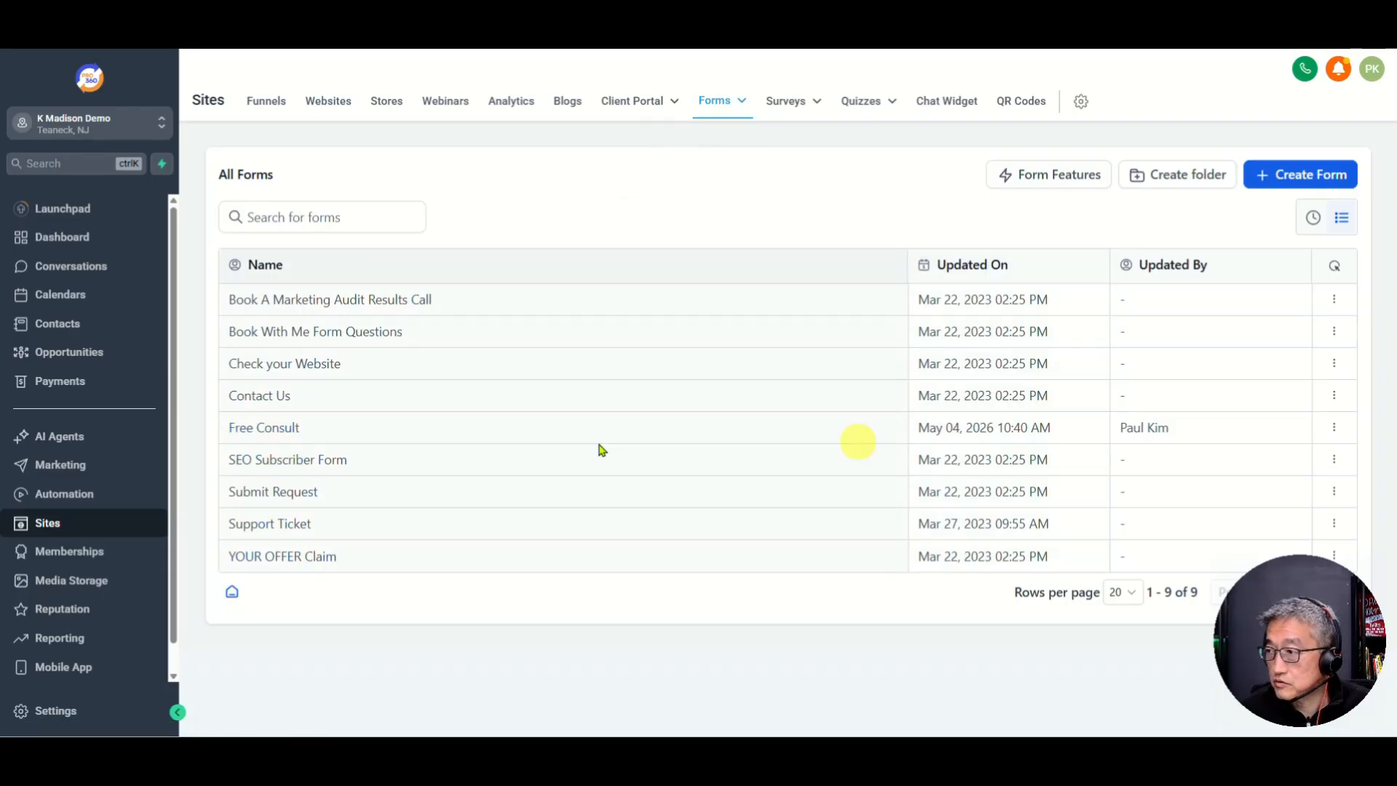
{"action": "left_click", "coordinate": [55, 716]}
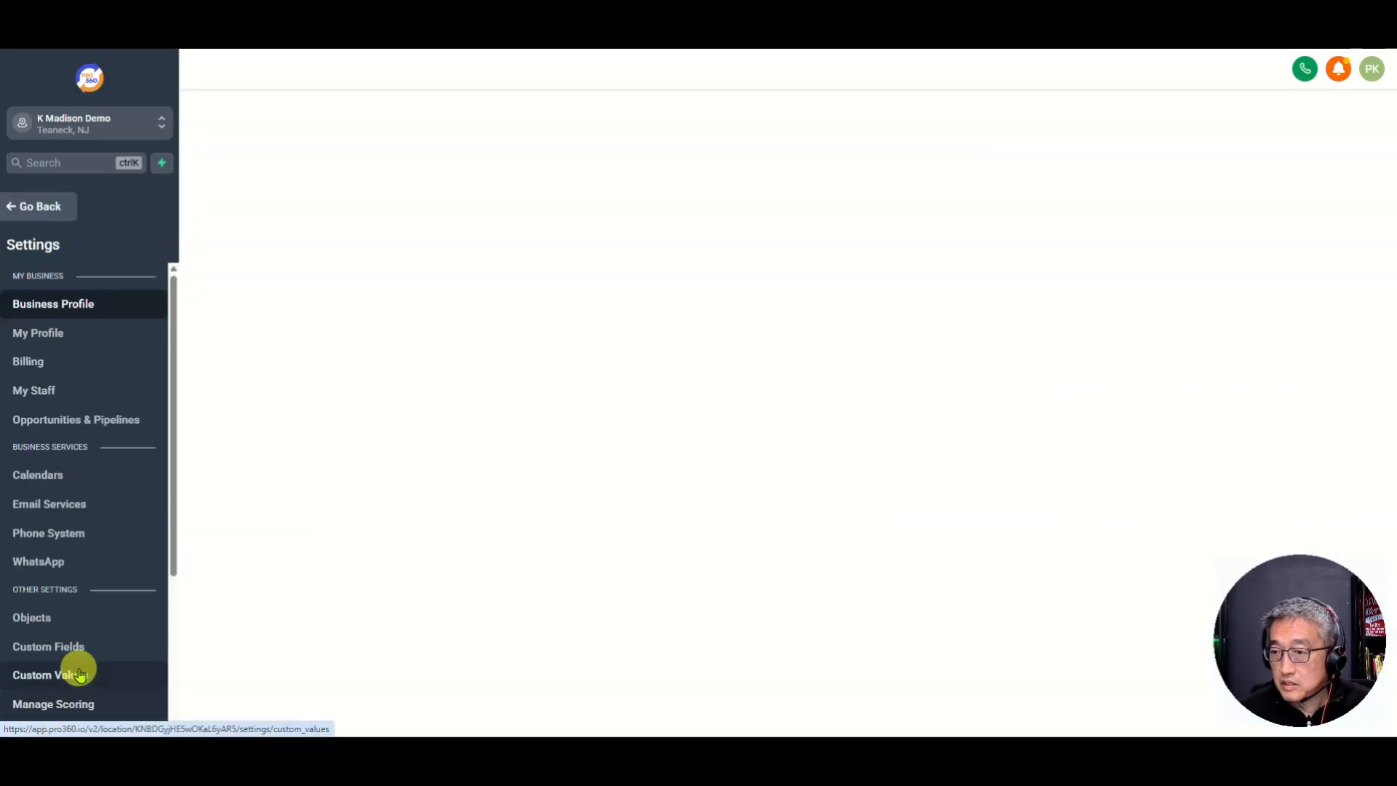
{"action": "scroll", "coordinate": [68, 662], "scroll_direction": "down", "scroll_amount": 5}
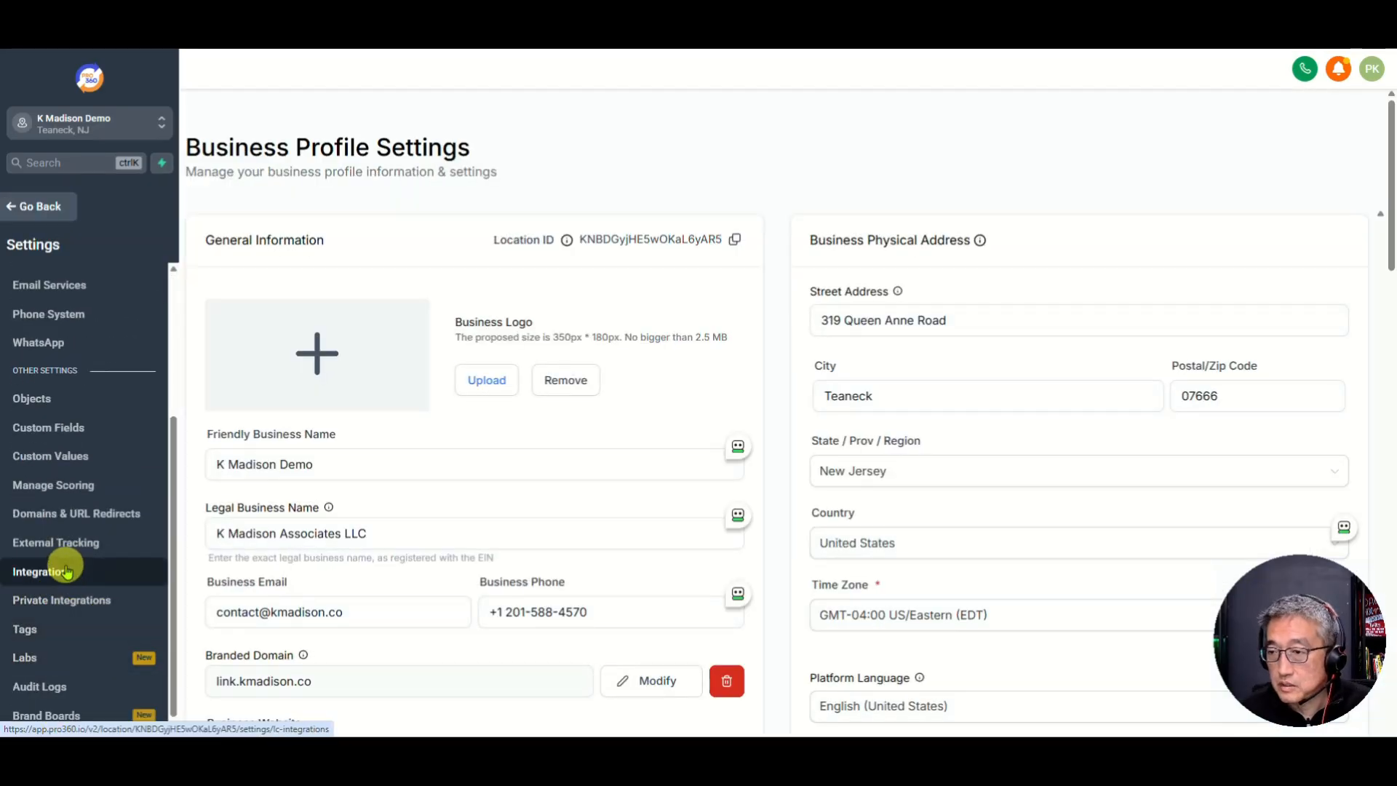
{"action": "left_click", "coordinate": [55, 516]}
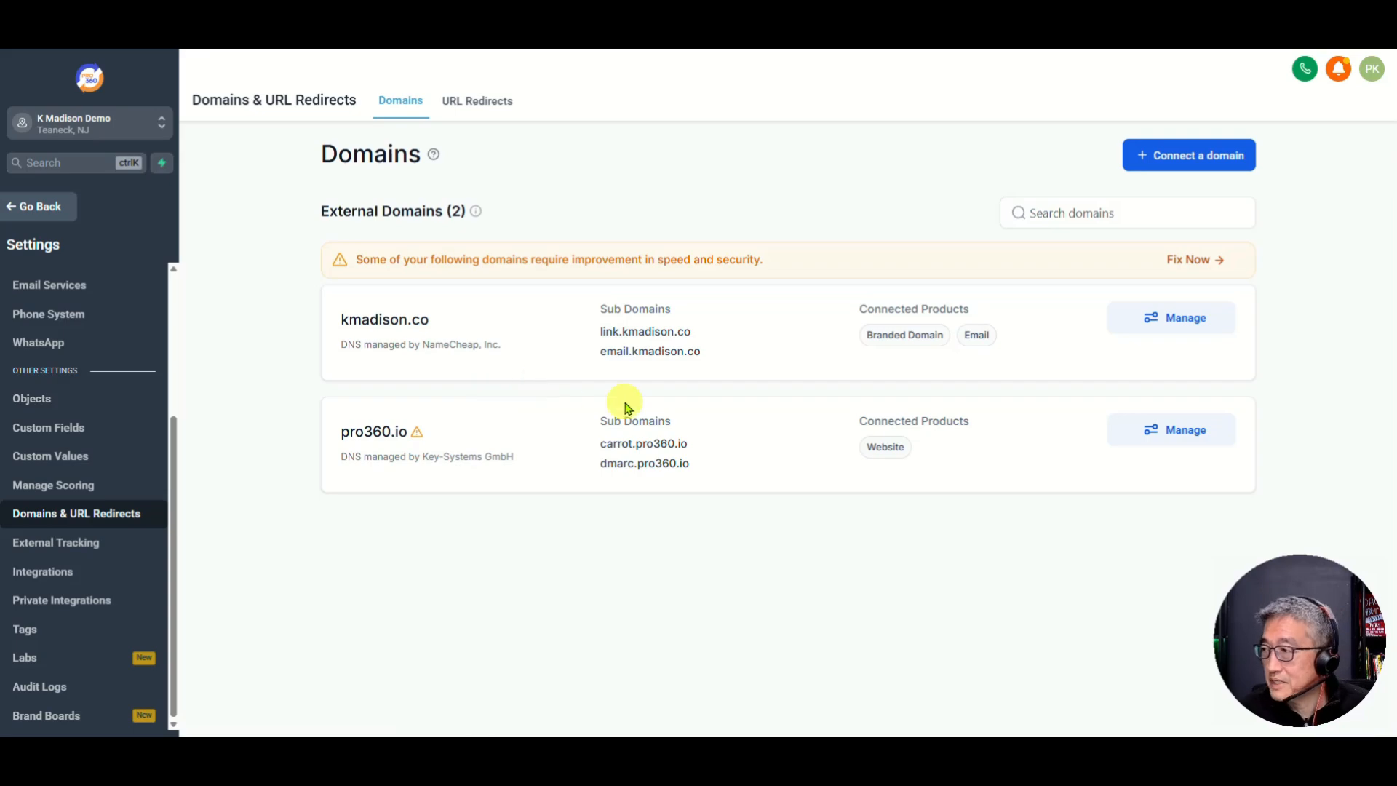
Step: Start a Funnel/Website domain connection and copy the1daychallenge.com from the Namecheap window
{"action": "left_click", "coordinate": [1162, 166]}
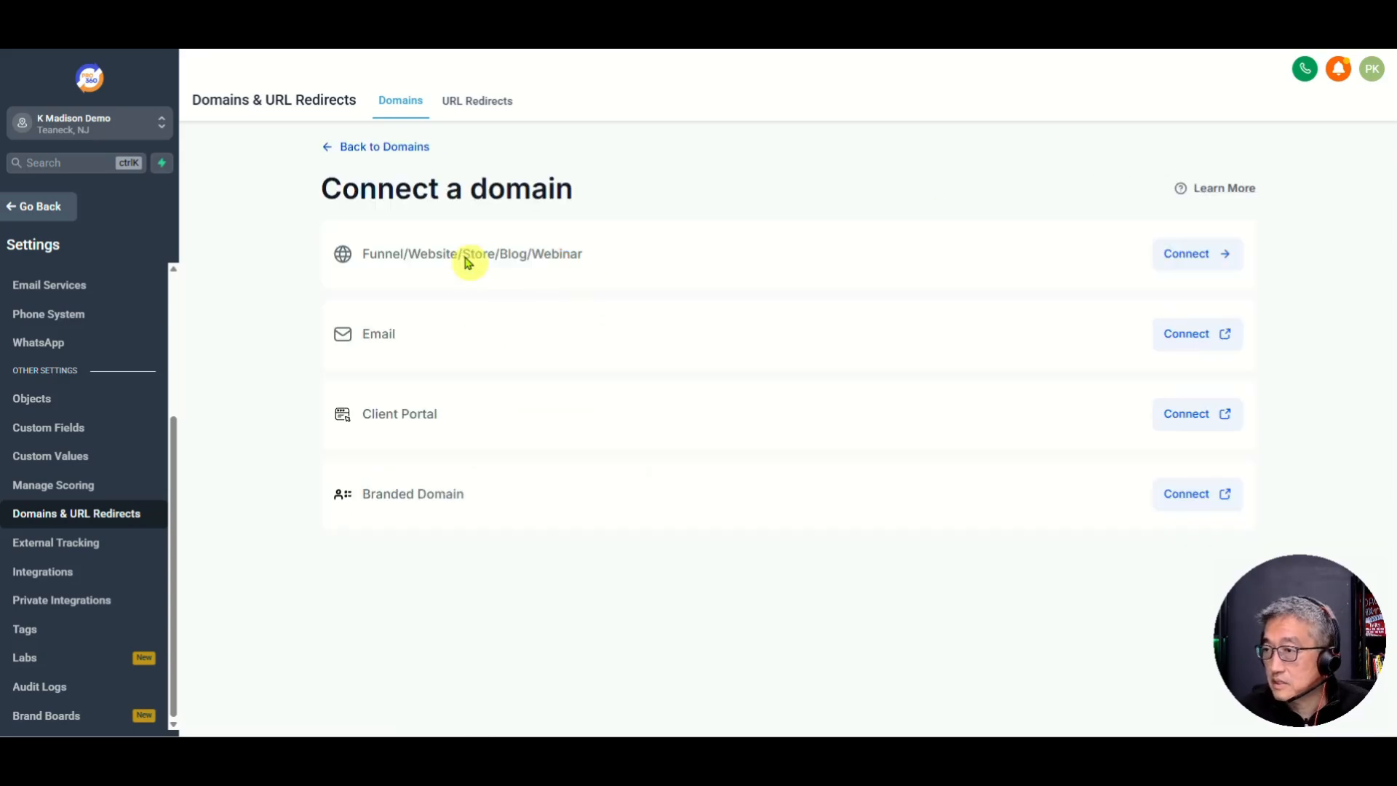
{"action": "left_click", "coordinate": [1194, 256]}
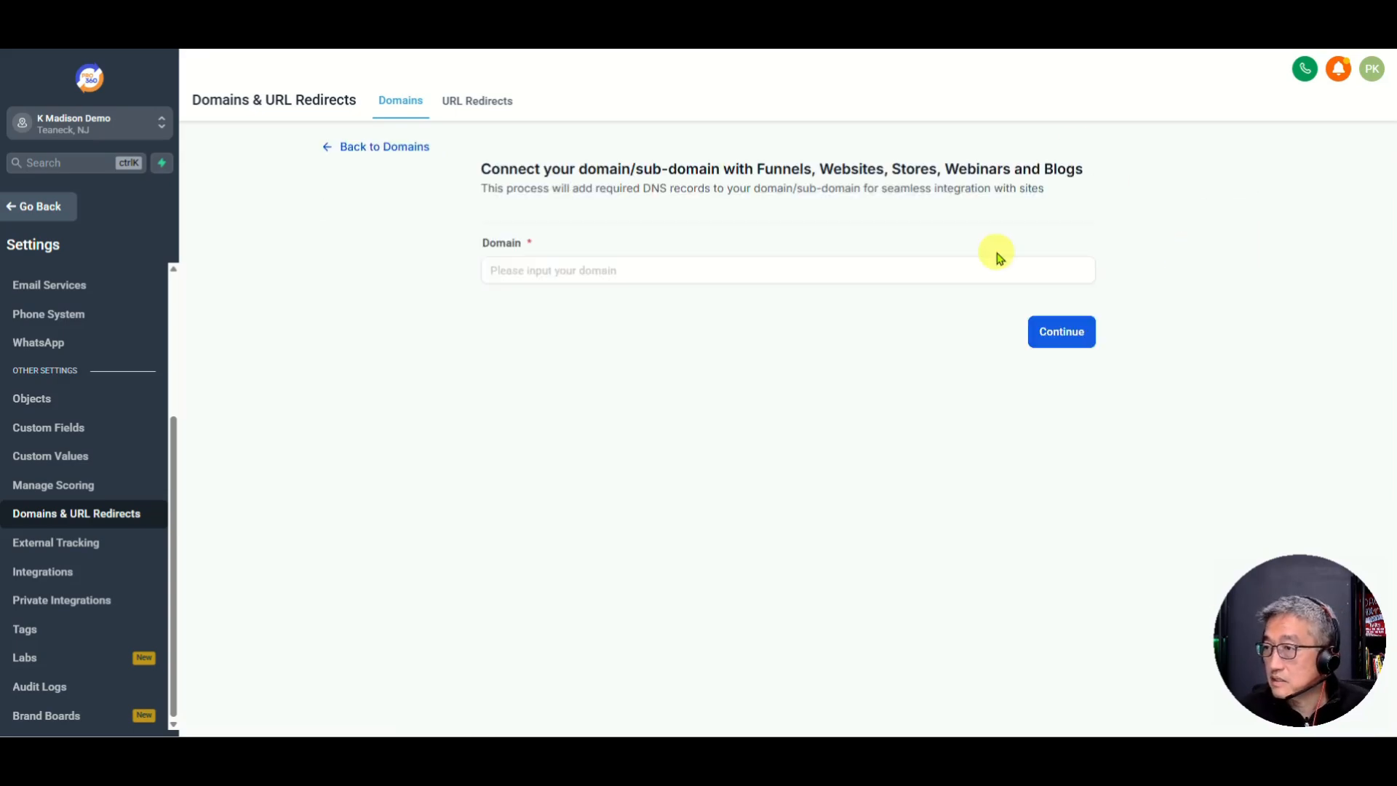
{"action": "left_click", "coordinate": [524, 277]}
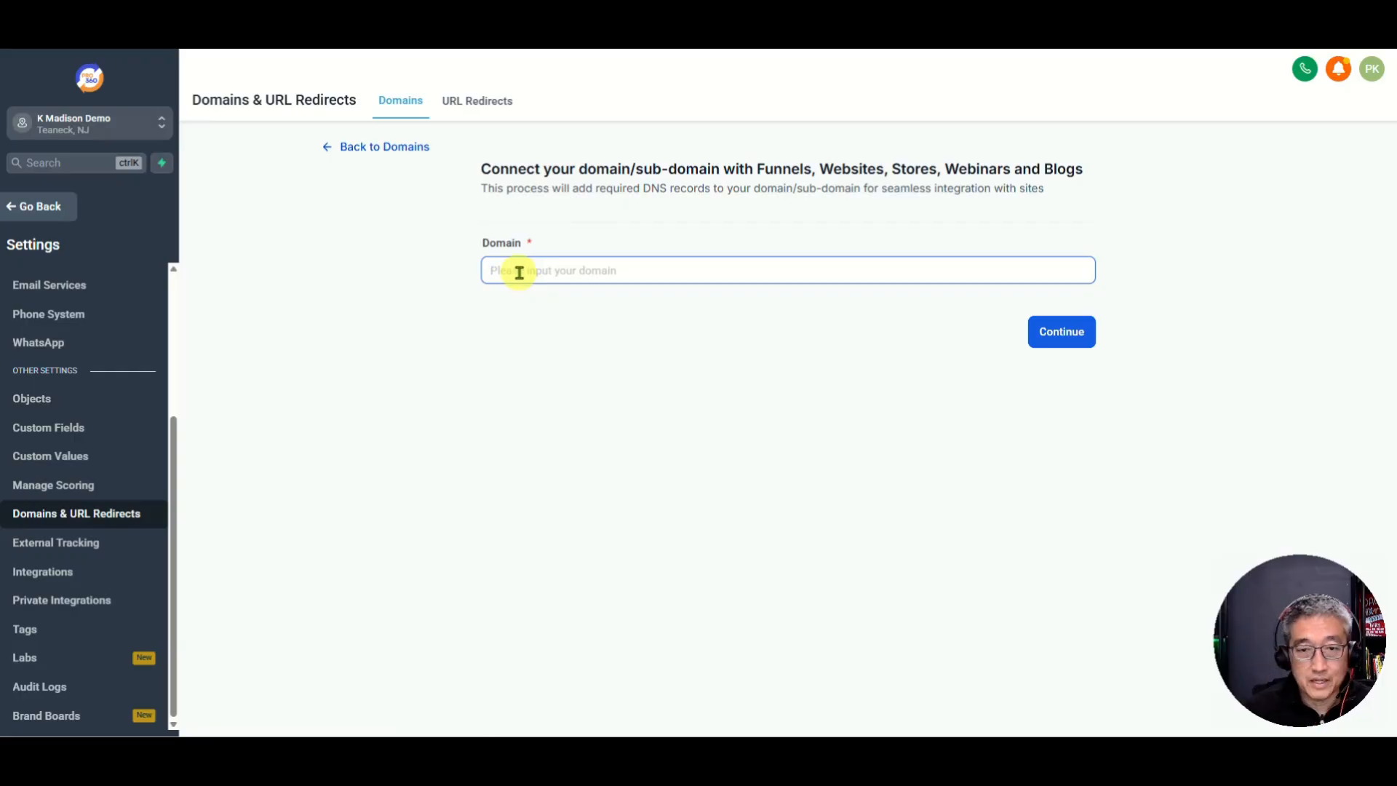
{"action": "left_click_drag", "start_coordinate": [0, 109], "coordinate": [356, 74]}
{"action": "left_click_drag", "start_coordinate": [328, 301], "coordinate": [137, 303]}
{"action": "right_click", "coordinate": [210, 309]}
{"action": "left_click", "coordinate": [254, 329]}
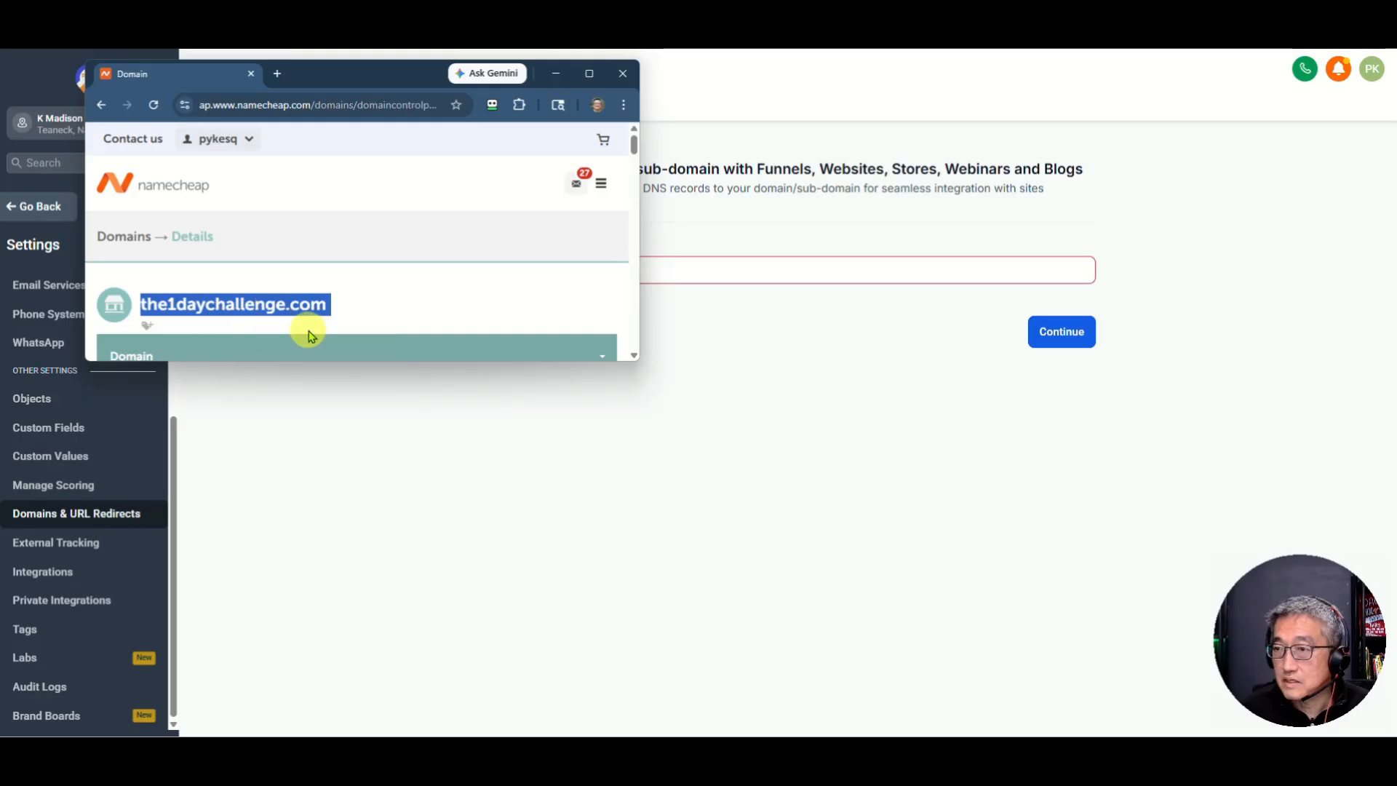
{"action": "left_click_drag", "start_coordinate": [407, 70], "coordinate": [517, 70]}
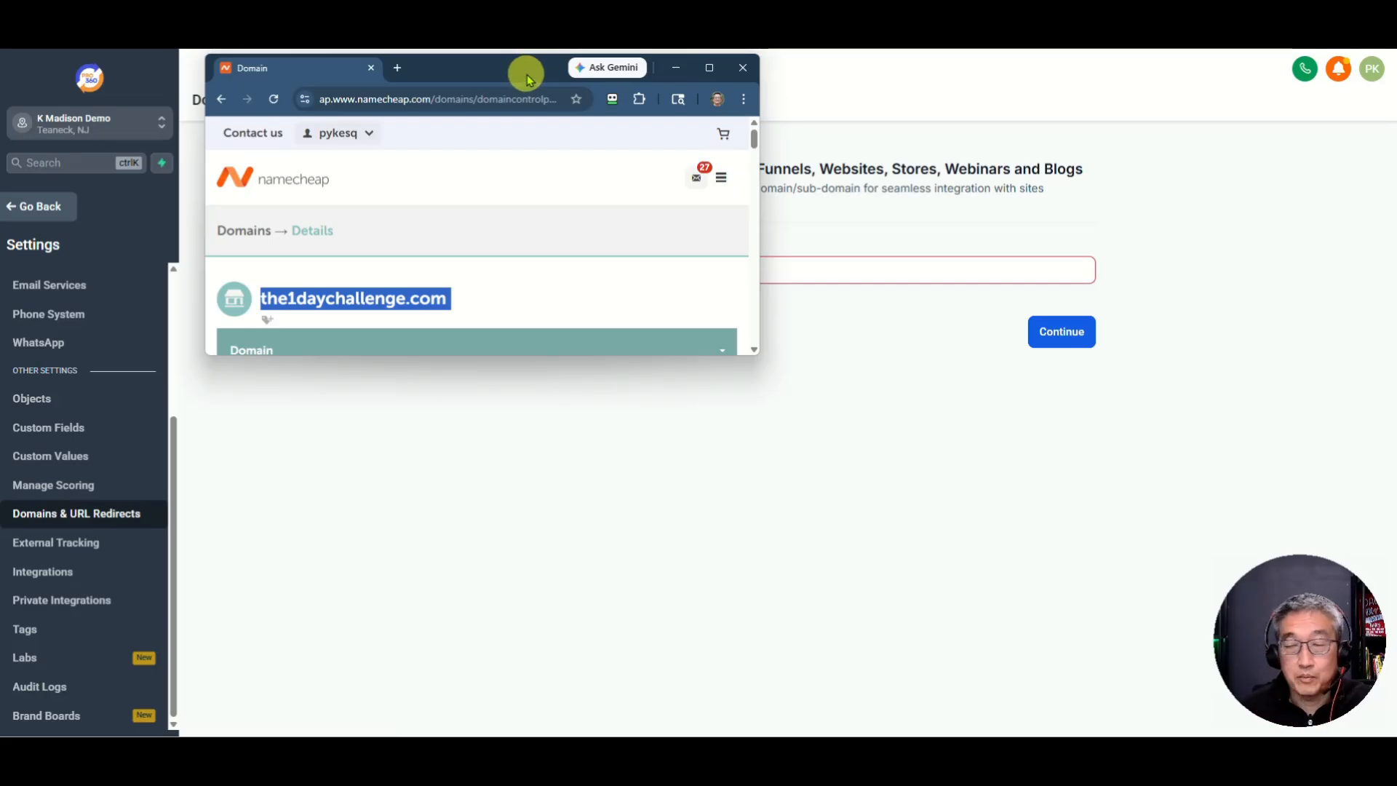
{"action": "left_click_drag", "start_coordinate": [522, 84], "coordinate": [0, 82]}
{"action": "left_click", "coordinate": [570, 269]}
{"action": "key", "text": "ctrl+v"}
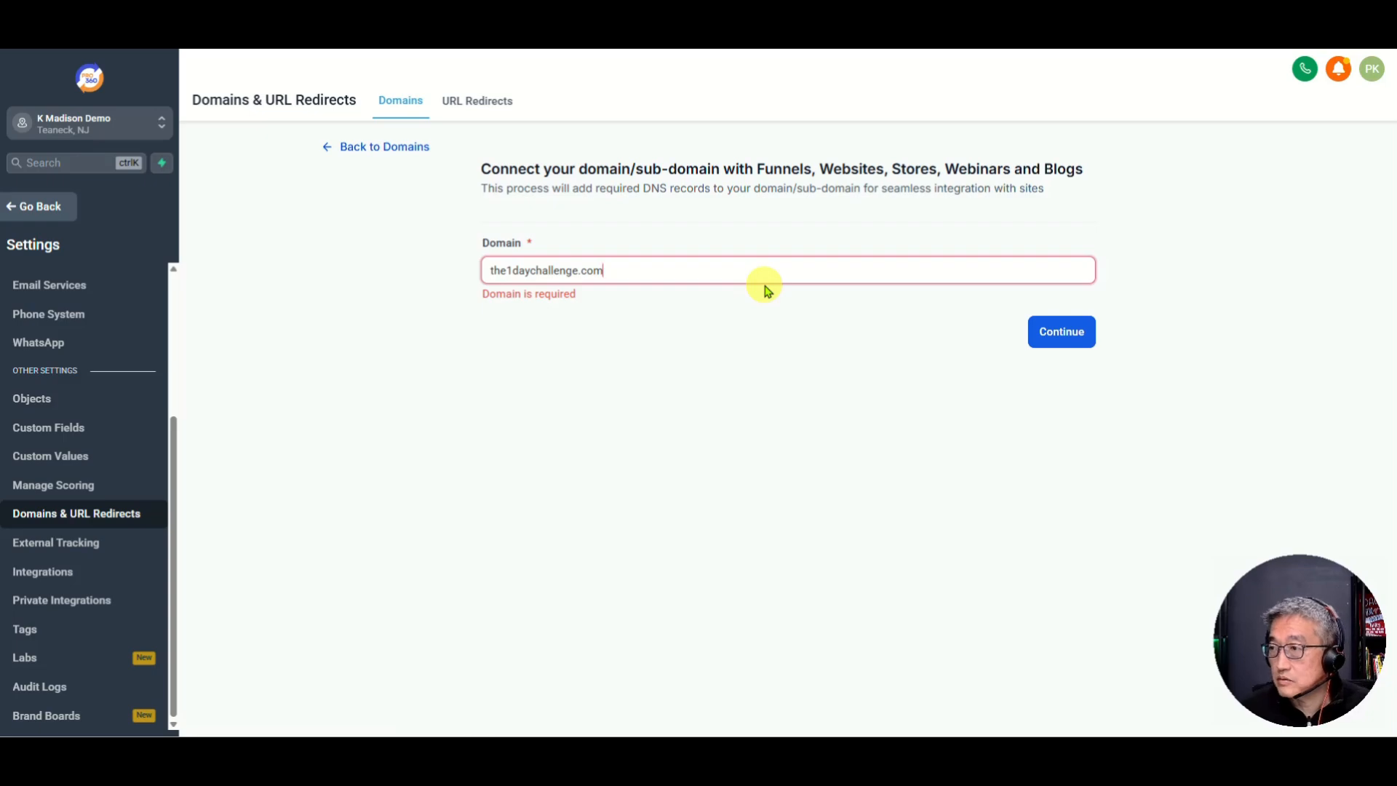
{"action": "type", "text": "https"}
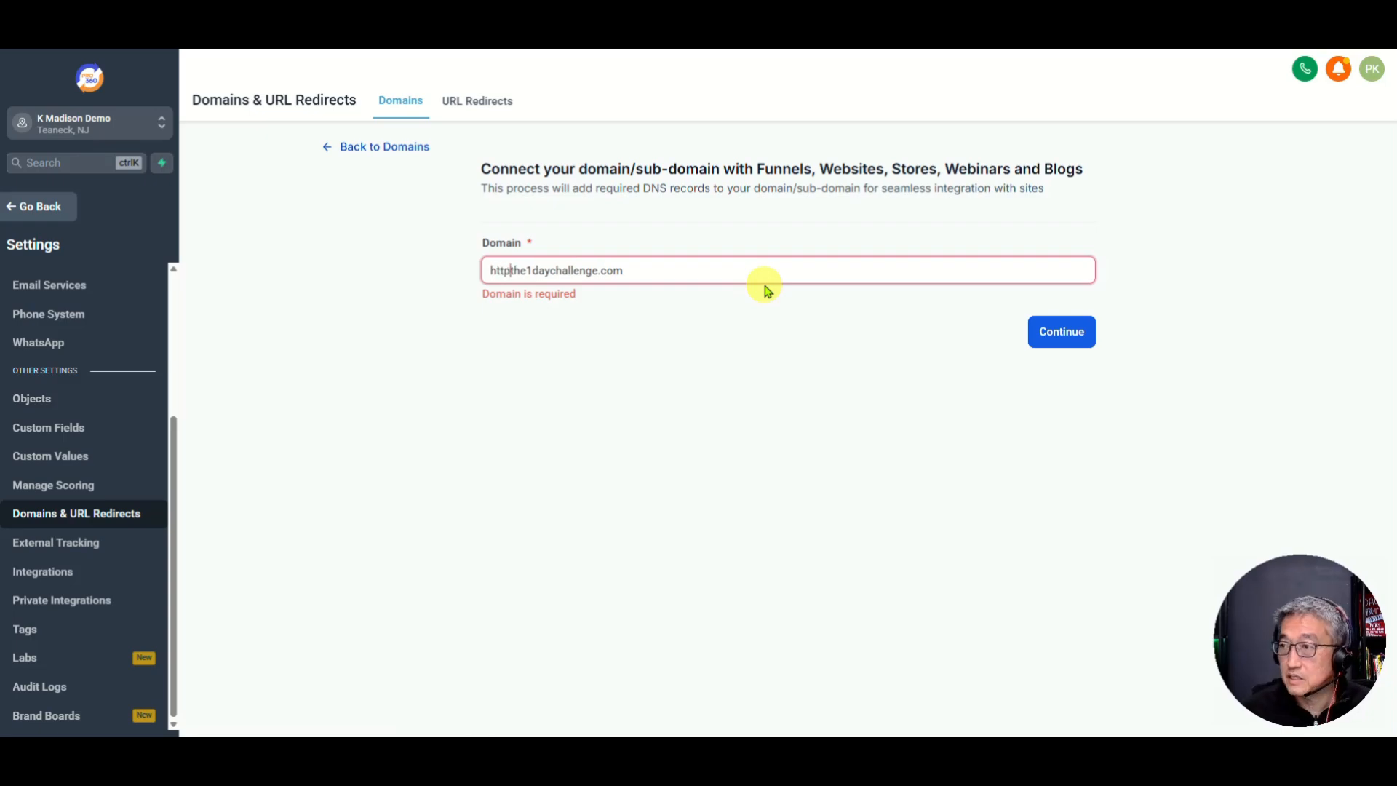
{"action": "type", "text": "://"}
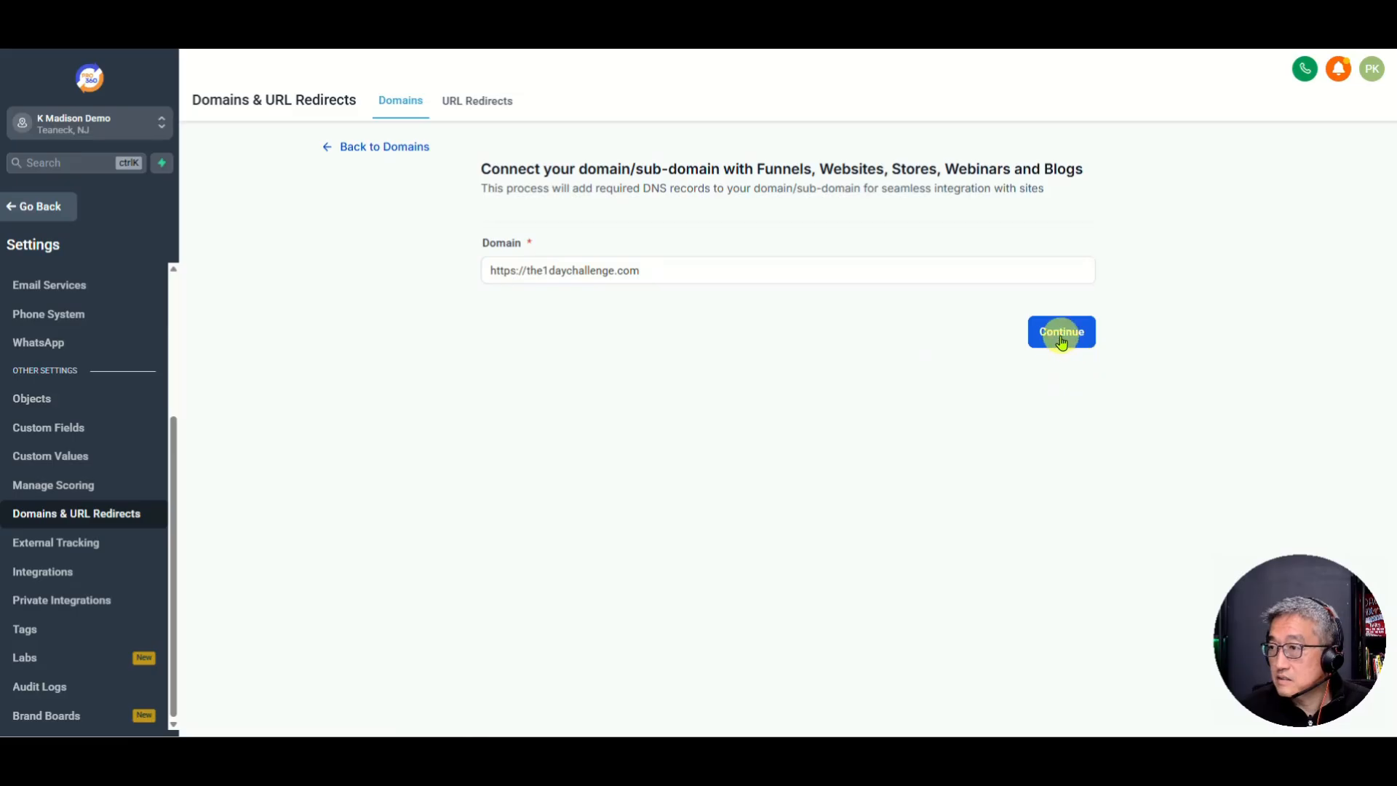
{"action": "left_click", "coordinate": [524, 269]}
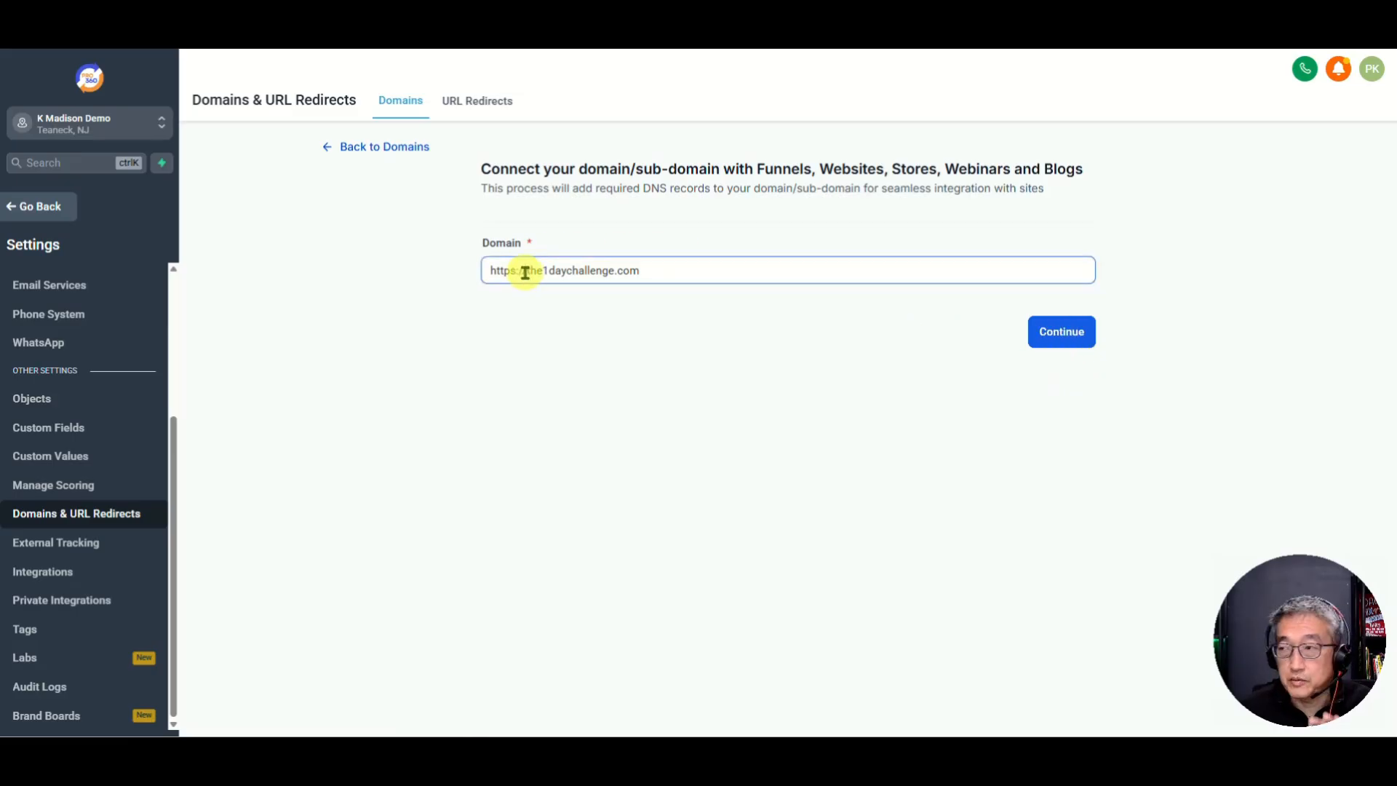
Step: Continue to the manual A and CNAME records, then maximize Namecheap's the1daychallenge.com page
{"action": "left_click", "coordinate": [1060, 333]}
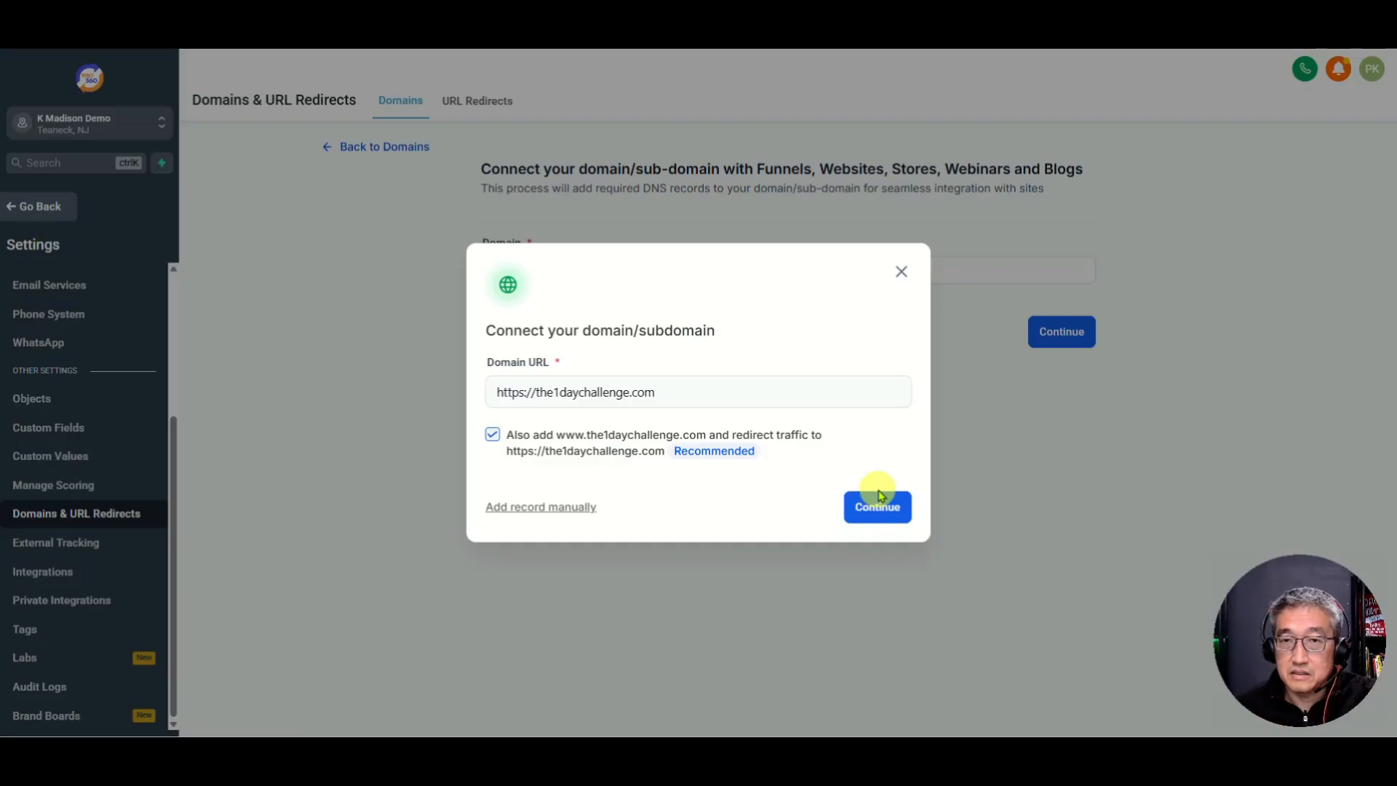
{"action": "left_click", "coordinate": [550, 506]}
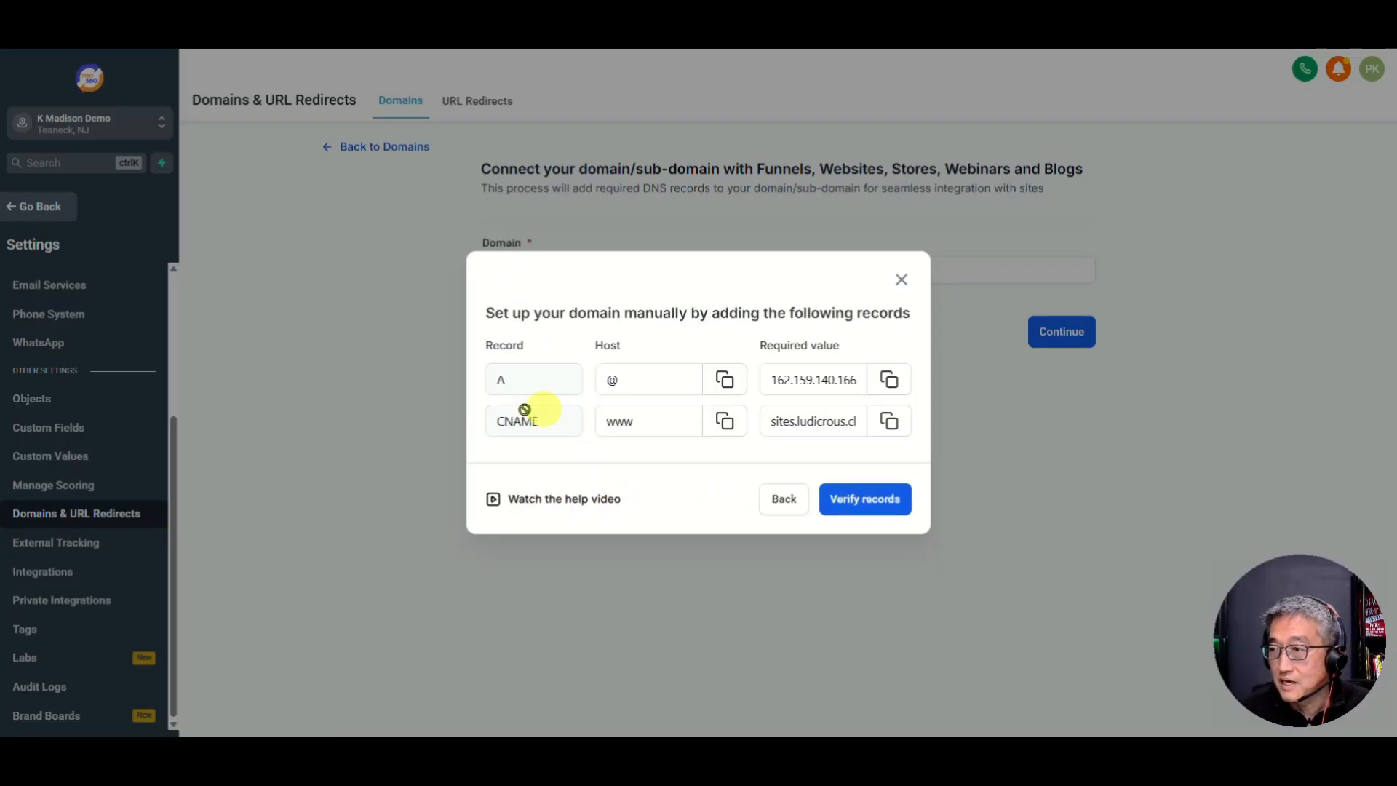
{"action": "left_click", "coordinate": [655, 379]}
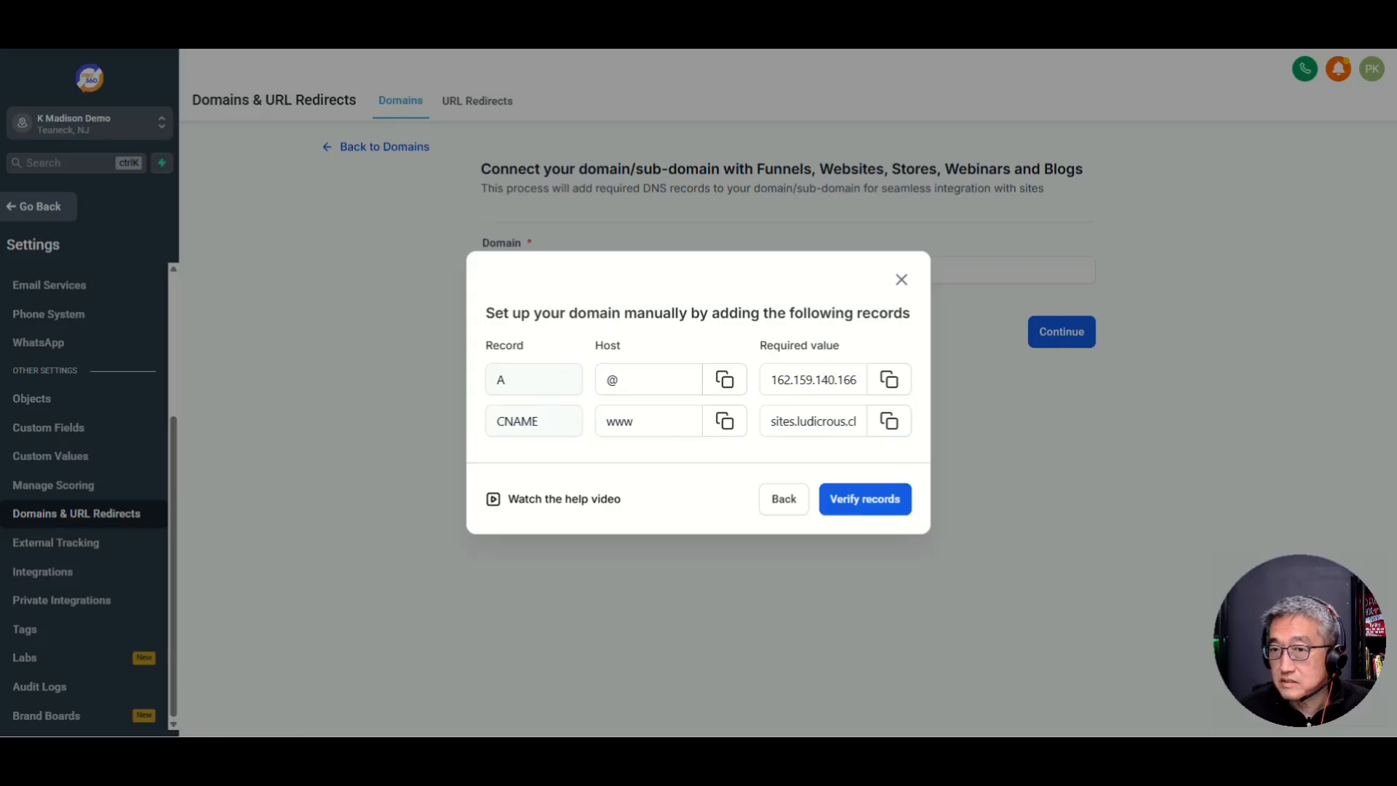
{"action": "left_click_drag", "start_coordinate": [0, 219], "coordinate": [384, 32]}
{"action": "double_click", "coordinate": [384, 32]}
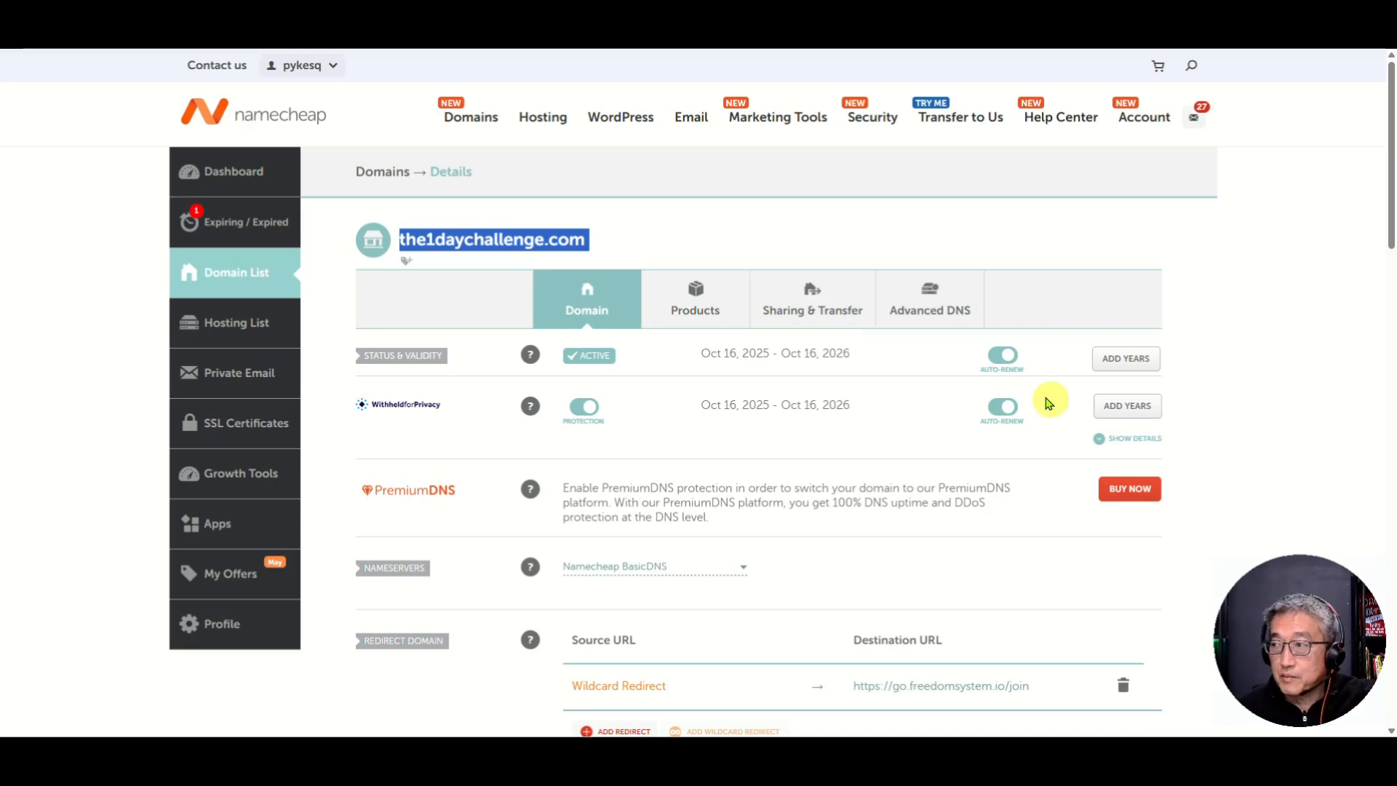
Step: In Advanced DNS, delete the URL Redirect Record pointing to go.freedomsystem.io
{"action": "left_click", "coordinate": [929, 315]}
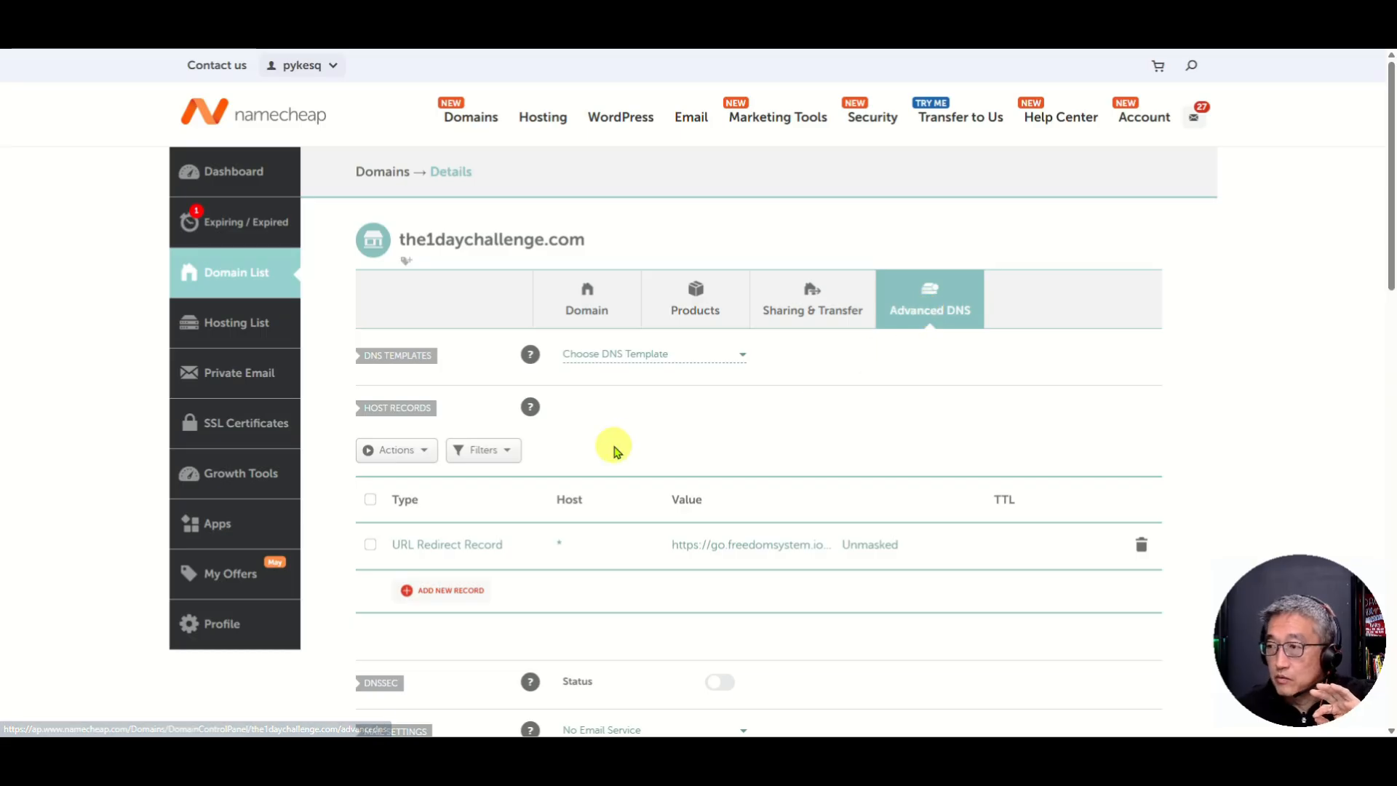
{"action": "left_click", "coordinate": [1141, 547]}
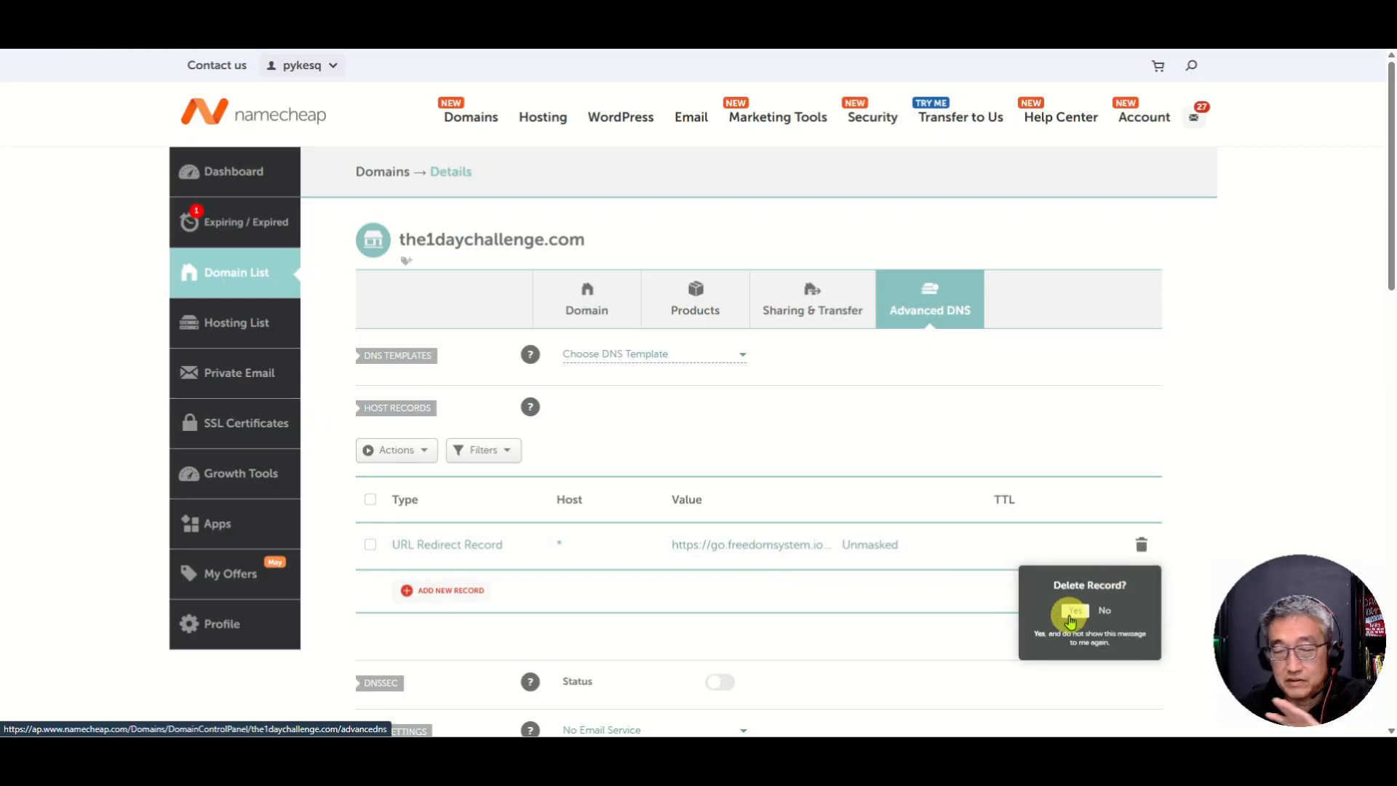
Step: Confirm the redirect deletion and add a new A Record host record
{"action": "left_click", "coordinate": [1068, 614]}
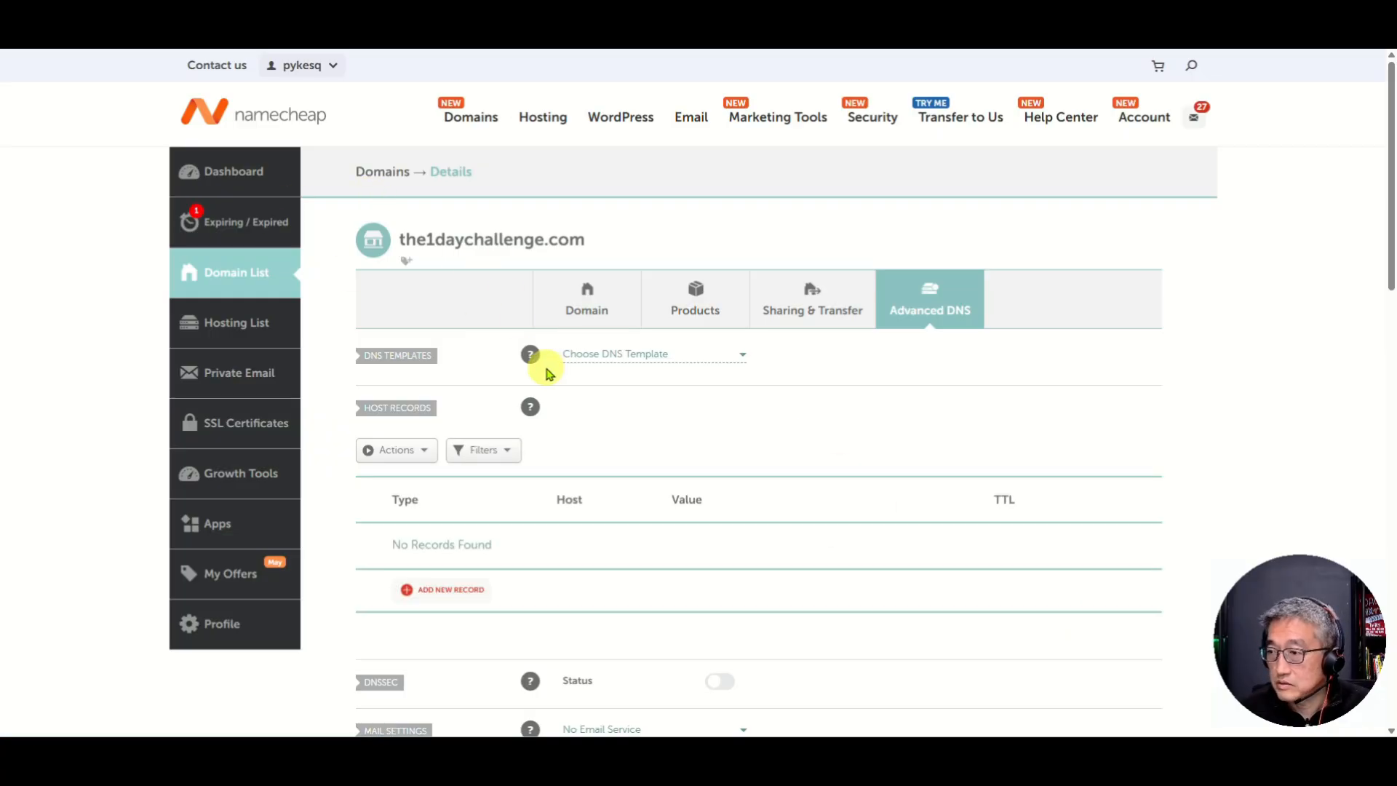
{"action": "left_click", "coordinate": [409, 592]}
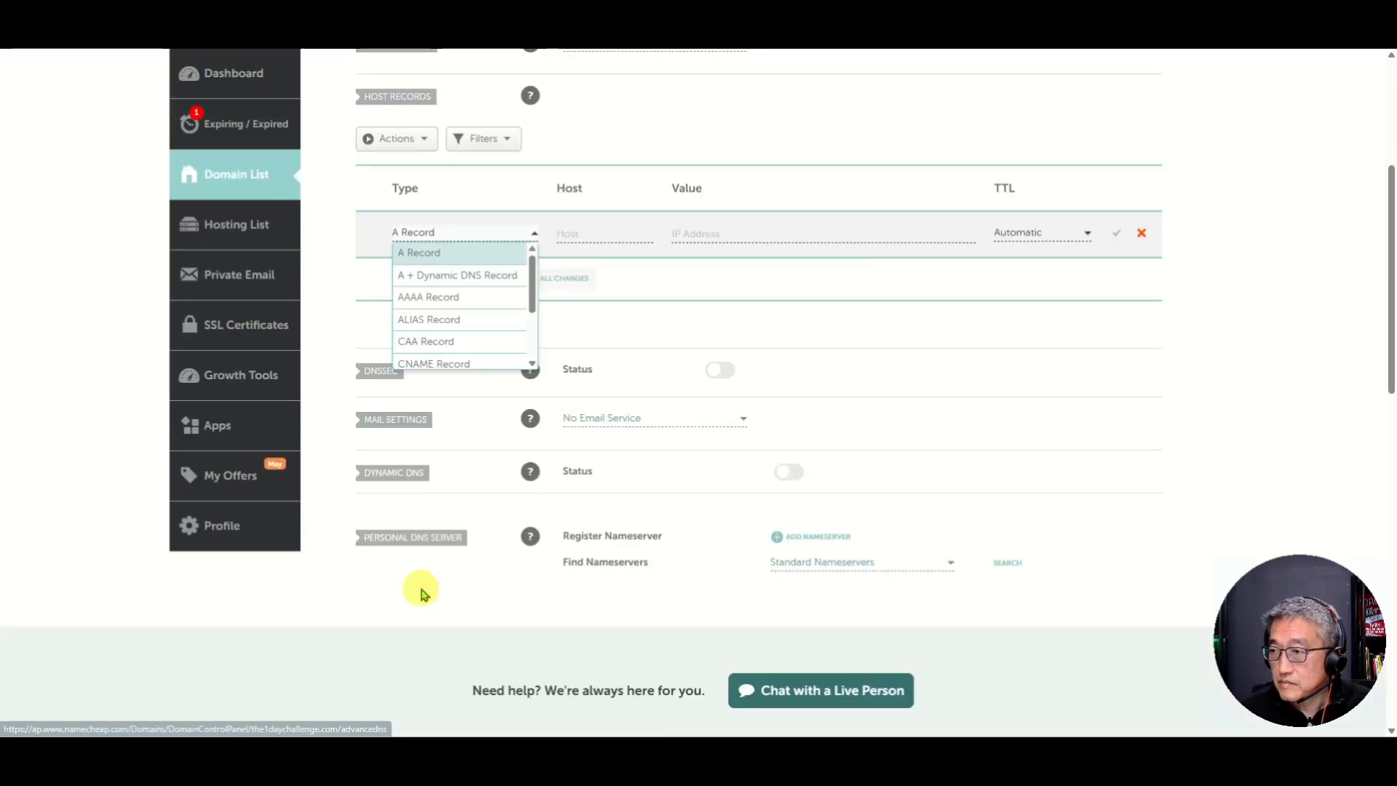
{"action": "left_click", "coordinate": [427, 251]}
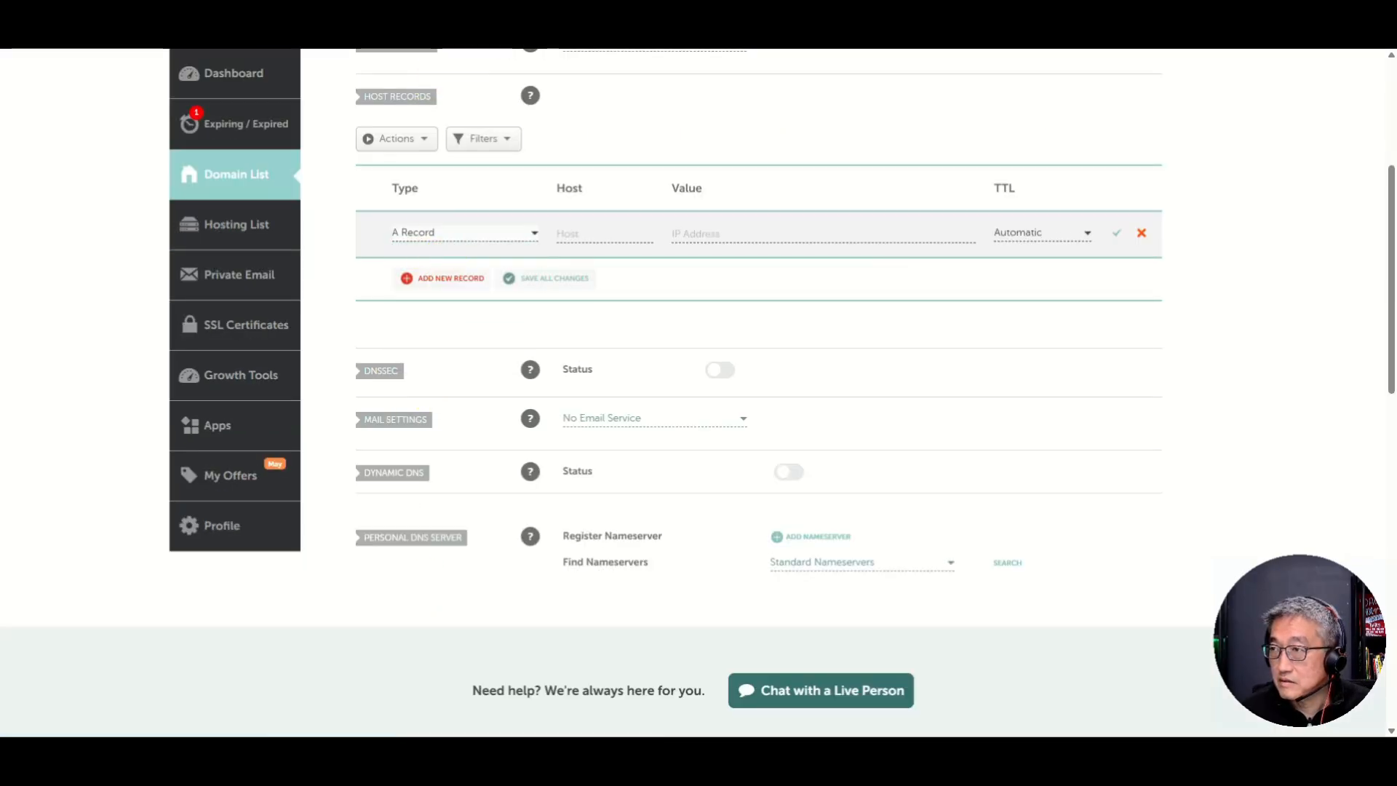
{"action": "left_click", "coordinate": [574, 232]}
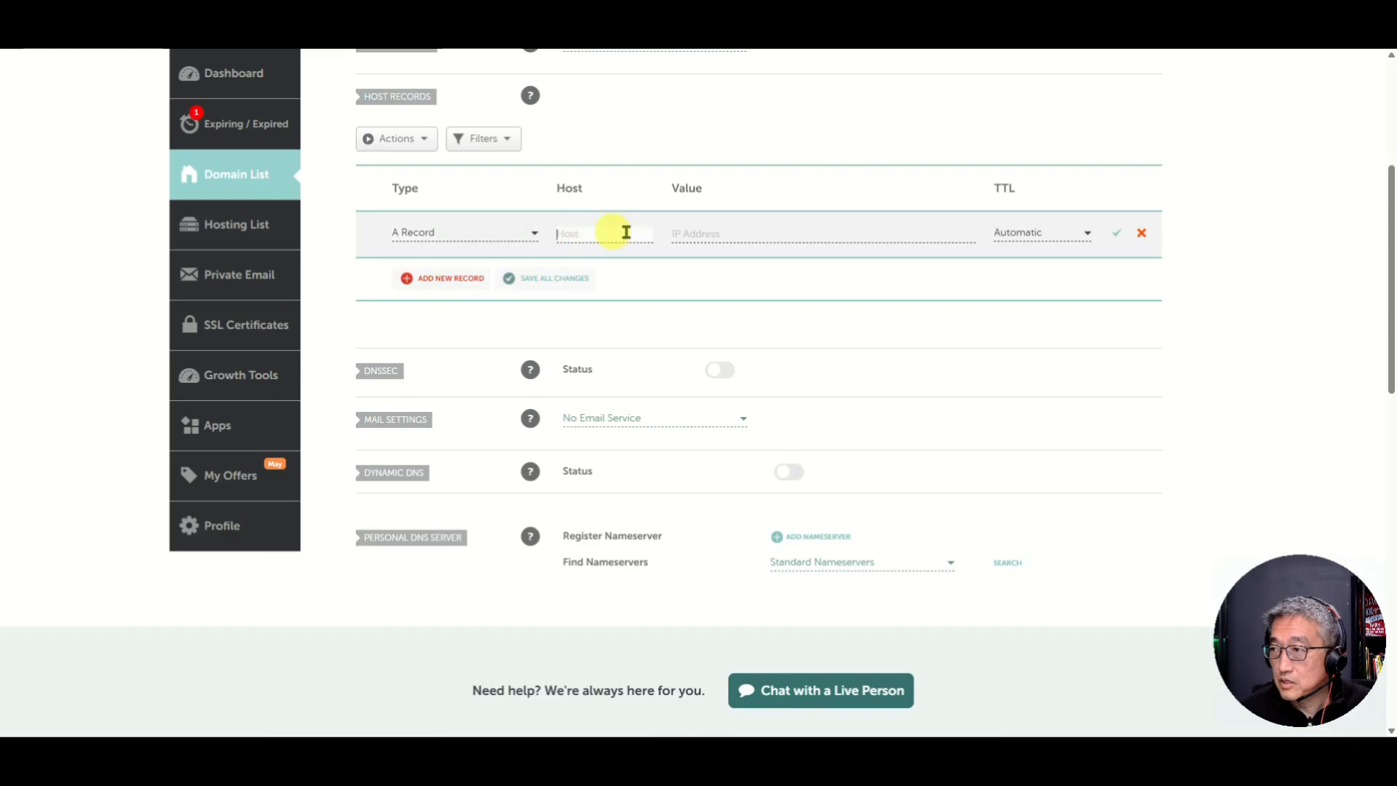
{"action": "left_click", "coordinate": [741, 232]}
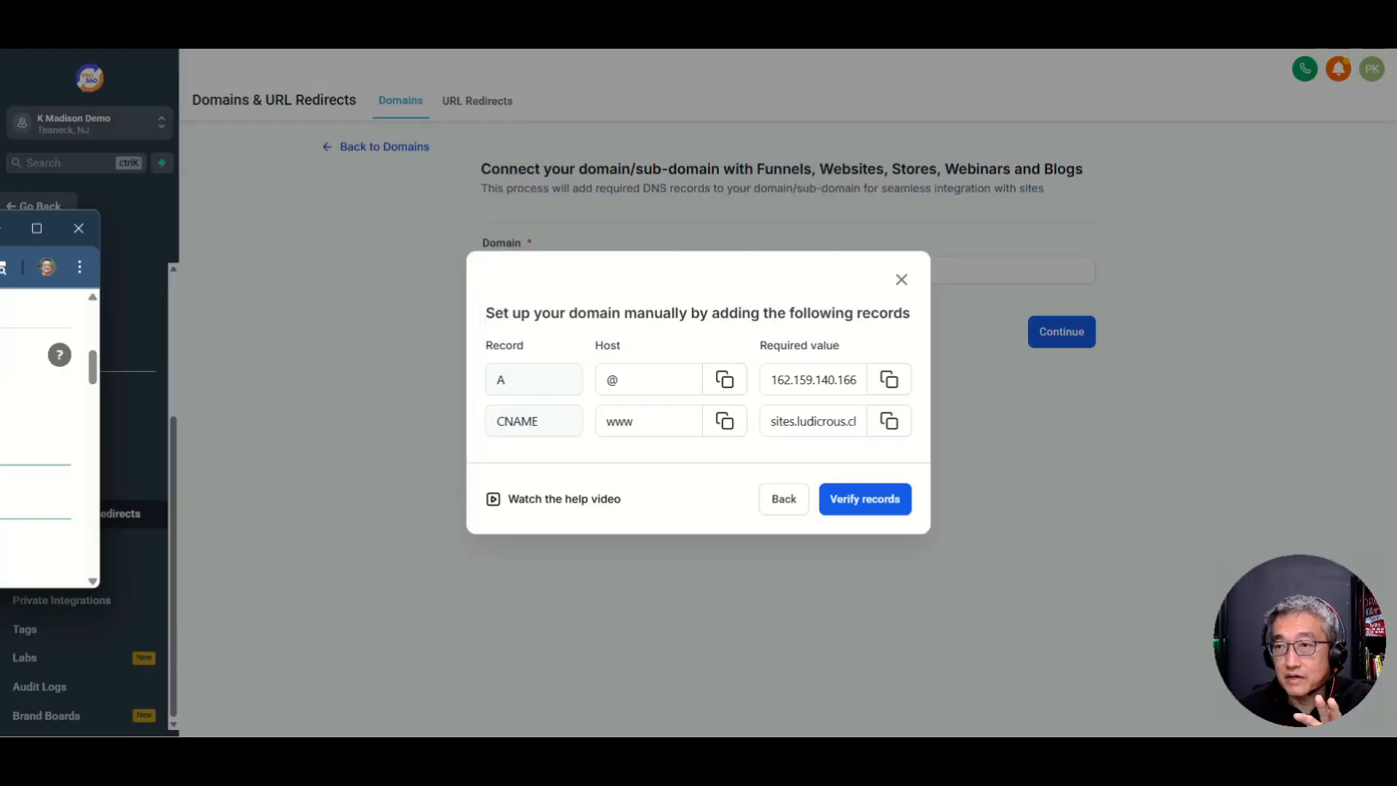
Step: Copy 162.159.140.166 from Pro360 and save it in Namecheap as an A Record with host @
{"action": "left_click", "coordinate": [617, 382]}
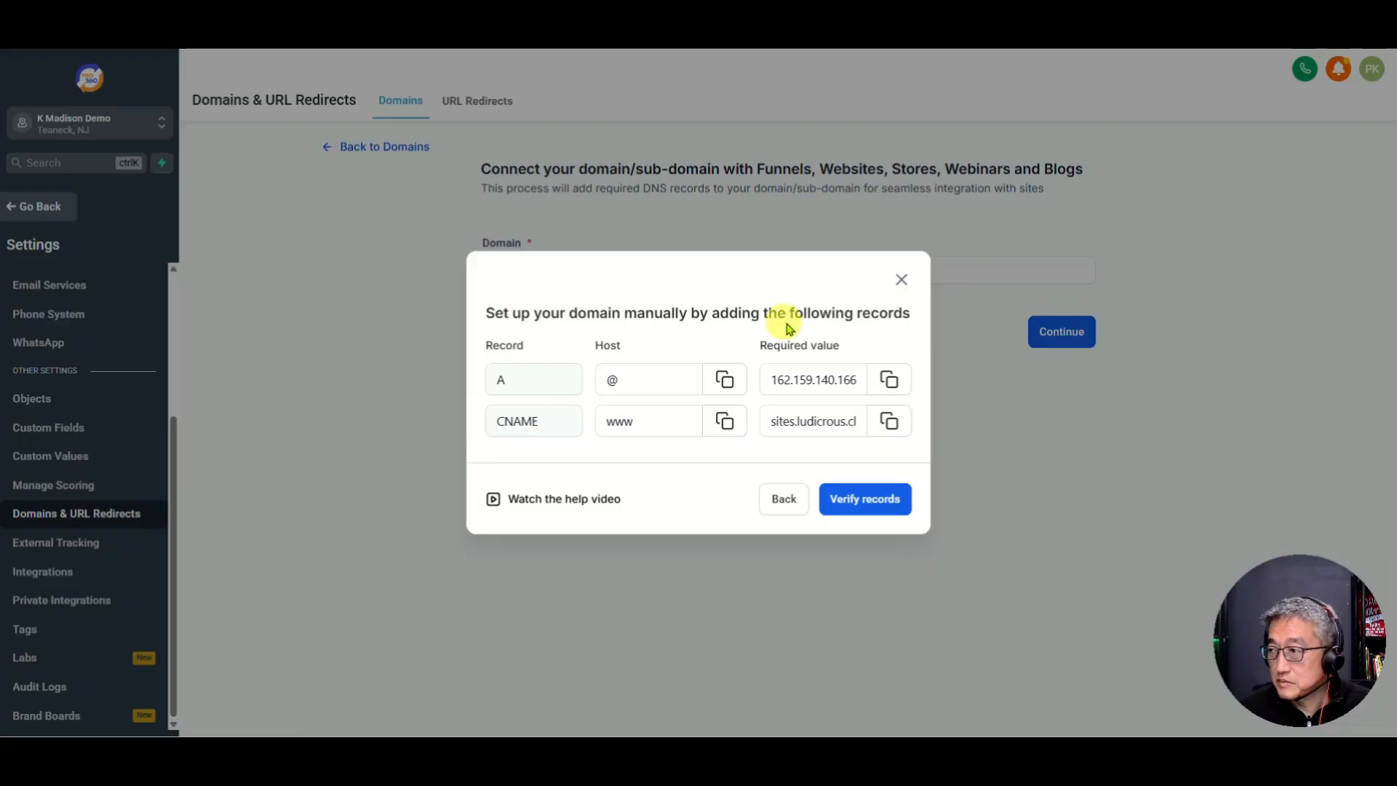
{"action": "left_click", "coordinate": [894, 385]}
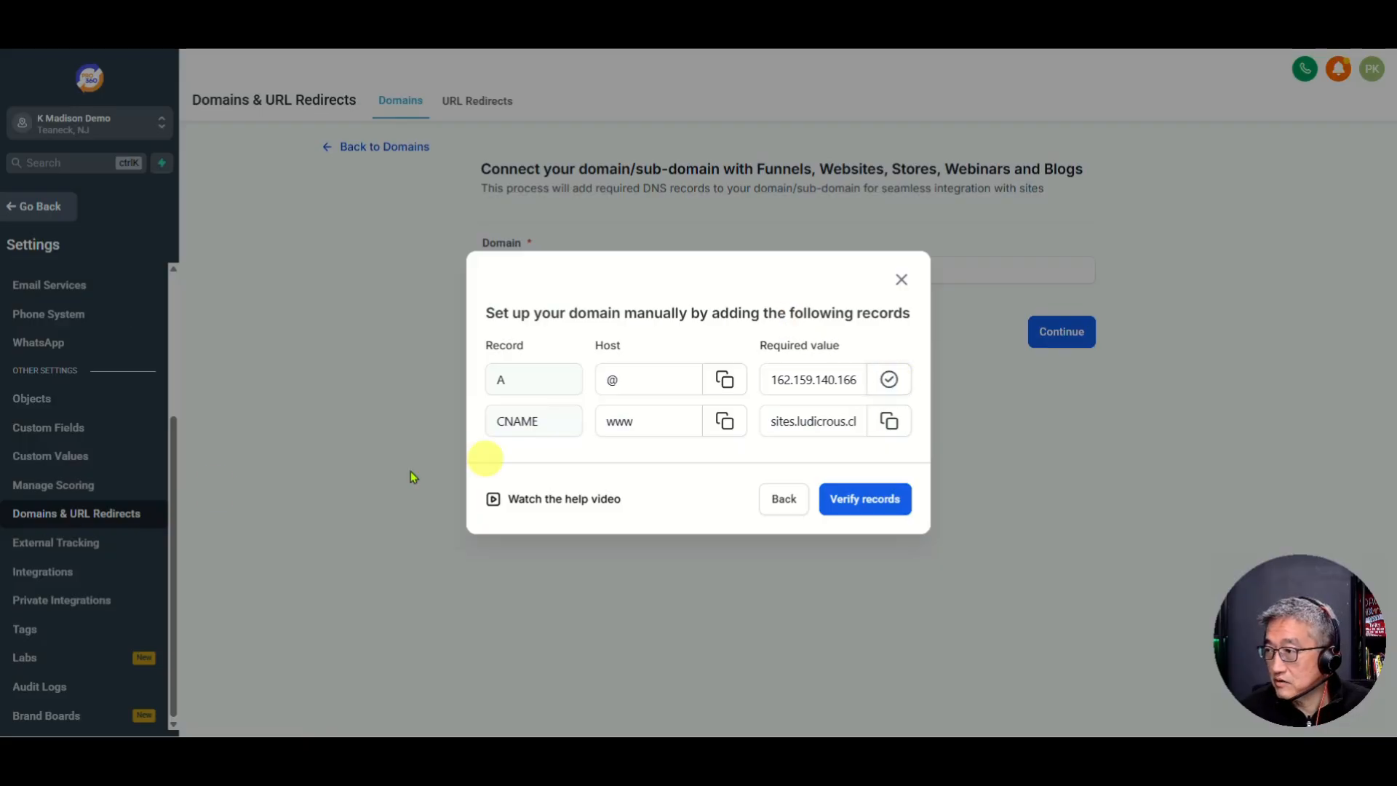
{"action": "key", "text": "alt+Tab"}
{"action": "double_click", "coordinate": [587, 111]}
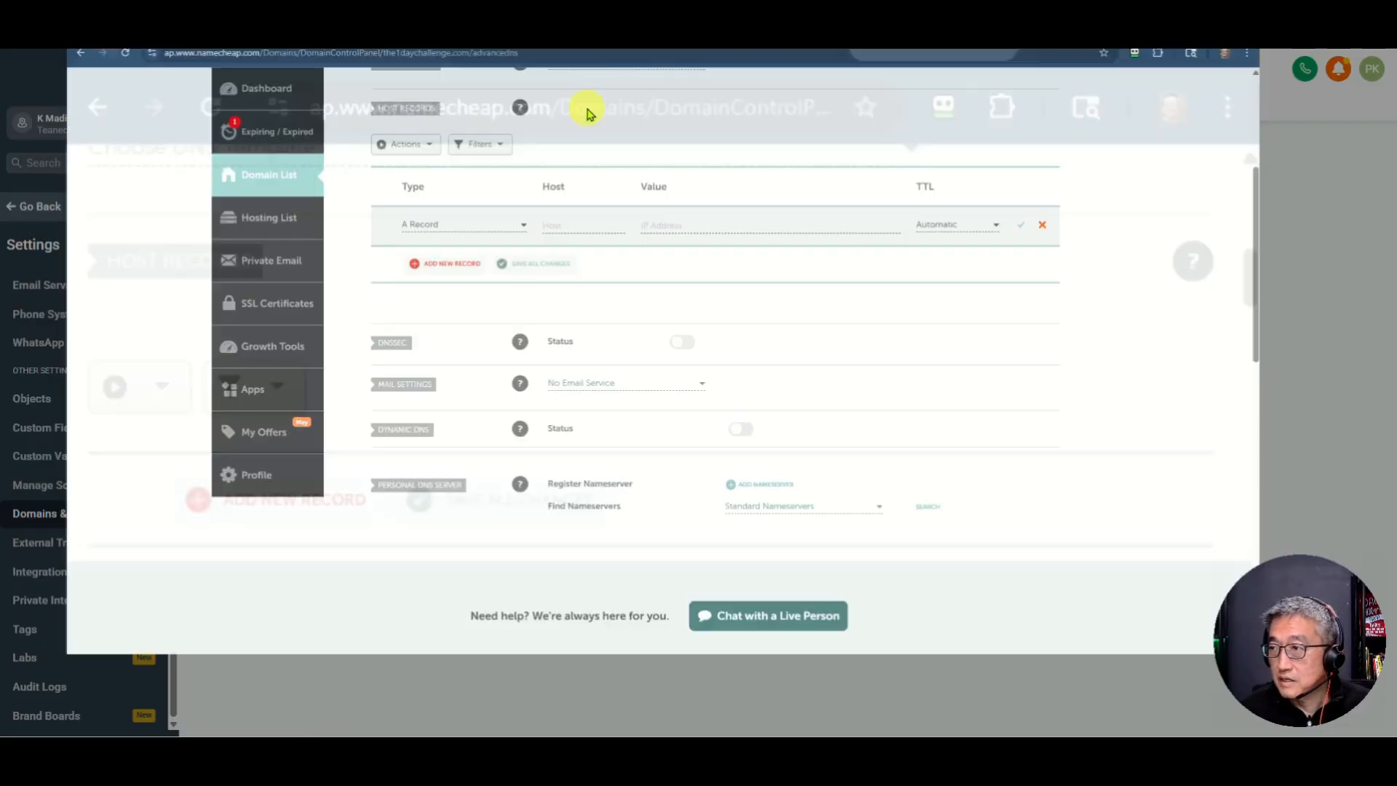
{"action": "left_click", "coordinate": [582, 232]}
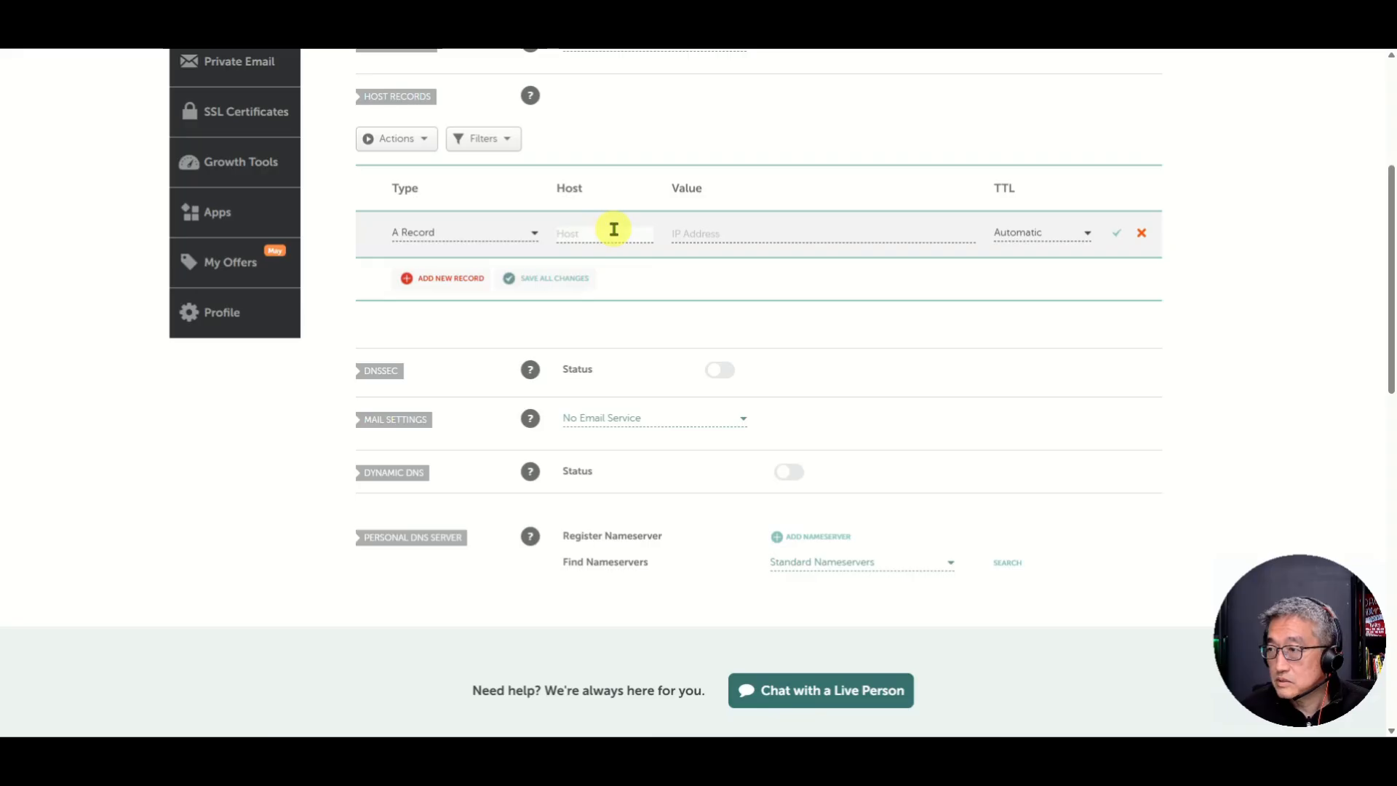
{"action": "type", "text": "@"}
{"action": "left_click", "coordinate": [719, 233]}
{"action": "key", "text": "ctrl+v"}
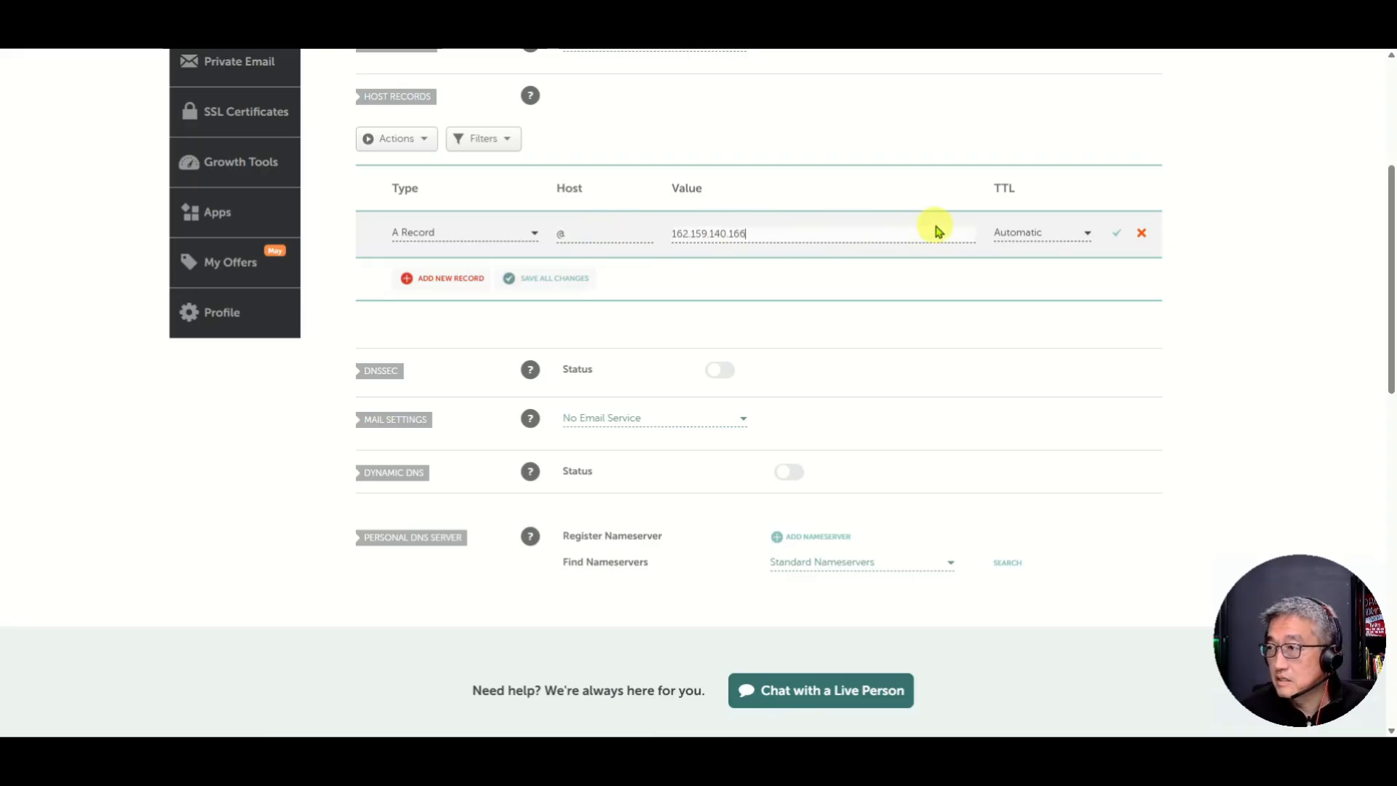
{"action": "left_click", "coordinate": [1118, 235]}
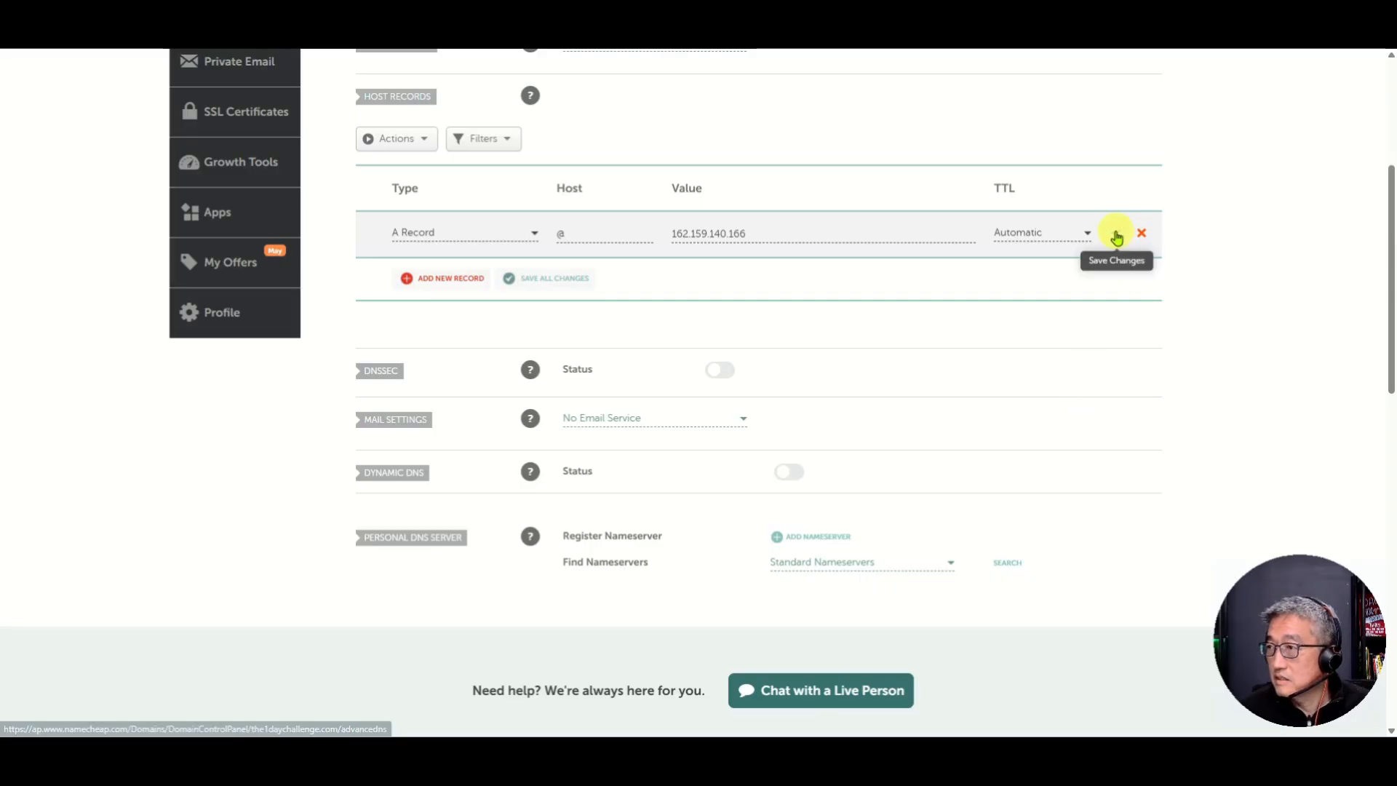
{"action": "scroll", "coordinate": [791, 306], "scroll_direction": "up", "scroll_amount": 3}
{"action": "scroll", "coordinate": [789, 322], "scroll_direction": "down", "scroll_amount": 4}
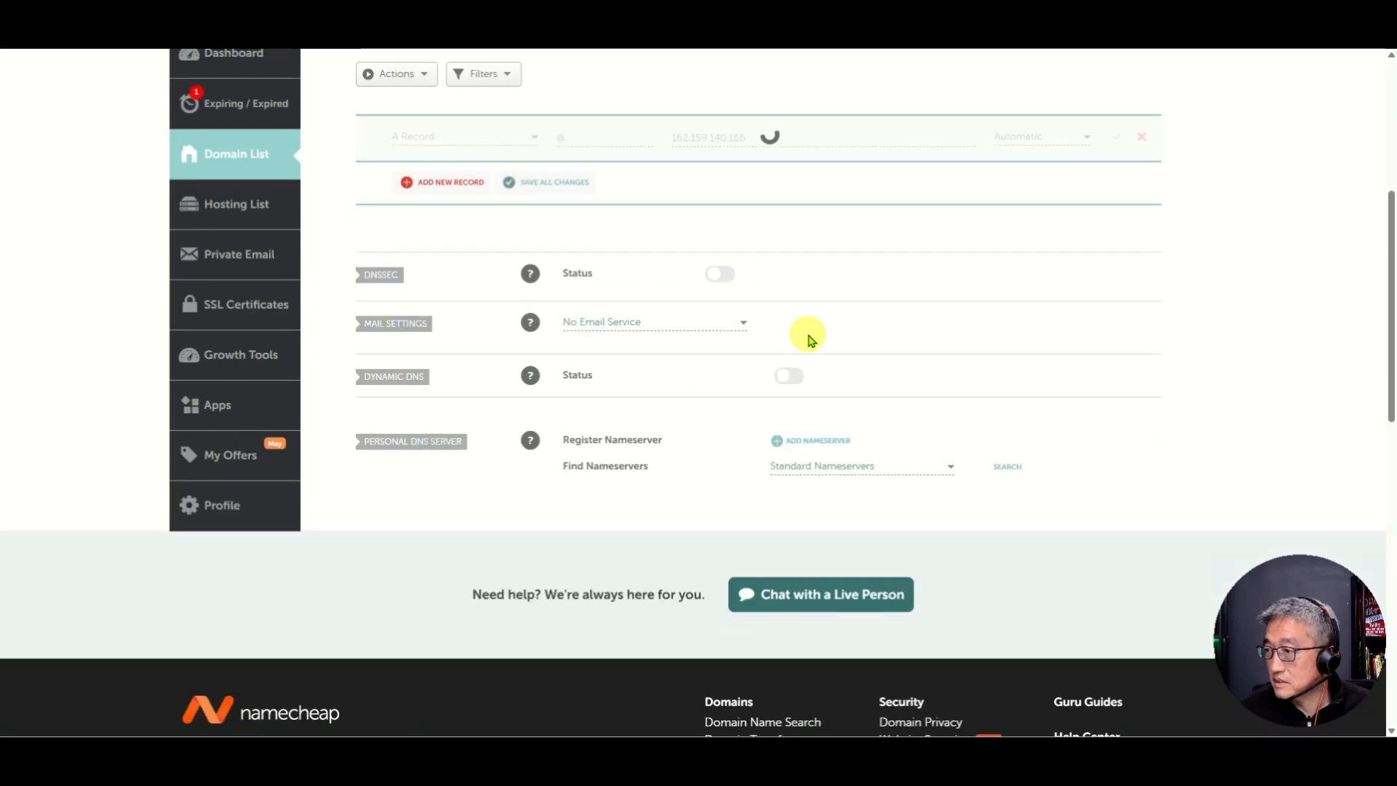
{"action": "scroll", "coordinate": [805, 334], "scroll_direction": "up", "scroll_amount": 2}
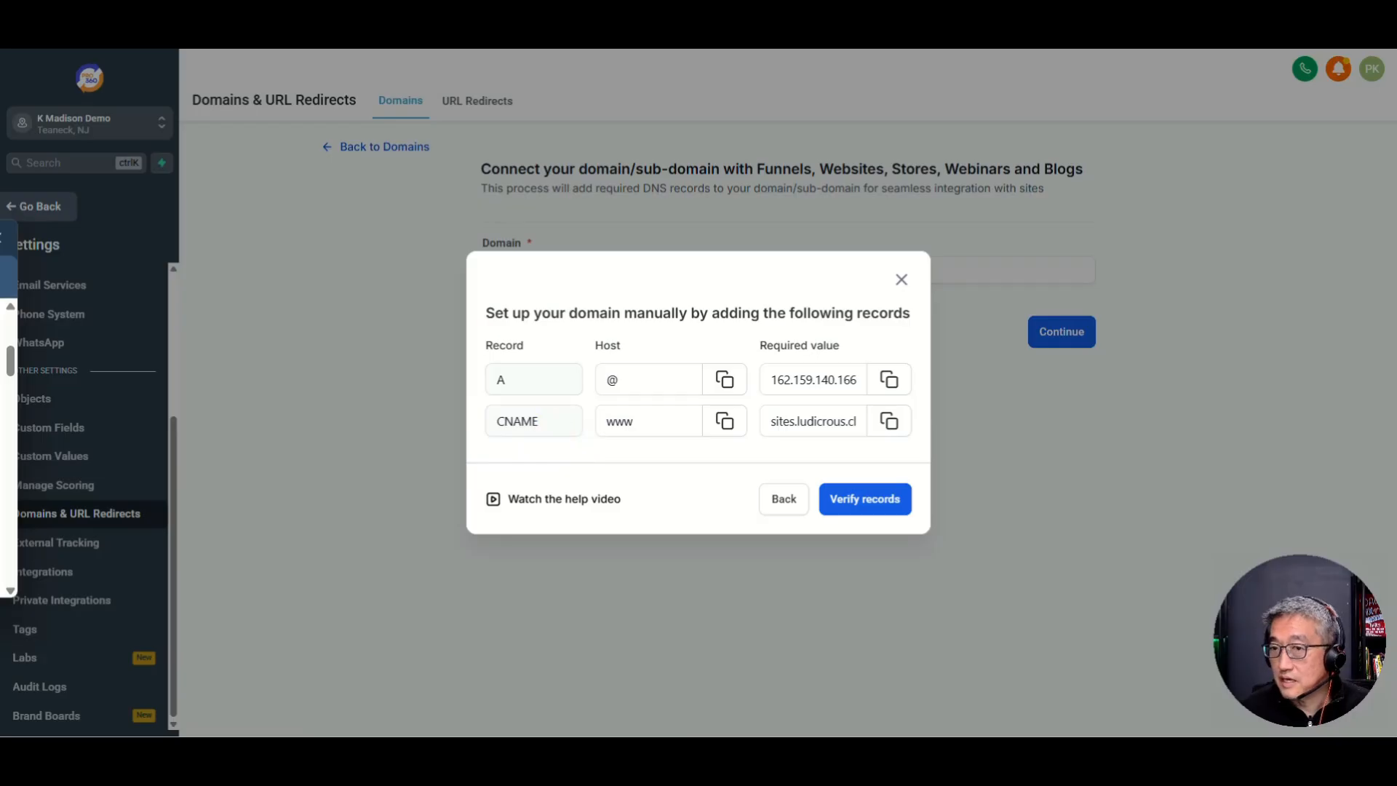
Step: Copy the CNAME target from Pro360 and add a Namecheap CNAME record: host www, value sites.ludicrous.cloud
{"action": "left_click", "coordinate": [891, 424]}
{"action": "left_click_drag", "start_coordinate": [2, 156], "coordinate": [432, 49]}
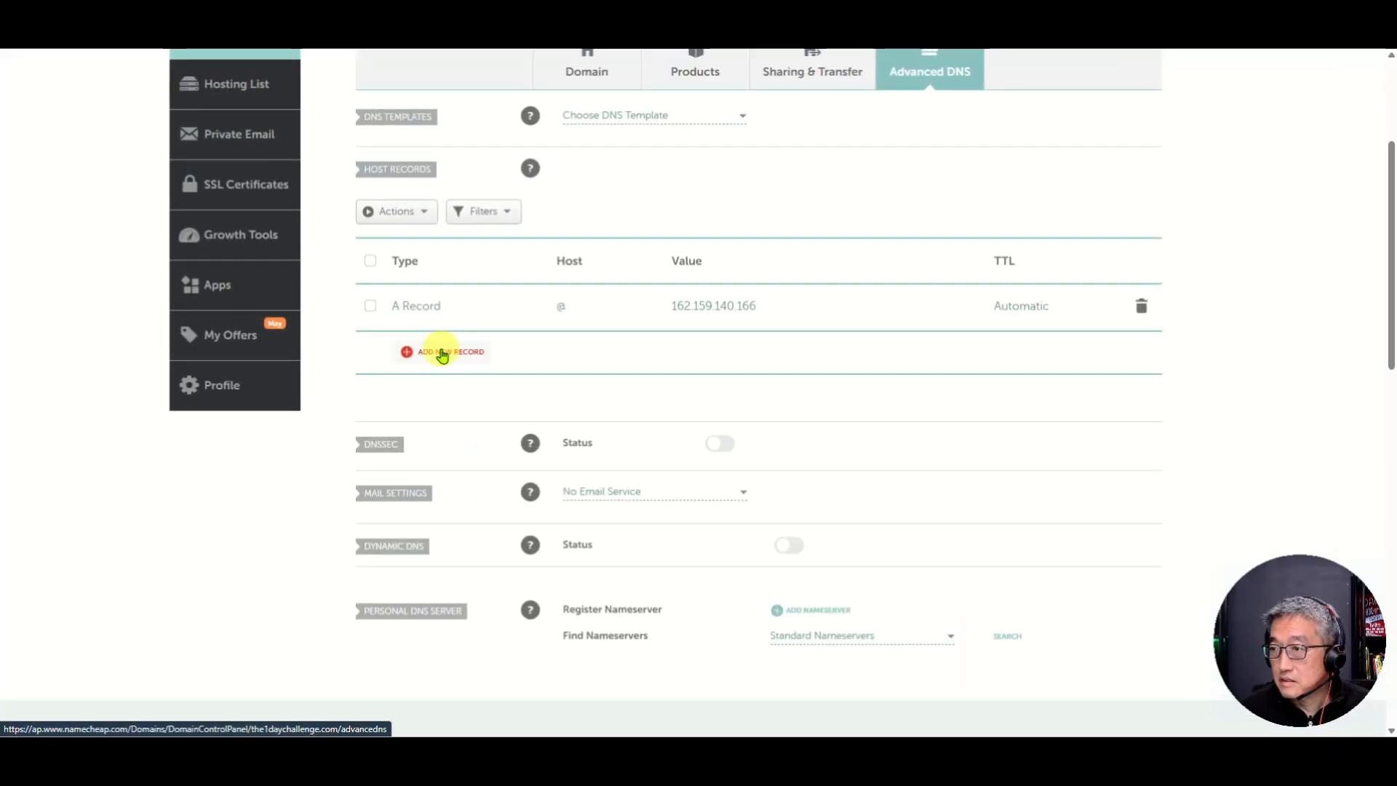
{"action": "left_click", "coordinate": [413, 214]}
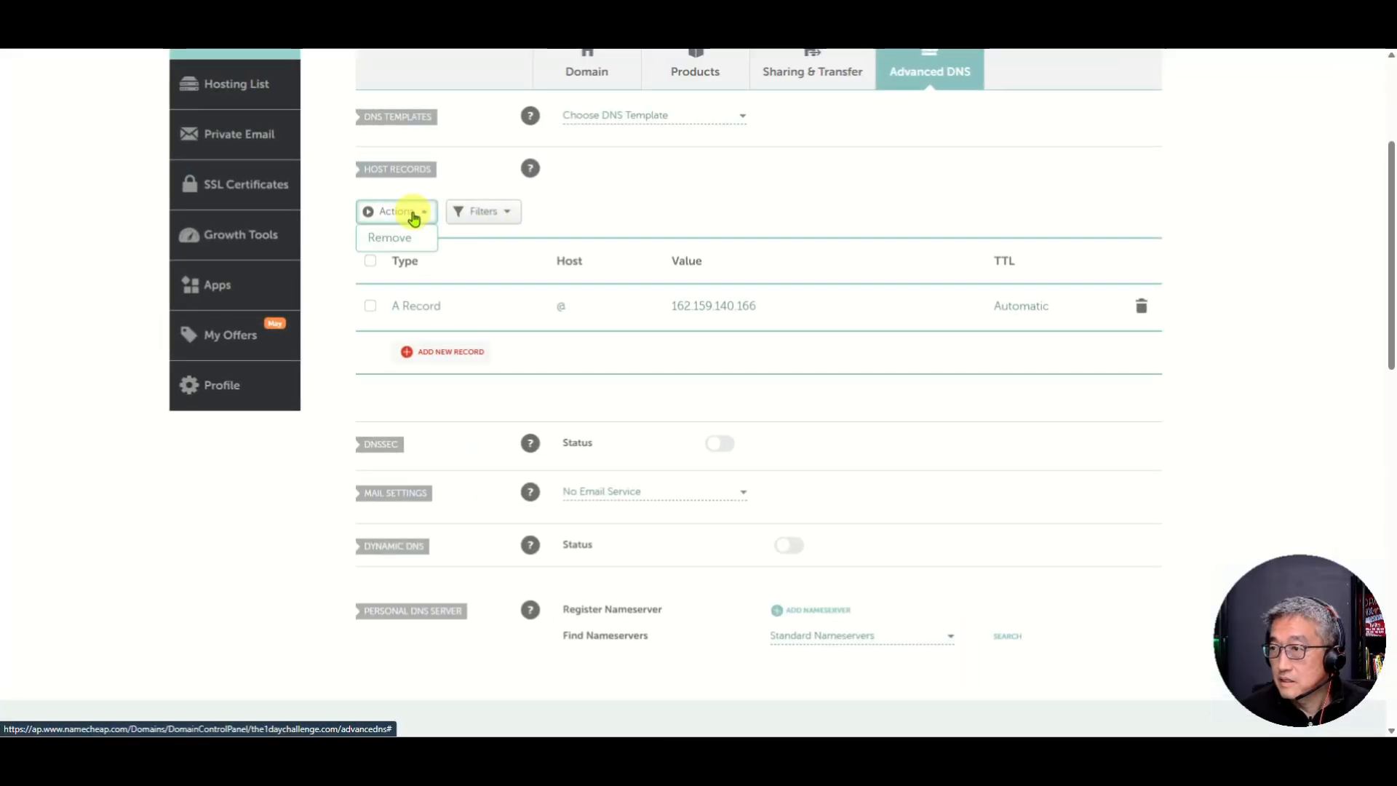
{"action": "left_click", "coordinate": [452, 352]}
{"action": "scroll", "coordinate": [458, 365], "scroll_direction": "down", "scroll_amount": 1}
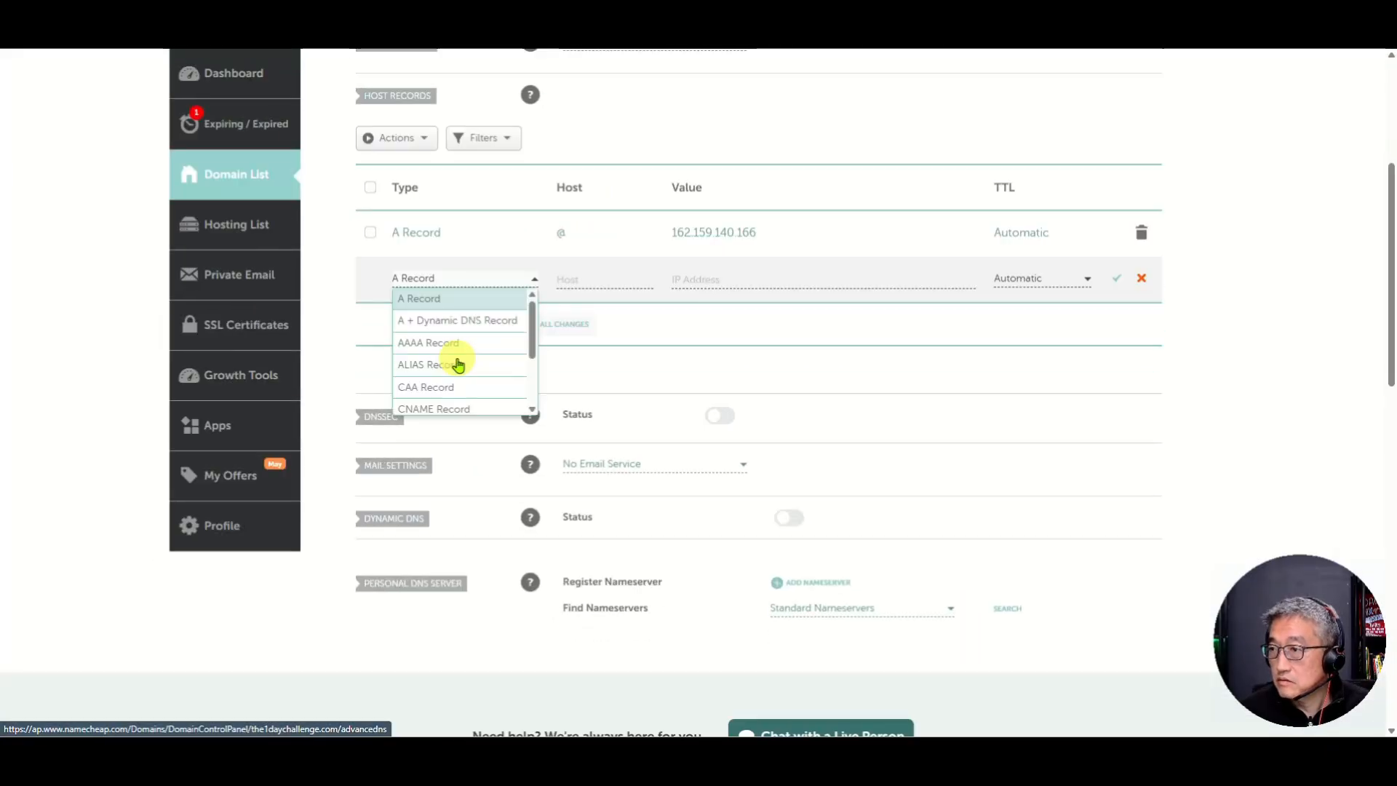
{"action": "left_click", "coordinate": [431, 404]}
{"action": "left_click", "coordinate": [590, 282]}
{"action": "type", "text": "www"}
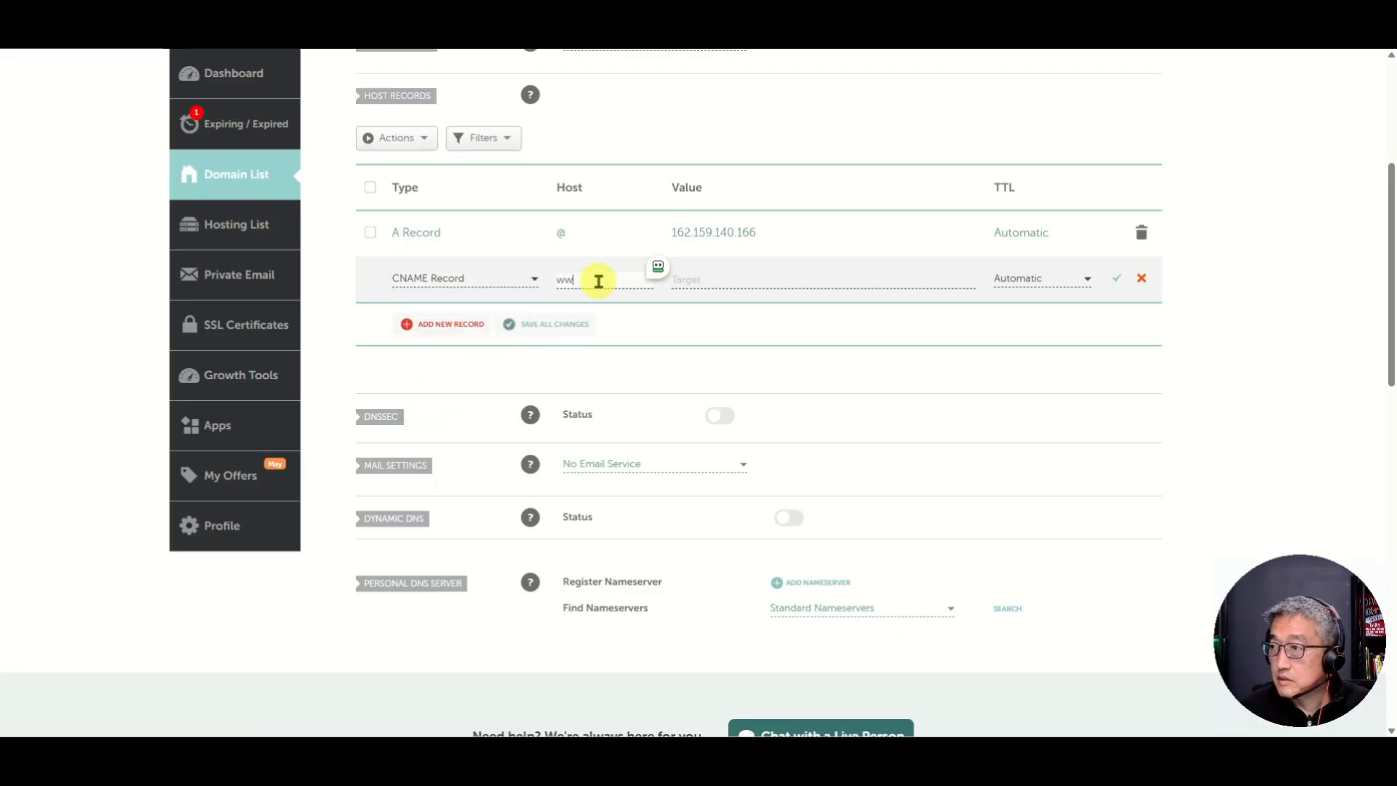
{"action": "left_click", "coordinate": [676, 281]}
{"action": "key", "text": "ctrl+v"}
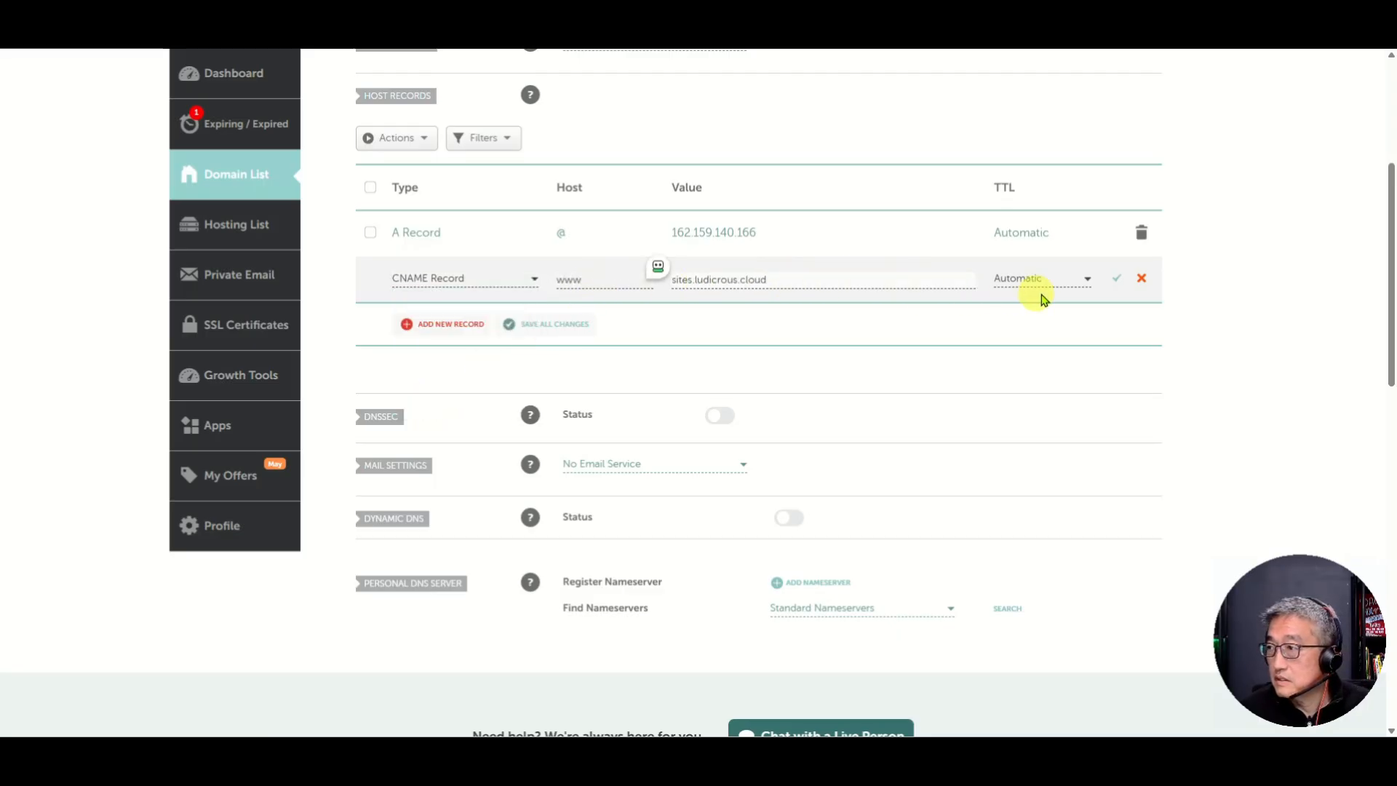
{"action": "left_click", "coordinate": [1119, 281]}
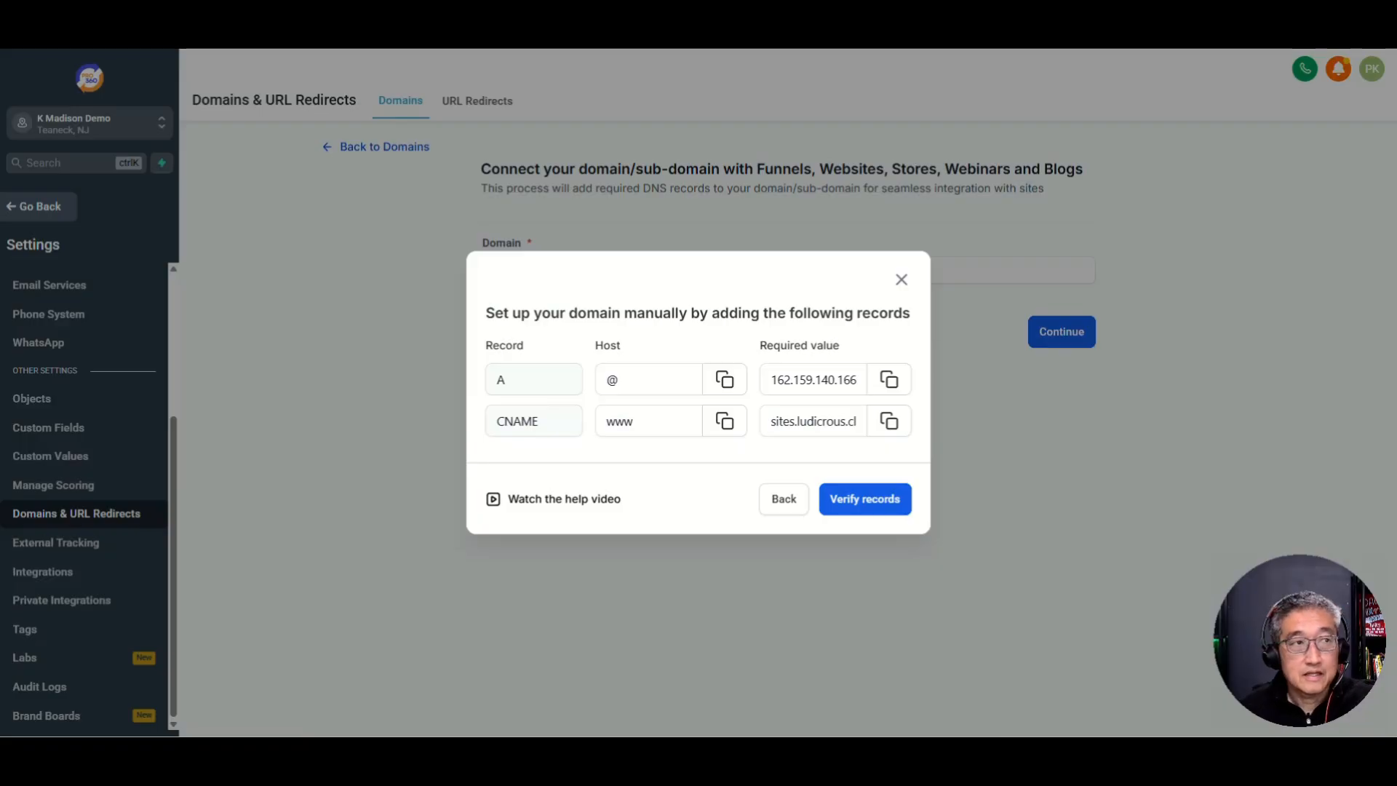
Step: Verify the DNS records and link the1daychallenge.com to the Segis Group website, default page Company Name
{"action": "left_click", "coordinate": [858, 507]}
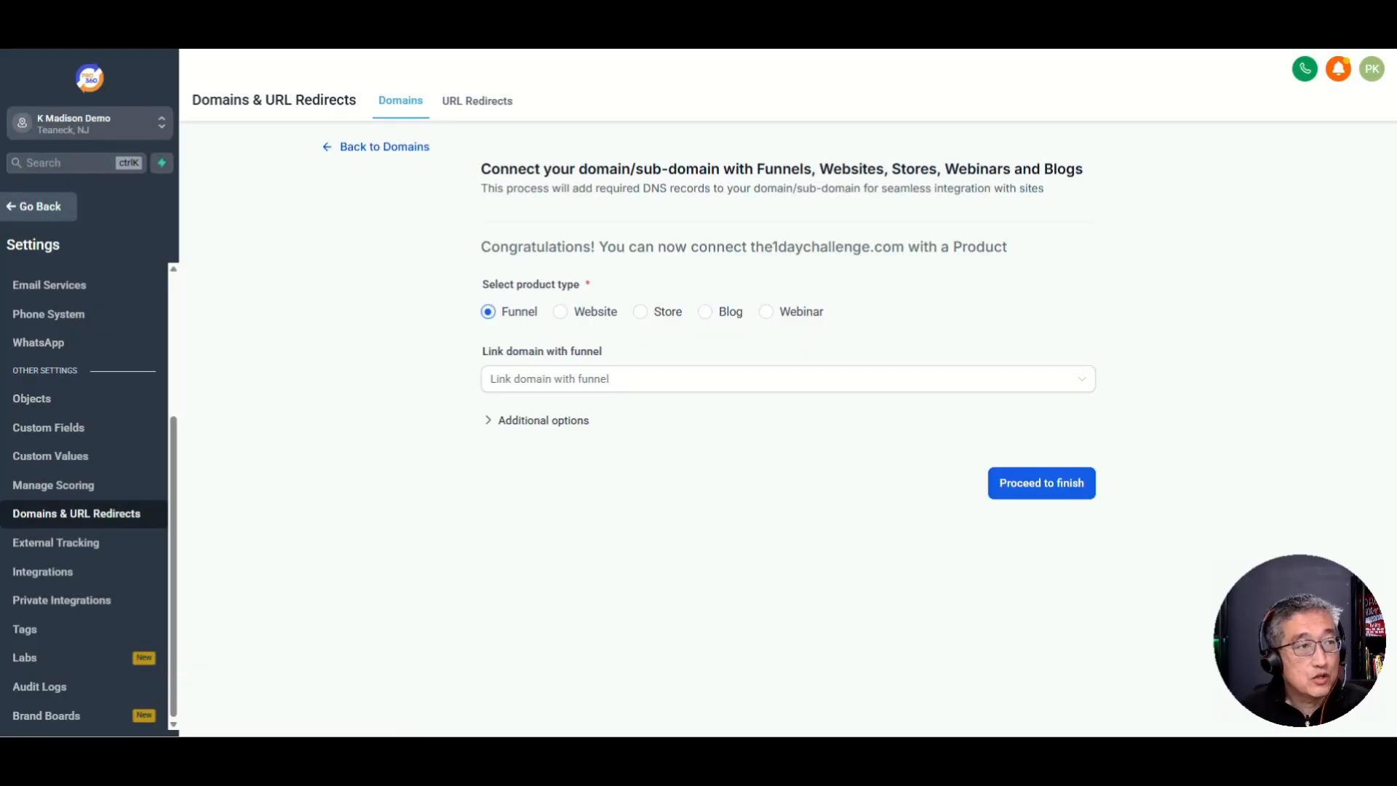
{"action": "left_click", "coordinate": [561, 313]}
{"action": "left_click", "coordinate": [540, 393]}
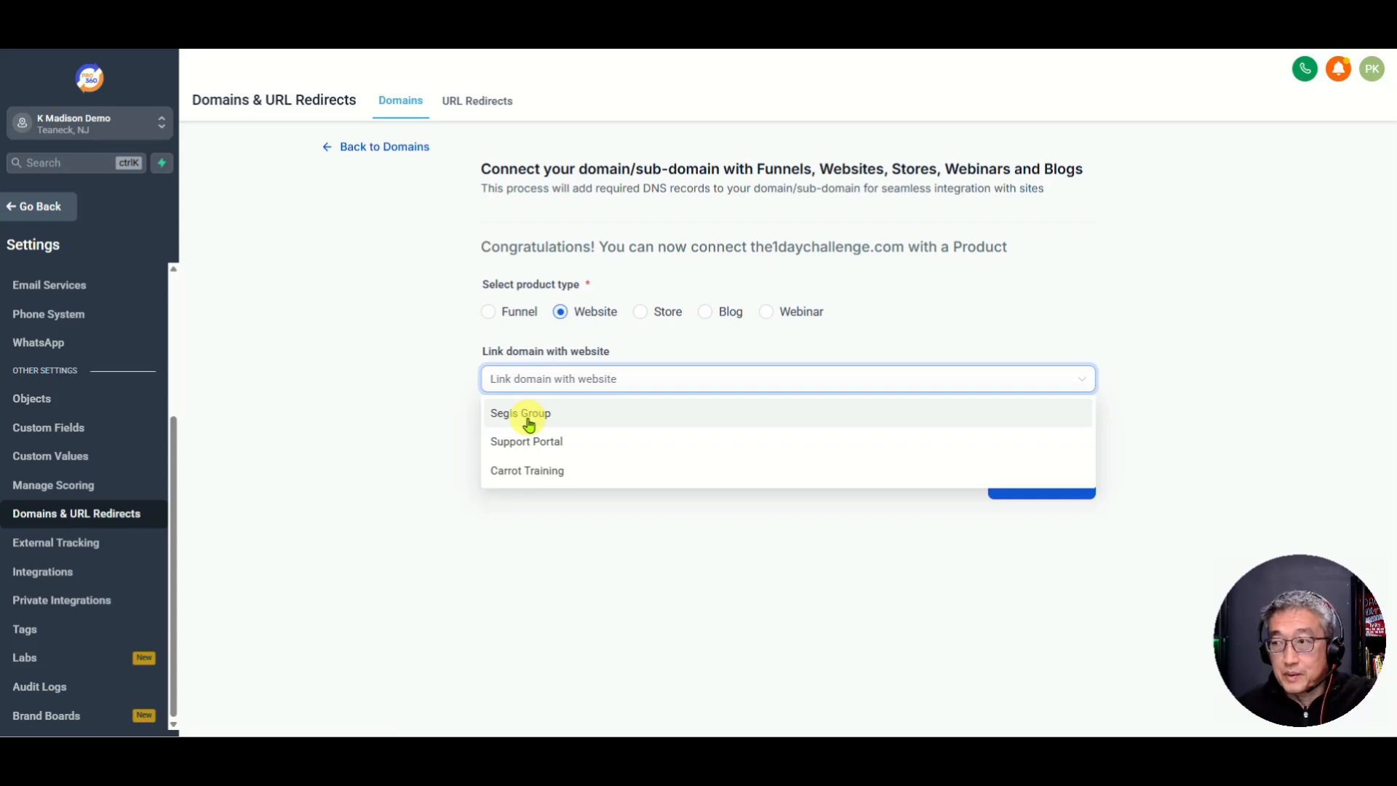
{"action": "left_click", "coordinate": [522, 415]}
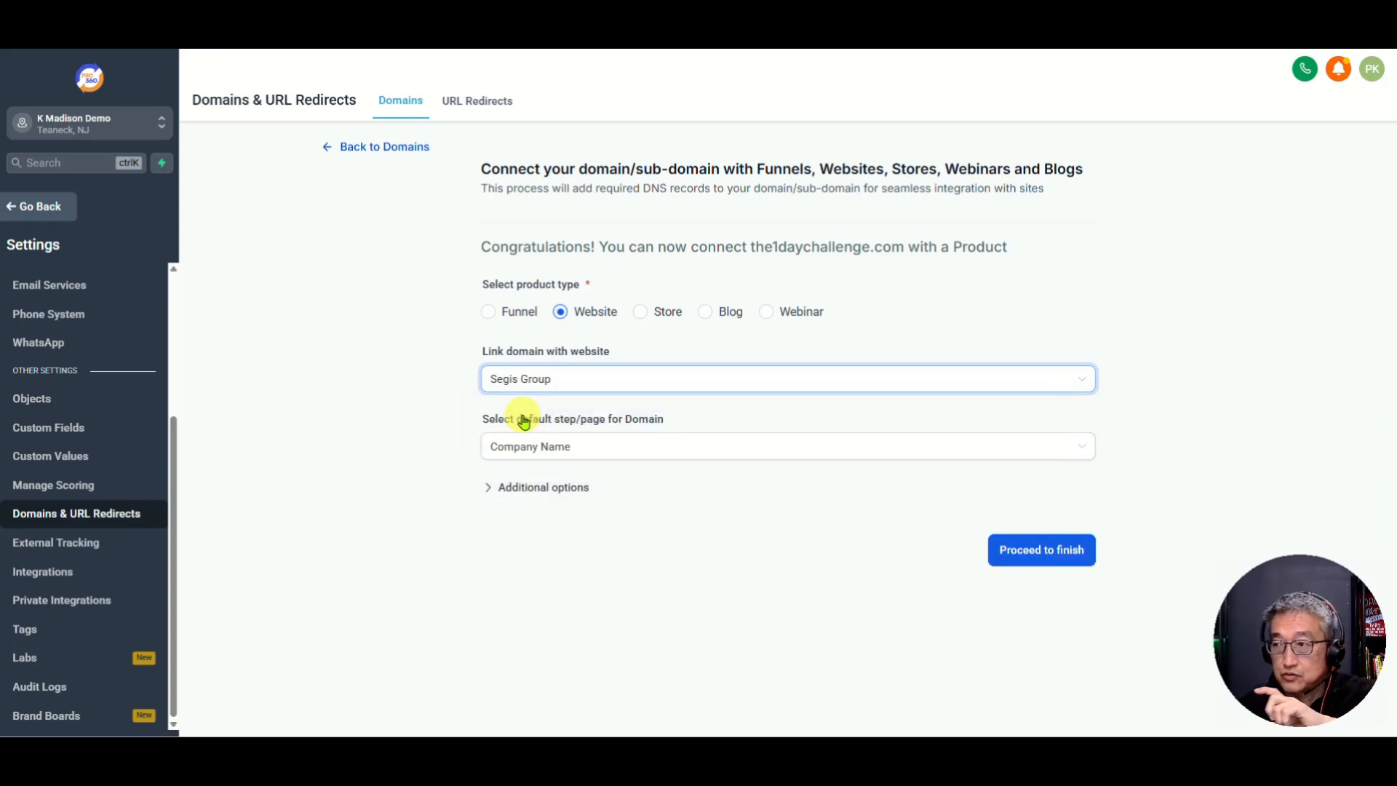
{"action": "left_click", "coordinate": [555, 453]}
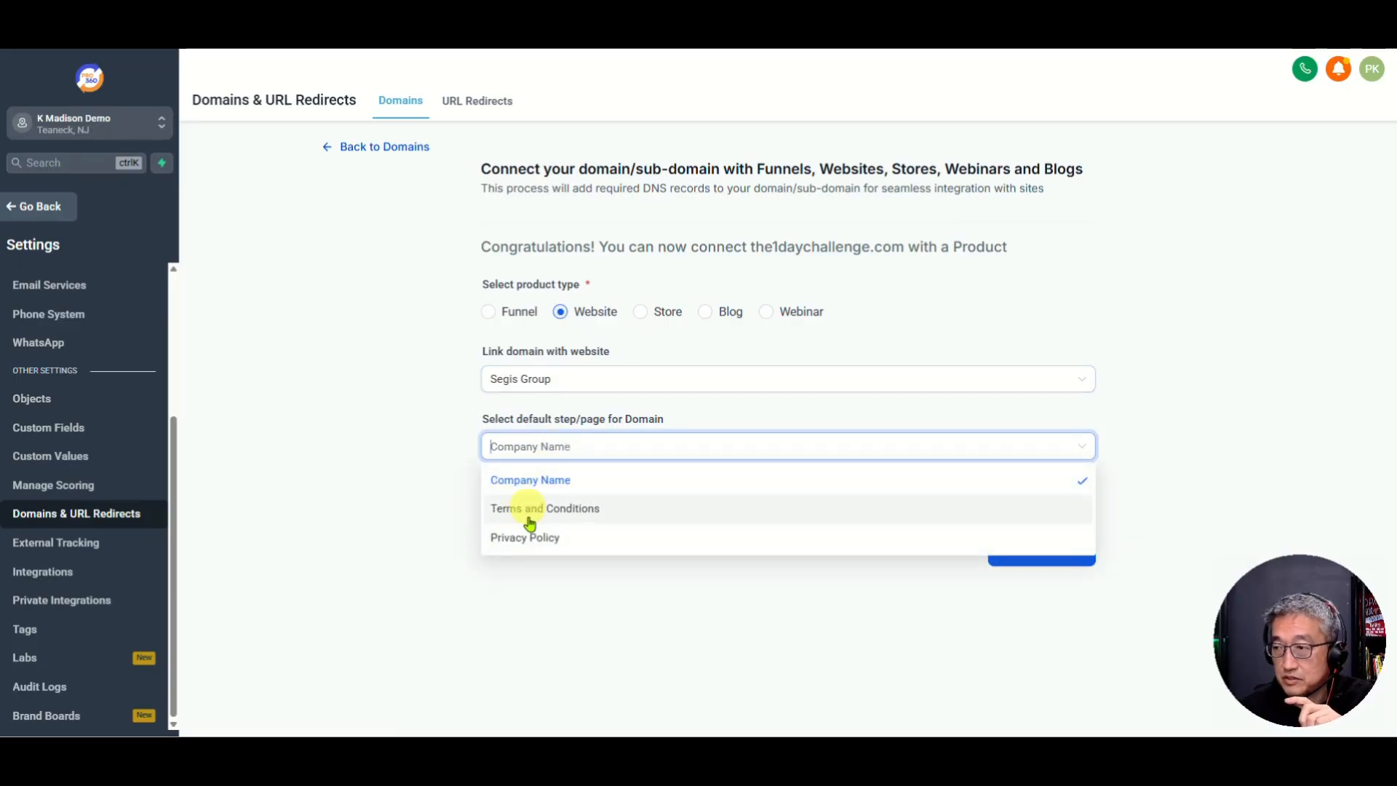
{"action": "left_click", "coordinate": [526, 479]}
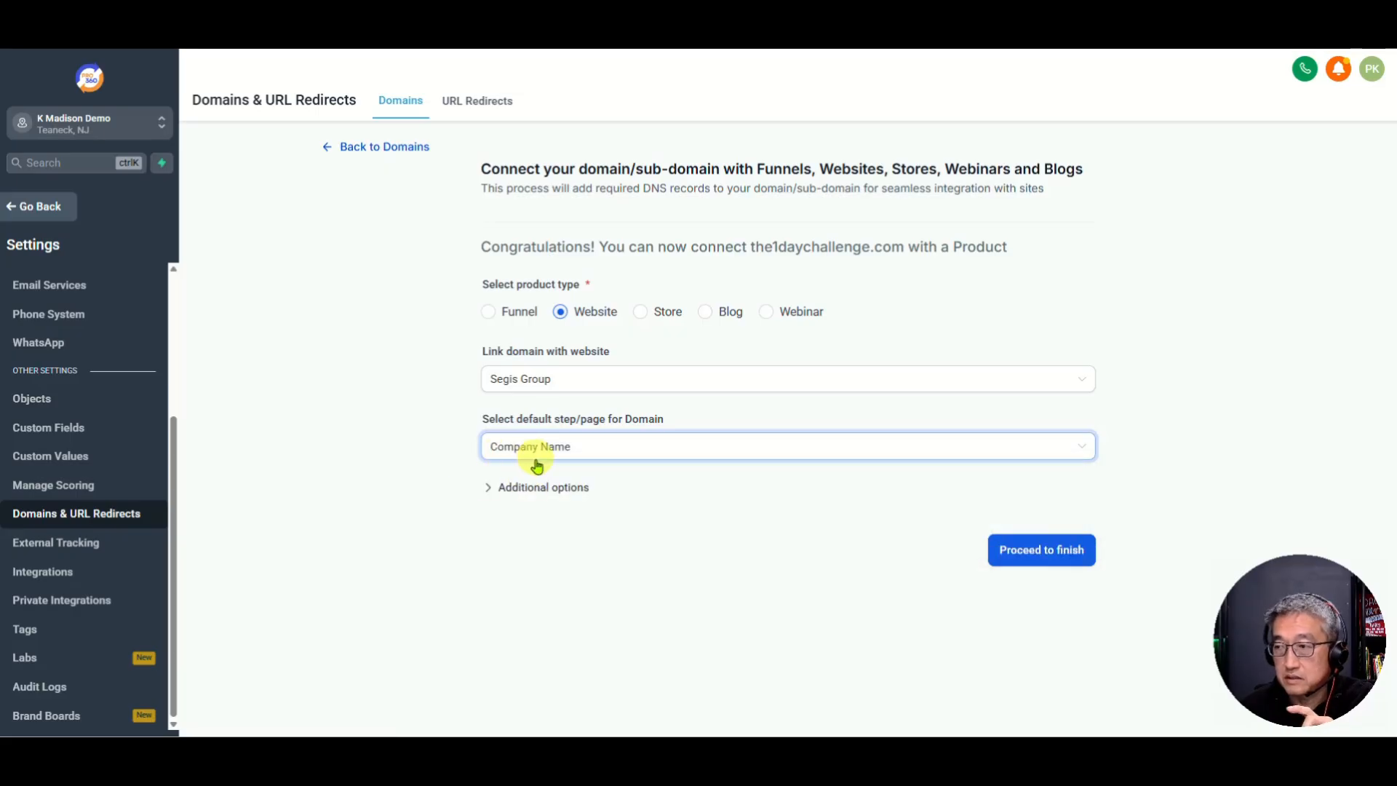
{"action": "left_click", "coordinate": [1051, 556]}
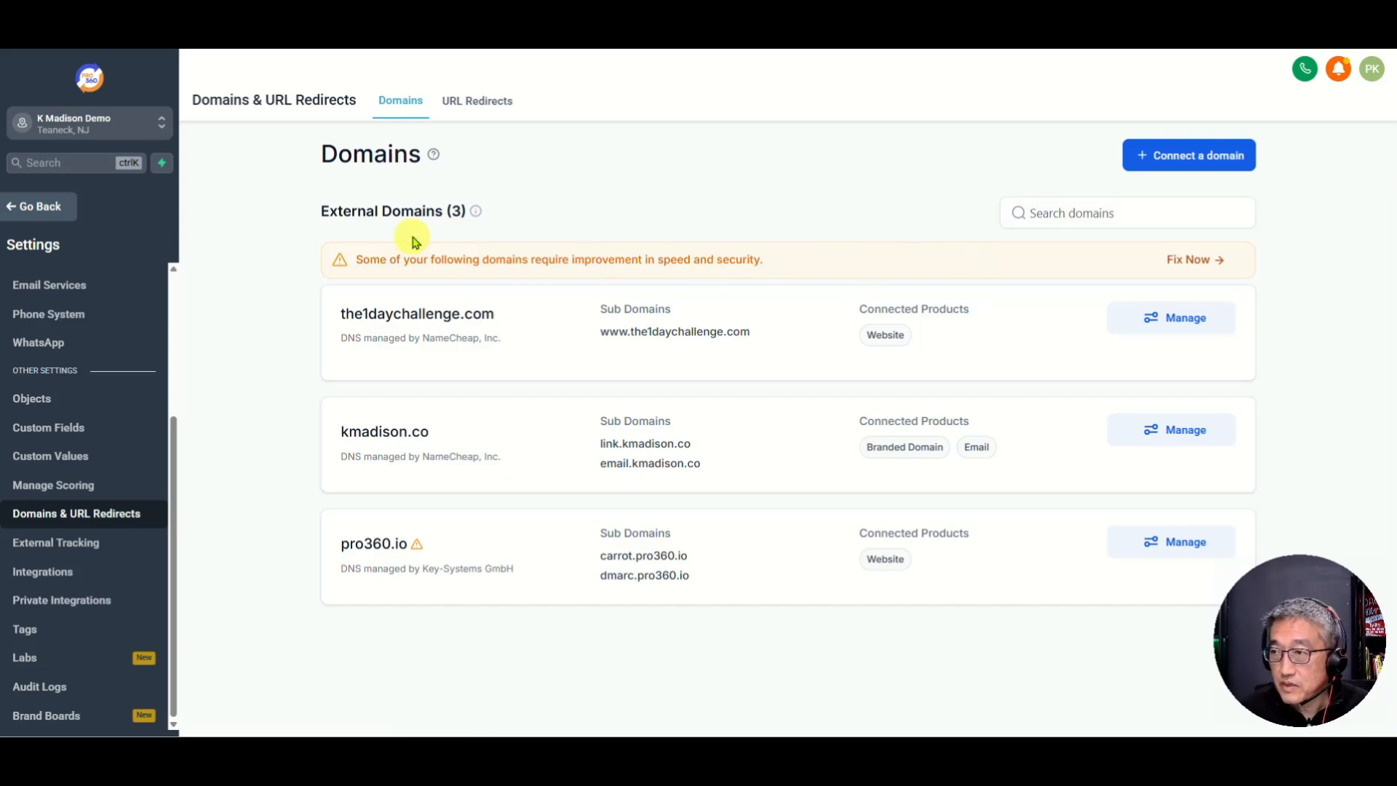
{"action": "left_click", "coordinate": [468, 102]}
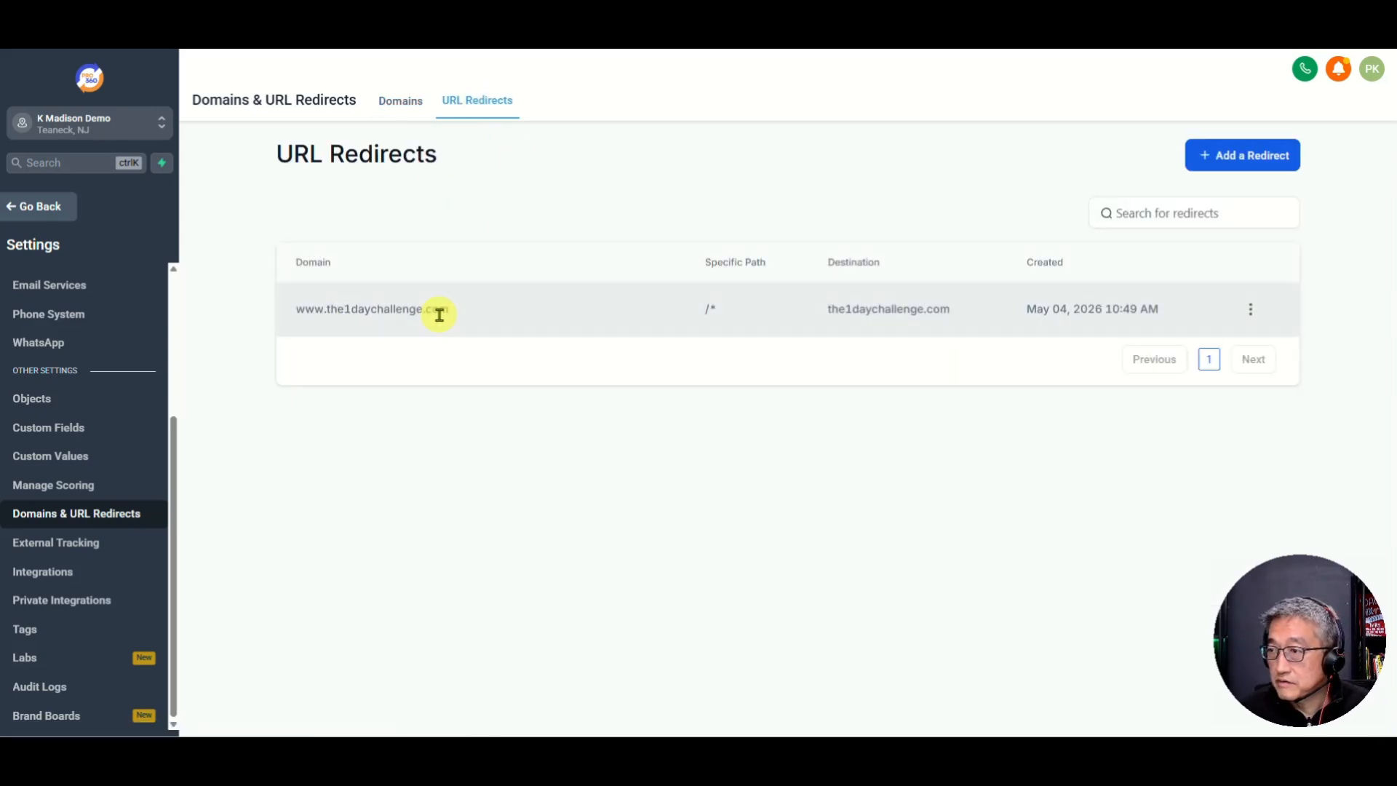
{"action": "left_click", "coordinate": [395, 102]}
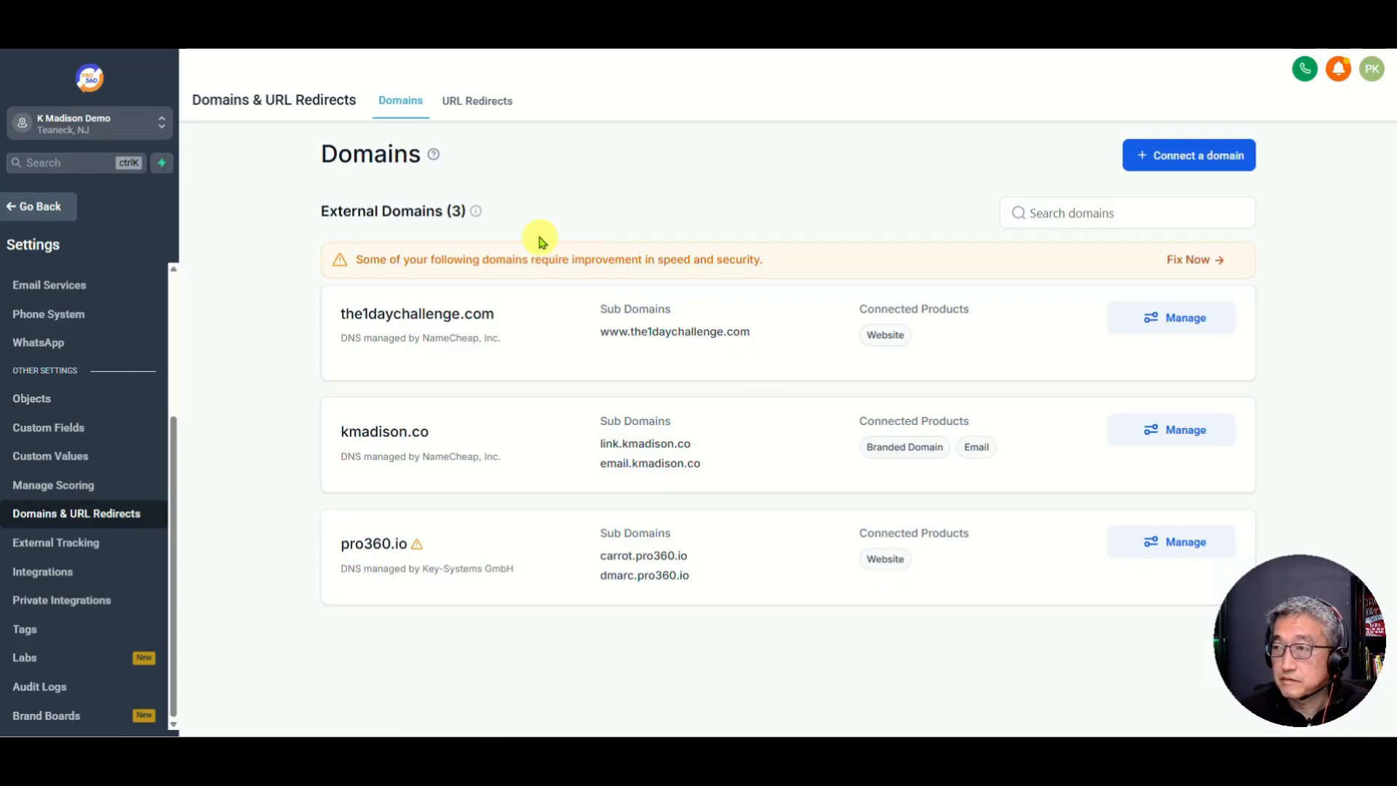
{"action": "left_click", "coordinate": [479, 102]}
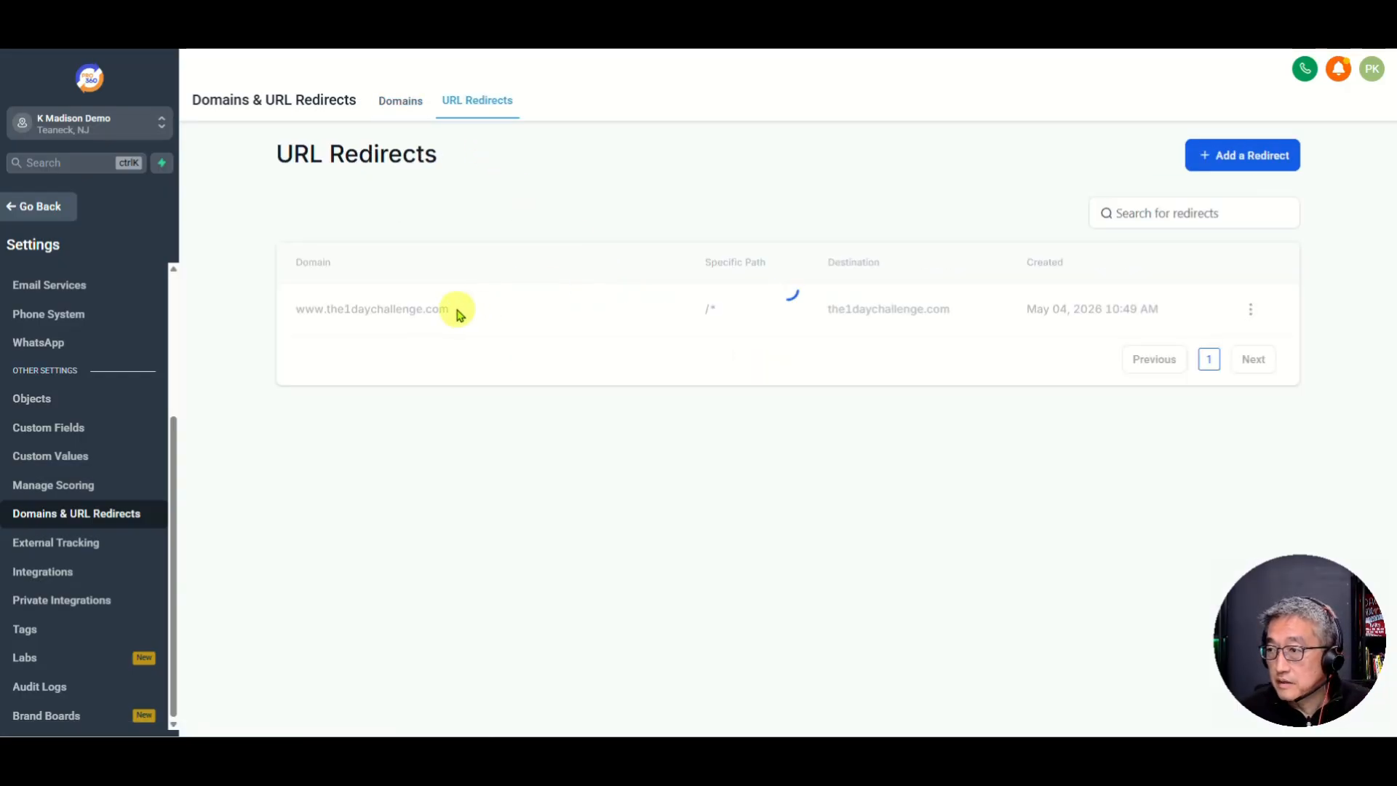
{"action": "left_click_drag", "start_coordinate": [448, 309], "coordinate": [323, 308]}
{"action": "key", "text": "ctrl+c"}
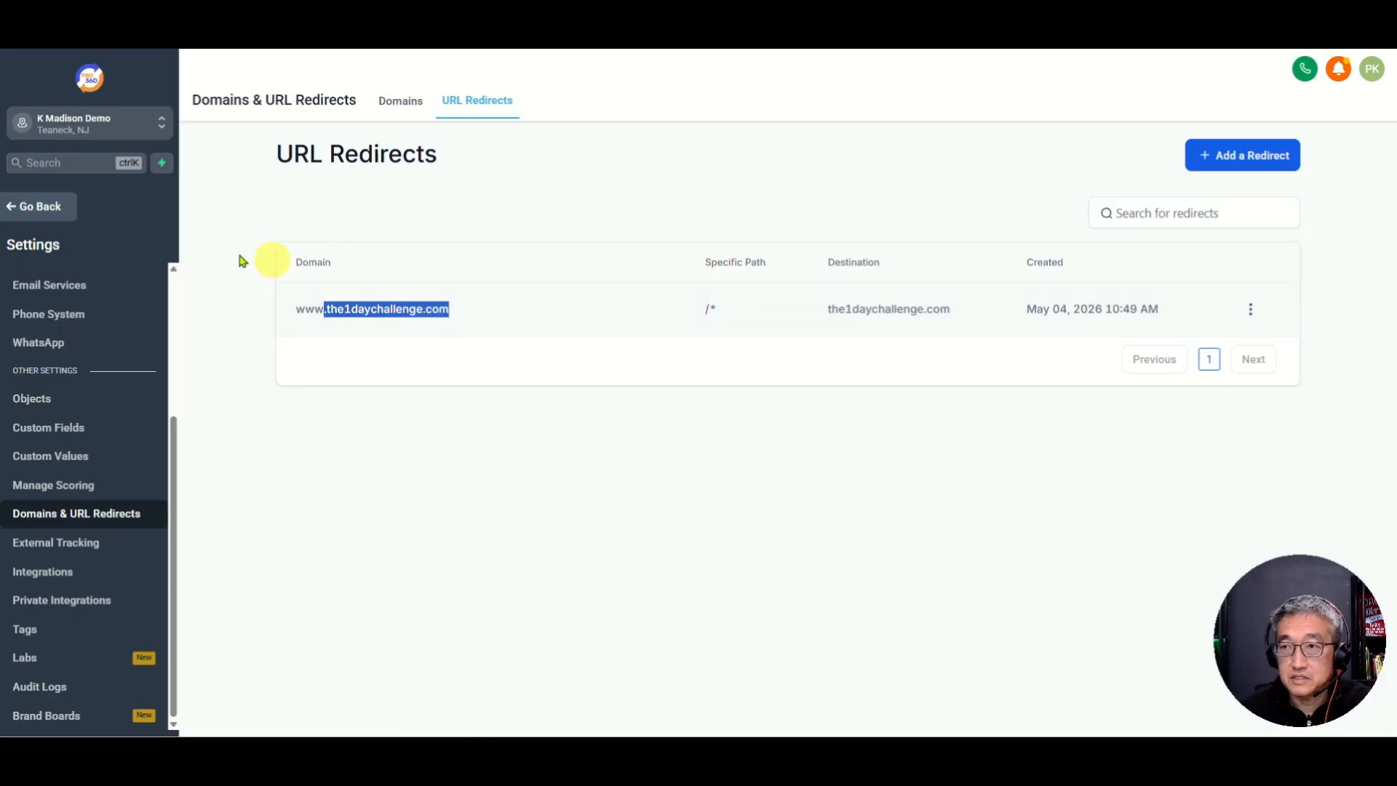
{"action": "left_click", "coordinate": [38, 208]}
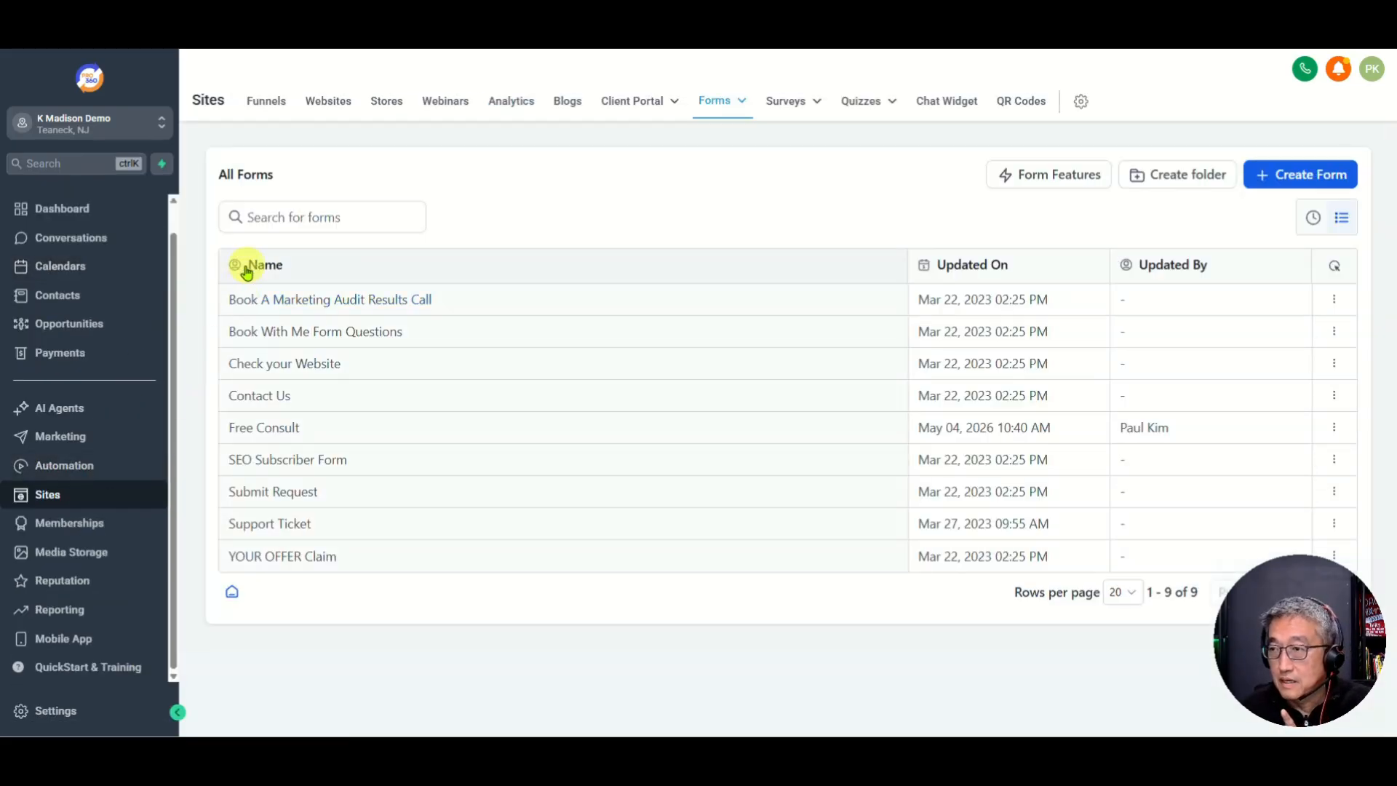
Step: Open the Segis Group website's Company Name page and scroll down to the footer Quick Links
{"action": "left_click", "coordinate": [328, 103]}
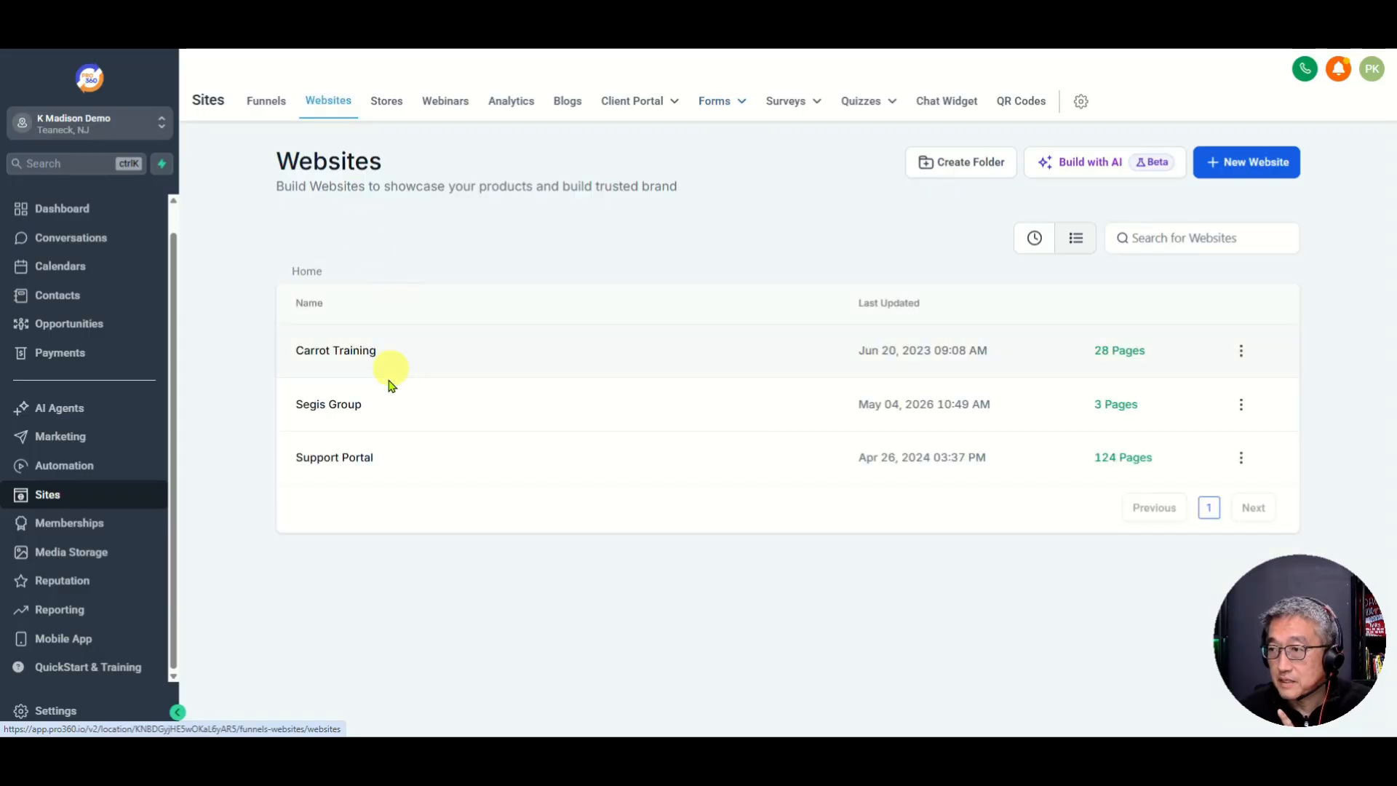
{"action": "left_click", "coordinate": [340, 405]}
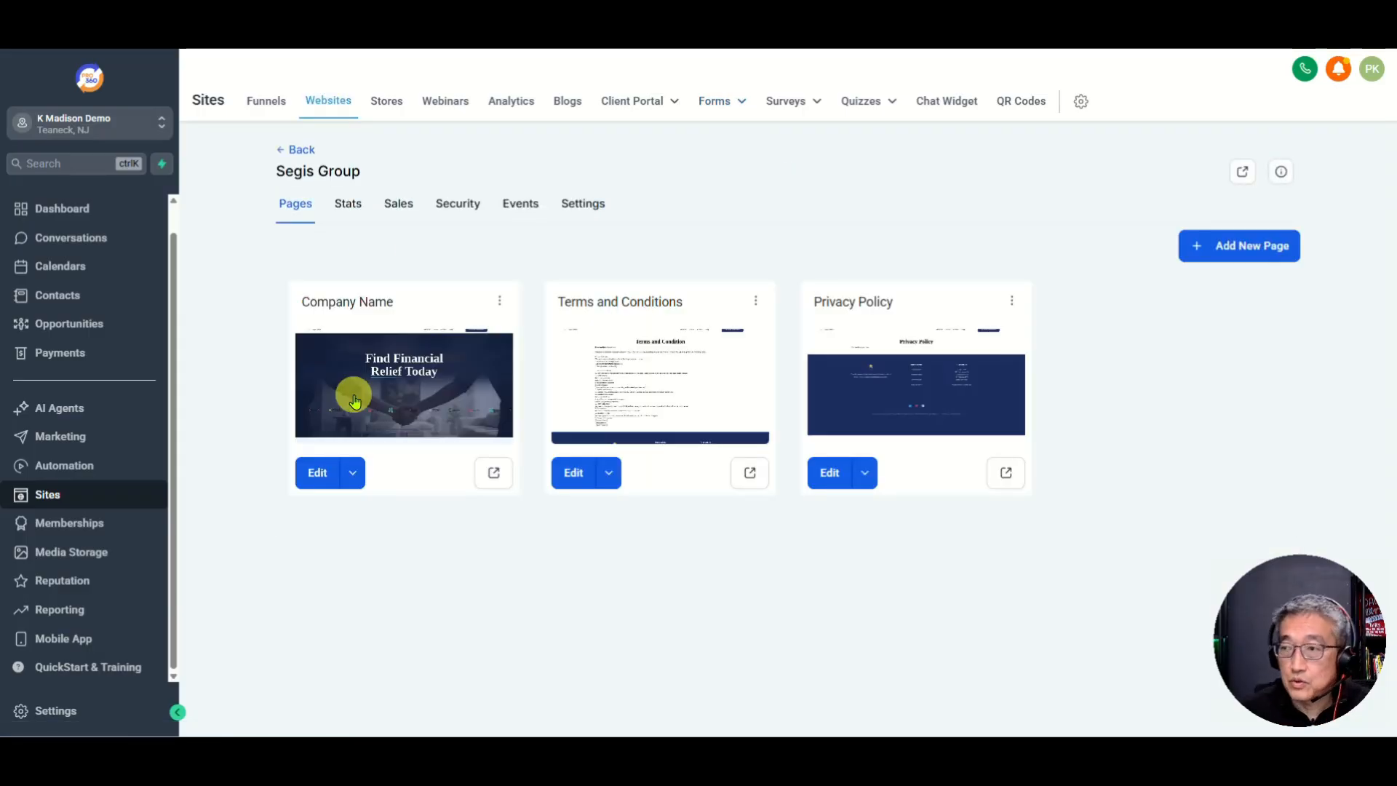
{"action": "left_click", "coordinate": [325, 480]}
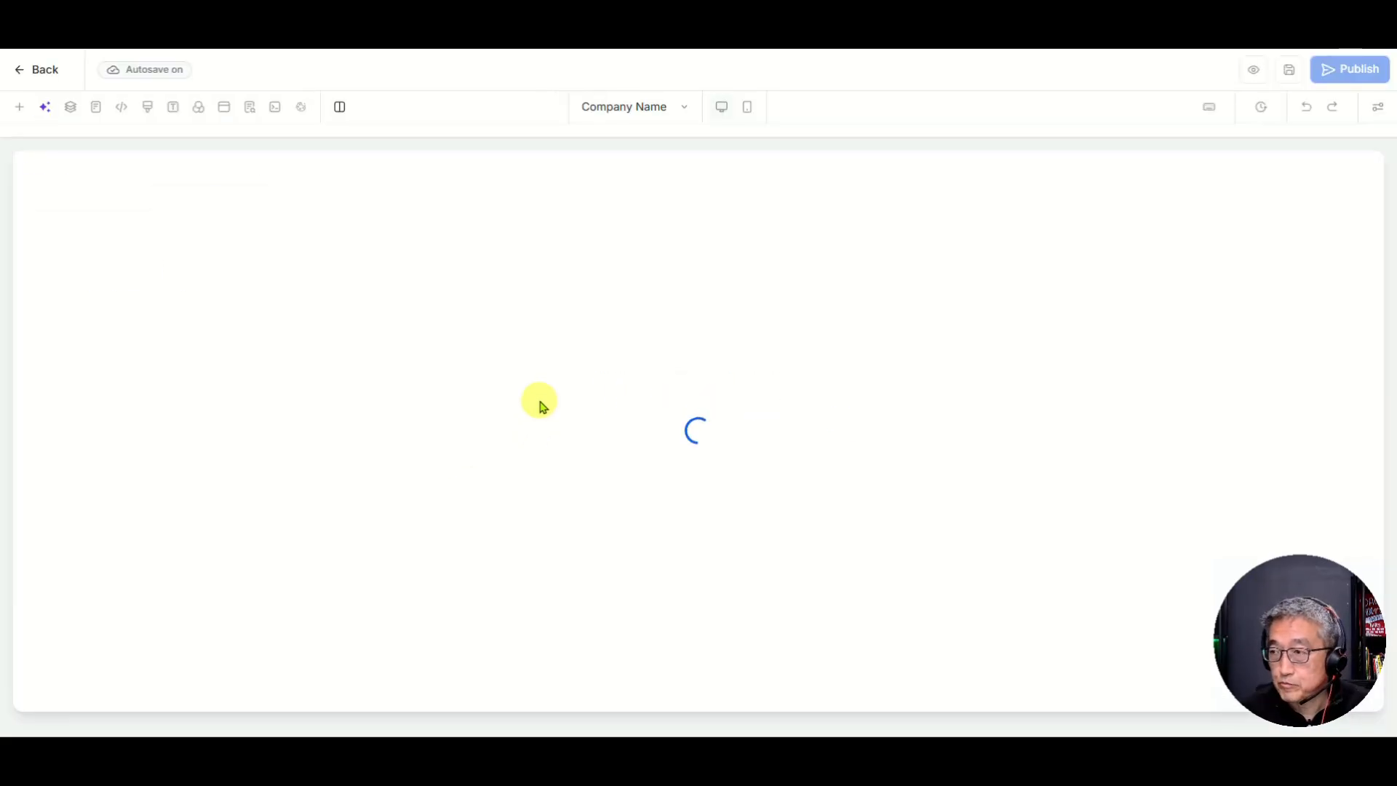
{"action": "scroll", "coordinate": [1026, 502], "scroll_direction": "down", "scroll_amount": 5}
{"action": "scroll", "coordinate": [1023, 497], "scroll_direction": "down", "scroll_amount": 20}
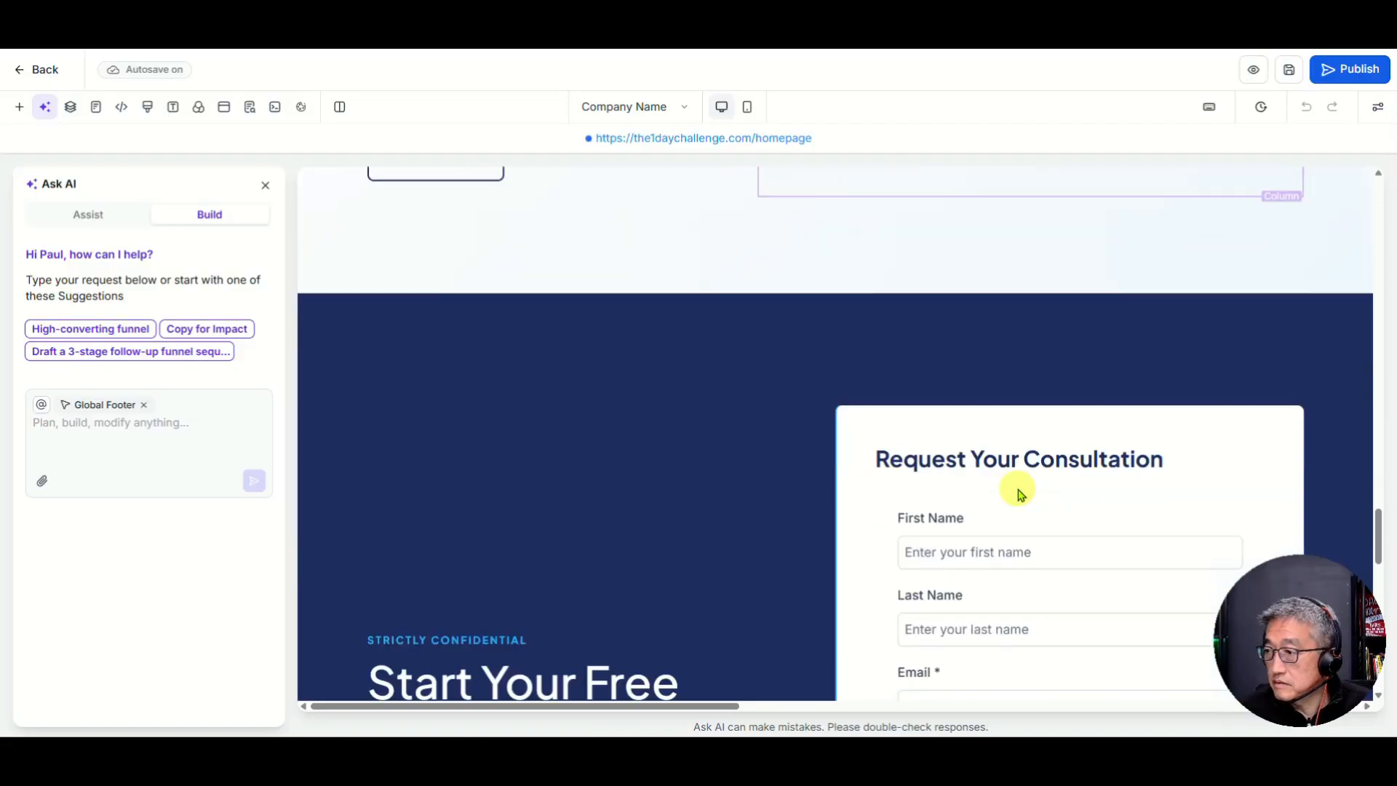
{"action": "scroll", "coordinate": [1021, 492], "scroll_direction": "down", "scroll_amount": 10}
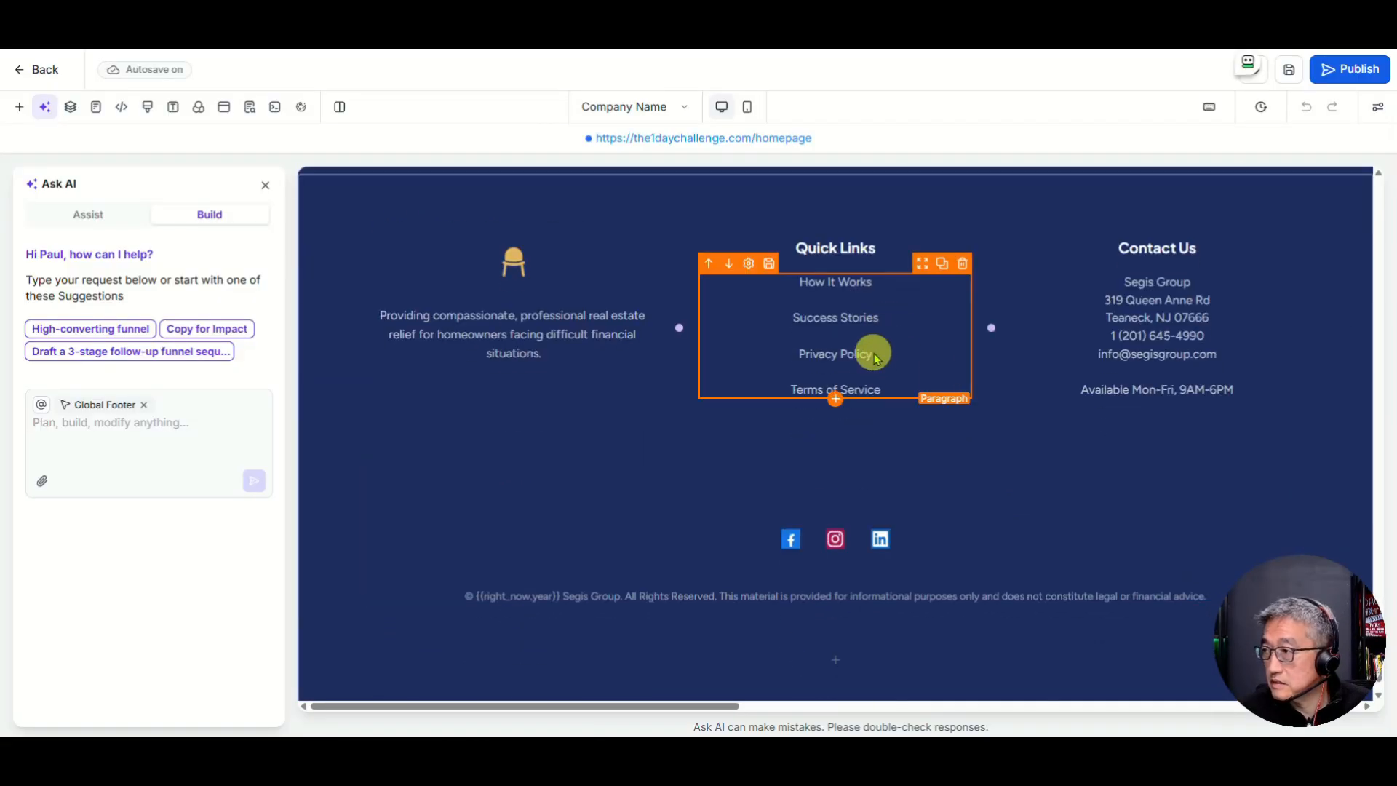
{"action": "left_click", "coordinate": [876, 356]}
{"action": "left_click_drag", "start_coordinate": [671, 353], "coordinate": [750, 355]}
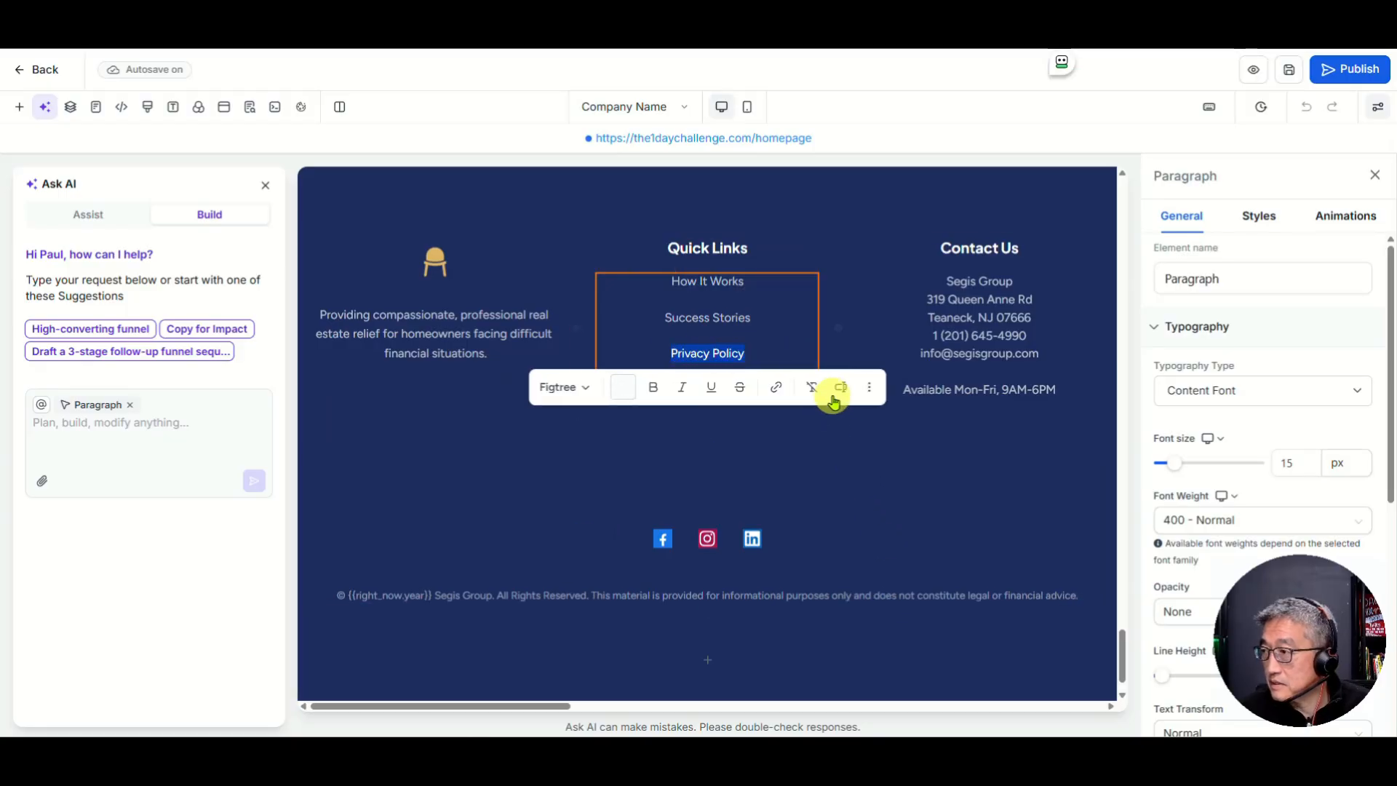
{"action": "left_click", "coordinate": [776, 392]}
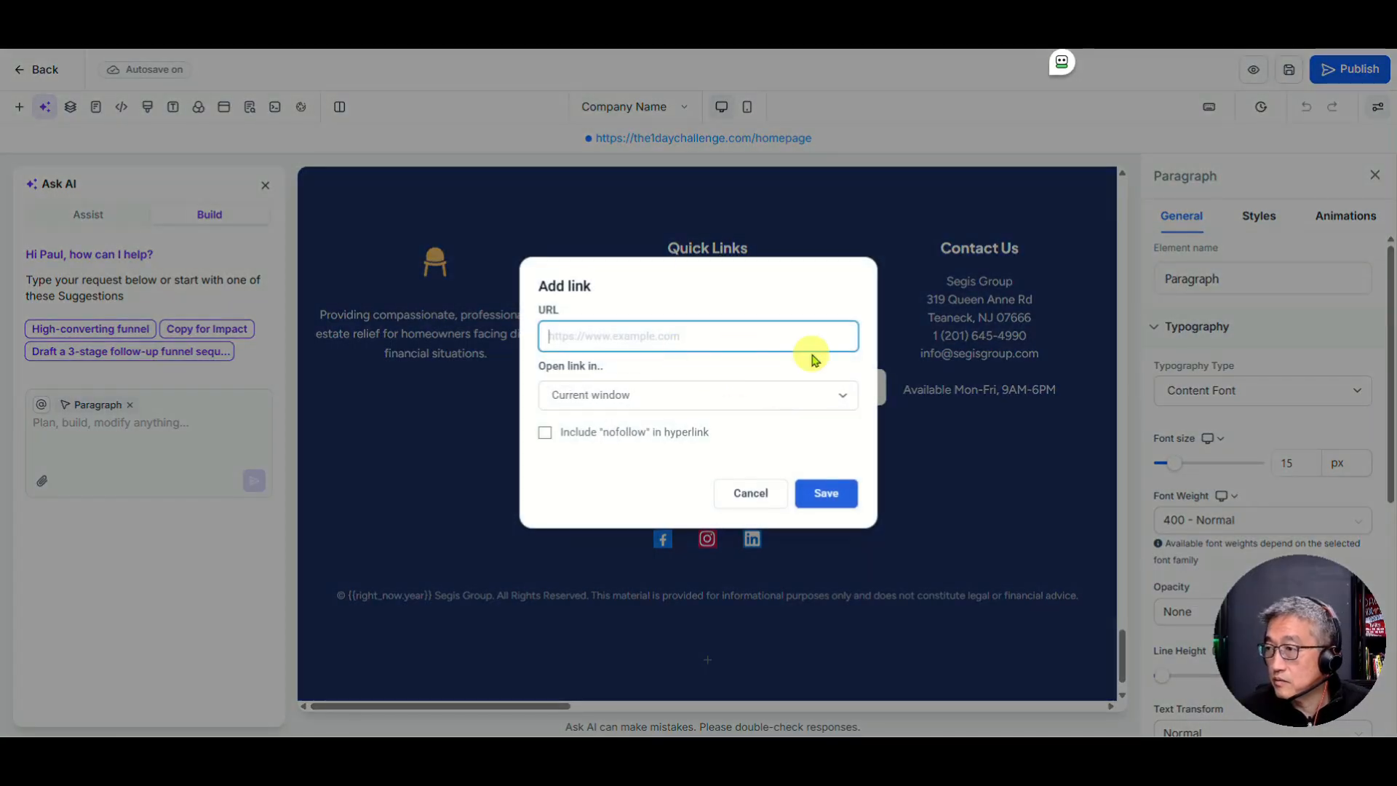
{"action": "key", "text": "ctrl+v"}
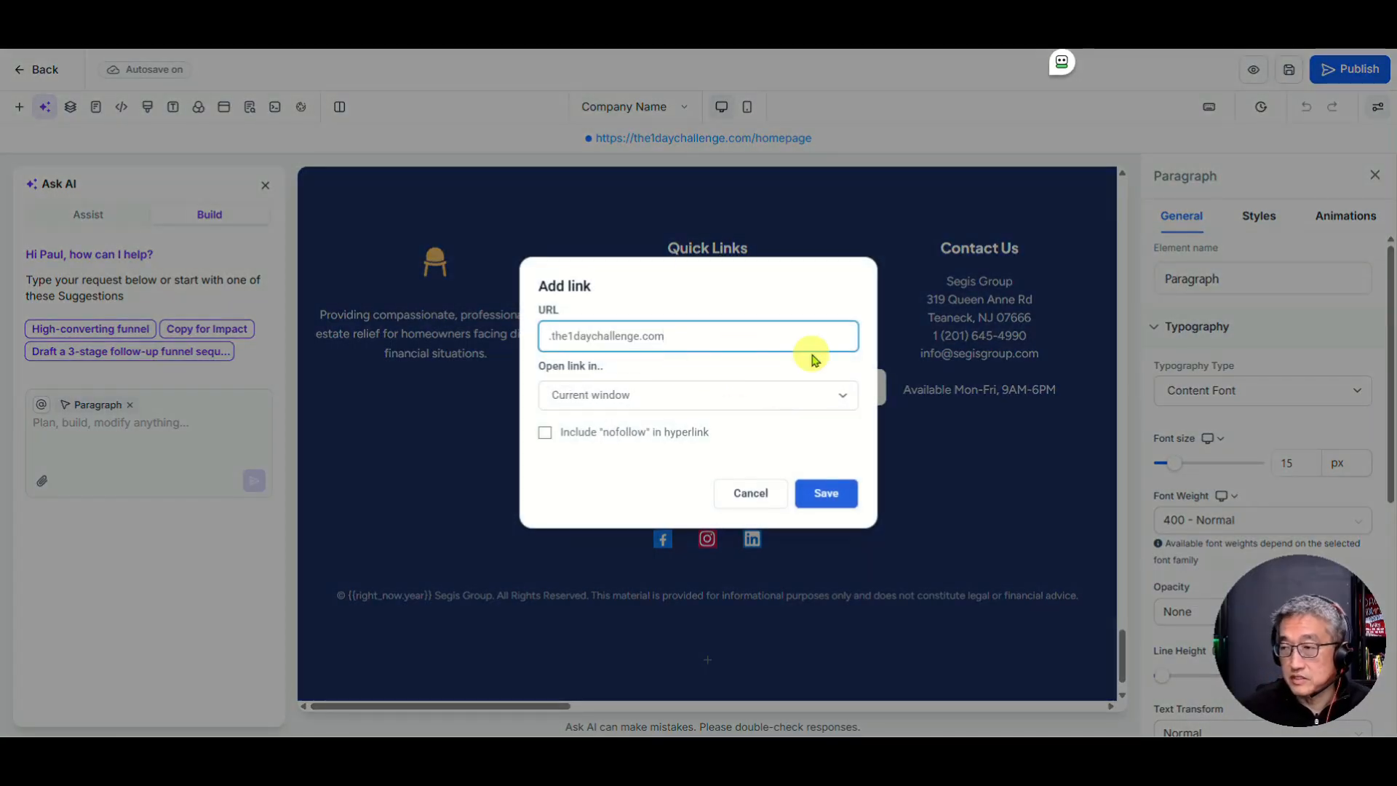
{"action": "key", "text": "Home"}
{"action": "key", "text": "Delete"}
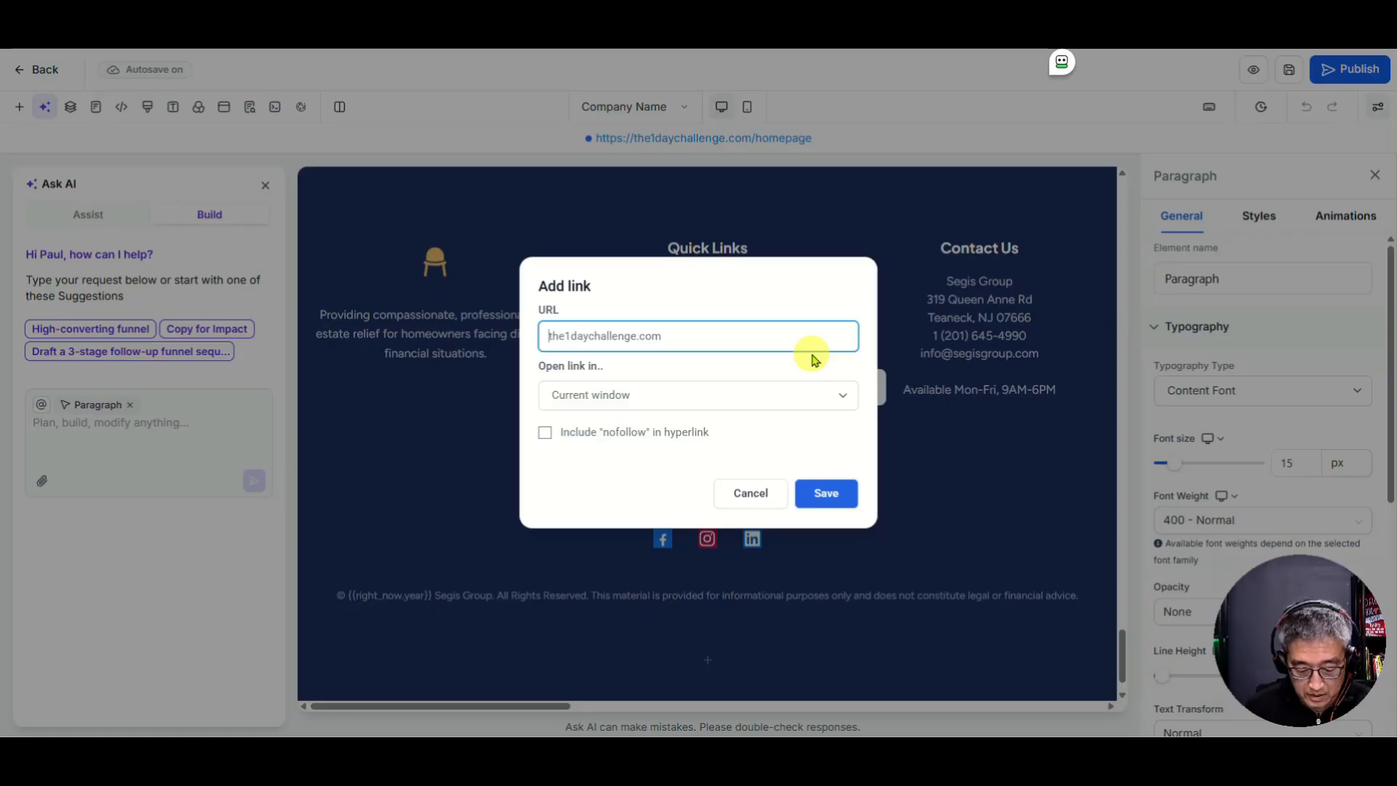
{"action": "type", "text": "https:/"}
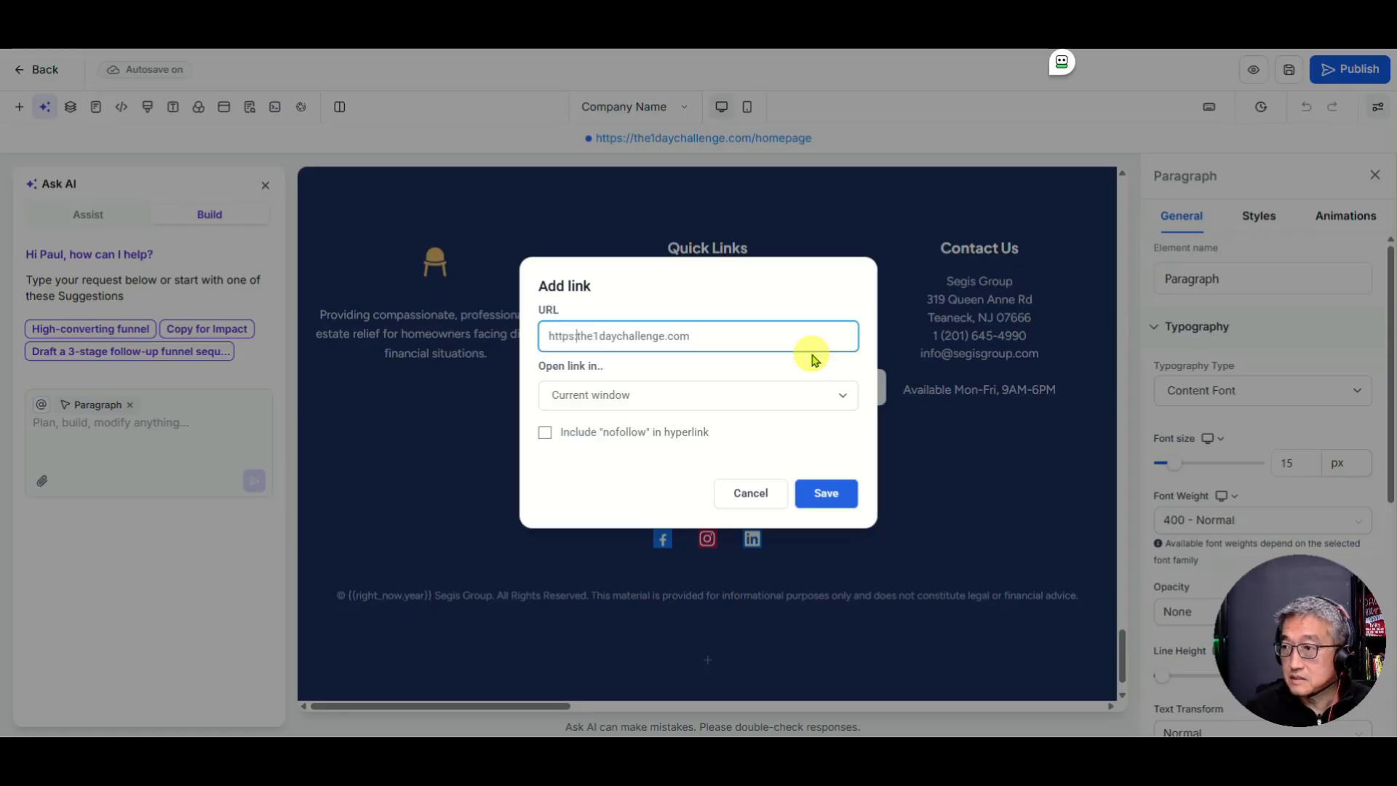
{"action": "type", "text": "/"}
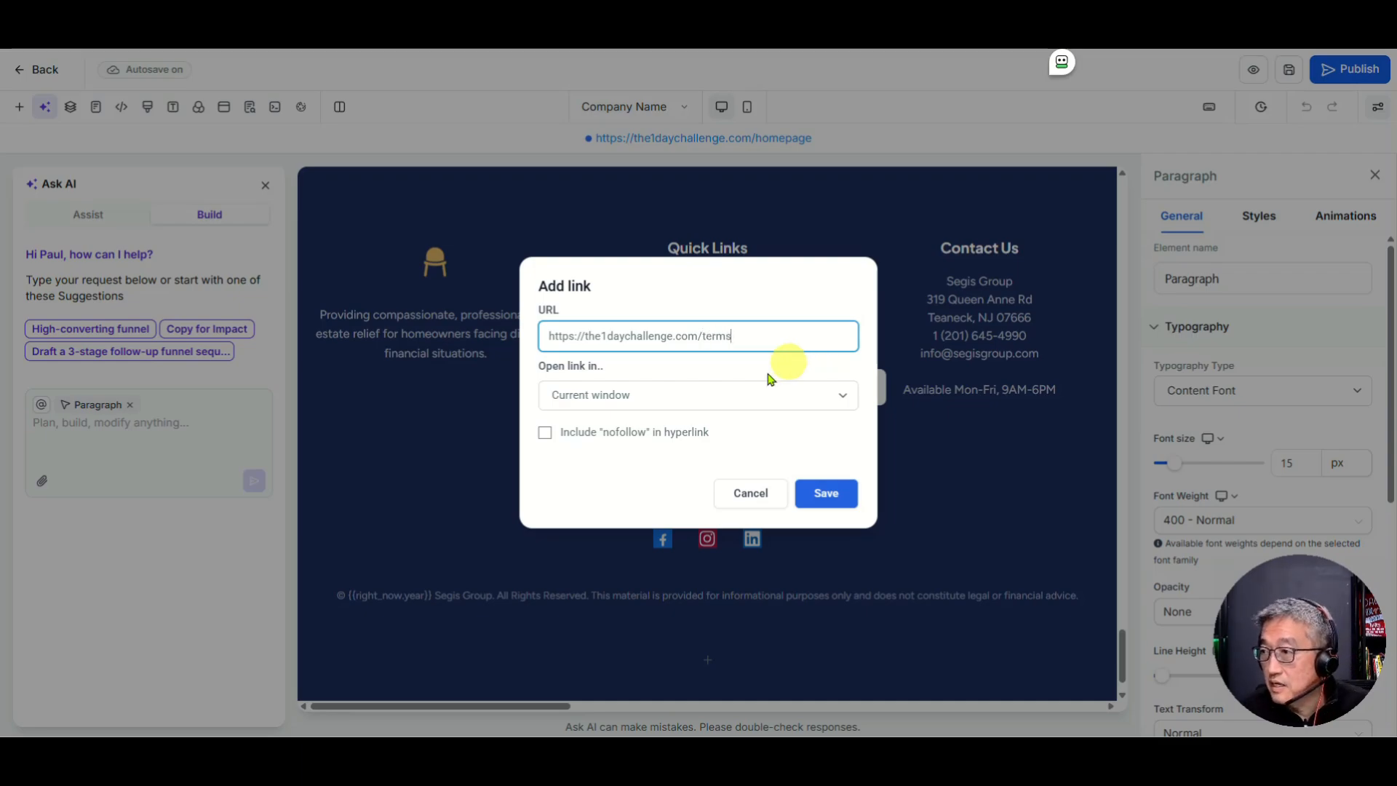
Step: Make the link open in a new window, save it, and sync the global footer
{"action": "left_click", "coordinate": [630, 399]}
{"action": "left_click", "coordinate": [611, 440]}
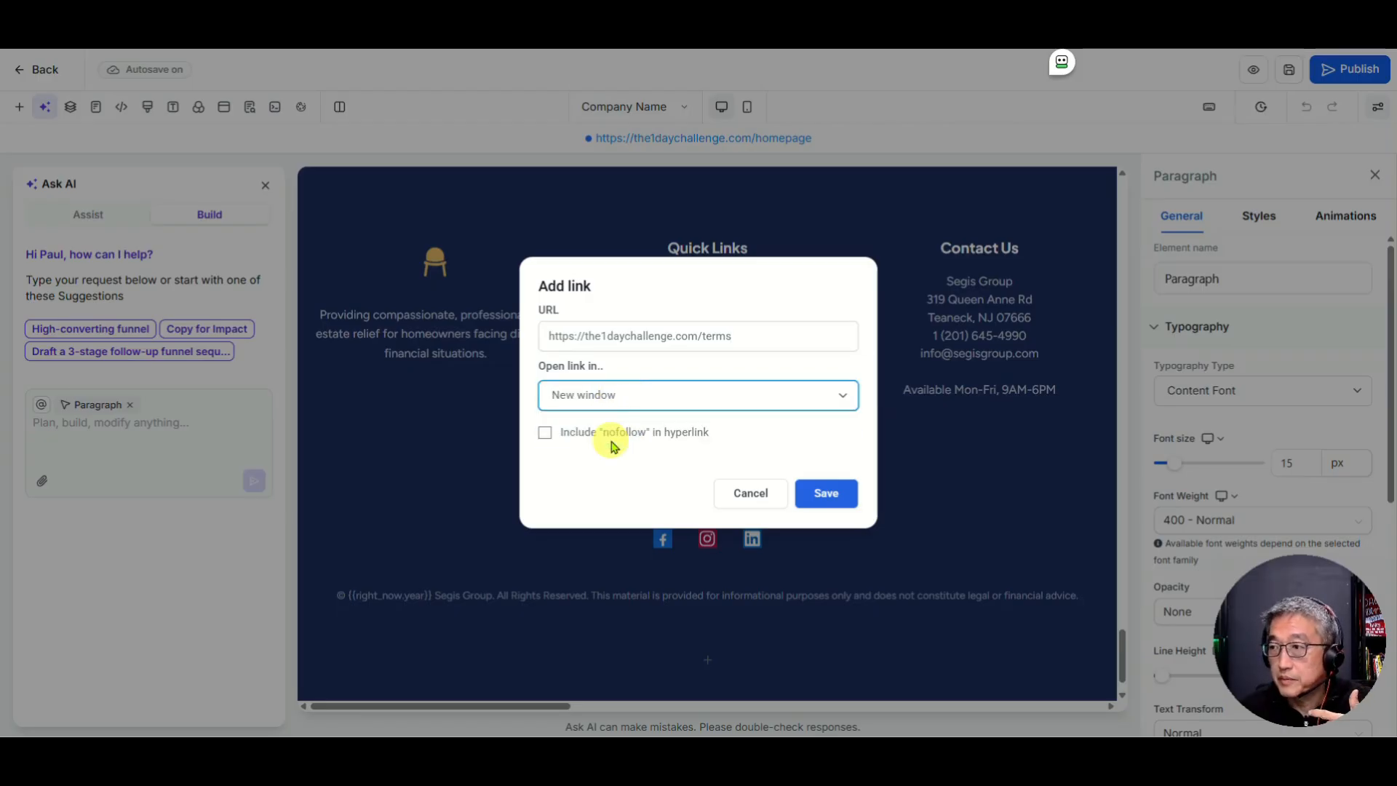
{"action": "left_click", "coordinate": [826, 494]}
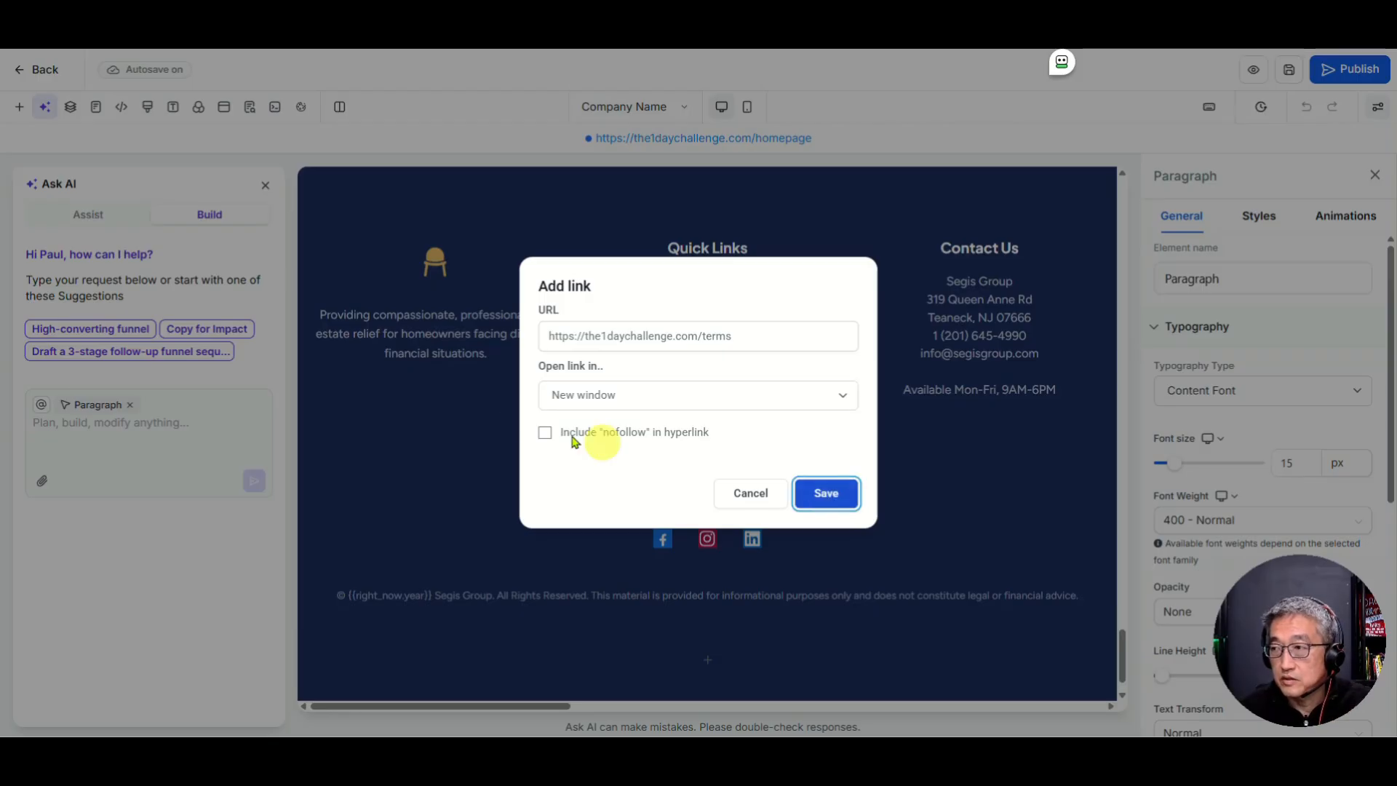
{"action": "left_click", "coordinate": [645, 399]}
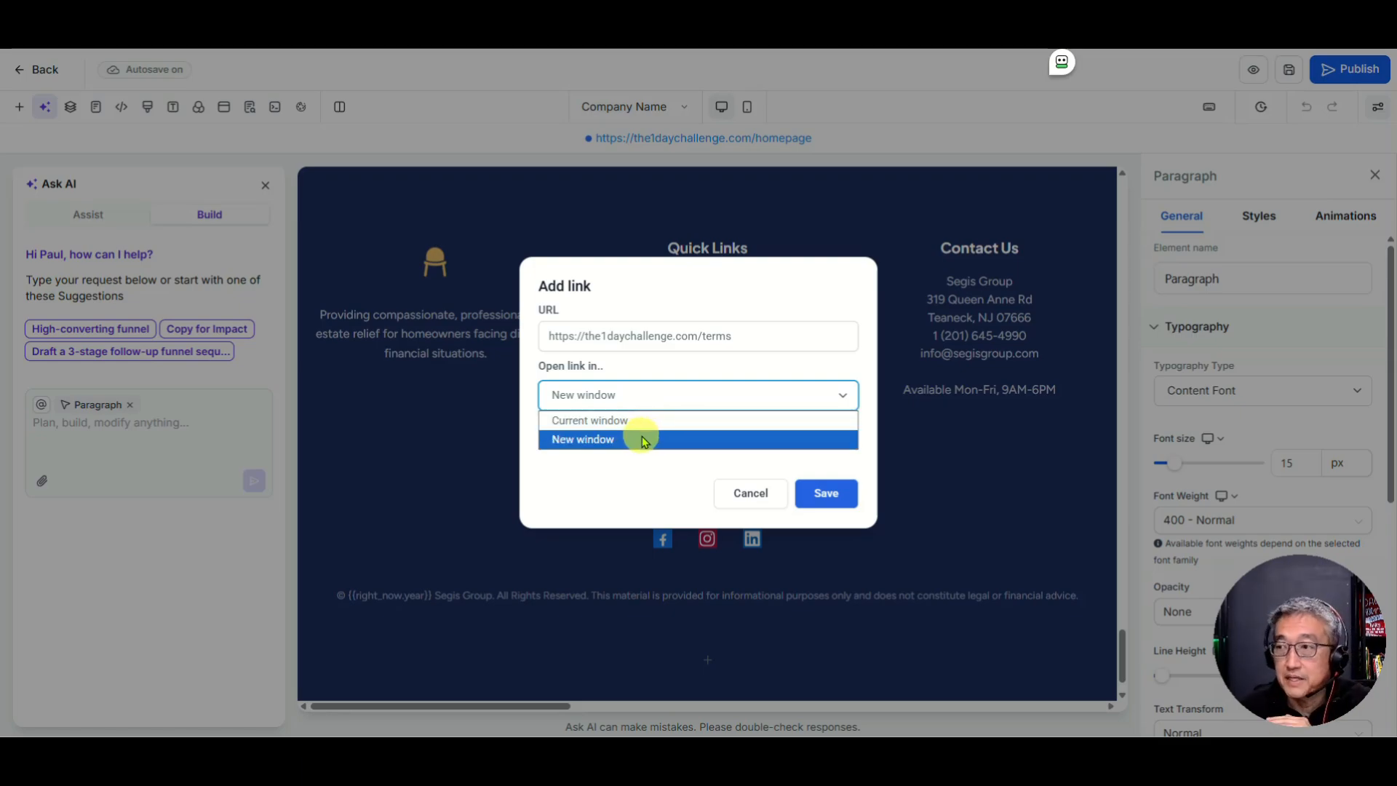
{"action": "left_click", "coordinate": [630, 439]}
{"action": "left_click", "coordinate": [822, 496]}
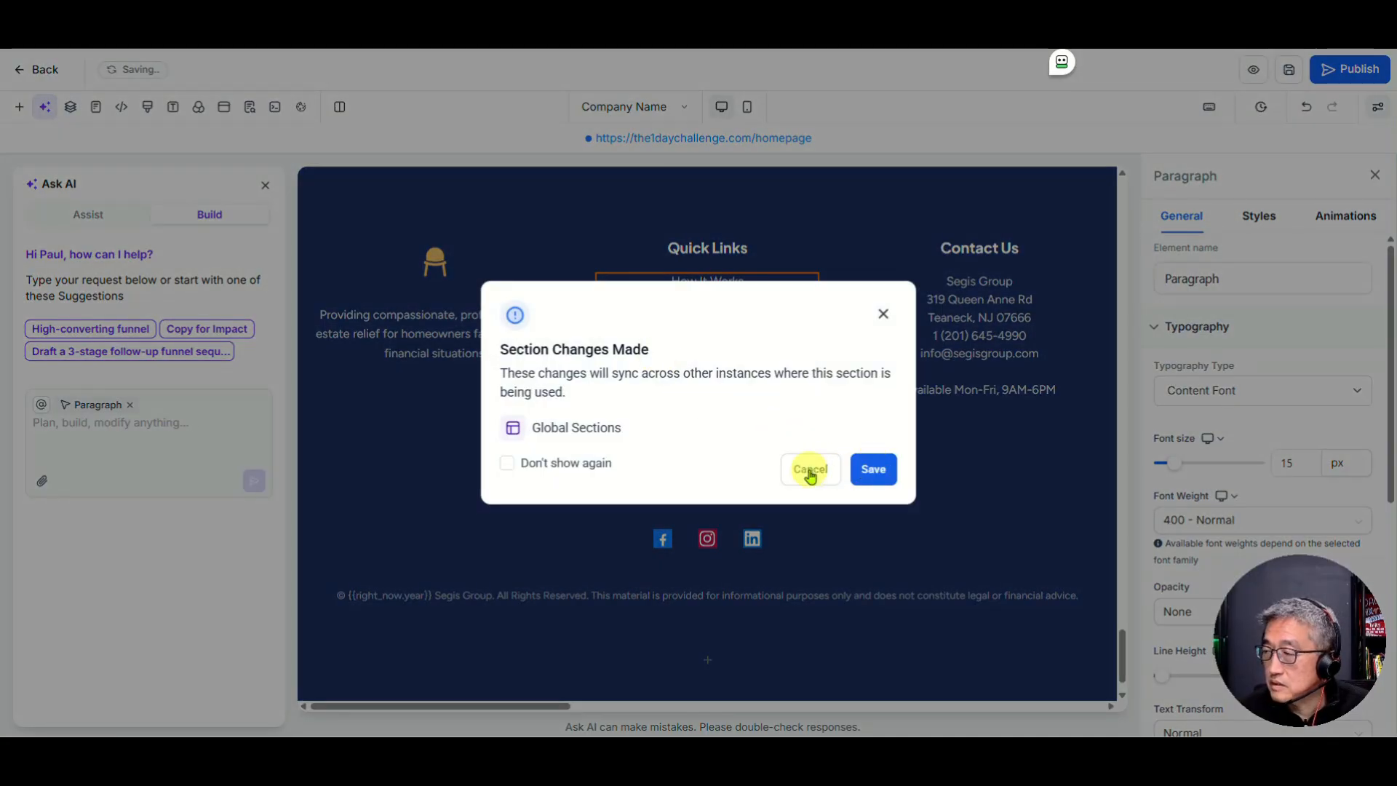
{"action": "left_click", "coordinate": [873, 470]}
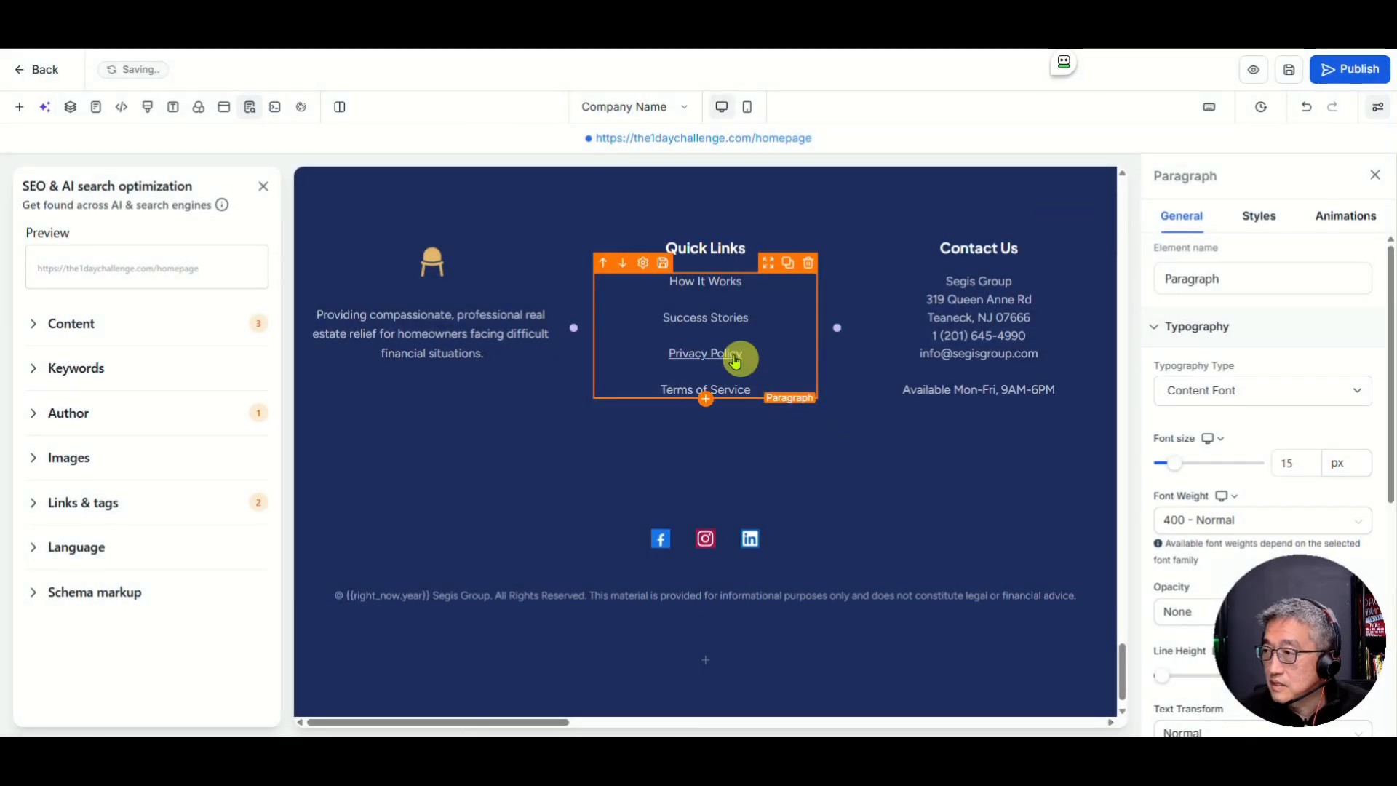
Step: Change the Privacy Policy link's ending from /terms to /privacy and save it
{"action": "left_click_drag", "start_coordinate": [662, 354], "coordinate": [701, 355]}
{"action": "left_click", "coordinate": [668, 354]}
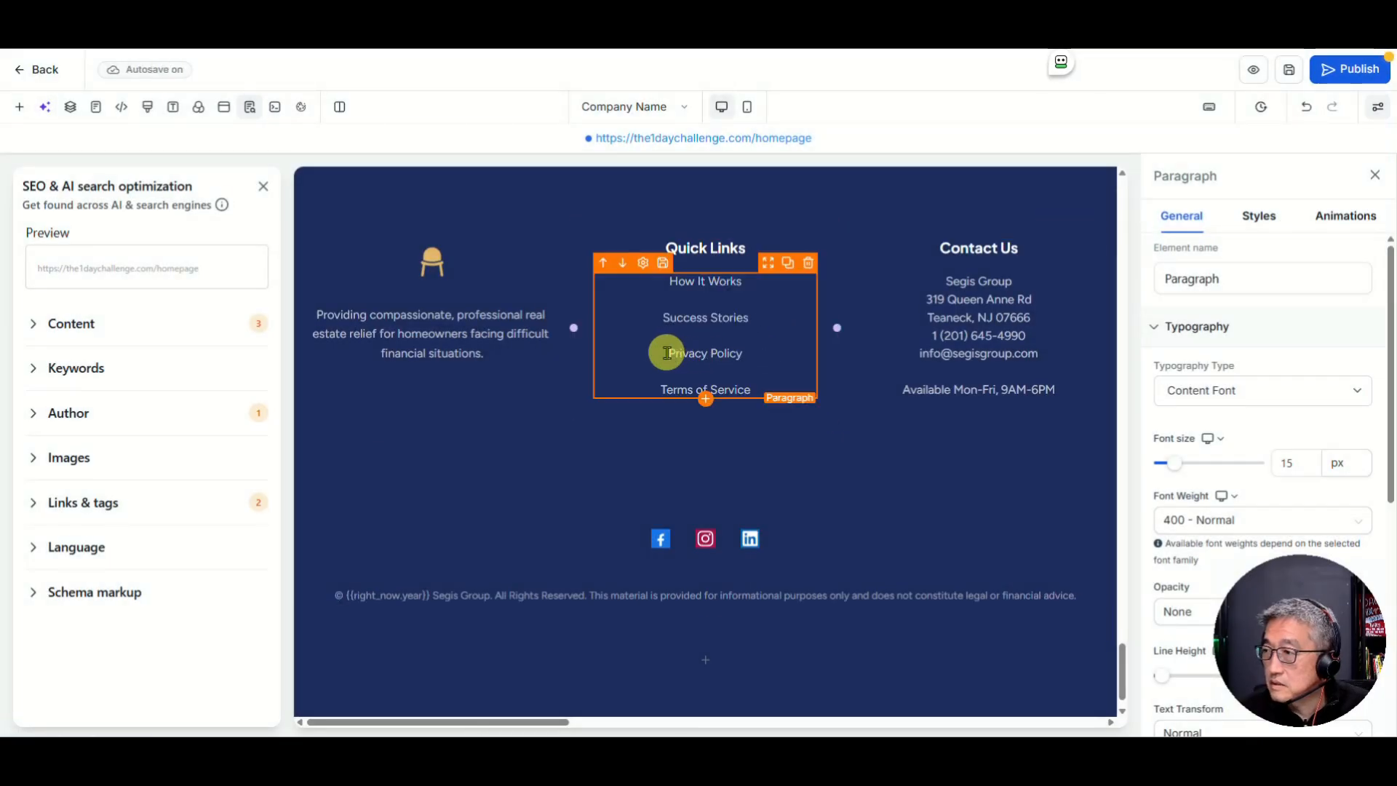
{"action": "left_click", "coordinate": [746, 351], "text": "shift"}
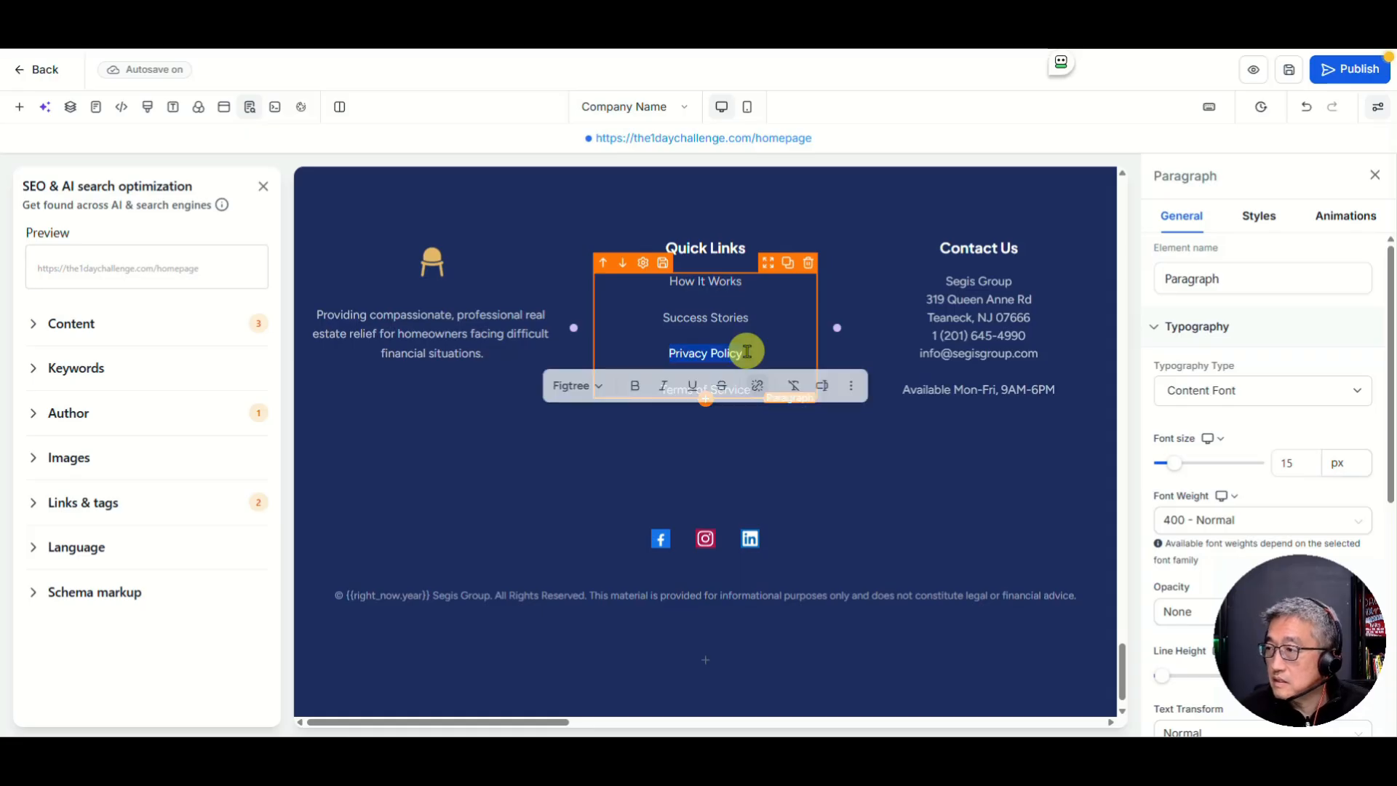
{"action": "left_click", "coordinate": [758, 386]}
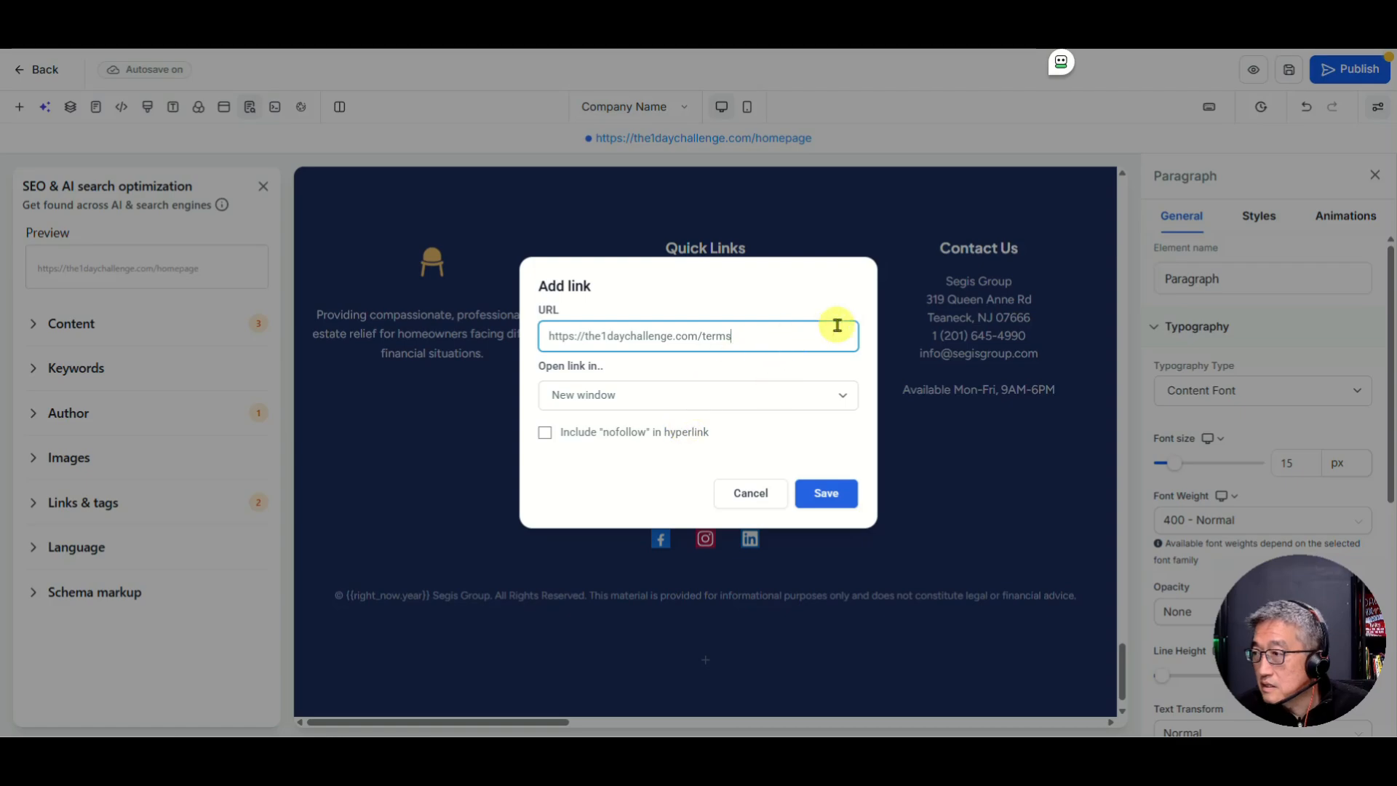
{"action": "key", "text": "BackSpace"}
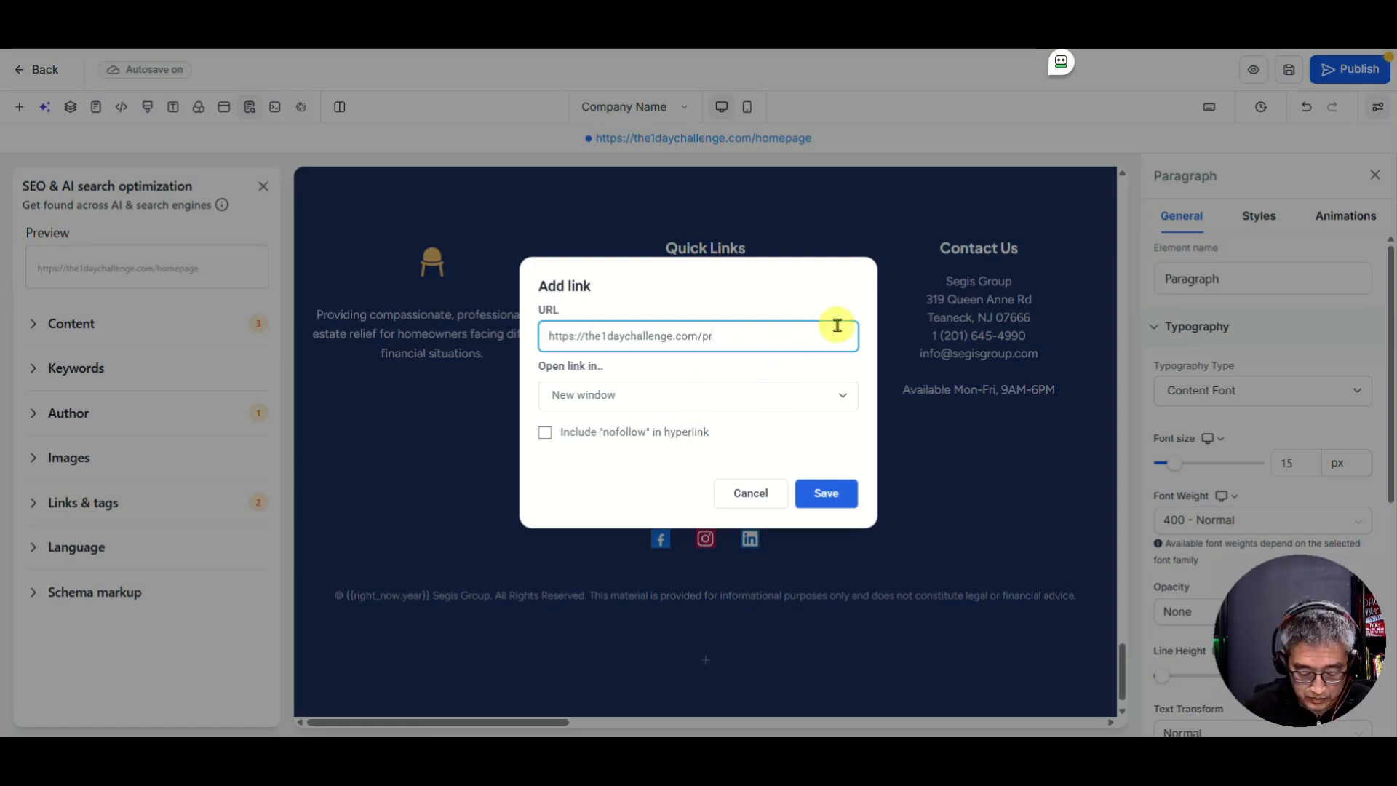
{"action": "type", "text": "pria"}
{"action": "key", "text": "BackSpace"}
{"action": "type", "text": "vacy"}
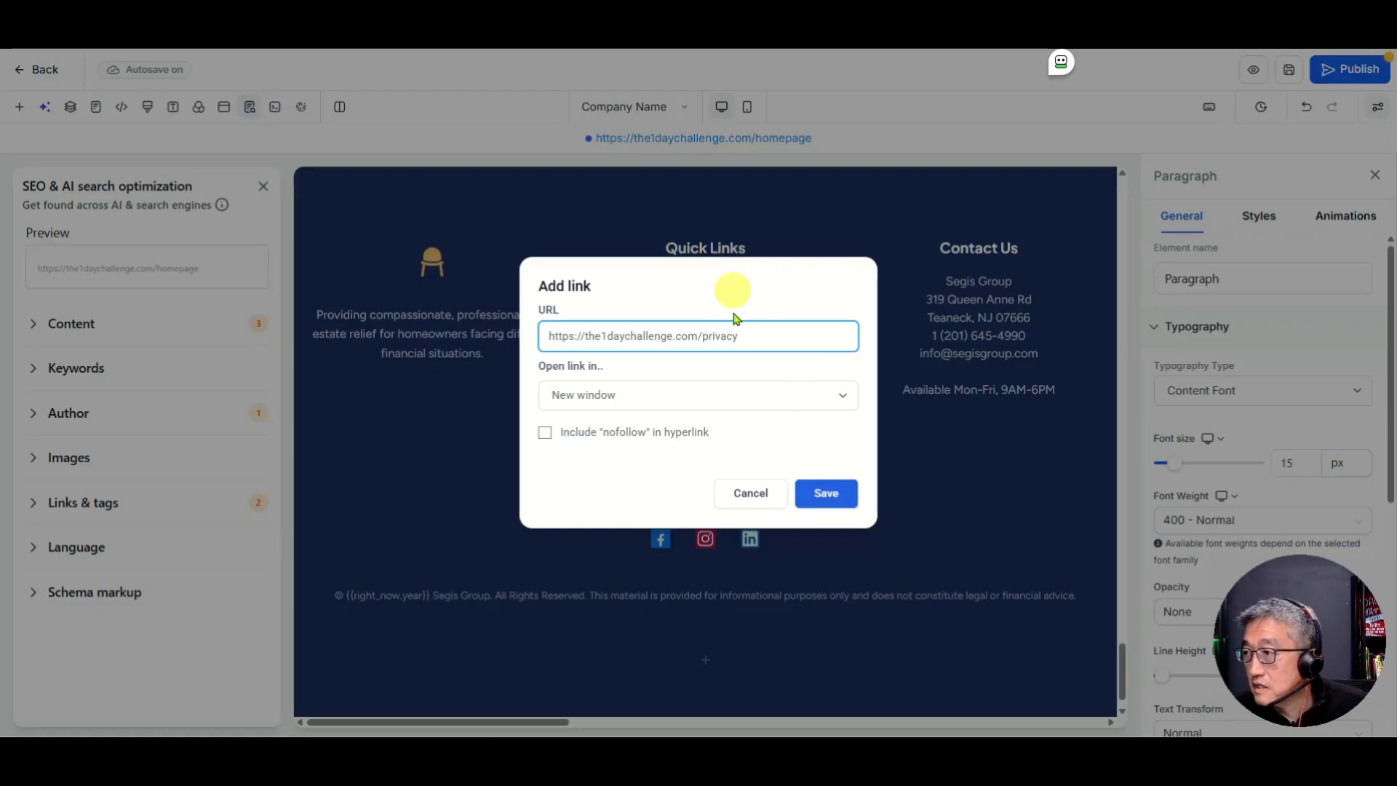
{"action": "triple_click", "coordinate": [759, 339]}
{"action": "key", "text": "ctrl+c"}
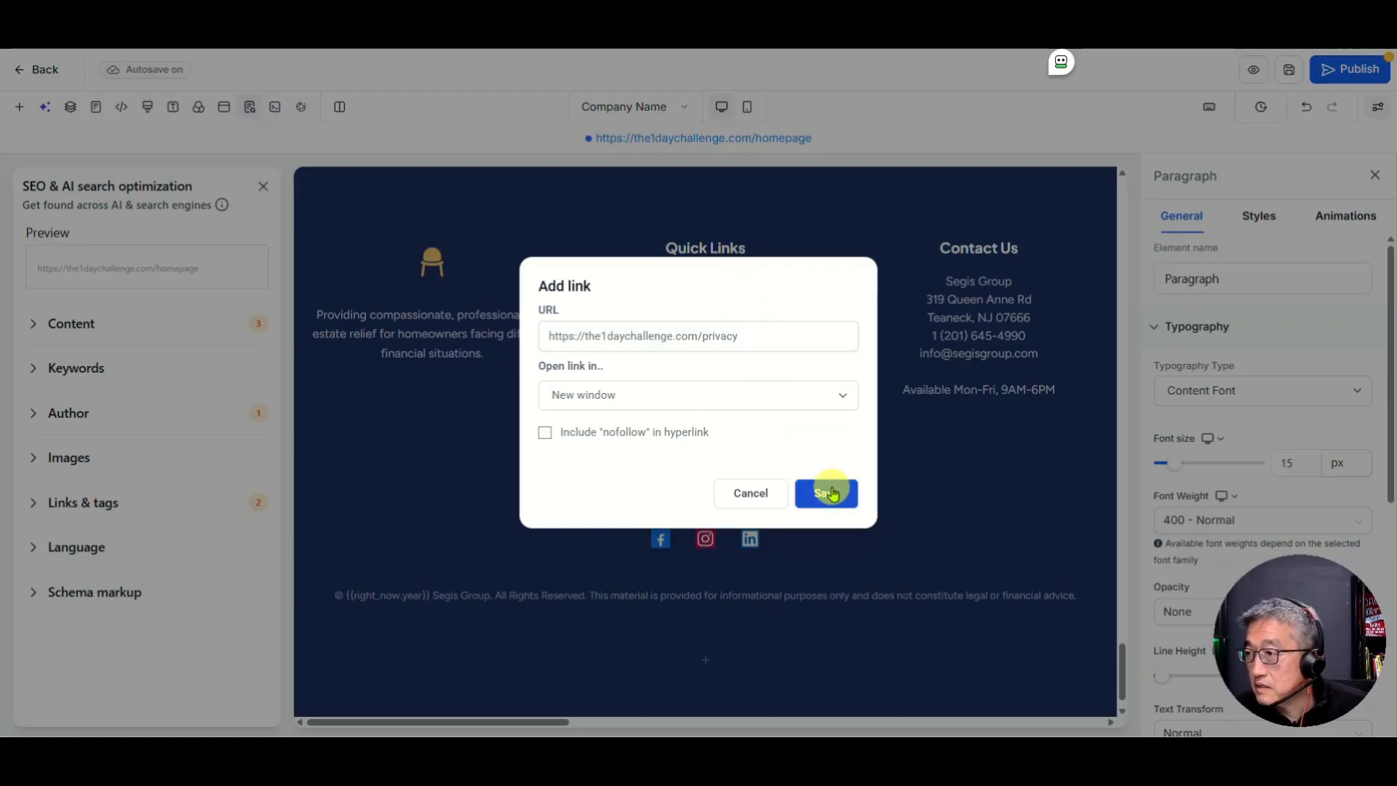
{"action": "left_click", "coordinate": [826, 493]}
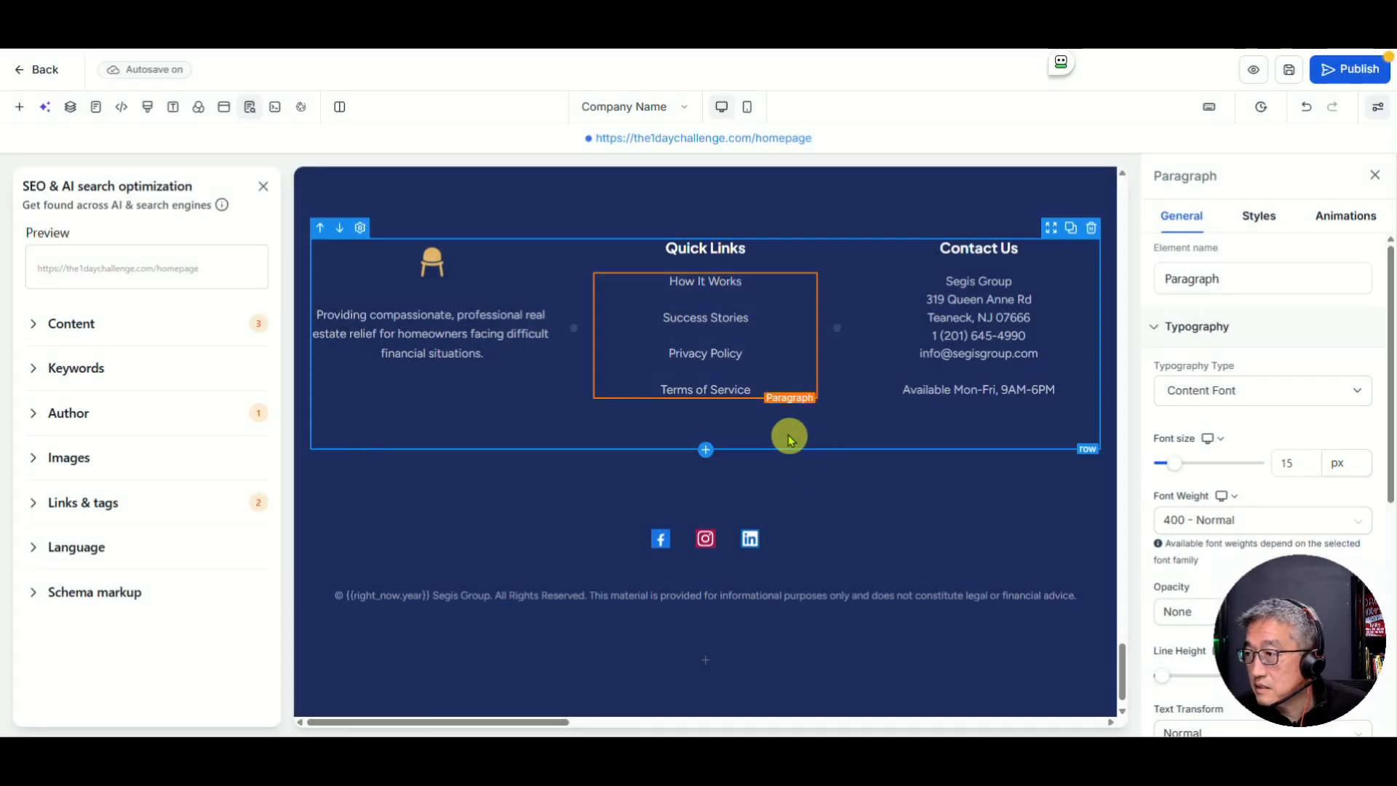
{"action": "triple_click", "coordinate": [793, 388]}
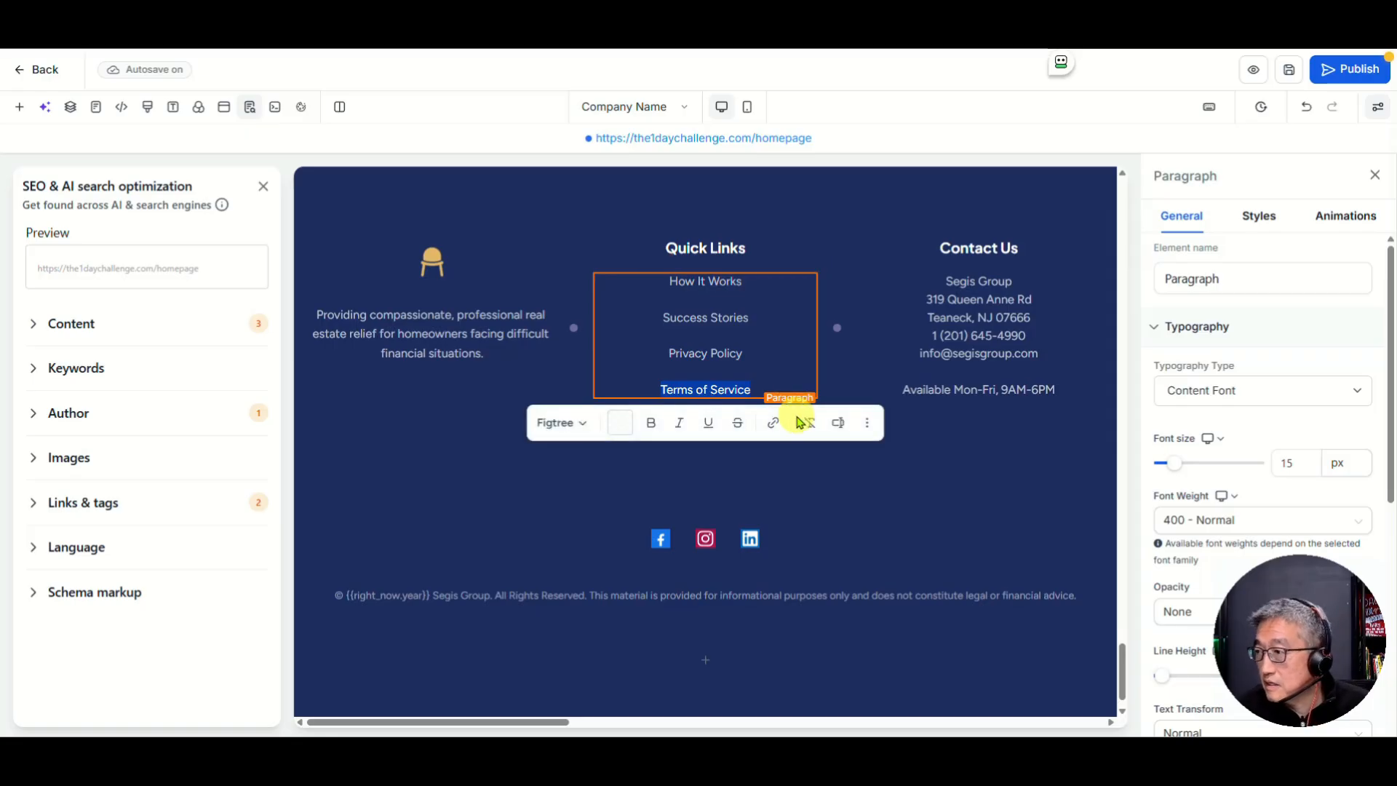
{"action": "left_click", "coordinate": [661, 389]}
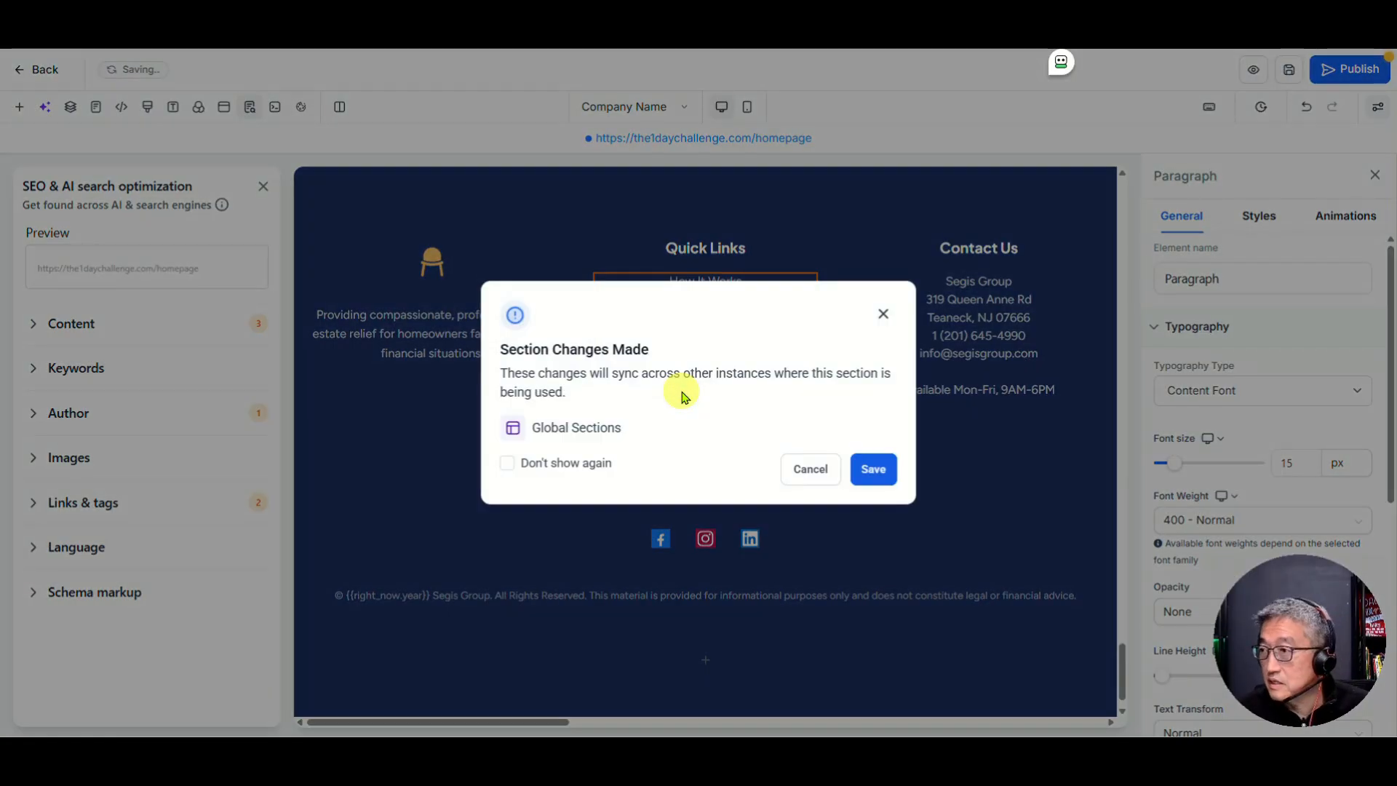
{"action": "left_click", "coordinate": [864, 471]}
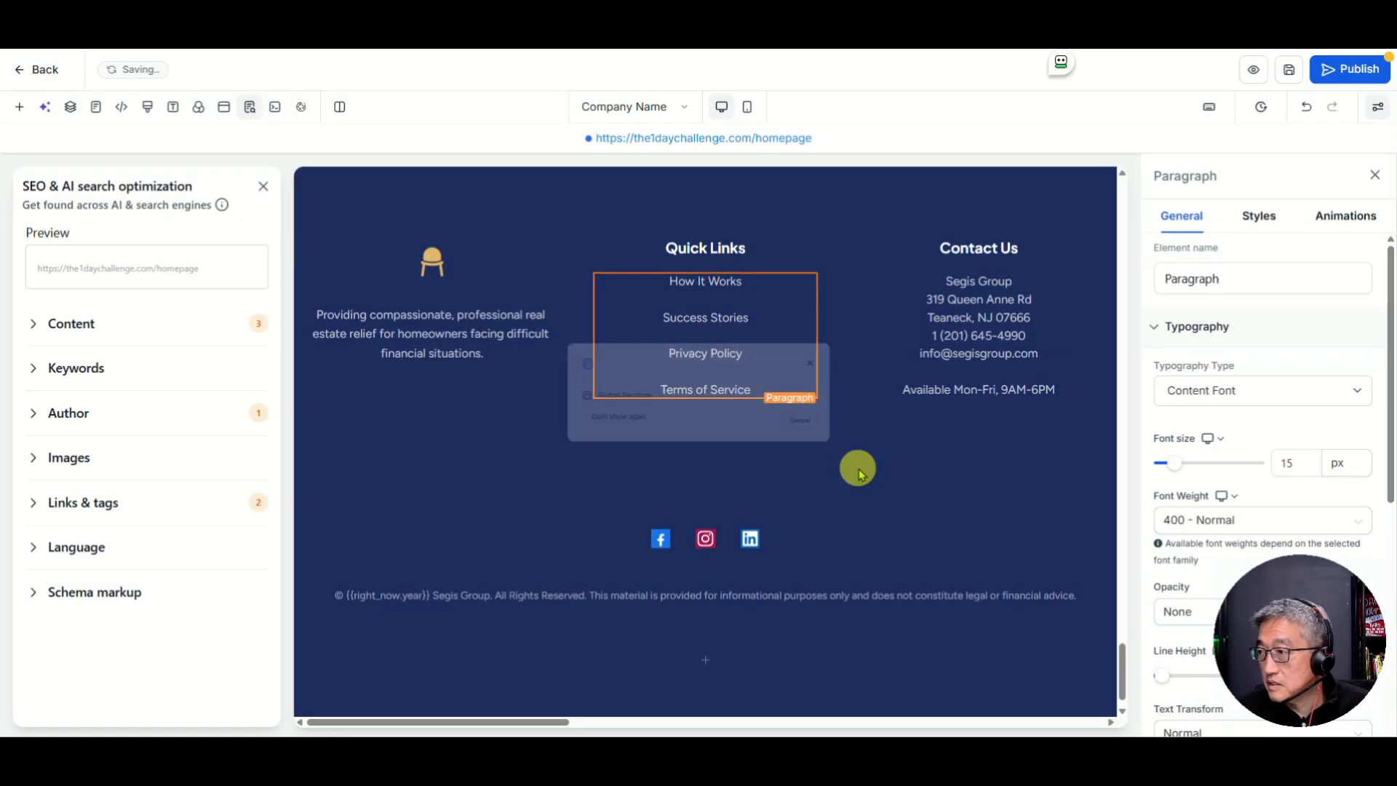
{"action": "left_click", "coordinate": [663, 389]}
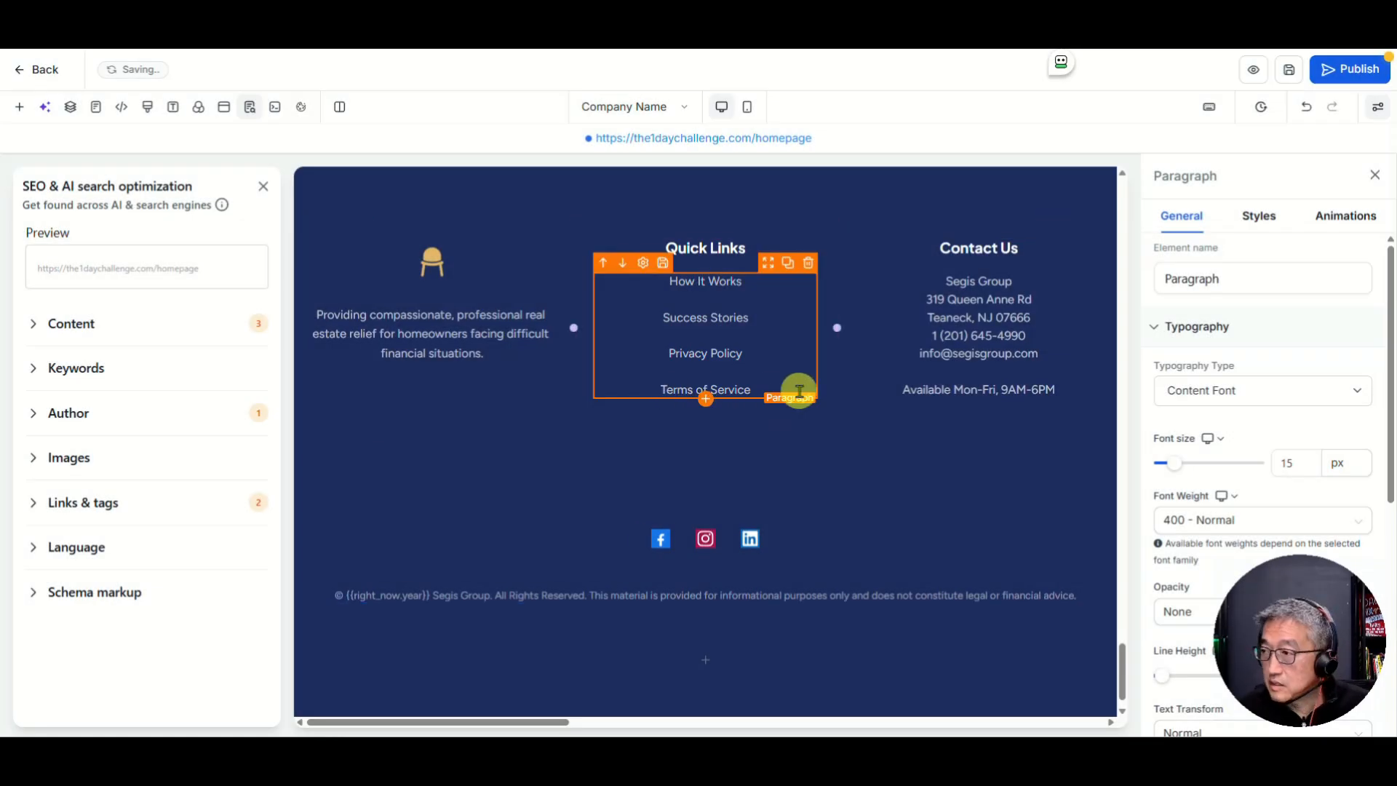
{"action": "left_click", "coordinate": [799, 391], "text": "shift"}
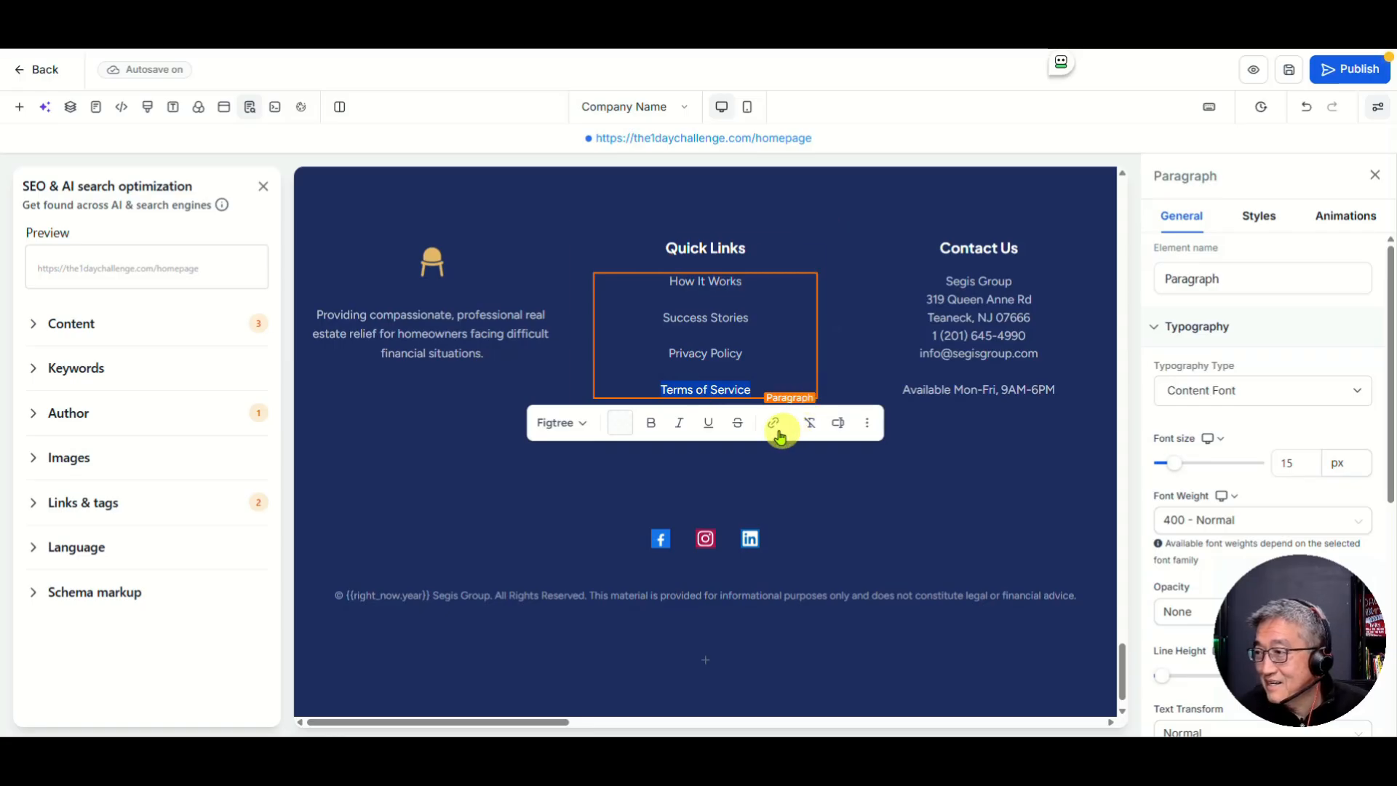
{"action": "left_click", "coordinate": [695, 387]}
{"action": "left_click_drag", "start_coordinate": [659, 389], "coordinate": [752, 390]}
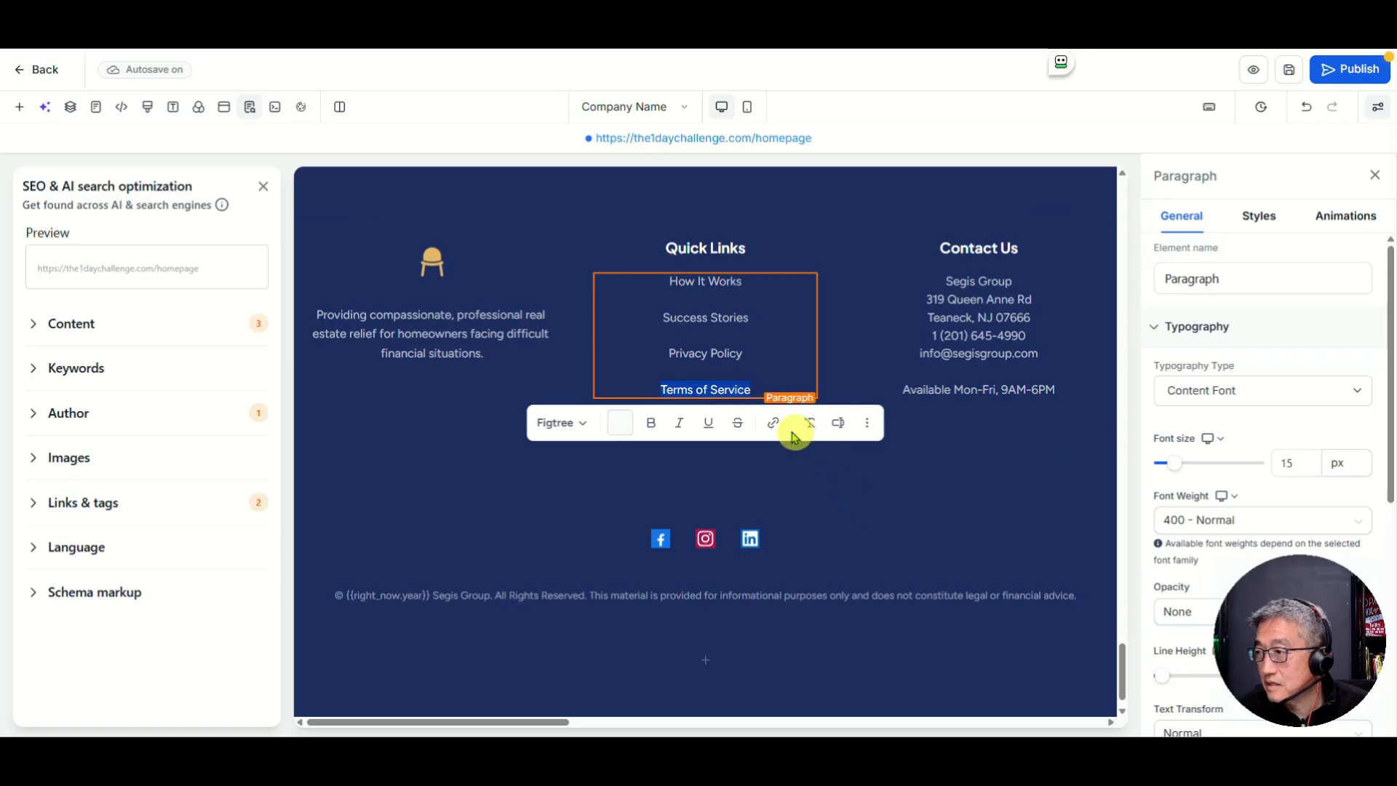
{"action": "left_click", "coordinate": [773, 424]}
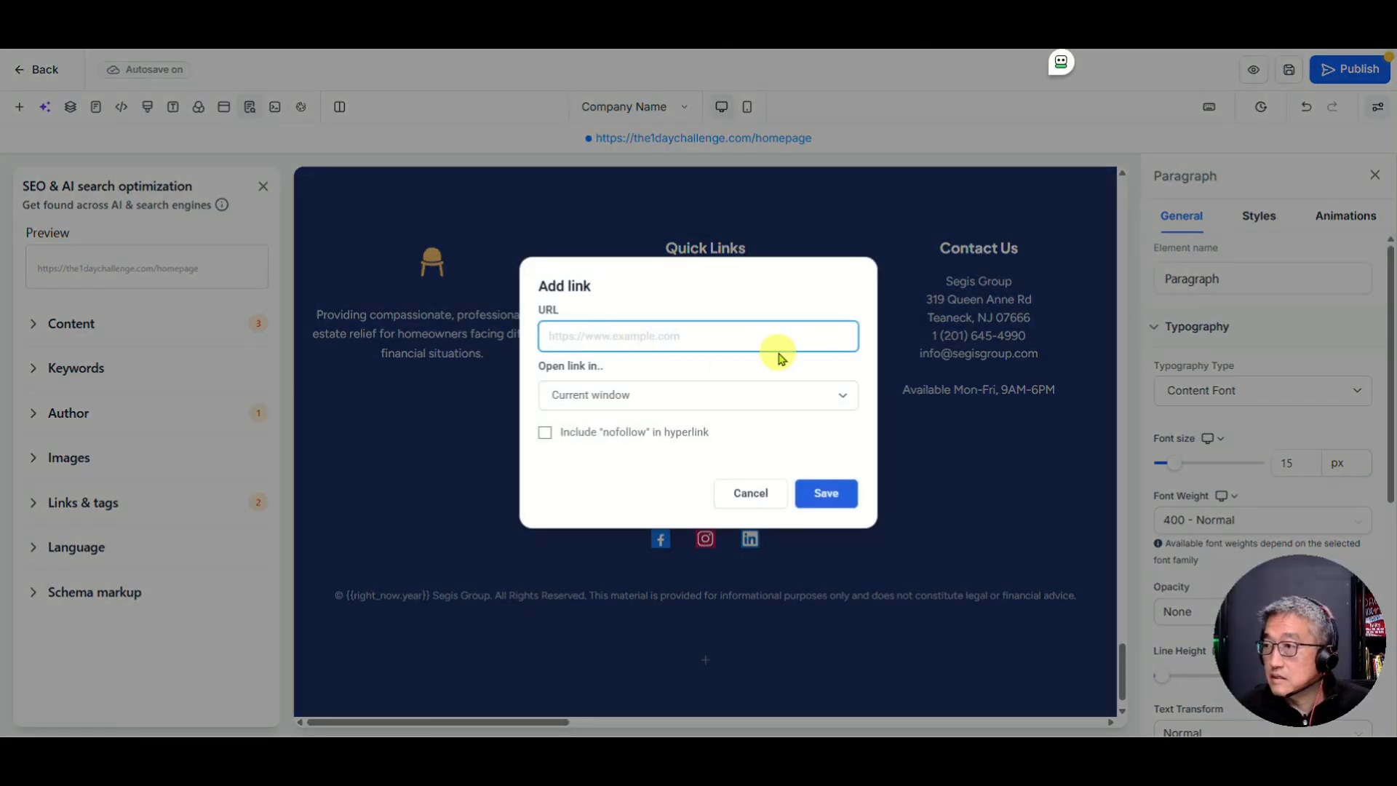
{"action": "key", "text": "ctrl+v"}
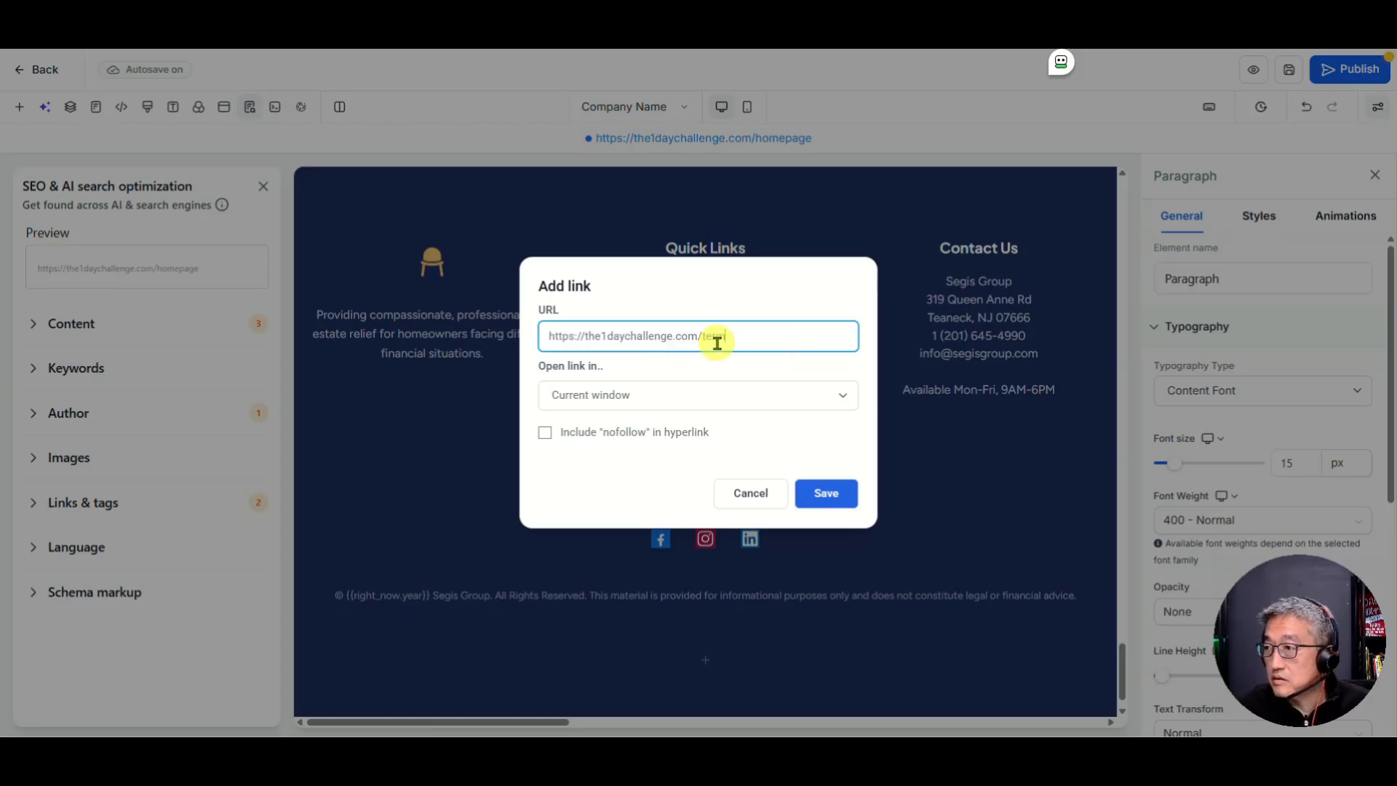
{"action": "left_click", "coordinate": [589, 397]}
{"action": "left_click", "coordinate": [585, 440]}
{"action": "left_click", "coordinate": [826, 492]}
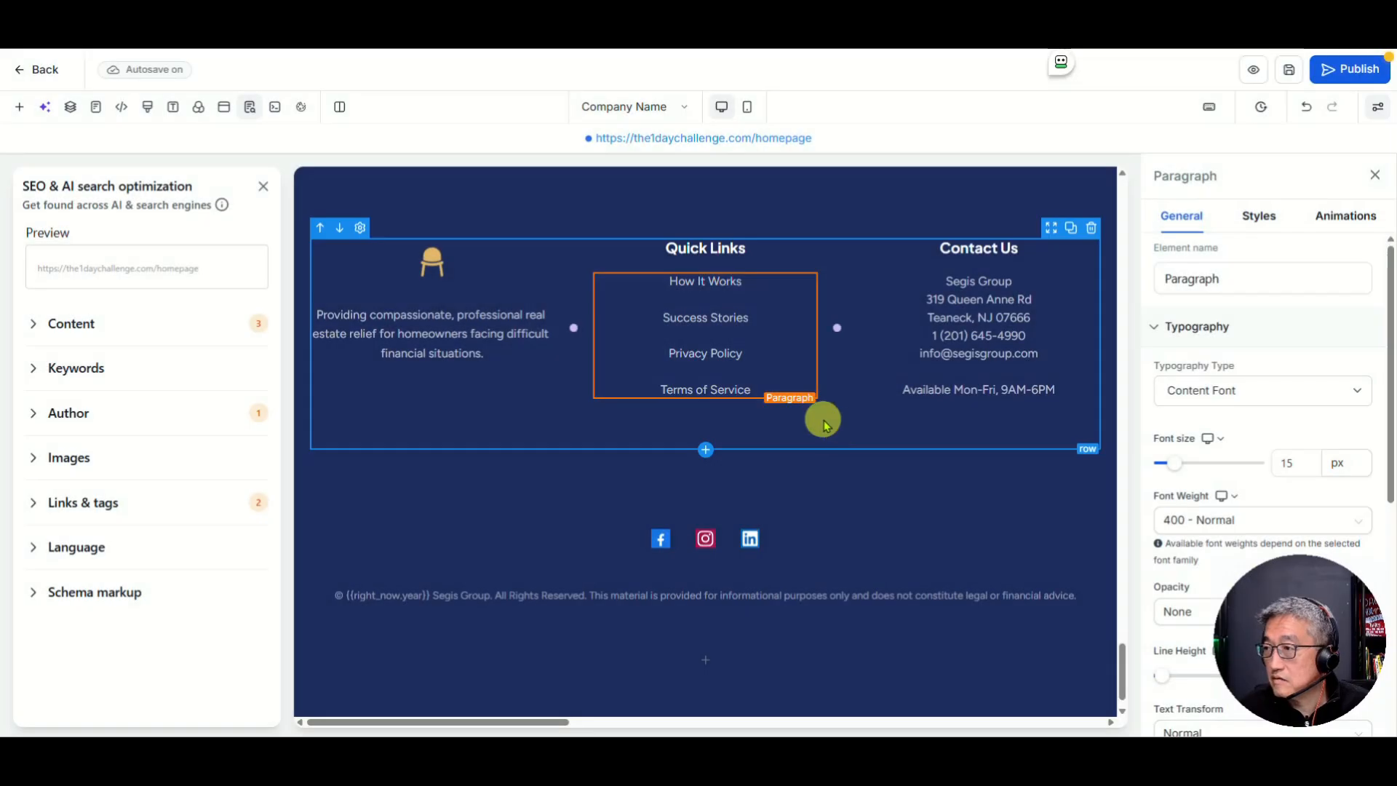
Step: Save the page, sync the footer changes to all pages, and publish the site
{"action": "left_click", "coordinate": [1289, 70]}
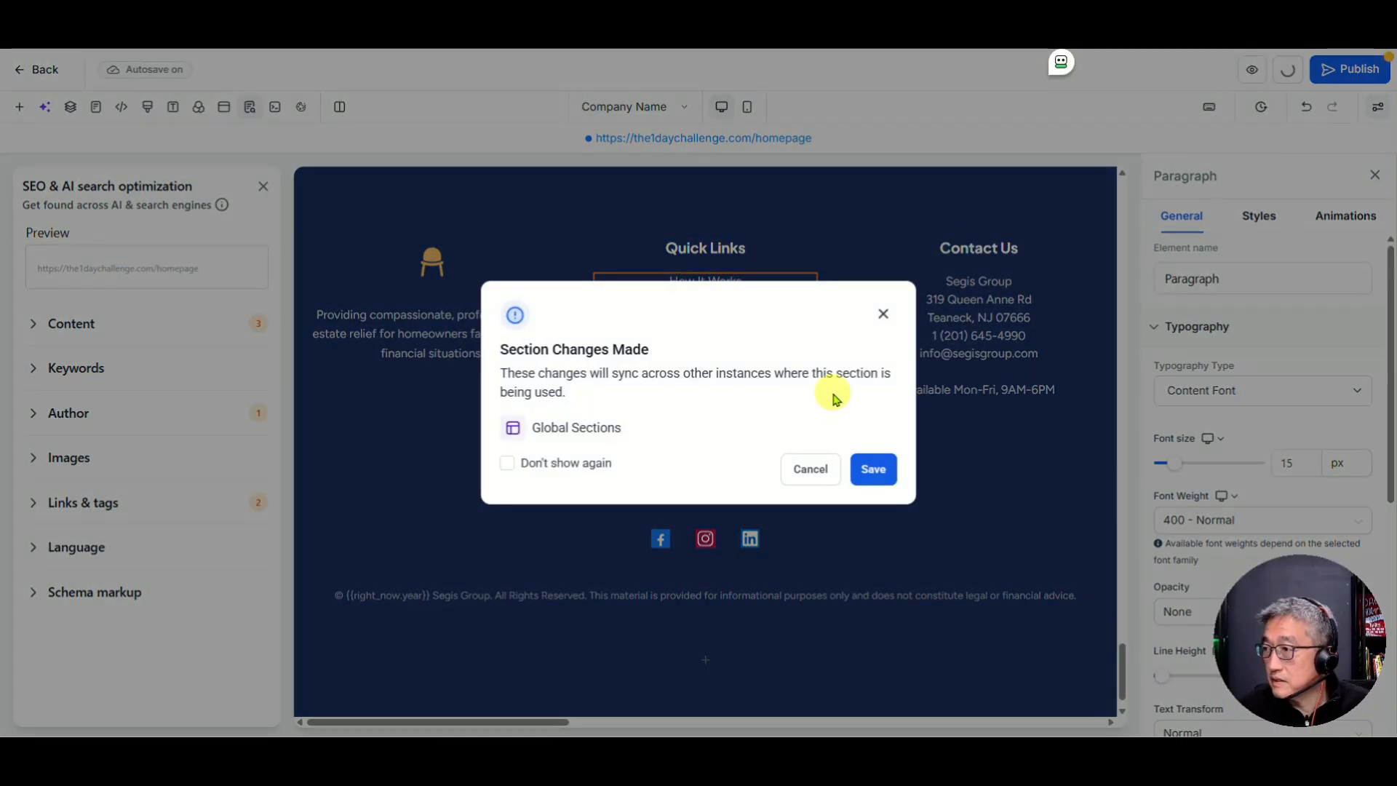
{"action": "left_click", "coordinate": [870, 469]}
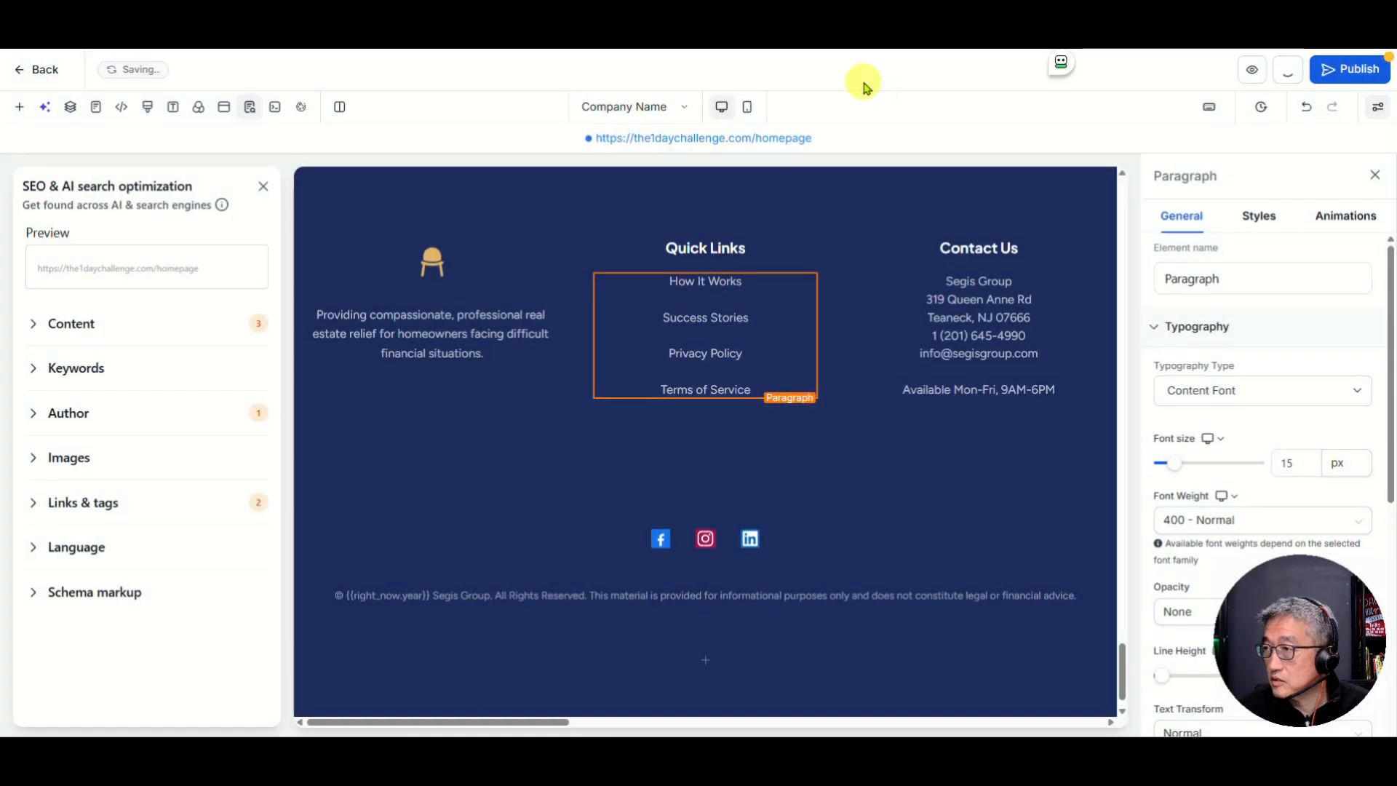
{"action": "left_click", "coordinate": [1354, 75]}
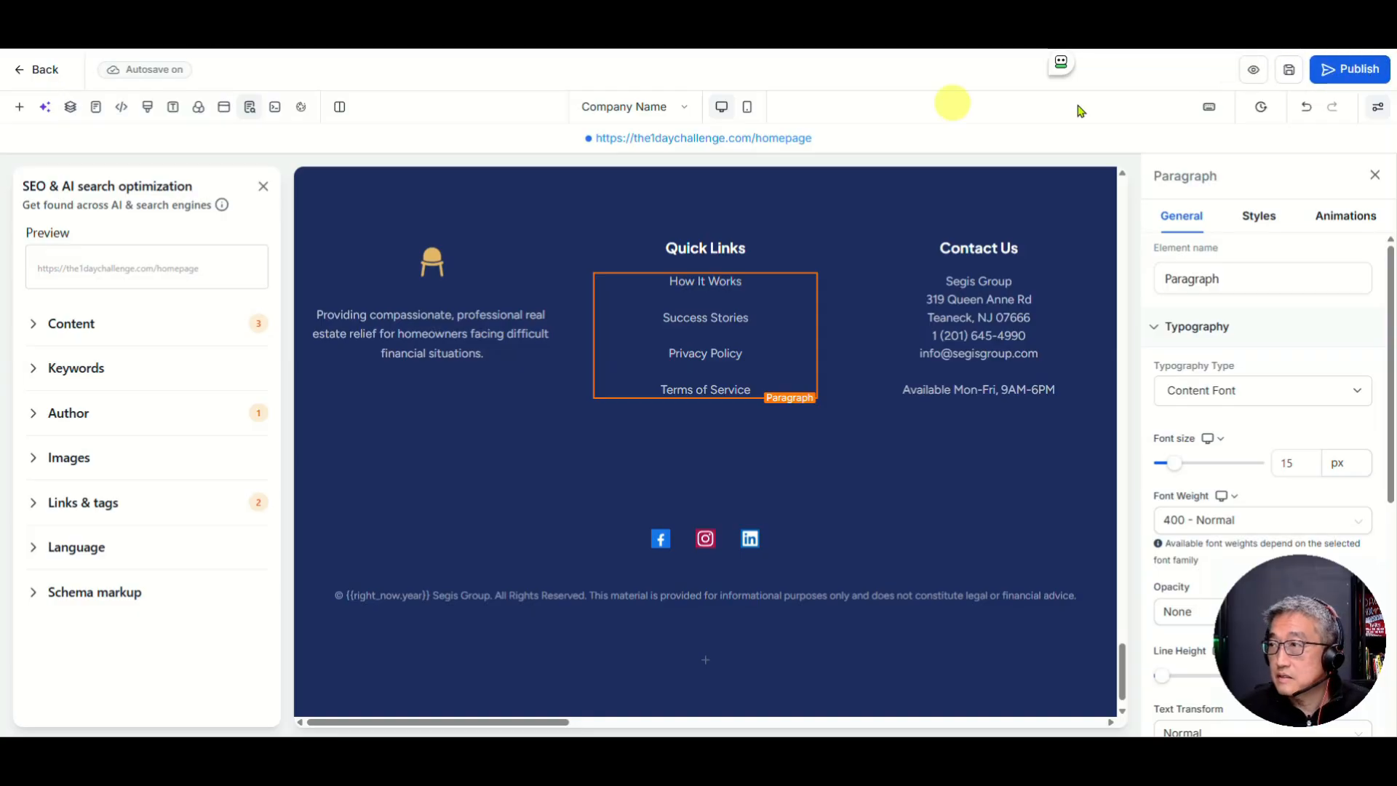
Step: Preview the live site, then return to the editor and exit to the Segis Group page list
{"action": "left_click", "coordinate": [1251, 74]}
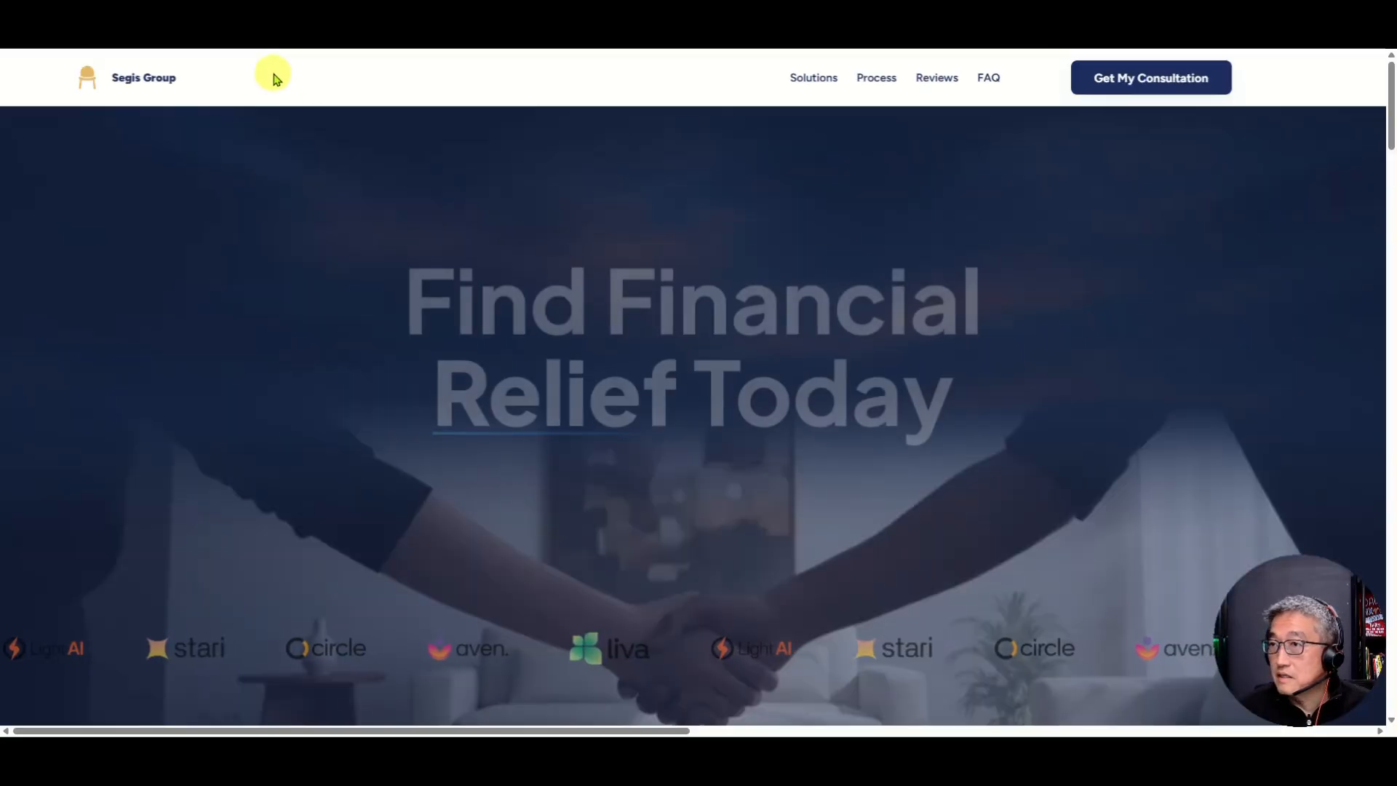
{"action": "left_click", "coordinate": [218, 22]}
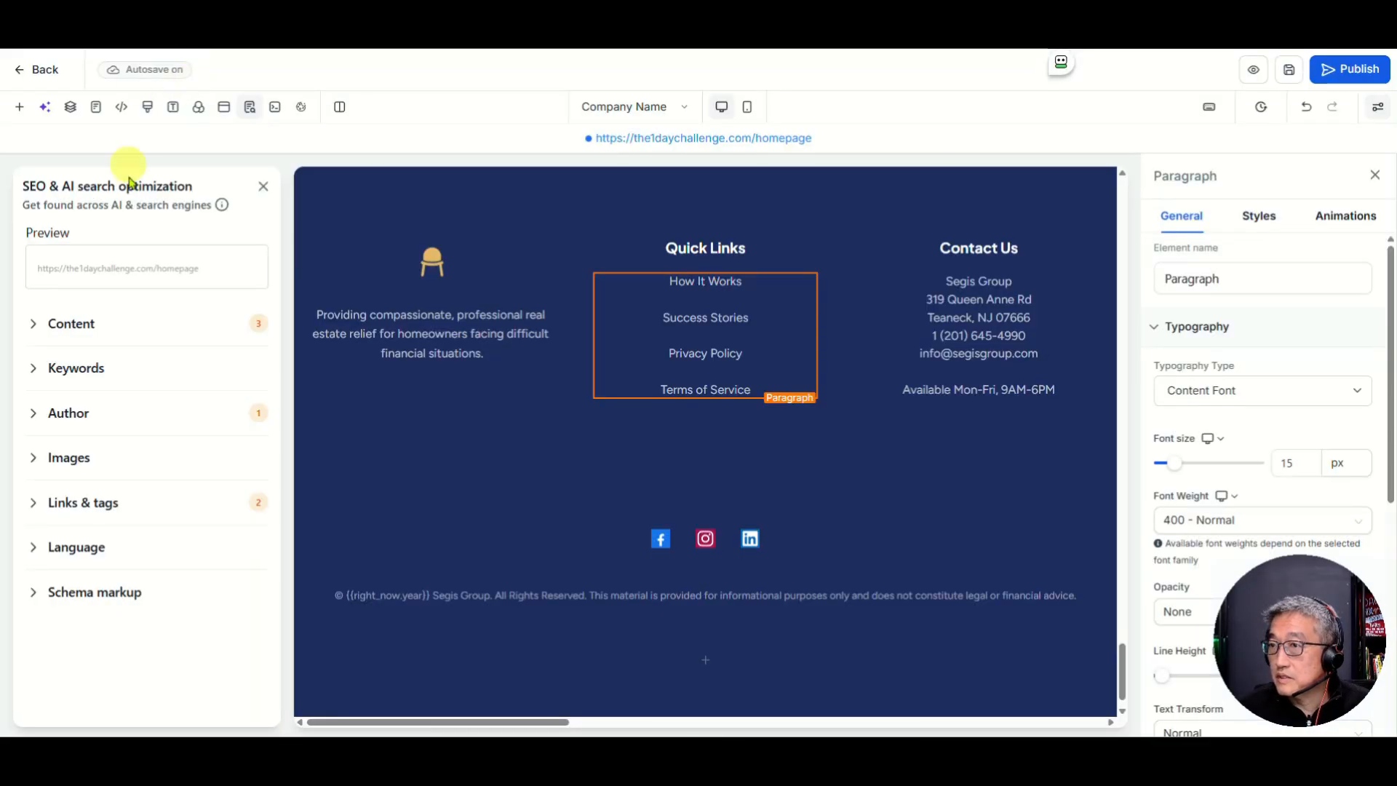
{"action": "left_click", "coordinate": [15, 71]}
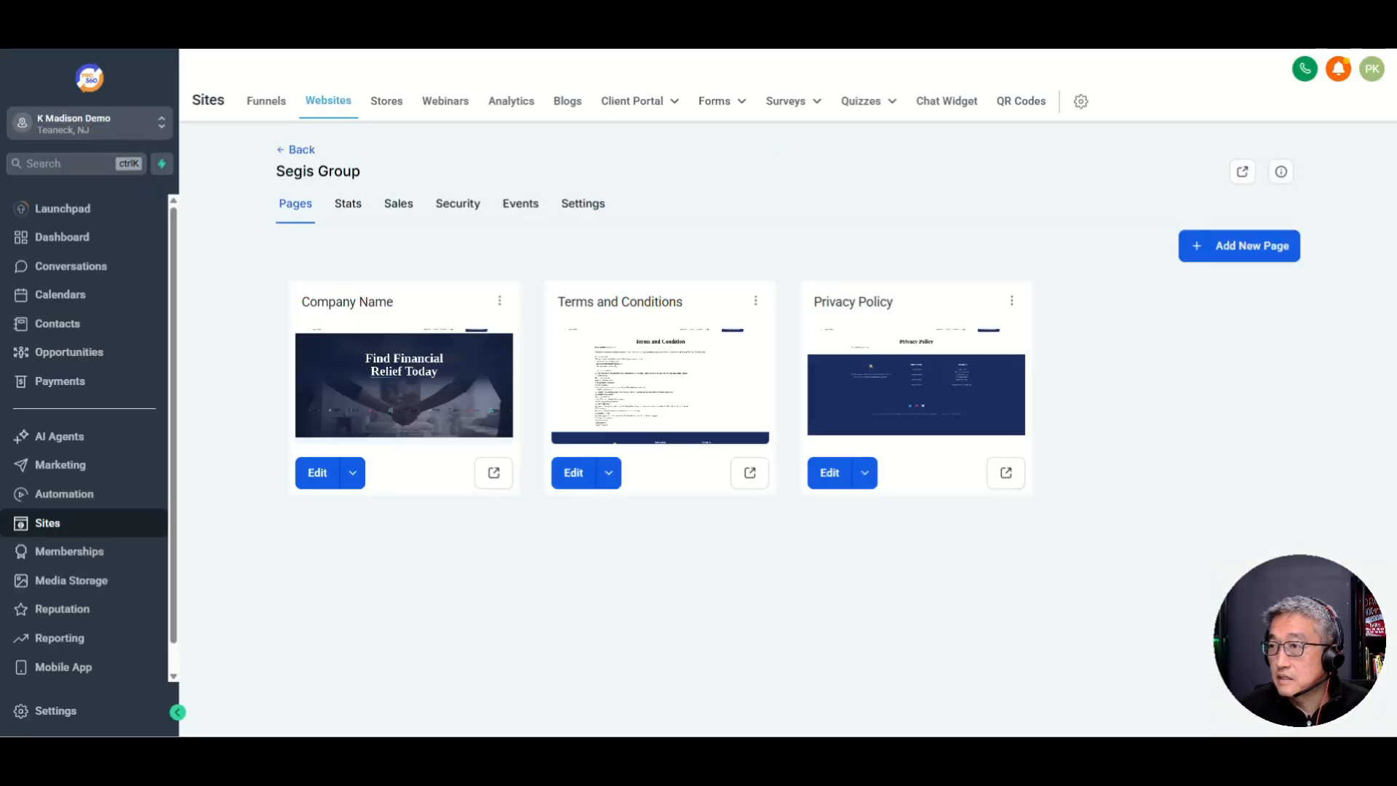
{"action": "key", "text": "ctrl+t"}
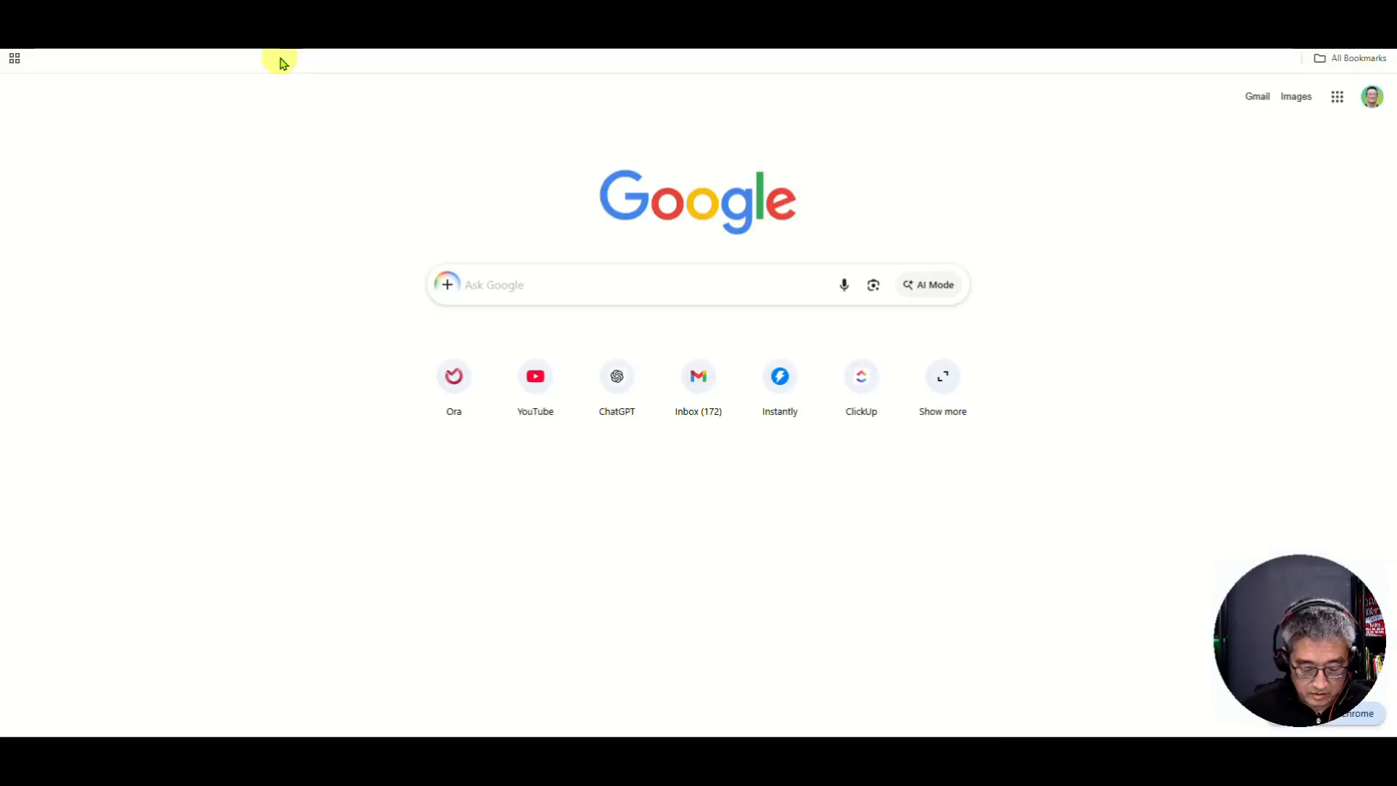
{"action": "key", "text": "ctrl+v"}
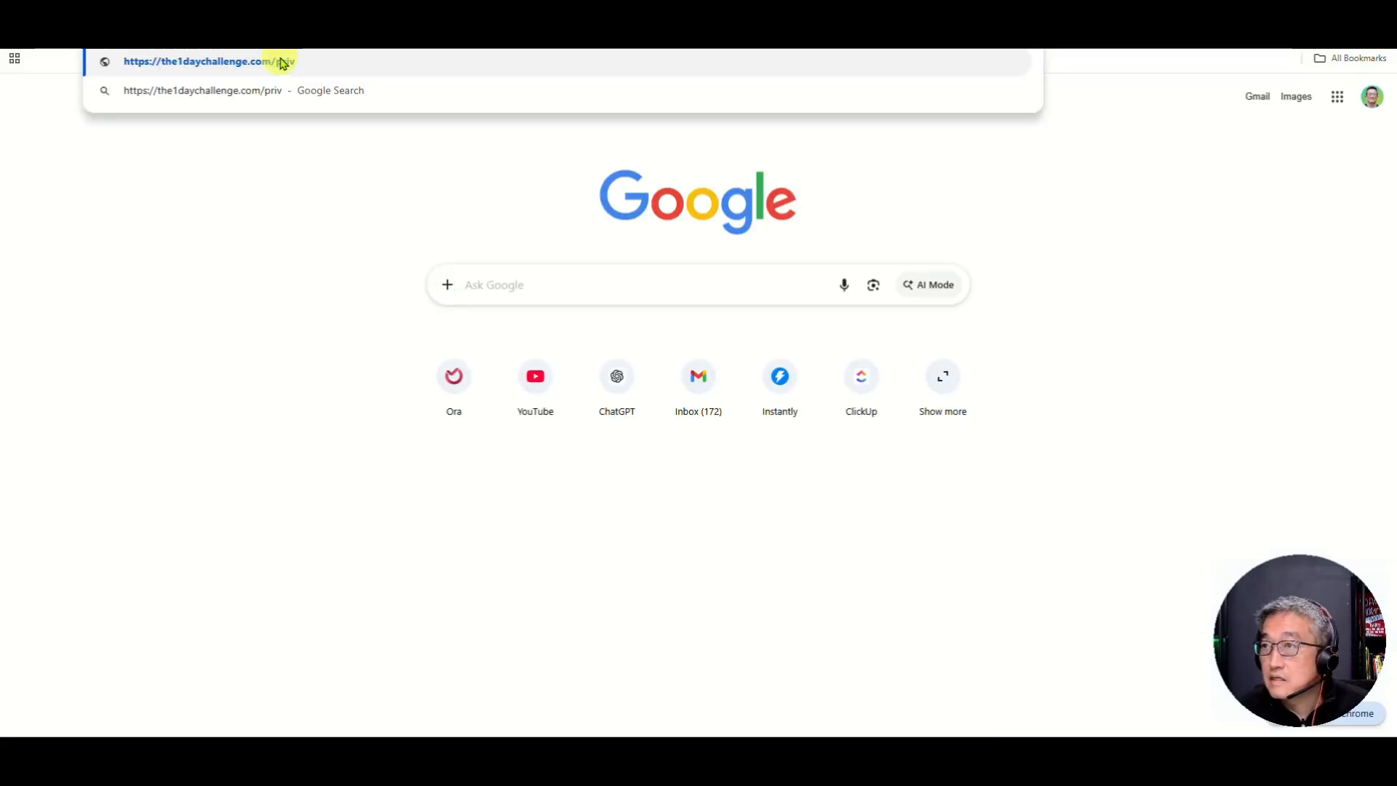
{"action": "key", "text": "BackSpace"}
{"action": "key", "text": "BackSpace"}
{"action": "key", "text": "BackSpace"}
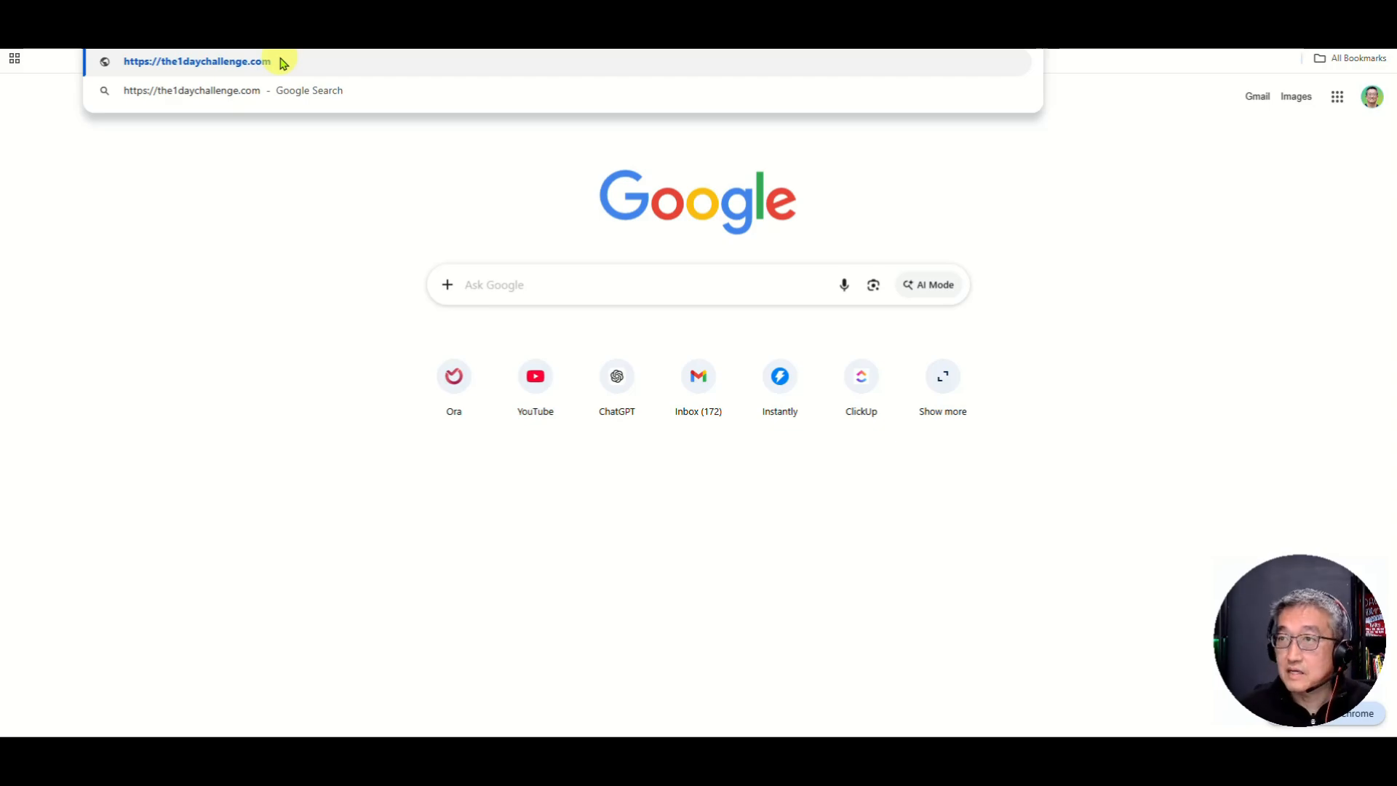
{"action": "key", "text": "Return"}
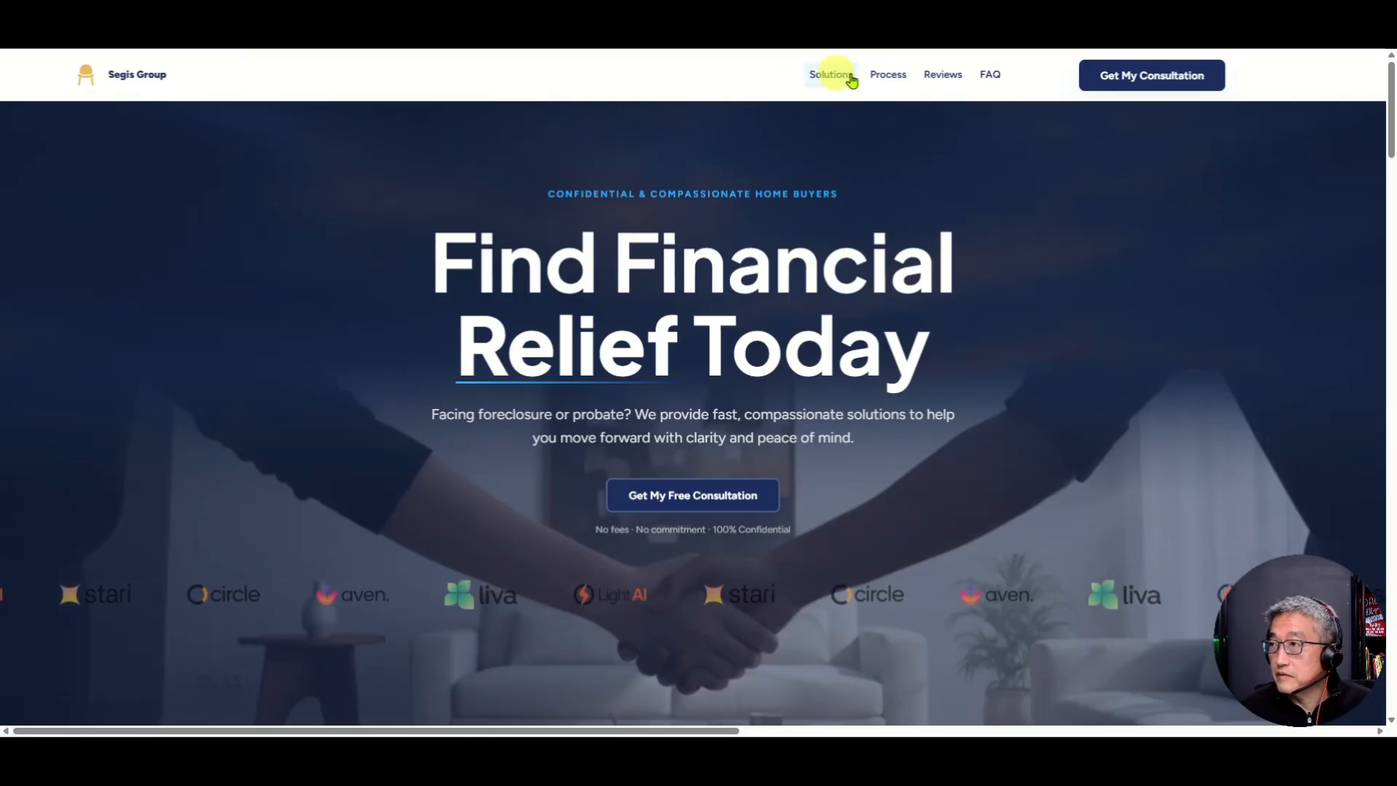
Step: Test the live site's Solutions, Process, Reviews and FAQ menu links
{"action": "left_click", "coordinate": [828, 76]}
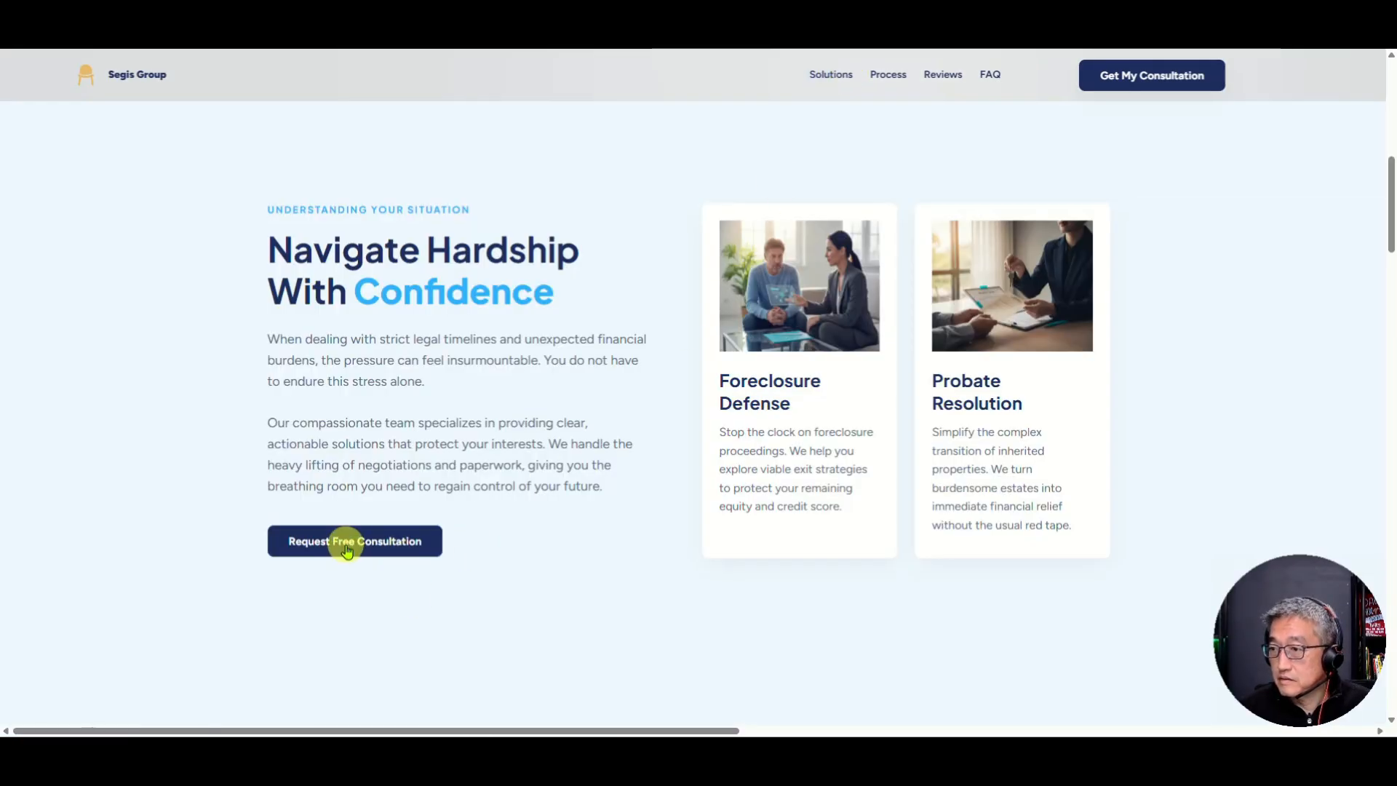
{"action": "left_click", "coordinate": [887, 75]}
{"action": "scroll", "coordinate": [630, 384], "scroll_direction": "down", "scroll_amount": 15}
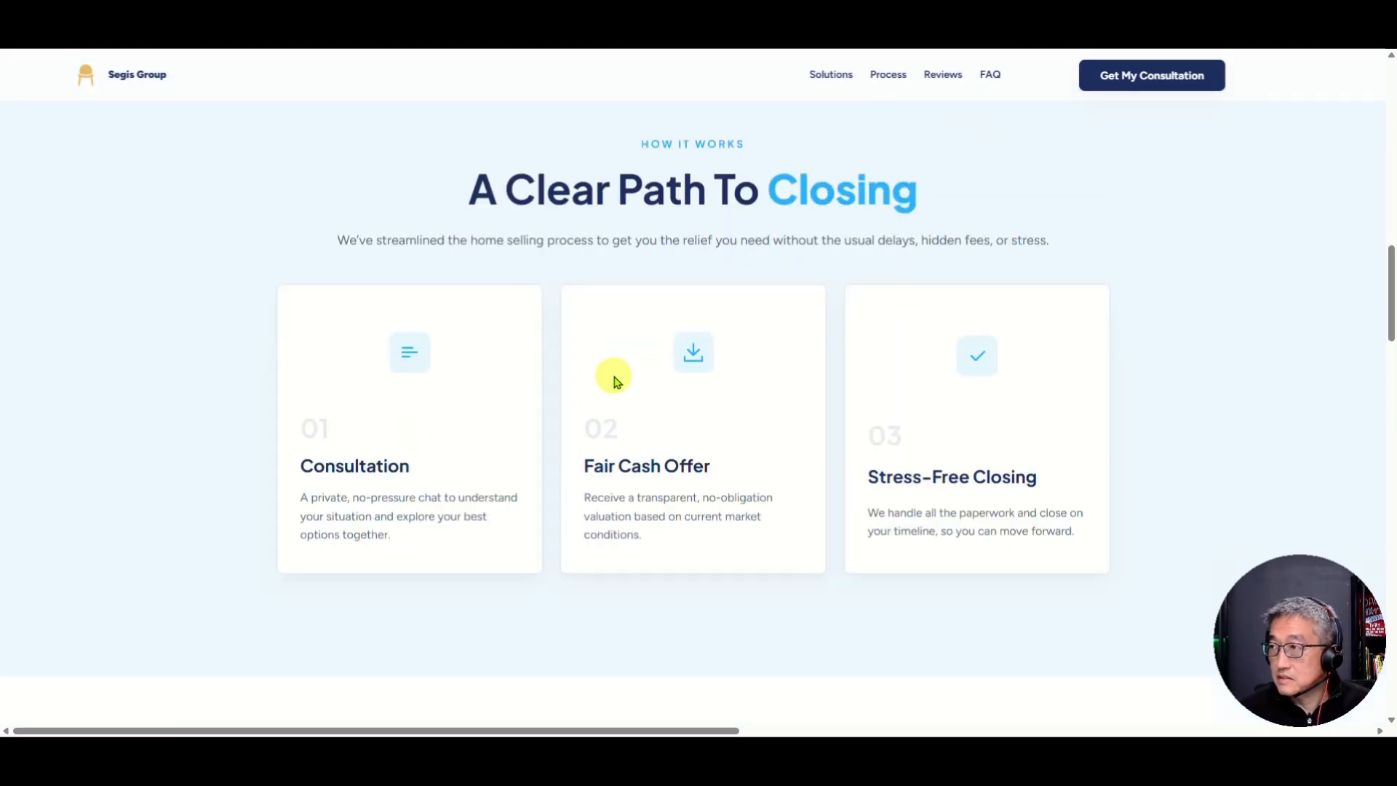
{"action": "scroll", "coordinate": [614, 382], "scroll_direction": "down", "scroll_amount": 4}
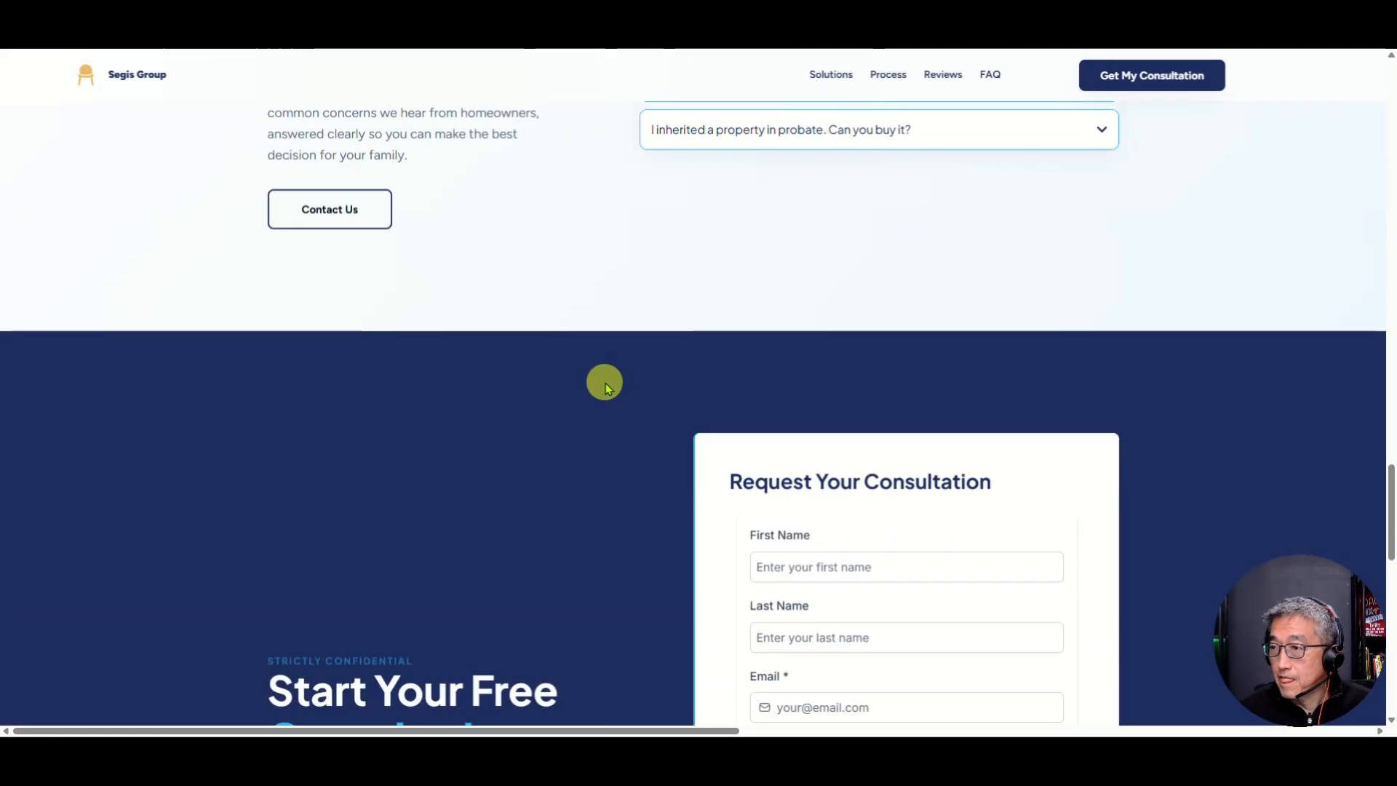
{"action": "left_click", "coordinate": [934, 80]}
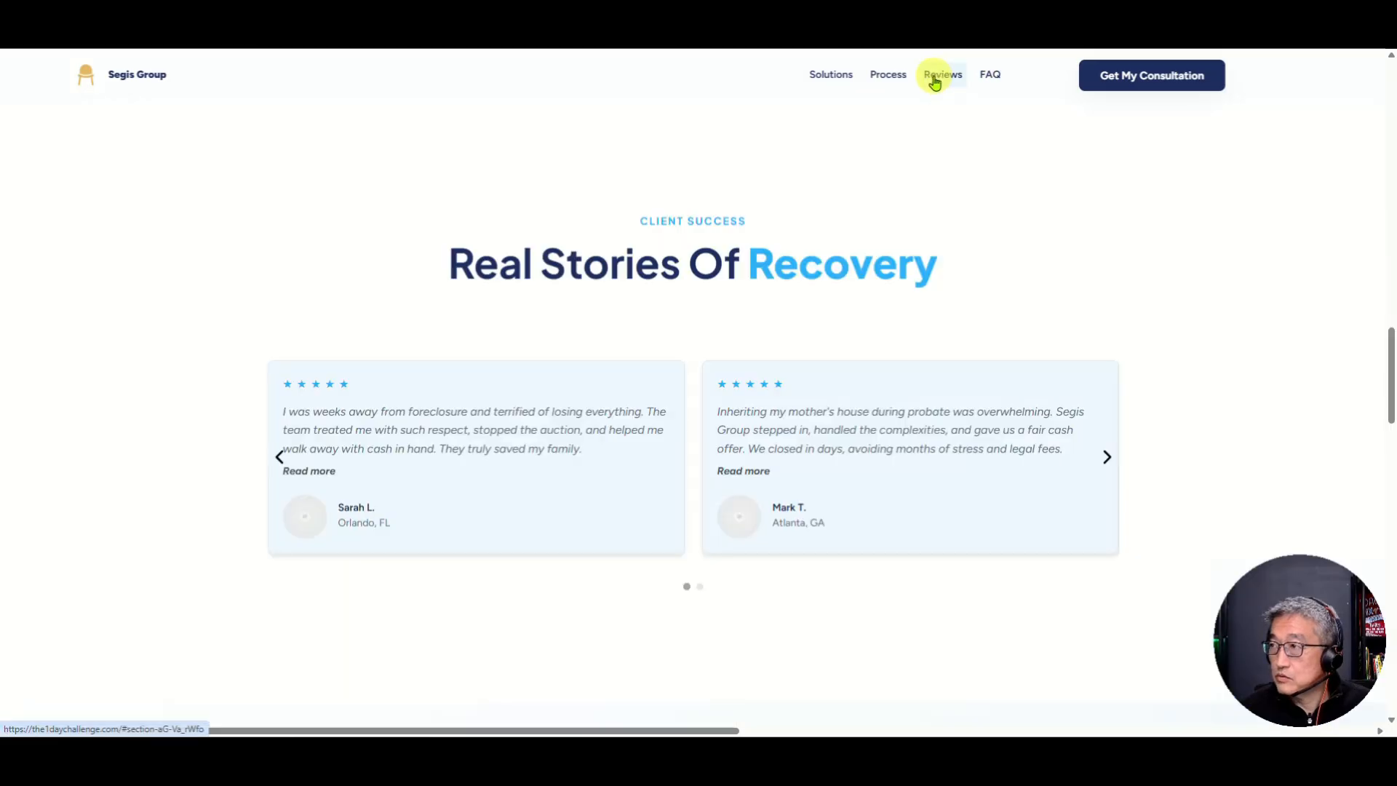
{"action": "scroll", "coordinate": [711, 324], "scroll_direction": "down", "scroll_amount": 8}
{"action": "scroll", "coordinate": [711, 324], "scroll_direction": "down", "scroll_amount": 4}
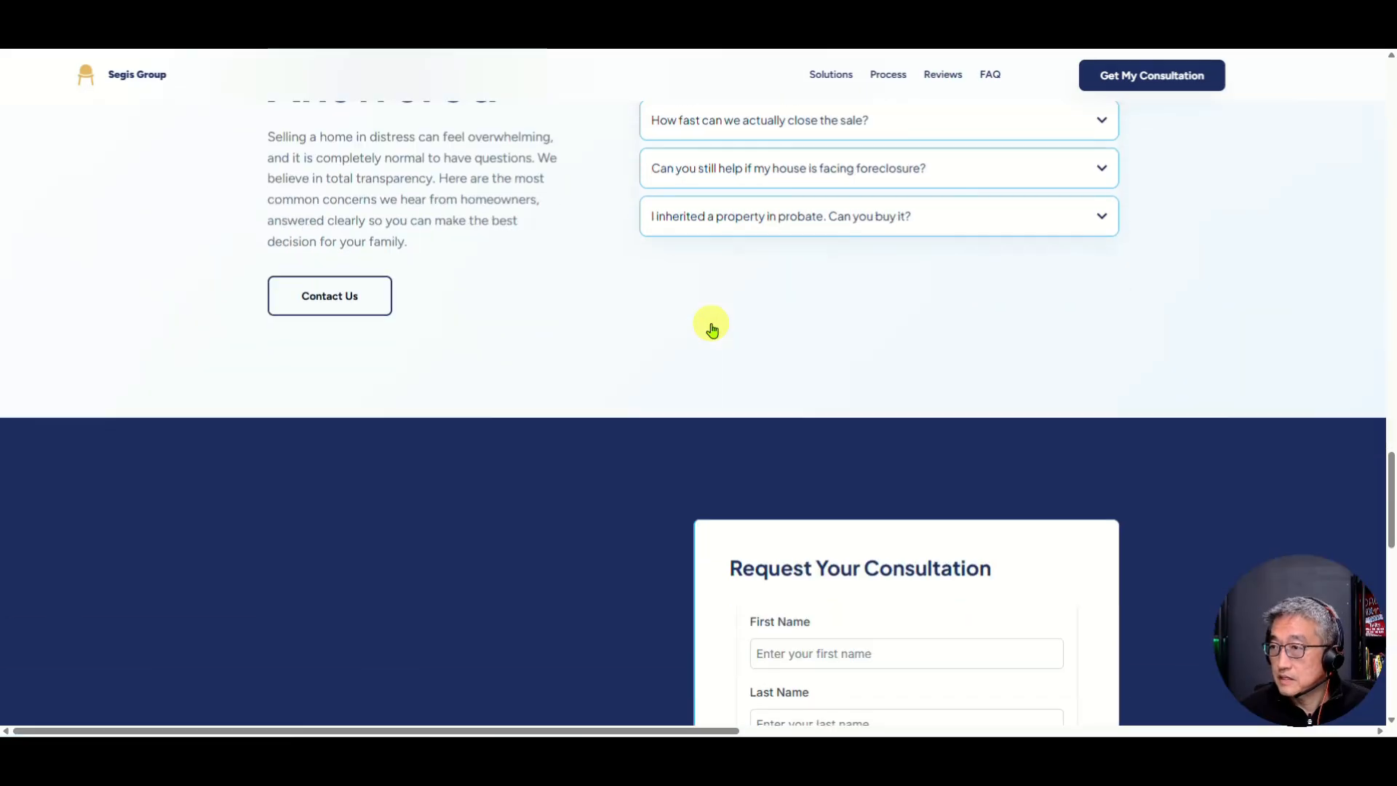
{"action": "left_click", "coordinate": [988, 77]}
Step: Jump to the consultation form with Get My Consultation and try its Email field
{"action": "left_click", "coordinate": [1123, 83]}
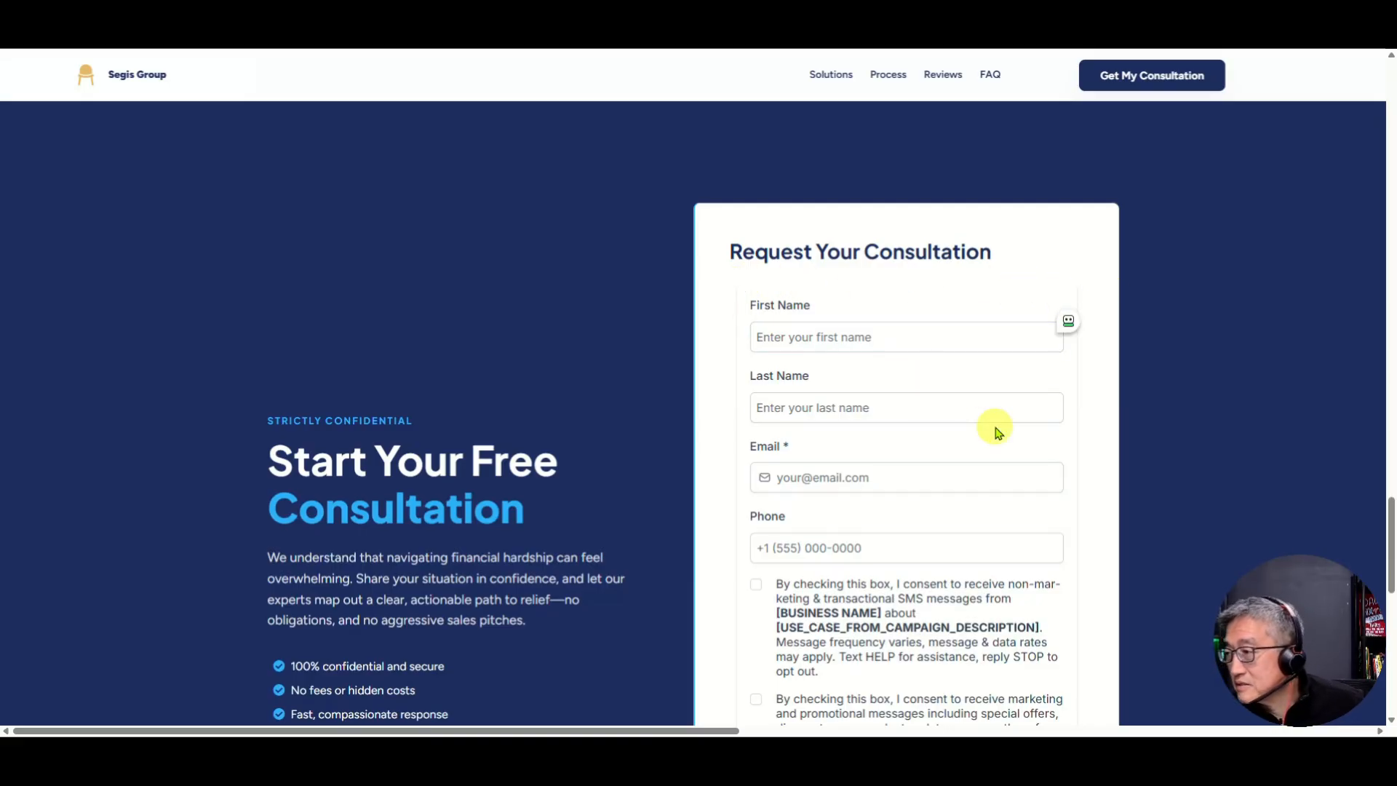
{"action": "left_click", "coordinate": [936, 474]}
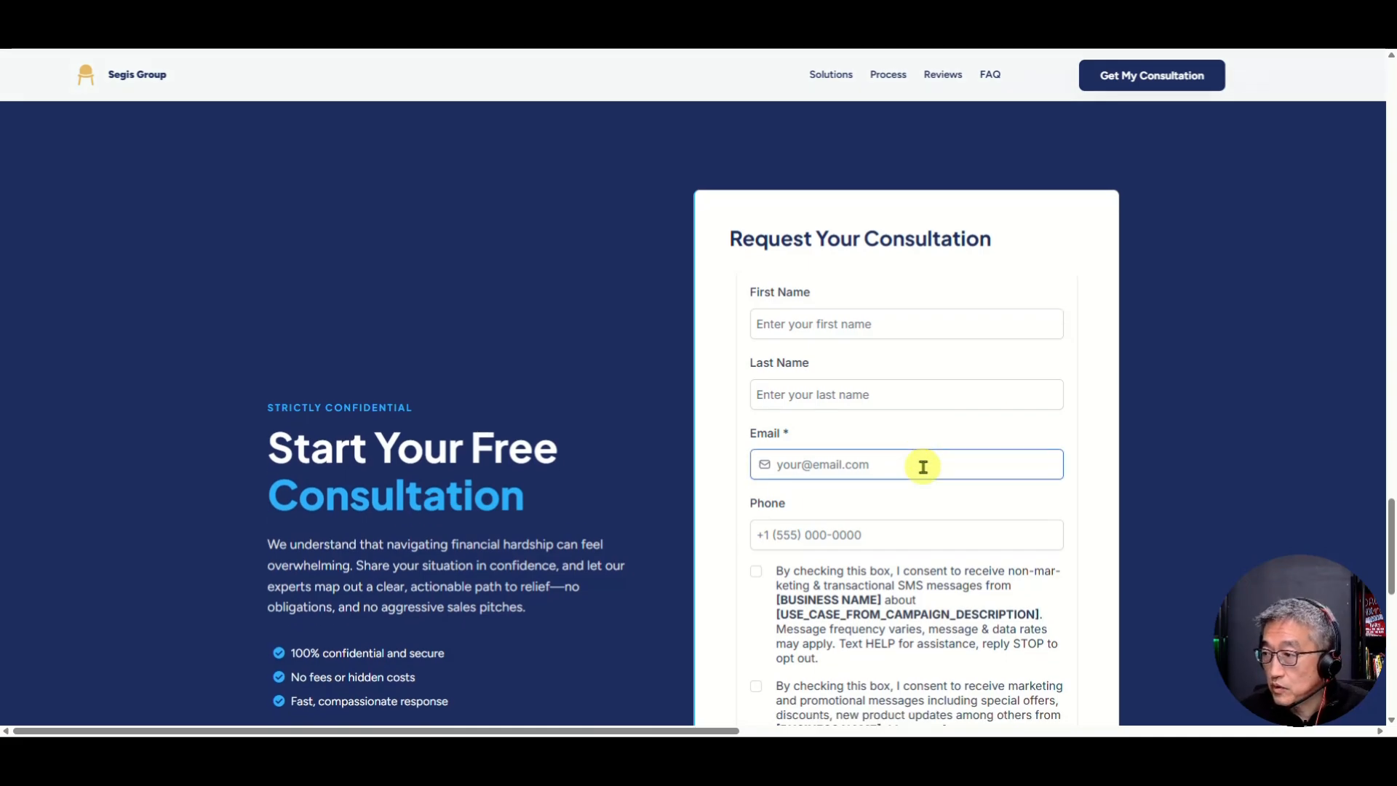
{"action": "scroll", "coordinate": [923, 466], "scroll_direction": "down", "scroll_amount": 3}
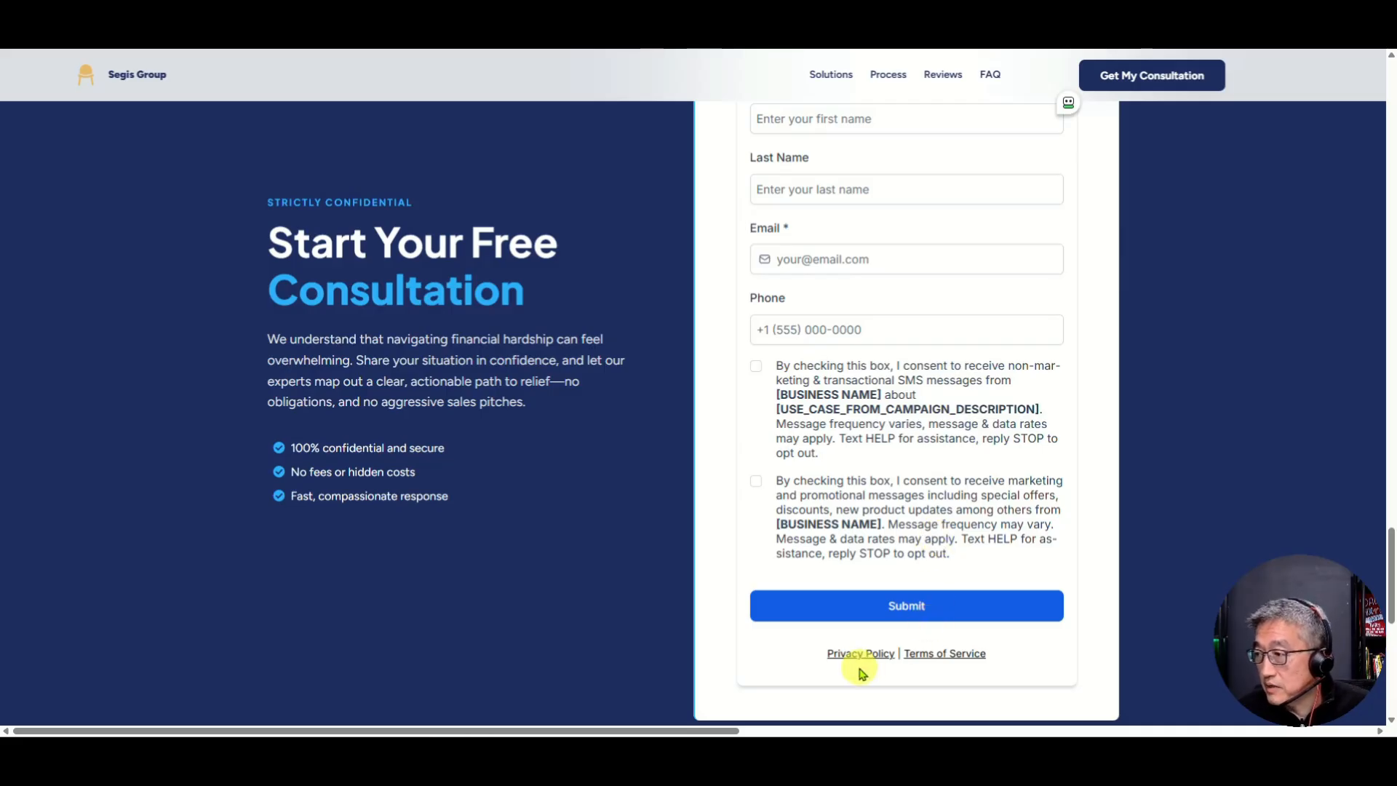
{"action": "scroll", "coordinate": [848, 660], "scroll_direction": "down", "scroll_amount": 7}
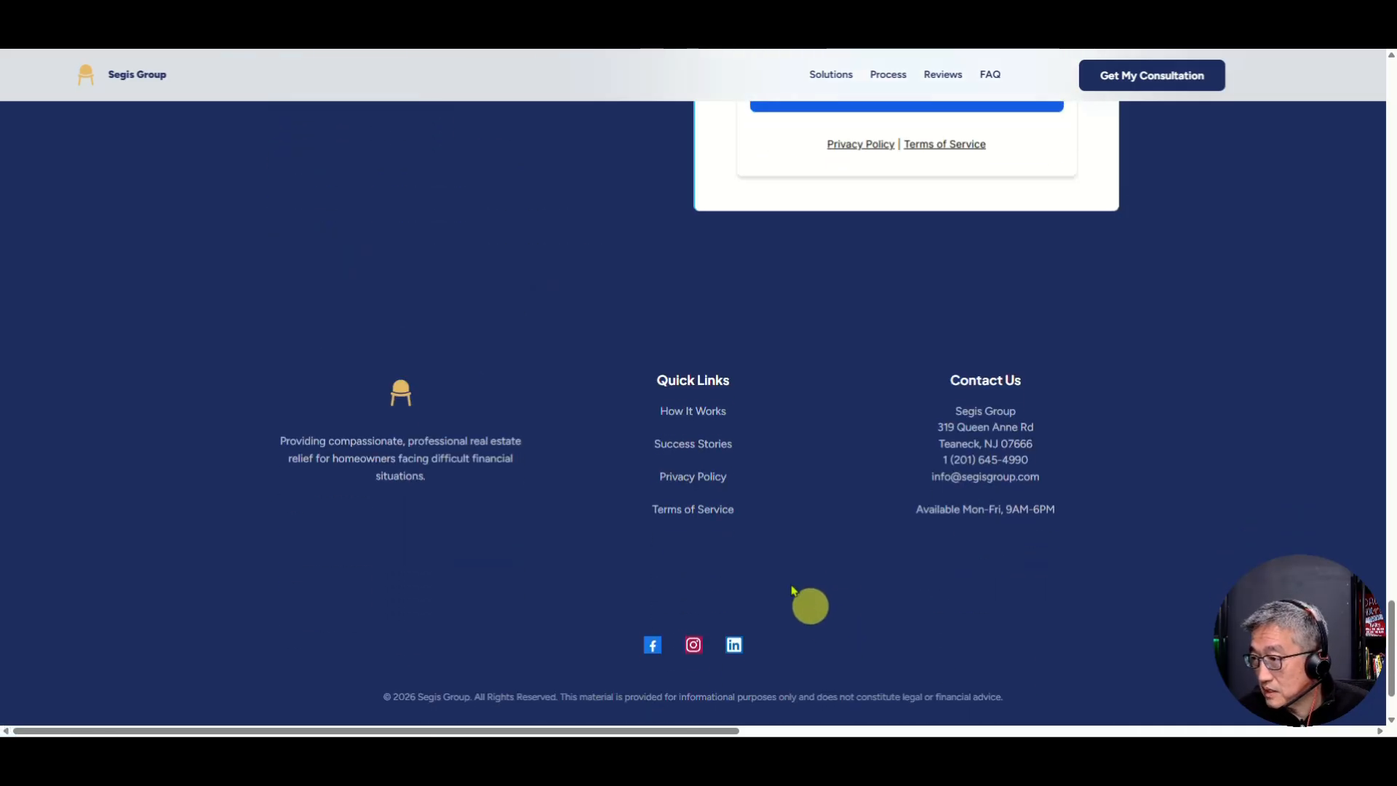
Step: Test the footer and form policy links, then close the live site tab
{"action": "left_click", "coordinate": [690, 478]}
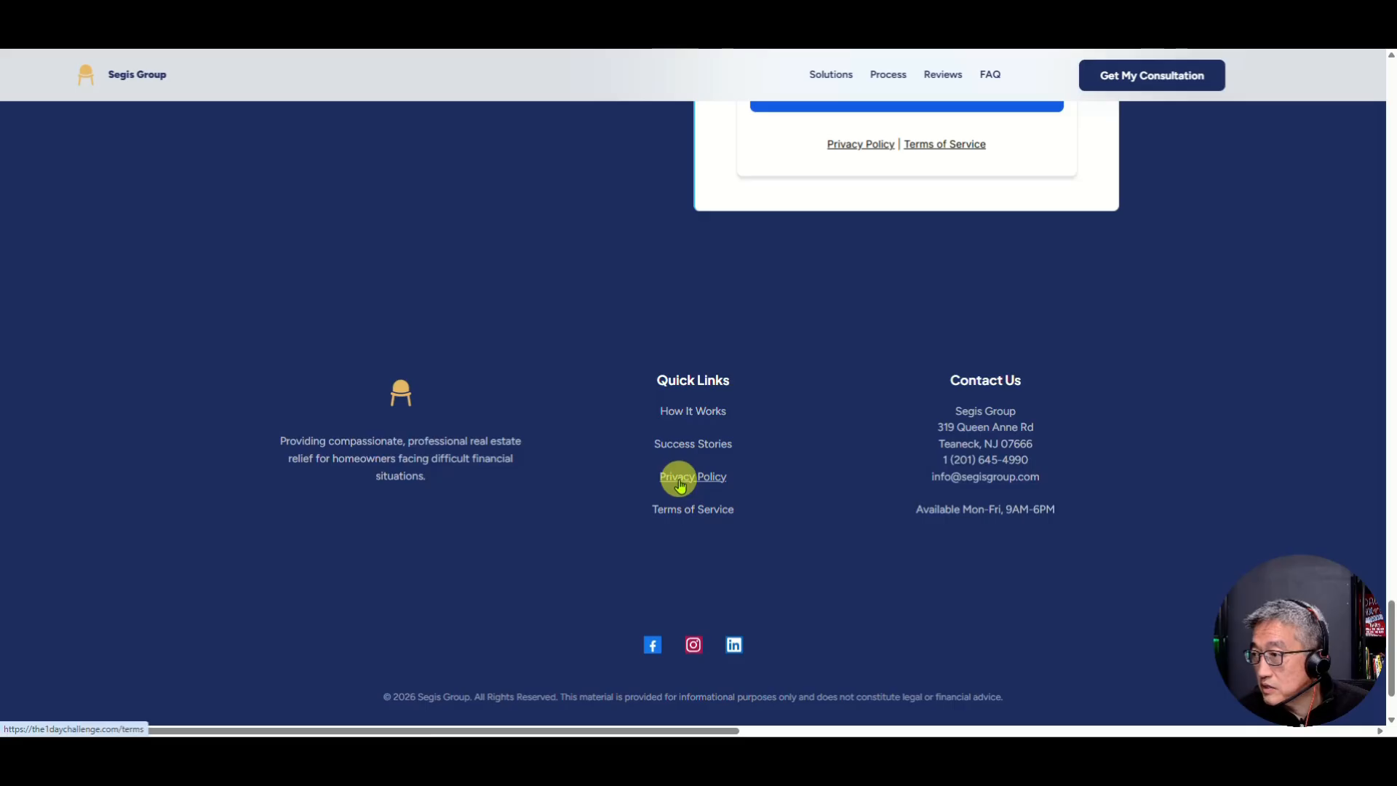
{"action": "left_click", "coordinate": [670, 474]}
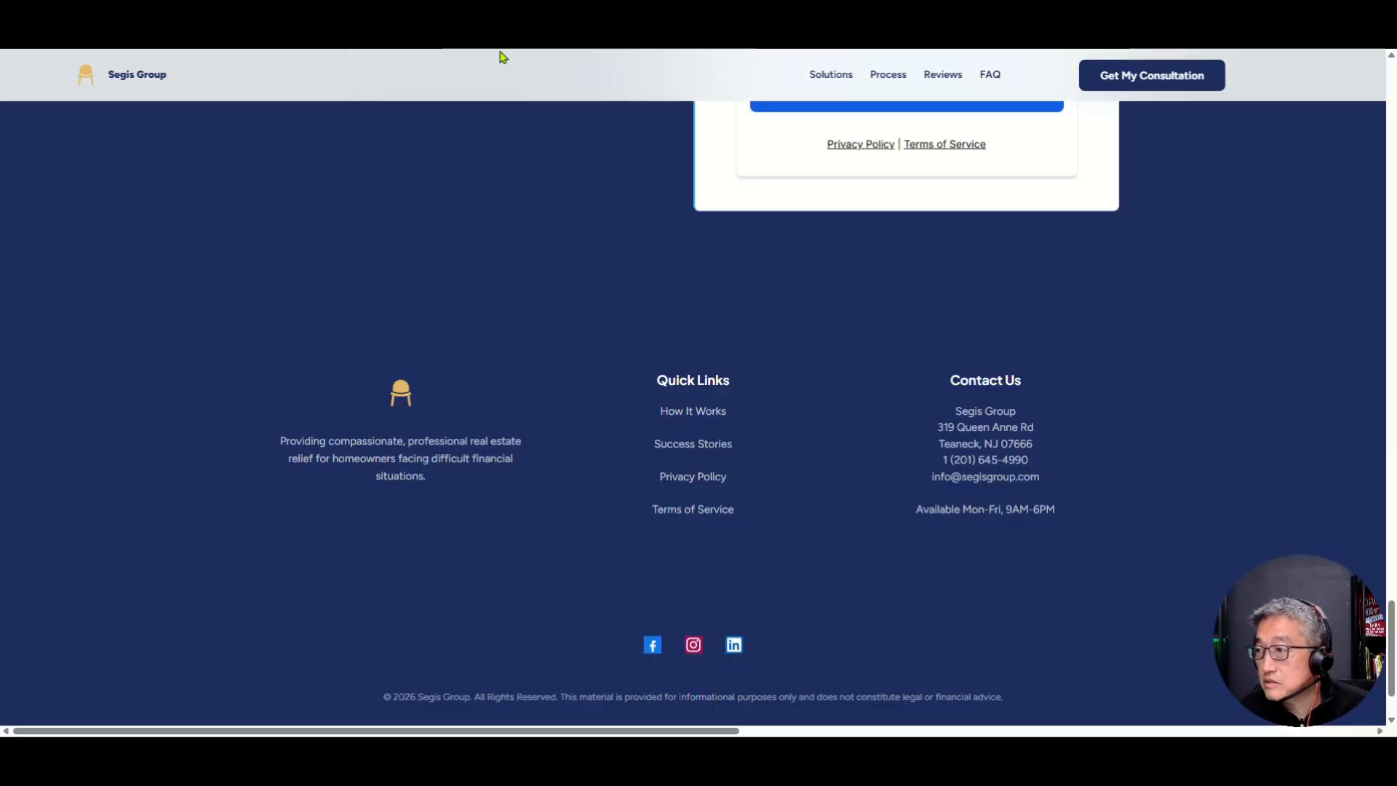
{"action": "left_click", "coordinate": [706, 513]}
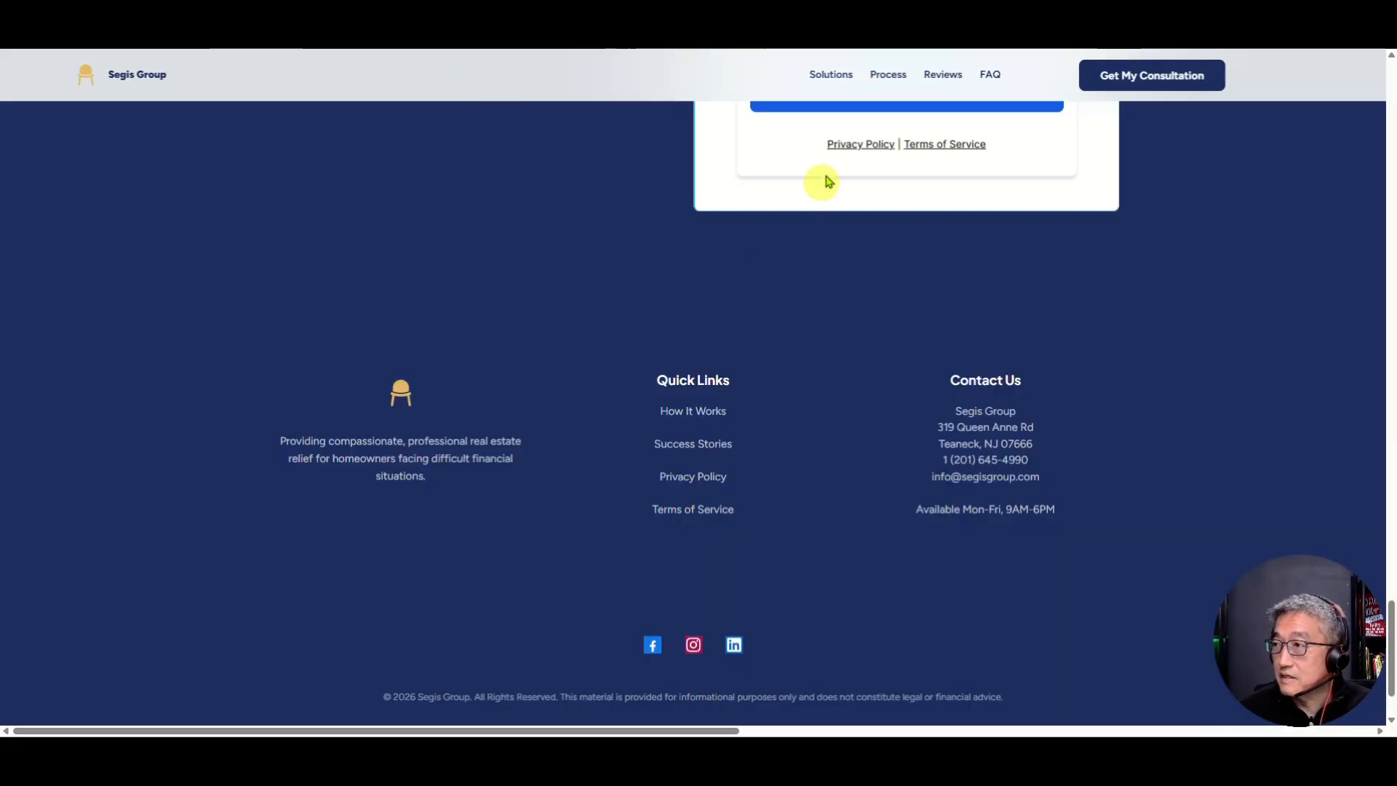
{"action": "left_click", "coordinate": [875, 146]}
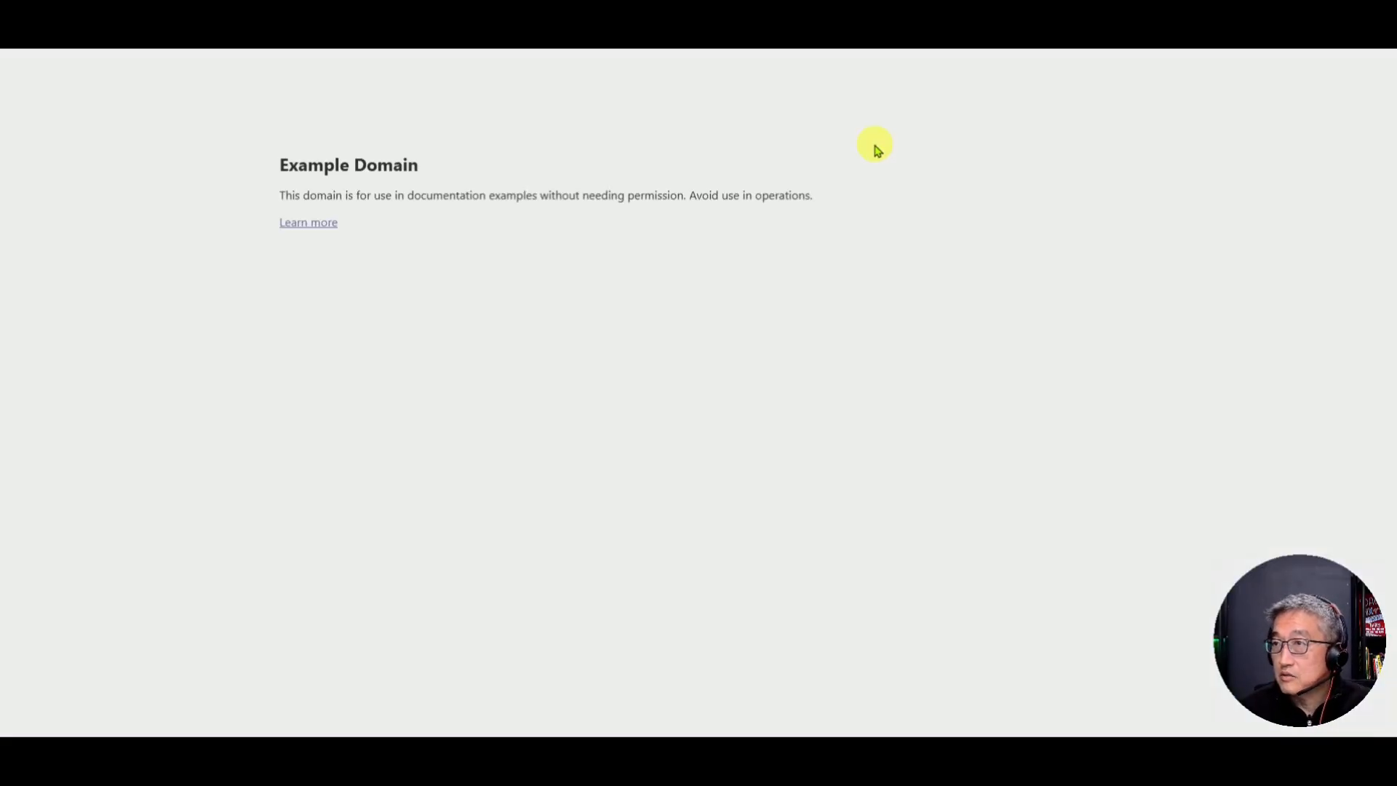
{"action": "key", "text": "ctrl+w"}
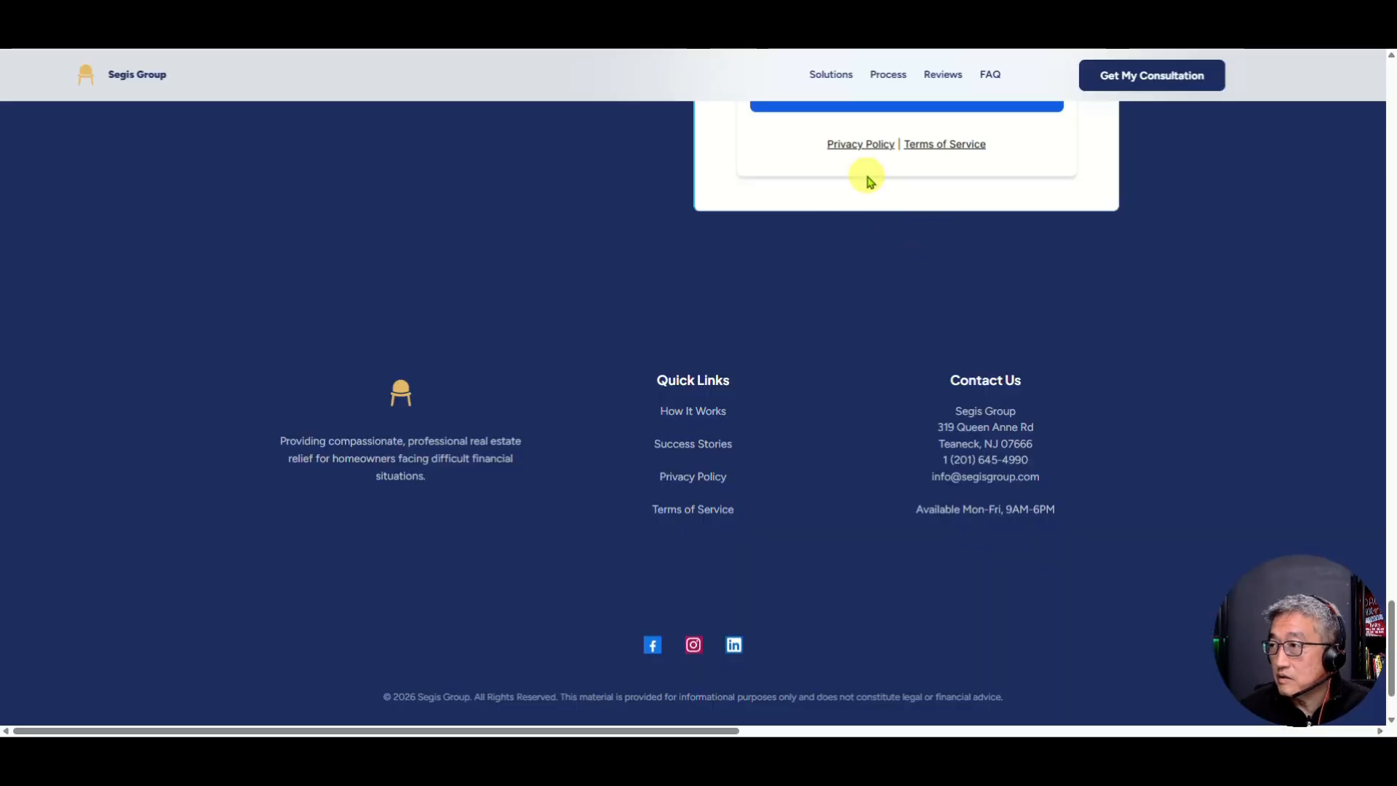
{"action": "scroll", "coordinate": [867, 181], "scroll_direction": "up", "scroll_amount": 5}
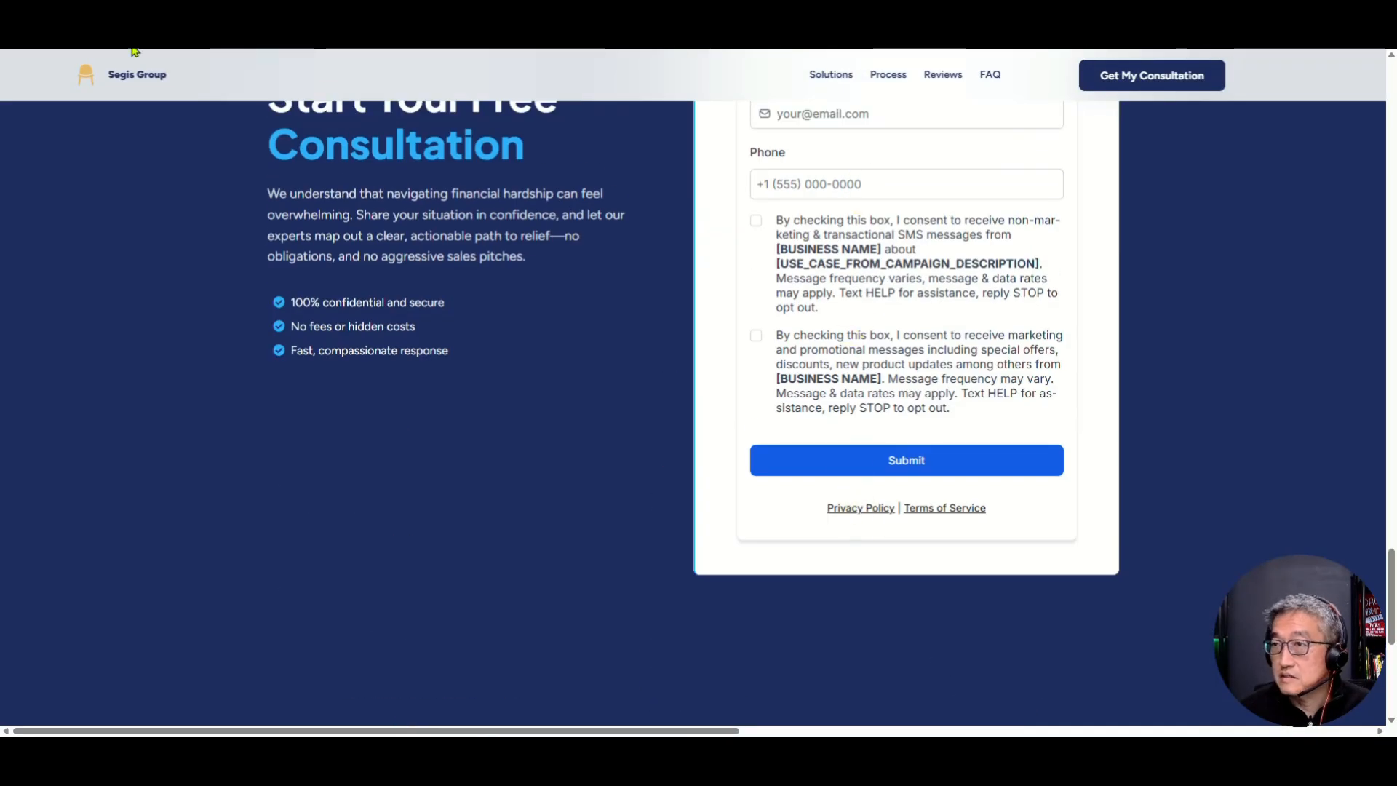
{"action": "key", "text": "ctrl+w"}
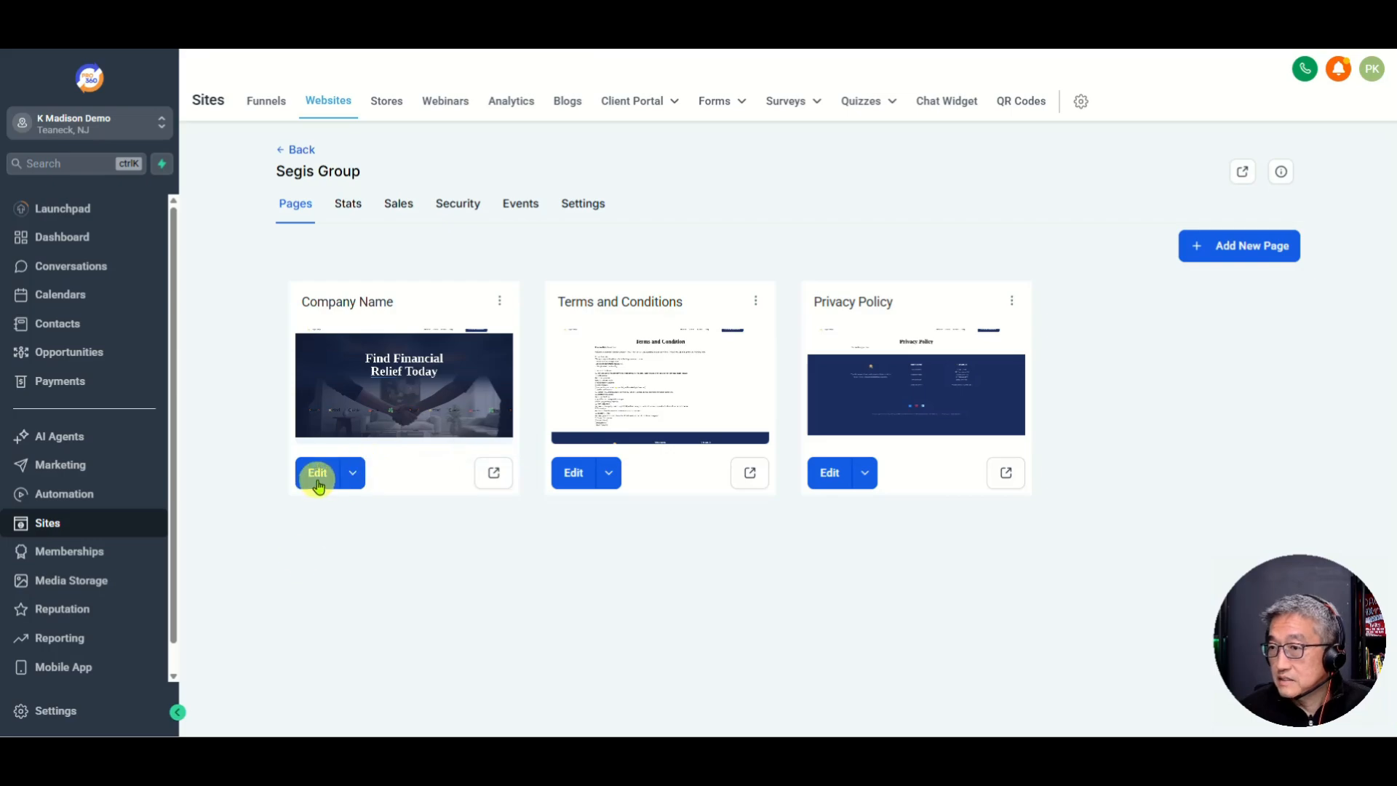
Step: Open the Free Consult form in the Forms builder and edit the policy text under Submit
{"action": "mouse_move", "coordinate": [714, 107]}
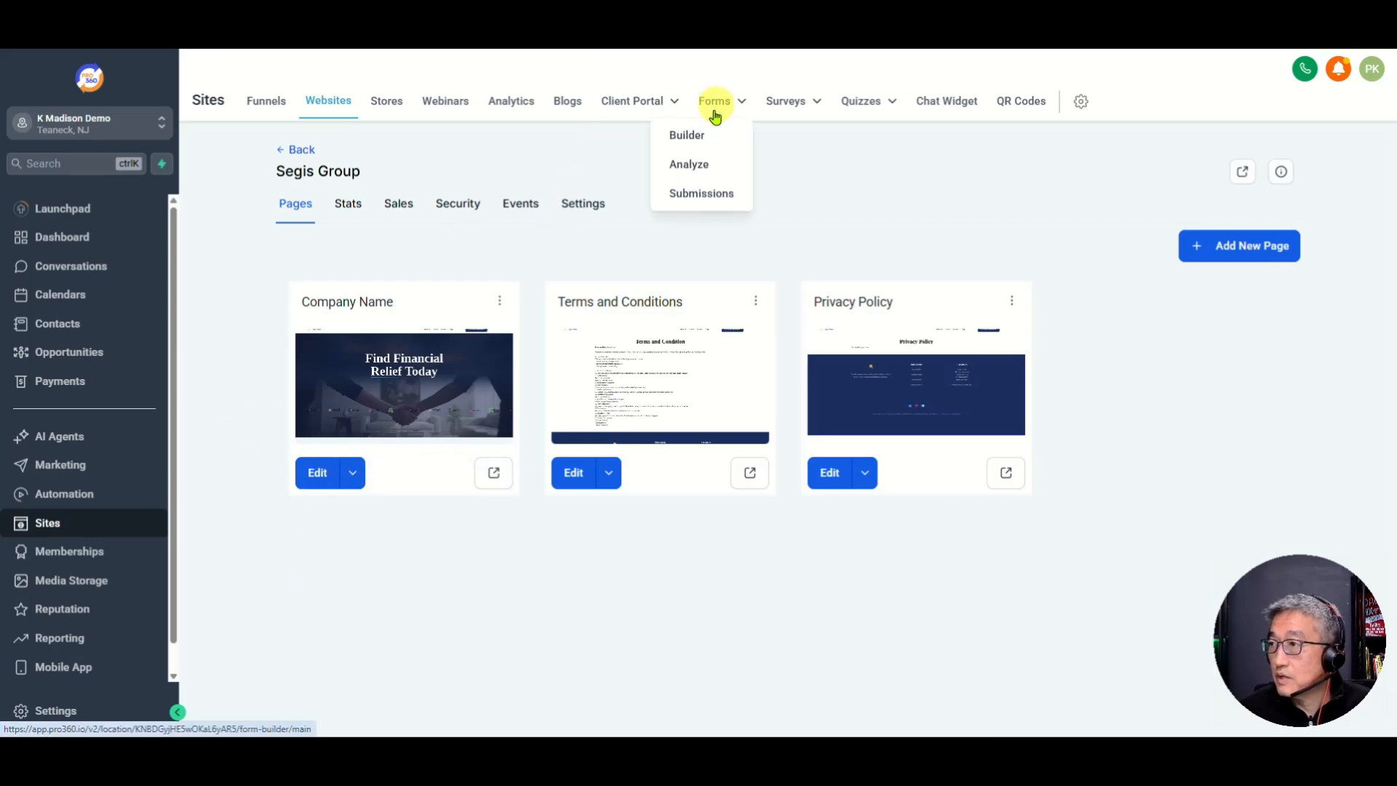
{"action": "left_click", "coordinate": [697, 138]}
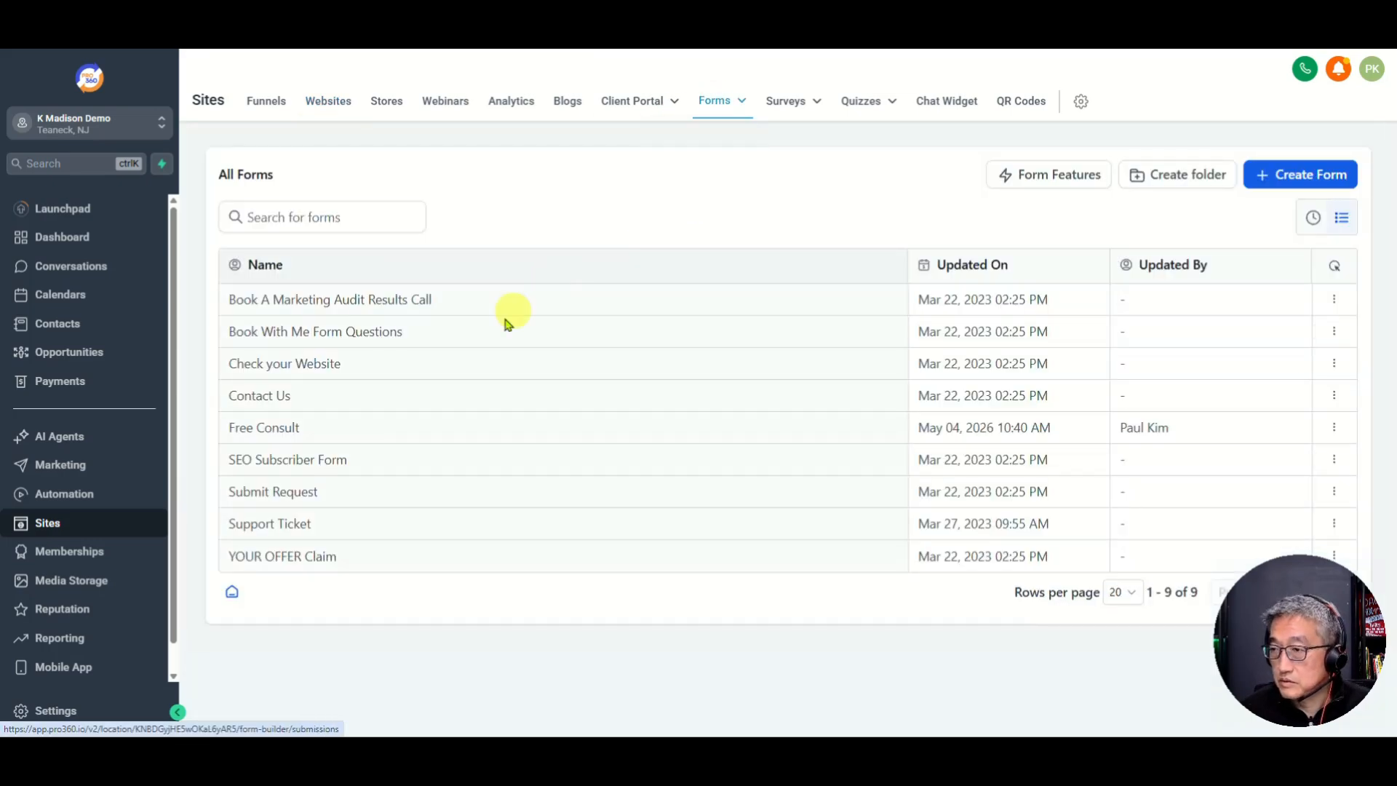
{"action": "left_click", "coordinate": [257, 429]}
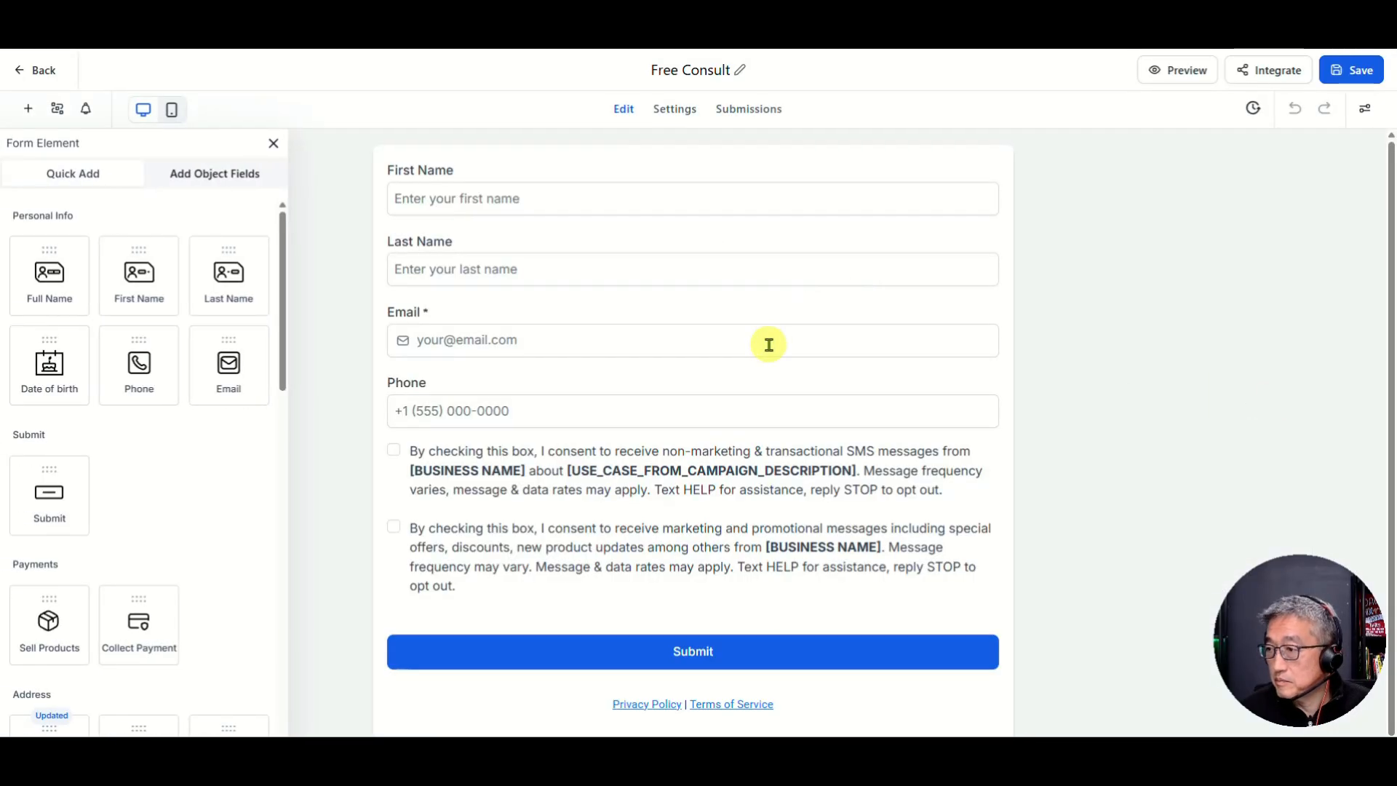
{"action": "scroll", "coordinate": [714, 517], "scroll_direction": "down", "scroll_amount": 1}
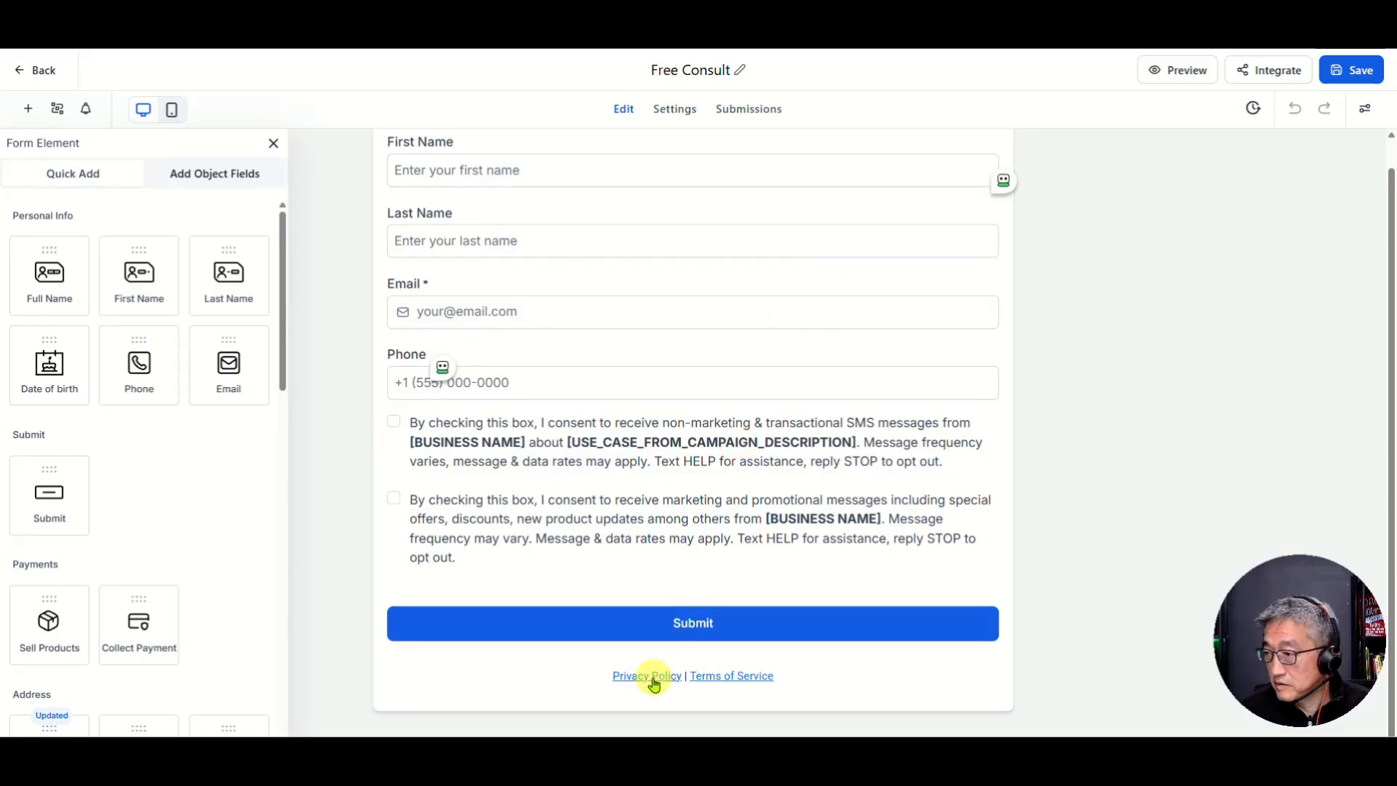
{"action": "left_click", "coordinate": [609, 678]}
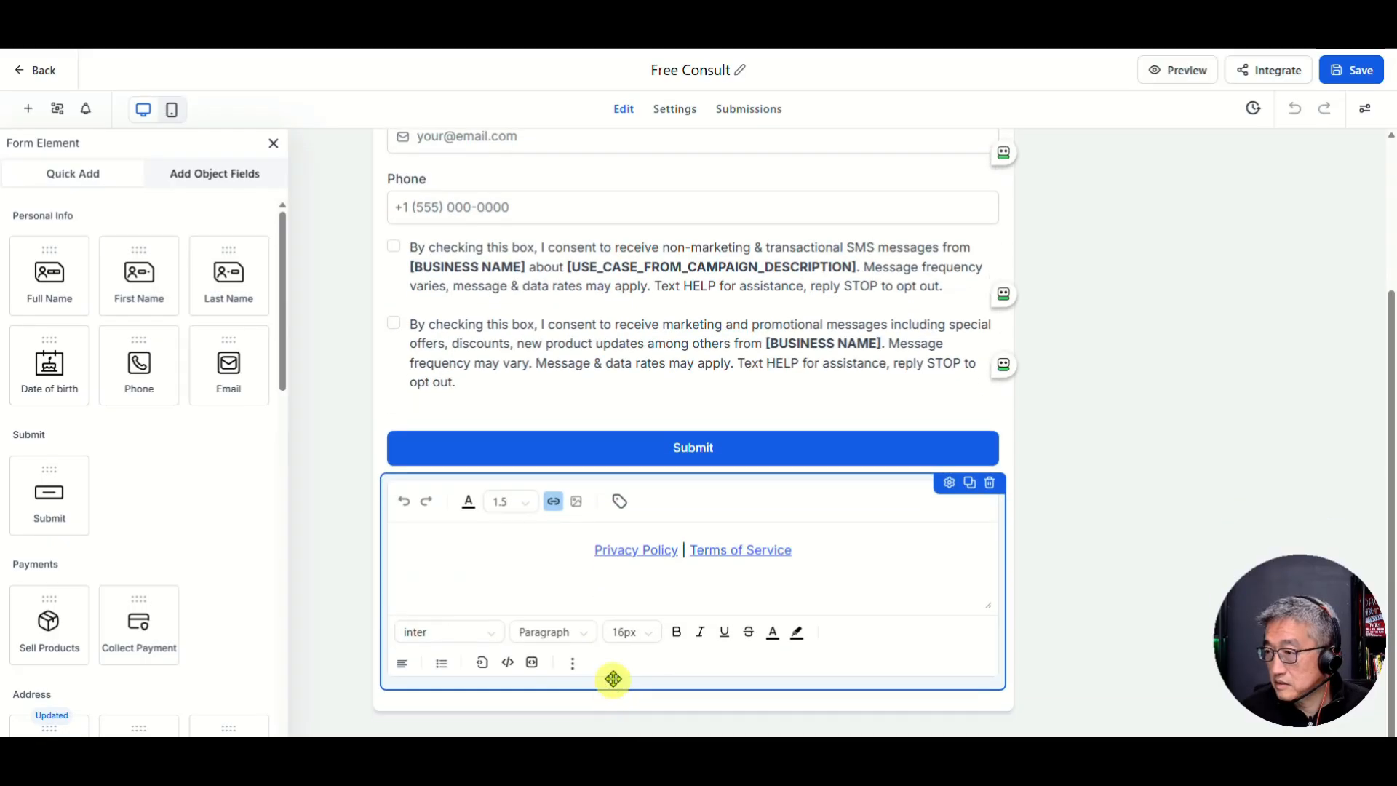
{"action": "left_click", "coordinate": [595, 552]}
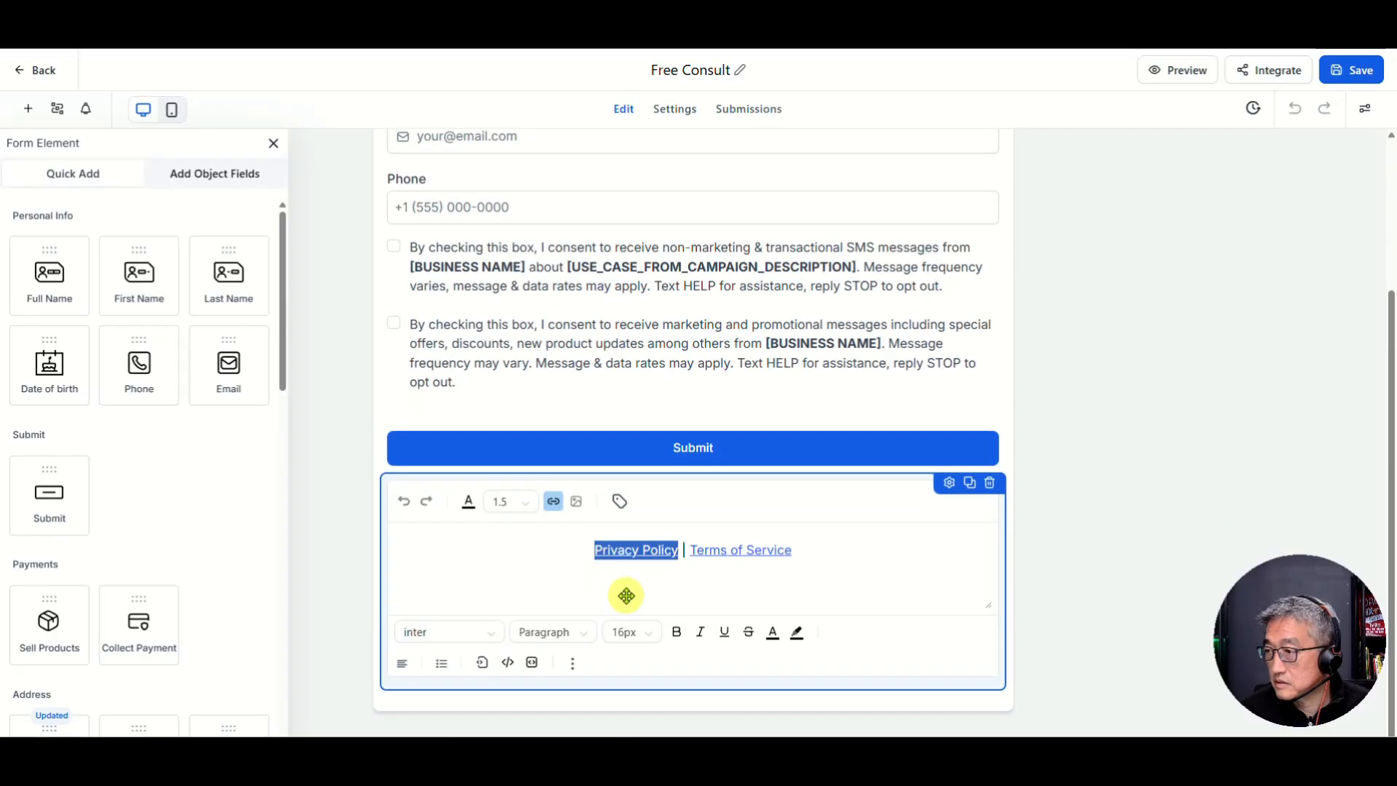
{"action": "left_click", "coordinate": [554, 510]}
{"action": "left_click", "coordinate": [689, 328]}
{"action": "key", "text": "ctrl+a"}
{"action": "type", "text": "https://the1daychallenge.com/privacy"}
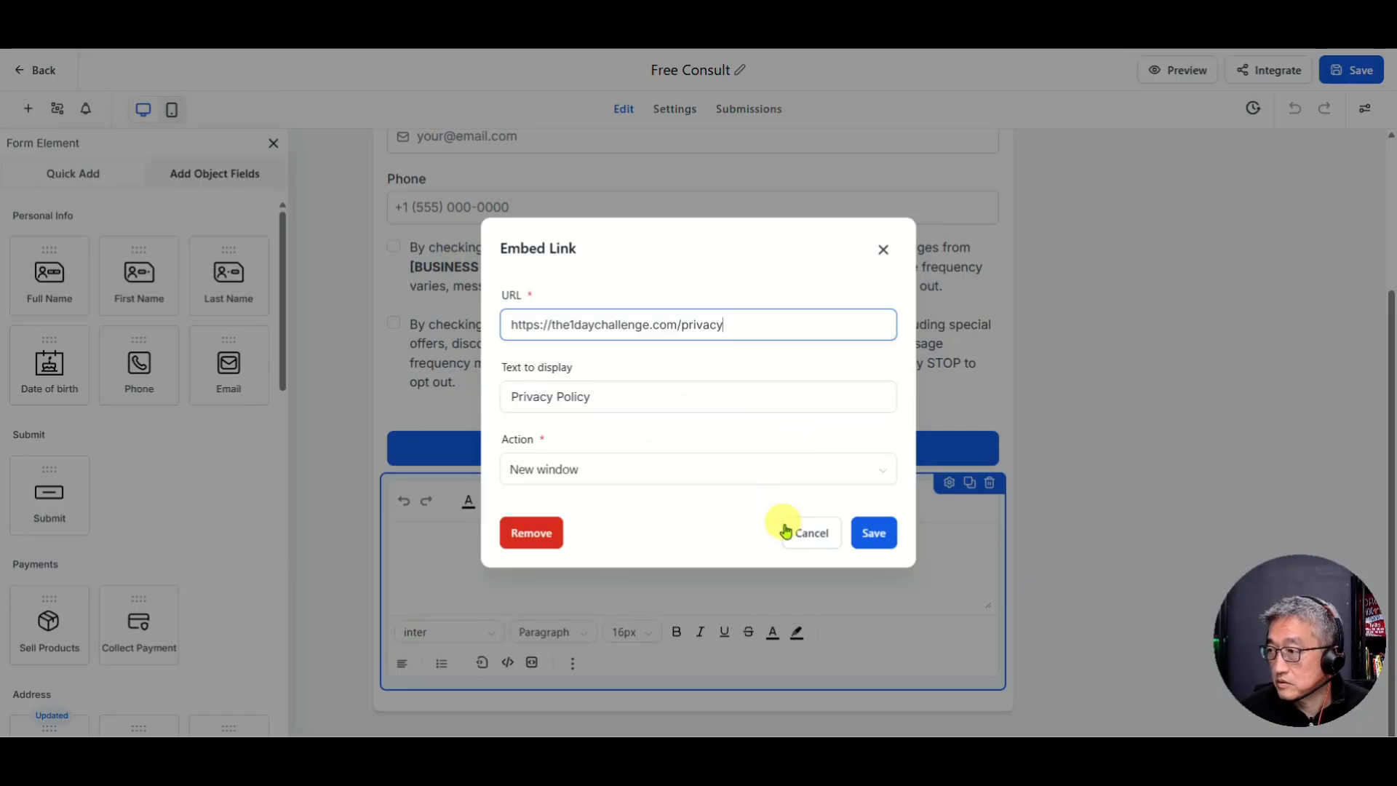
{"action": "left_click", "coordinate": [793, 533]}
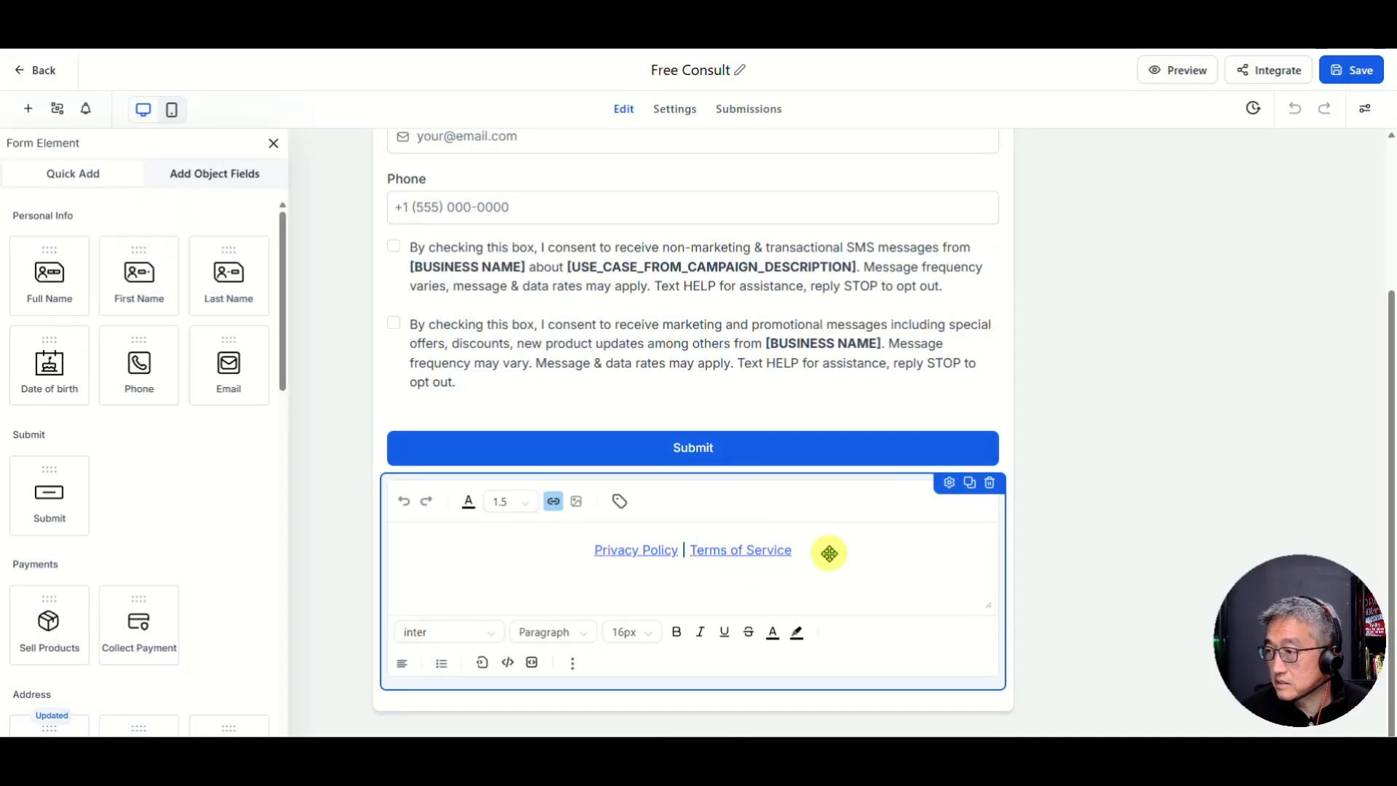
{"action": "left_click", "coordinate": [798, 552]}
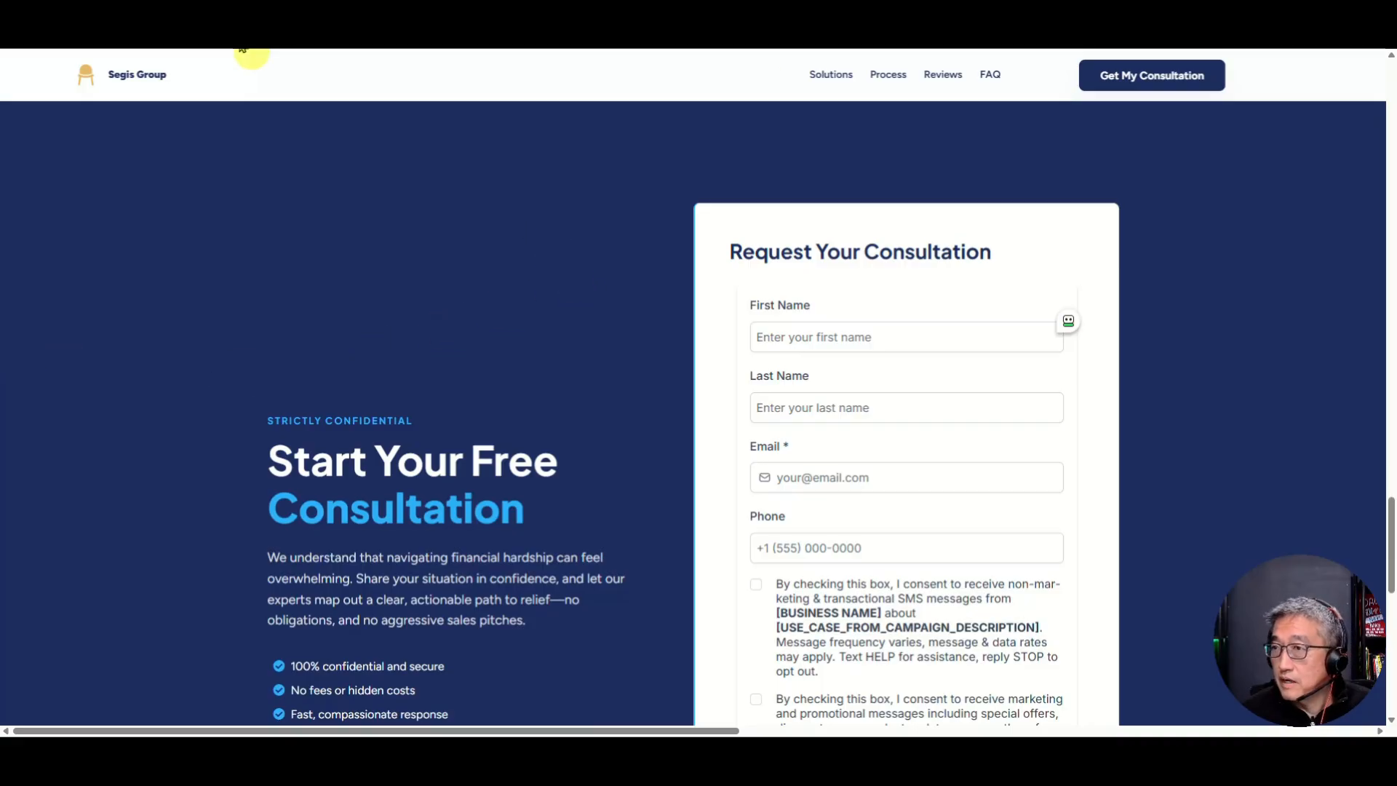
{"action": "left_click", "coordinate": [82, 38]}
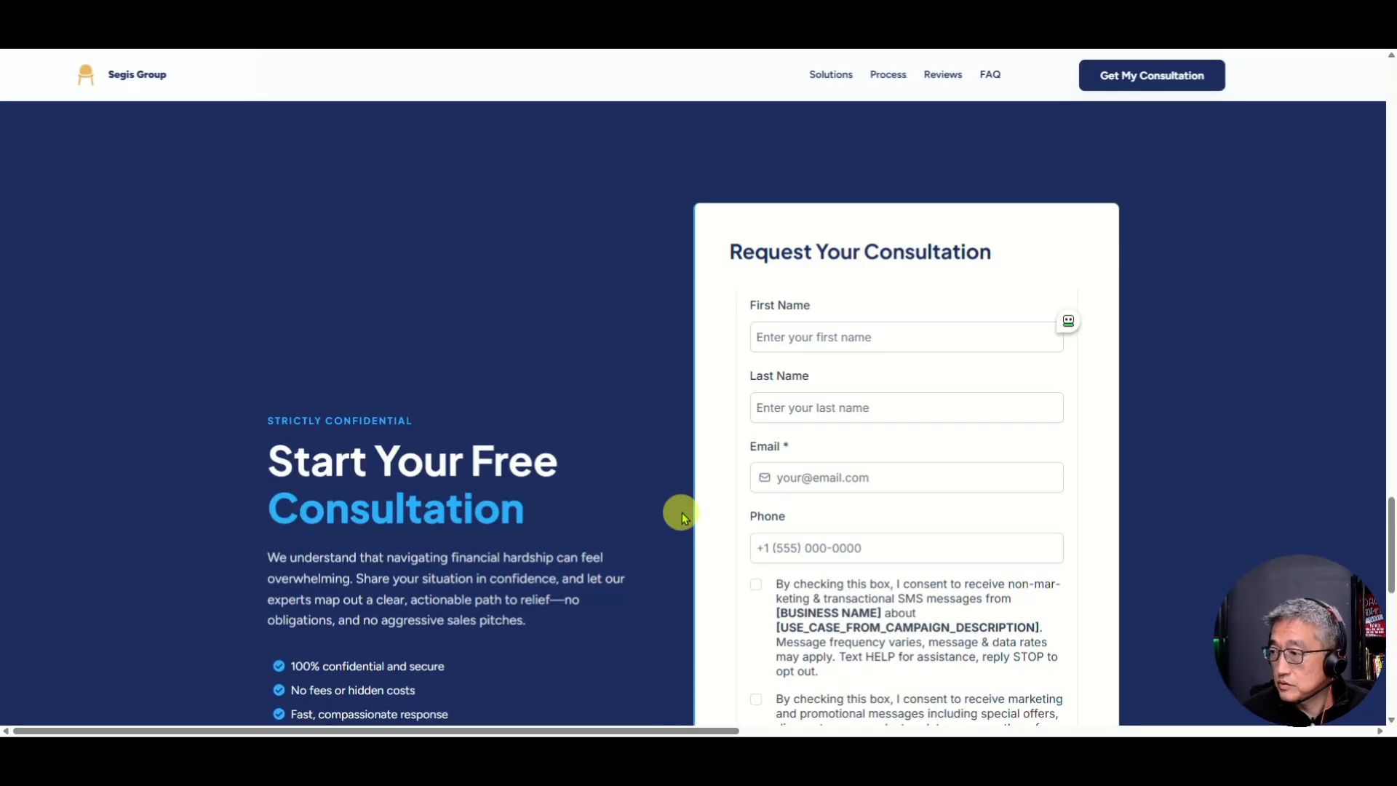
{"action": "scroll", "coordinate": [637, 469], "scroll_direction": "down", "scroll_amount": 4}
{"action": "scroll", "coordinate": [637, 469], "scroll_direction": "down", "scroll_amount": 4}
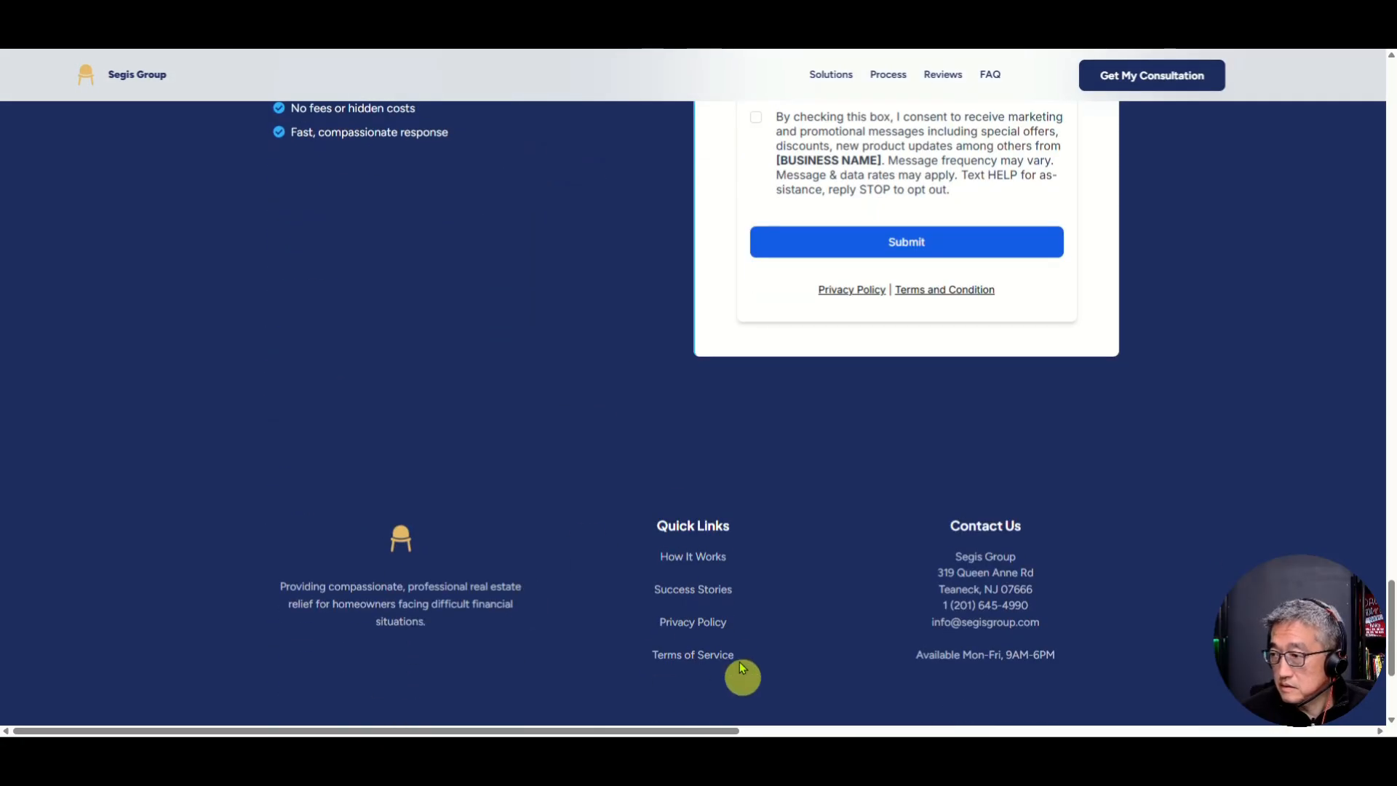
{"action": "left_click", "coordinate": [710, 627]}
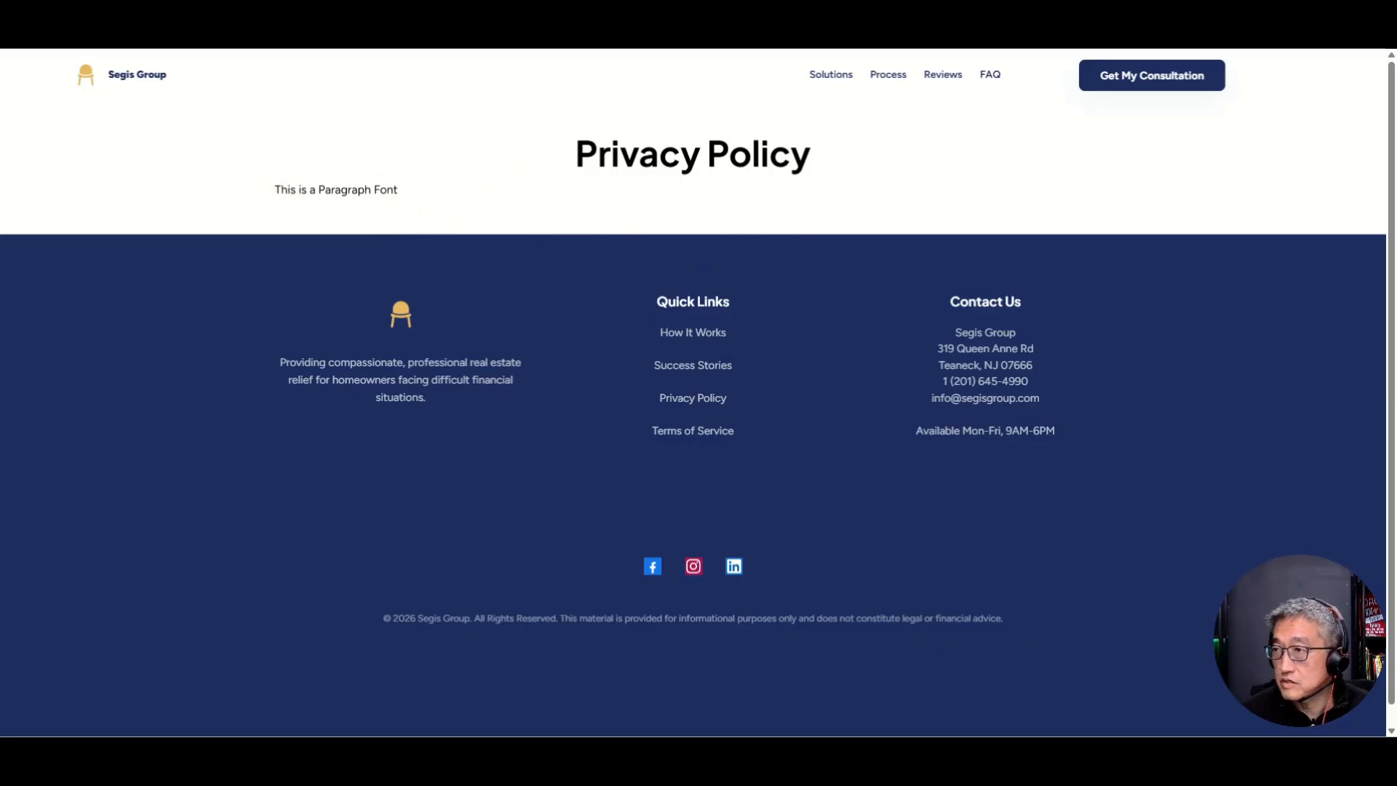
{"action": "key", "text": "alt+Left"}
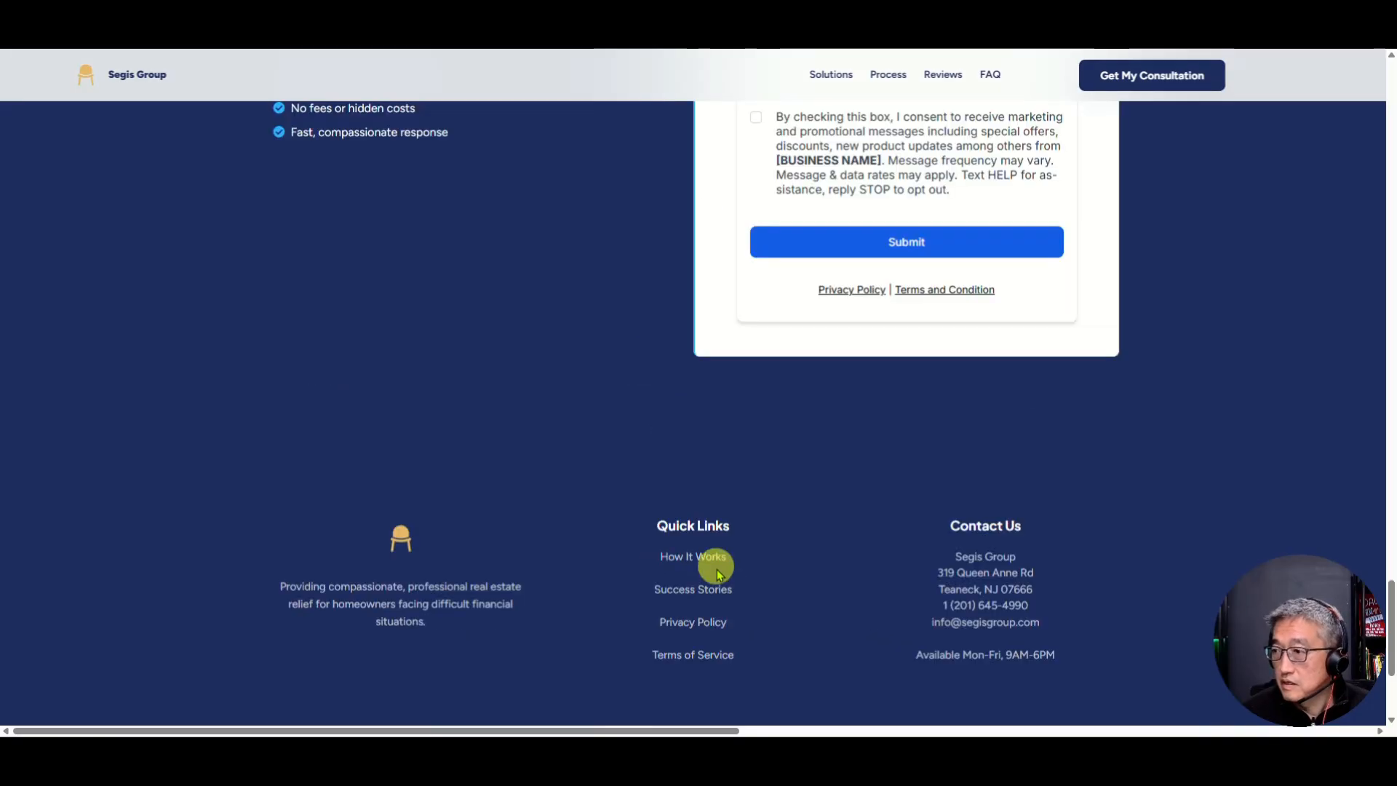
{"action": "left_click", "coordinate": [711, 657]}
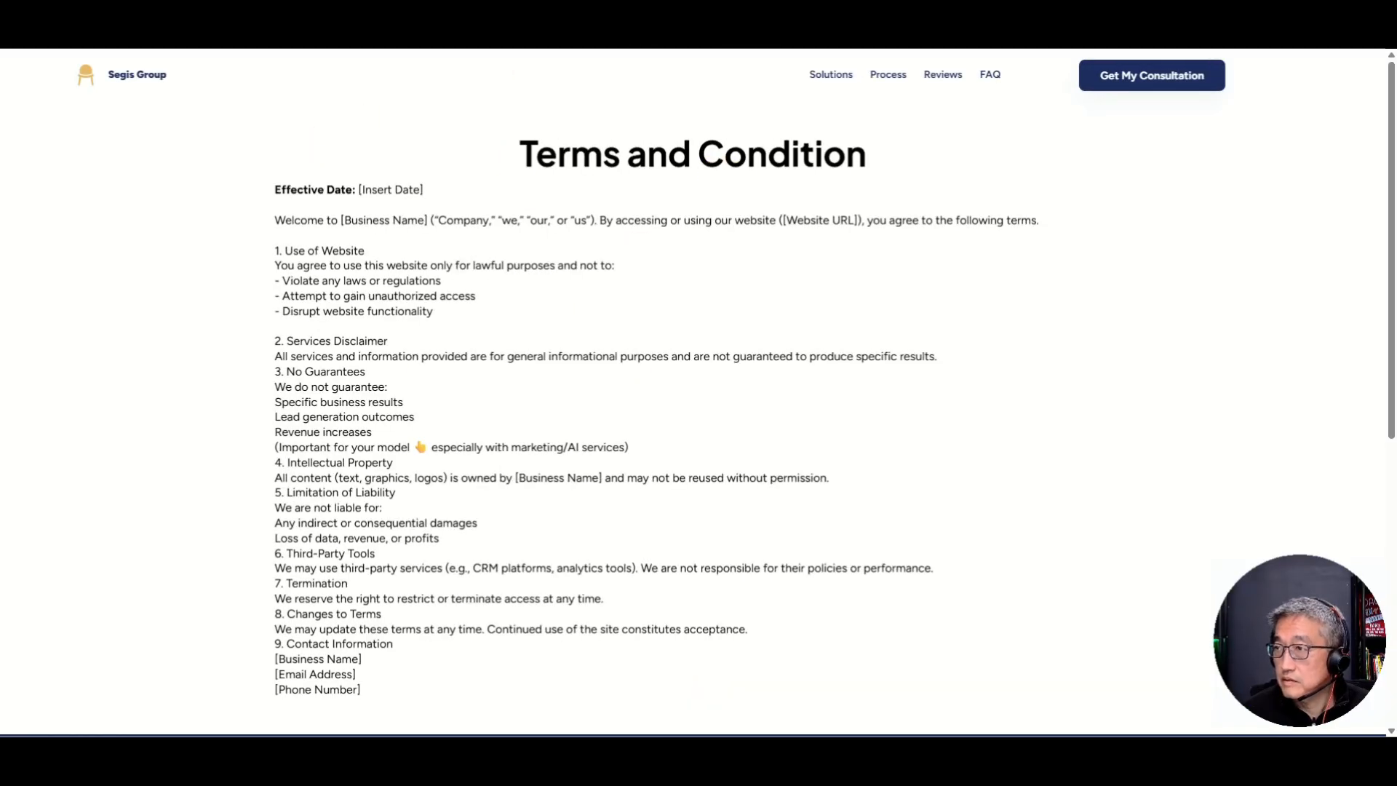
{"action": "key", "text": "alt+Left"}
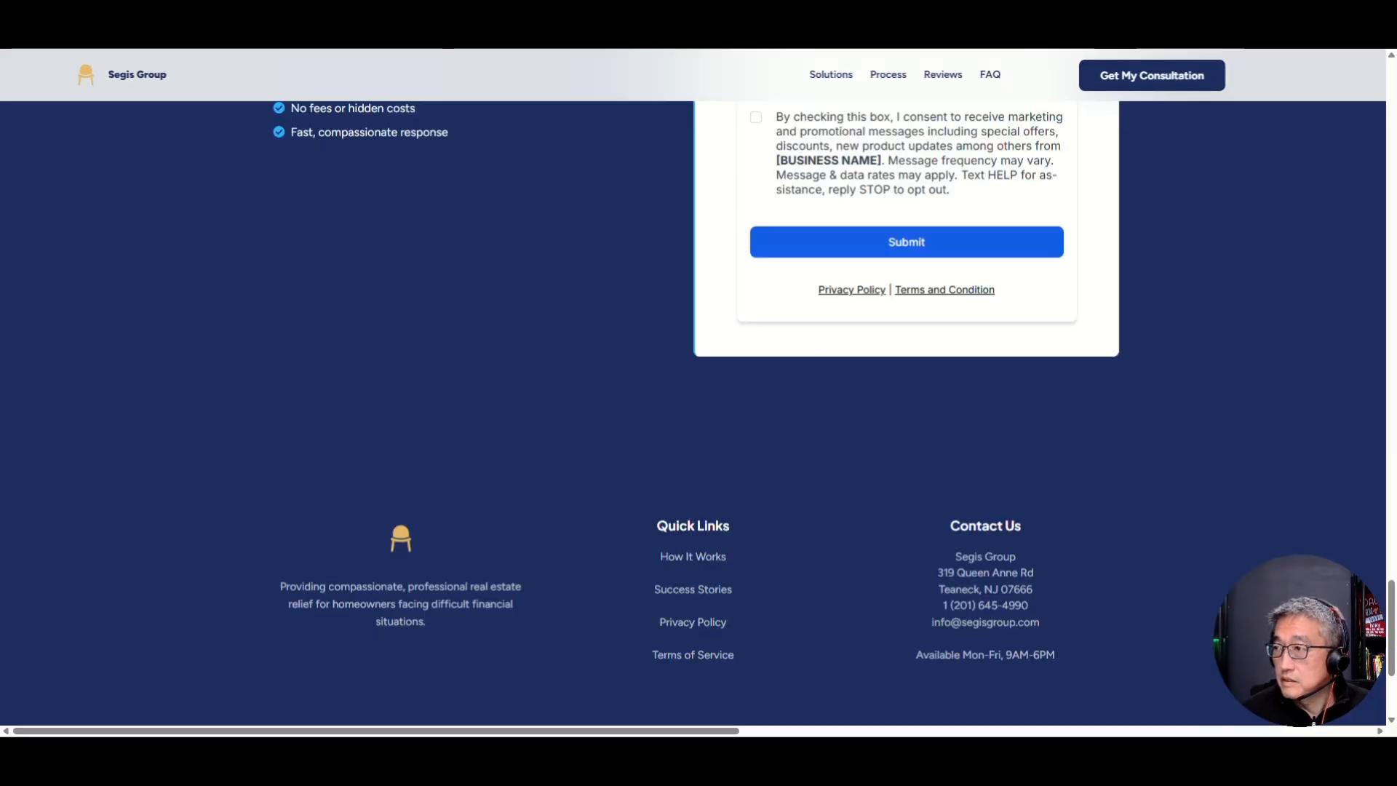
{"action": "left_click", "coordinate": [857, 293]}
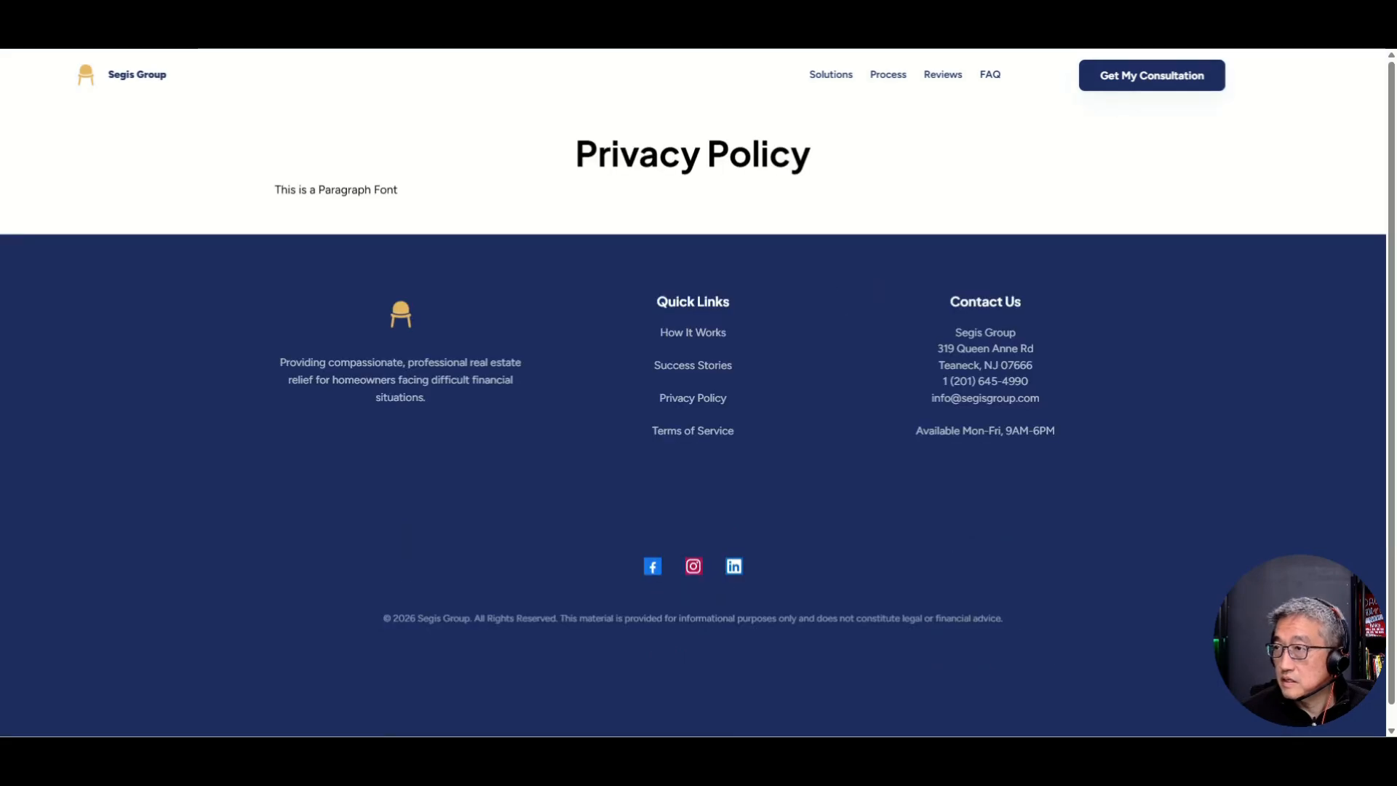
{"action": "key", "text": "alt+Left"}
{"action": "left_click", "coordinate": [959, 293]}
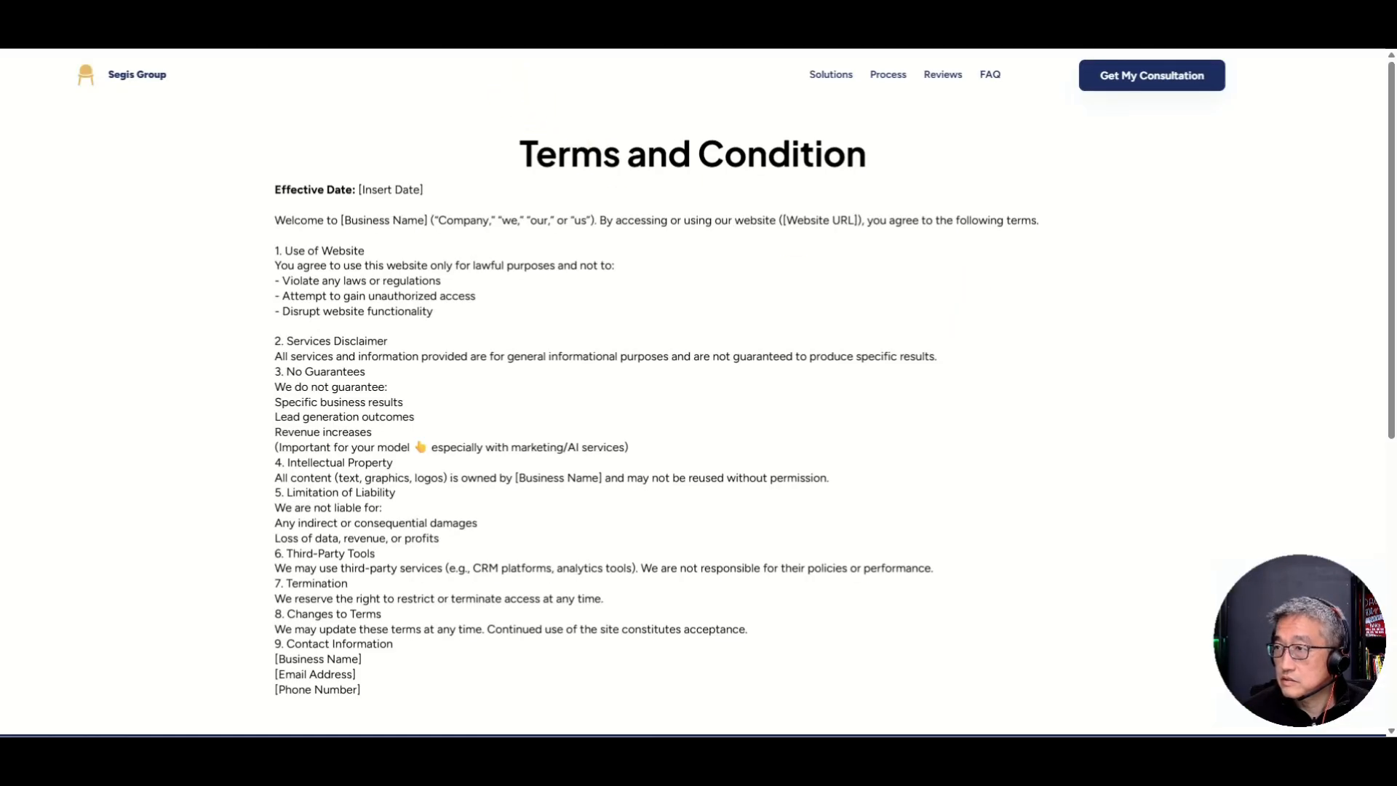
{"action": "key", "text": "alt+Left"}
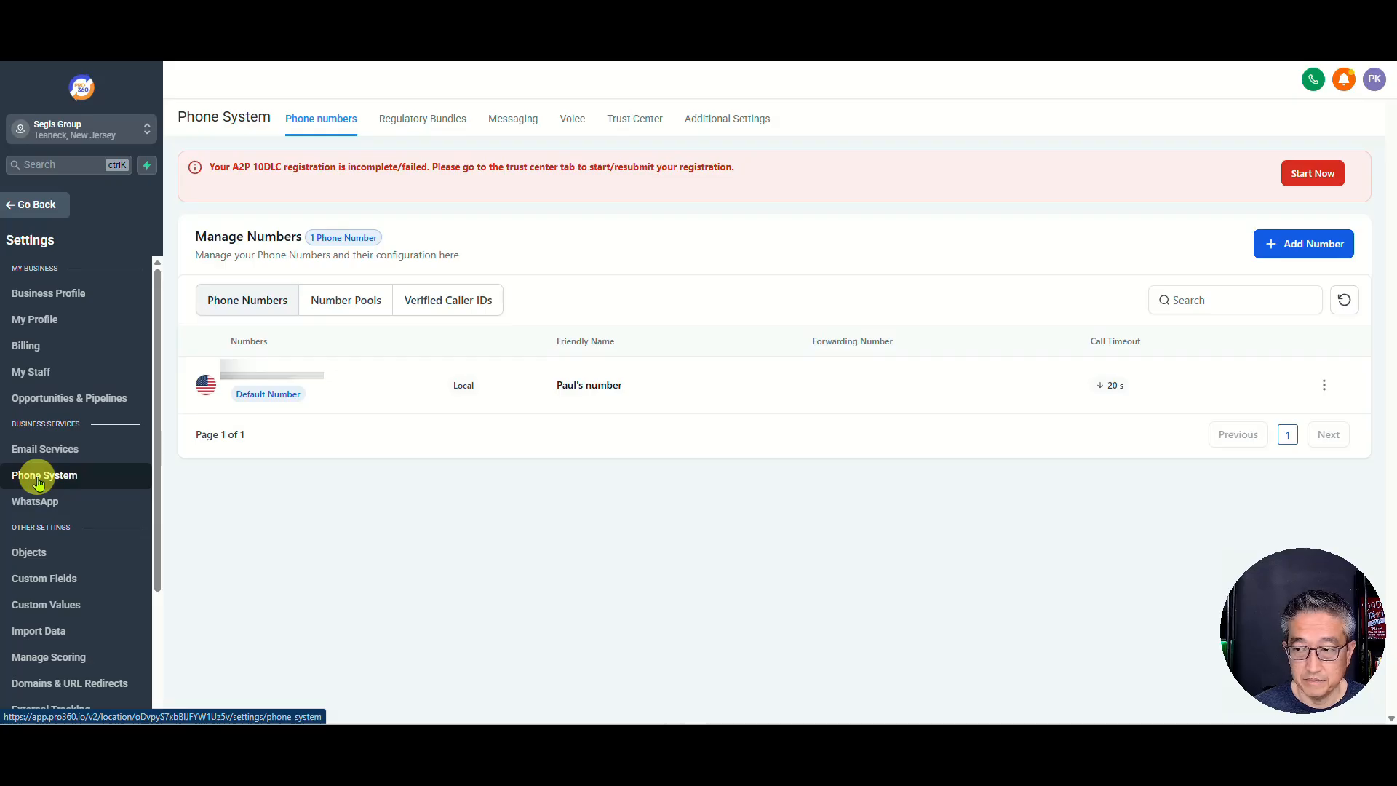
Step: Choose Add Number > Add Phone Number to start buying a new number
{"action": "left_click", "coordinate": [1303, 246]}
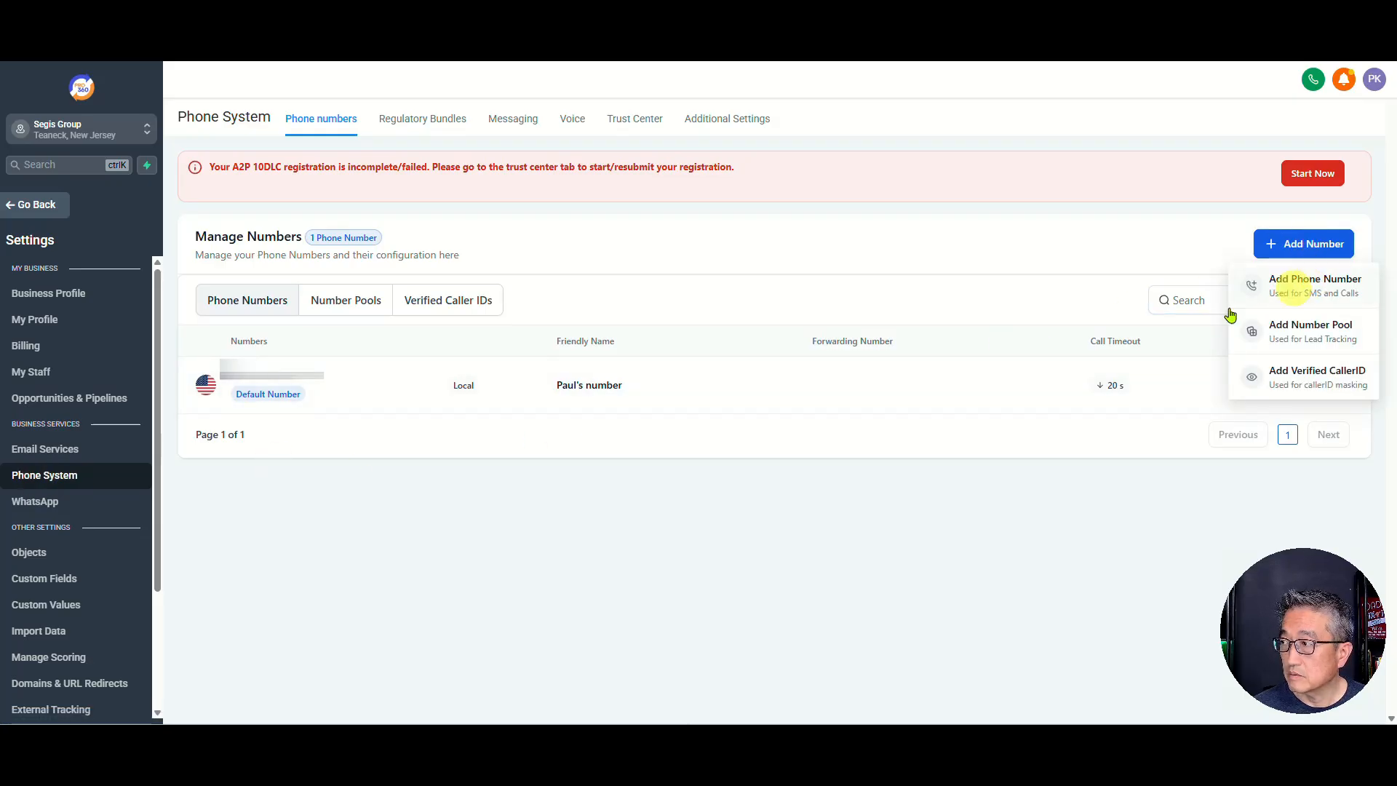
{"action": "left_click", "coordinate": [1307, 288]}
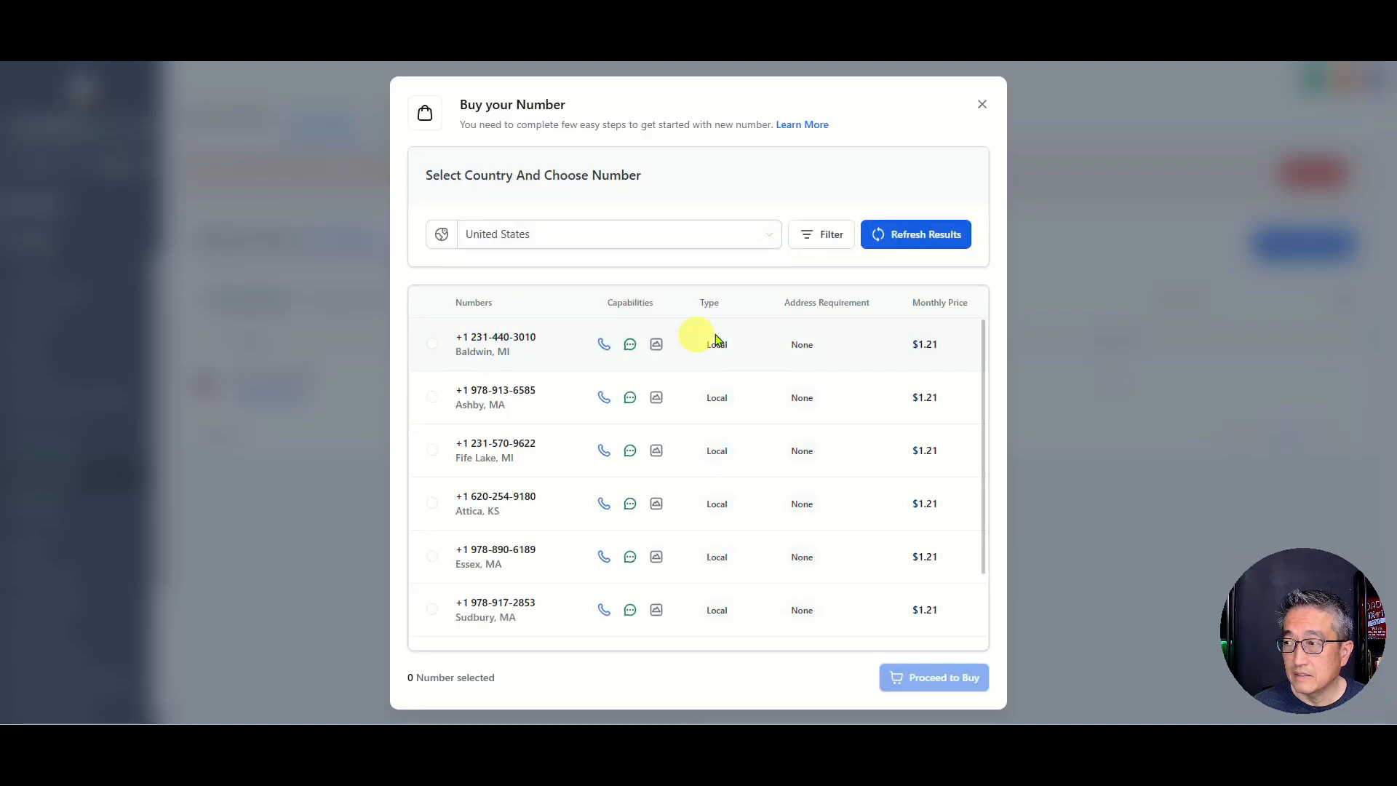
Step: Filter available numbers to those whose first part matches 201
{"action": "left_click", "coordinate": [817, 243]}
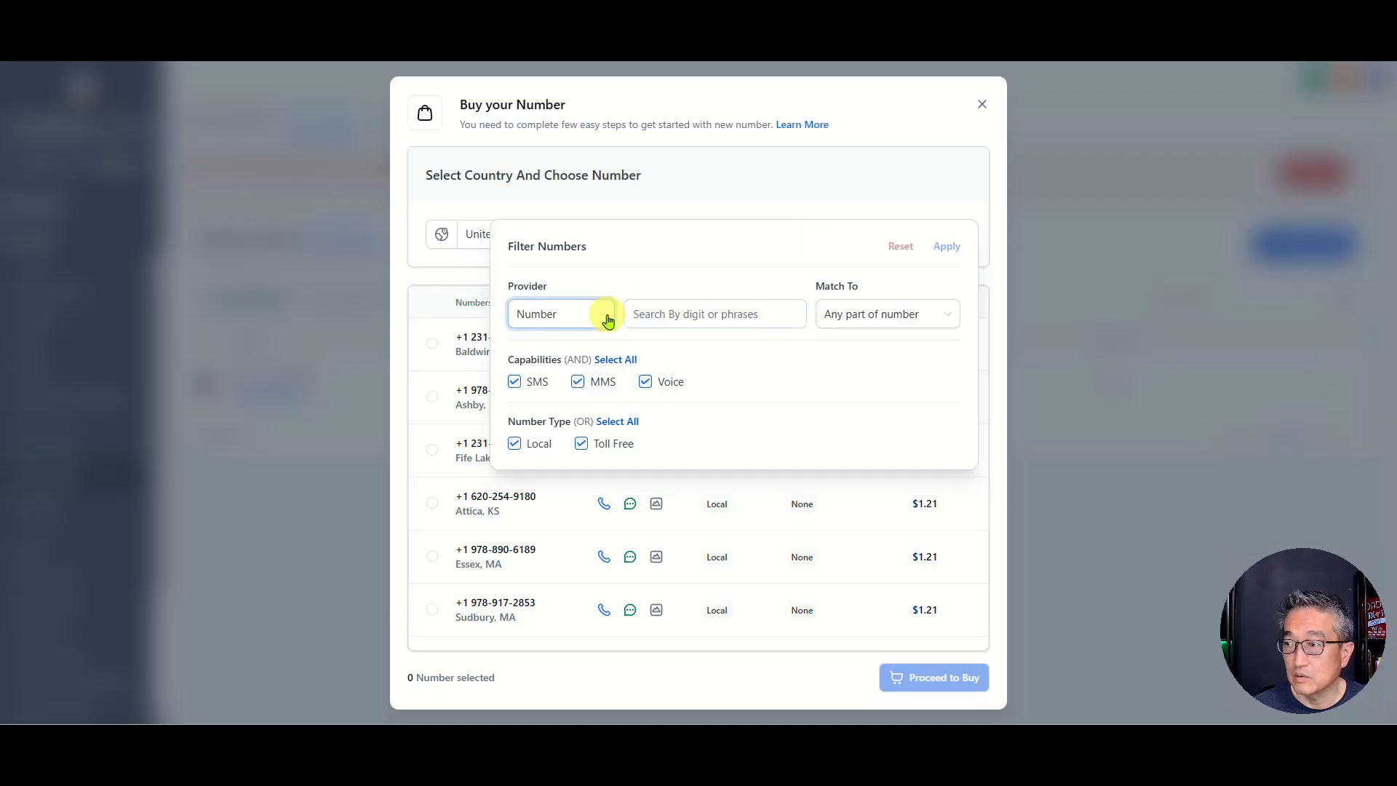
{"action": "left_click", "coordinate": [855, 314]}
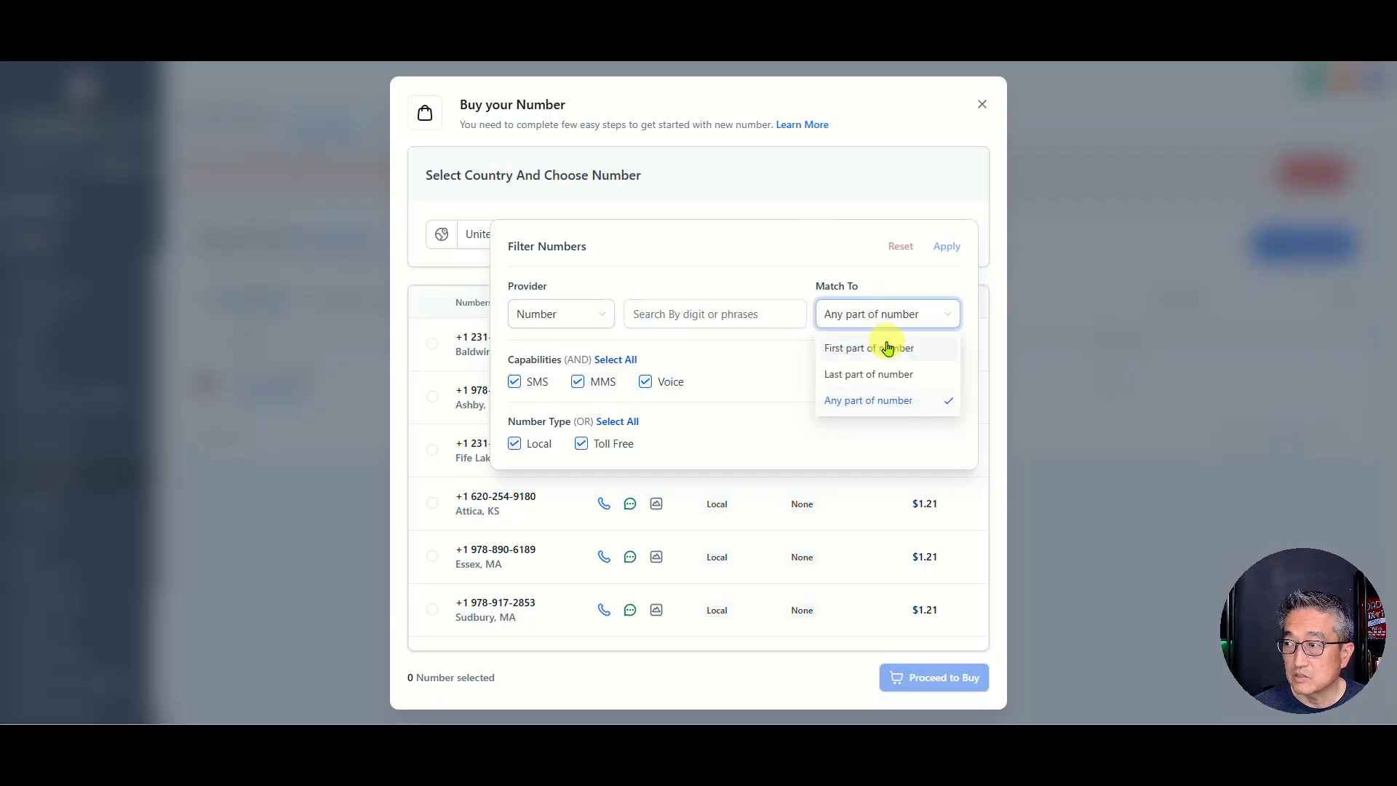
{"action": "left_click", "coordinate": [882, 352]}
{"action": "left_click", "coordinate": [736, 306]}
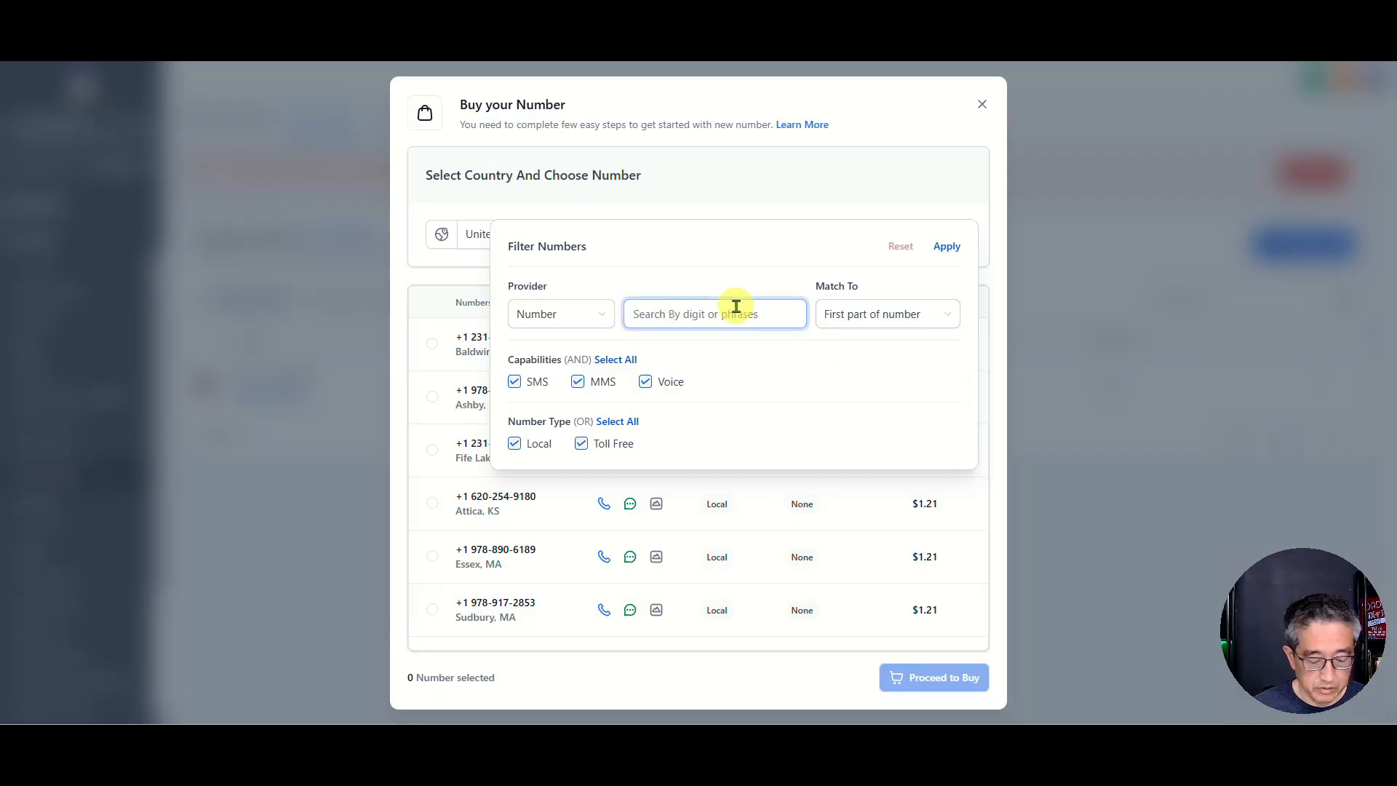
{"action": "type", "text": "201"}
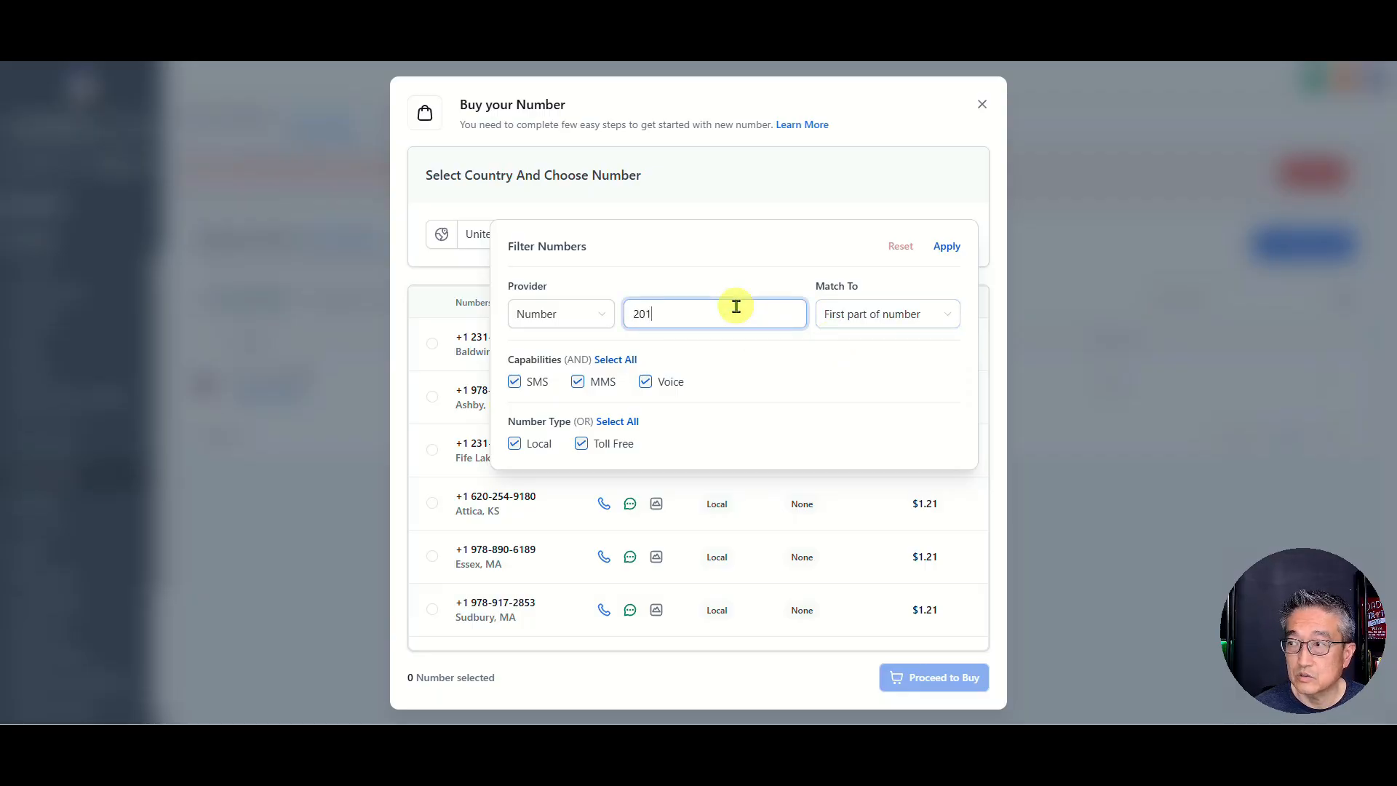
{"action": "left_click", "coordinate": [950, 249]}
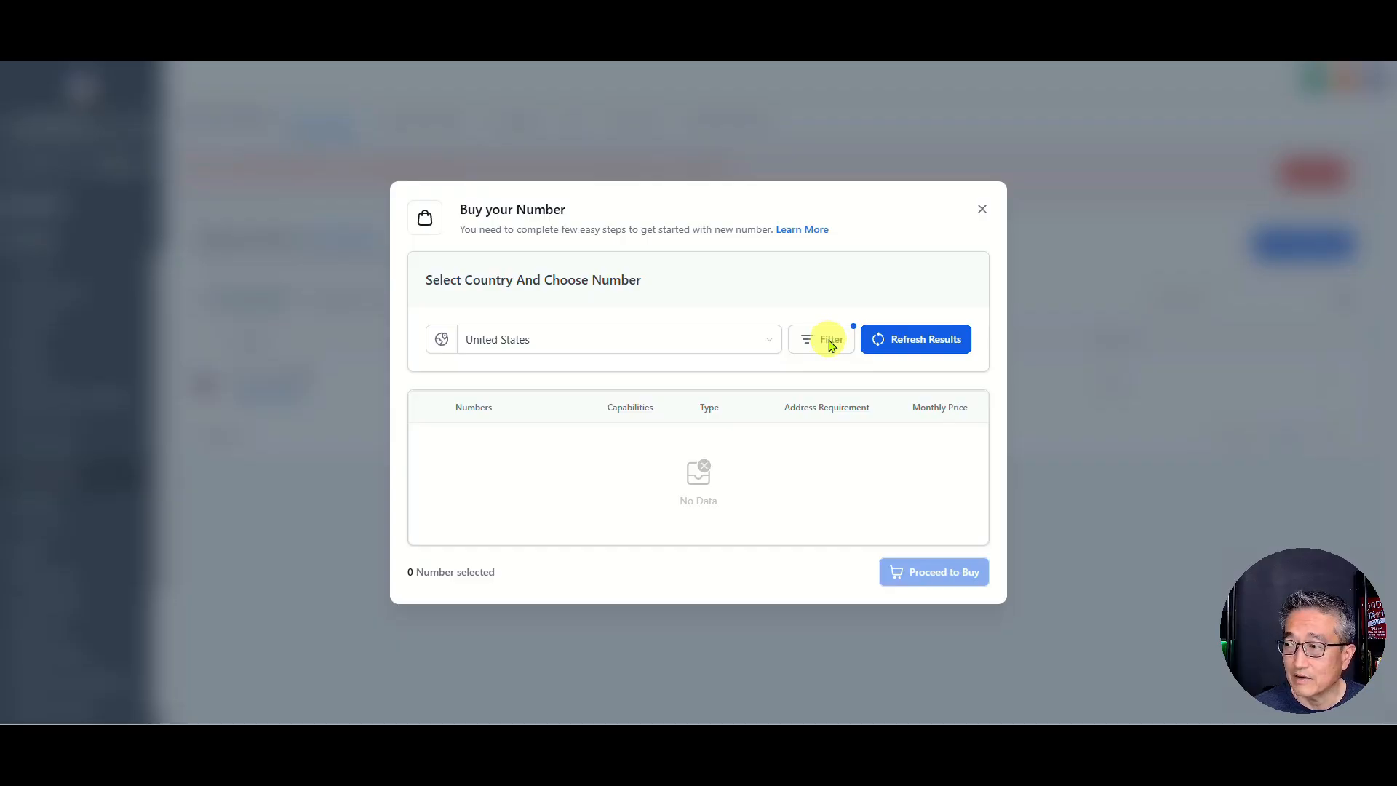
{"action": "left_click", "coordinate": [829, 345]}
{"action": "left_click_drag", "start_coordinate": [689, 418], "coordinate": [610, 444]}
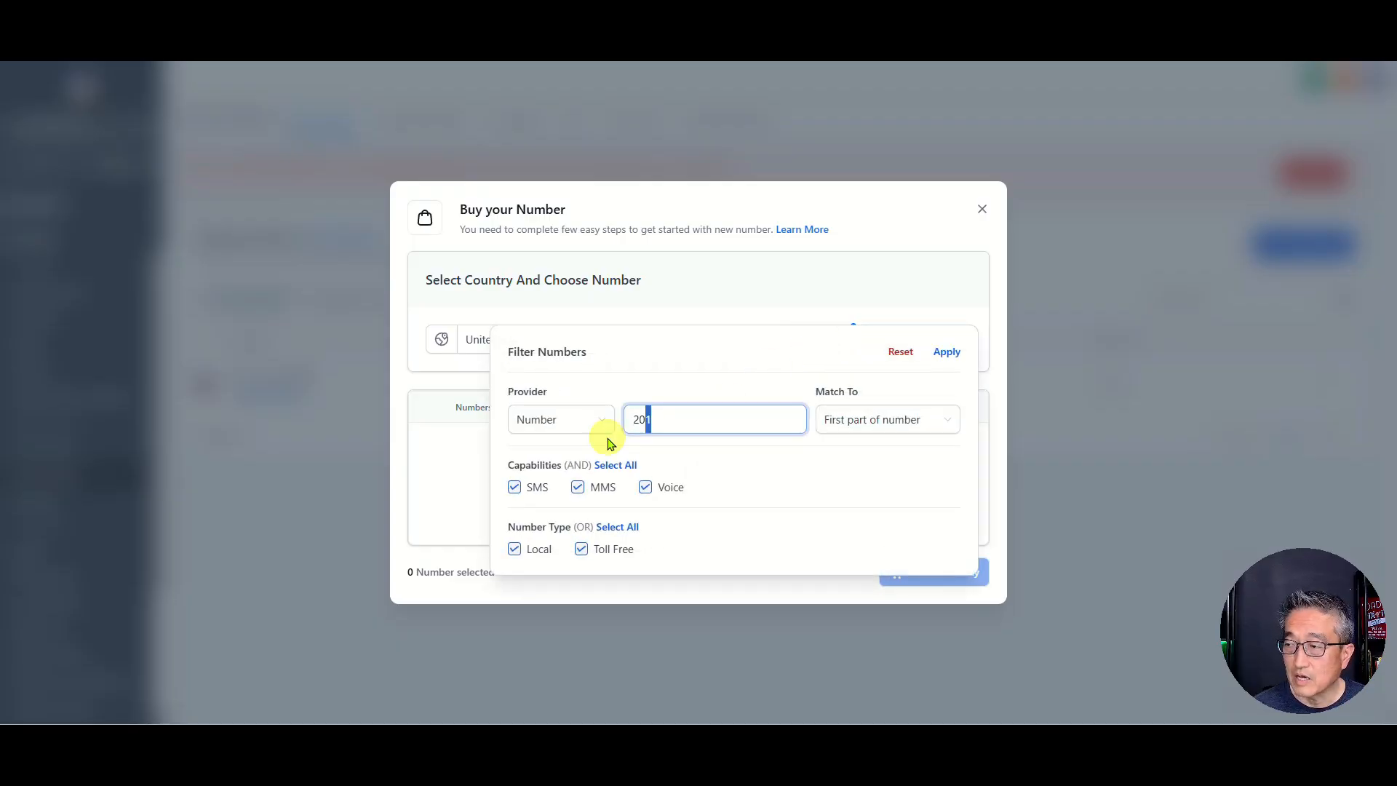
{"action": "key", "text": "BackSpace"}
{"action": "key", "text": "BackSpace"}
{"action": "key", "text": "BackSpace"}
{"action": "type", "text": "551"}
{"action": "left_click", "coordinate": [945, 352]}
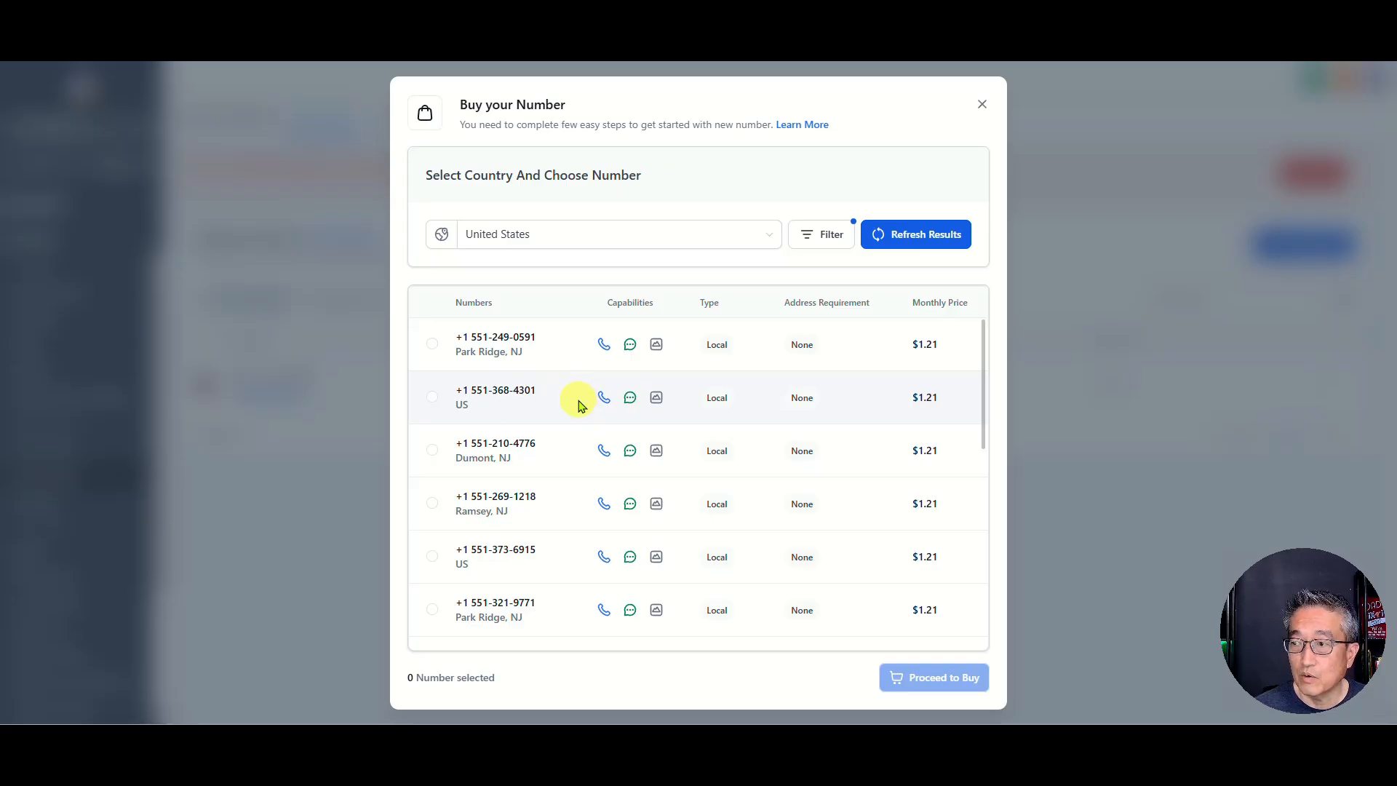
{"action": "scroll", "coordinate": [581, 406], "scroll_direction": "down", "scroll_amount": 3}
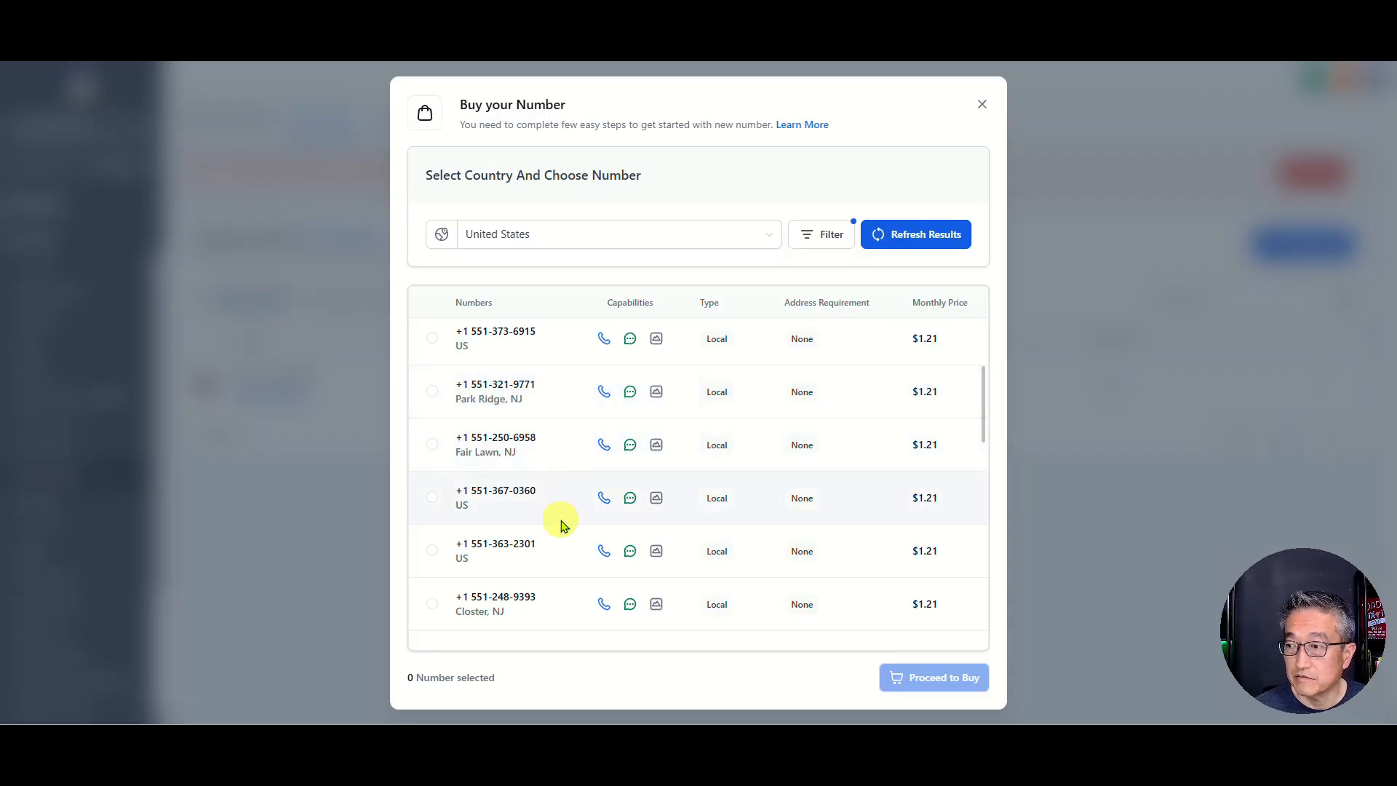
{"action": "scroll", "coordinate": [556, 509], "scroll_direction": "down", "scroll_amount": 1}
{"action": "scroll", "coordinate": [545, 551], "scroll_direction": "down", "scroll_amount": 2}
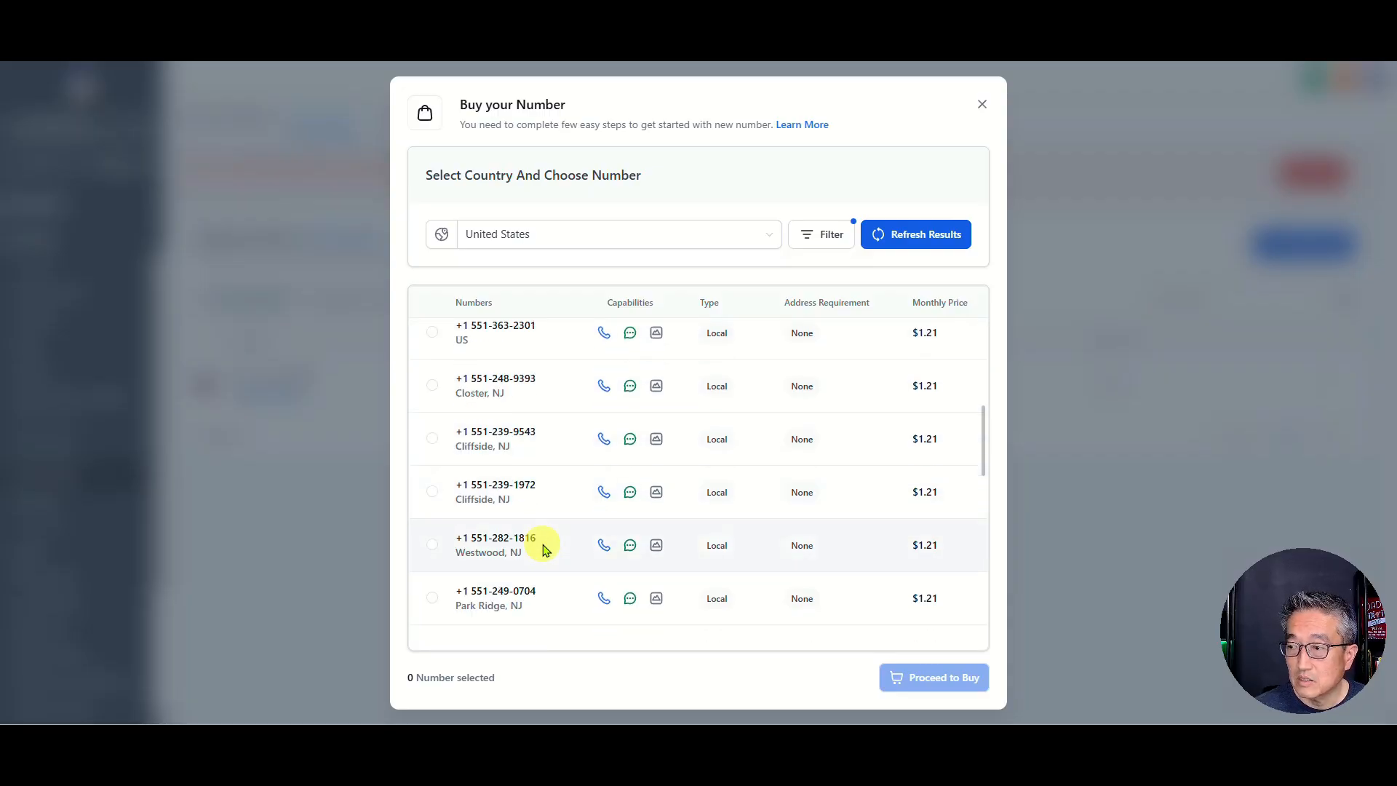
{"action": "left_click_drag", "start_coordinate": [540, 540], "coordinate": [468, 540]}
{"action": "key", "text": "ctrl+c"}
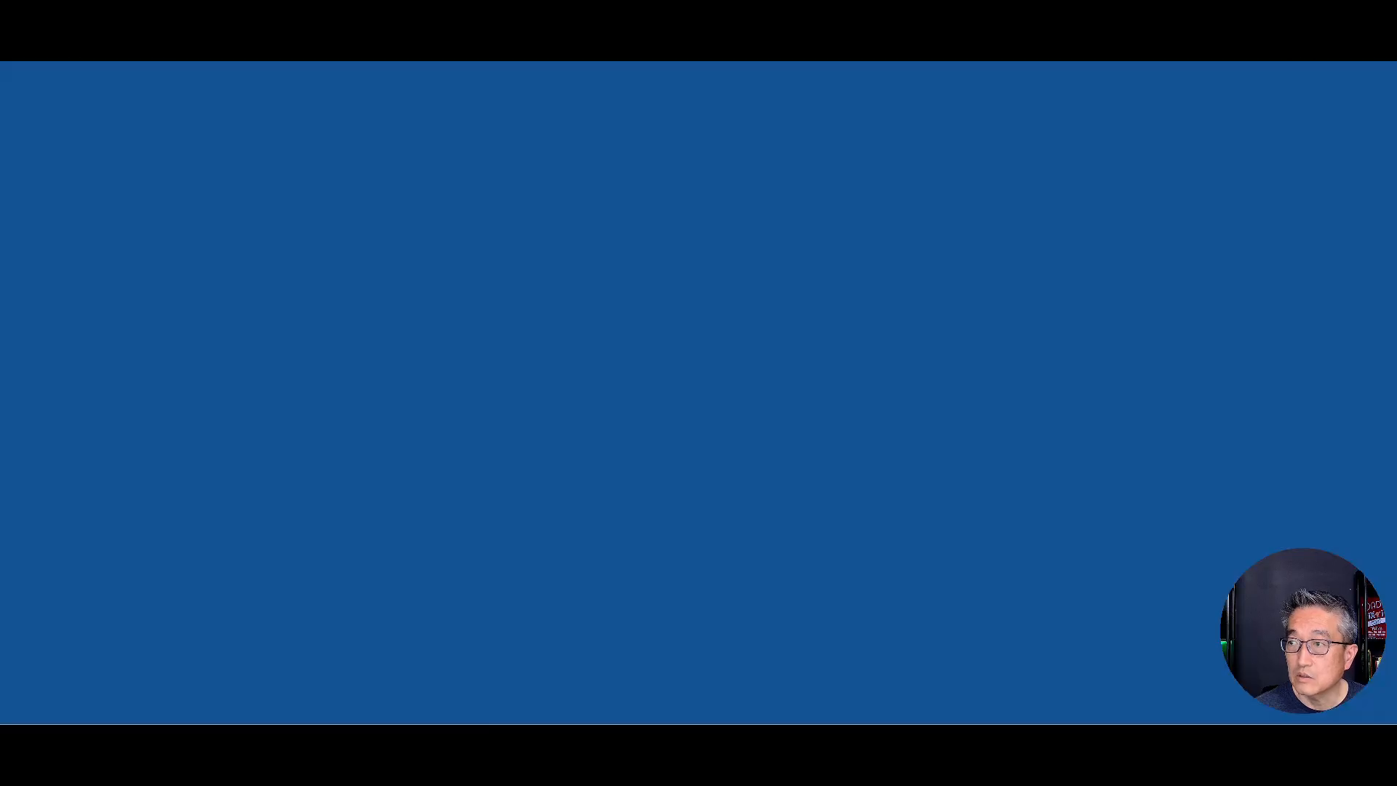
{"action": "type", "text": "g"}
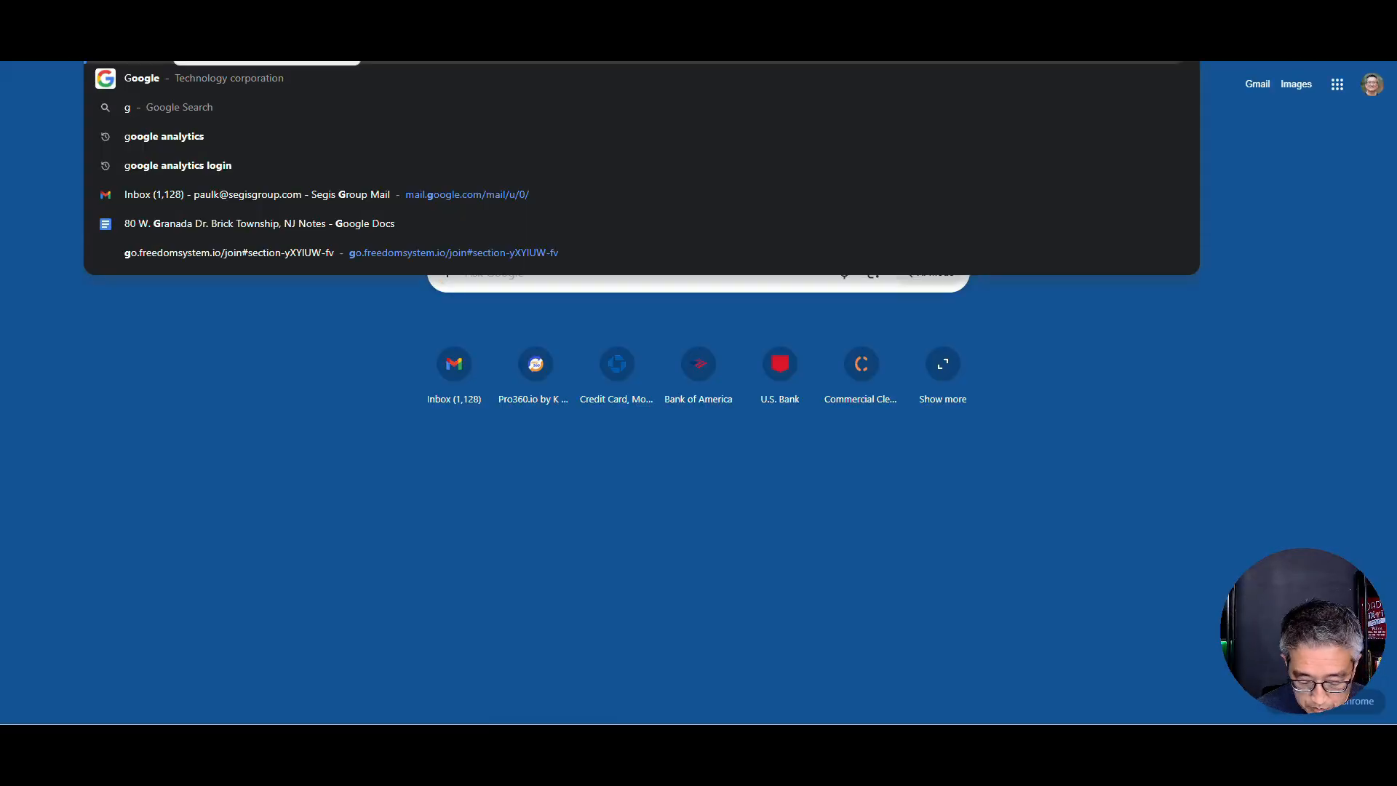
{"action": "type", "text": "oogle.com"}
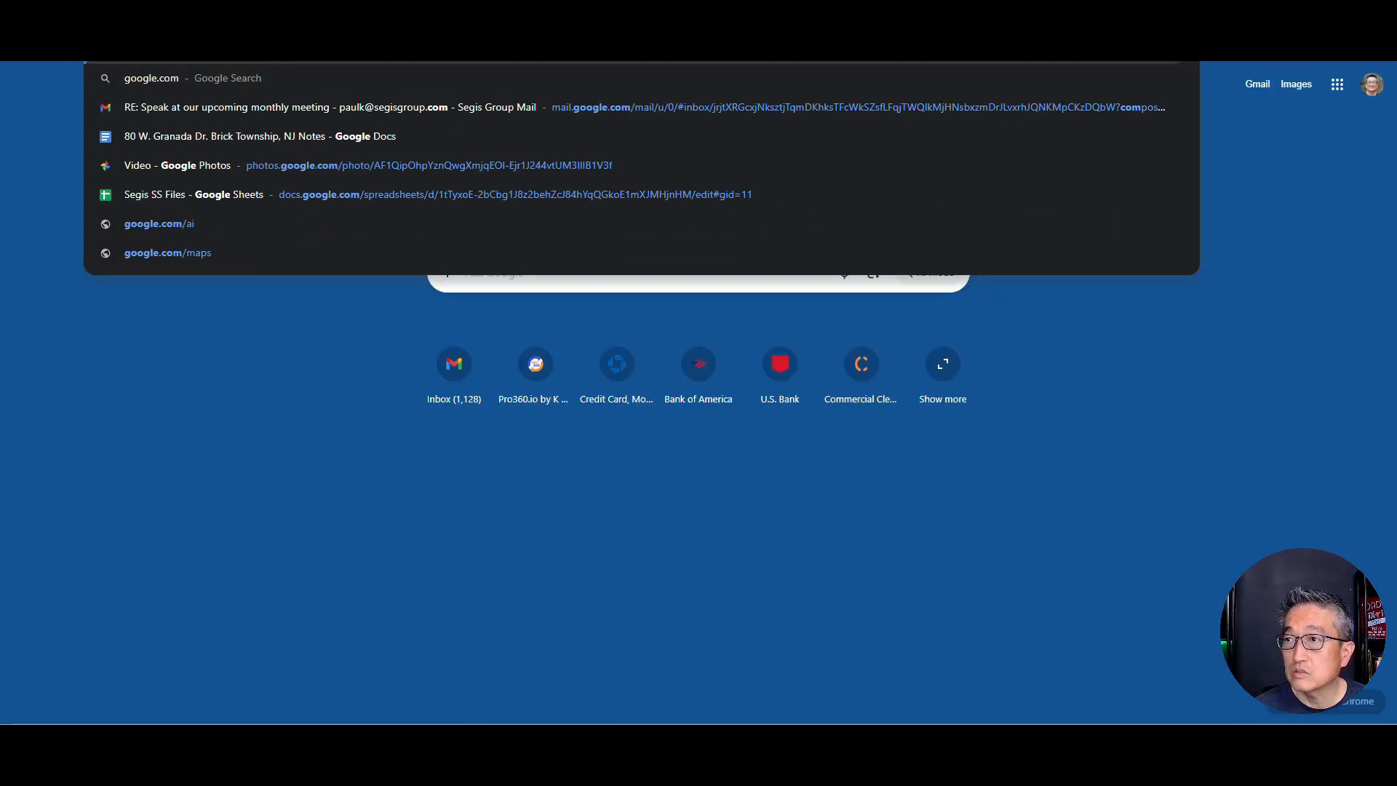
{"action": "key", "text": "Return"}
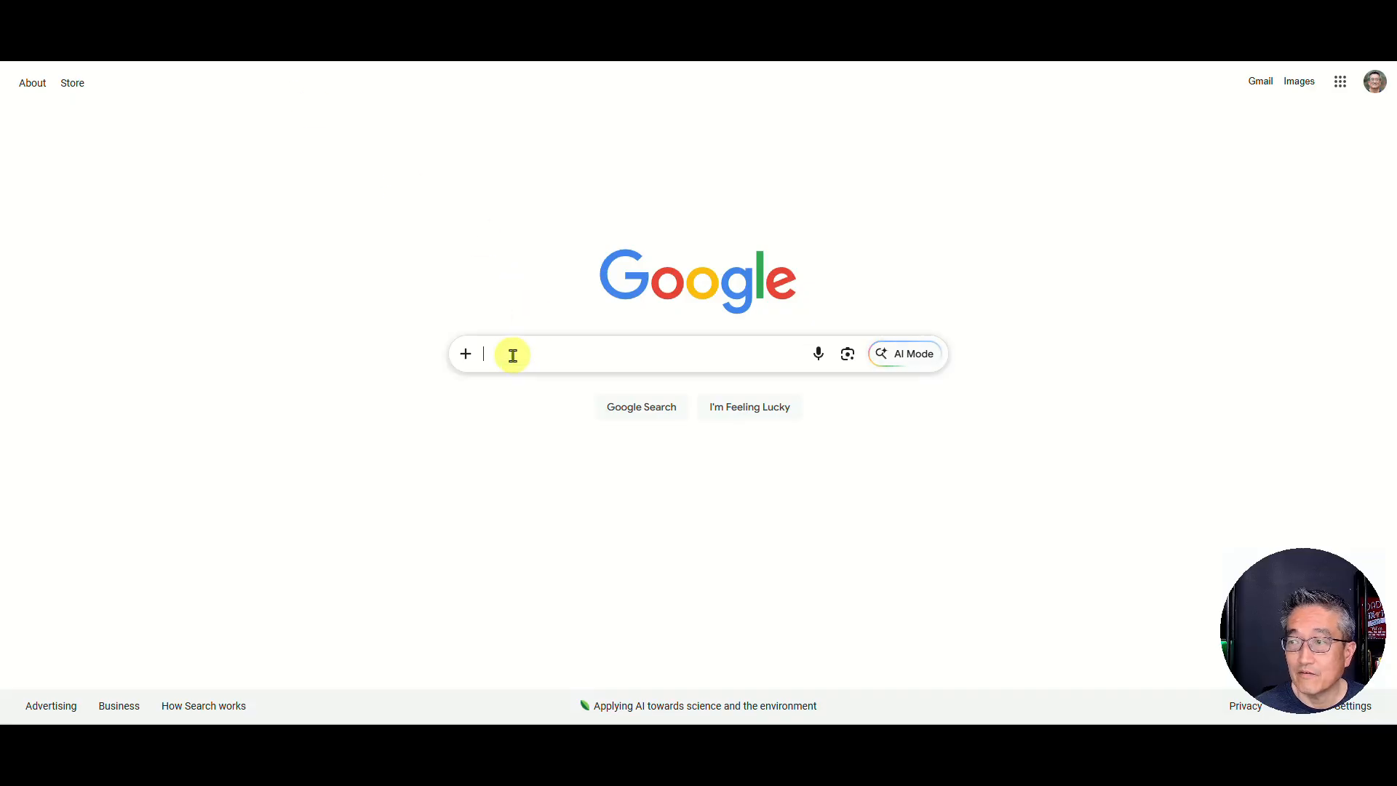
{"action": "left_click", "coordinate": [524, 350]}
{"action": "key", "text": "ctrl+v"}
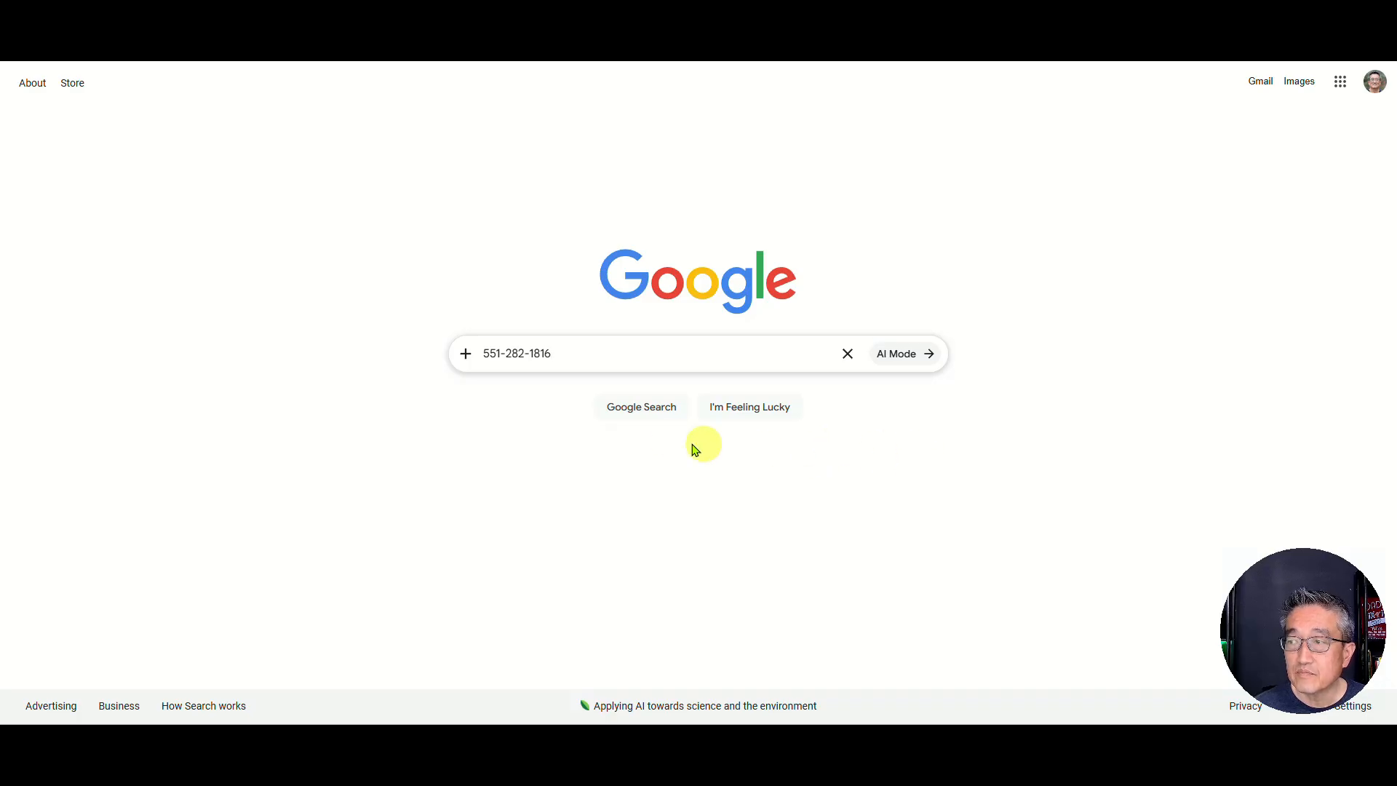
{"action": "left_click", "coordinate": [630, 409]}
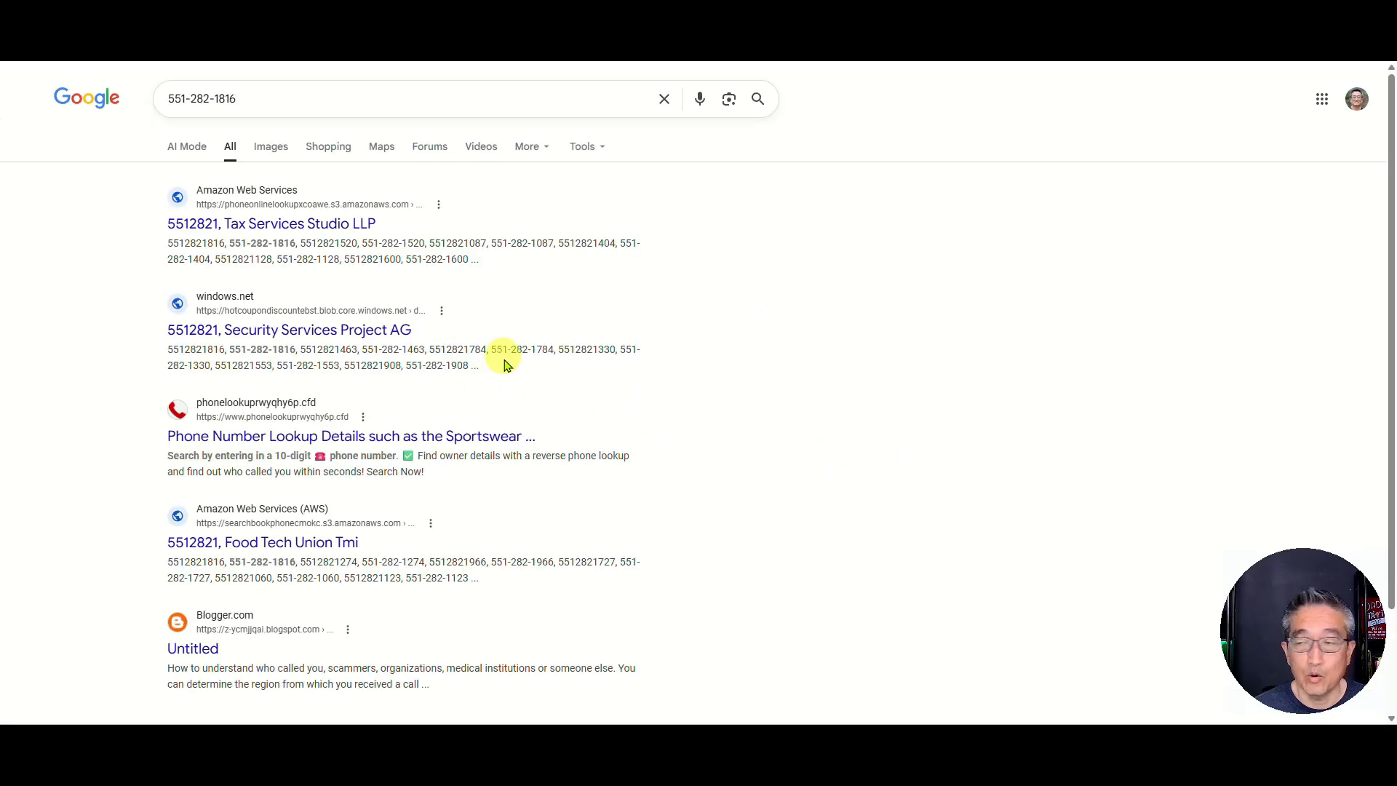
{"action": "scroll", "coordinate": [502, 364], "scroll_direction": "down", "scroll_amount": 3}
{"action": "scroll", "coordinate": [508, 367], "scroll_direction": "up", "scroll_amount": 3}
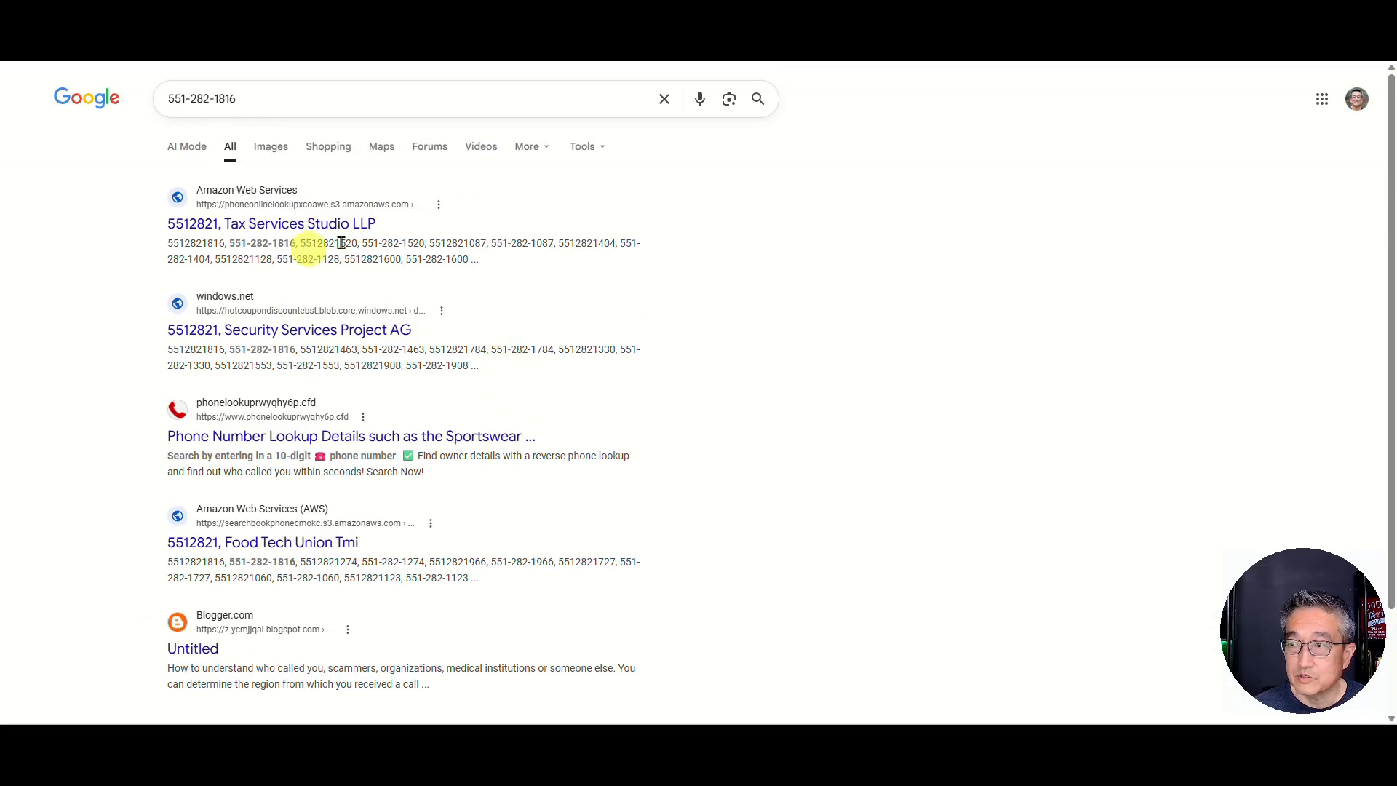
{"action": "scroll", "coordinate": [492, 587], "scroll_direction": "down", "scroll_amount": 3}
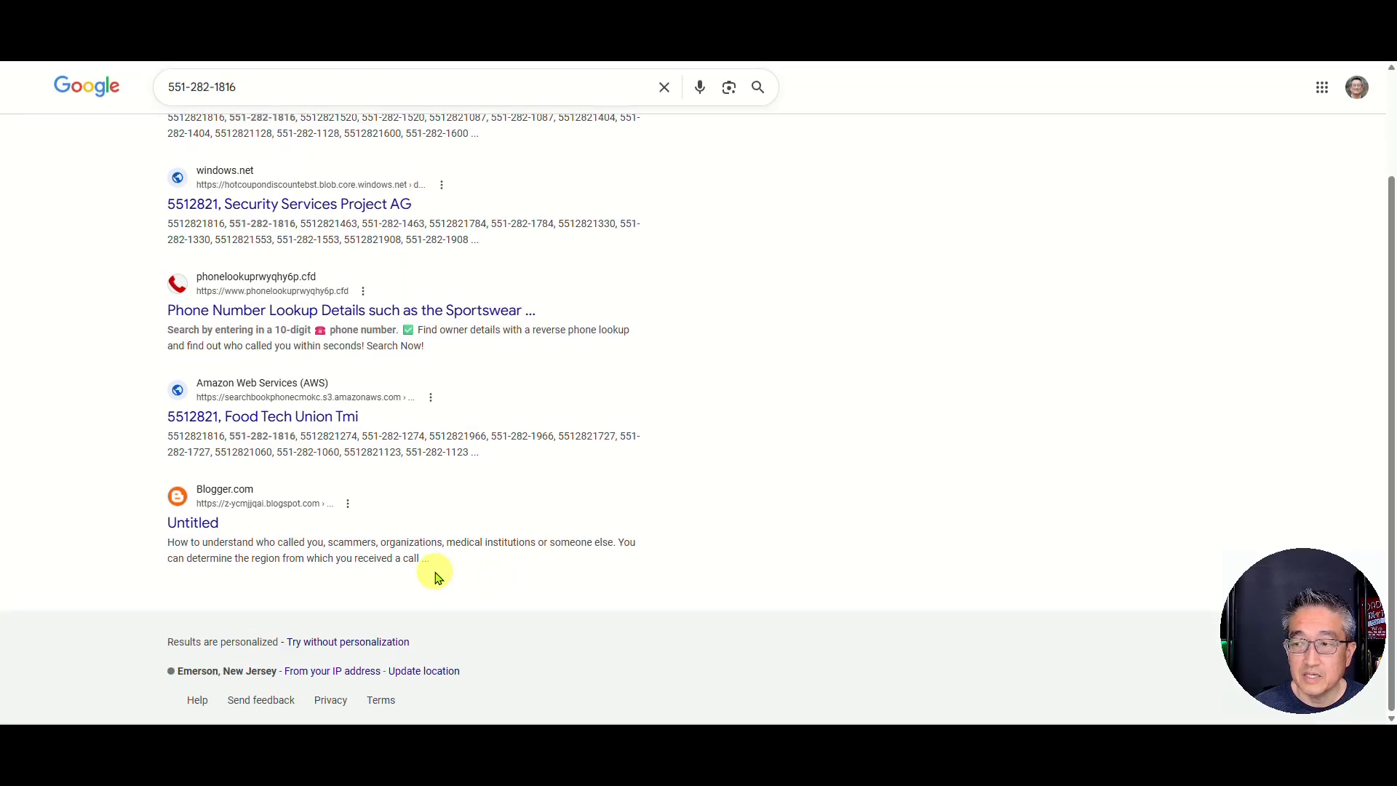
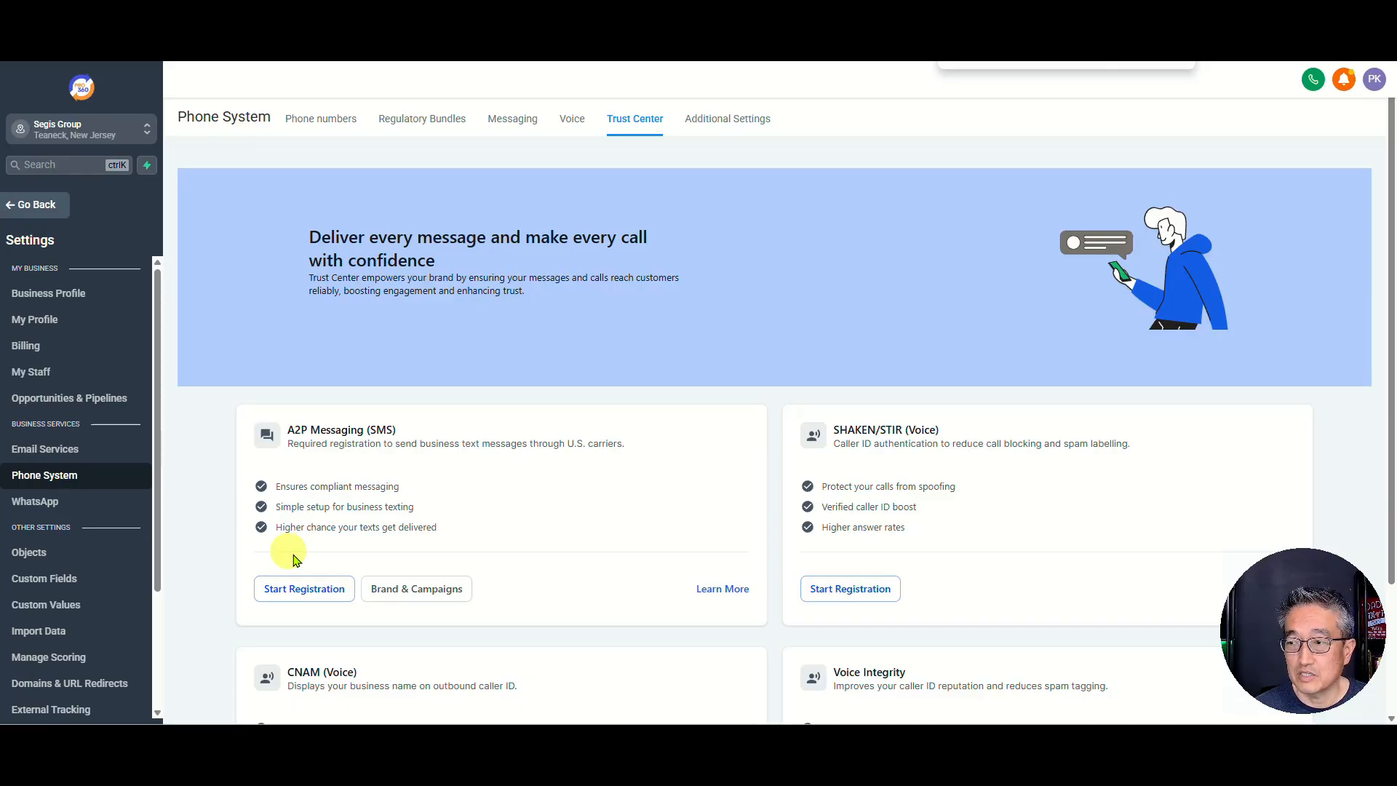
Step: Start the A2P registration, keep United States with a tax ID, and continue to Business Details
{"action": "left_click", "coordinate": [314, 593]}
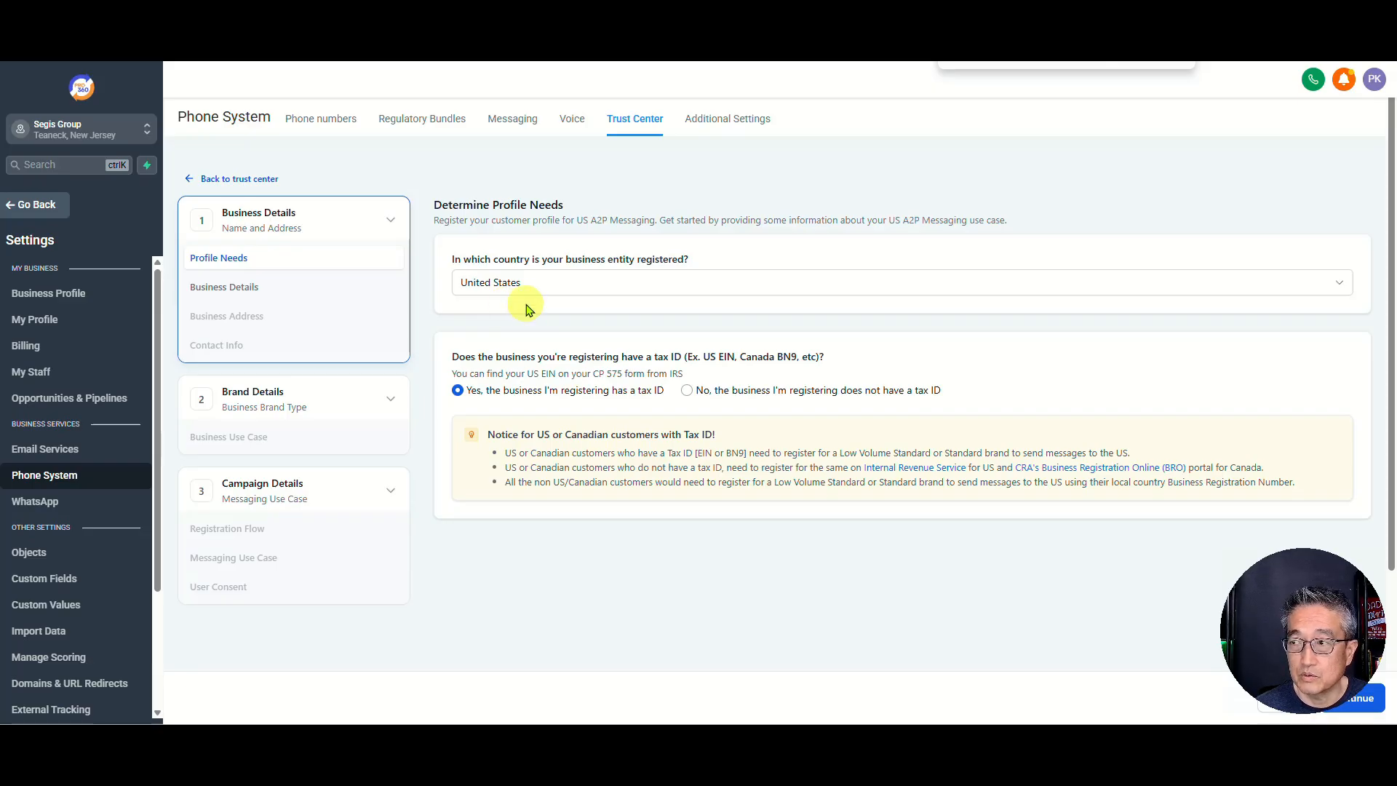
{"action": "left_click_drag", "start_coordinate": [1285, 618], "coordinate": [78, 617]}
{"action": "left_click", "coordinate": [1350, 700]}
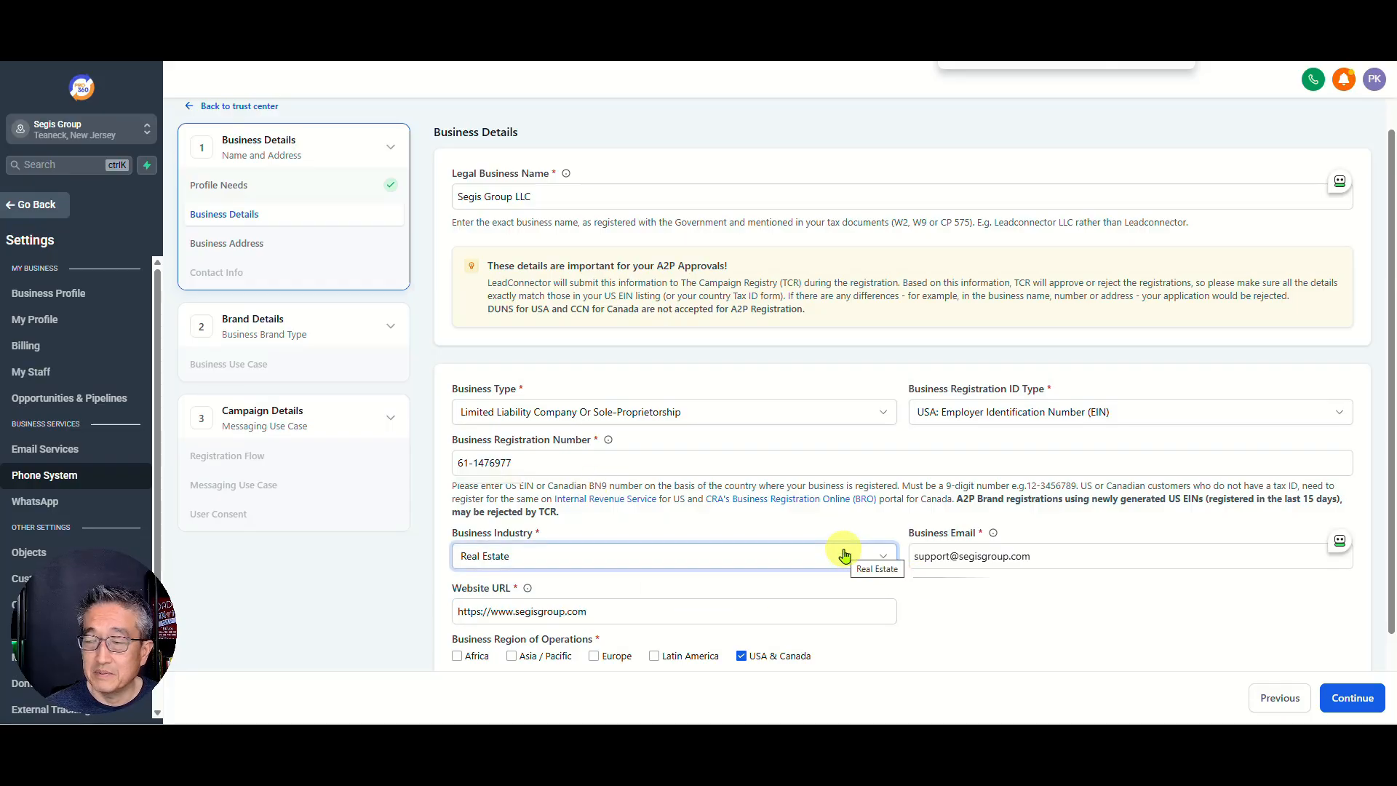
Step: Check the Website URL and accept the prefilled business details and address
{"action": "left_click", "coordinate": [458, 612]}
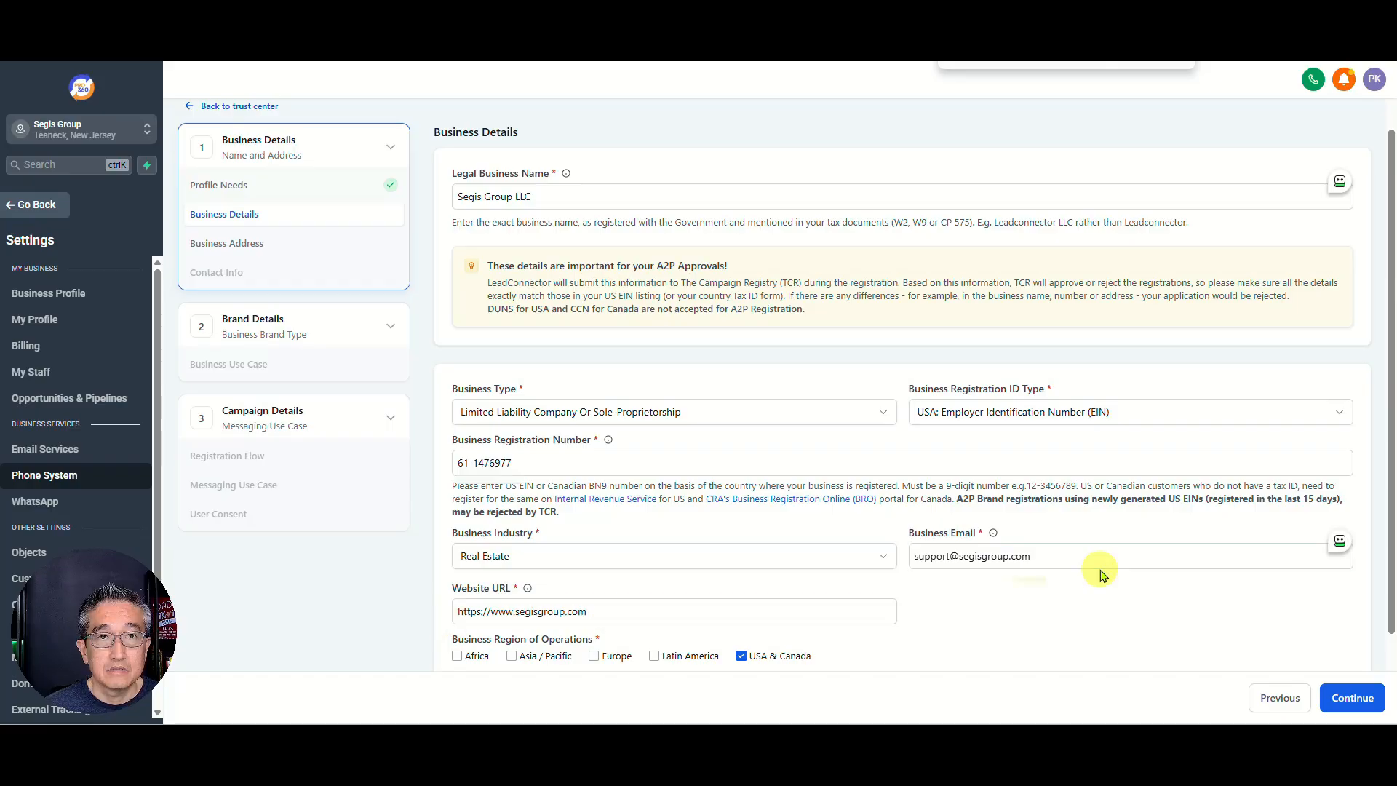
{"action": "left_click", "coordinate": [1344, 699]}
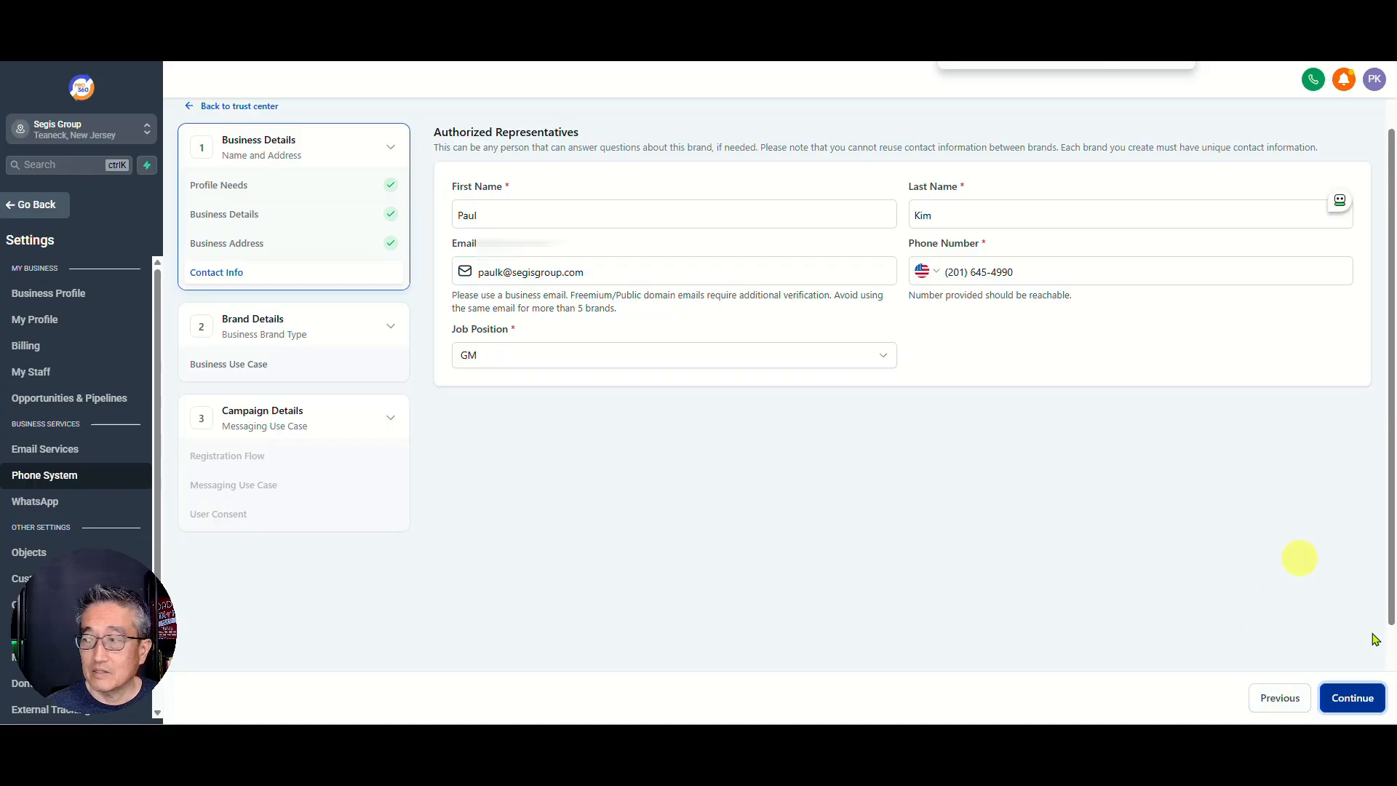
Step: Accept the representative details, keep Low Volume Standard, and acknowledge the registration and campaign fees
{"action": "left_click", "coordinate": [1351, 704]}
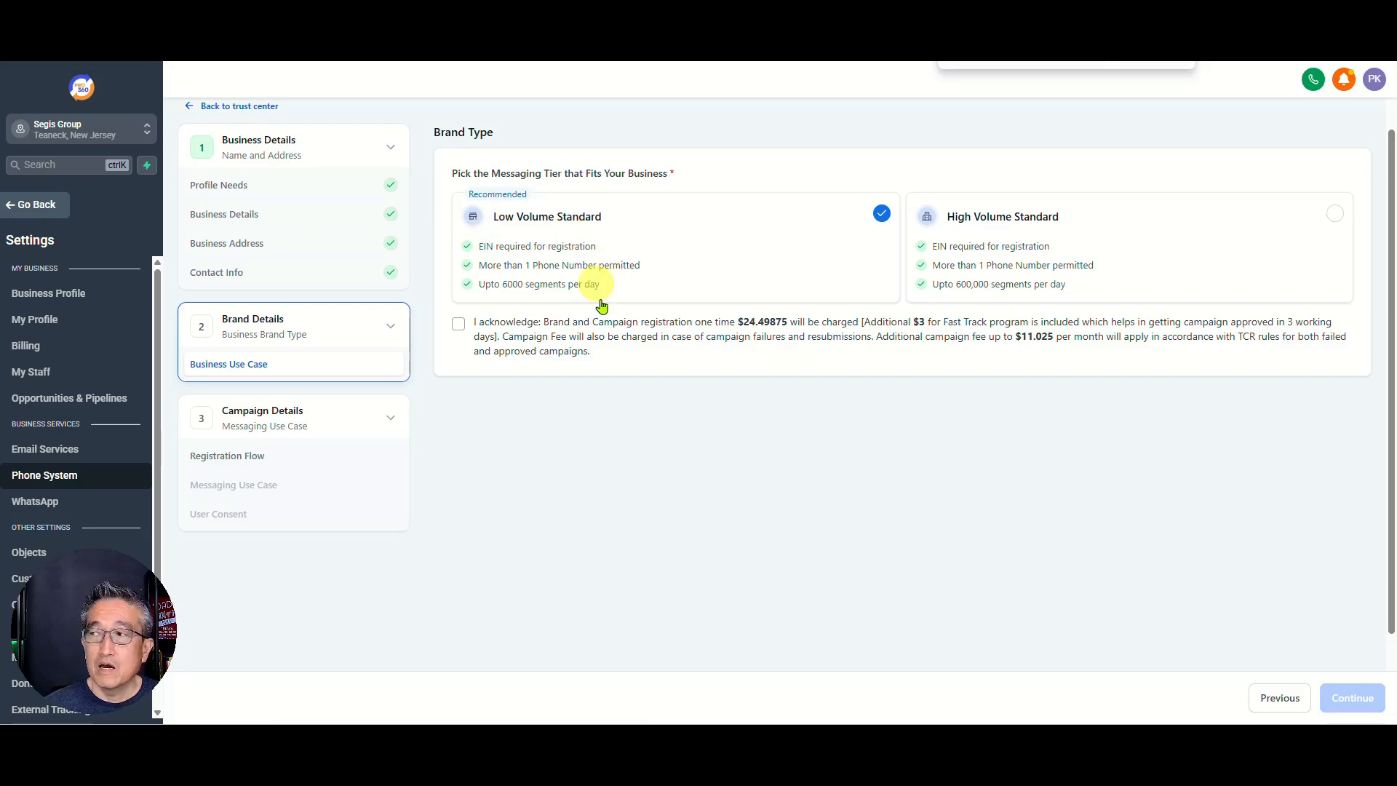
{"action": "left_click", "coordinate": [458, 323]}
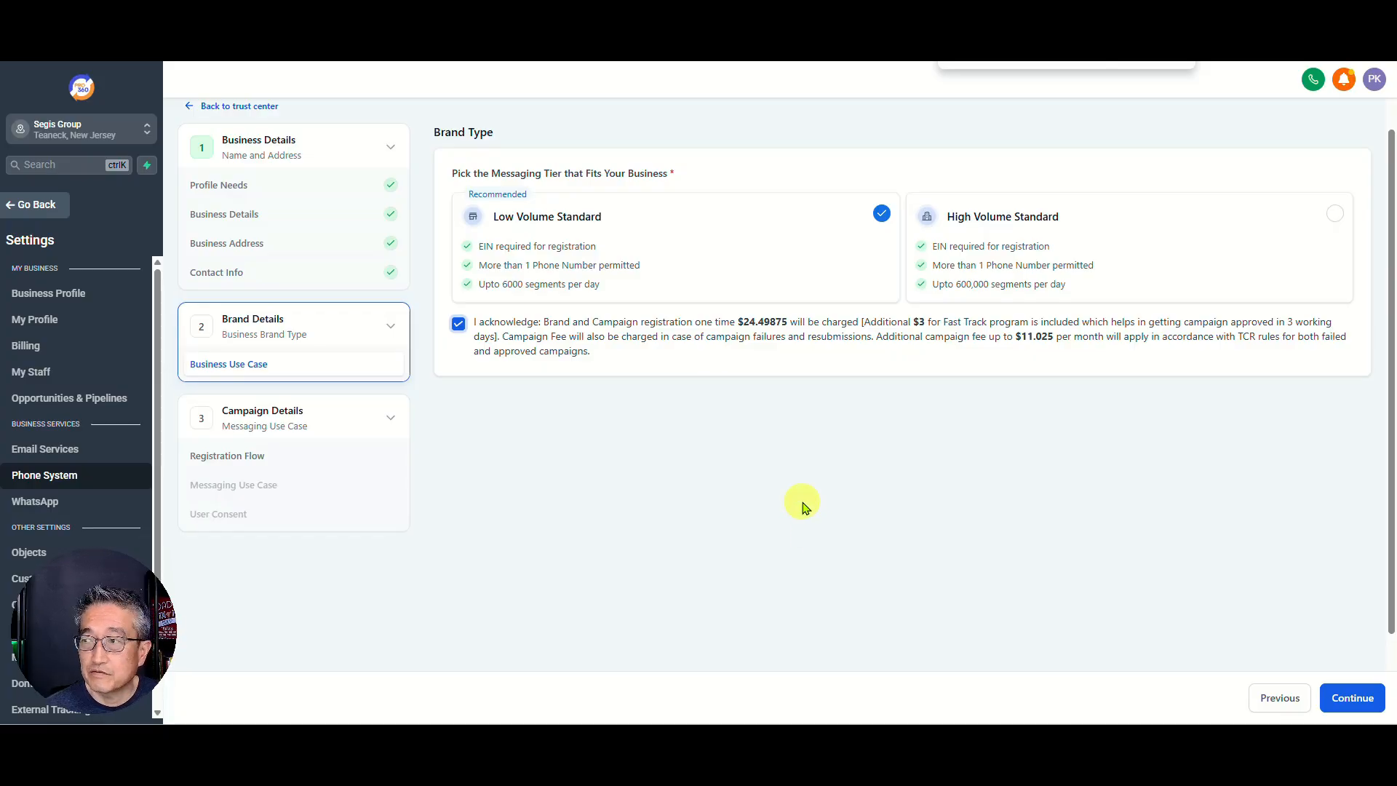
{"action": "left_click", "coordinate": [1349, 697]}
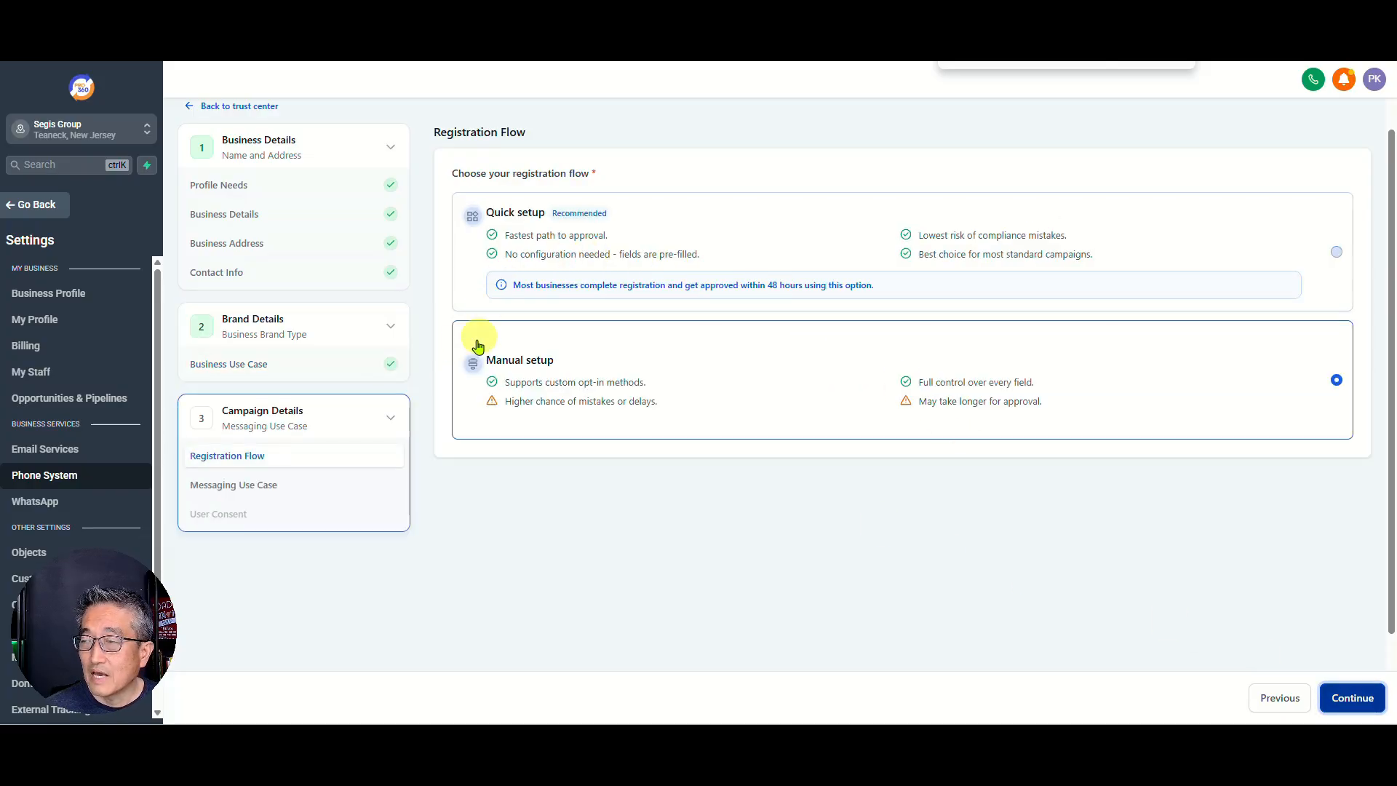
Step: Choose the Quick setup registration flow and continue to campaign details
{"action": "left_click", "coordinate": [538, 310]}
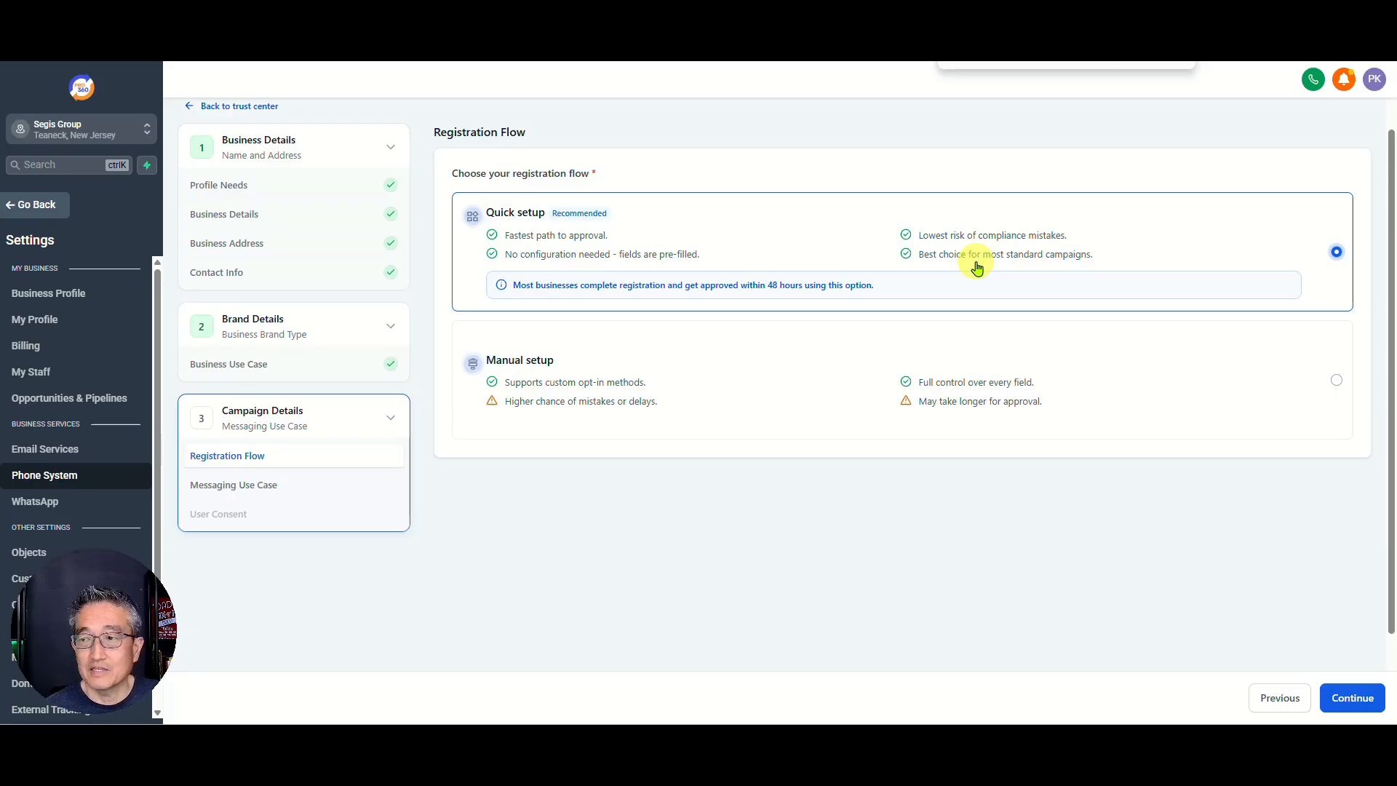
{"action": "left_click_drag", "start_coordinate": [89, 639], "coordinate": [102, 588]}
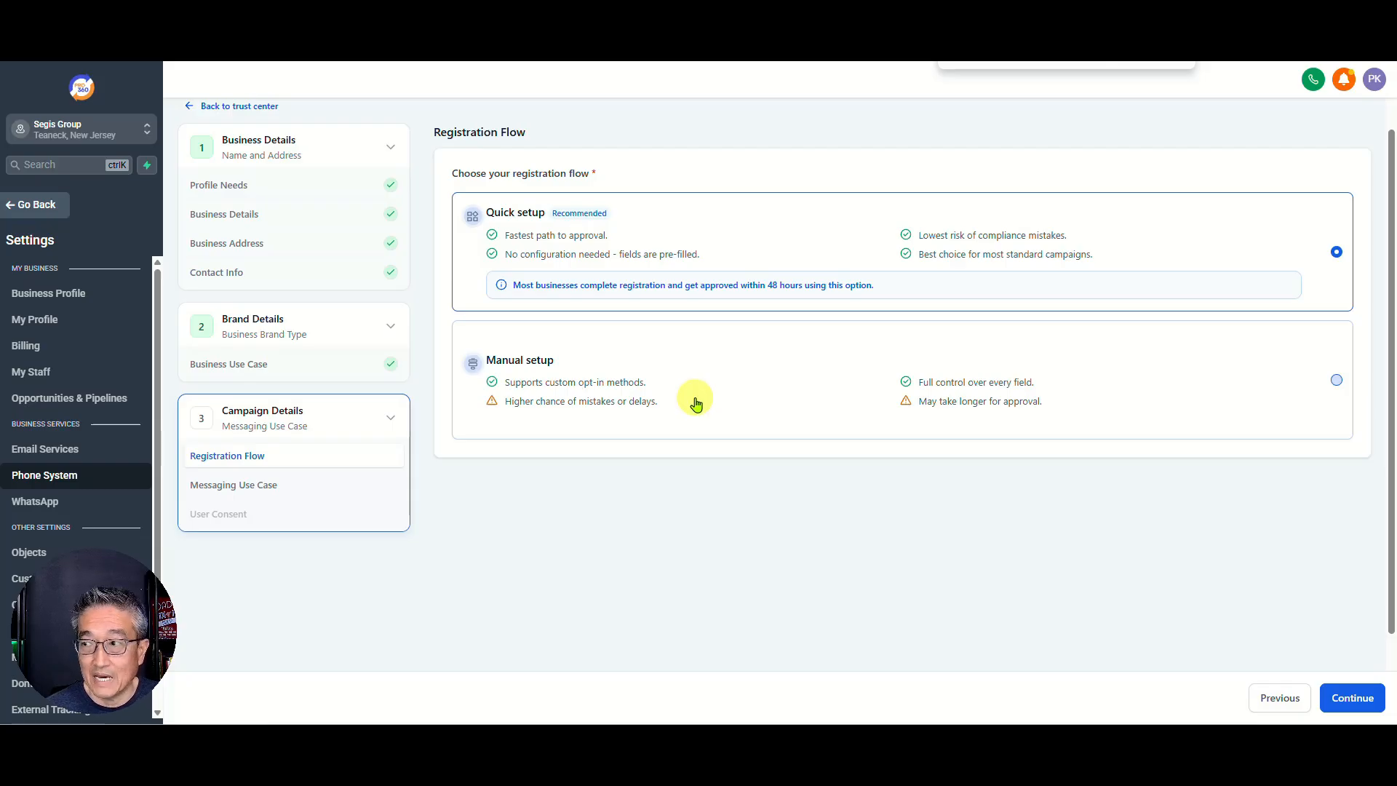
{"action": "left_click", "coordinate": [1341, 699]}
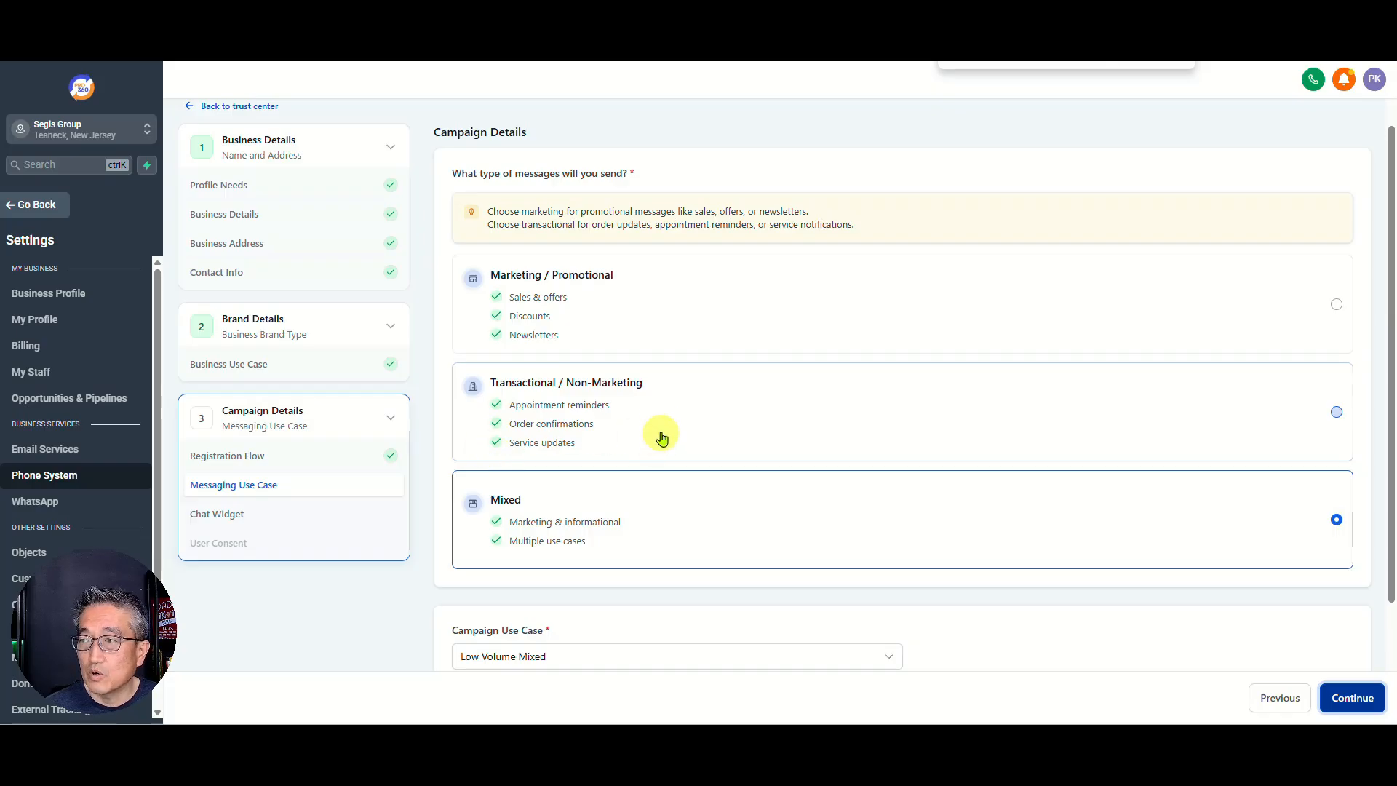
Step: Keep the Mixed message type with Low Volume Mixed use case and confirm it
{"action": "left_click", "coordinate": [750, 436]}
{"action": "left_click", "coordinate": [658, 521]}
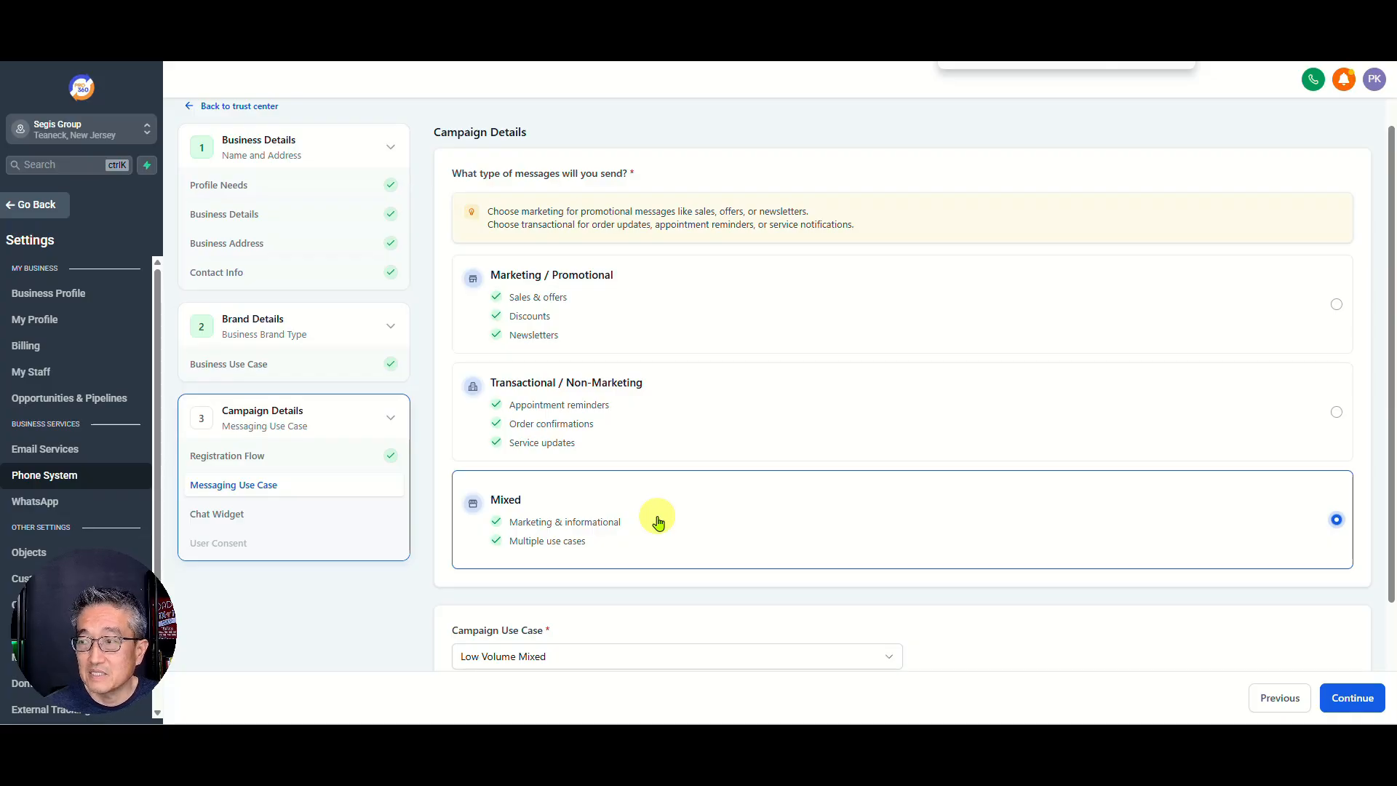
{"action": "scroll", "coordinate": [633, 524], "scroll_direction": "down", "scroll_amount": 2}
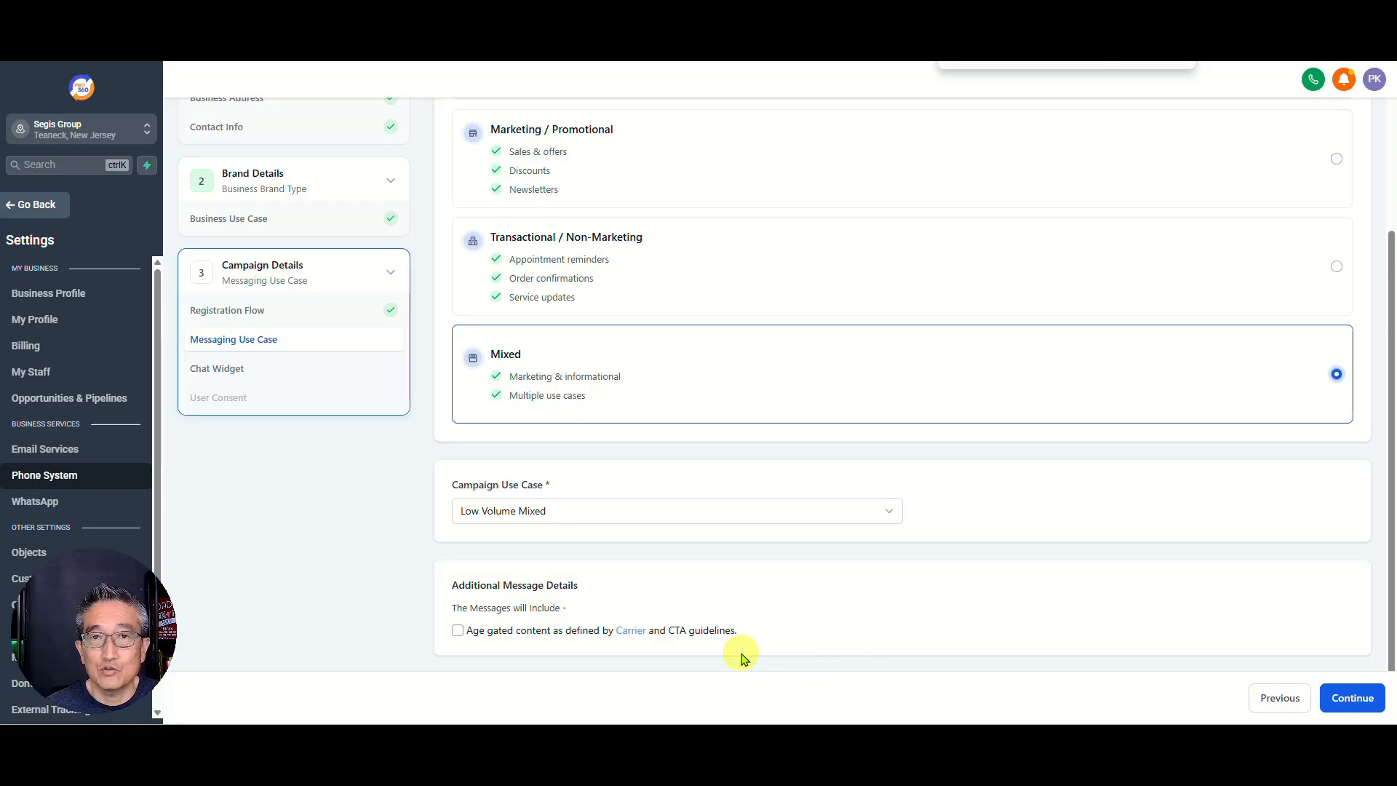
{"action": "left_click", "coordinate": [1353, 698]}
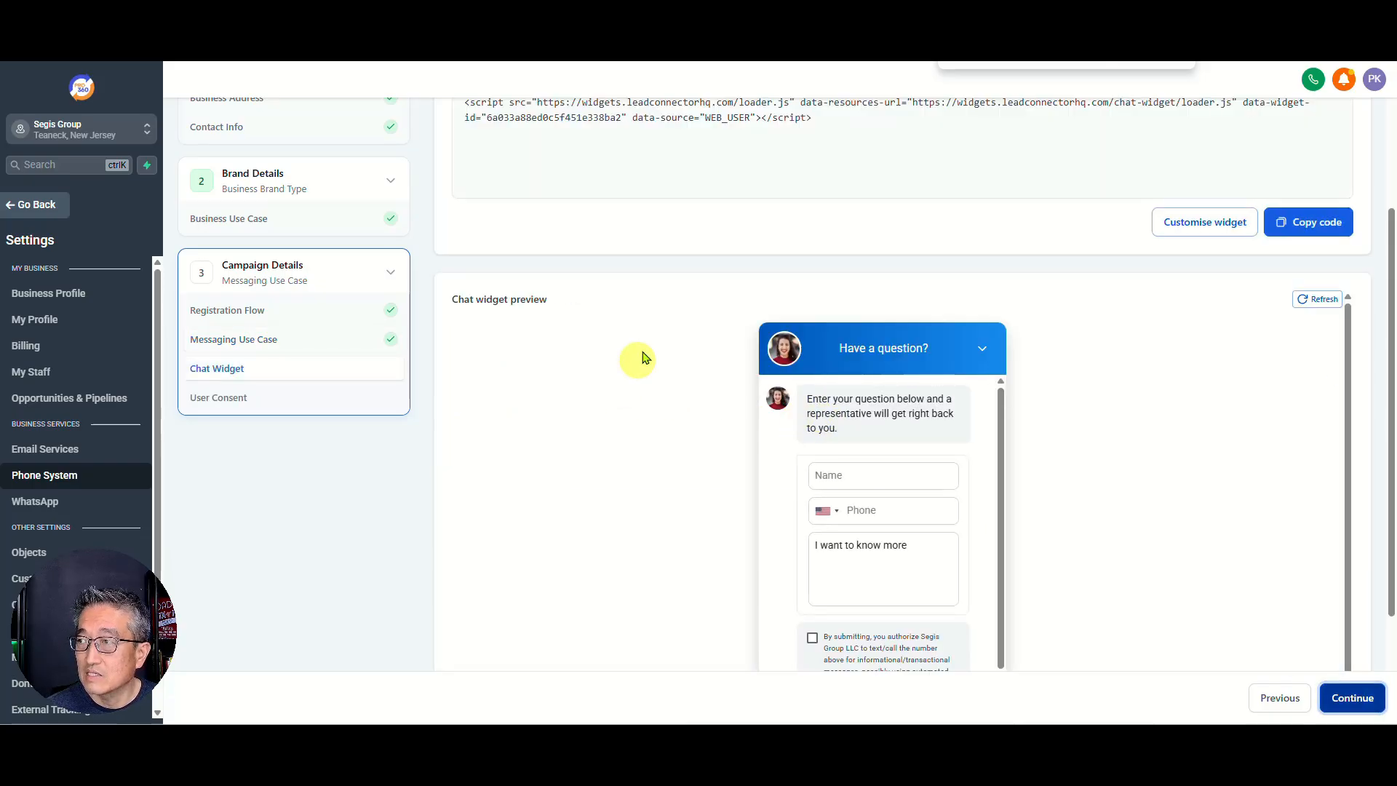
Step: Review the chat widget preview and move on to the copy-code reminder
{"action": "scroll", "coordinate": [820, 294], "scroll_direction": "up", "scroll_amount": 3}
{"action": "scroll", "coordinate": [800, 313], "scroll_direction": "down", "scroll_amount": 3}
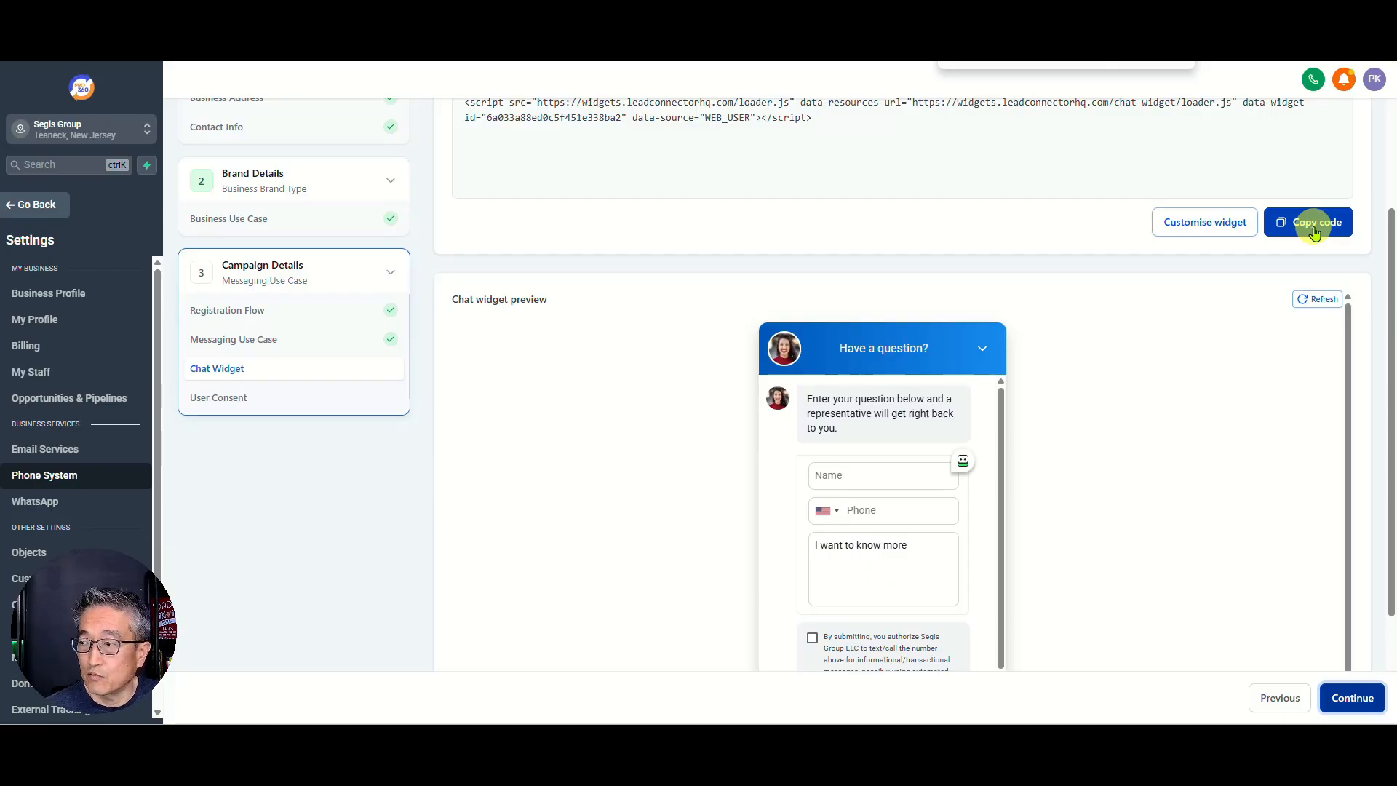
{"action": "scroll", "coordinate": [1088, 539], "scroll_direction": "down", "scroll_amount": 1}
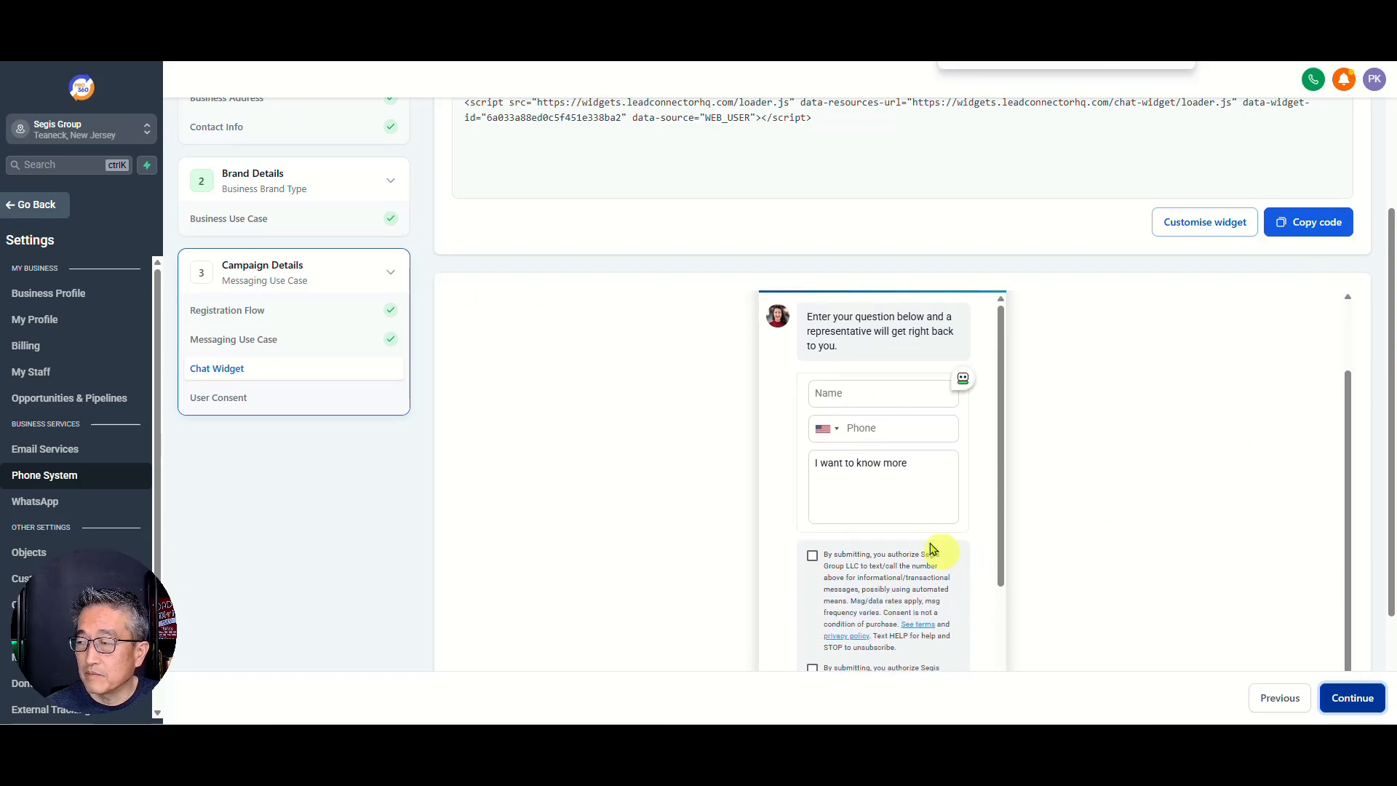
{"action": "left_click", "coordinate": [1352, 701]}
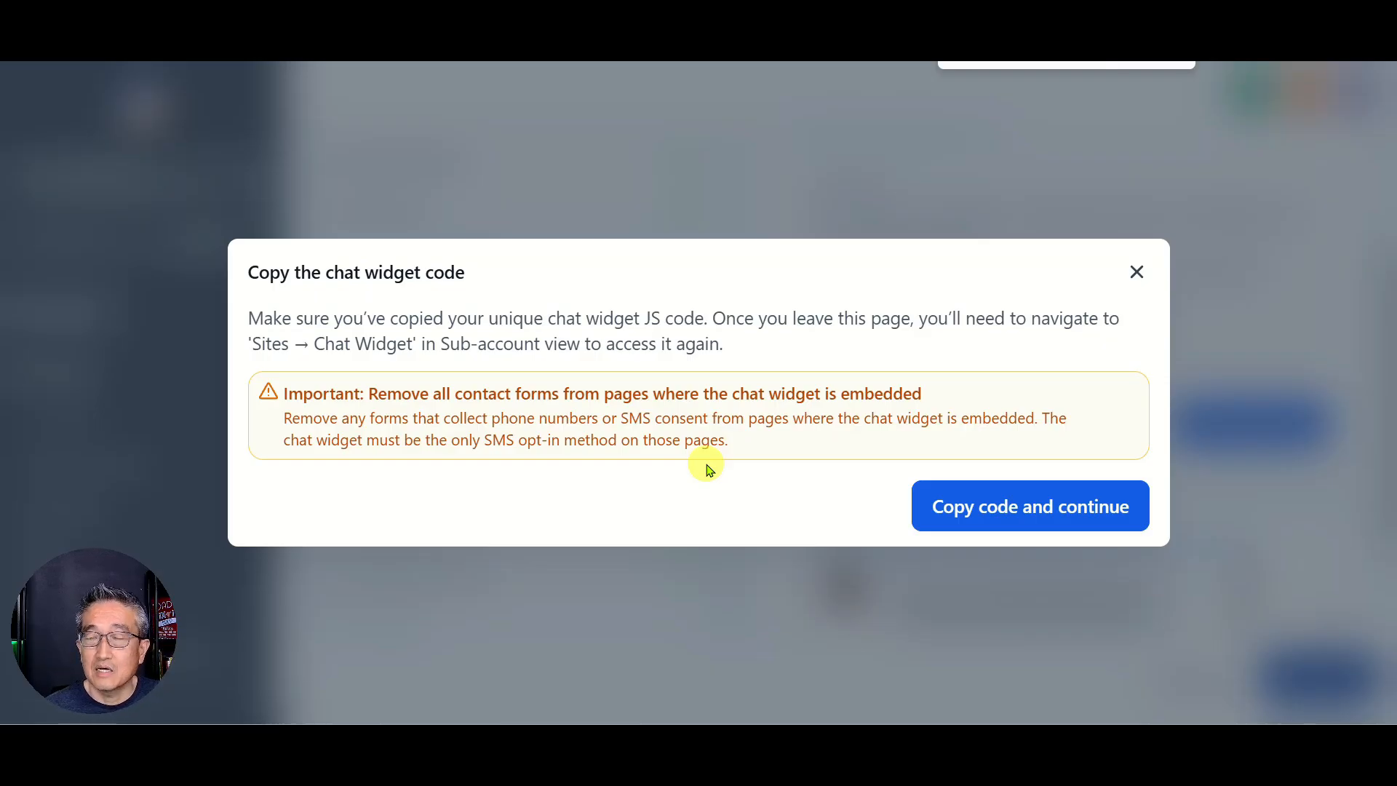
Step: Copy the widget code, go to User Consent, and zoom out to see the compliance checklist
{"action": "left_click", "coordinate": [1024, 513]}
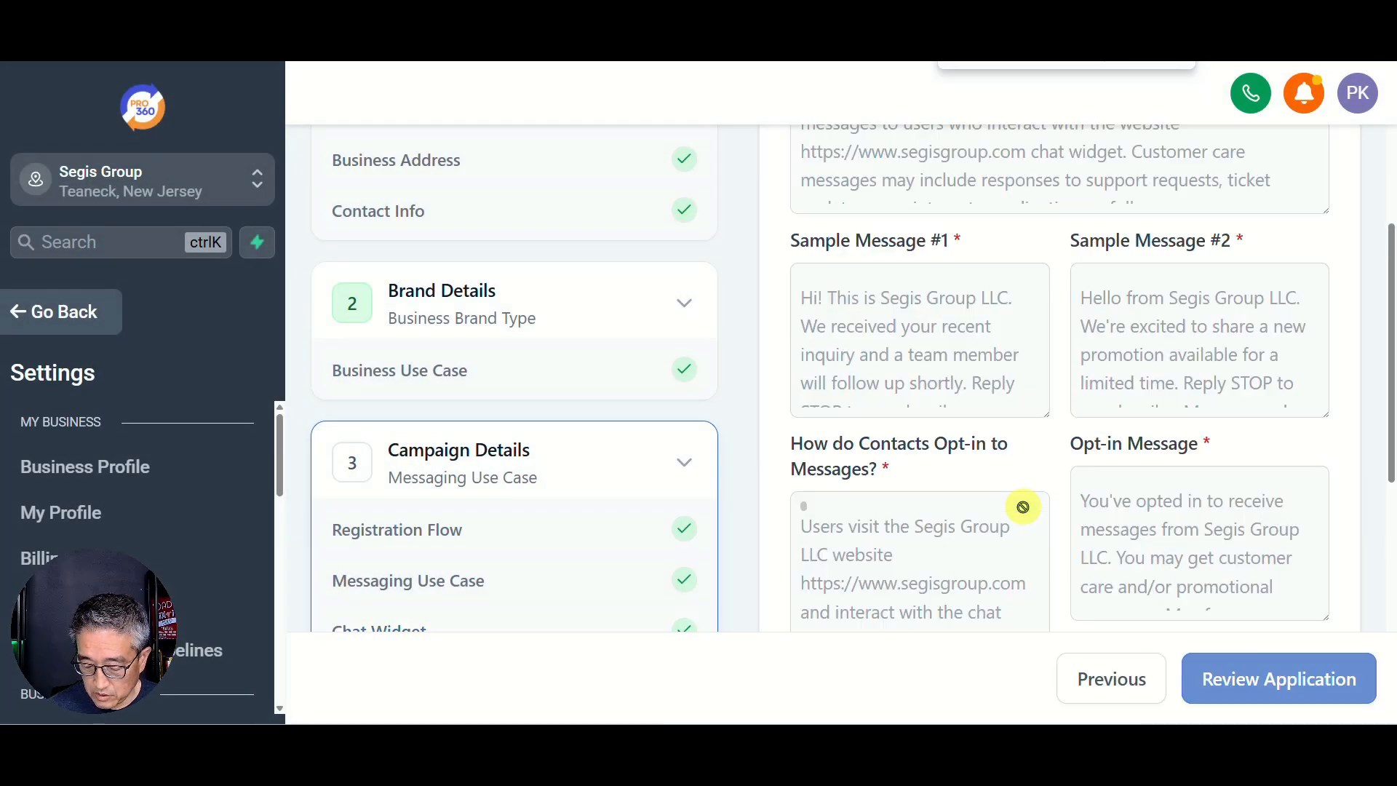
{"action": "key", "text": "ctrl+minus"}
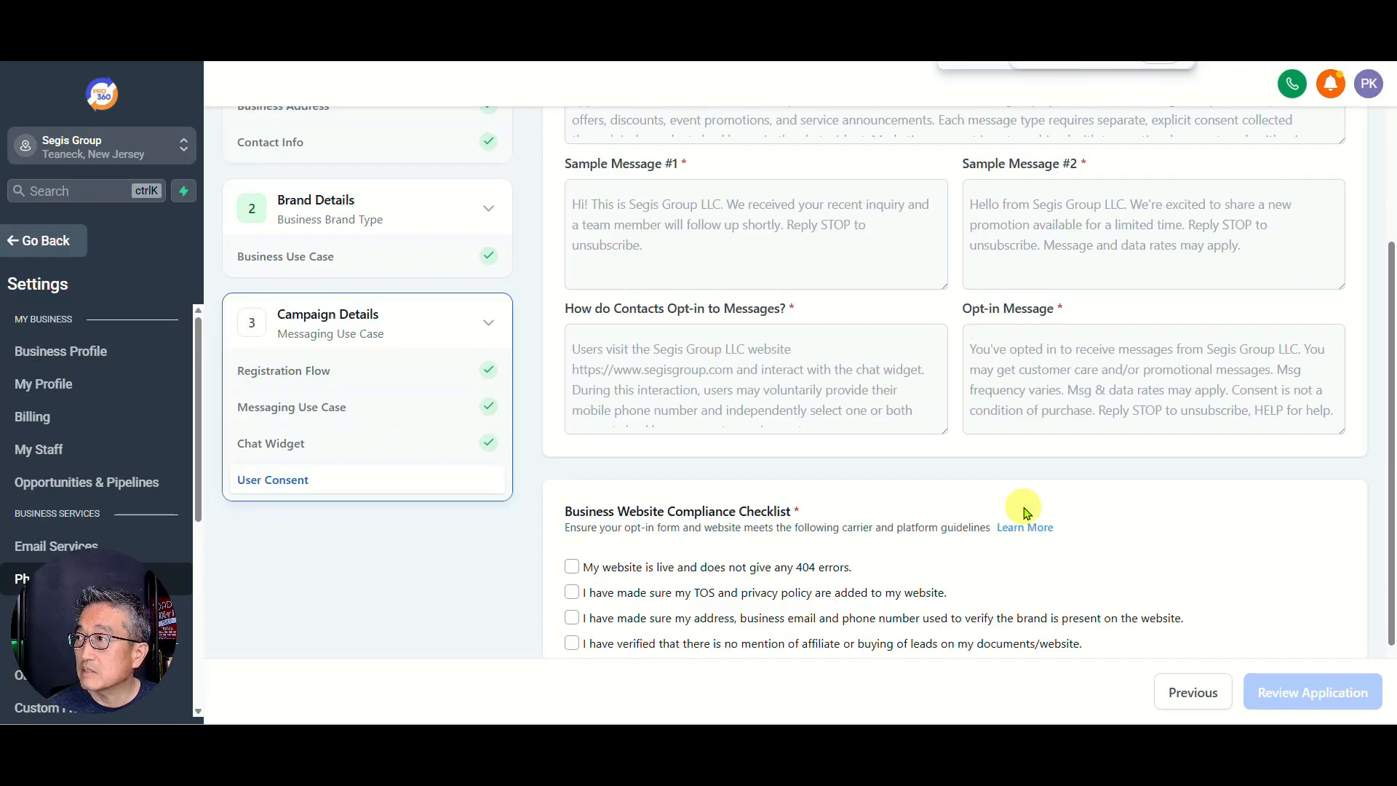
{"action": "key", "text": "ctrl+minus"}
{"action": "key", "text": "ctrl+minus"}
{"action": "scroll", "coordinate": [1028, 502], "scroll_direction": "up", "scroll_amount": 1}
{"action": "scroll", "coordinate": [1028, 499], "scroll_direction": "up", "scroll_amount": 1}
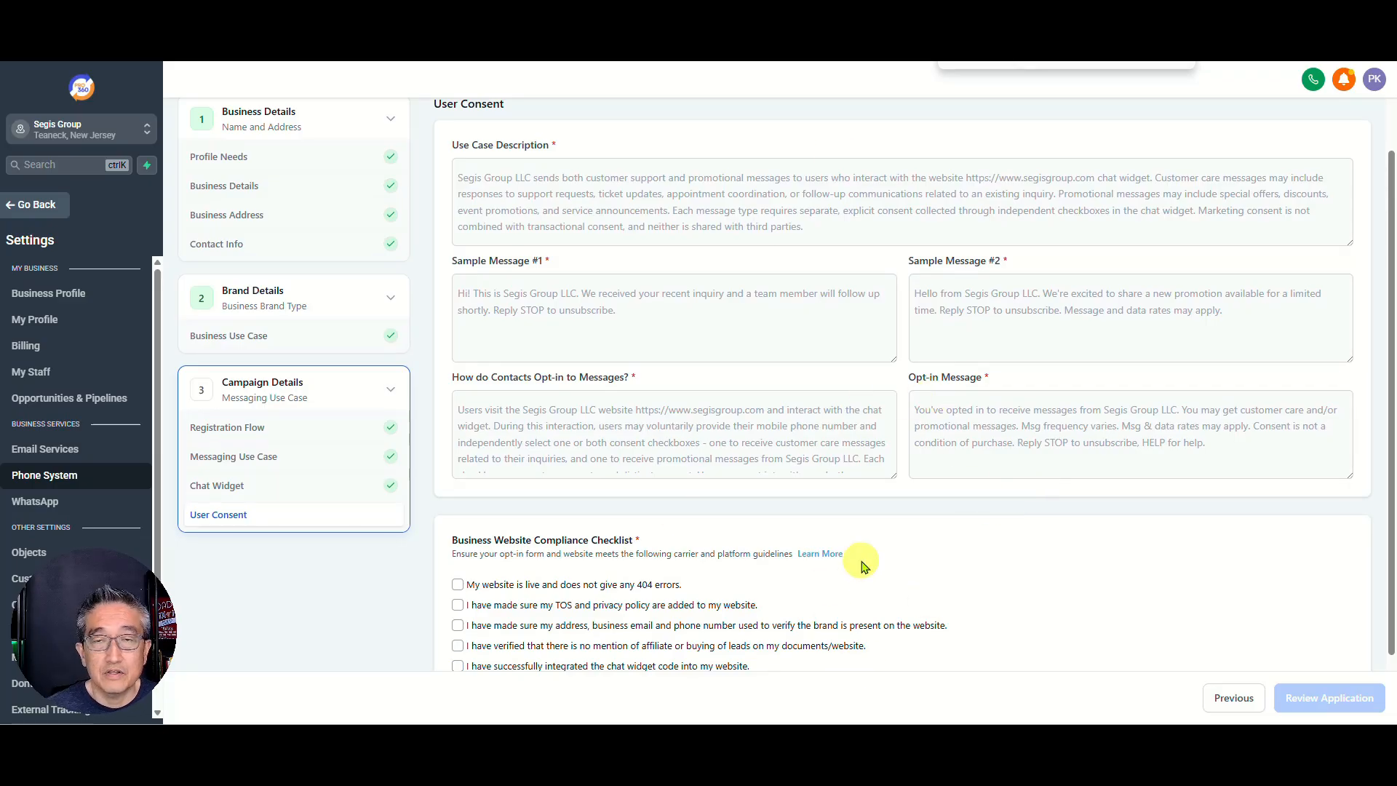
{"action": "scroll", "coordinate": [863, 562], "scroll_direction": "down", "scroll_amount": 1}
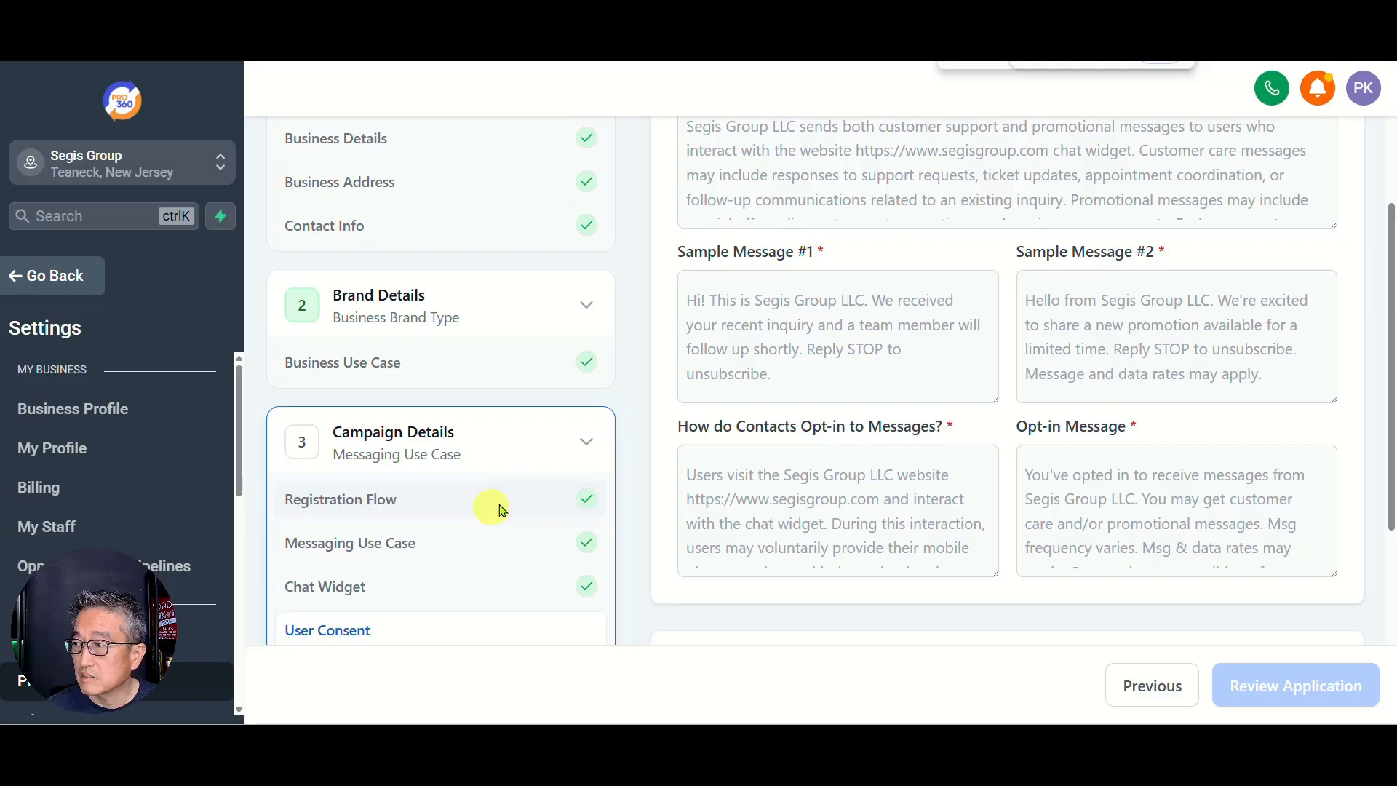
{"action": "scroll", "coordinate": [873, 433], "scroll_direction": "down", "scroll_amount": 5}
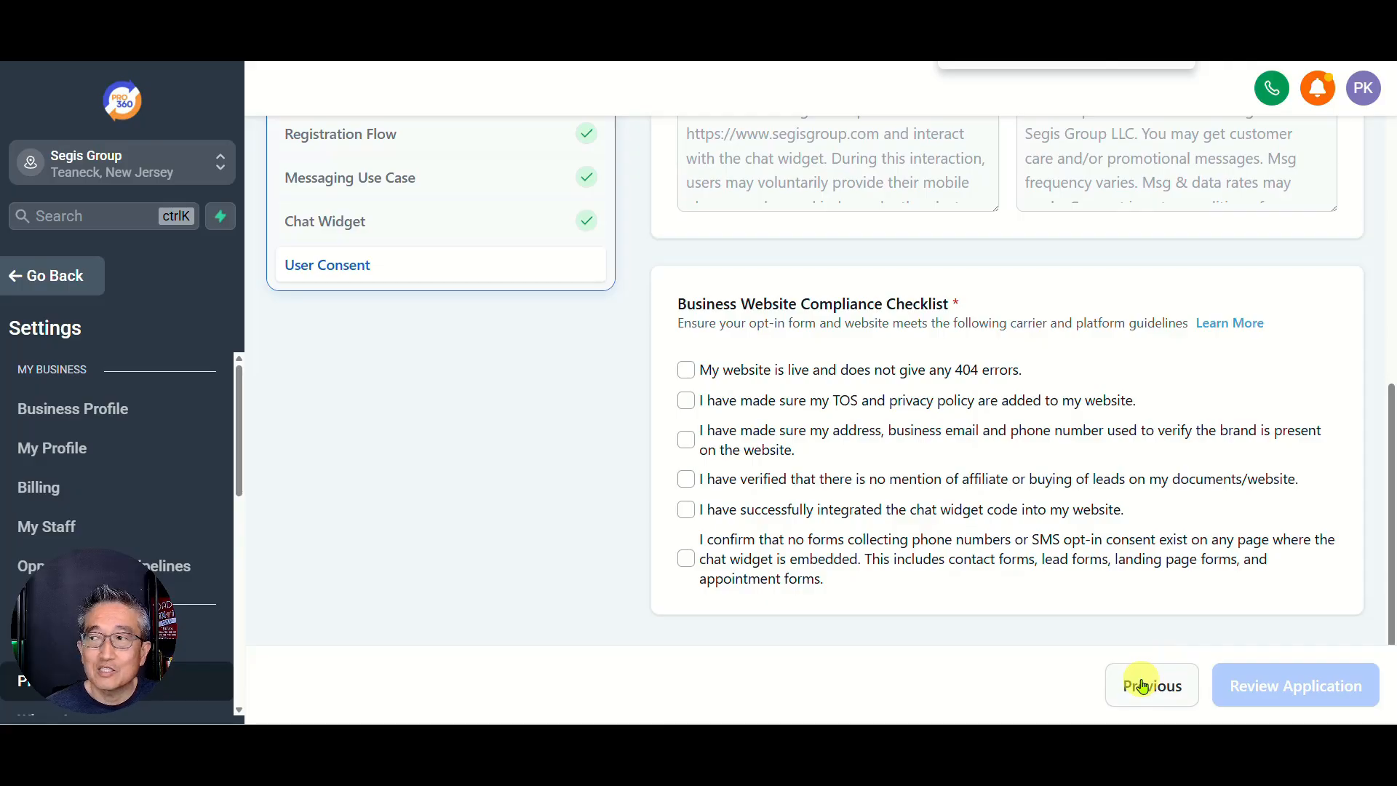
{"action": "key", "text": "ctrl+minus"}
{"action": "key", "text": "ctrl+minus"}
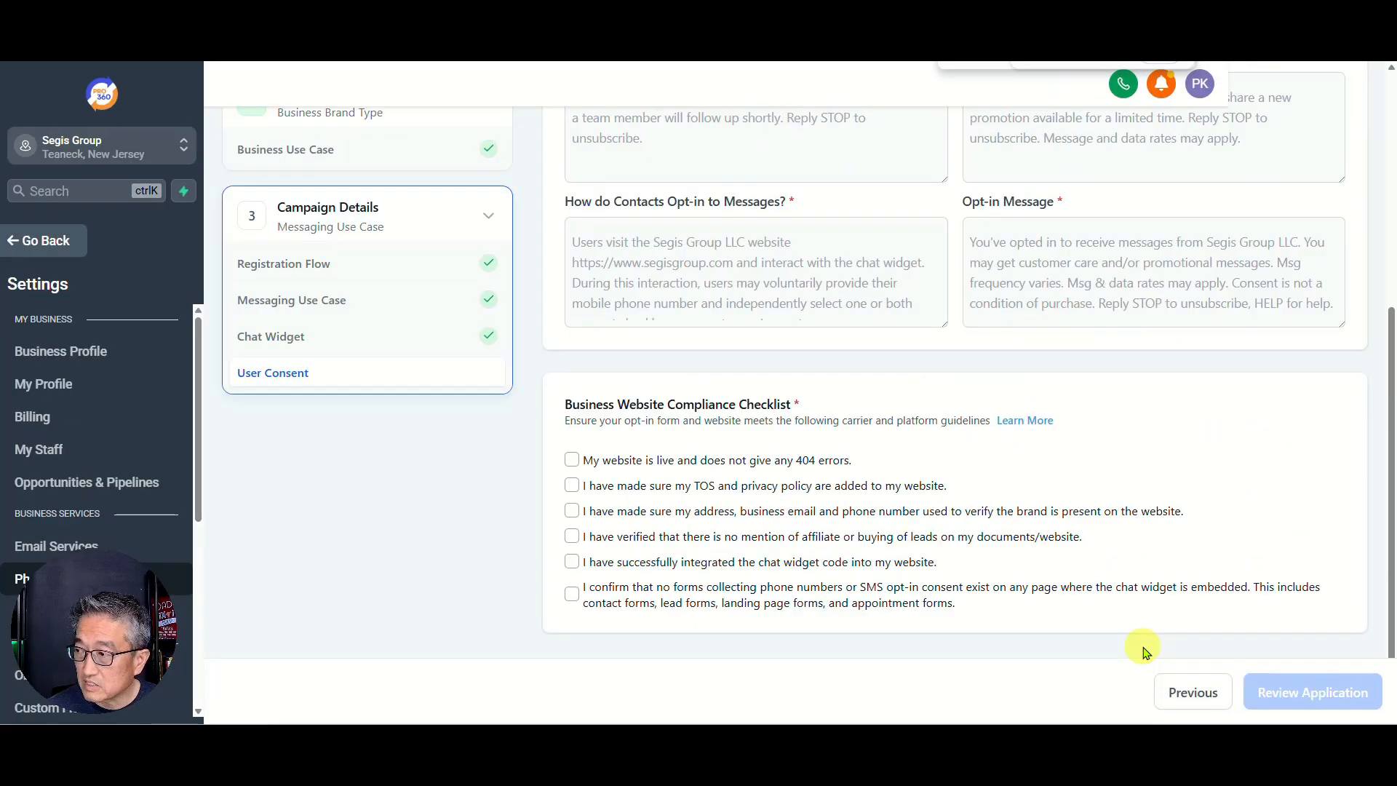
{"action": "key", "text": "ctrl+minus"}
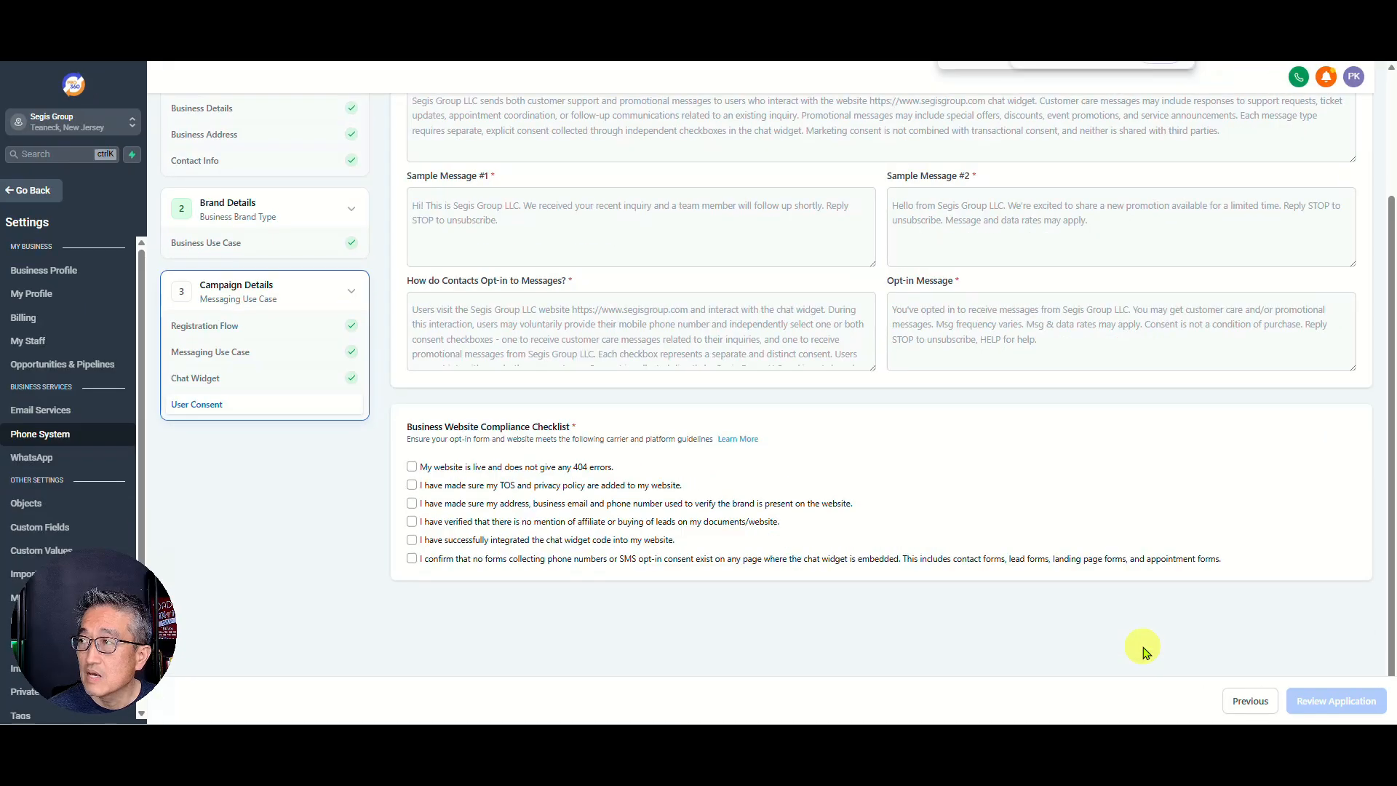
Step: Step back to Registration Flow and select Manual setup instead of Quick setup
{"action": "left_click", "coordinate": [1233, 700]}
{"action": "left_click", "coordinate": [1271, 700]}
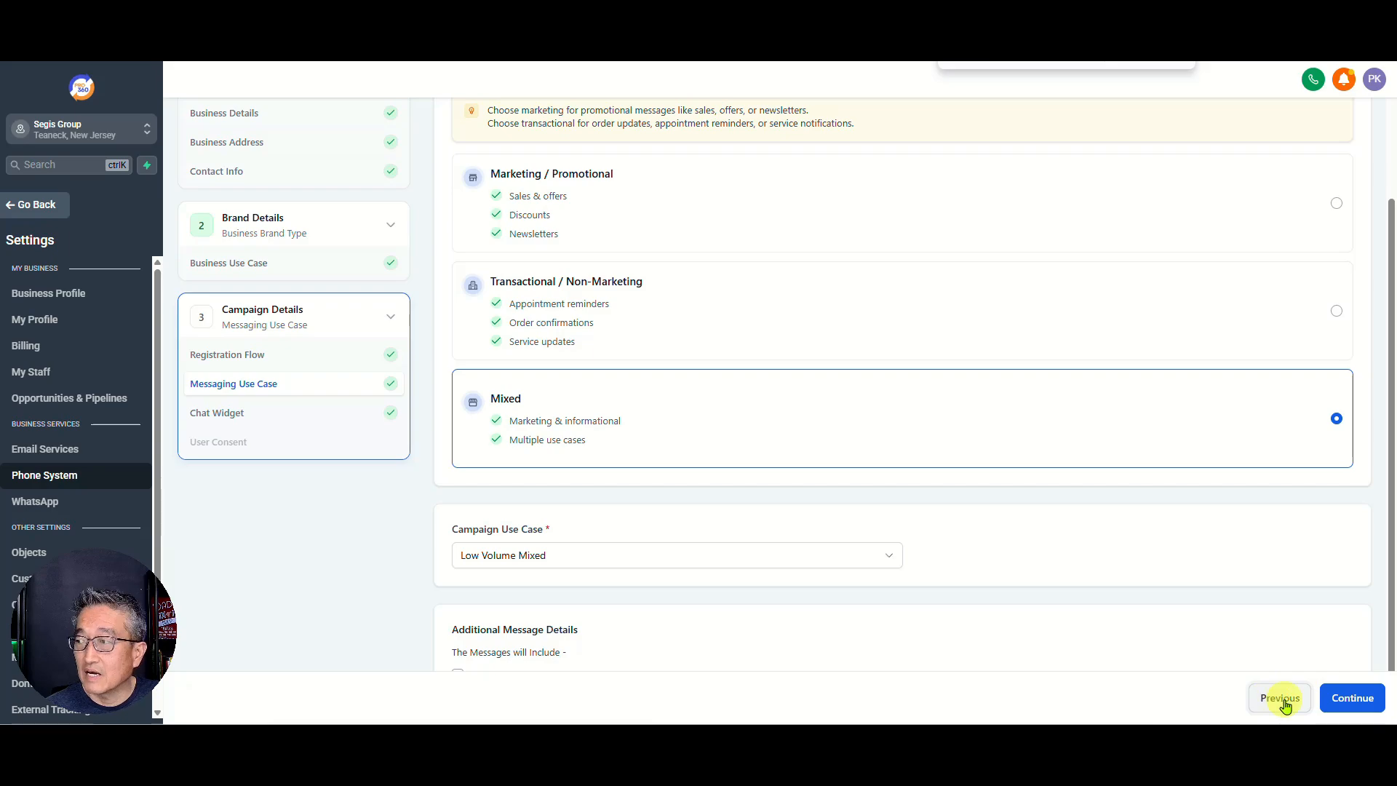
{"action": "left_click", "coordinate": [1270, 699]}
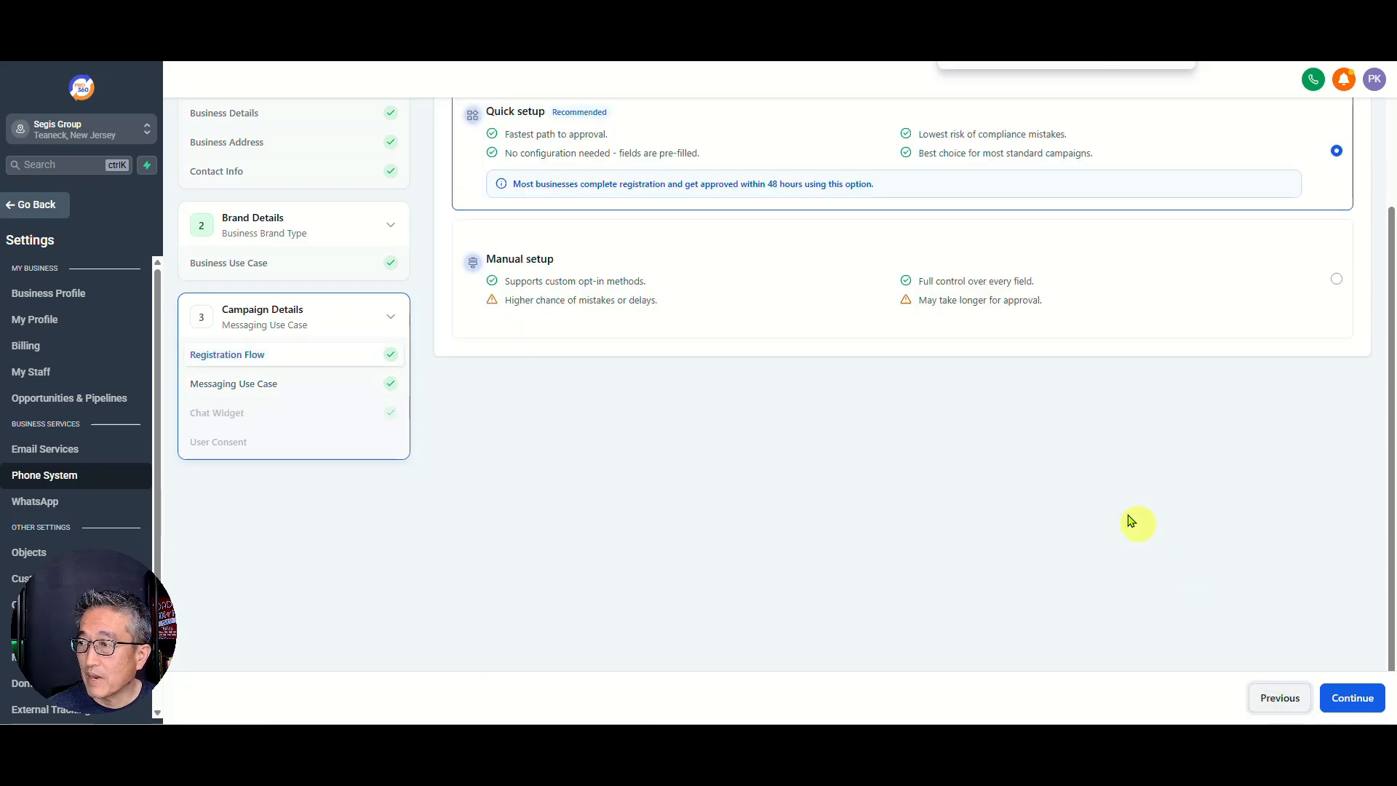
{"action": "left_click", "coordinate": [553, 289]}
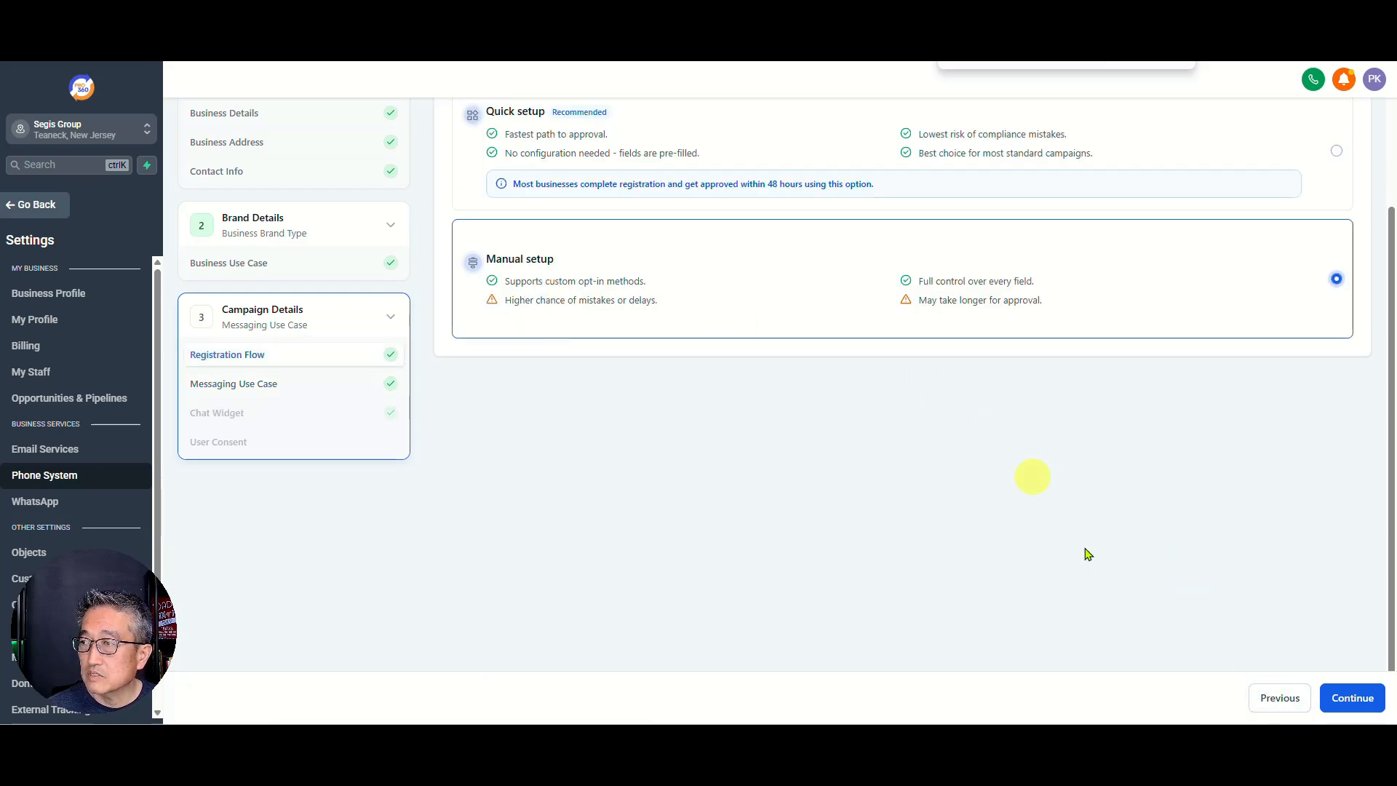
Step: Continue to the manual Messaging Use Case step and adjust the page zoom
{"action": "left_click", "coordinate": [1351, 700]}
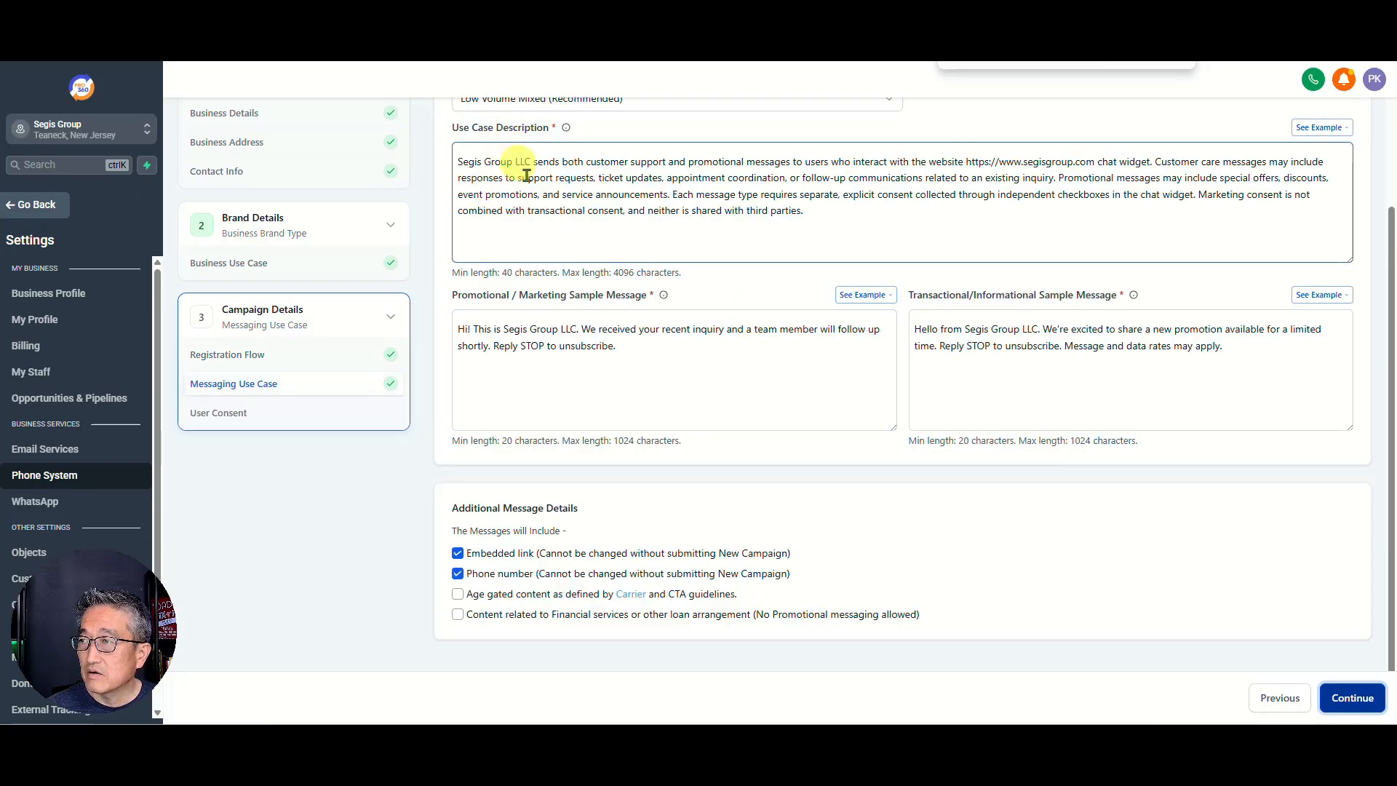
{"action": "key", "text": "ctrl+minus"}
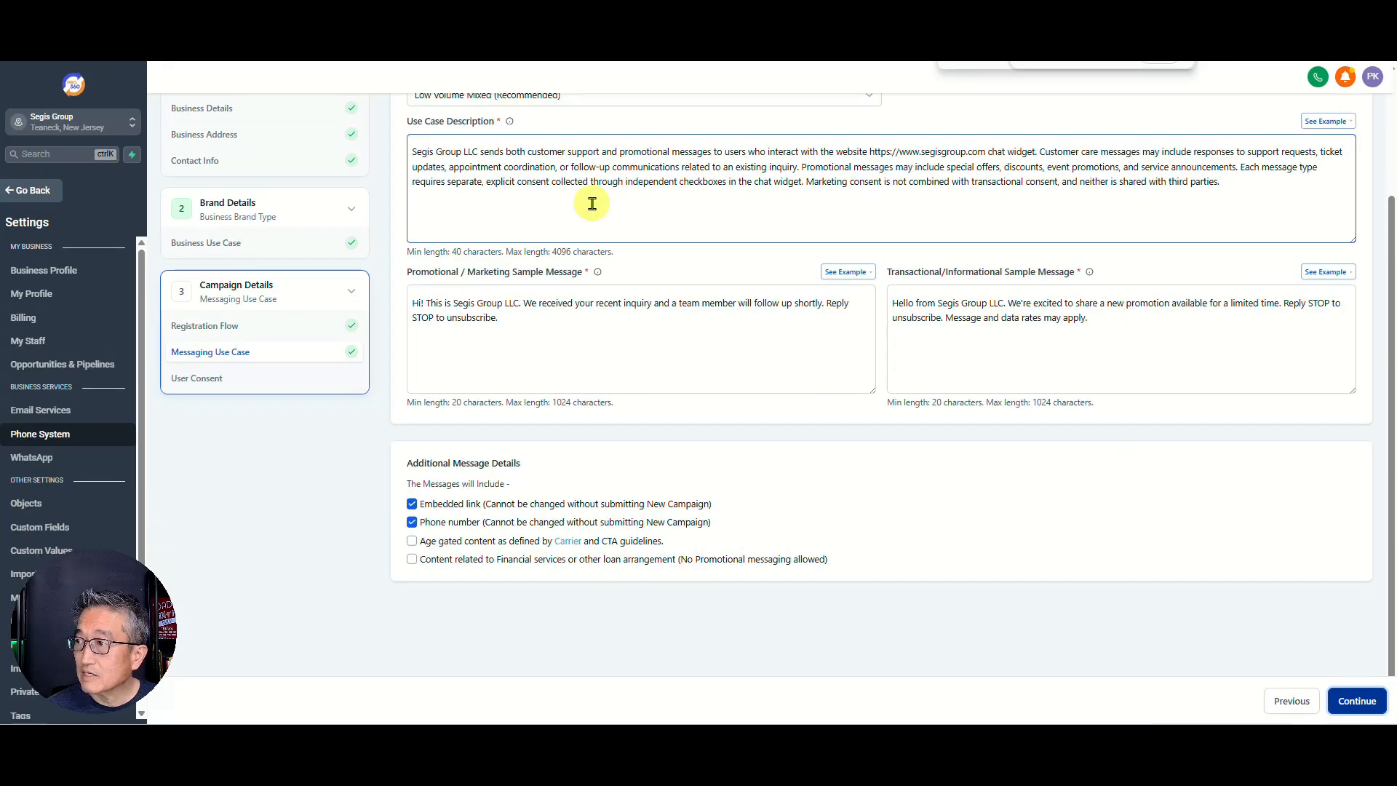
{"action": "key", "text": "ctrl+plus"}
{"action": "key", "text": "ctrl+plus"}
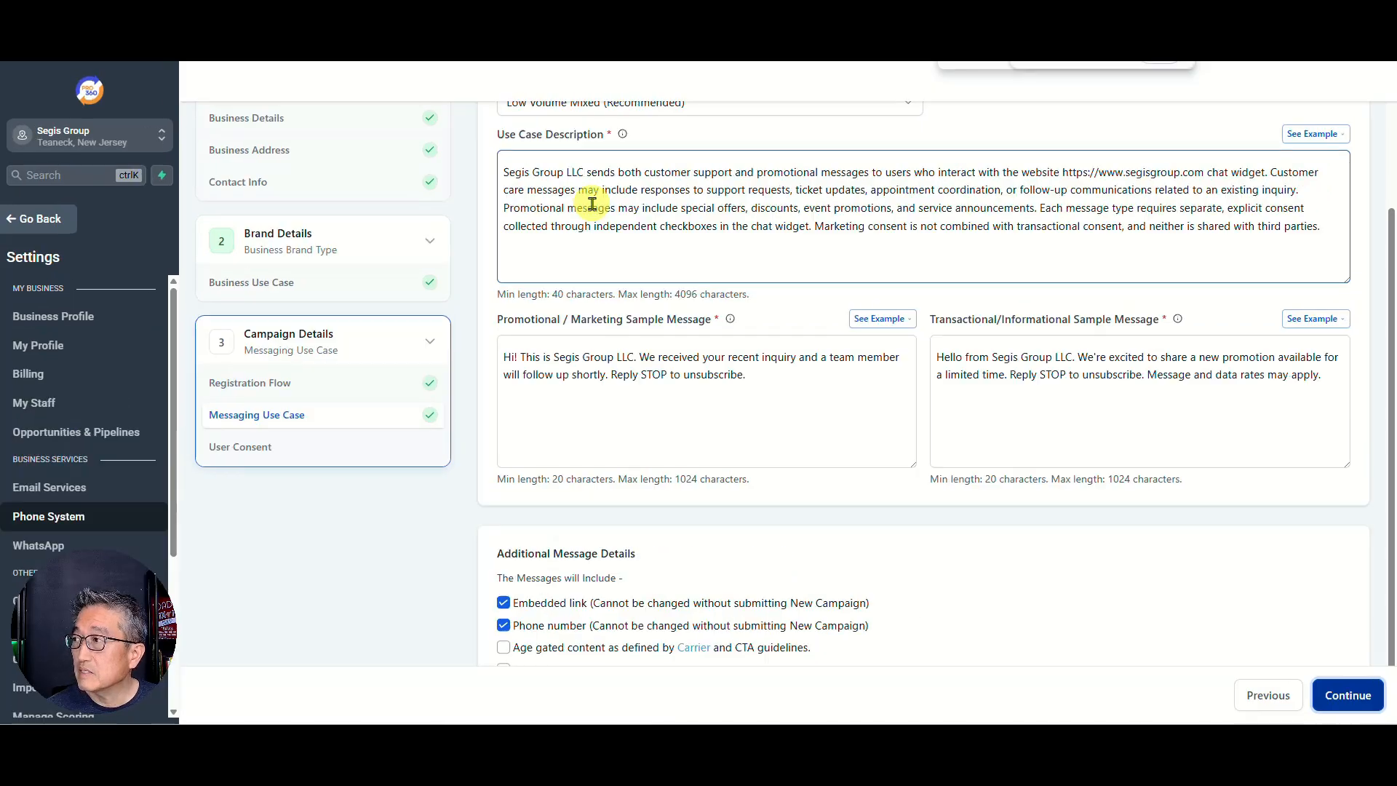
{"action": "scroll", "coordinate": [923, 342], "scroll_direction": "up", "scroll_amount": 1}
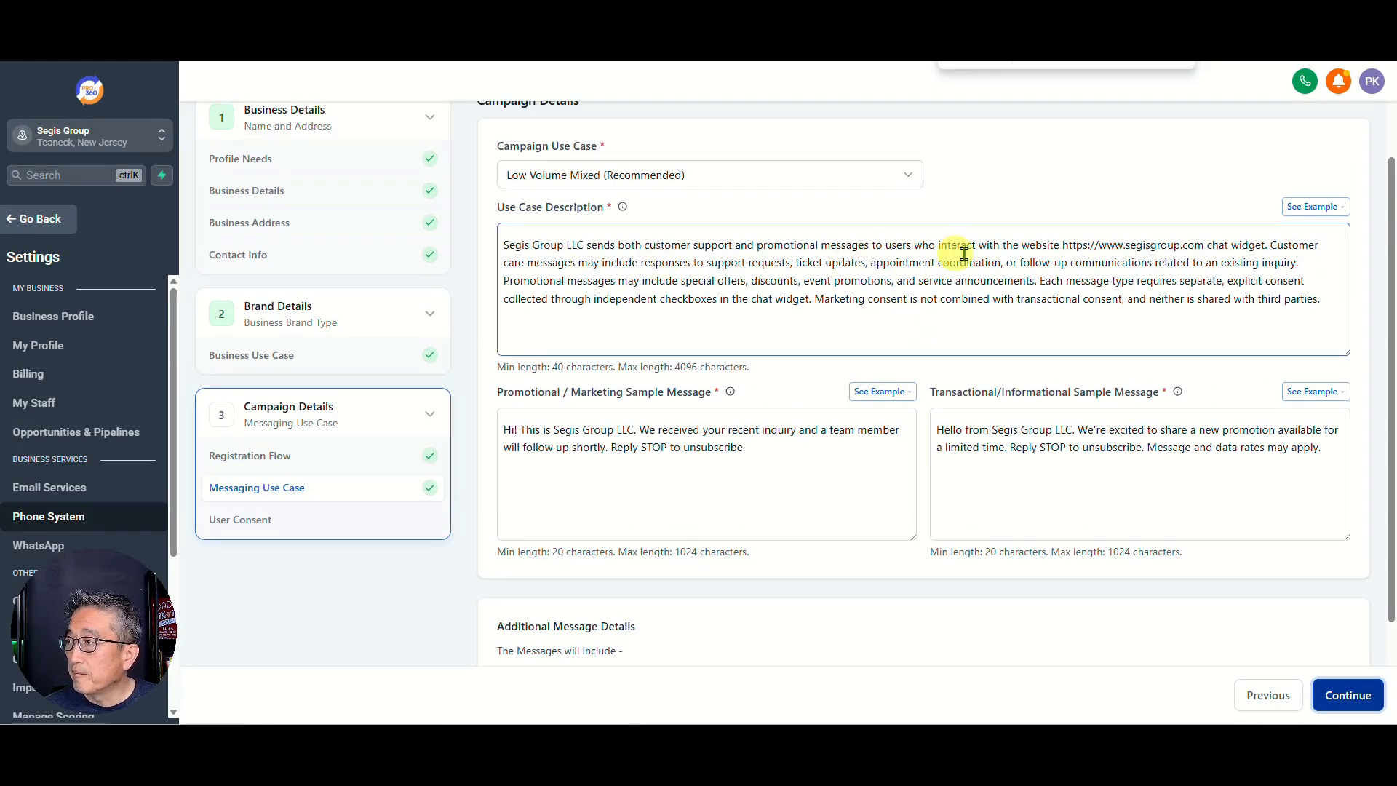
Step: Add 'and/or contact us form' after both 'chat widget' mentions in the use case description
{"action": "left_click", "coordinate": [1267, 244]}
{"action": "type", "text": "and/"}
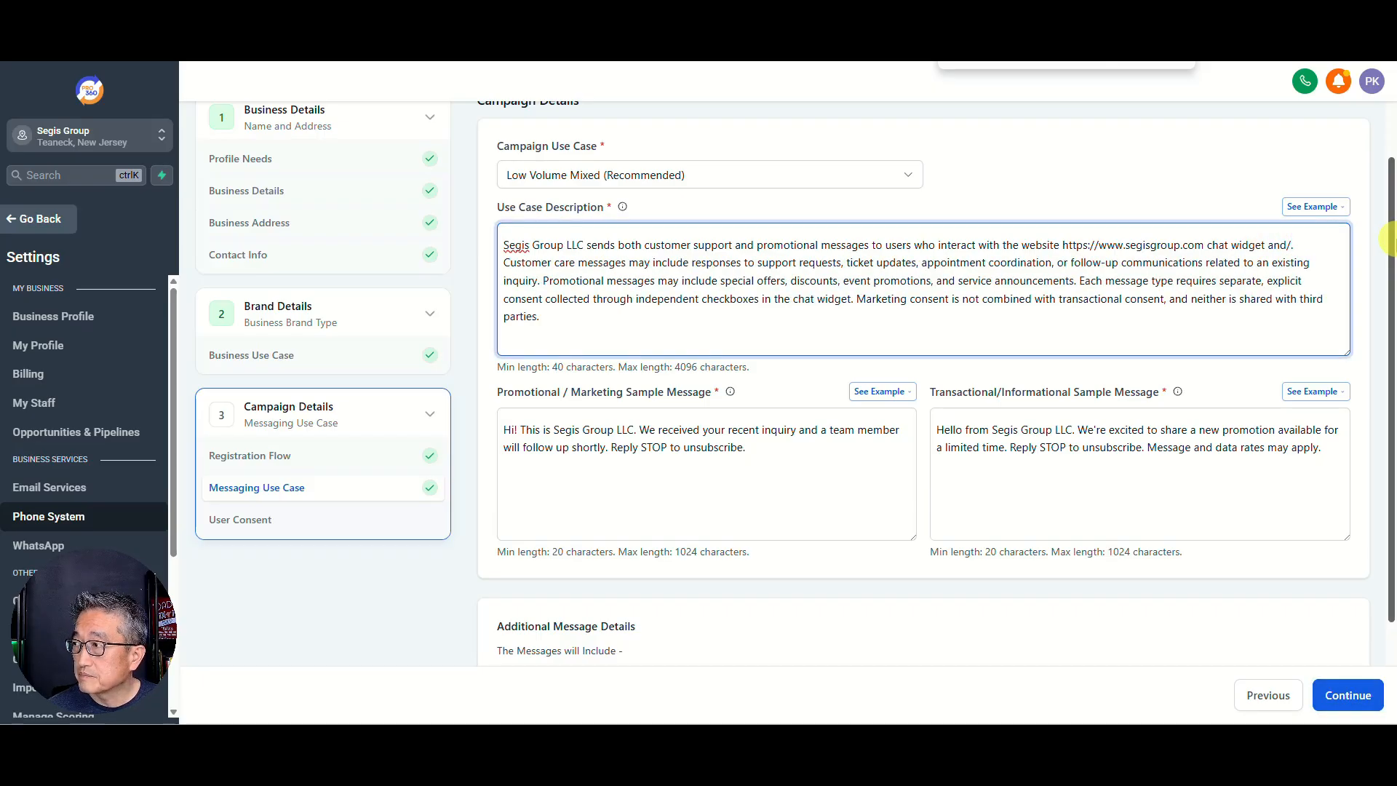
{"action": "type", "text": "or contact"}
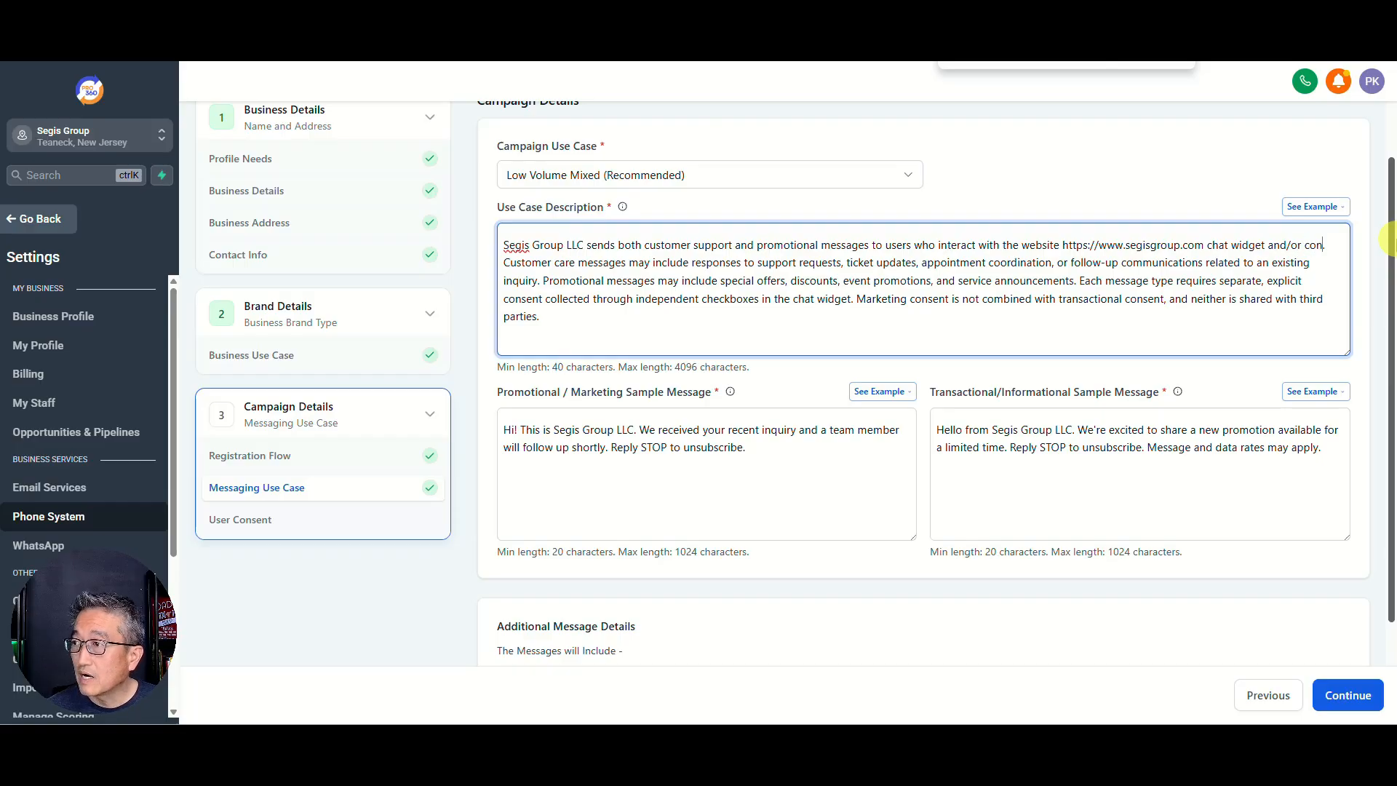
{"action": "type", "text": " us for"}
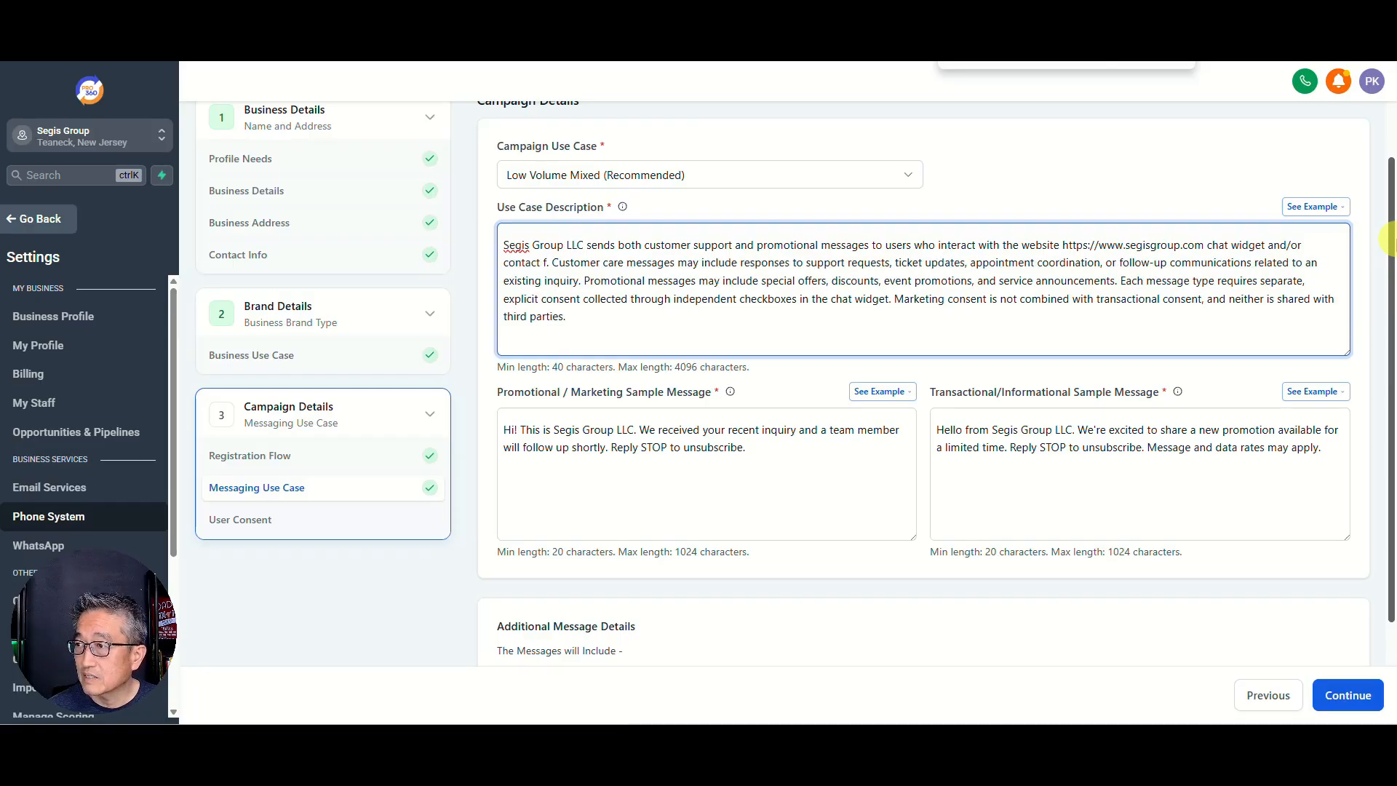
{"action": "type", "text": "m"}
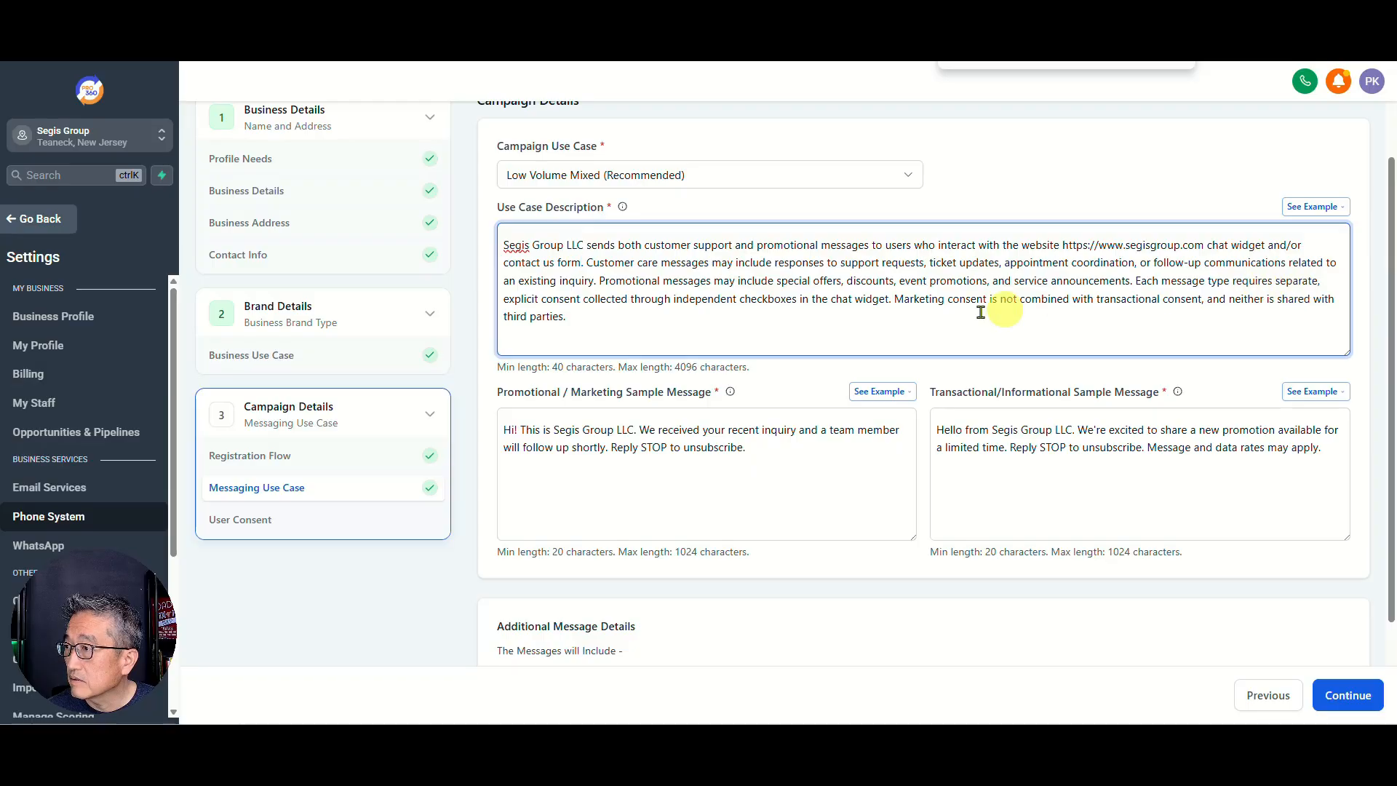
{"action": "left_click", "coordinate": [887, 299]}
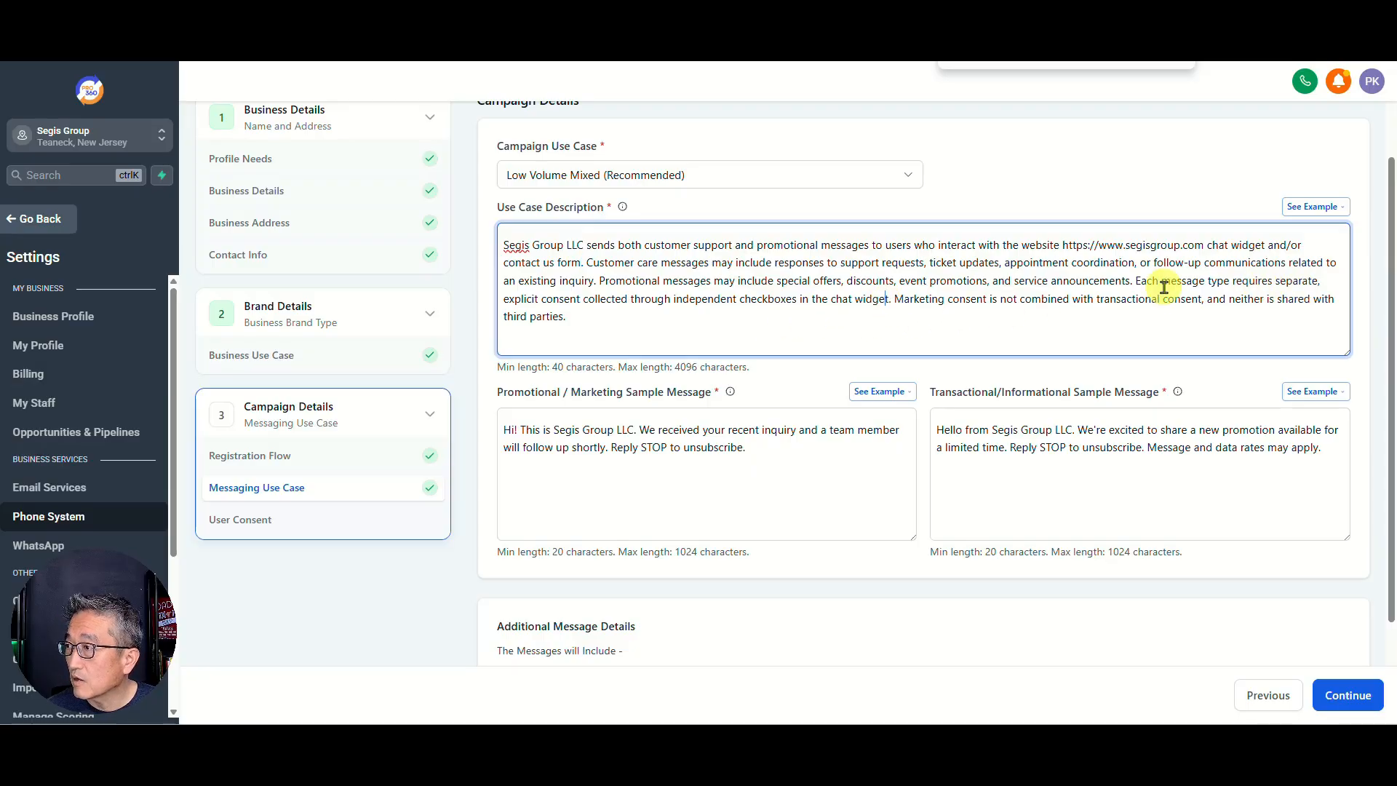
{"action": "type", "text": "and/or"}
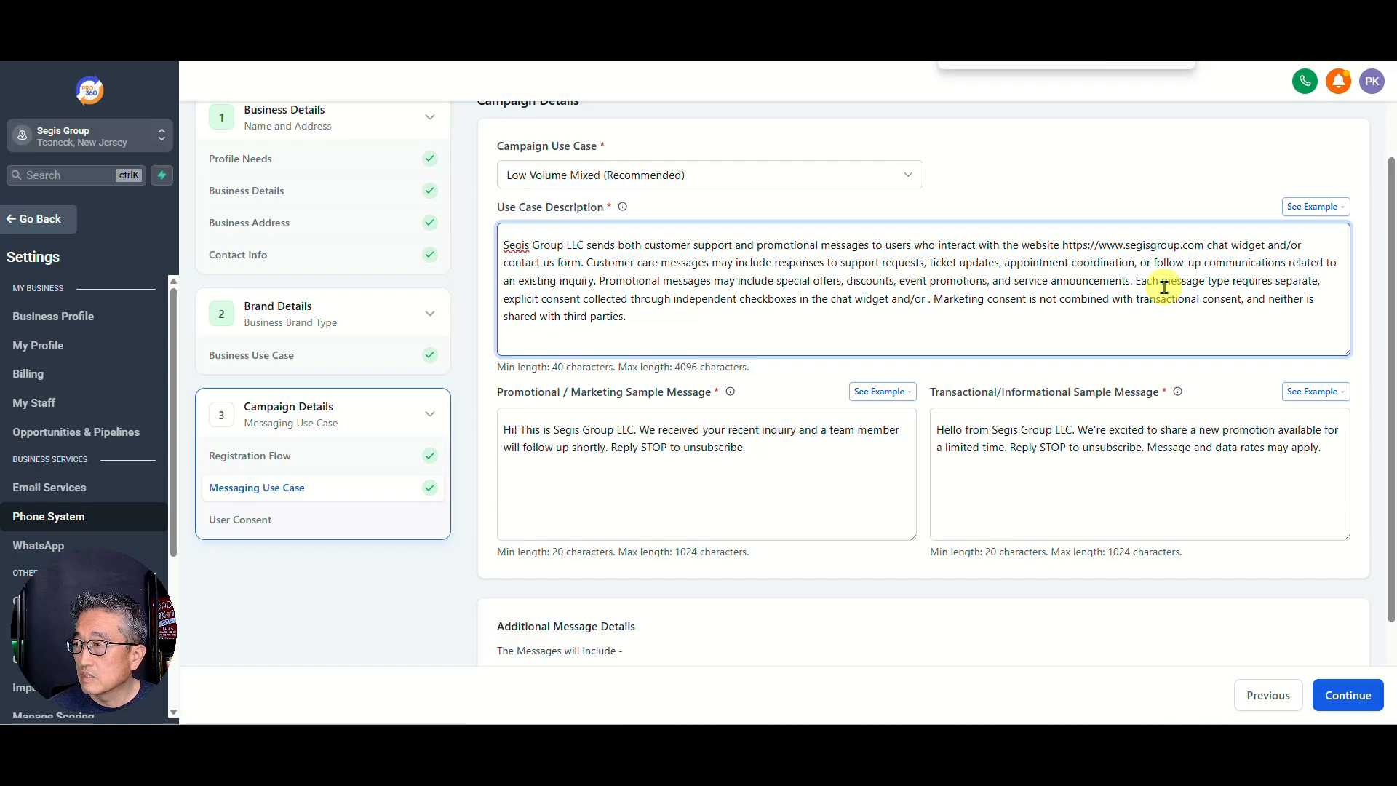
{"action": "type", "text": " contact us fr"}
{"action": "key", "text": "BackSpace"}
{"action": "type", "text": "orm"}
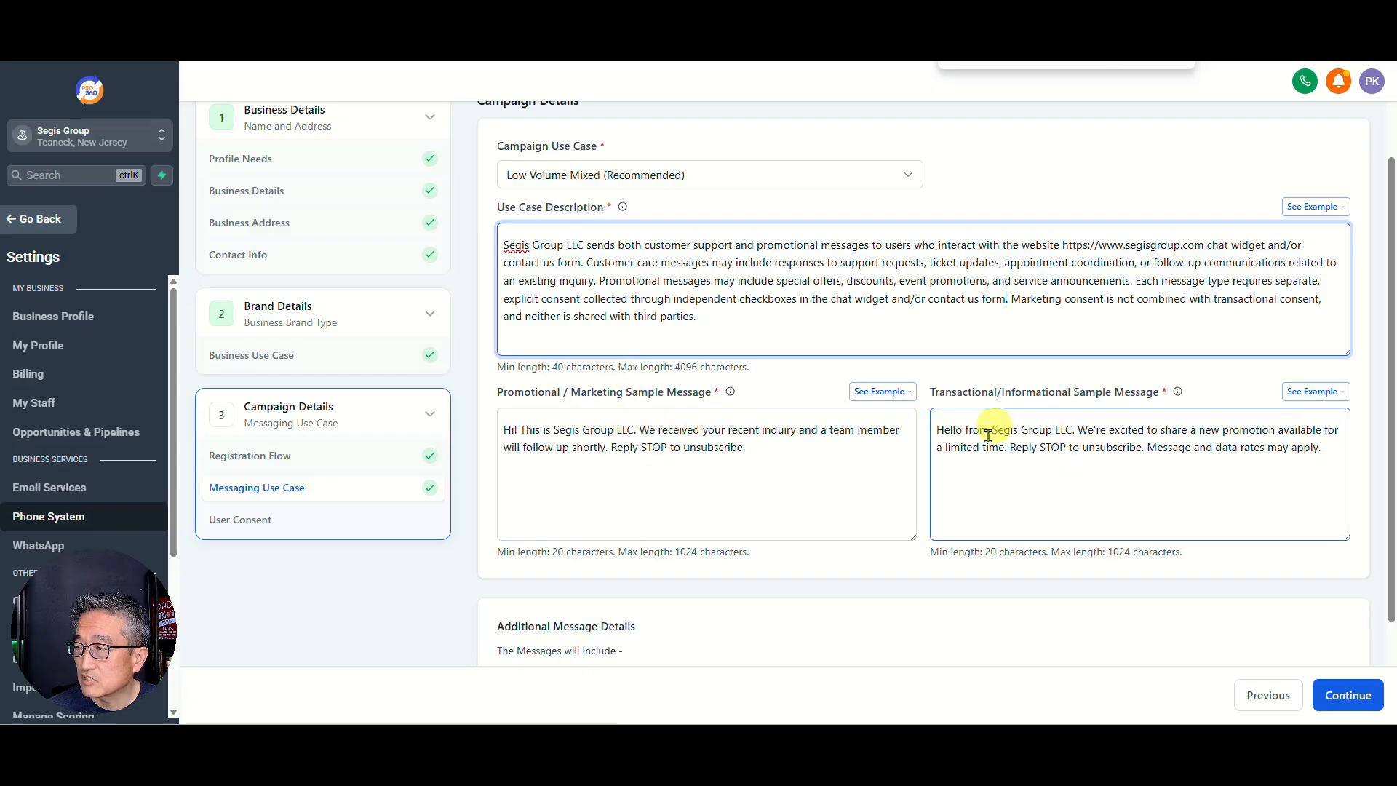
Step: Look over the promotional sample-message examples, then return to the transactional message
{"action": "left_click", "coordinate": [869, 395]}
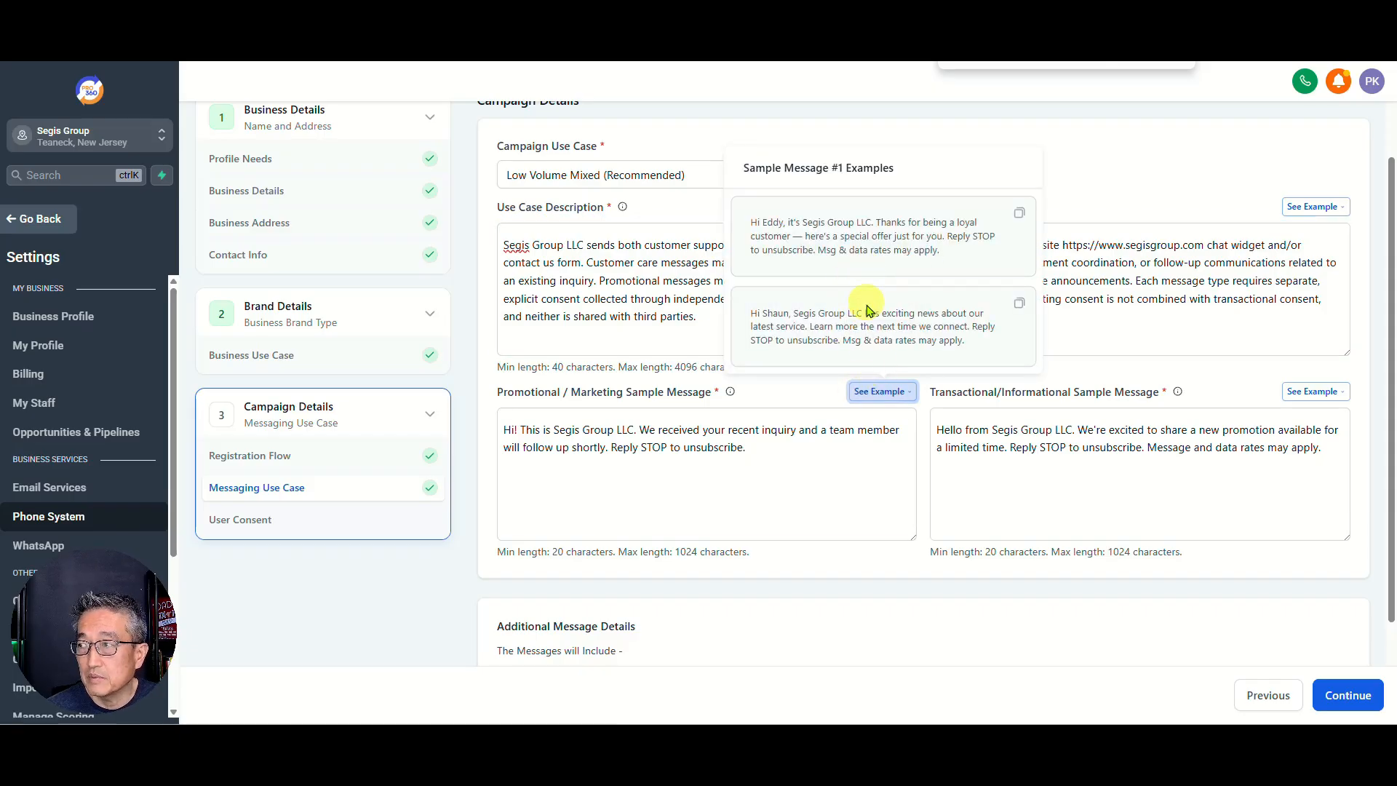
{"action": "left_click", "coordinate": [709, 439]}
{"action": "left_click", "coordinate": [932, 519]}
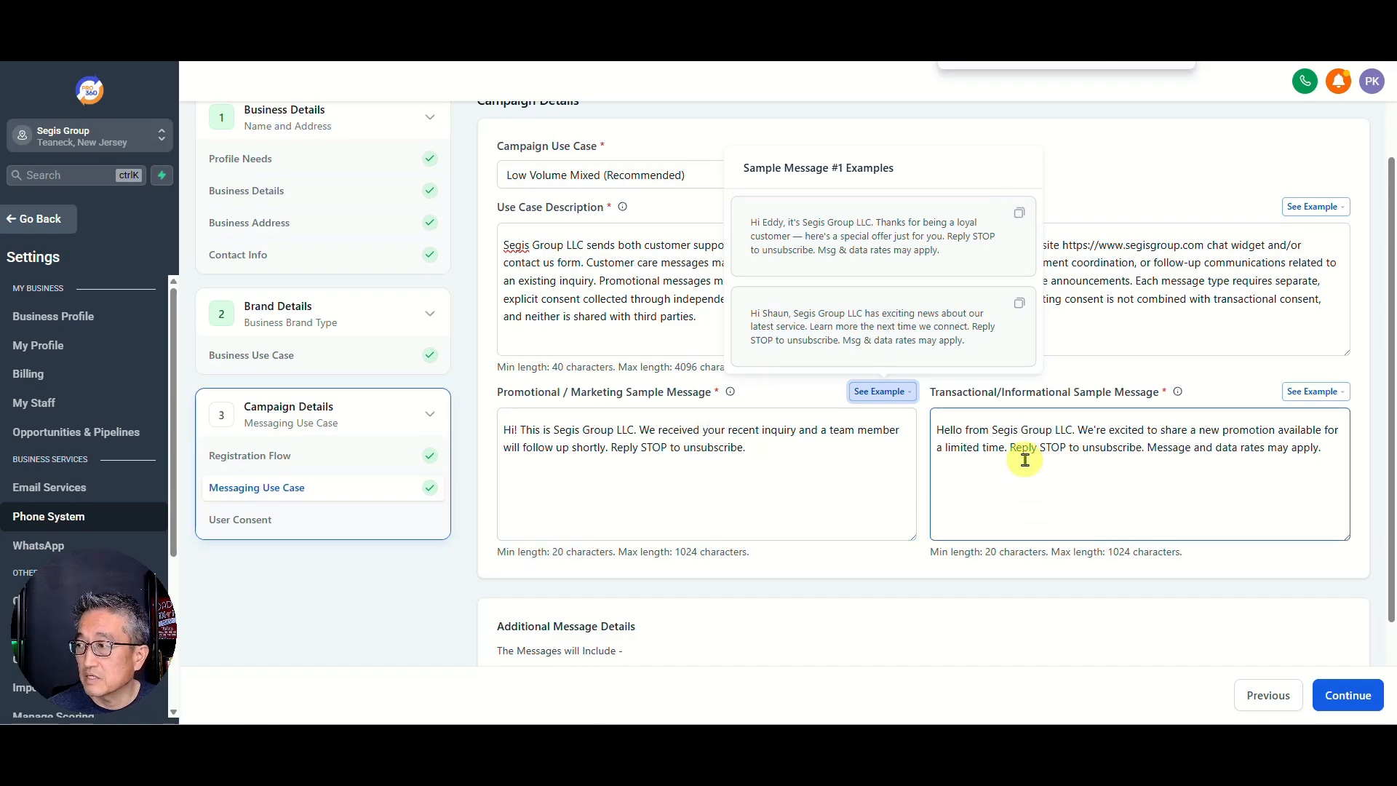
{"action": "left_click", "coordinate": [1014, 430]}
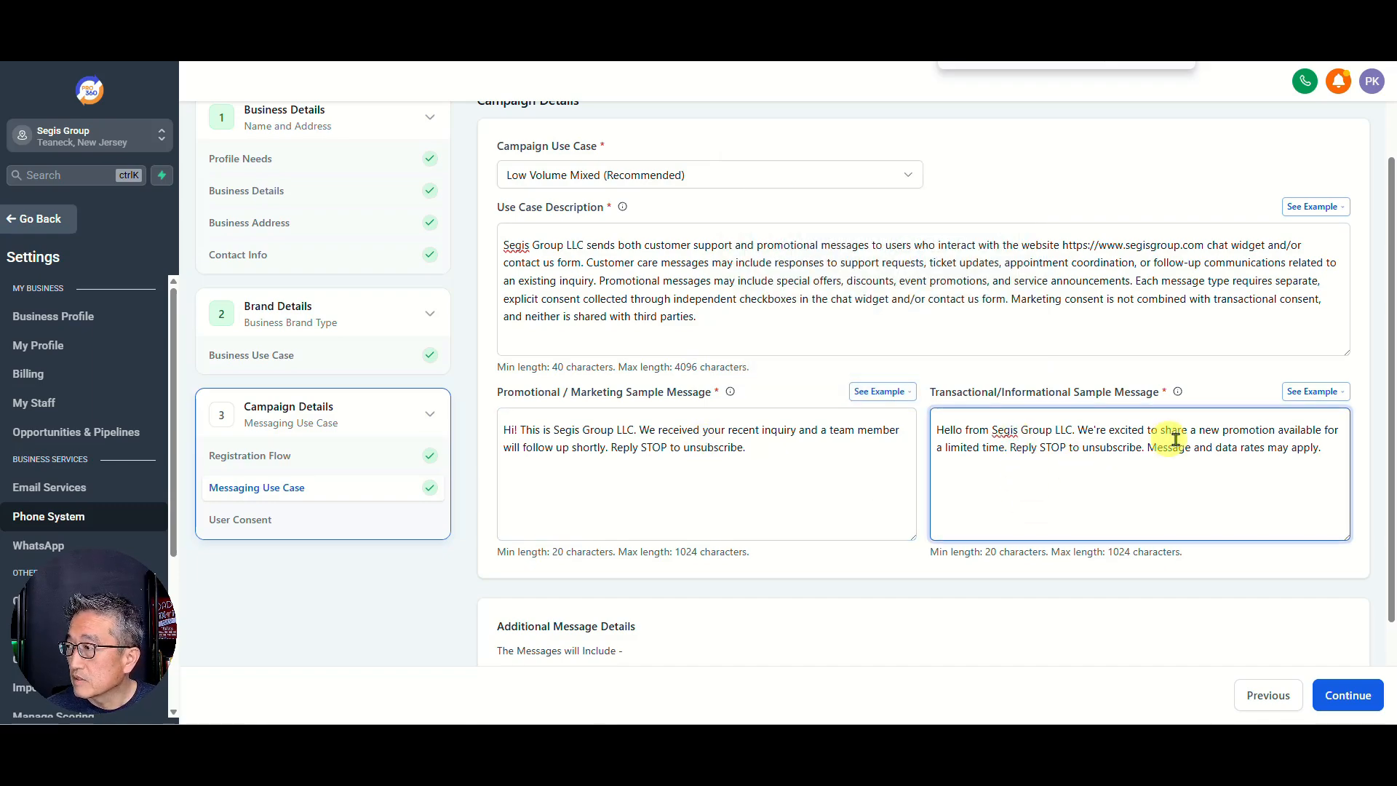
Step: Replace the transactional sample with the appointment-reminder example ending 'Reply STOP to opt out'
{"action": "left_click", "coordinate": [1302, 401]}
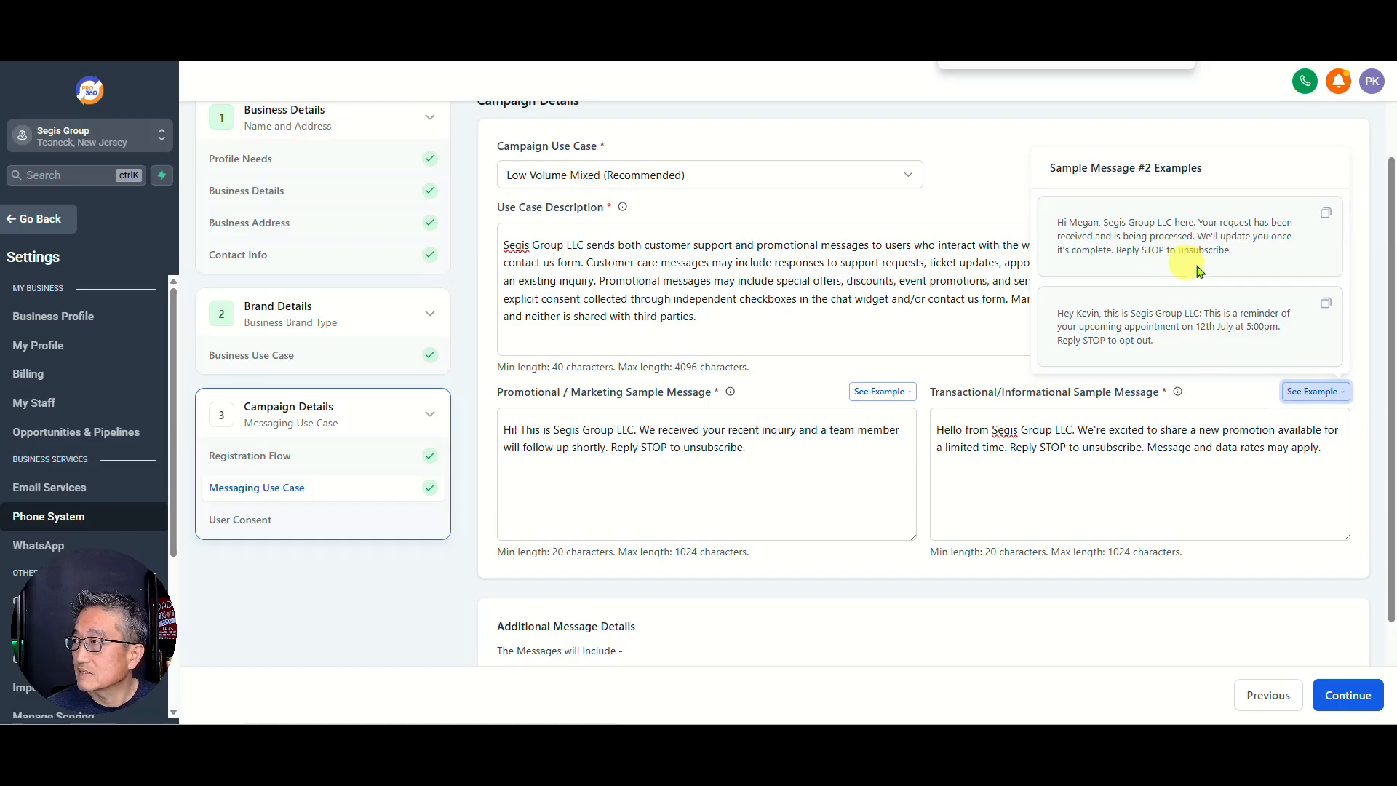
{"action": "left_click", "coordinate": [1324, 304]}
{"action": "left_click", "coordinate": [1161, 430]}
{"action": "left_click", "coordinate": [1105, 445]}
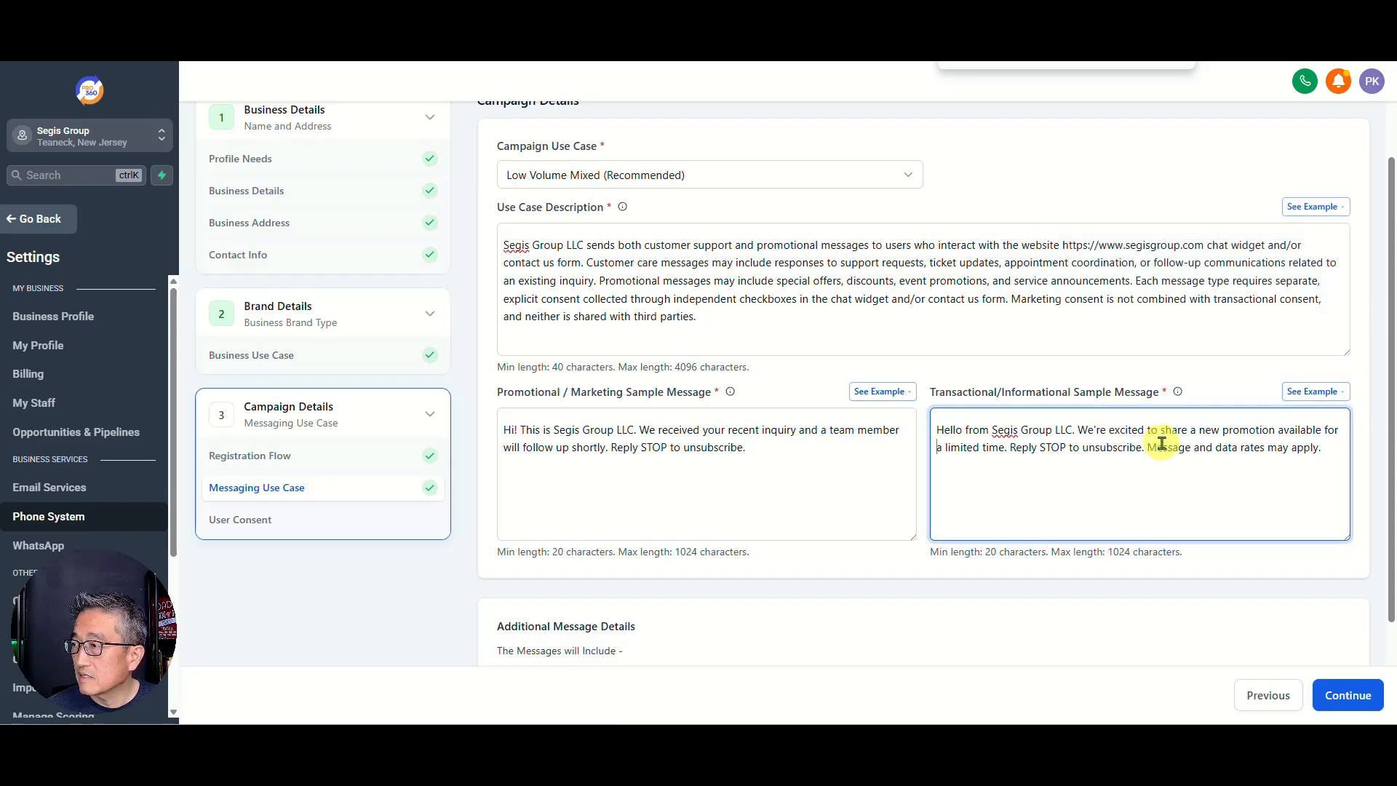
{"action": "key", "text": "ctrl+a"}
{"action": "key", "text": "BackSpace"}
{"action": "key", "text": "ctrl+v"}
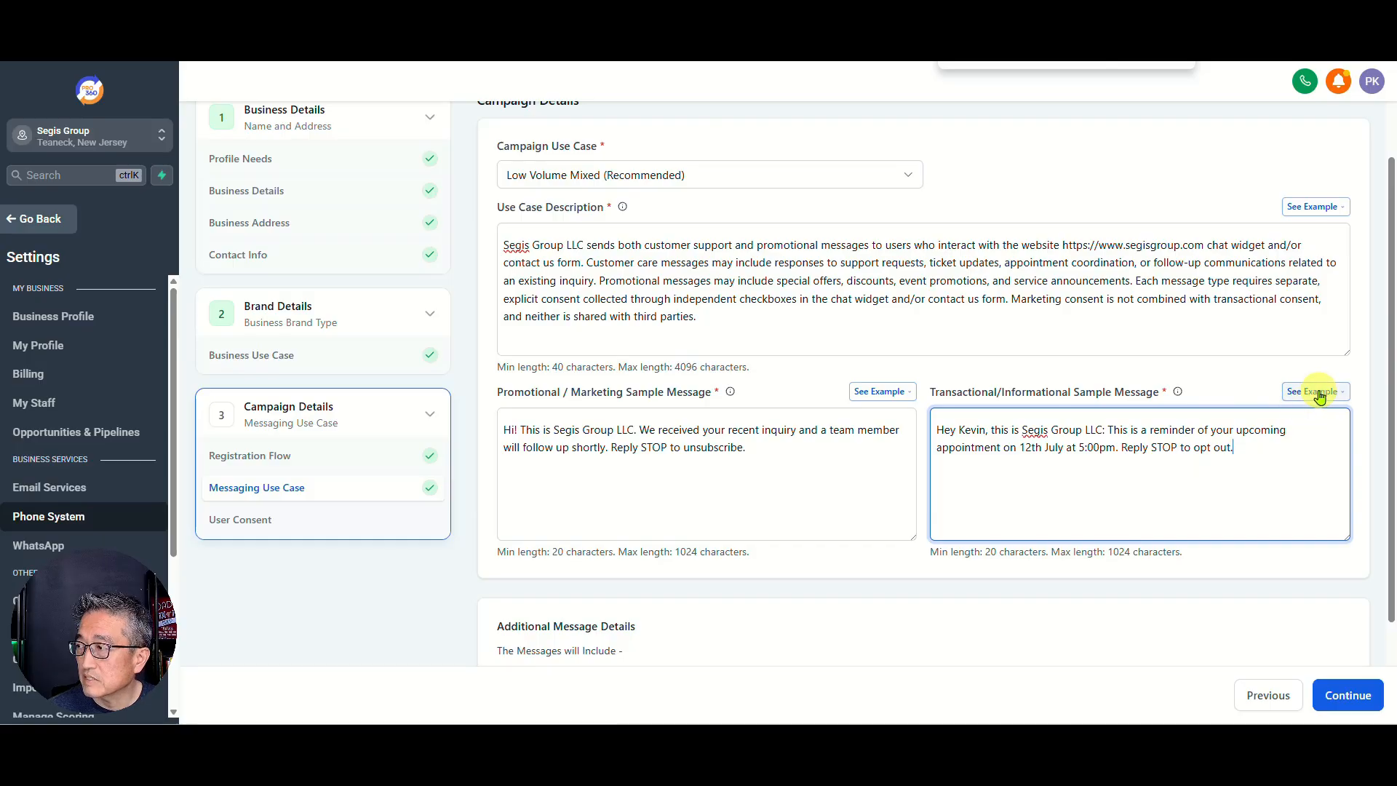
{"action": "scroll", "coordinate": [910, 524], "scroll_direction": "down", "scroll_amount": 2}
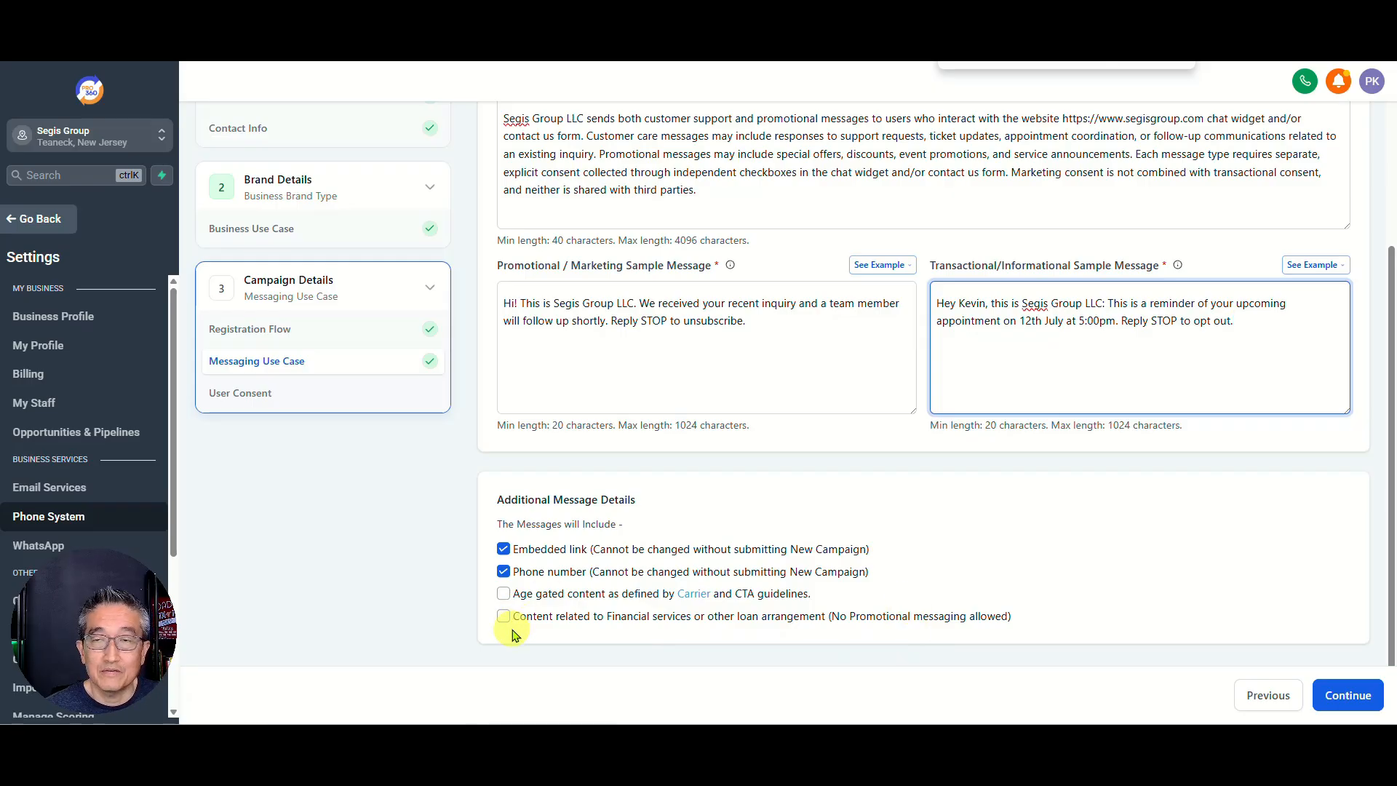
Step: Continue to User Consent, choose Website Form as the opt-in method, and zoom into its example
{"action": "left_click", "coordinate": [1346, 695]}
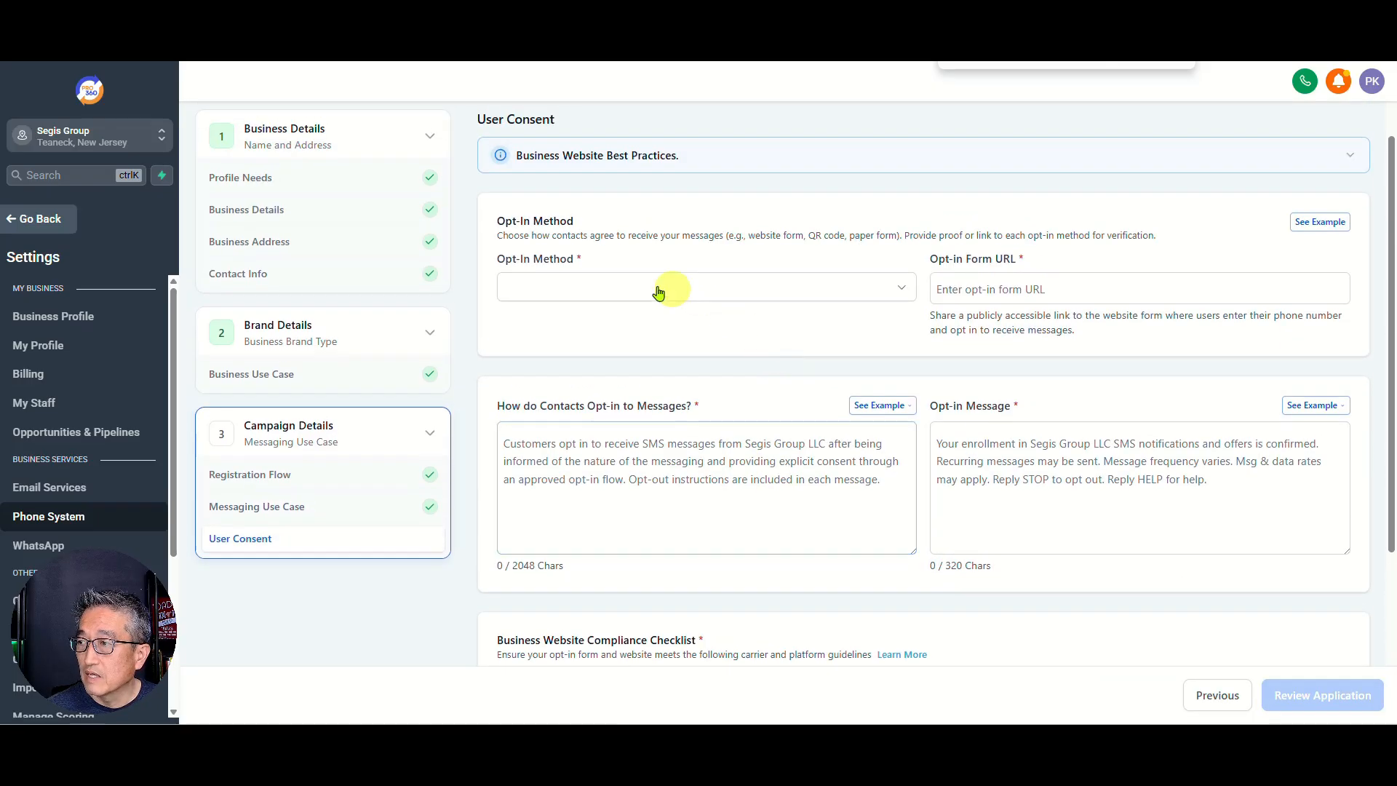
{"action": "left_click", "coordinate": [586, 289]}
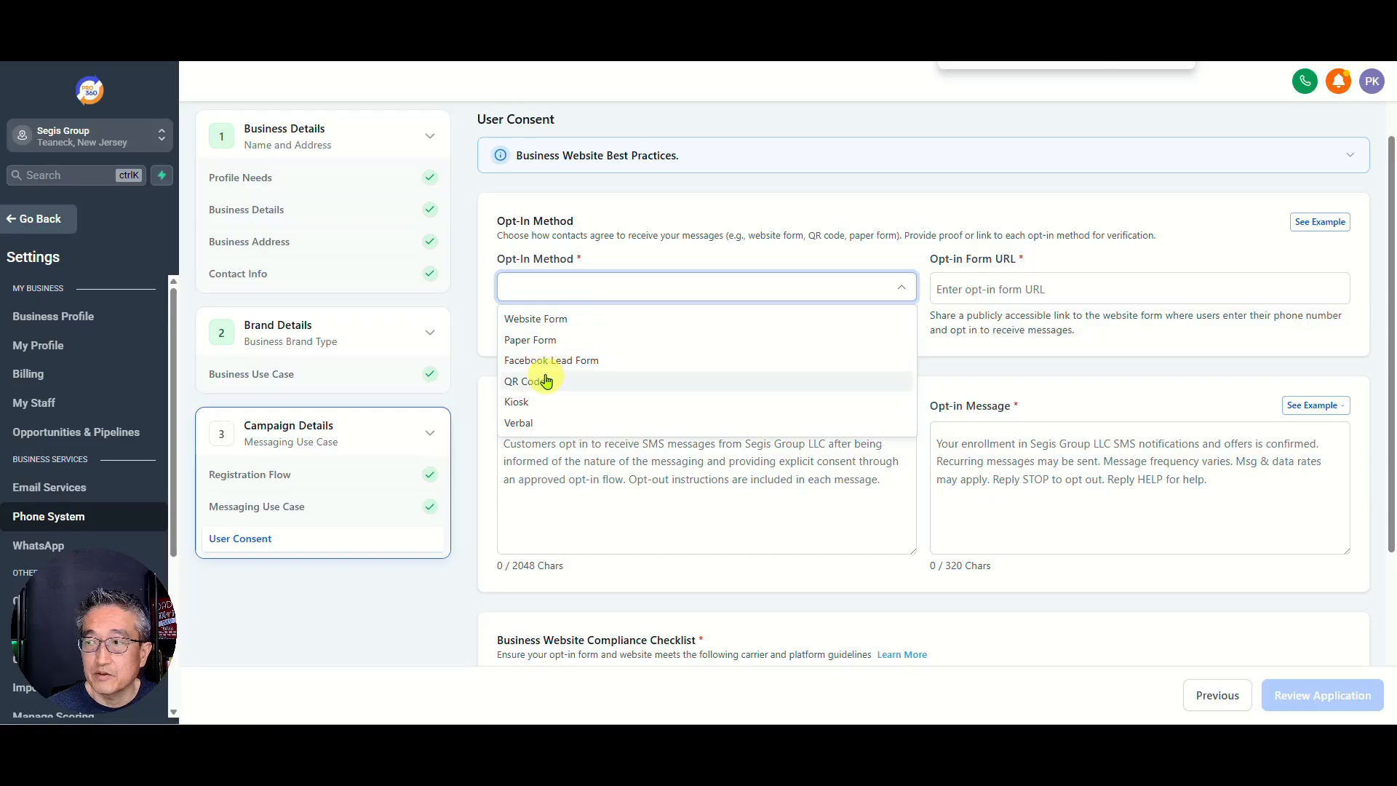
{"action": "left_click", "coordinate": [537, 321]}
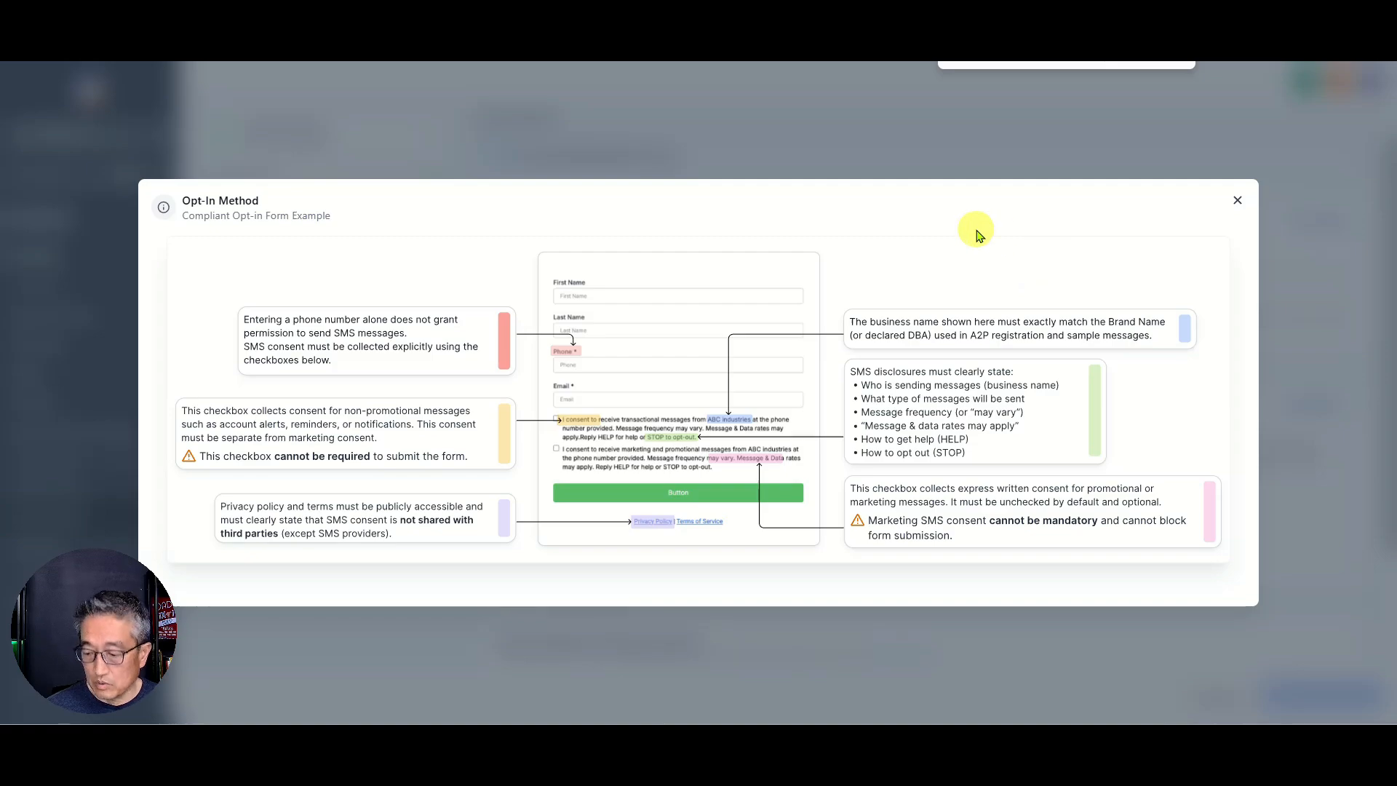
{"action": "key", "text": "ctrl+plus"}
{"action": "key", "text": "ctrl+plus"}
{"action": "key", "text": "ctrl+plus"}
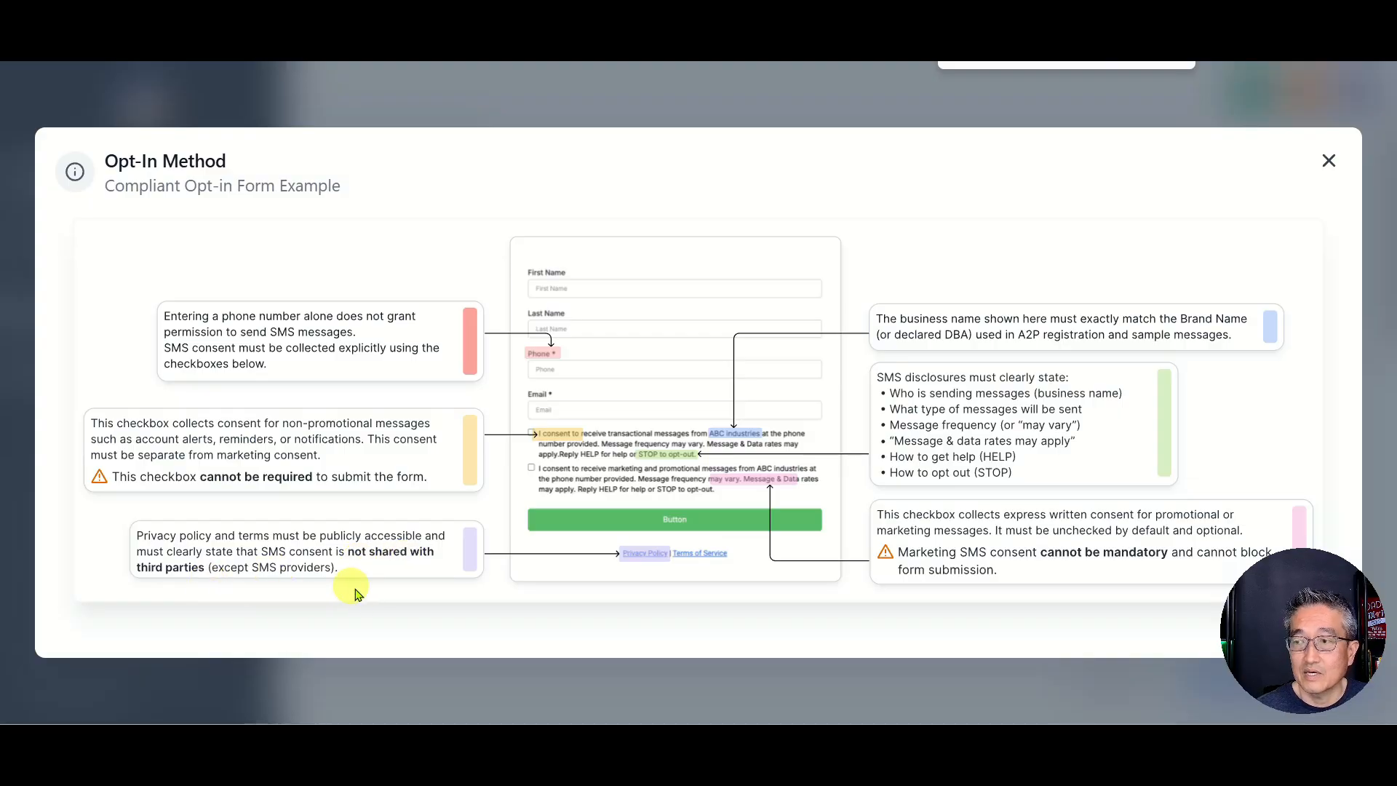
{"action": "left_click_drag", "start_coordinate": [1262, 623], "coordinate": [55, 623]}
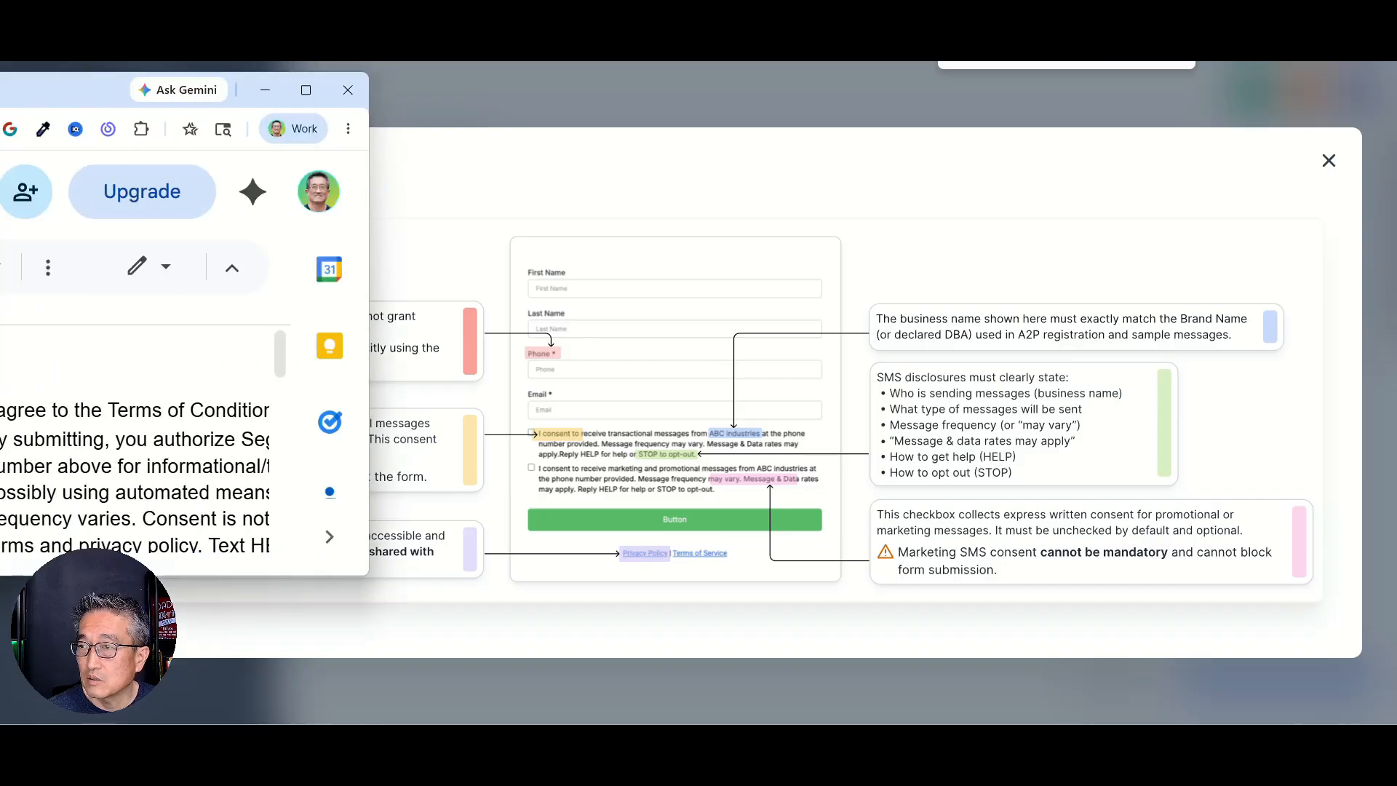
Step: Move the 'A2P Registration Wording' Google Doc over the dialog and maximize it
{"action": "left_click_drag", "start_coordinate": [0, 91], "coordinate": [159, 92]}
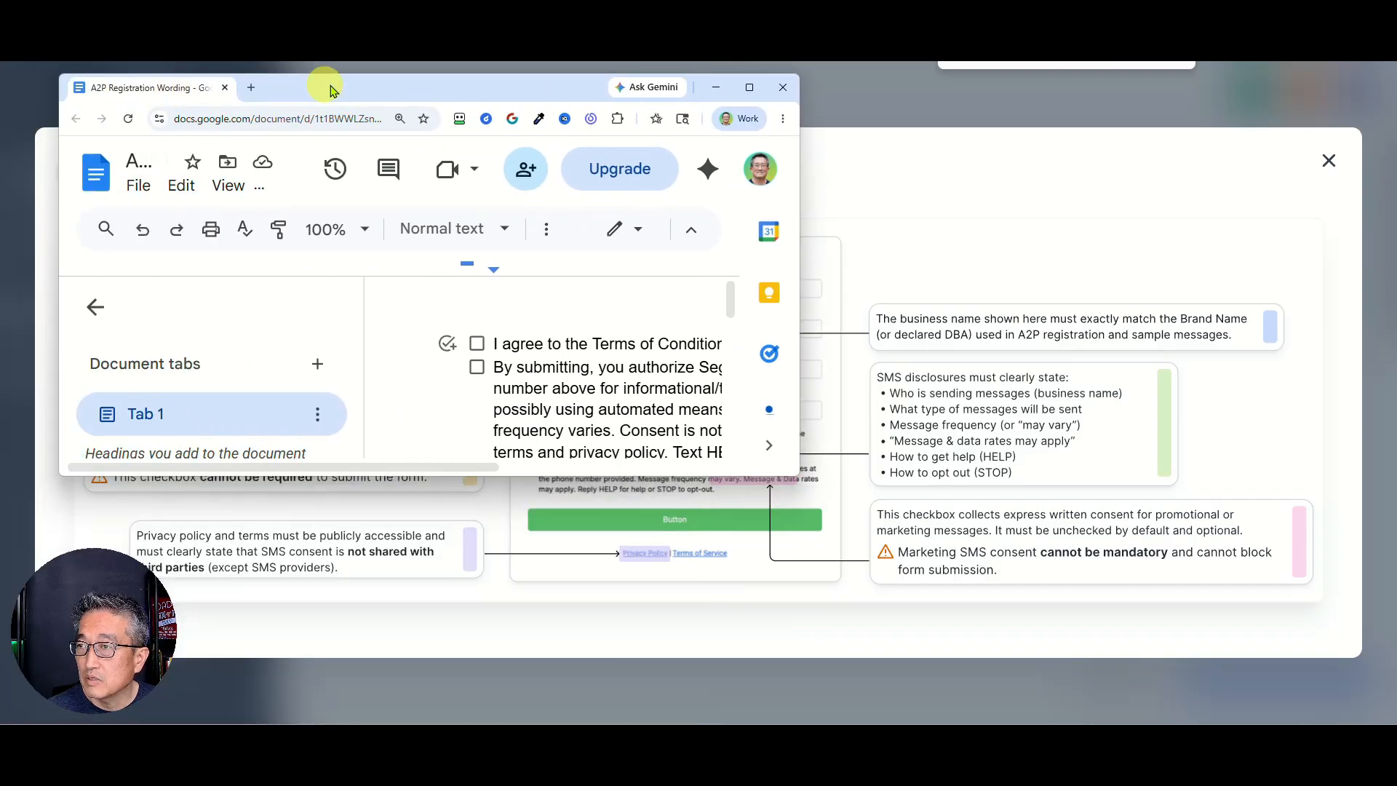
{"action": "double_click", "coordinate": [325, 87]}
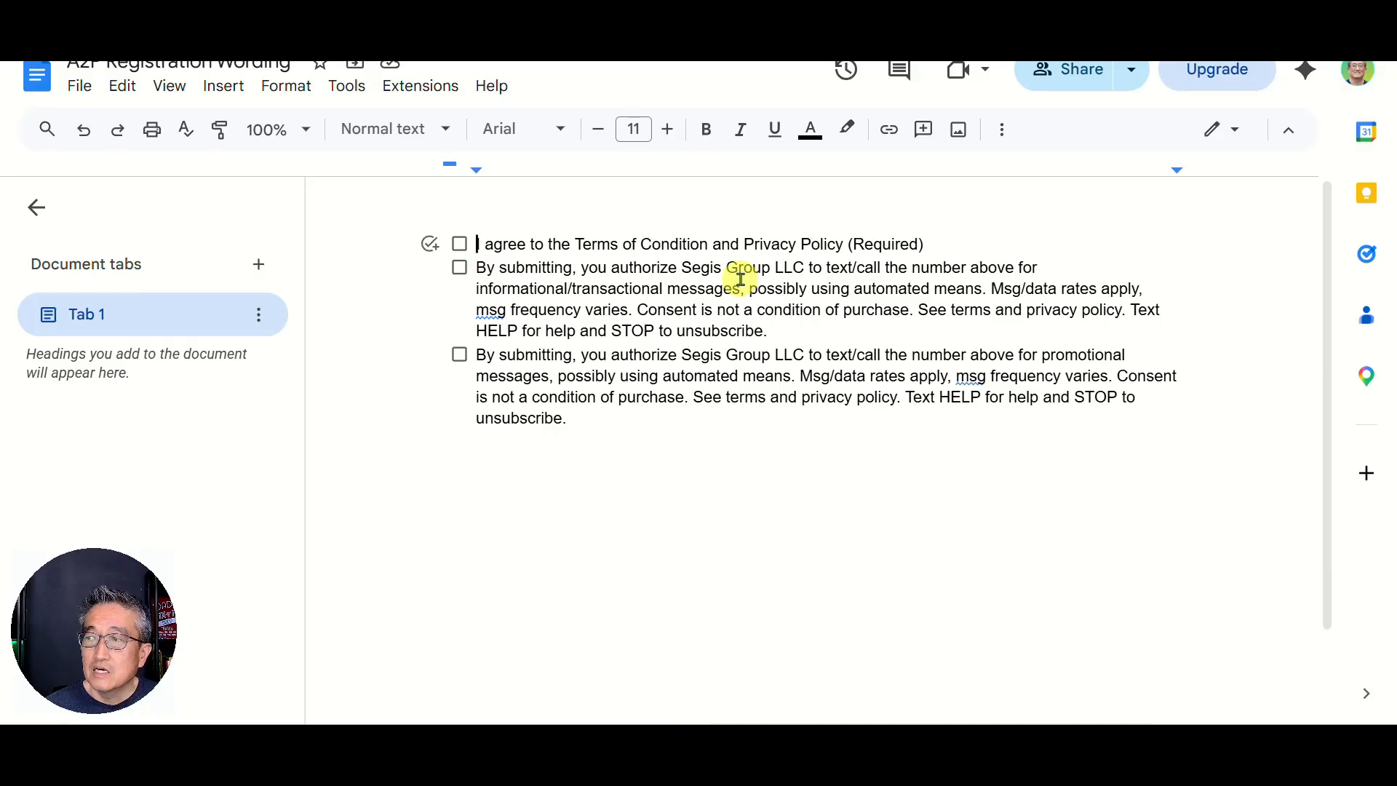
Step: Delete the sentence 'See terms and privacy policy.' from the second and third consent items
{"action": "left_click_drag", "start_coordinate": [477, 266], "coordinate": [646, 421]}
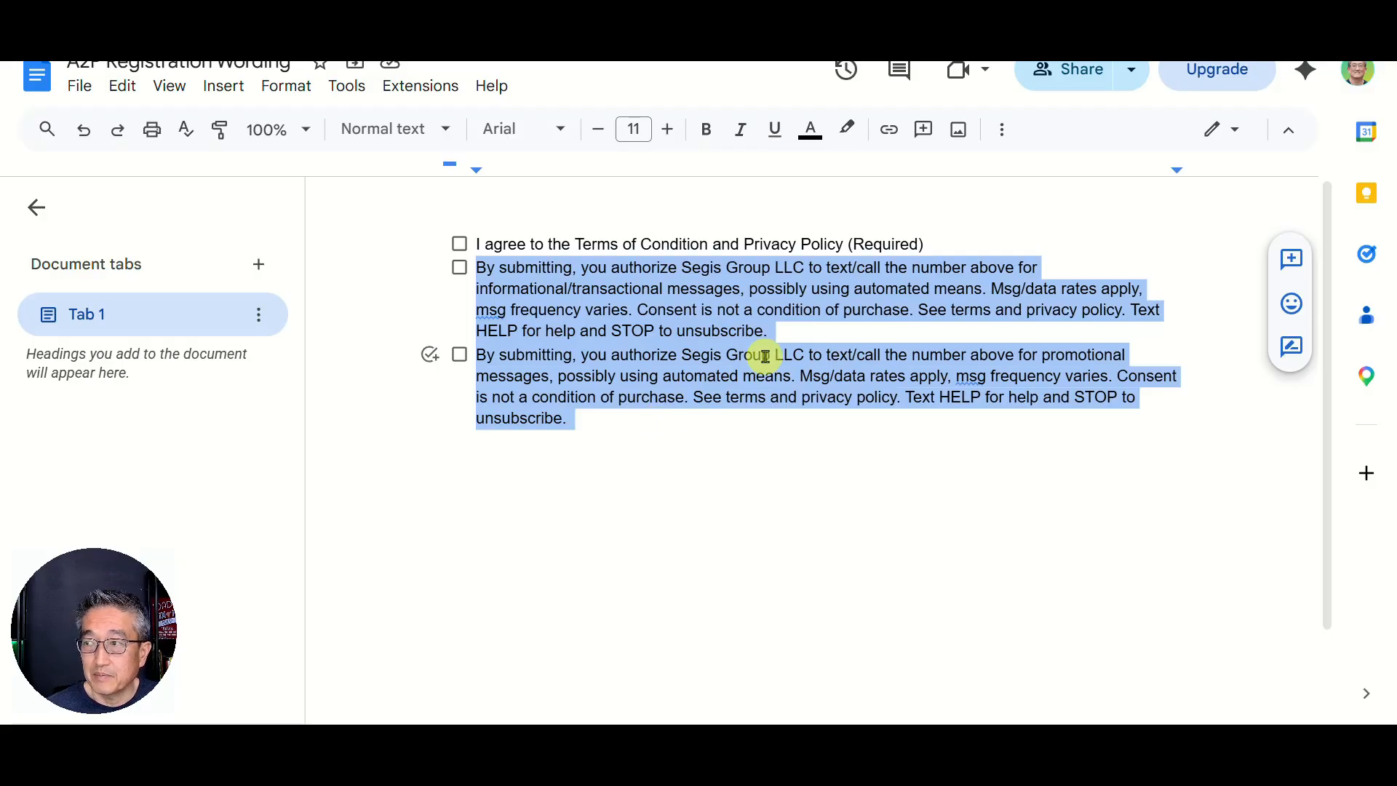
{"action": "left_click", "coordinate": [923, 310]}
{"action": "key", "text": "shift+Right"}
{"action": "key", "text": "shift+Right"}
{"action": "key", "text": "shift+Right"}
{"action": "key", "text": "shift+Right"}
{"action": "key", "text": "shift+Right"}
{"action": "key", "text": "shift+Right"}
{"action": "key", "text": "shift+Right"}
{"action": "key", "text": "shift+Right"}
{"action": "key", "text": "shift+Right"}
{"action": "key", "text": "shift+Right"}
{"action": "key", "text": "shift+Right"}
{"action": "key", "text": "shift+Right"}
{"action": "key", "text": "shift+Right"}
{"action": "key", "text": "shift+Right"}
{"action": "key", "text": "shift+Right"}
{"action": "key", "text": "shift+Right"}
{"action": "key", "text": "shift+Right"}
{"action": "key", "text": "shift+Right"}
{"action": "key", "text": "shift+Right"}
{"action": "key", "text": "shift+Right"}
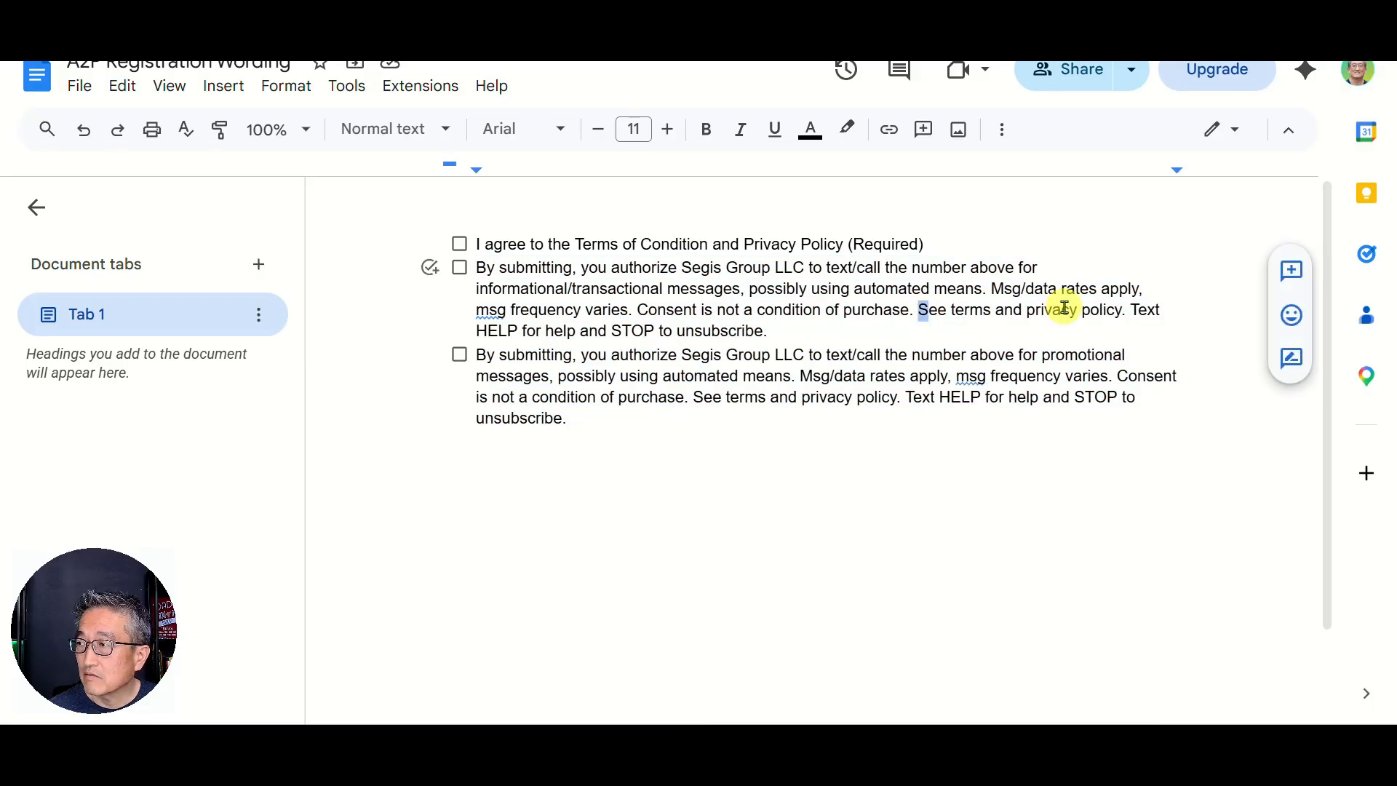
{"action": "key", "text": "shift+Right"}
{"action": "key", "text": "shift+Right"}
{"action": "key", "text": "shift+Right"}
{"action": "key", "text": "shift+Right"}
{"action": "key", "text": "shift+Right"}
{"action": "key", "text": "shift+Right"}
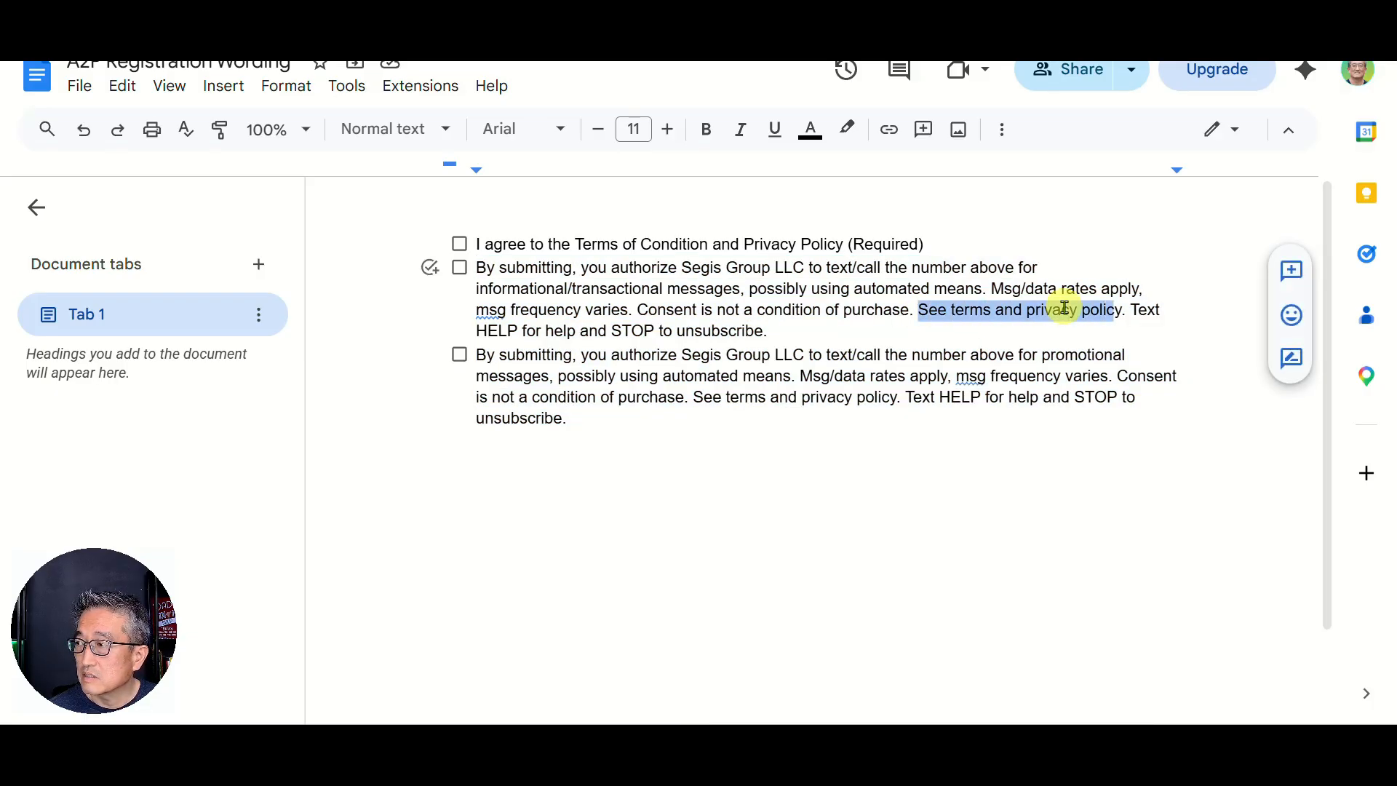
{"action": "key", "text": "BackSpace"}
{"action": "key", "text": "Down"}
{"action": "key", "text": "Down"}
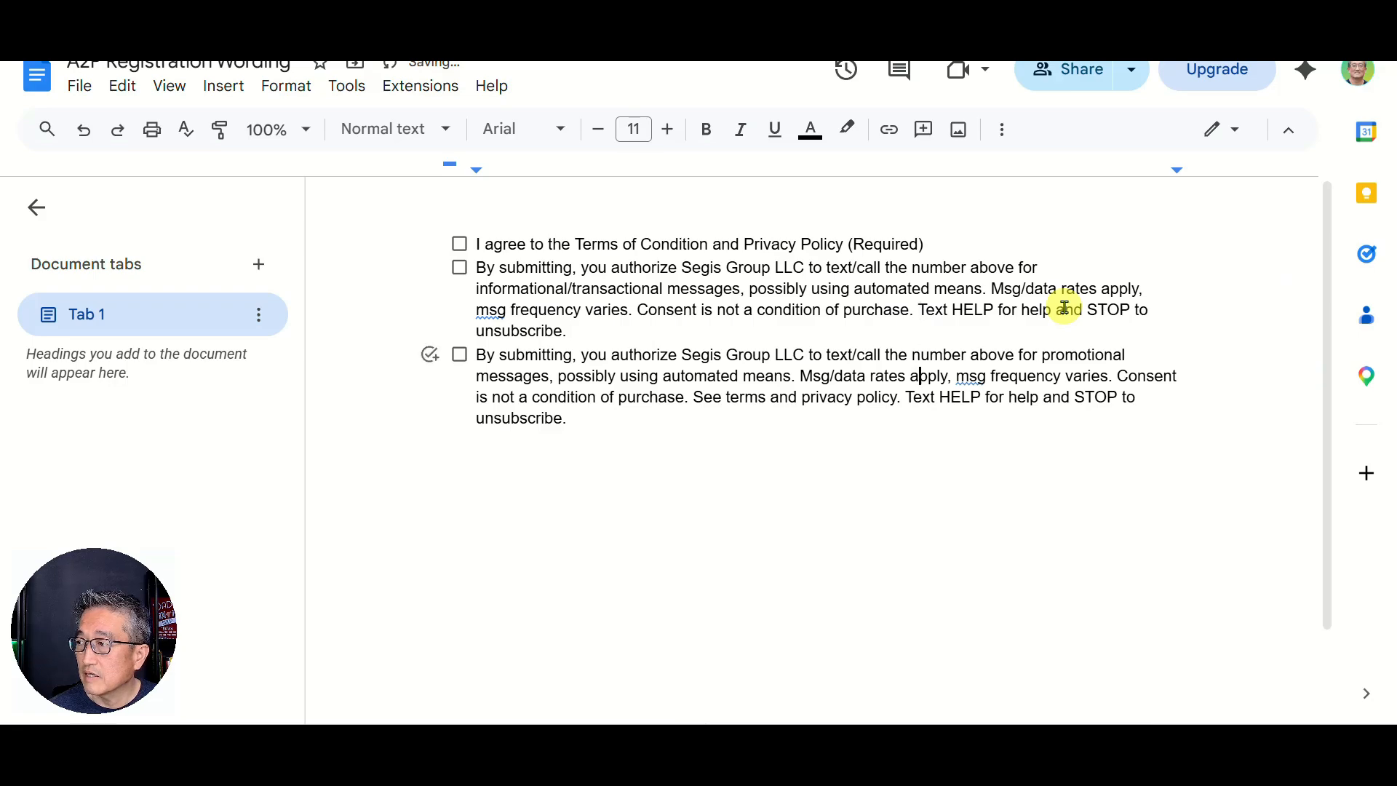
{"action": "key", "text": "shift+Right"}
{"action": "key", "text": "shift+Right"}
{"action": "key", "text": "shift+Right"}
{"action": "key", "text": "shift+Right"}
{"action": "key", "text": "shift+Right"}
{"action": "key", "text": "shift+Right"}
{"action": "key", "text": "shift+Right"}
{"action": "key", "text": "shift+Right"}
{"action": "key", "text": "shift+Right"}
{"action": "key", "text": "shift+Right"}
{"action": "key", "text": "shift+Right"}
{"action": "key", "text": "shift+Right"}
{"action": "key", "text": "shift+Right"}
{"action": "key", "text": "shift+Right"}
{"action": "key", "text": "shift+Right"}
{"action": "key", "text": "shift+Right"}
{"action": "key", "text": "shift+Right"}
{"action": "key", "text": "shift+Right"}
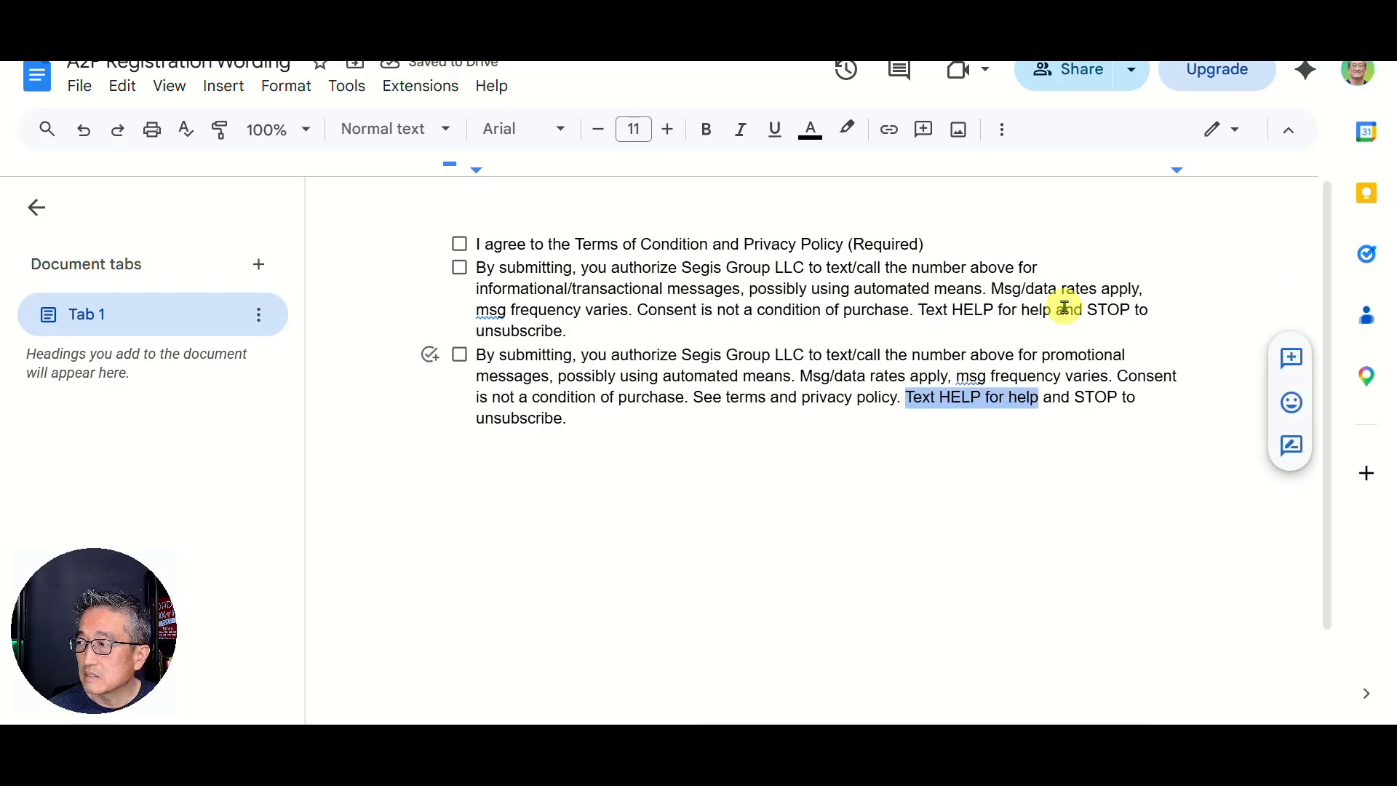
{"action": "key", "text": "Left"}
{"action": "key", "text": "Left"}
{"action": "key", "text": "Left"}
{"action": "key", "text": "Left"}
{"action": "key", "text": "Left"}
{"action": "key", "text": "Left"}
{"action": "key", "text": "Left"}
{"action": "key", "text": "Left"}
{"action": "key", "text": "Left"}
{"action": "key", "text": "Left"}
{"action": "key", "text": "Left"}
{"action": "key", "text": "Left"}
{"action": "key", "text": "Left"}
{"action": "key", "text": "Left"}
{"action": "key", "text": "Left"}
{"action": "key", "text": "Left"}
{"action": "key", "text": "Left"}
{"action": "key", "text": "Left"}
{"action": "key", "text": "Left"}
{"action": "key", "text": "Left"}
{"action": "key", "text": "Left"}
{"action": "key", "text": "shift+Right"}
{"action": "key", "text": "shift+Right"}
{"action": "key", "text": "shift+Right"}
{"action": "key", "text": "shift+Right"}
{"action": "key", "text": "shift+Right"}
{"action": "key", "text": "shift+Right"}
{"action": "key", "text": "shift+Right"}
{"action": "key", "text": "shift+Right"}
{"action": "key", "text": "shift+Right"}
{"action": "key", "text": "shift+Right"}
{"action": "key", "text": "shift+Right"}
{"action": "key", "text": "shift+Right"}
{"action": "key", "text": "shift+Right"}
{"action": "key", "text": "shift+Right"}
{"action": "key", "text": "shift+Right"}
{"action": "key", "text": "shift+Right"}
{"action": "key", "text": "shift+Right"}
{"action": "key", "text": "shift+Right"}
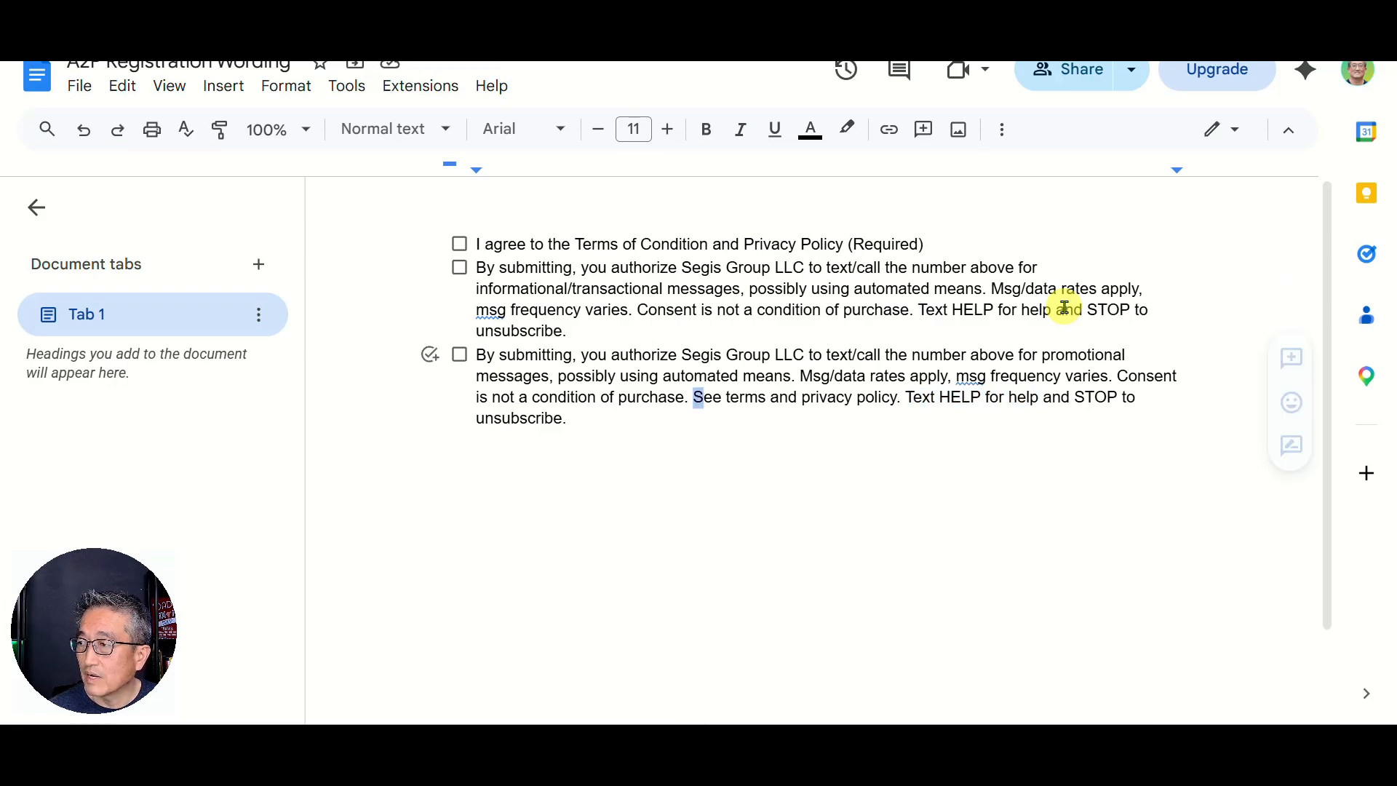
{"action": "key", "text": "shift+Right"}
{"action": "key", "text": "shift+Right"}
{"action": "key", "text": "shift+Right"}
{"action": "key", "text": "shift+Right"}
{"action": "key", "text": "shift+Right"}
{"action": "key", "text": "shift+Right"}
{"action": "key", "text": "shift+Right"}
{"action": "key", "text": "shift+Right"}
{"action": "key", "text": "shift+Right"}
{"action": "key", "text": "shift+Right"}
{"action": "key", "text": "shift+Right"}
{"action": "key", "text": "shift+Right"}
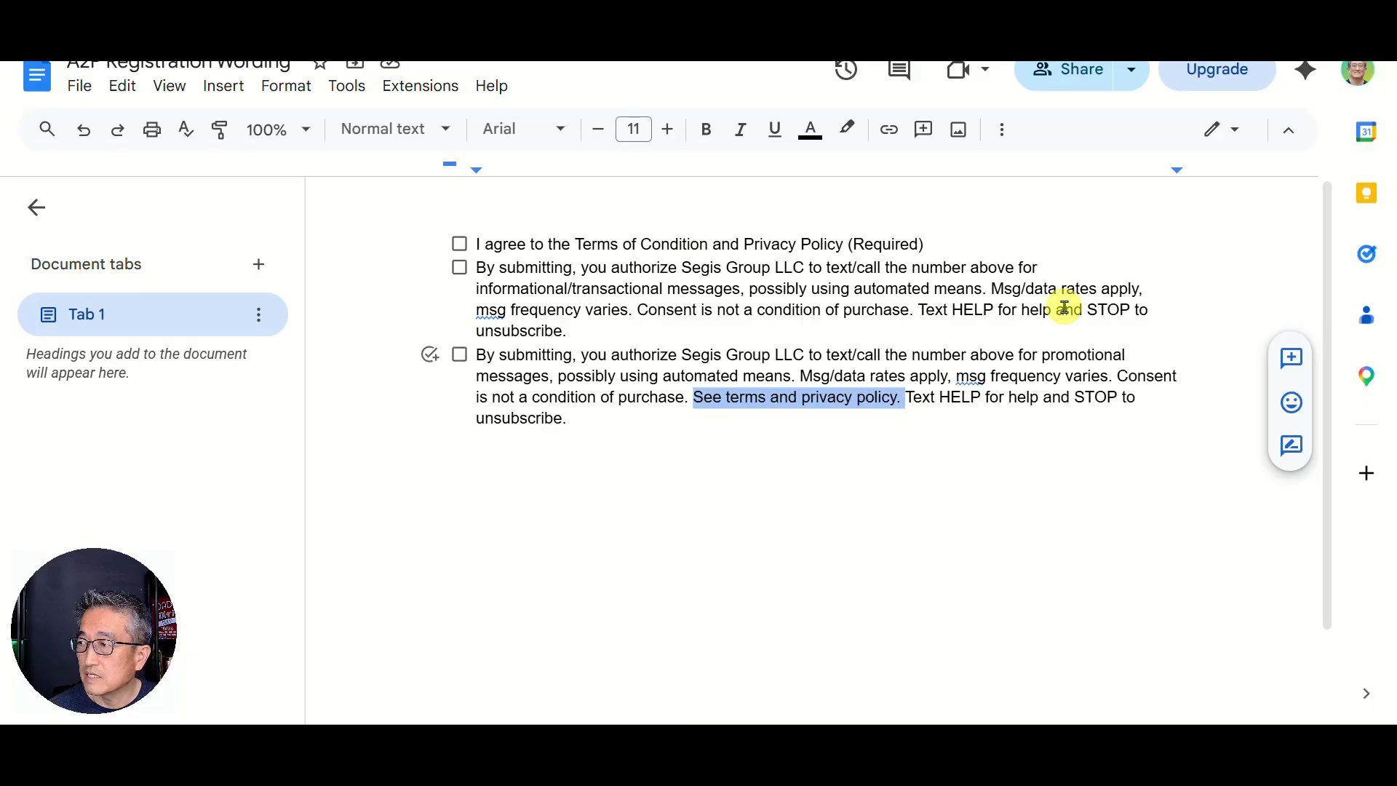
{"action": "key", "text": "BackSpace"}
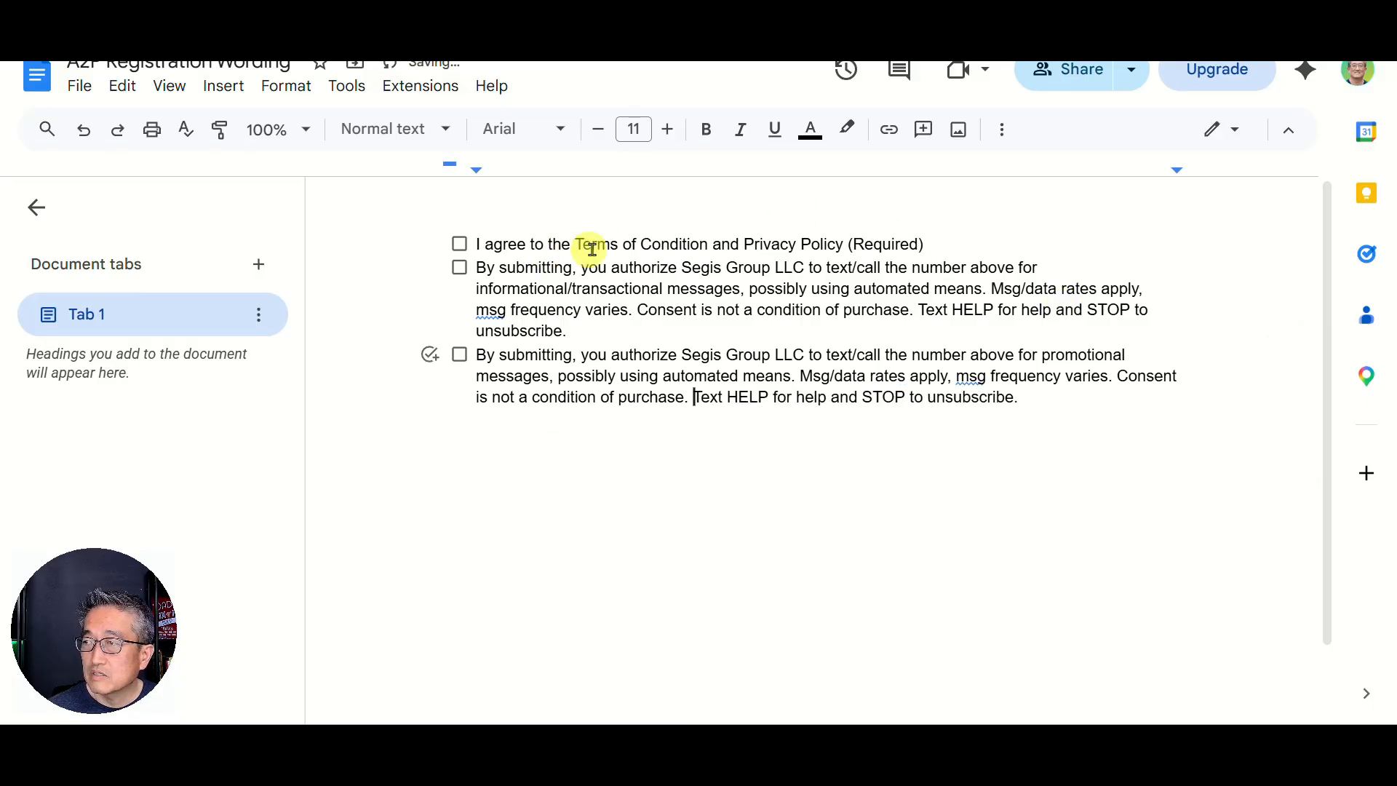
Step: Check the first 'Terms of Conditions' consent line, then restore the Docs window to reveal the opt-in example
{"action": "left_click_drag", "start_coordinate": [928, 243], "coordinate": [474, 244]}
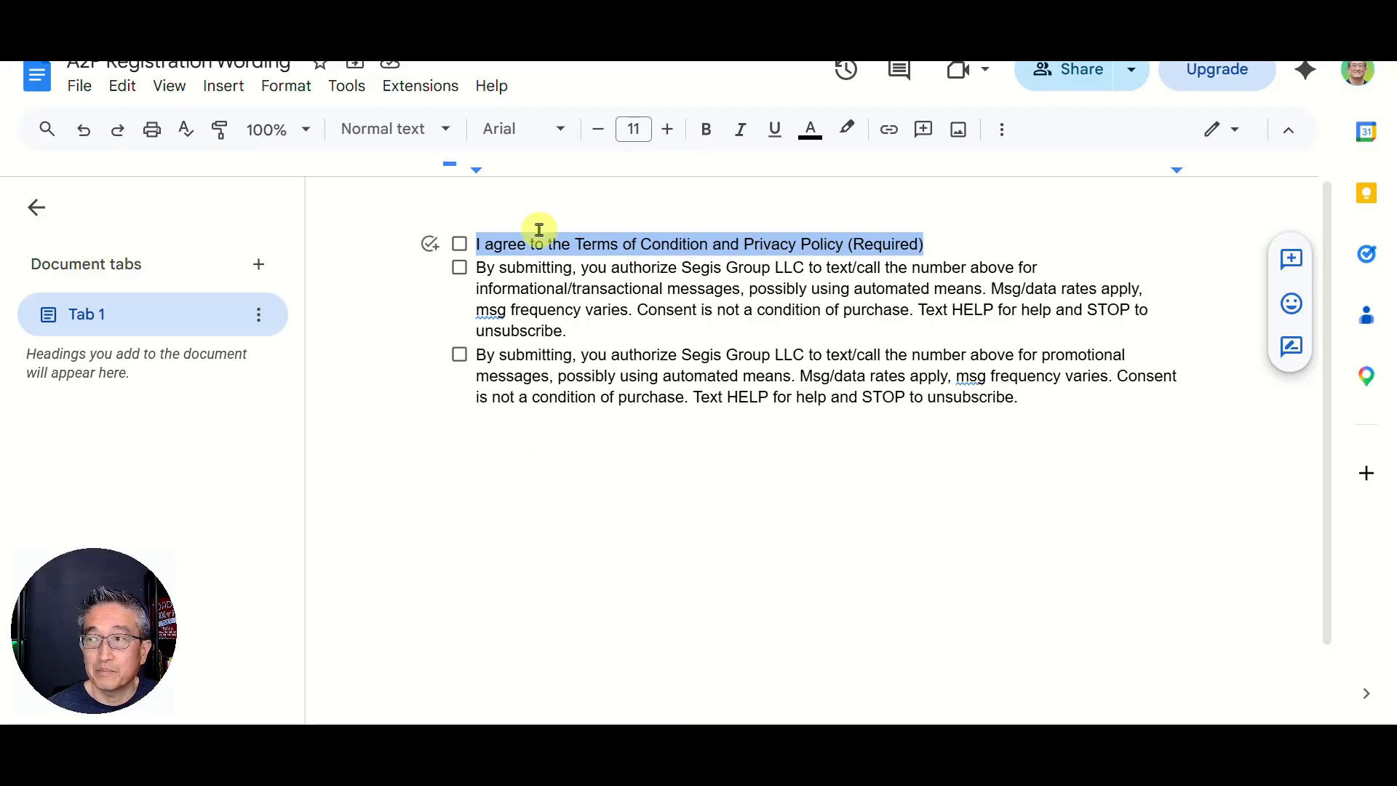
{"action": "left_click", "coordinate": [483, 245]}
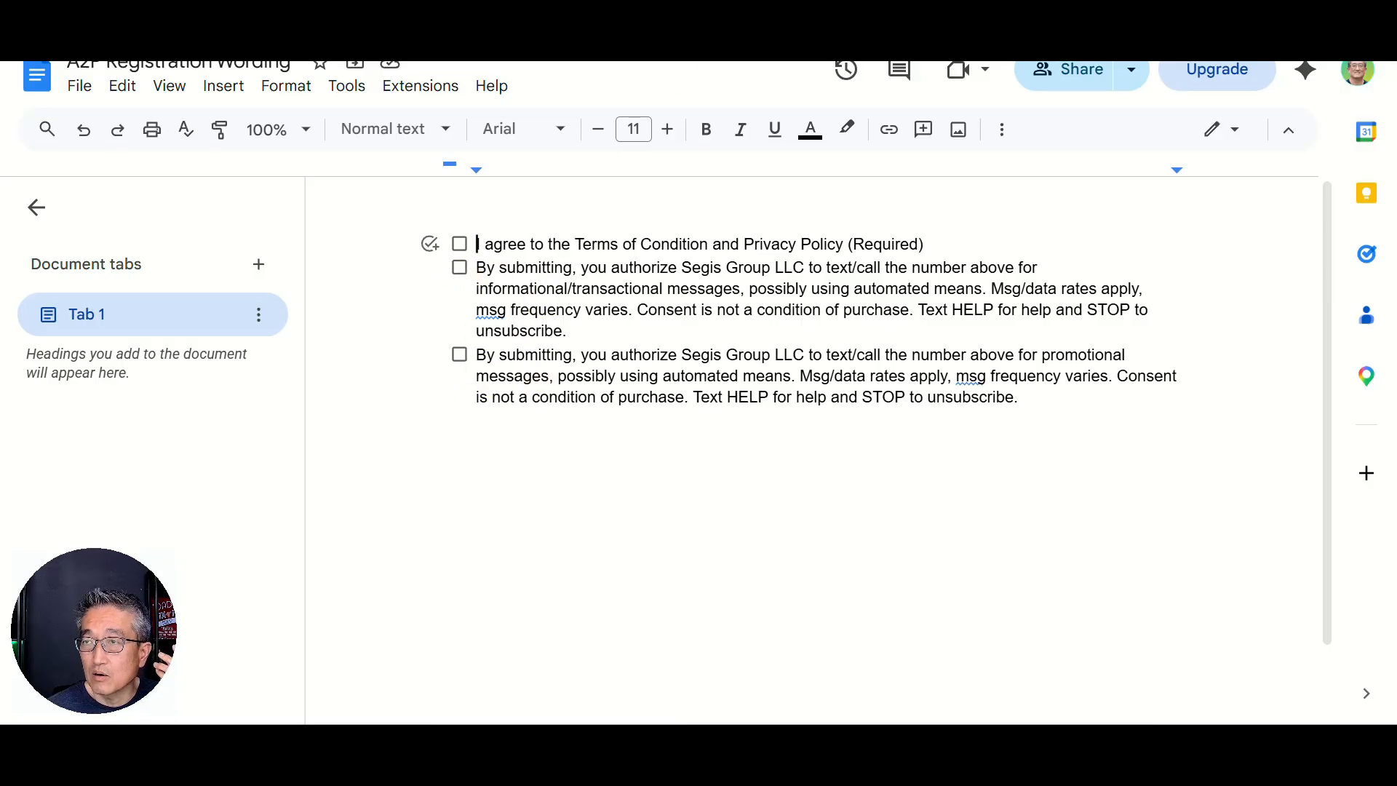
{"action": "left_click_drag", "start_coordinate": [353, 3], "coordinate": [539, 1]}
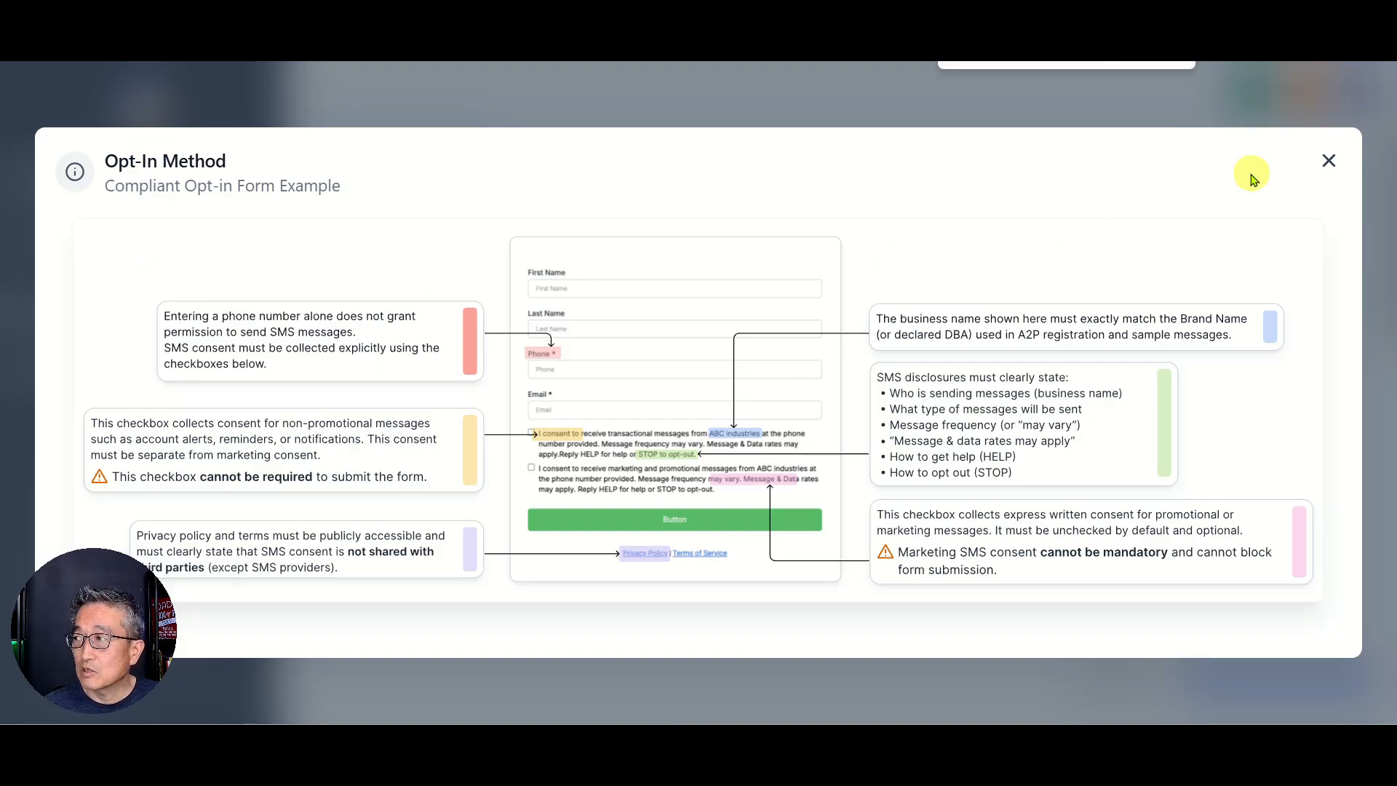
Step: Close the Compliant Opt-in Form Example dialog
{"action": "left_click", "coordinate": [1327, 167]}
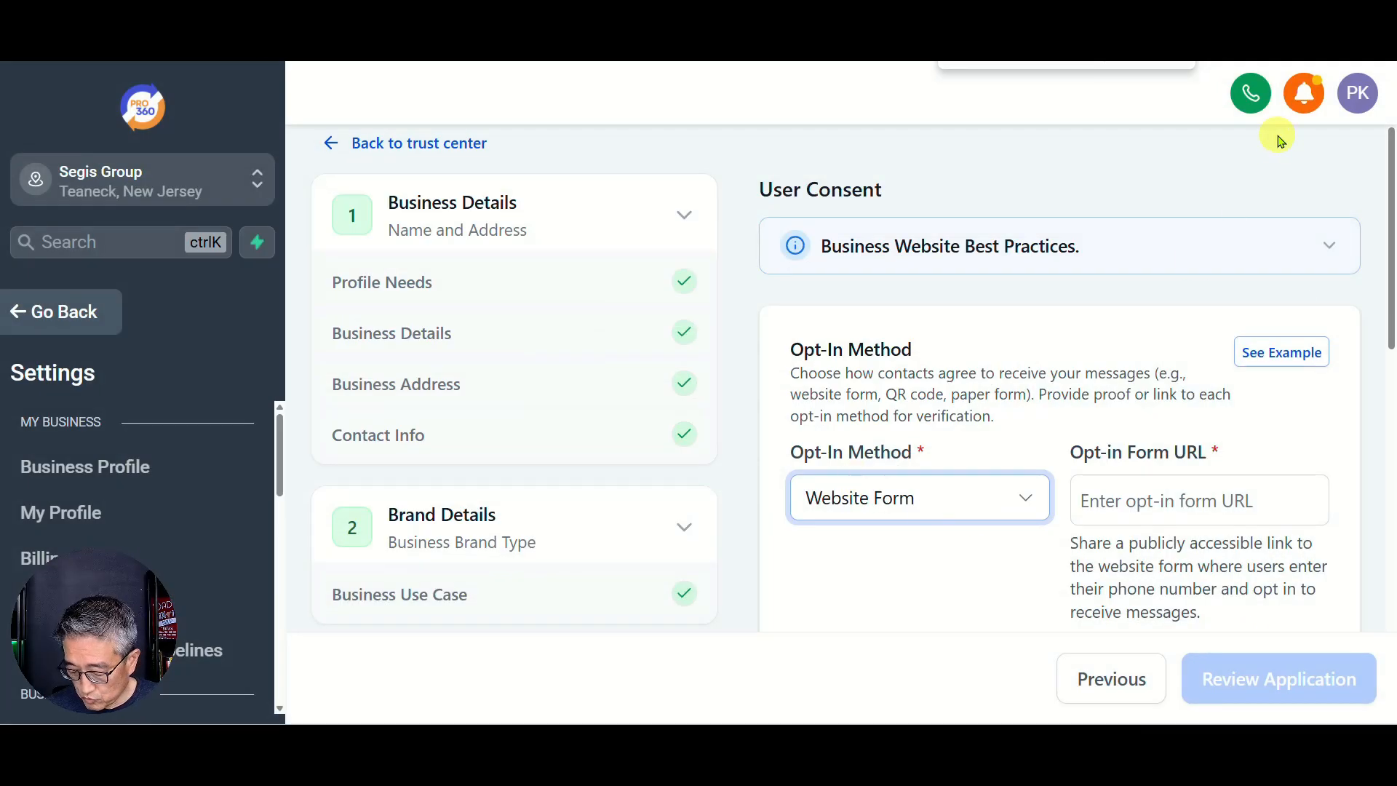
Step: Zoom out and paste the first suggested example into the Opt-in Message field (194/320 characters)
{"action": "key", "text": "ctrl+minus"}
{"action": "key", "text": "ctrl+minus"}
{"action": "key", "text": "ctrl+minus"}
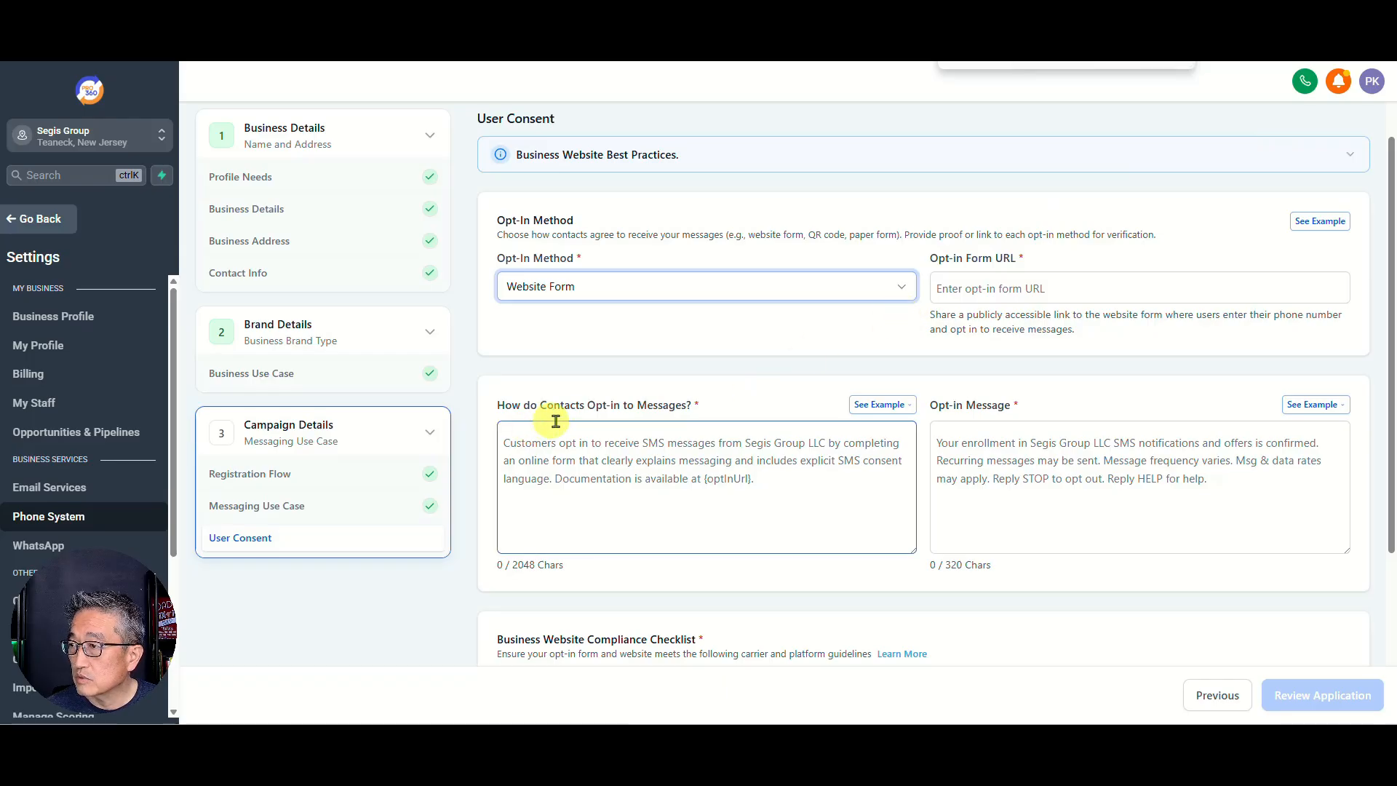
{"action": "left_click", "coordinate": [618, 452]}
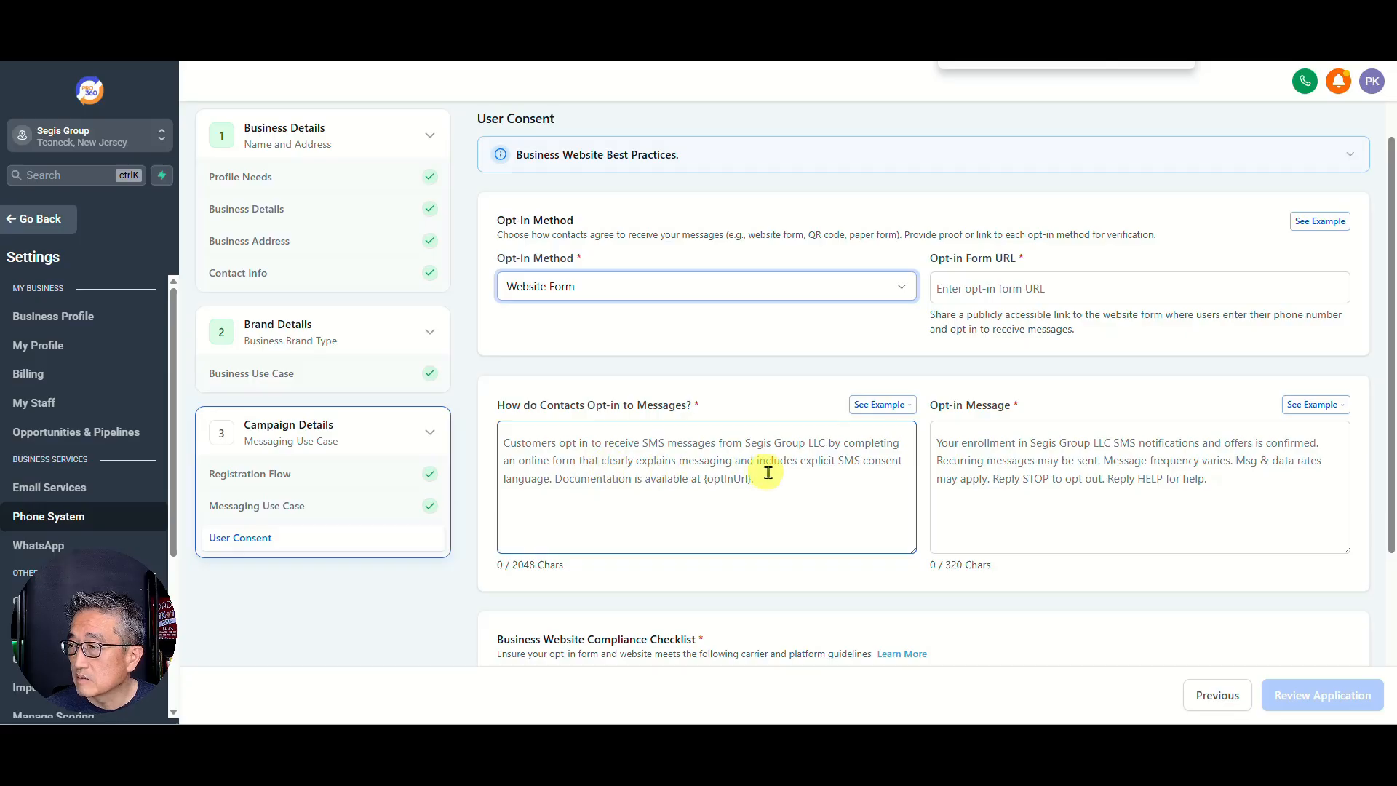
{"action": "left_click", "coordinate": [1046, 497]}
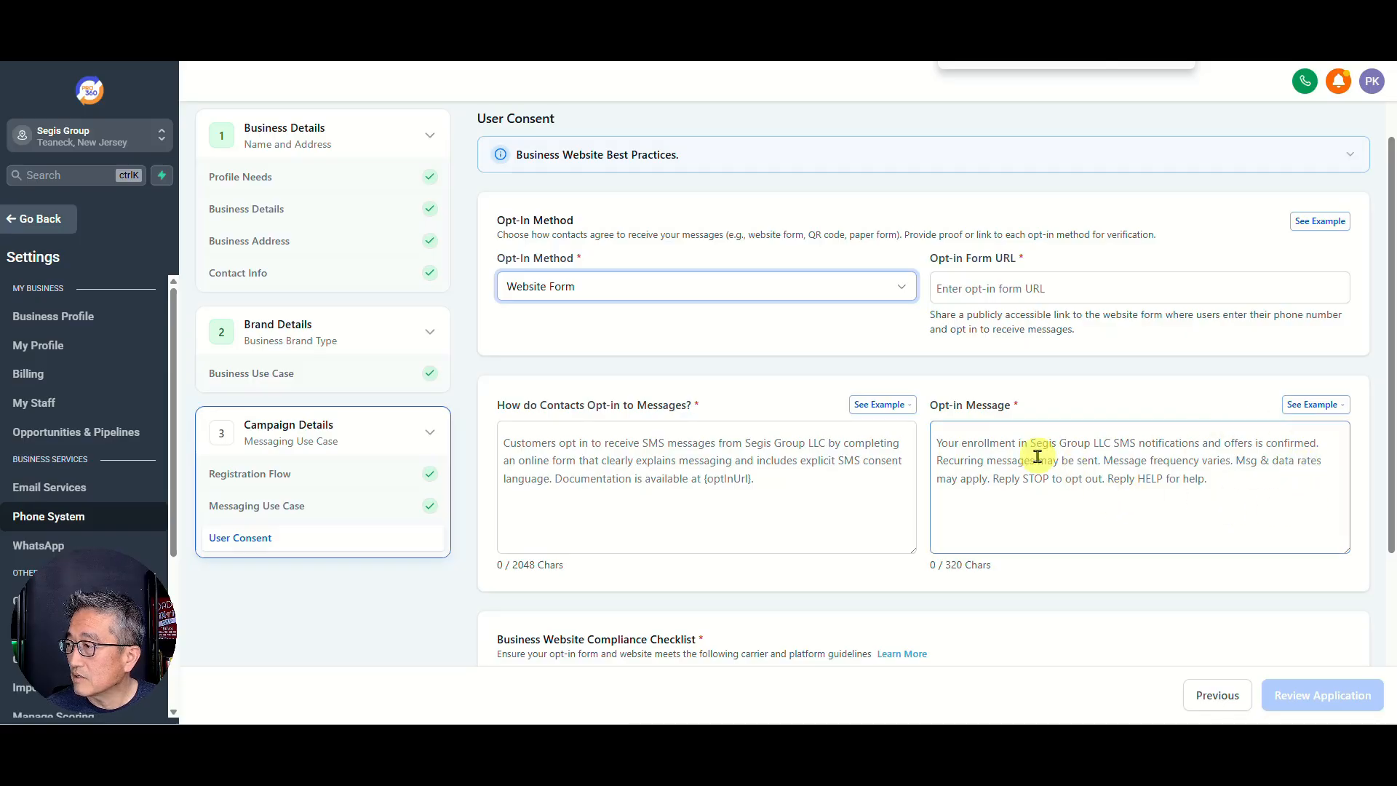
{"action": "left_click", "coordinate": [1314, 405]}
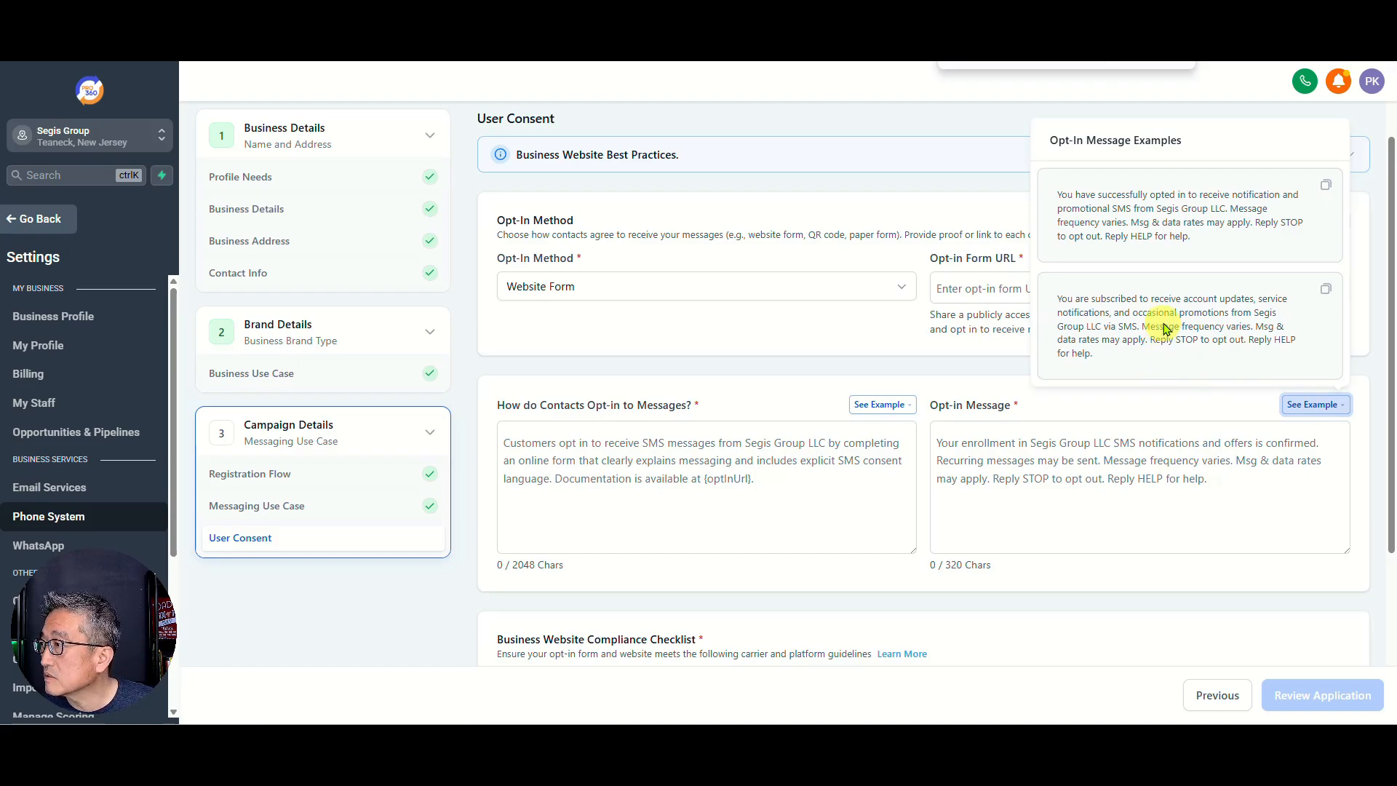
{"action": "left_click", "coordinate": [1326, 186]}
{"action": "left_click", "coordinate": [1182, 446]}
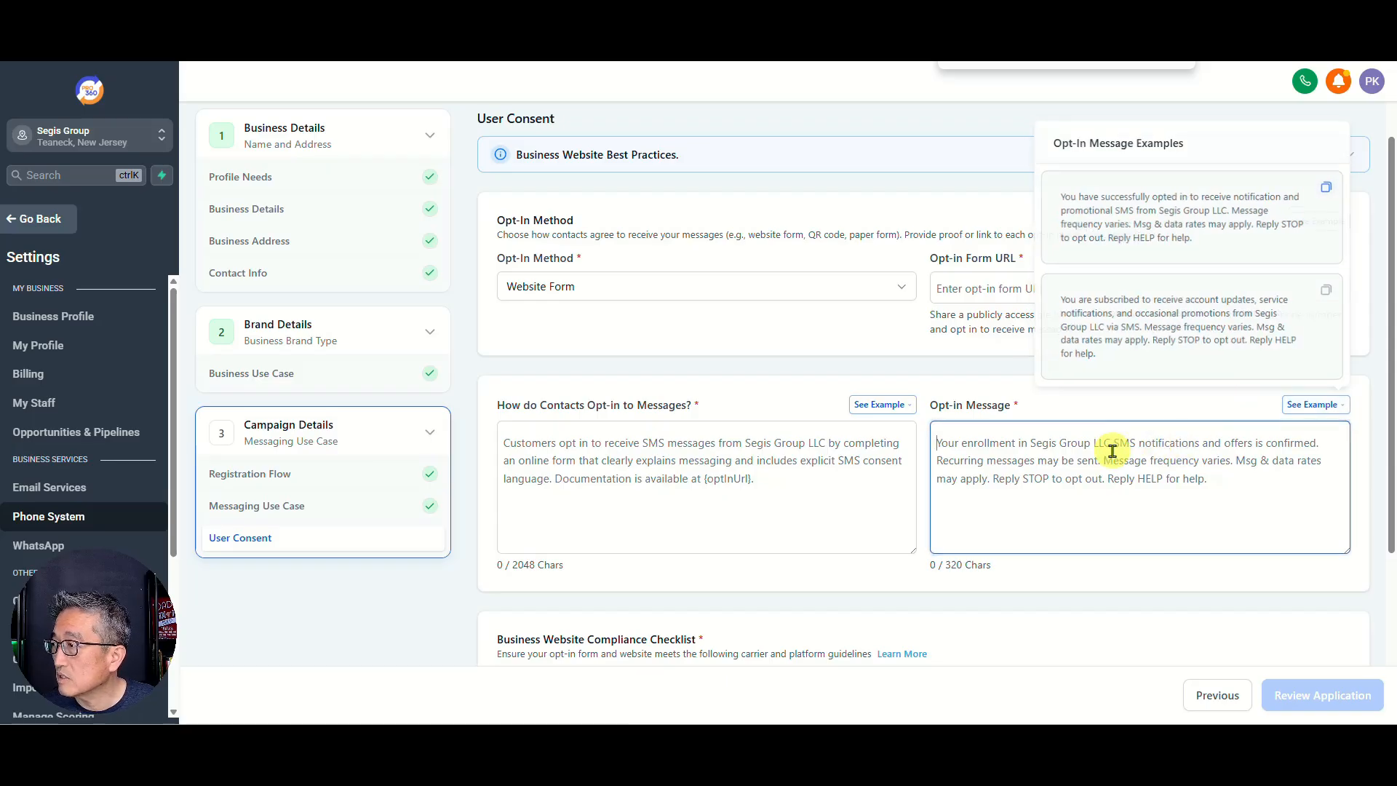
{"action": "key", "text": "ctrl+v"}
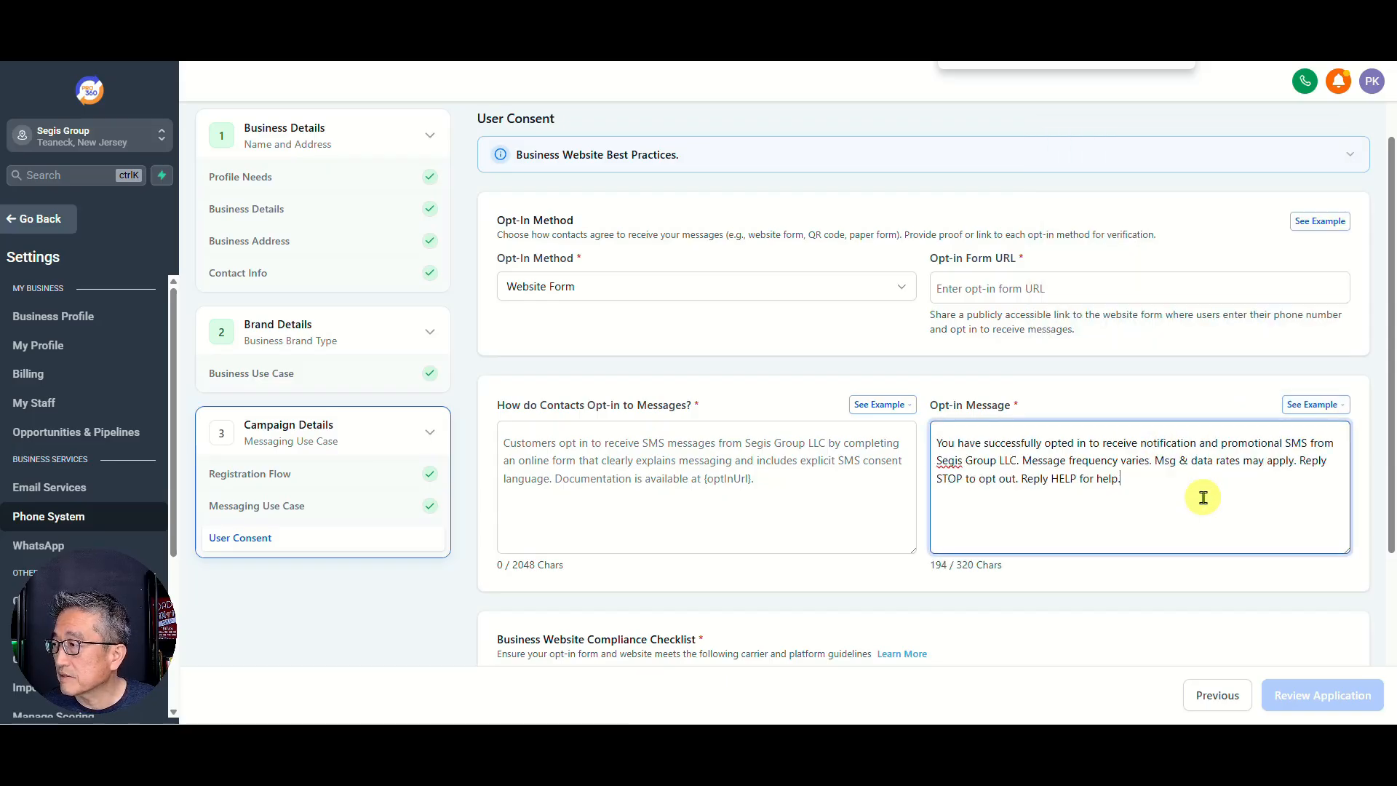
{"action": "left_click", "coordinate": [596, 458]}
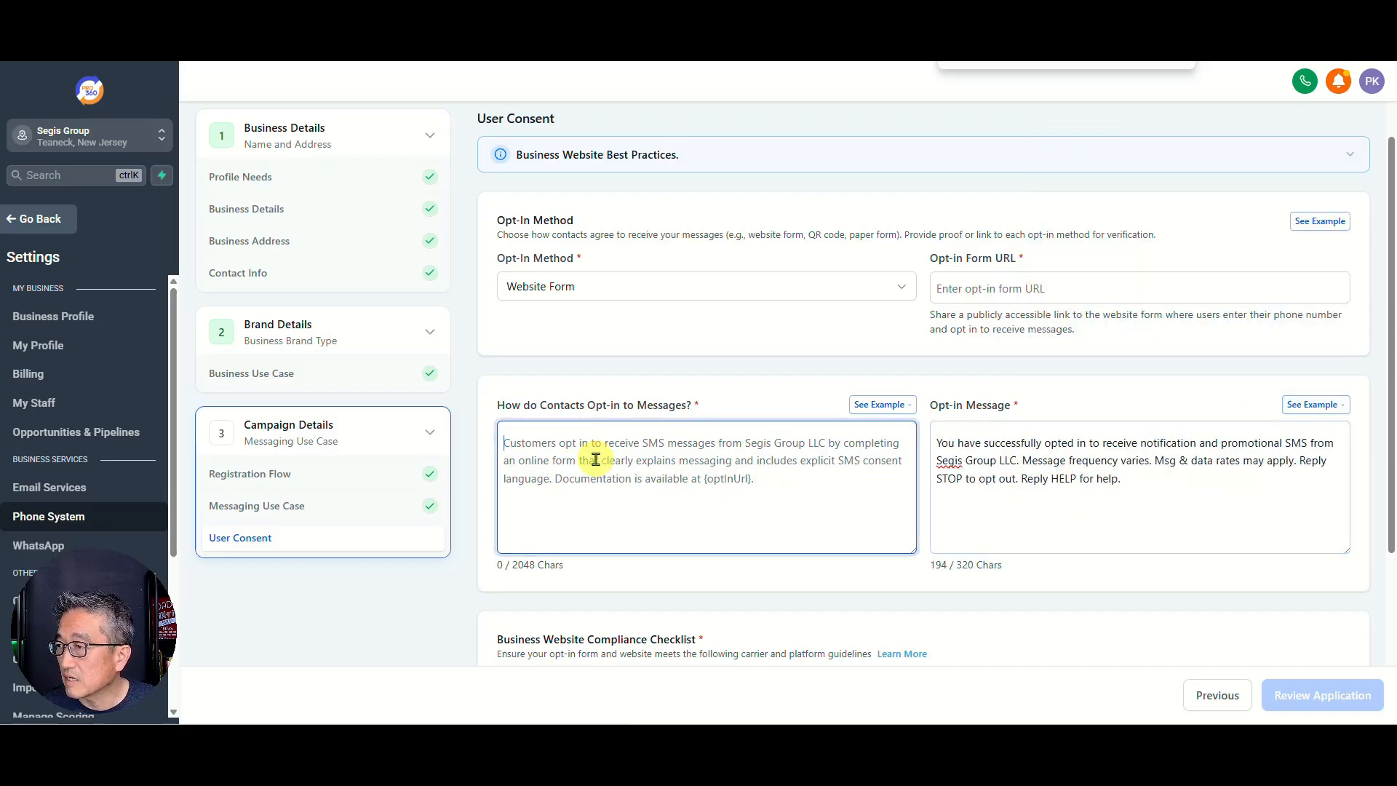
{"action": "left_click", "coordinate": [902, 409]}
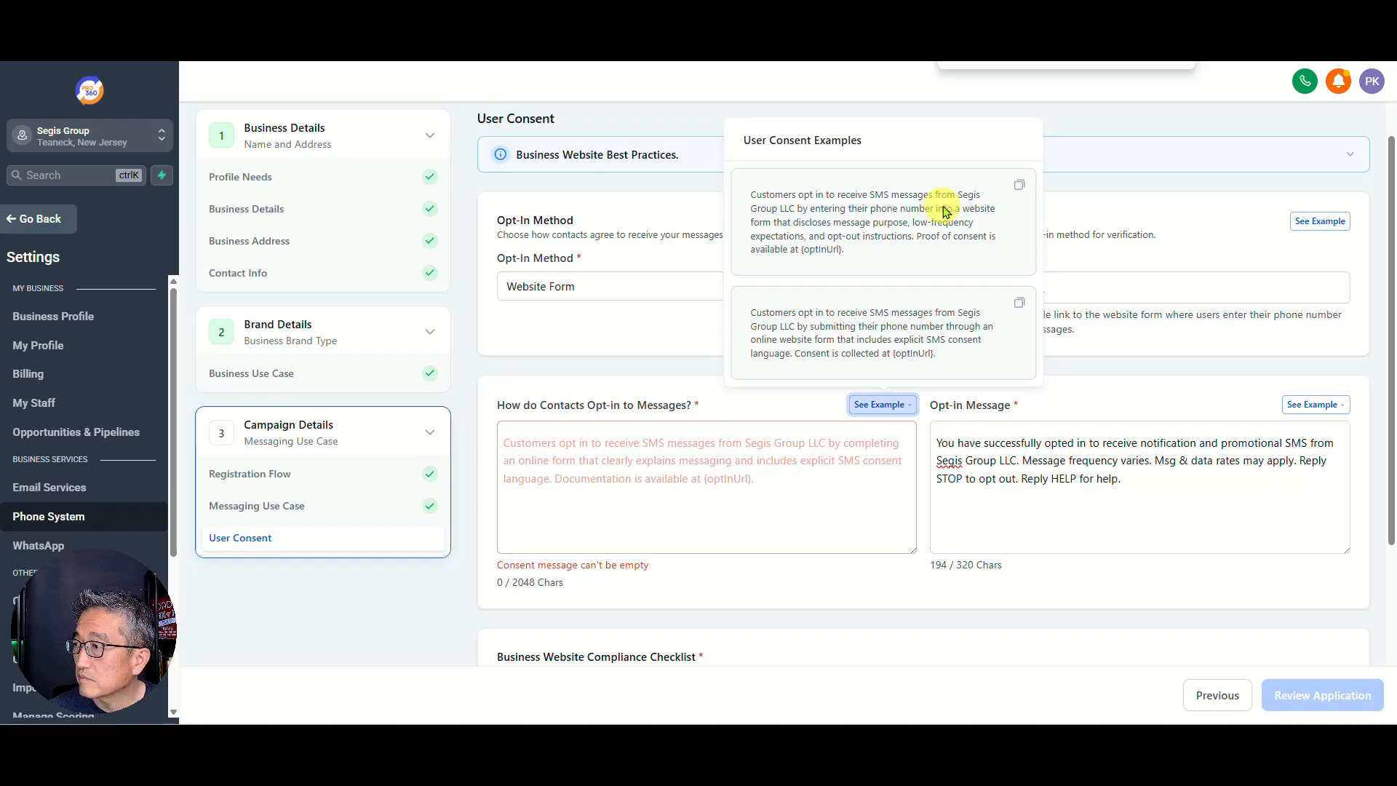
{"action": "left_click", "coordinate": [1018, 185]}
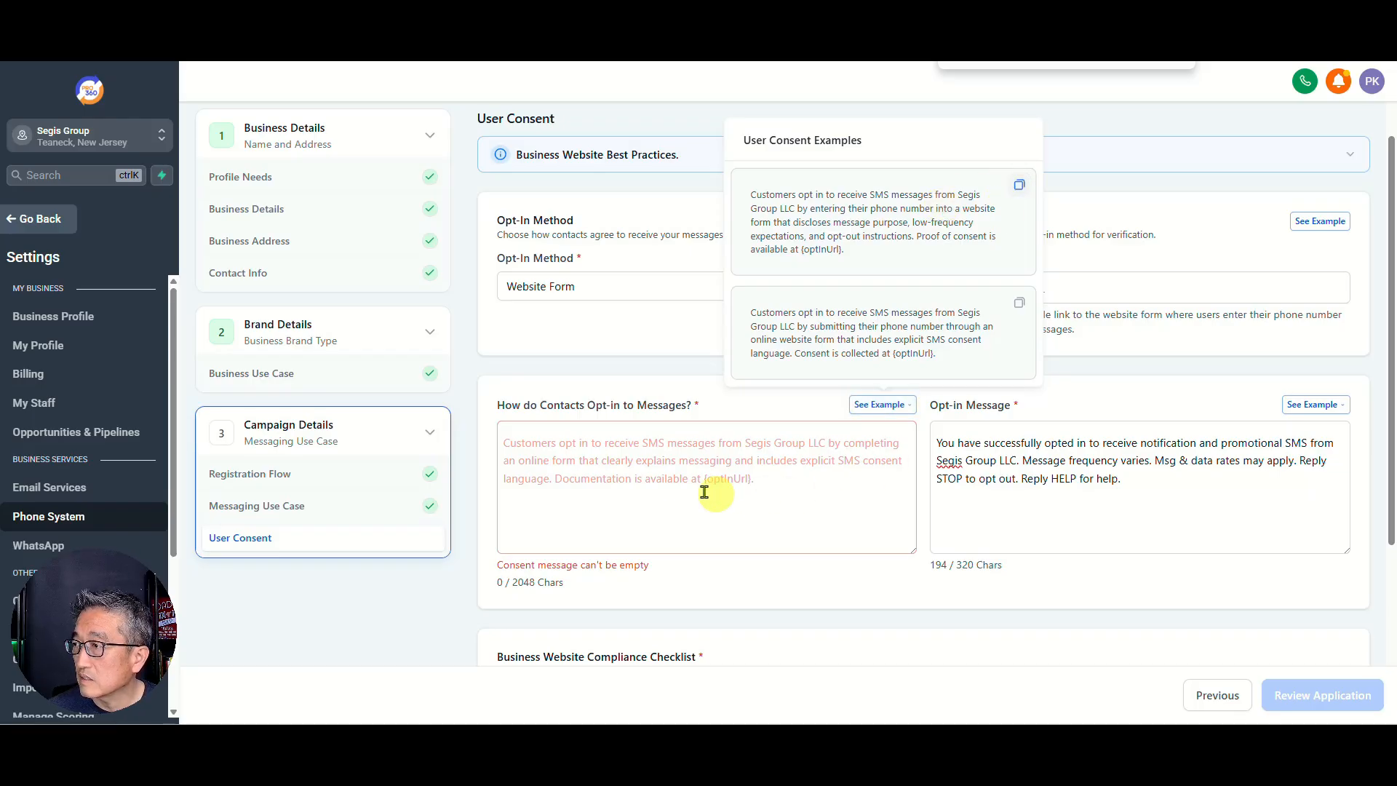
{"action": "left_click", "coordinate": [691, 449]}
{"action": "key", "text": "ctrl+v"}
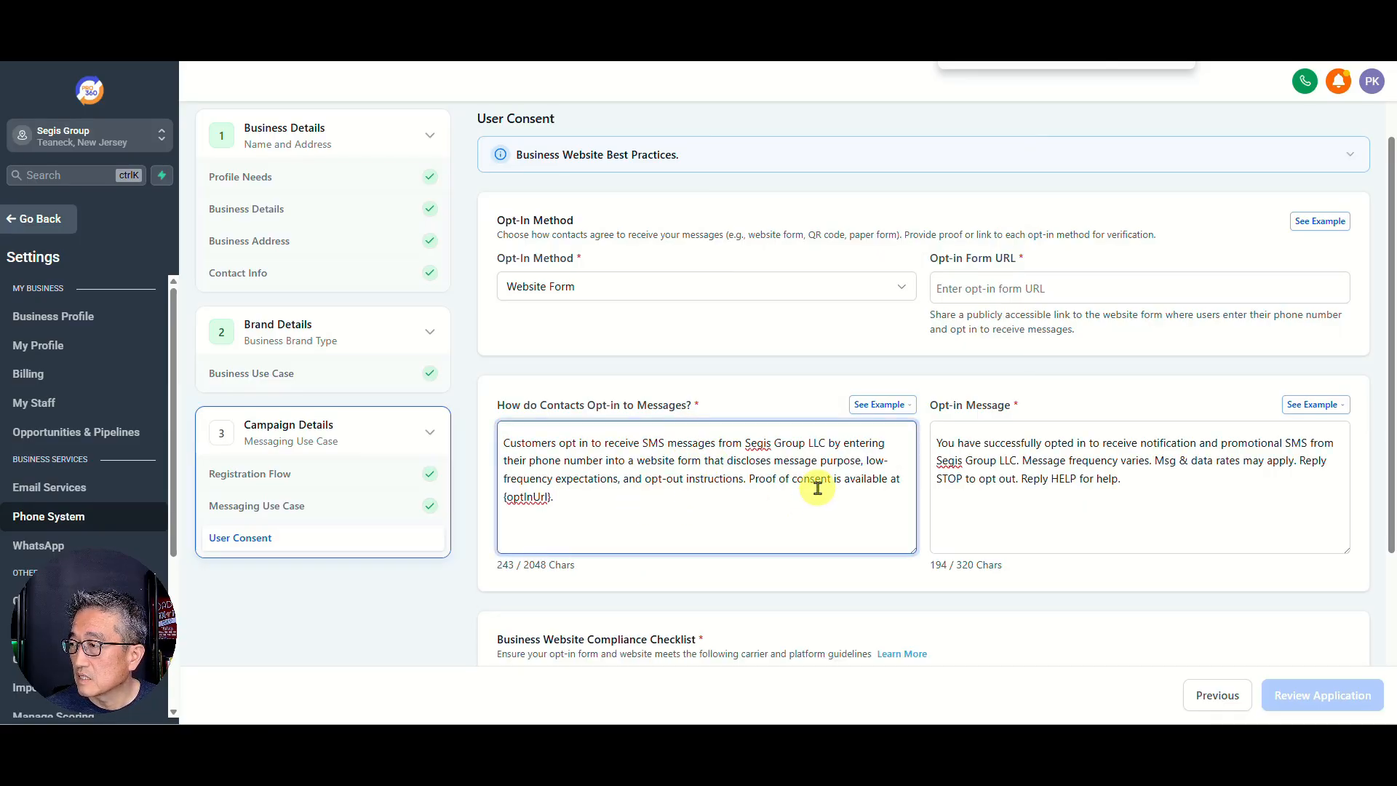
{"action": "left_click", "coordinate": [881, 406]}
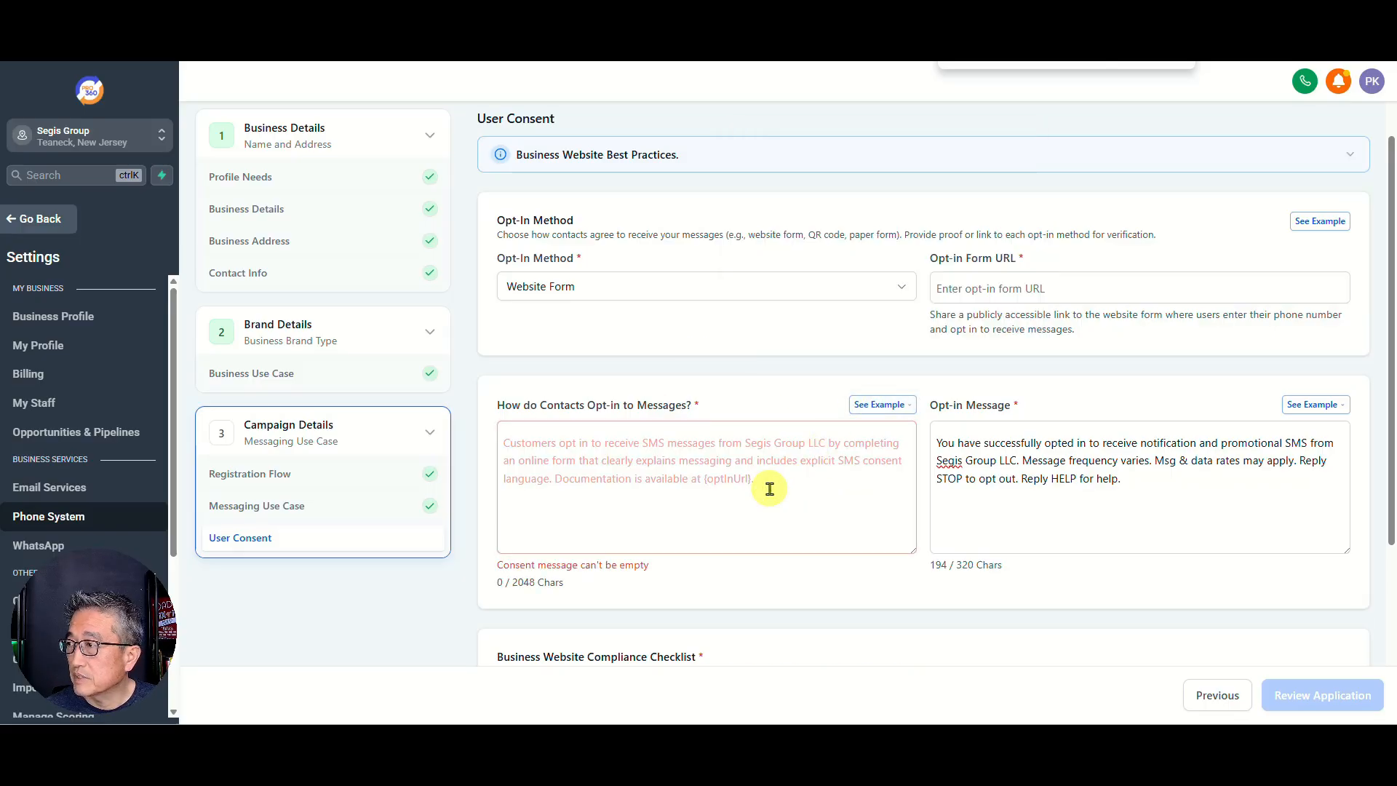
{"action": "left_click", "coordinate": [975, 288]}
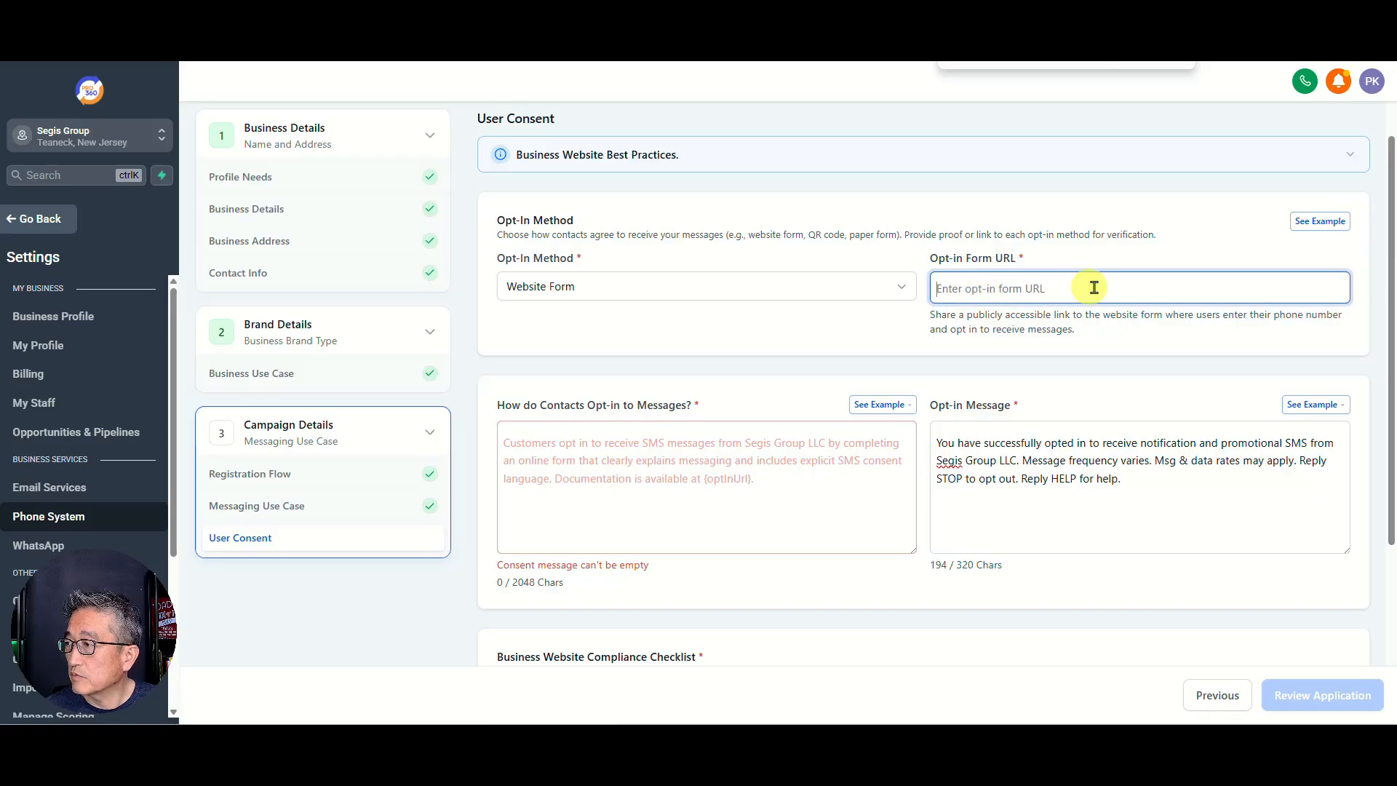
{"action": "type", "text": "http"}
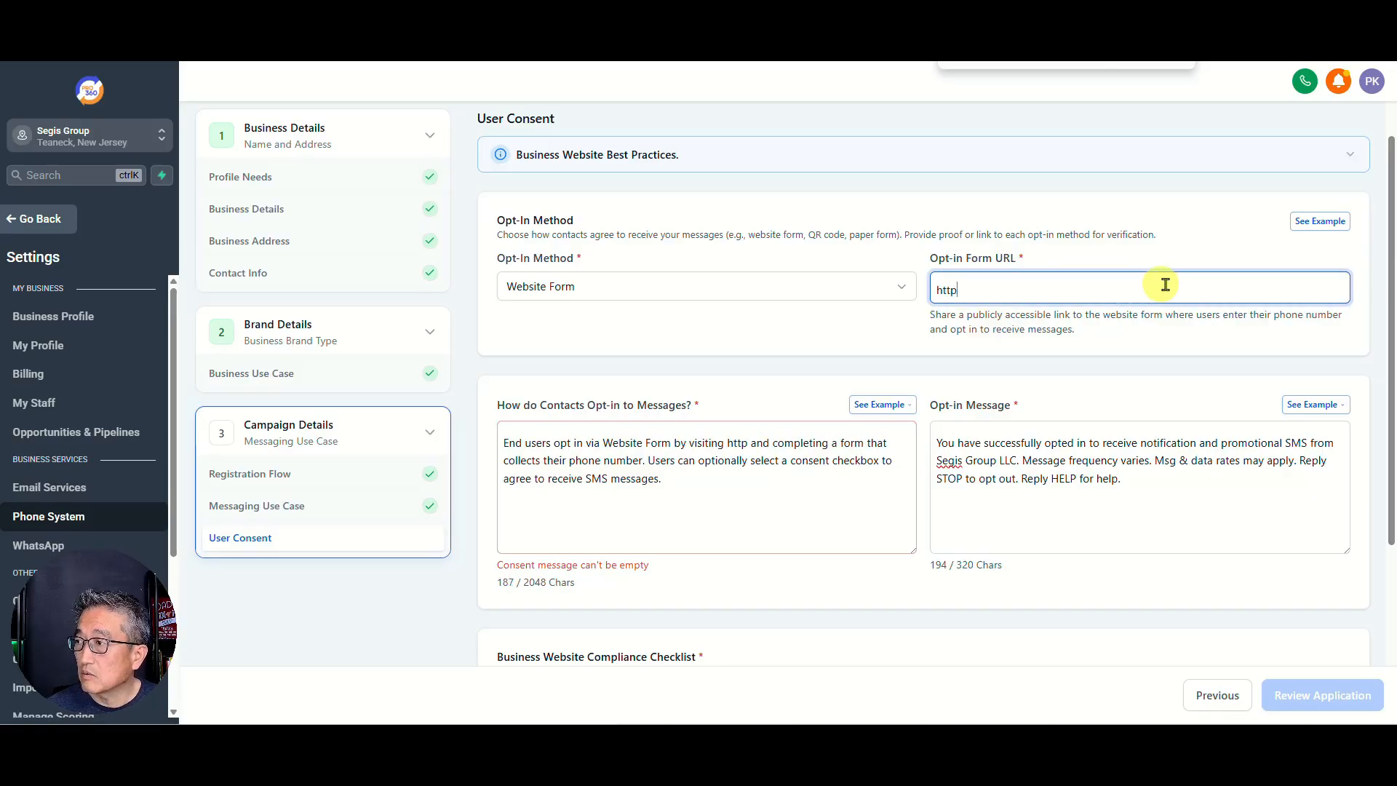
{"action": "type", "text": "s:"}
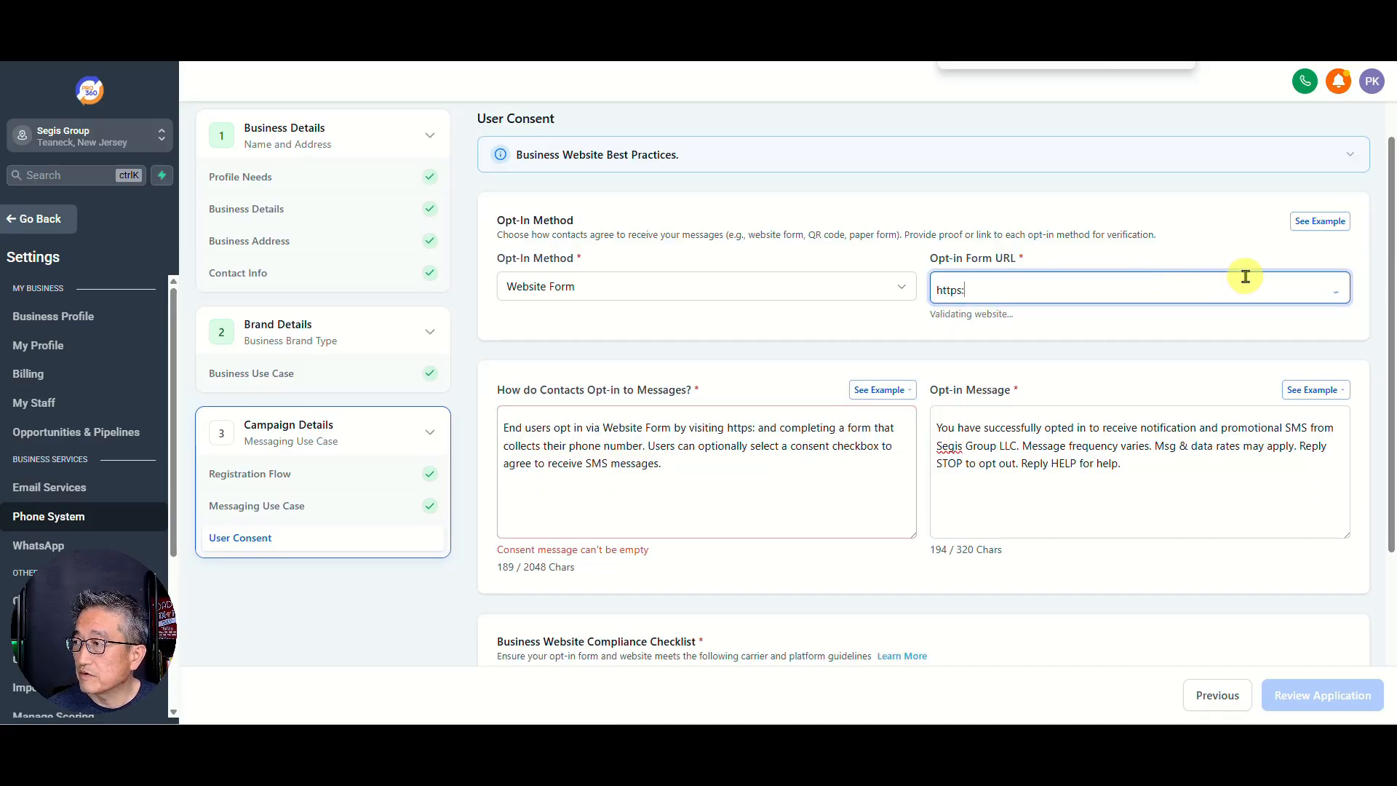
{"action": "type", "text": "//"}
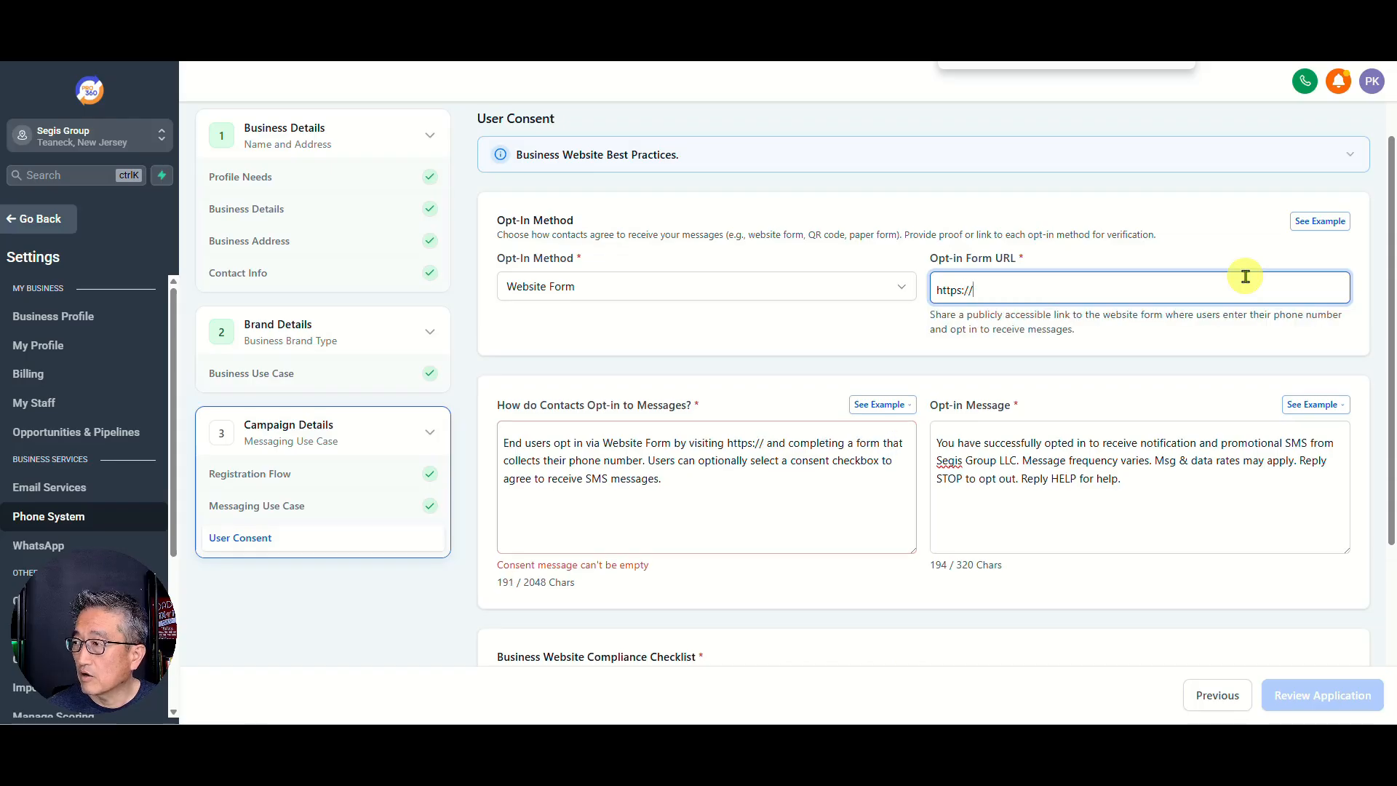
{"action": "type", "text": "seg"}
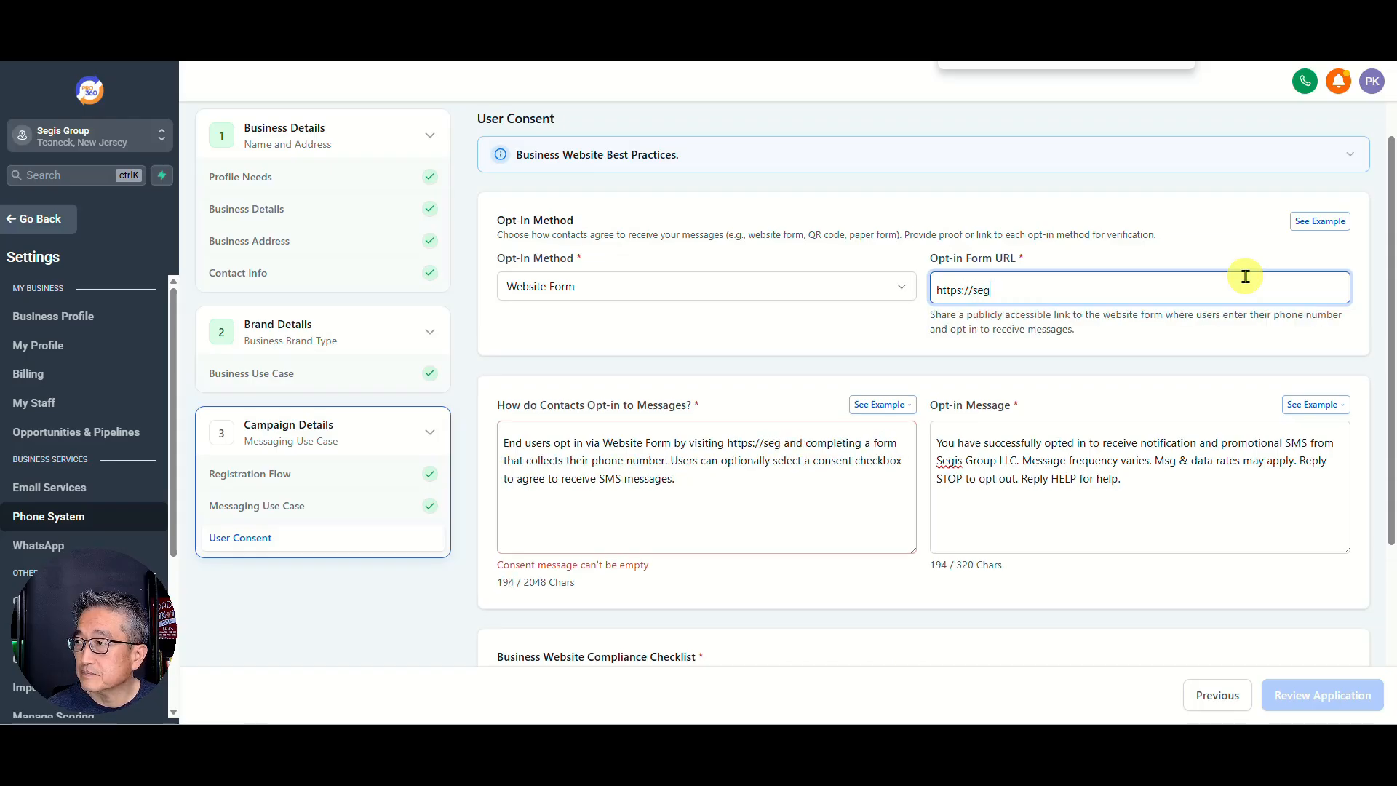
{"action": "type", "text": "isgroup.com/contact-us"}
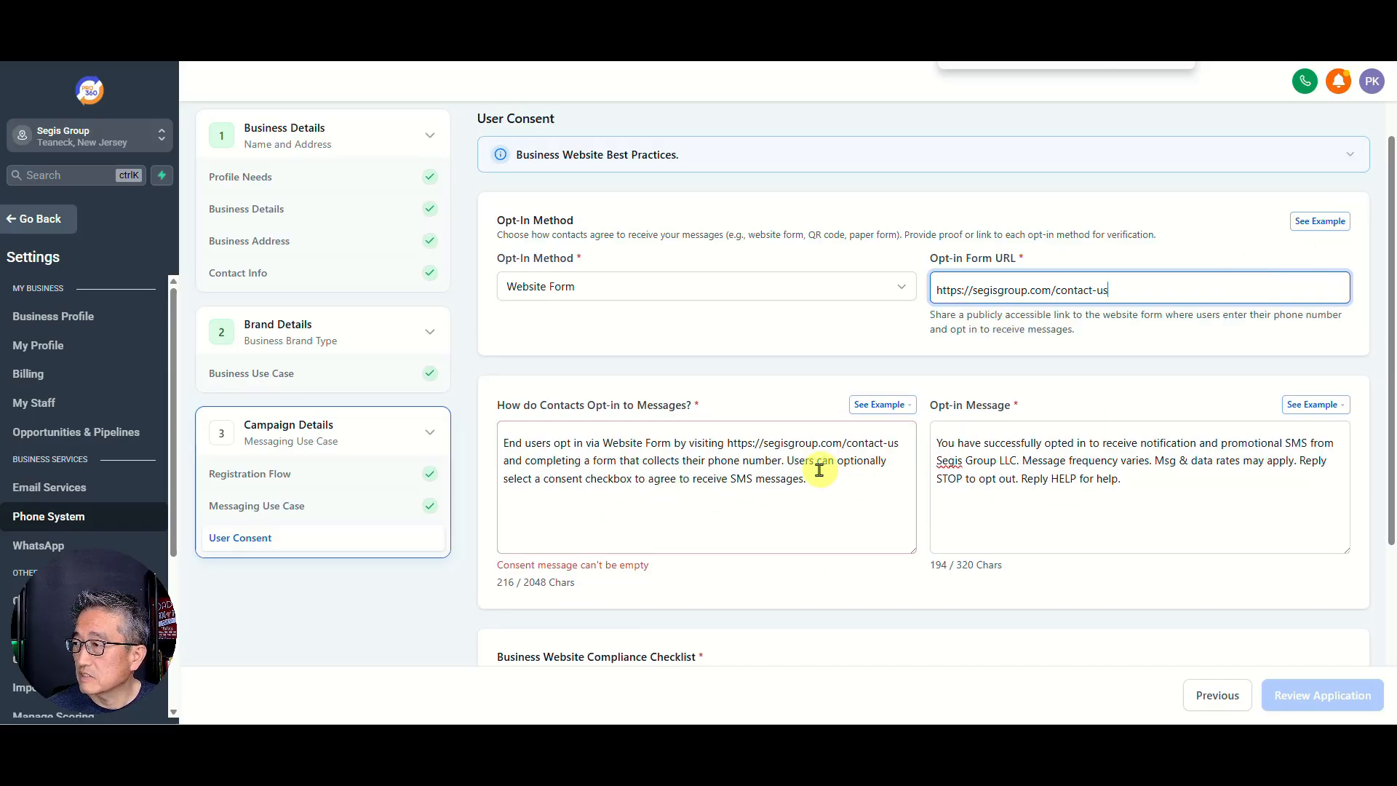
{"action": "left_click", "coordinate": [579, 480]}
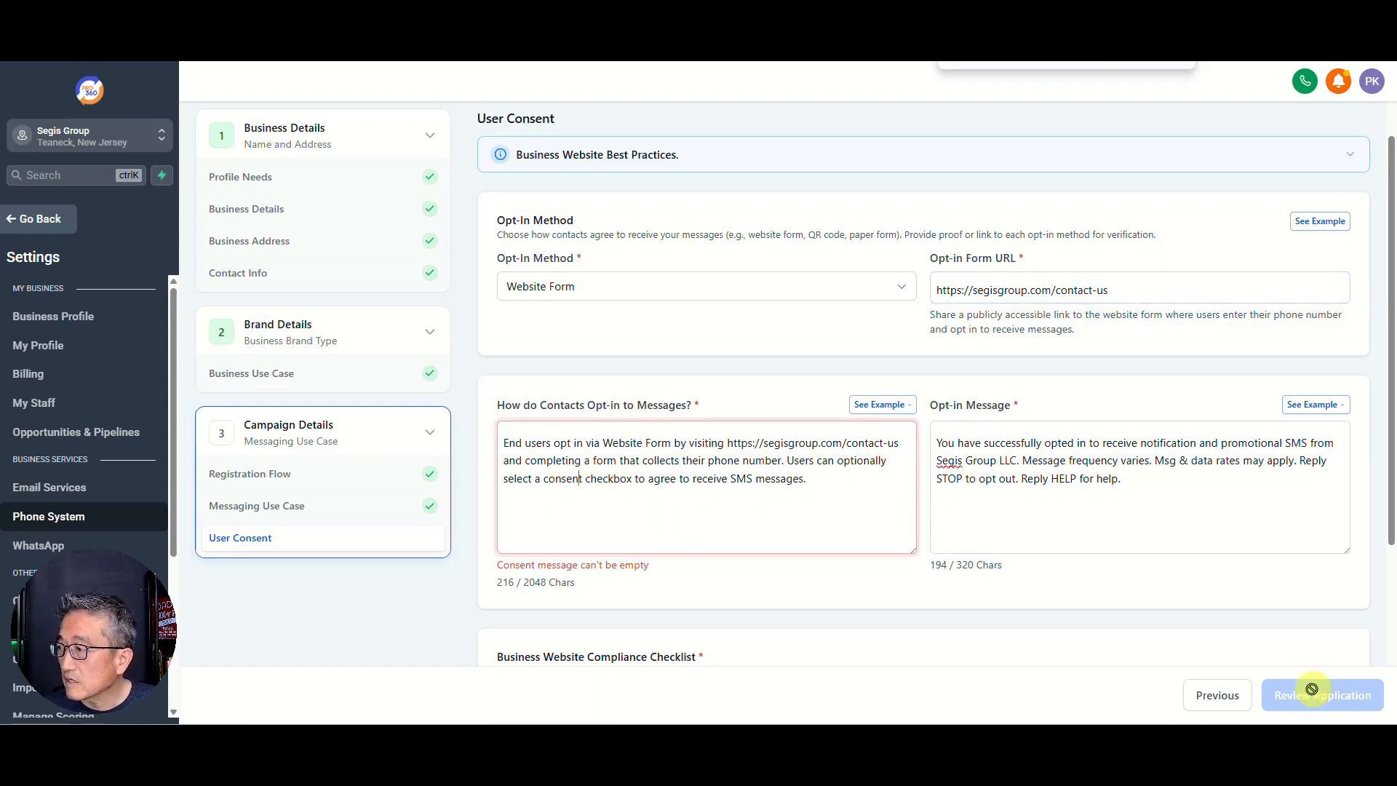
{"action": "left_click", "coordinate": [1248, 526]}
{"action": "scroll", "coordinate": [1038, 541], "scroll_direction": "down", "scroll_amount": 1}
Step: Tick the checklist items for live website, business name and contacts, DBA disclosure, and provided URLs
{"action": "scroll", "coordinate": [1038, 540], "scroll_direction": "down", "scroll_amount": 4}
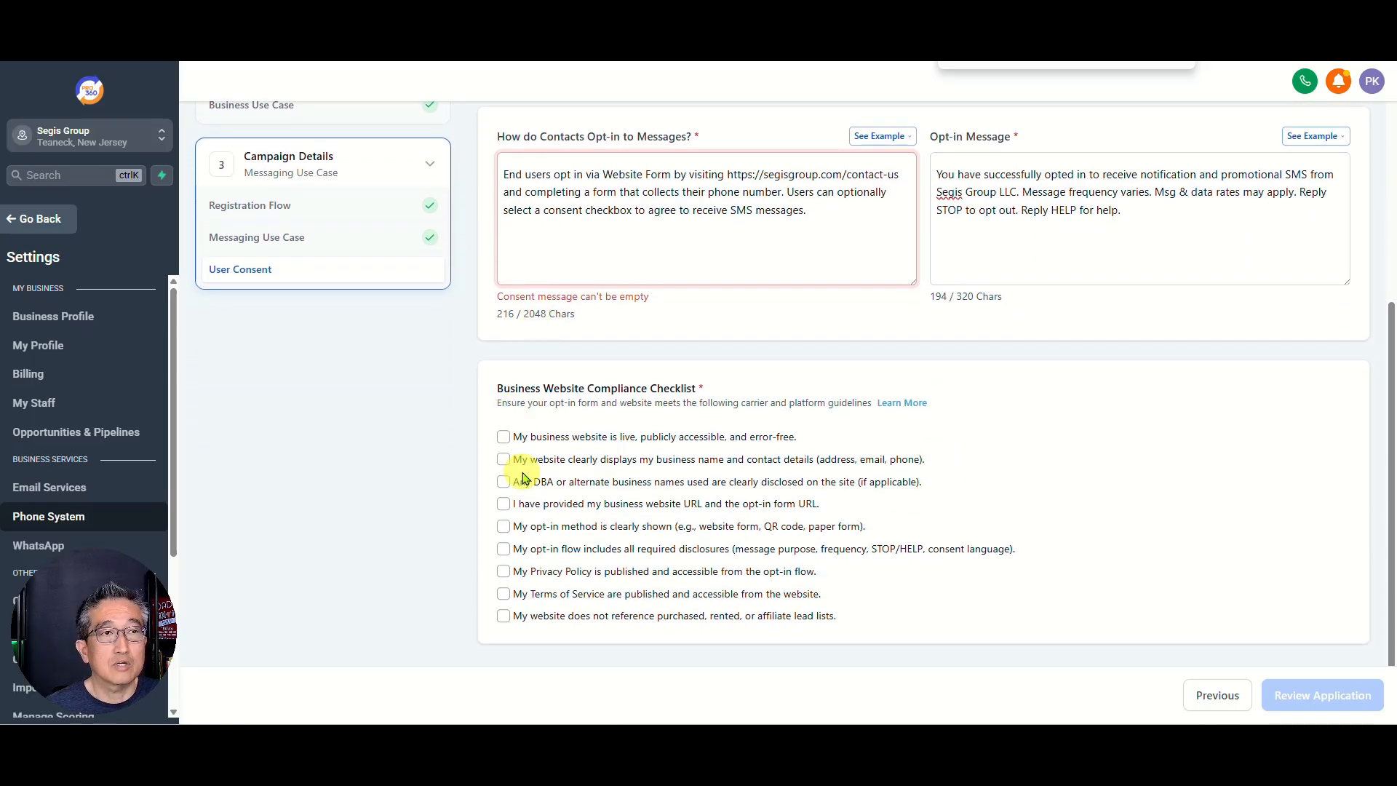
{"action": "left_click", "coordinate": [503, 437]}
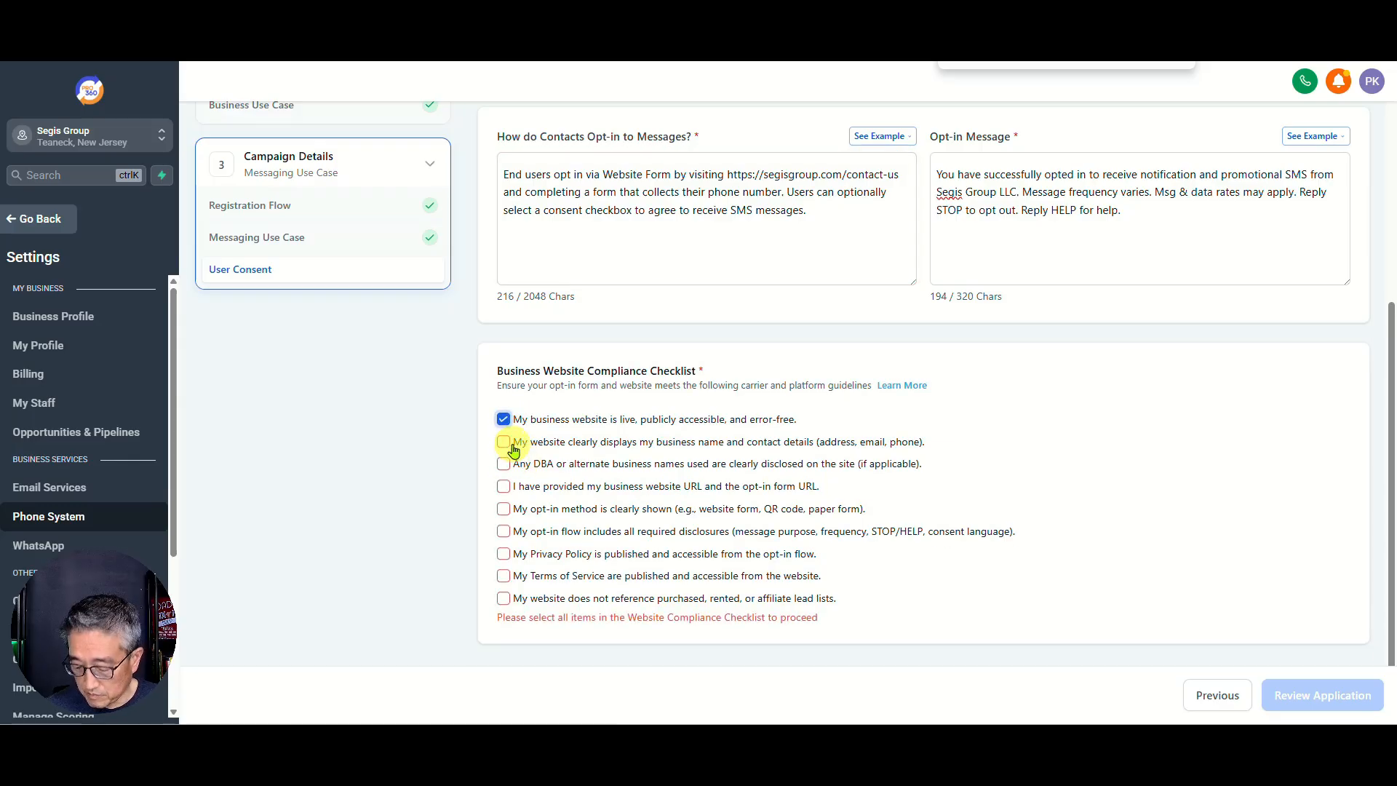
{"action": "key", "text": "ctrl+plus"}
{"action": "key", "text": "ctrl+plus"}
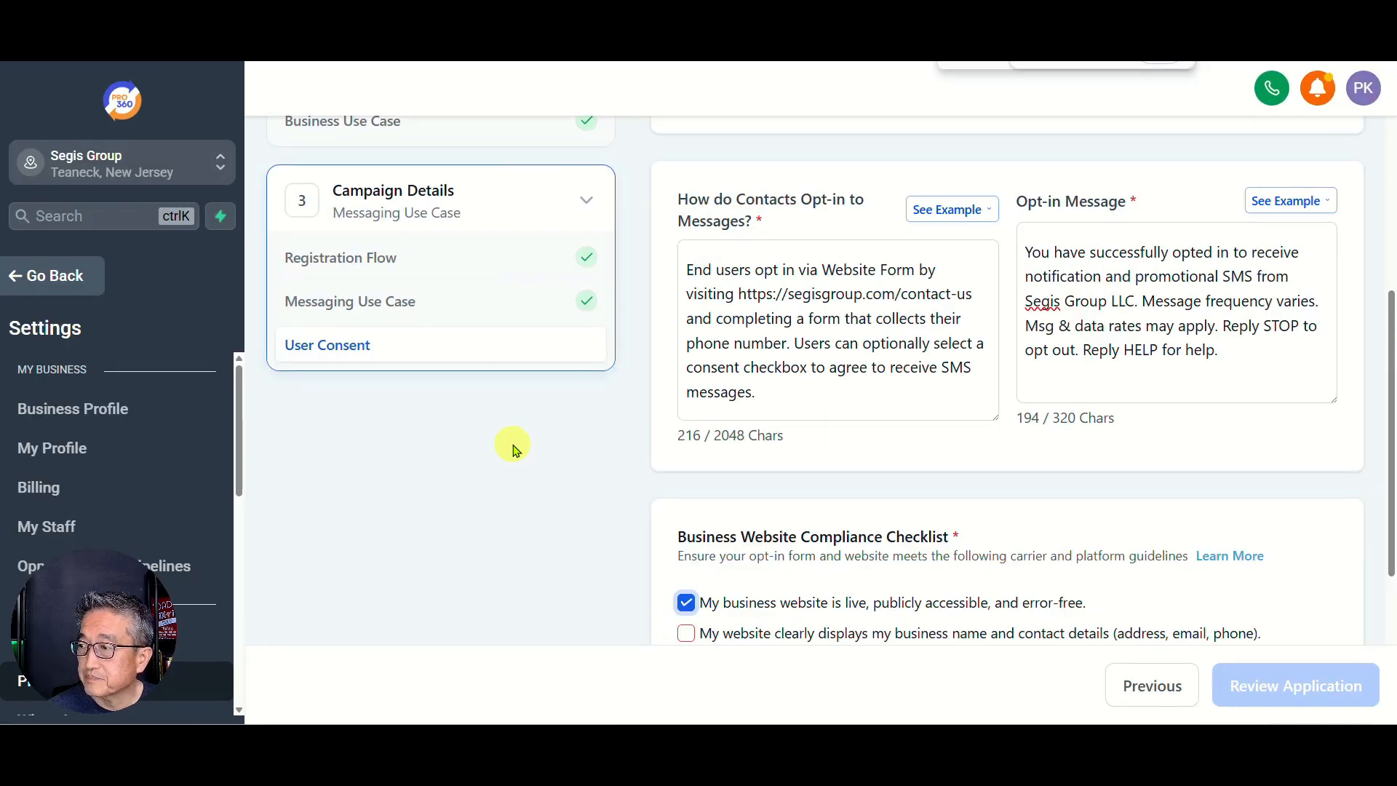
{"action": "scroll", "coordinate": [1164, 418], "scroll_direction": "down", "scroll_amount": 4}
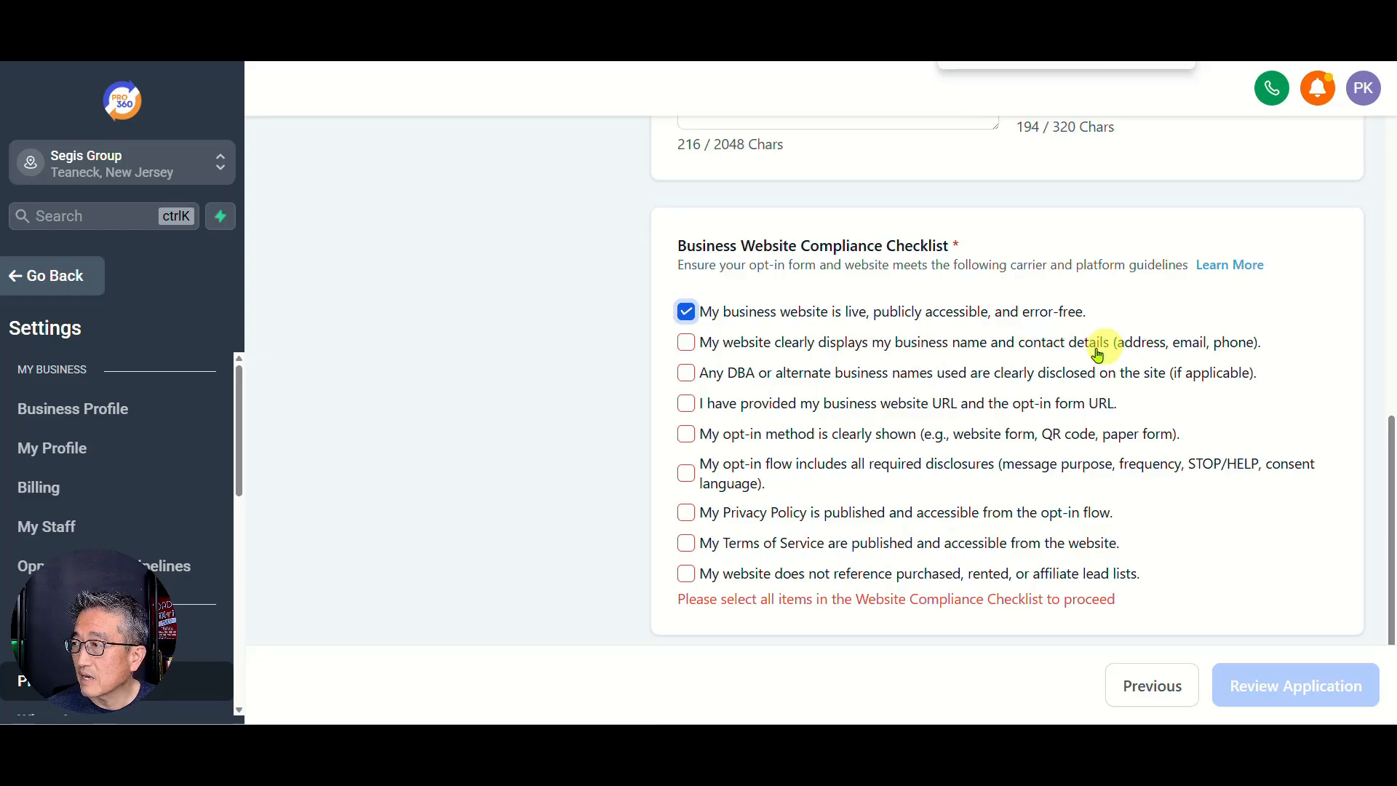
{"action": "left_click", "coordinate": [685, 348]}
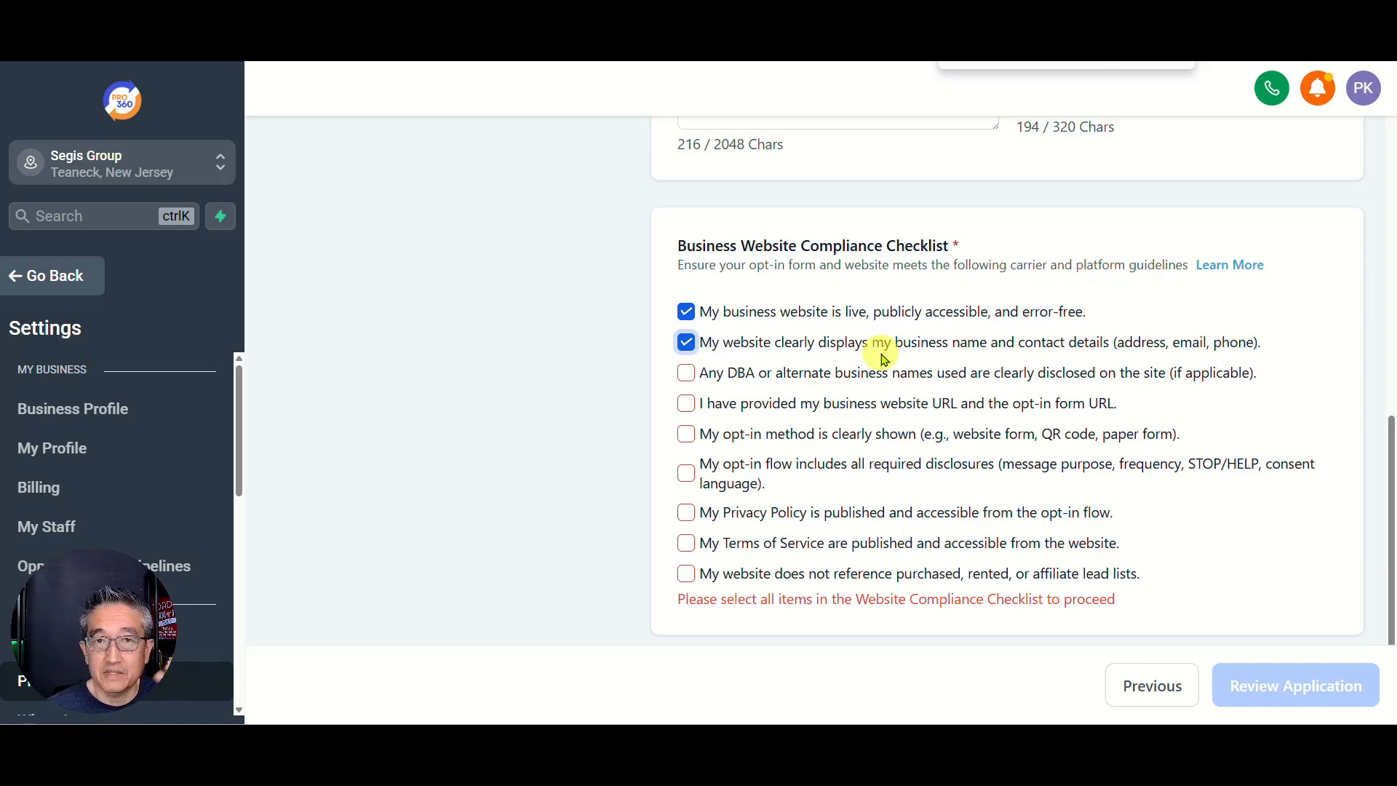
{"action": "left_click", "coordinate": [685, 376]}
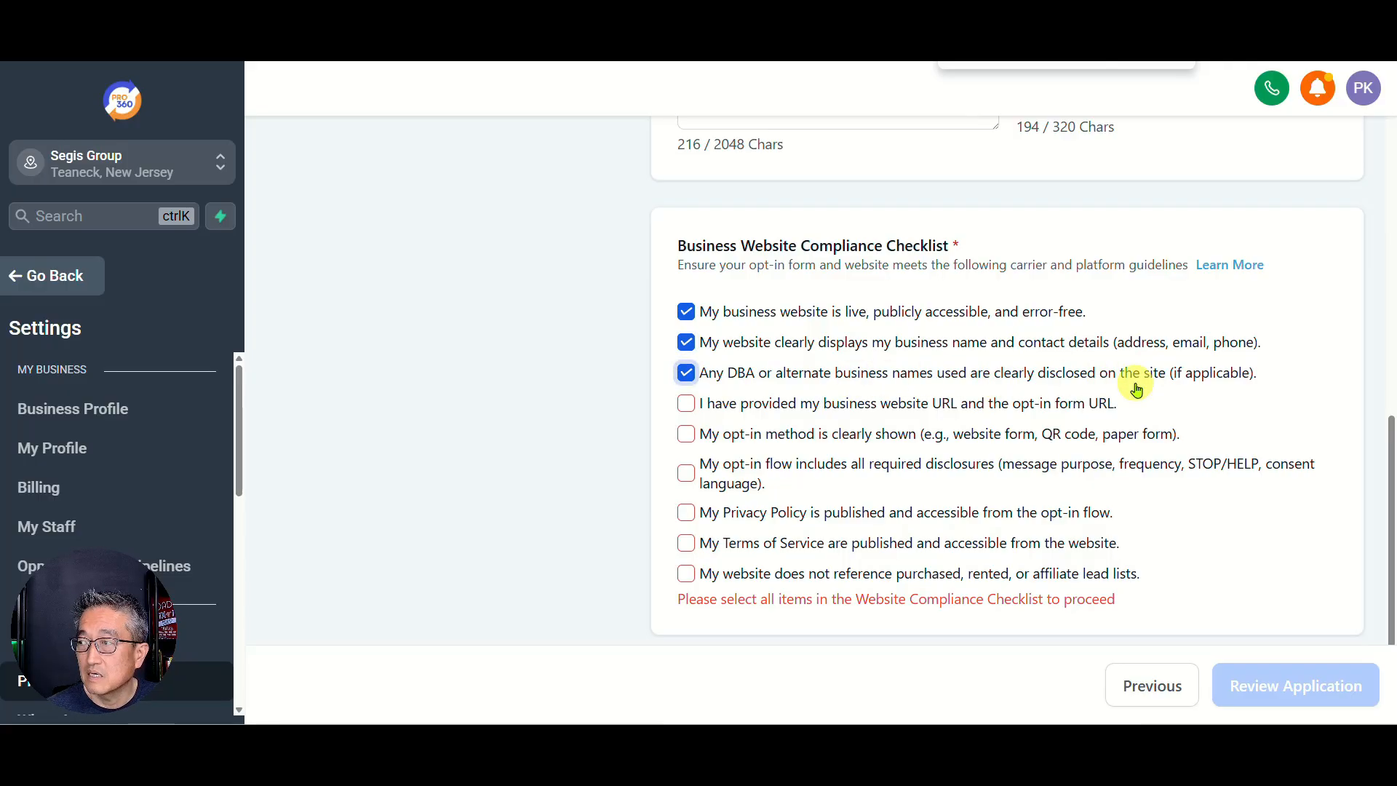
{"action": "left_click", "coordinate": [687, 406]}
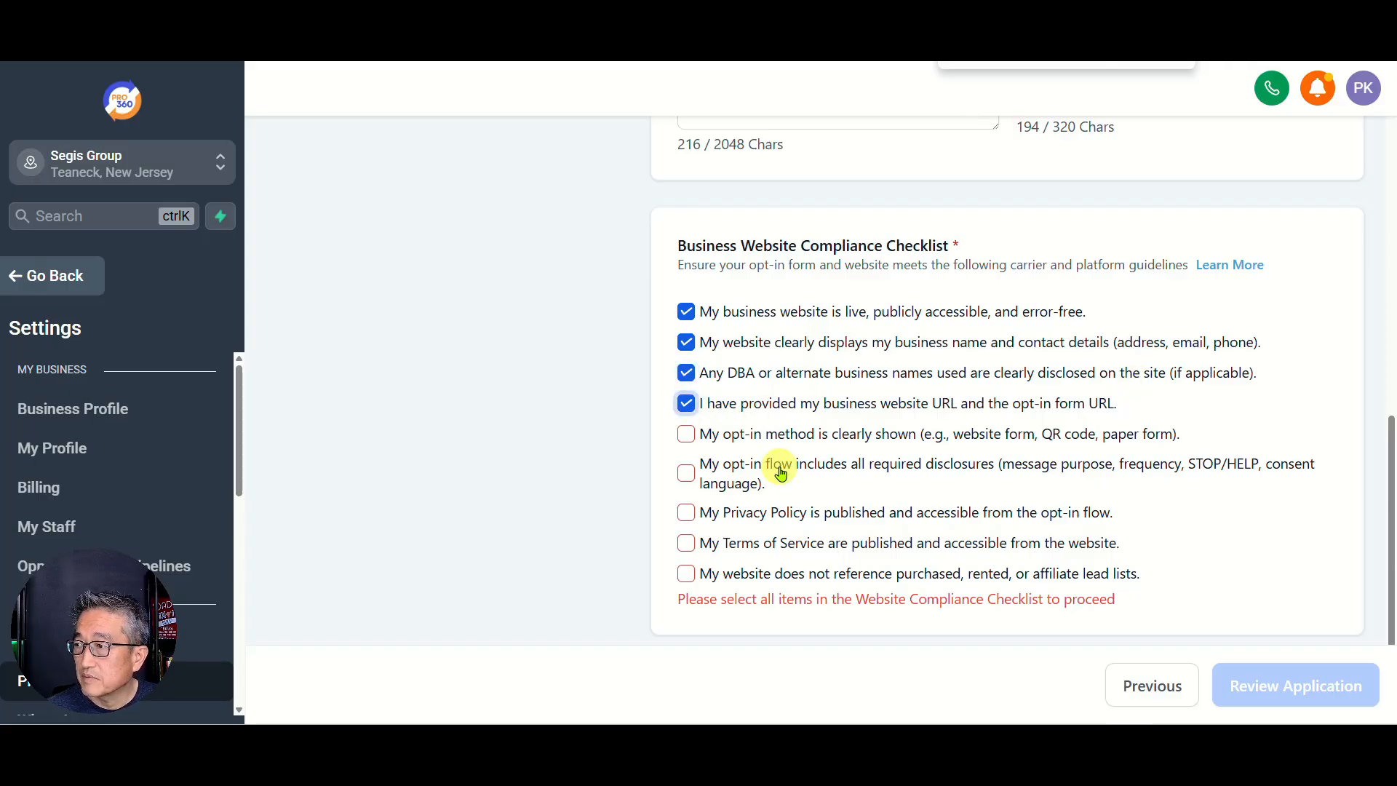
Step: Tick the items for opt-in method, disclosures, Privacy Policy, Terms of Service, and no purchased lists
{"action": "left_click", "coordinate": [689, 437]}
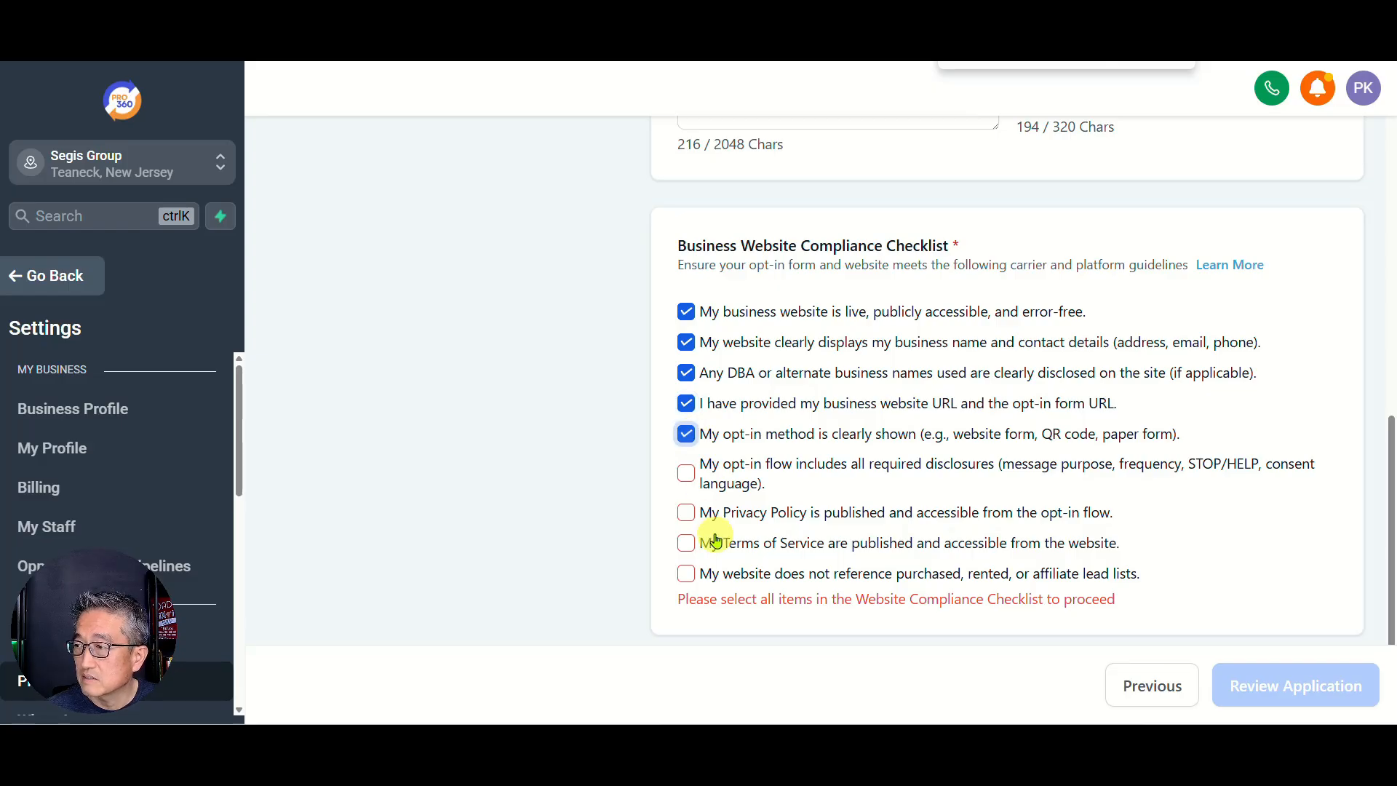
{"action": "left_click", "coordinate": [688, 476]}
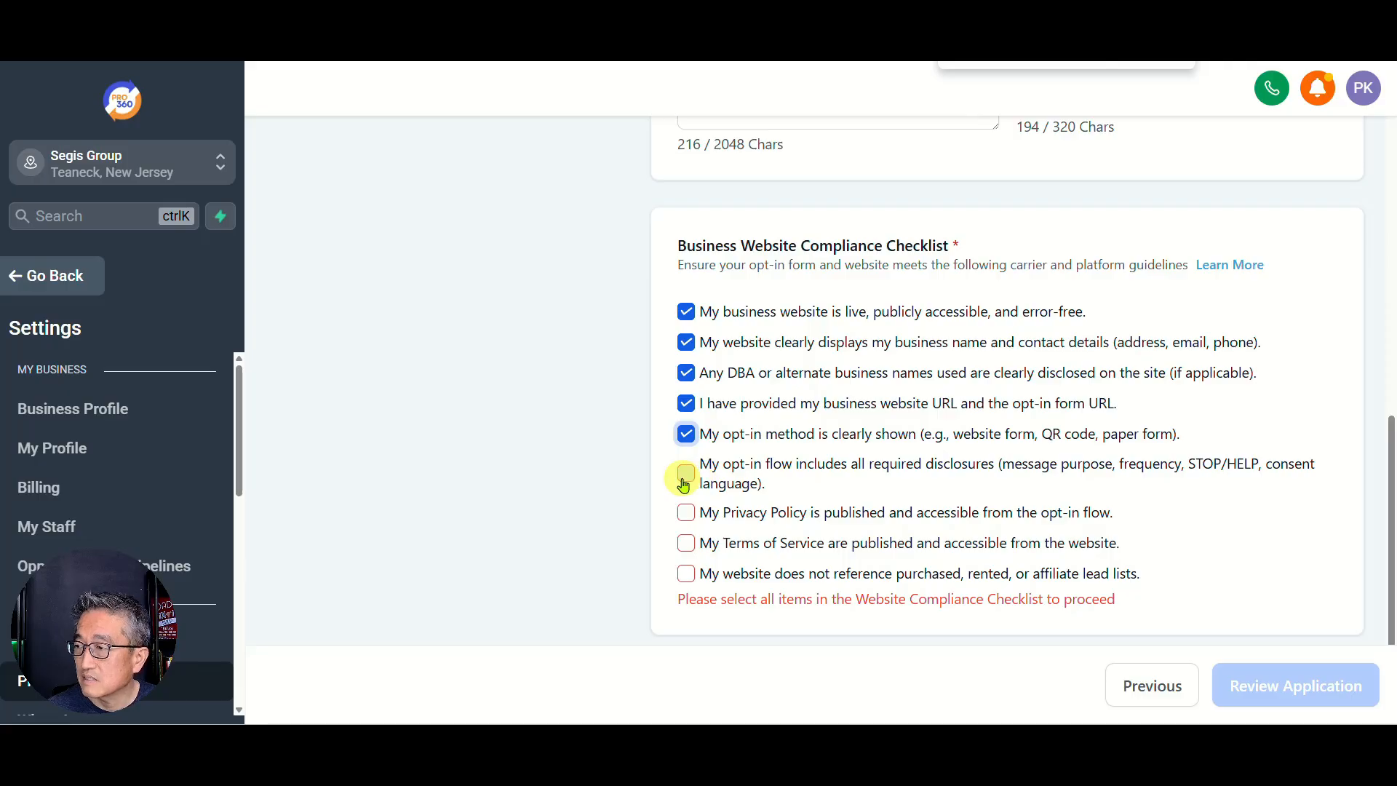
{"action": "left_click", "coordinate": [695, 522]}
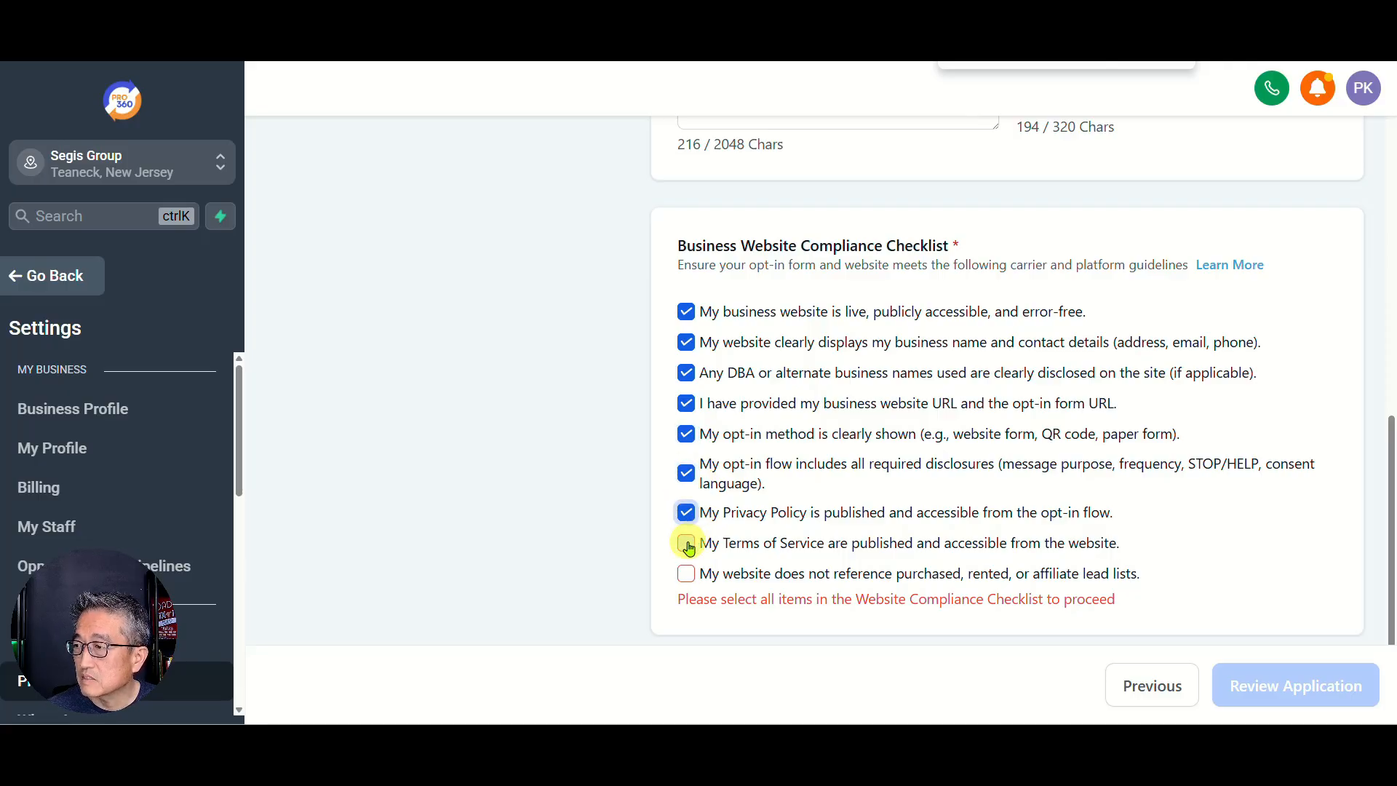
{"action": "left_click", "coordinate": [686, 545]}
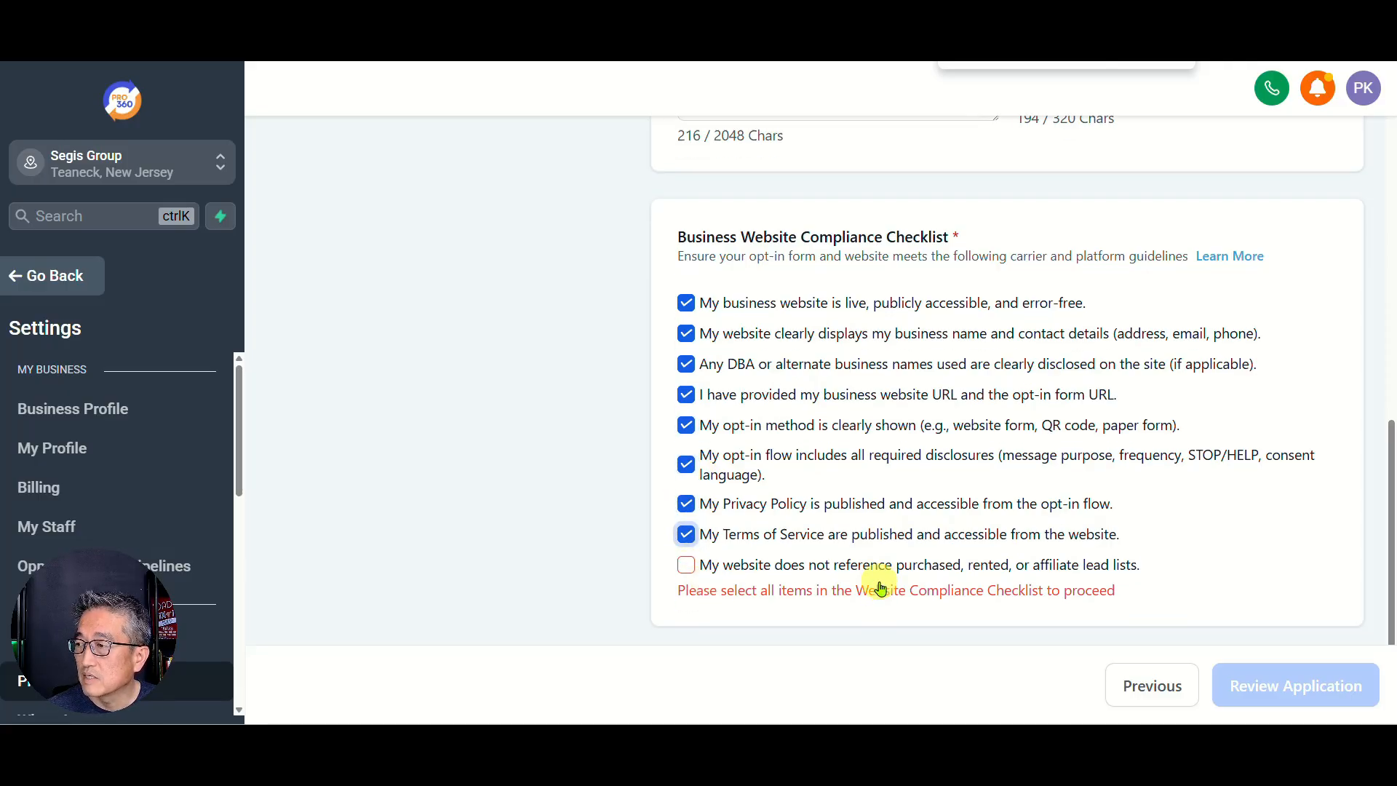
{"action": "scroll", "coordinate": [823, 582], "scroll_direction": "down", "scroll_amount": 1}
{"action": "left_click", "coordinate": [684, 558]}
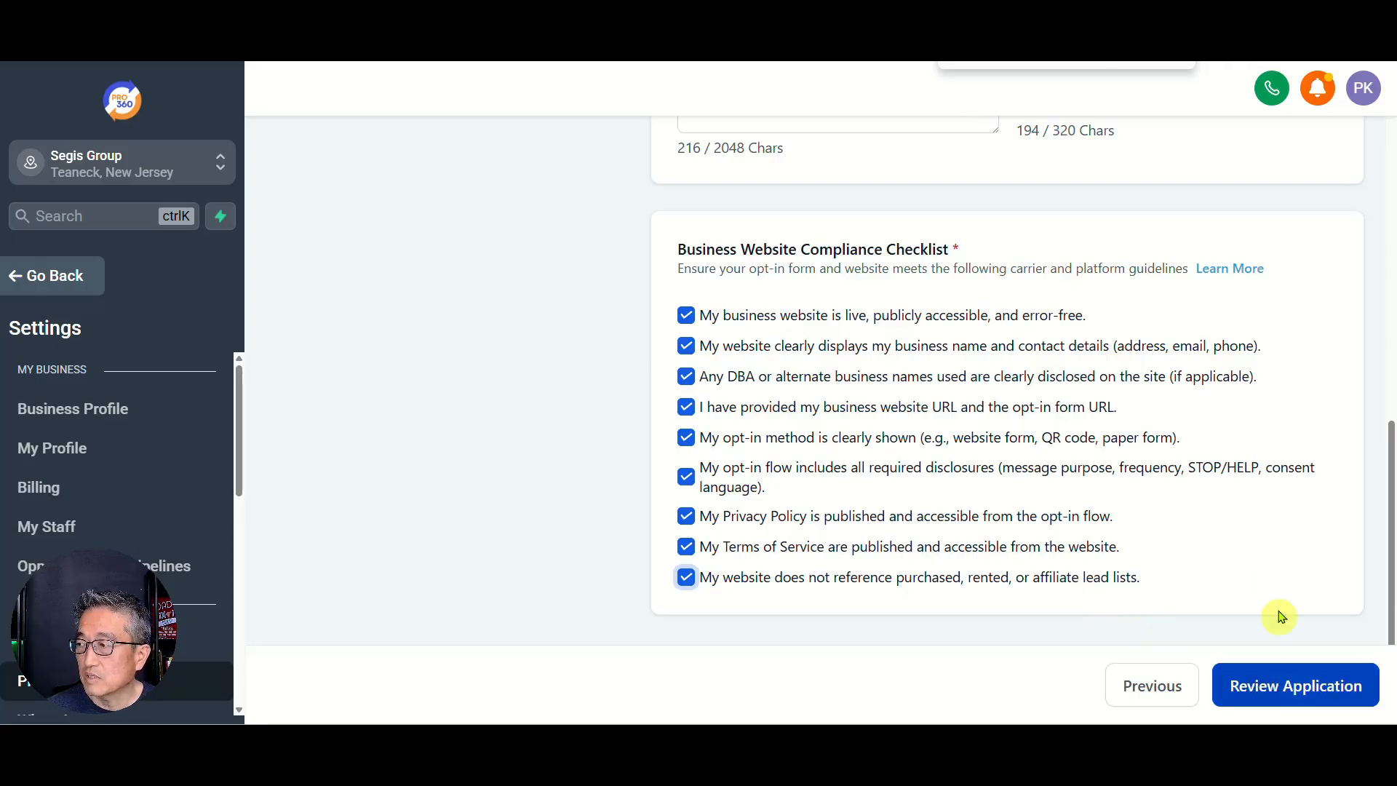
Step: Run the Compliance Review and scroll its results: Privacy Policy 6/7, Terms of Service 5/7
{"action": "left_click", "coordinate": [1262, 686]}
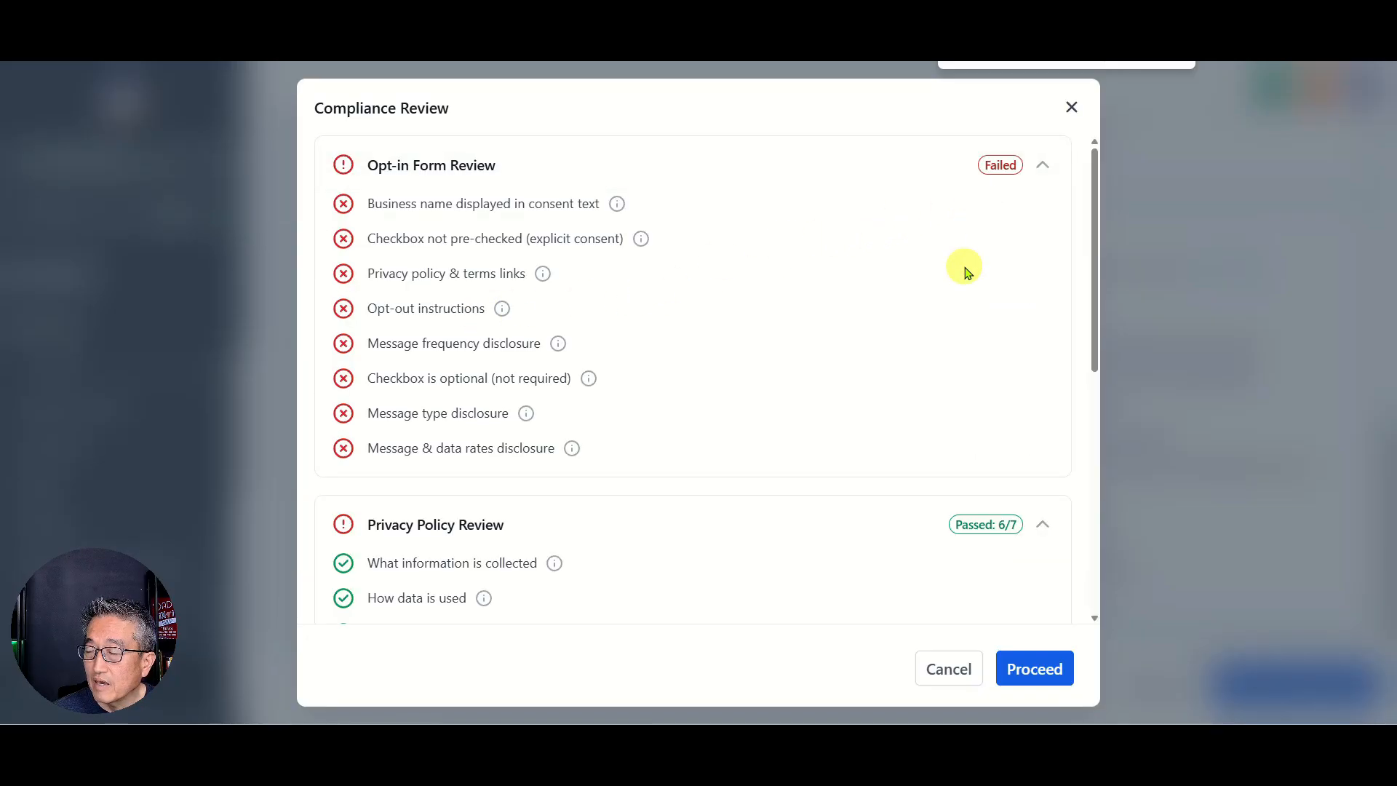
{"action": "scroll", "coordinate": [967, 273], "scroll_direction": "down", "scroll_amount": 2}
{"action": "scroll", "coordinate": [967, 273], "scroll_direction": "down", "scroll_amount": 5}
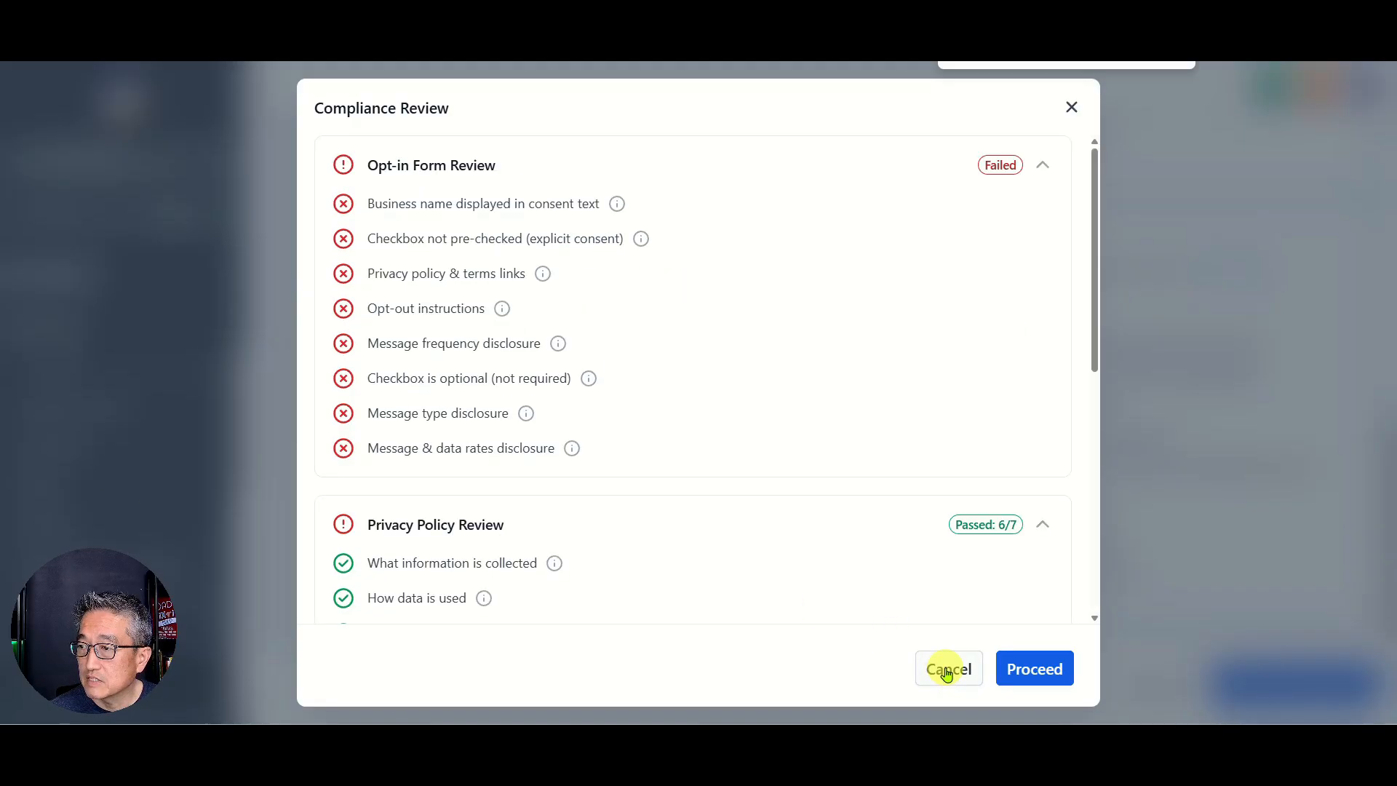
{"action": "scroll", "coordinate": [621, 487], "scroll_direction": "down", "scroll_amount": 5}
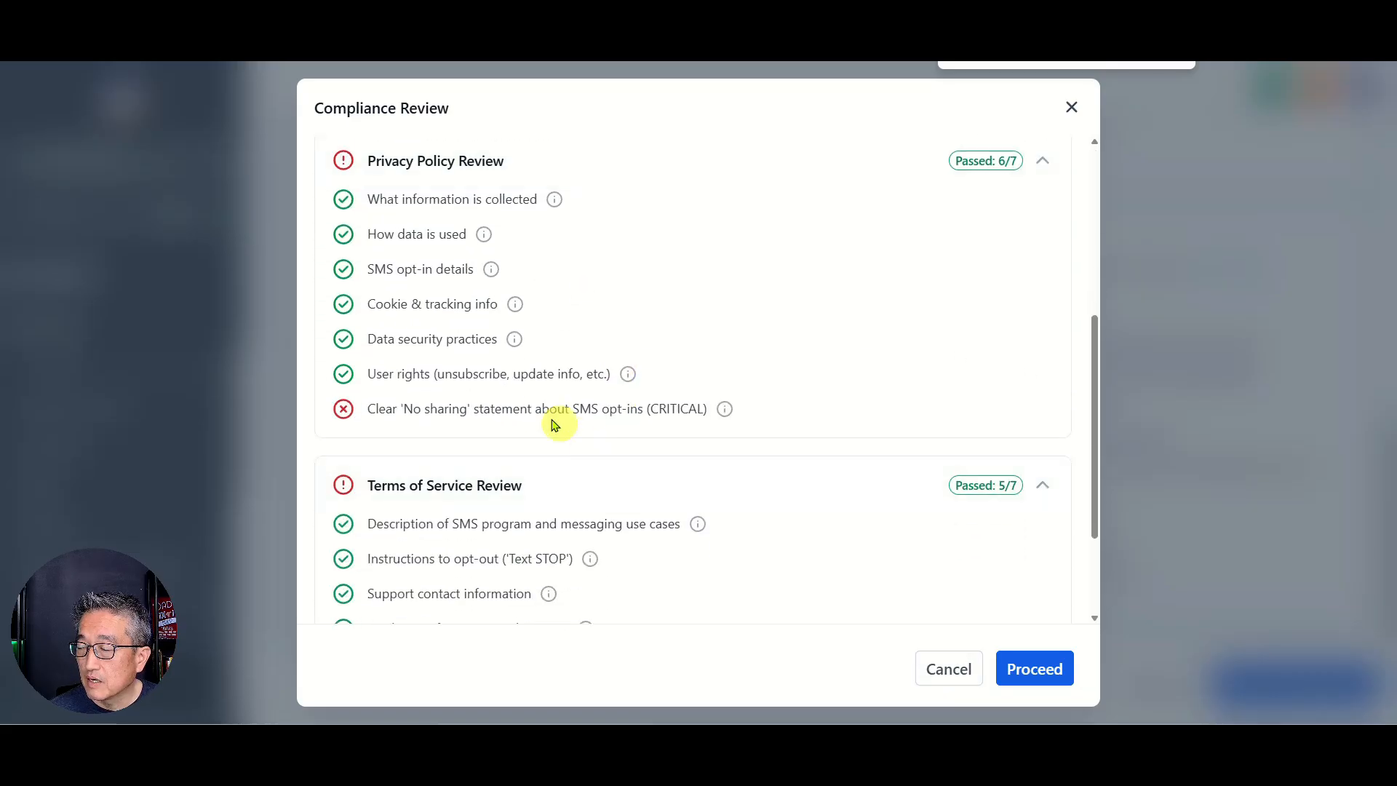
{"action": "scroll", "coordinate": [630, 430], "scroll_direction": "up", "scroll_amount": 3}
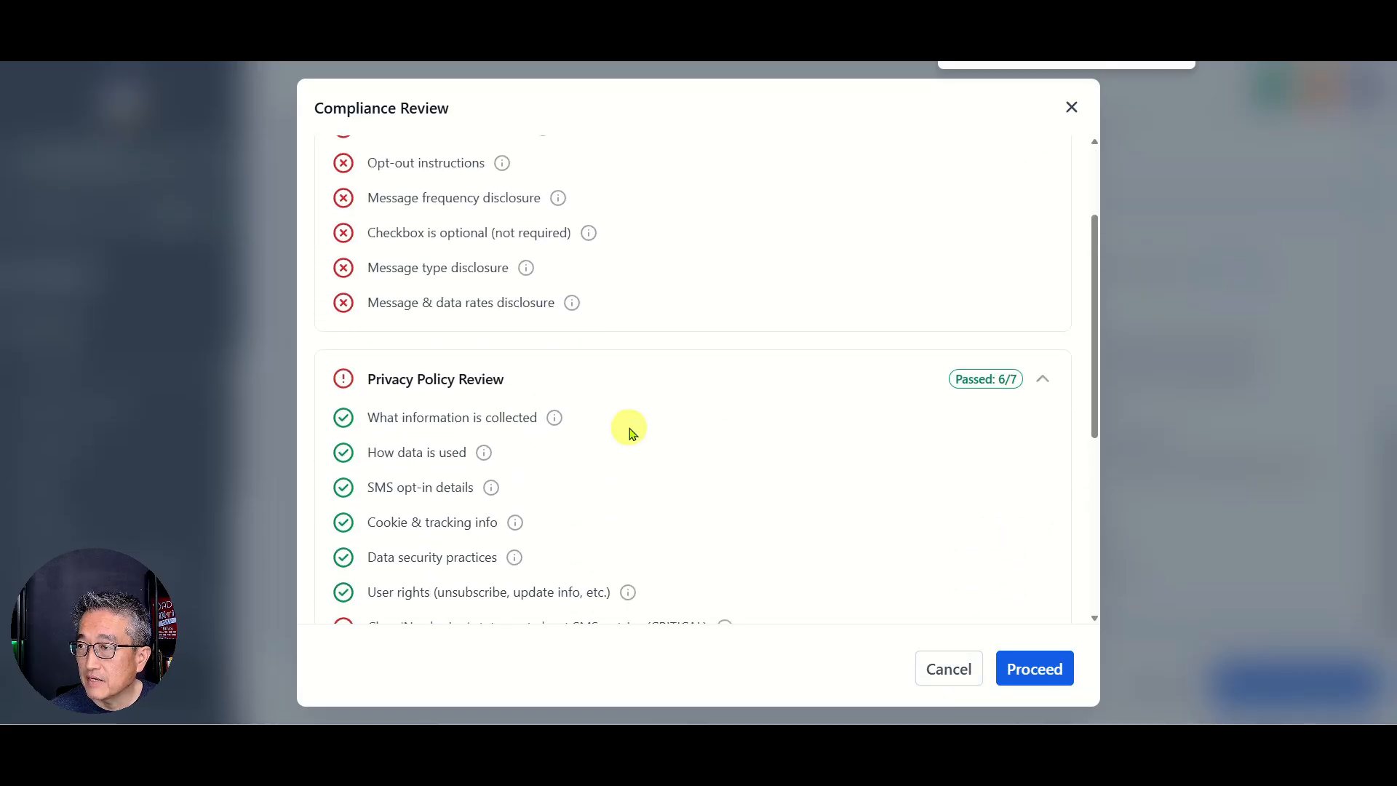
{"action": "scroll", "coordinate": [630, 431], "scroll_direction": "down", "scroll_amount": 2}
{"action": "scroll", "coordinate": [626, 427], "scroll_direction": "up", "scroll_amount": 4}
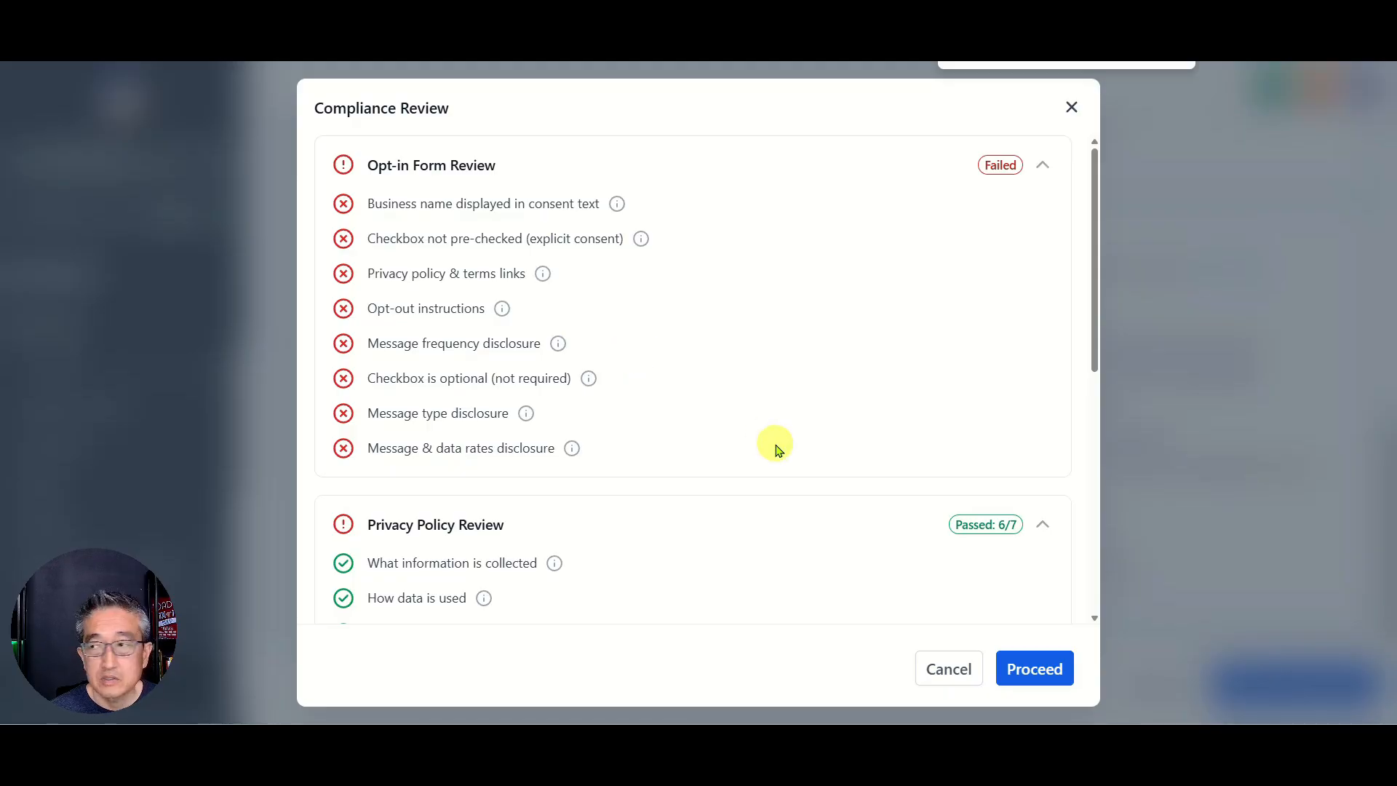
{"action": "scroll", "coordinate": [774, 440], "scroll_direction": "down", "scroll_amount": 4}
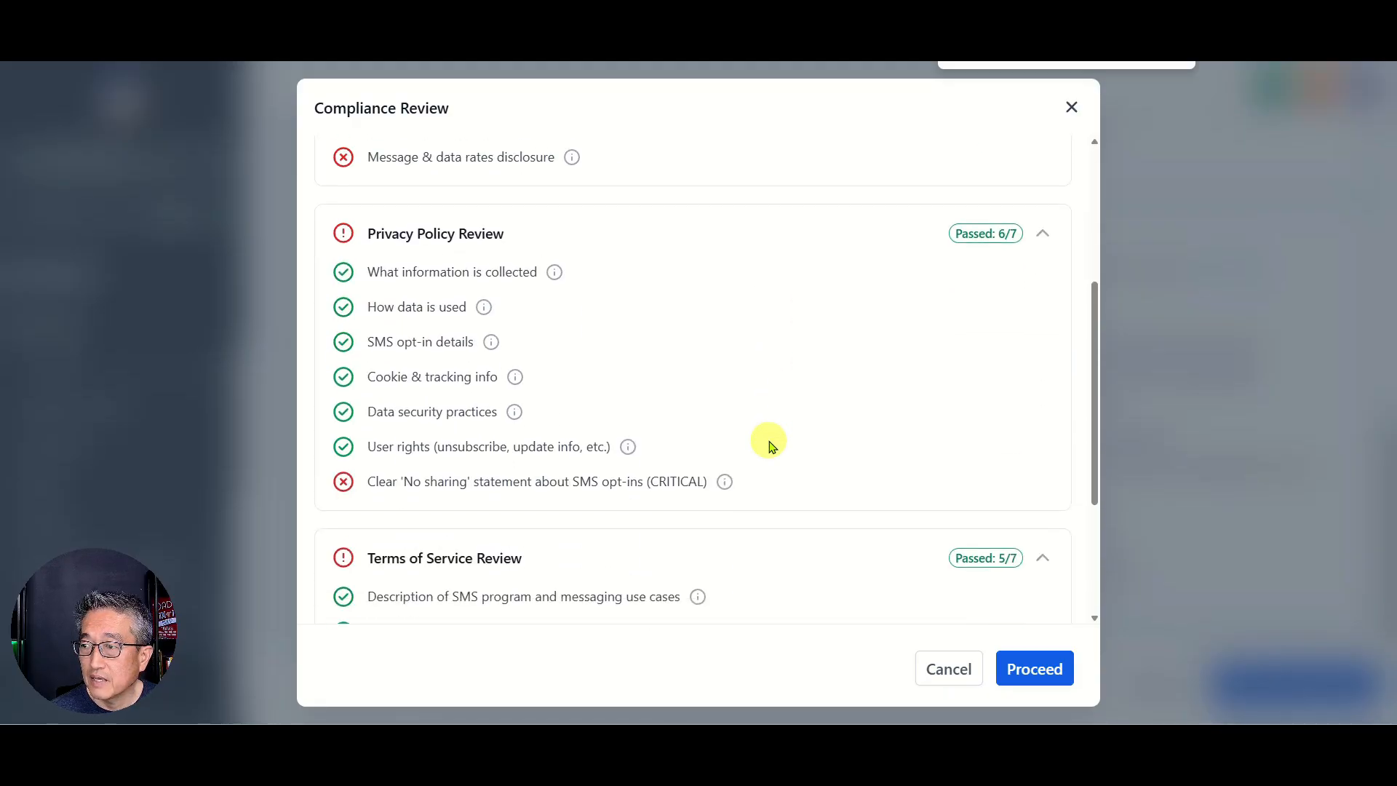
{"action": "scroll", "coordinate": [574, 477], "scroll_direction": "down", "scroll_amount": 1}
{"action": "scroll", "coordinate": [461, 412], "scroll_direction": "down", "scroll_amount": 2}
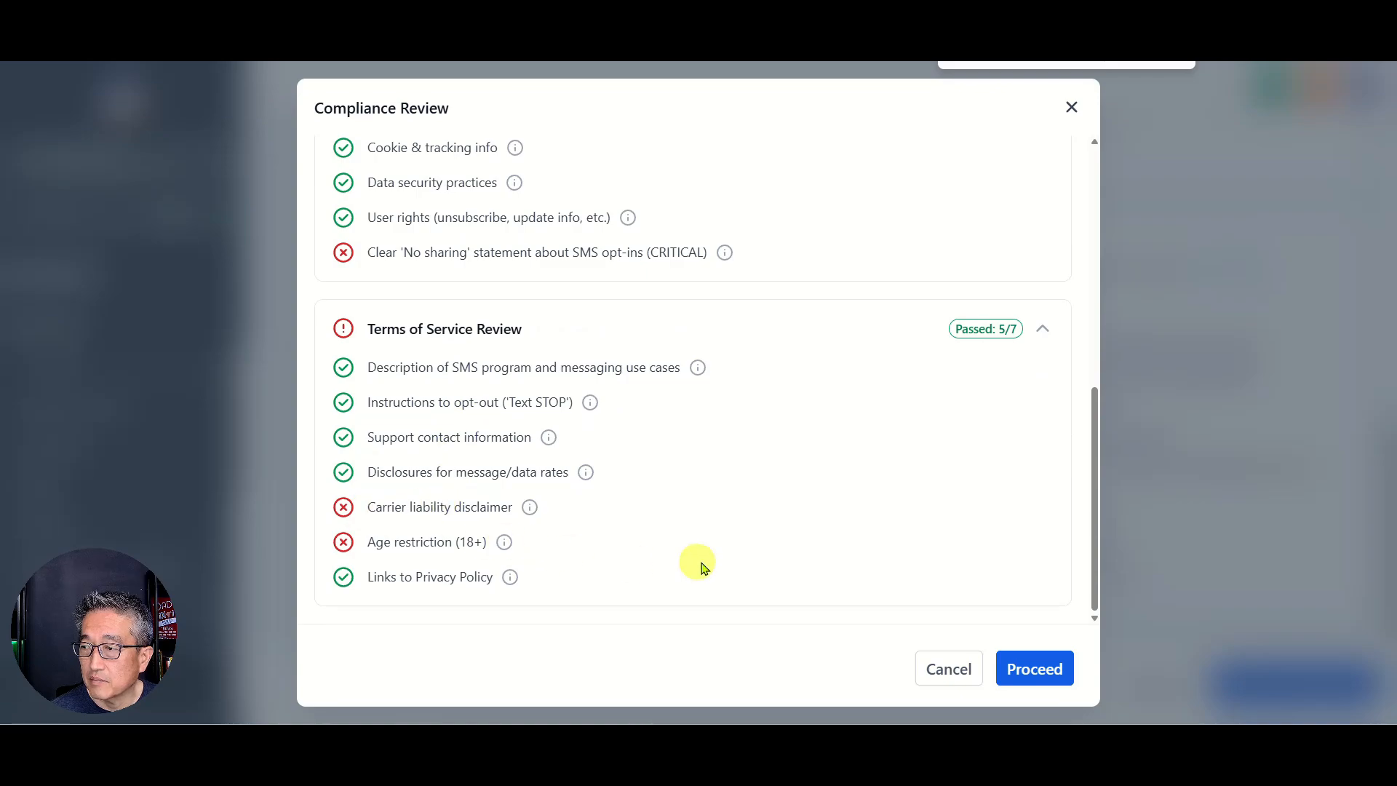
Step: Read the failed-check explanations and select the full required 'No sharing' clause text
{"action": "mouse_move", "coordinate": [532, 514]}
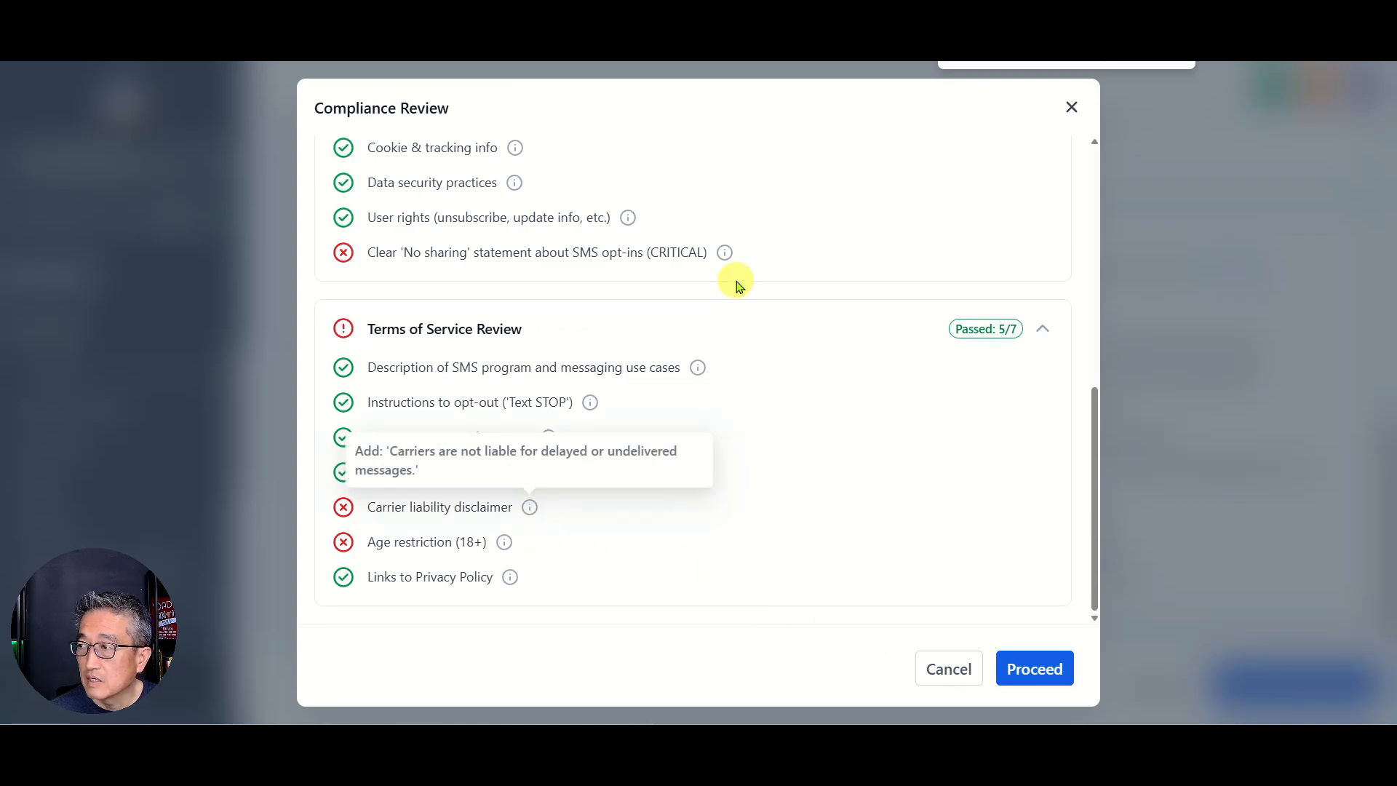
{"action": "mouse_move", "coordinate": [727, 255]}
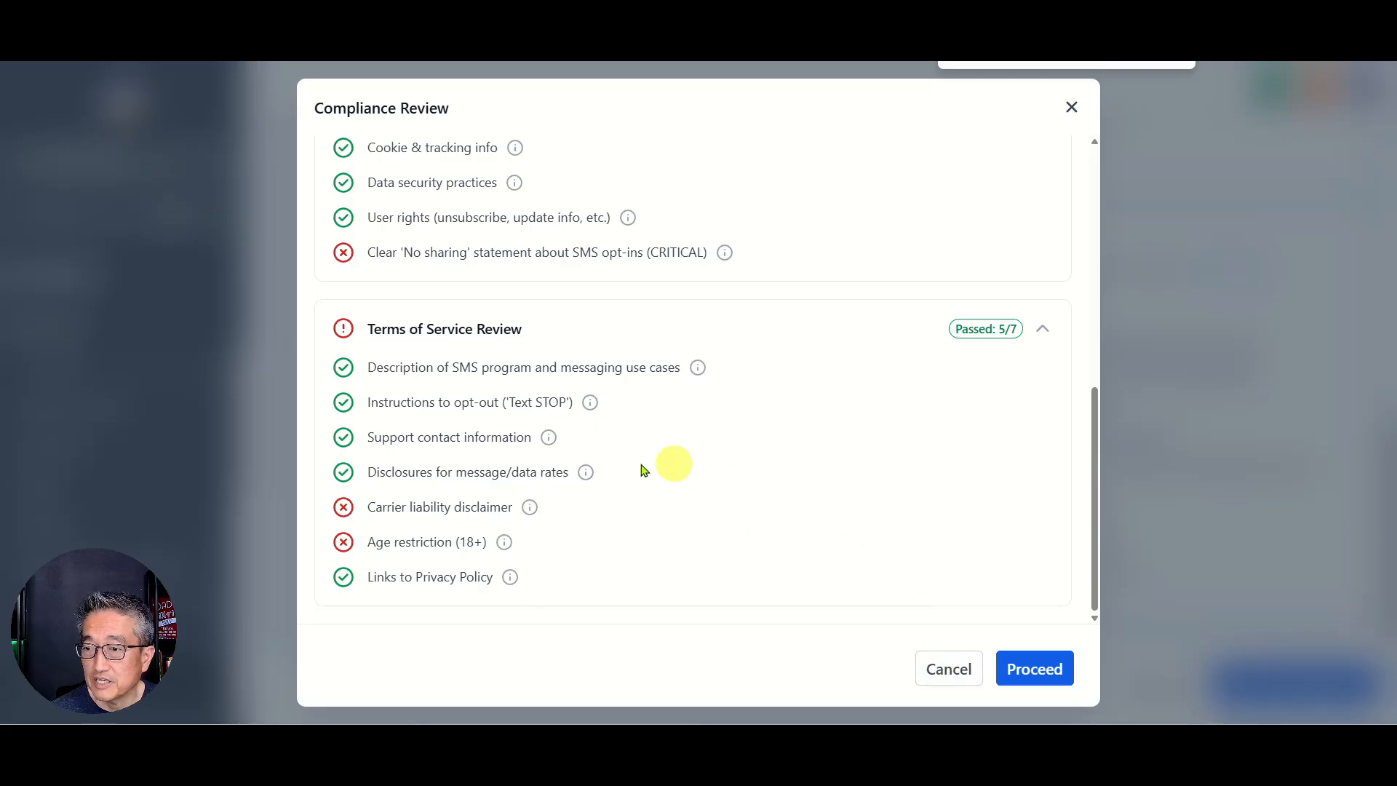
{"action": "scroll", "coordinate": [724, 473], "scroll_direction": "up", "scroll_amount": 3}
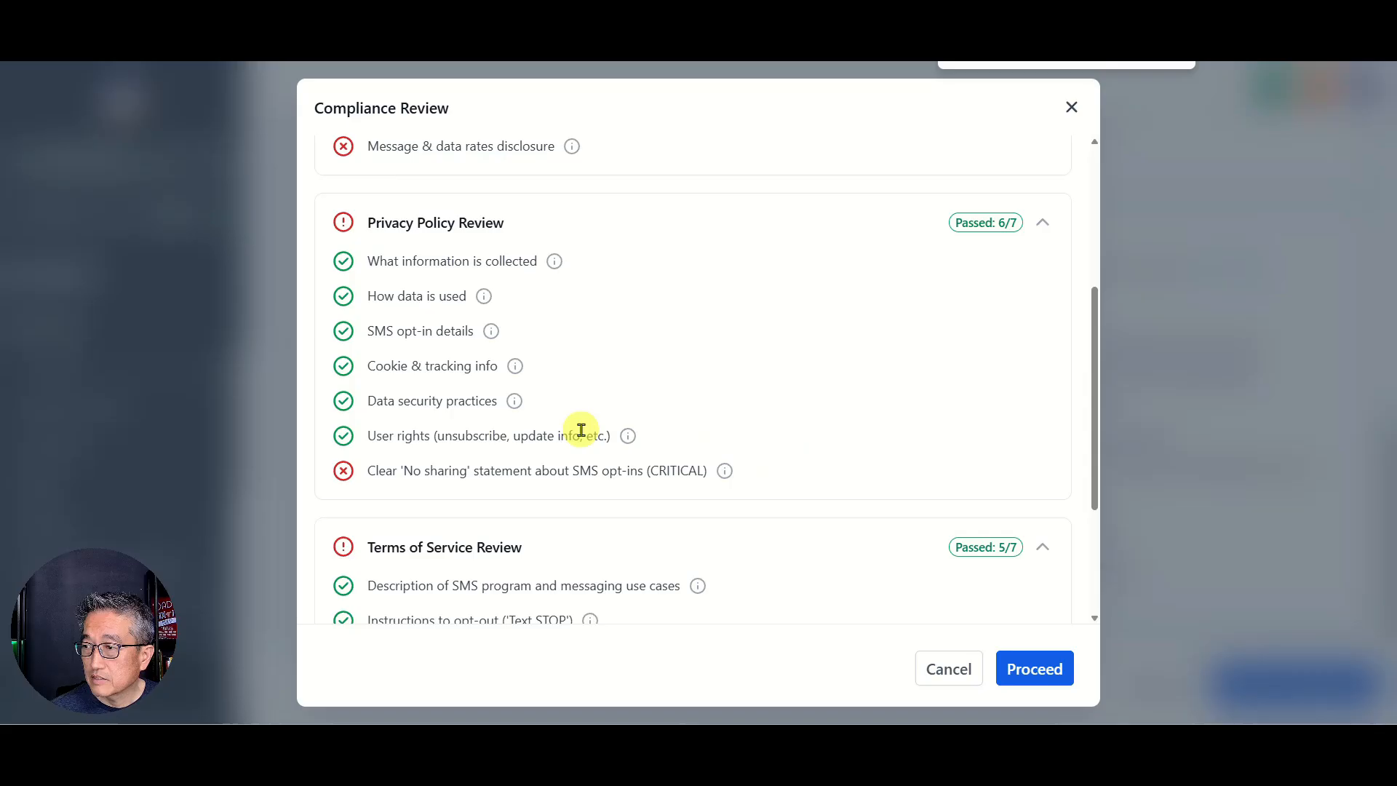
{"action": "mouse_move", "coordinate": [724, 471]}
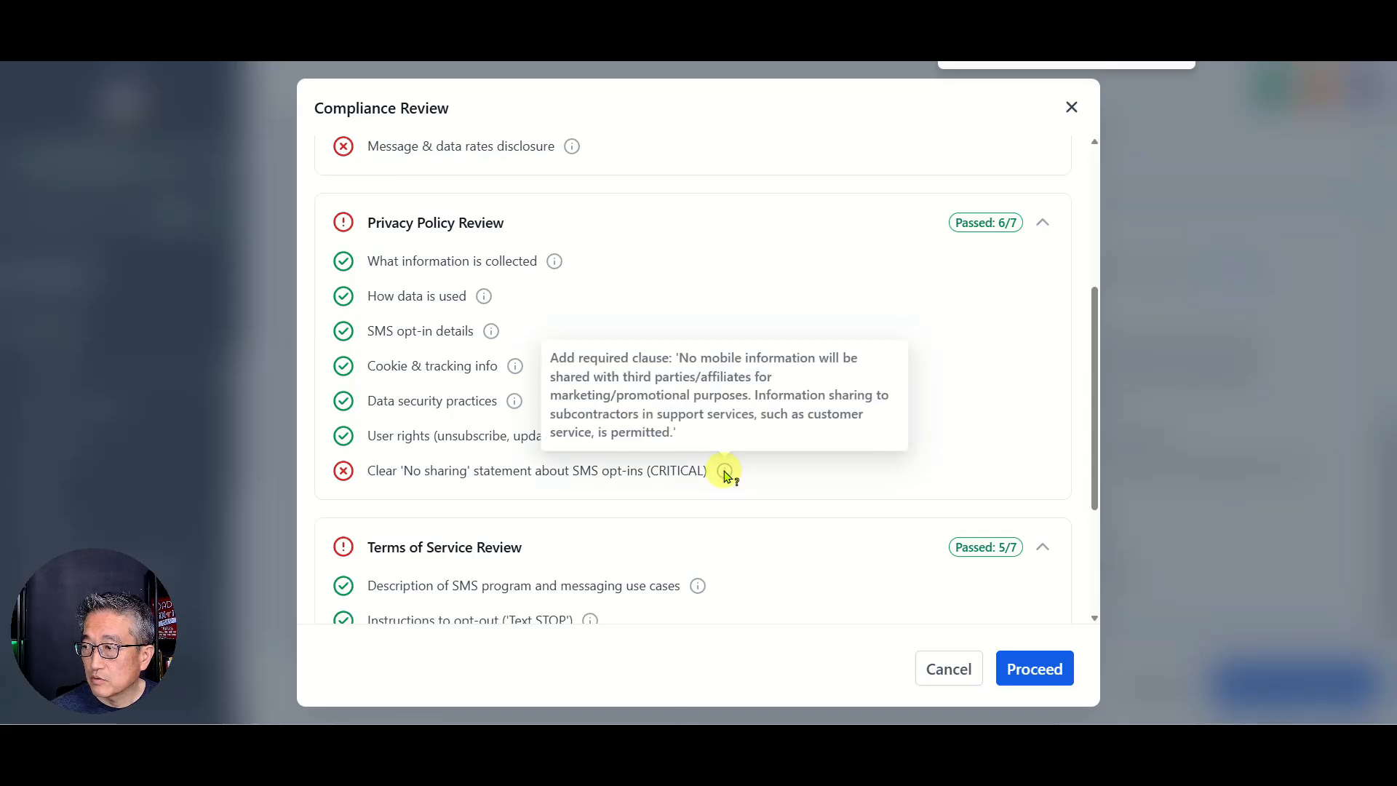
{"action": "triple_click", "coordinate": [677, 390]}
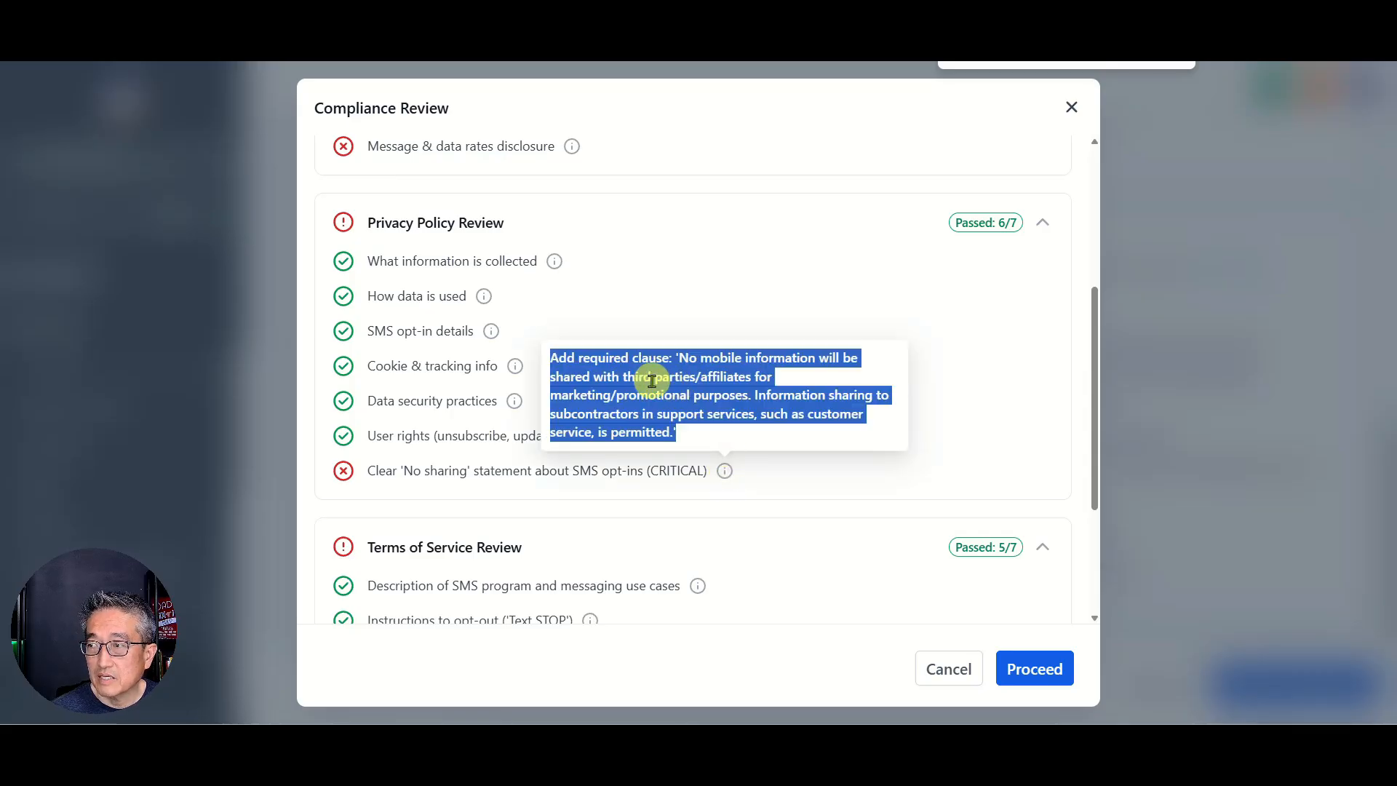
{"action": "right_click", "coordinate": [655, 384]}
Step: Copy the 'No sharing' clause and rerun the Compliance Review, which shows Opt-in Form Review failed
{"action": "left_click", "coordinate": [676, 402]}
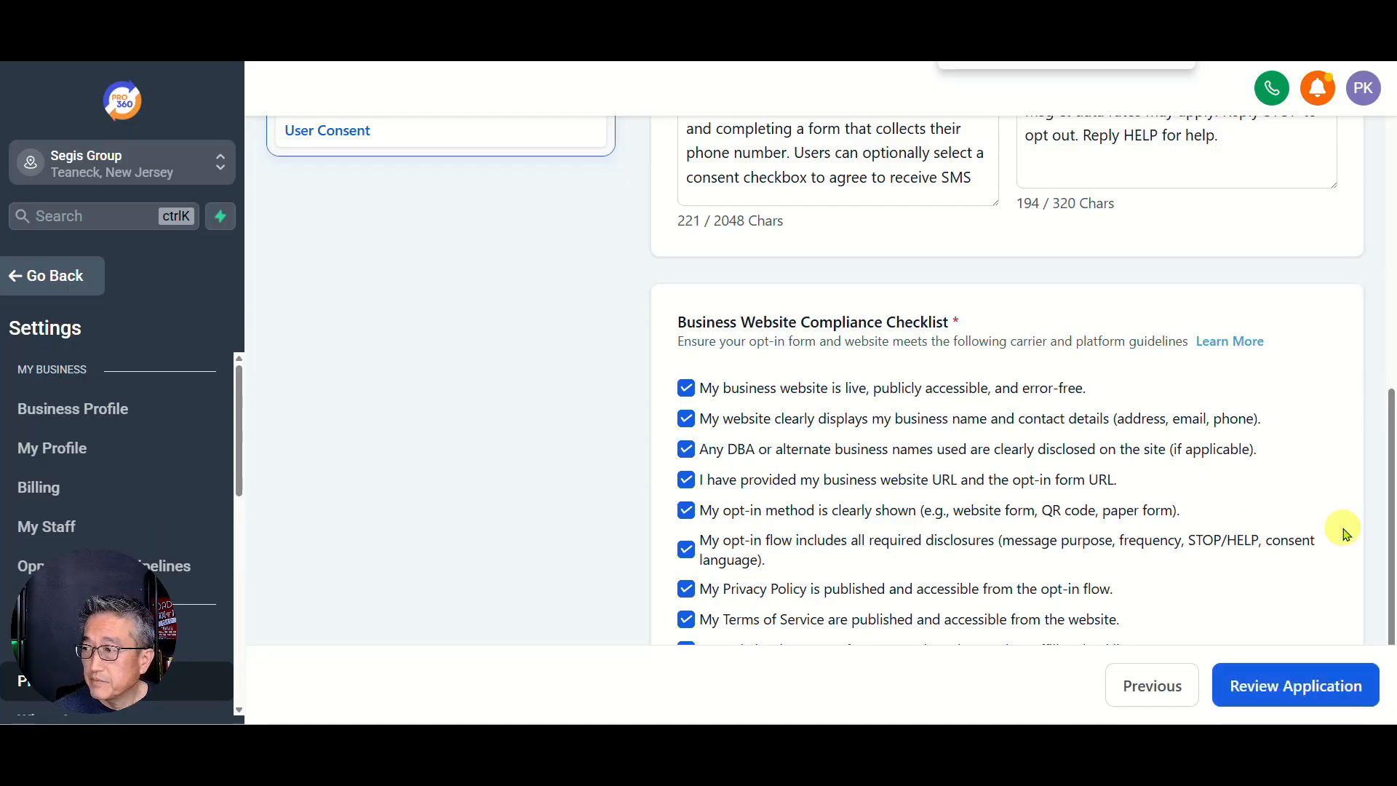
{"action": "left_click", "coordinate": [1284, 684]}
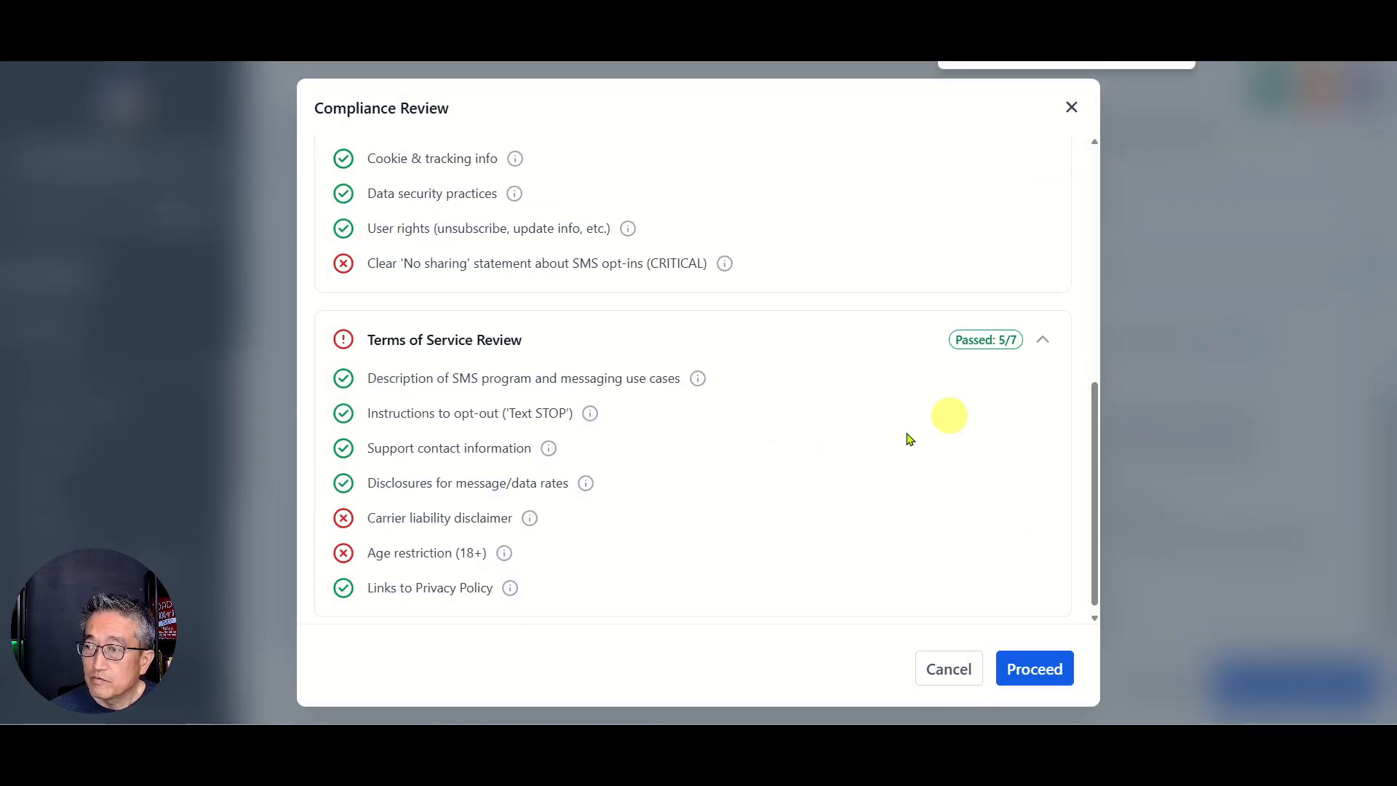
{"action": "scroll", "coordinate": [887, 444], "scroll_direction": "up", "scroll_amount": 4}
{"action": "scroll", "coordinate": [887, 444], "scroll_direction": "up", "scroll_amount": 3}
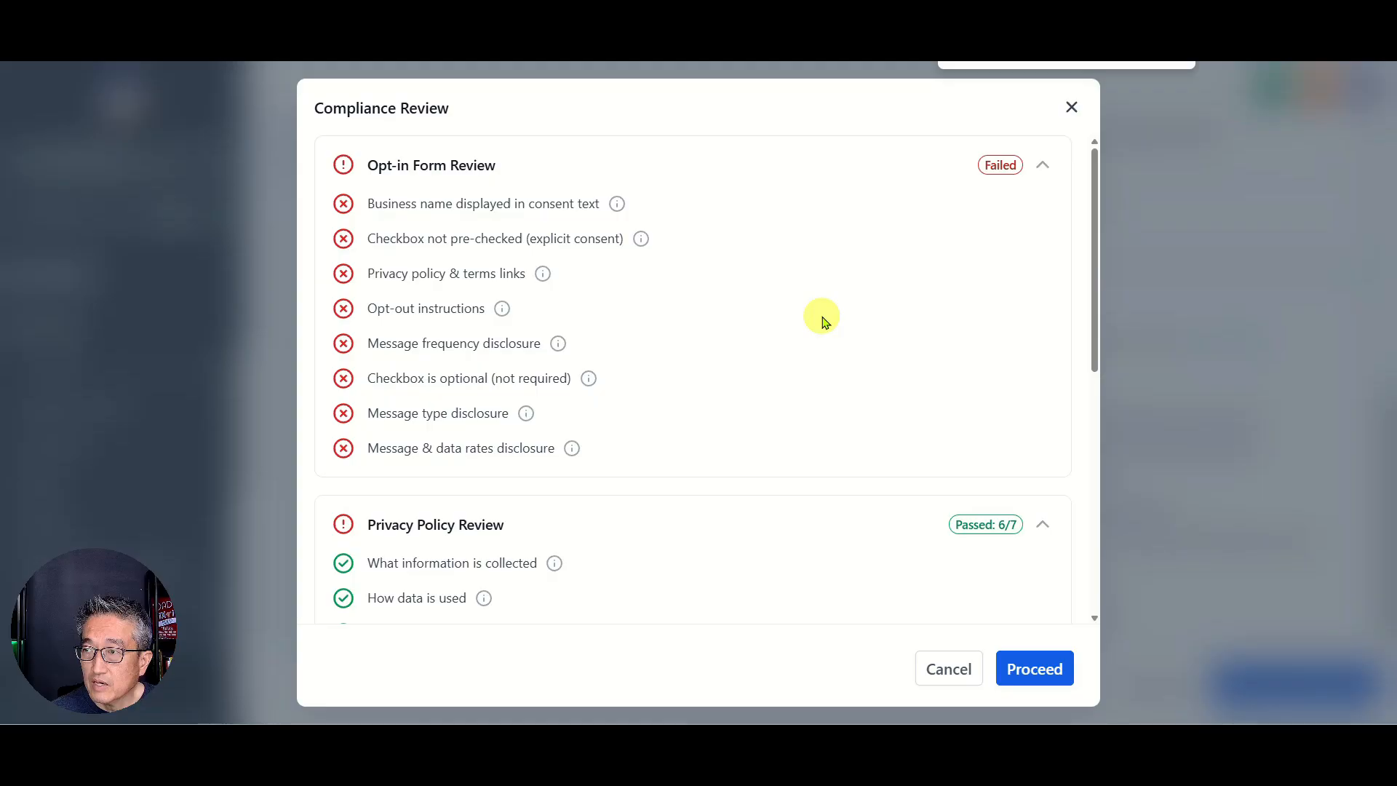
{"action": "scroll", "coordinate": [786, 311], "scroll_direction": "down", "scroll_amount": 1}
{"action": "scroll", "coordinate": [779, 291], "scroll_direction": "up", "scroll_amount": 2}
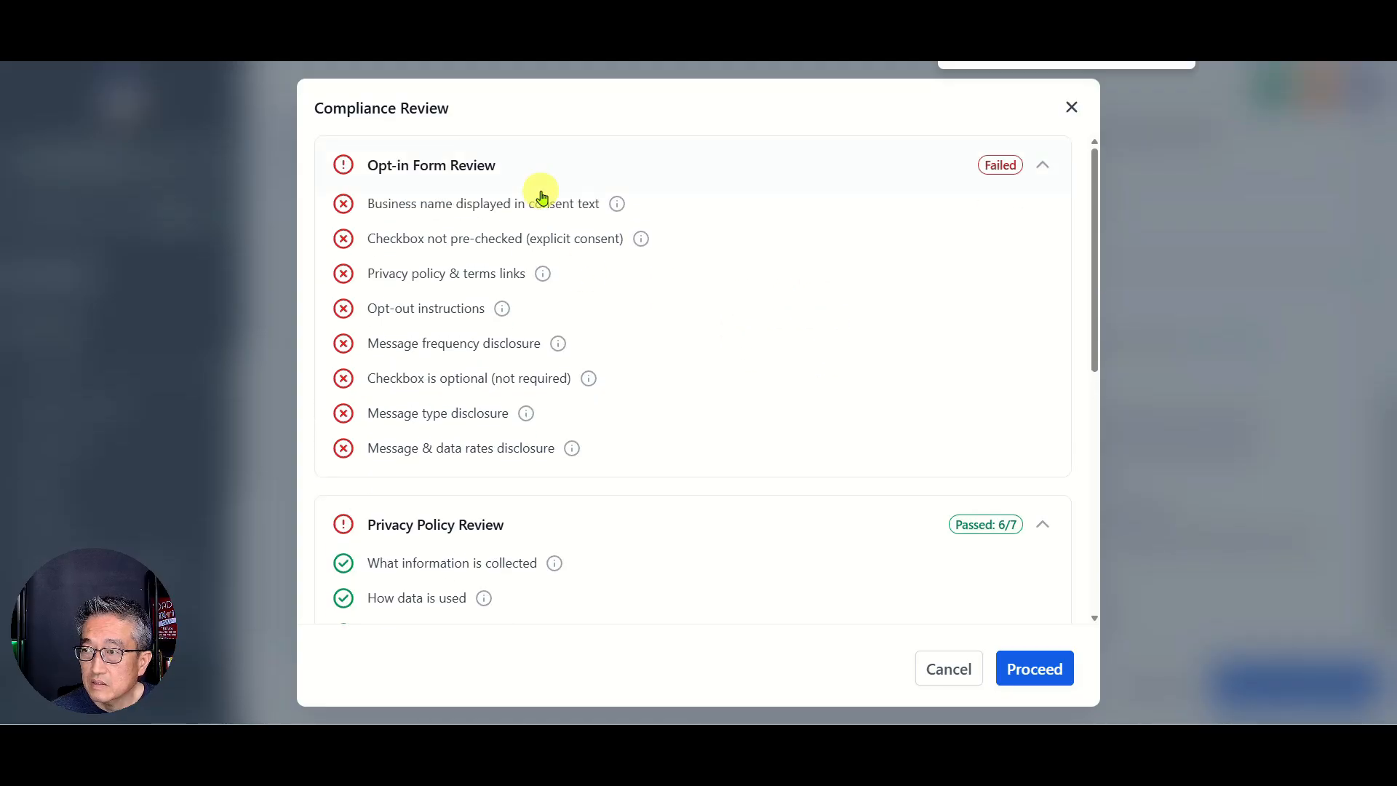
{"action": "scroll", "coordinate": [633, 371], "scroll_direction": "down", "scroll_amount": 3}
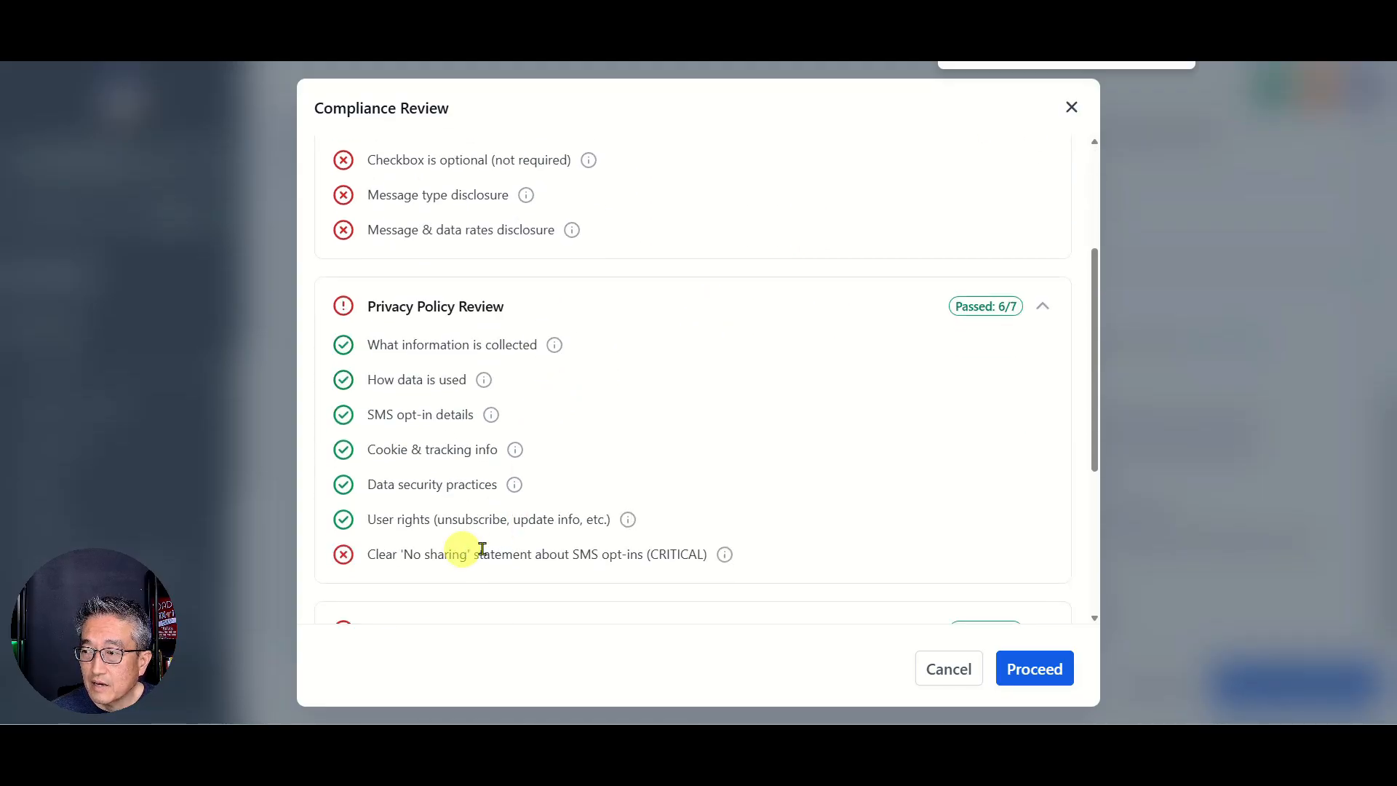
{"action": "scroll", "coordinate": [767, 555], "scroll_direction": "down", "scroll_amount": 4}
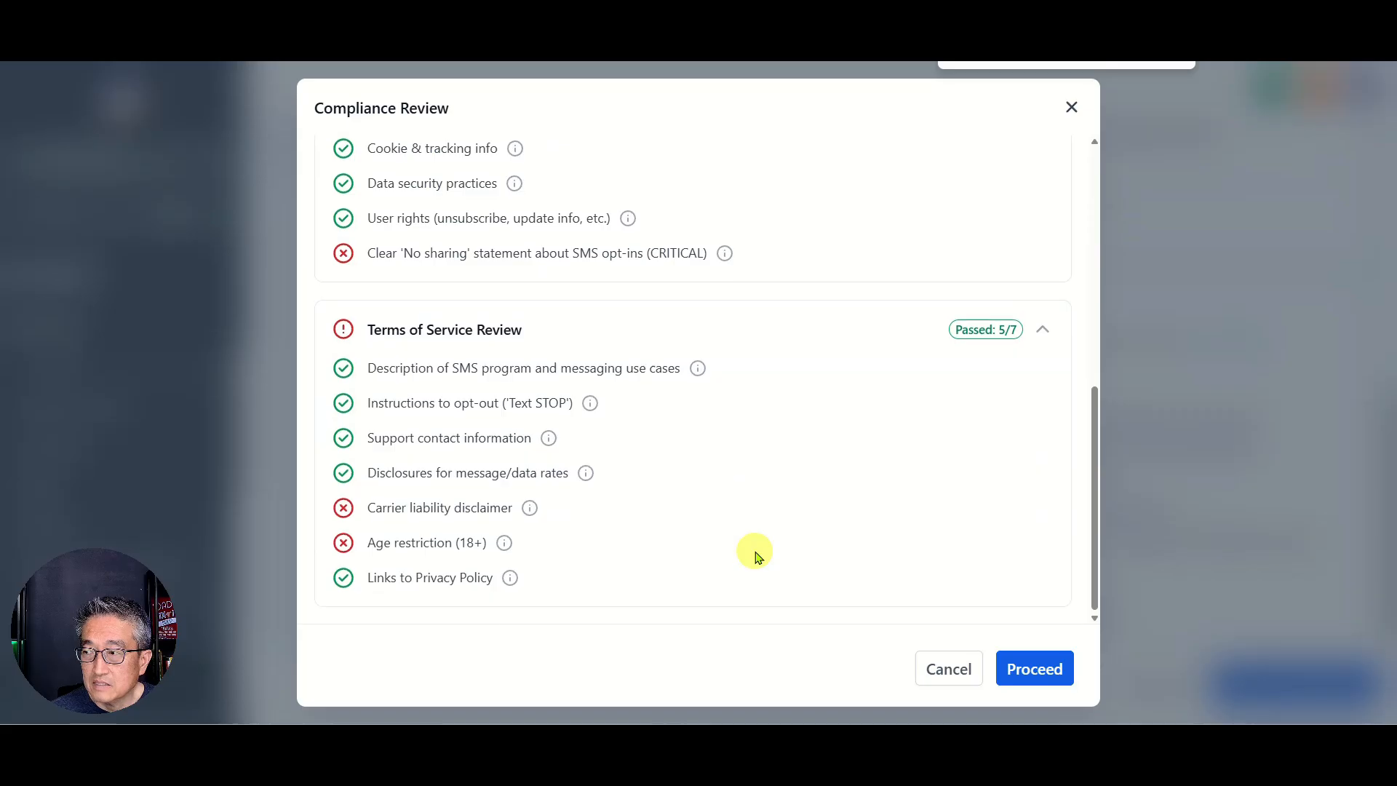
{"action": "scroll", "coordinate": [756, 551], "scroll_direction": "up", "scroll_amount": 3}
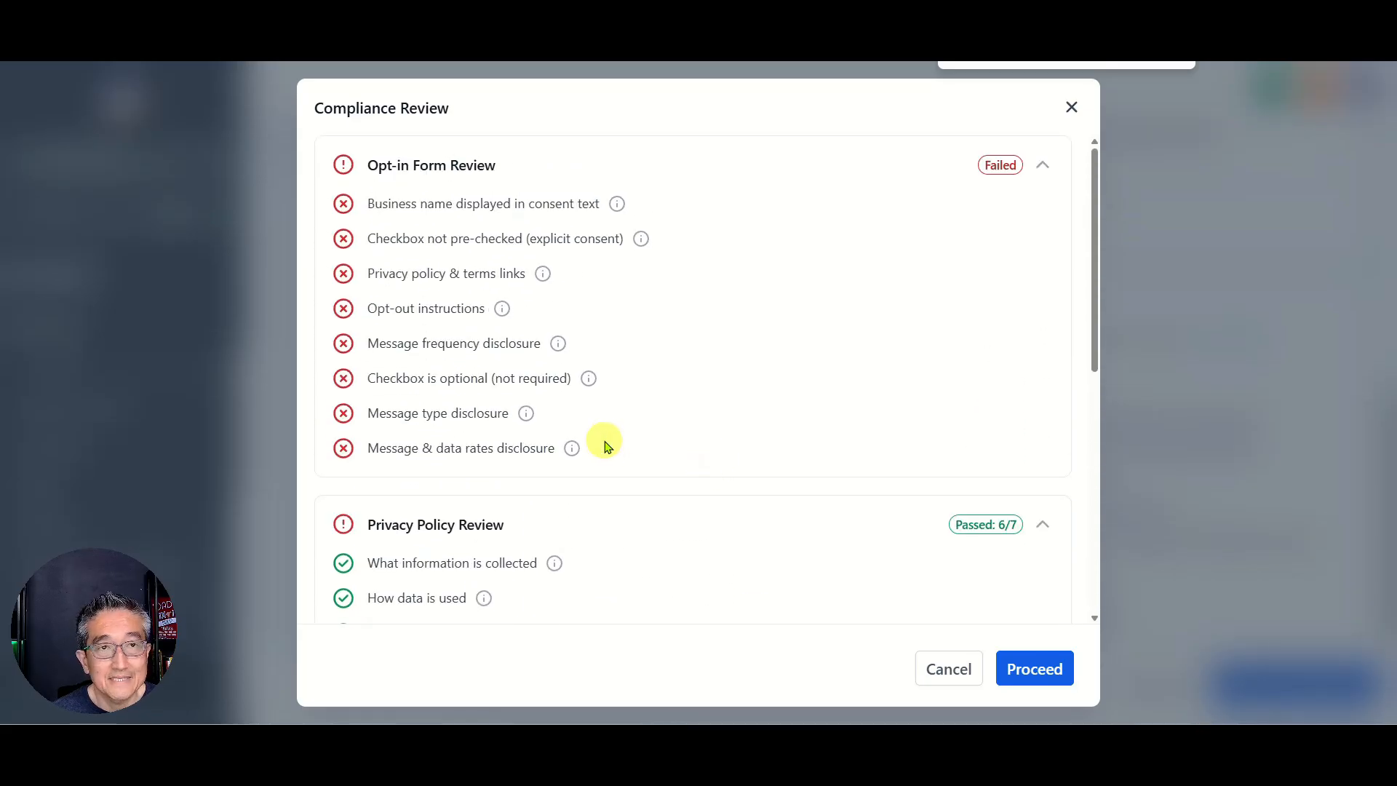
Step: Override the failed compliance checks and review the business, representative, campaign and consent summary
{"action": "left_click", "coordinate": [1031, 671]}
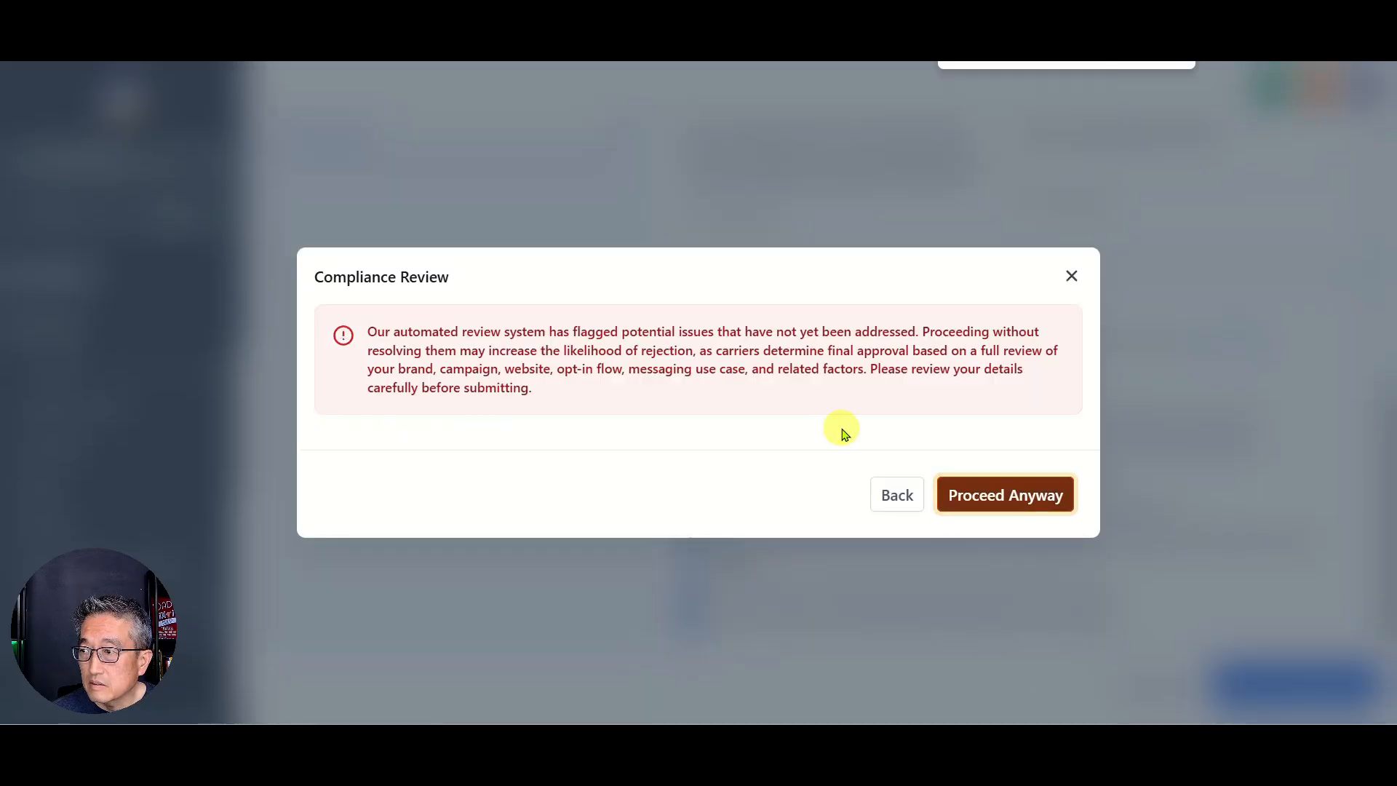
{"action": "left_click", "coordinate": [996, 497]}
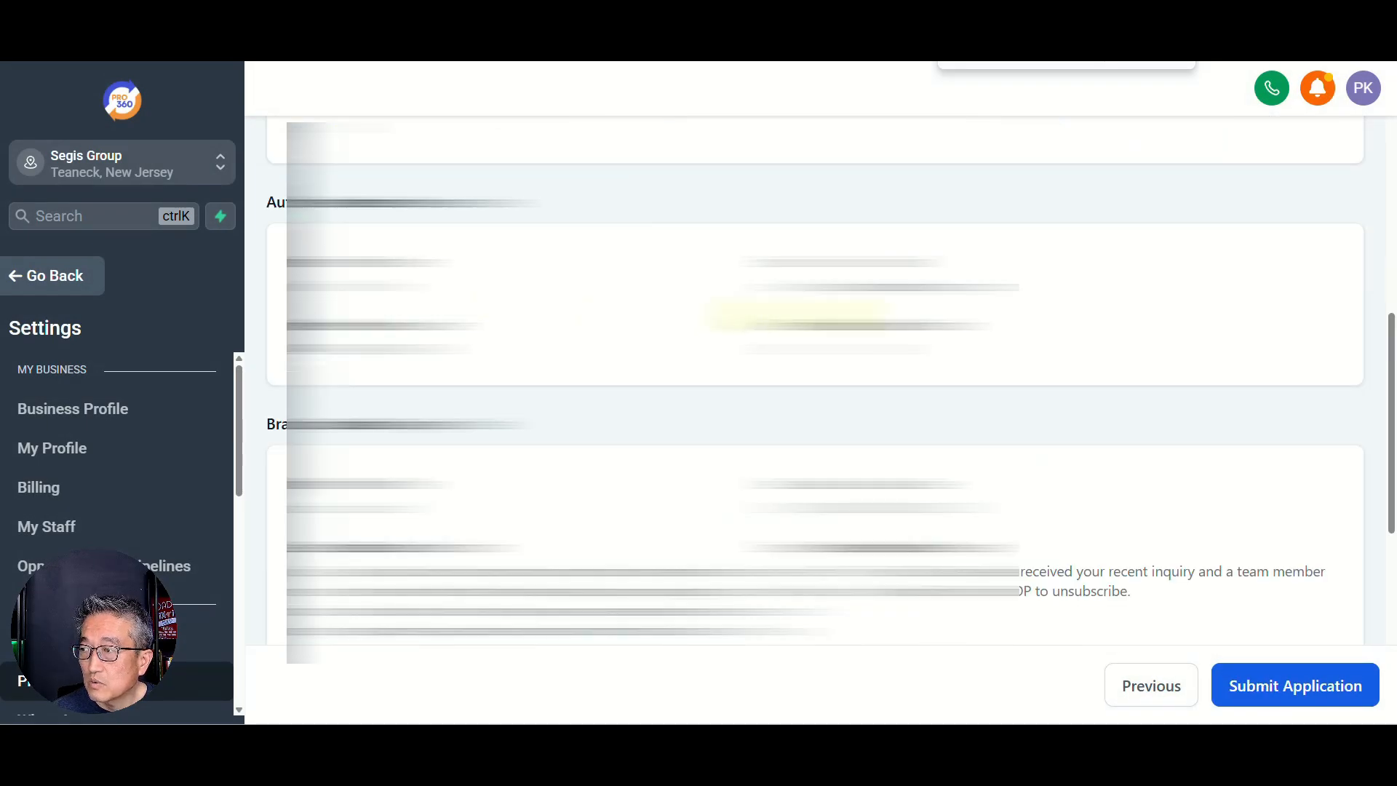
{"action": "scroll", "coordinate": [815, 379], "scroll_direction": "up", "scroll_amount": 3}
{"action": "scroll", "coordinate": [815, 379], "scroll_direction": "up", "scroll_amount": 3}
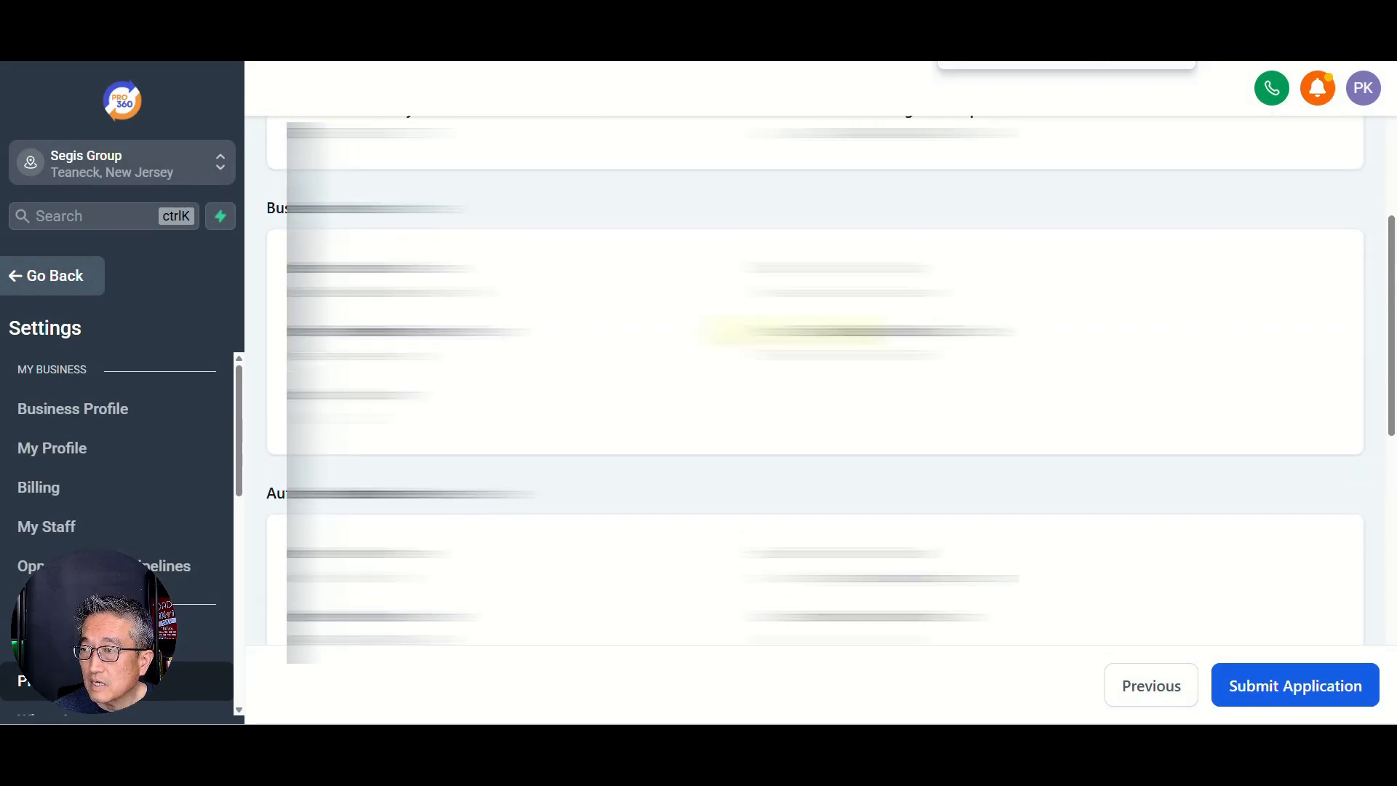
{"action": "scroll", "coordinate": [815, 379], "scroll_direction": "down", "scroll_amount": 4}
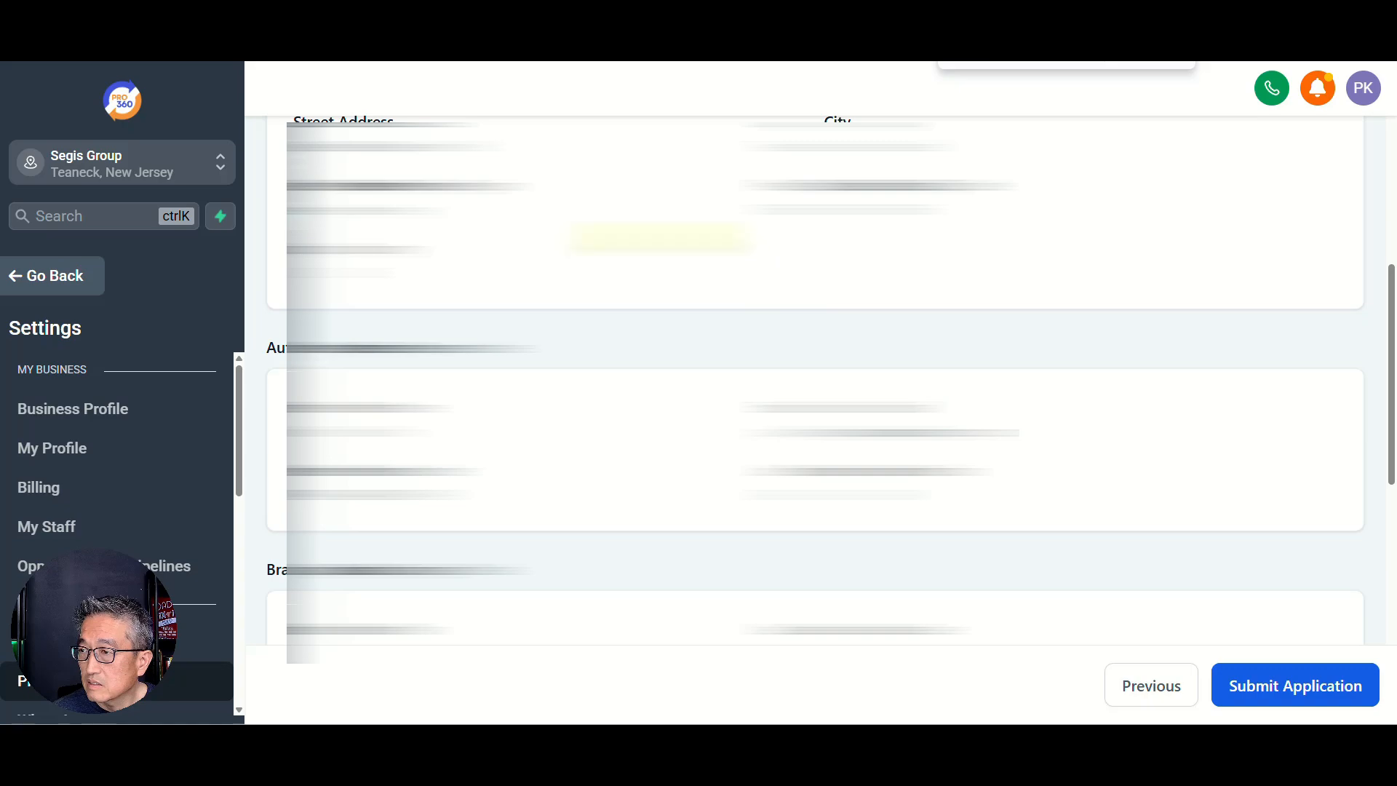
{"action": "scroll", "coordinate": [815, 378], "scroll_direction": "up", "scroll_amount": 3}
{"action": "scroll", "coordinate": [815, 378], "scroll_direction": "up", "scroll_amount": 5}
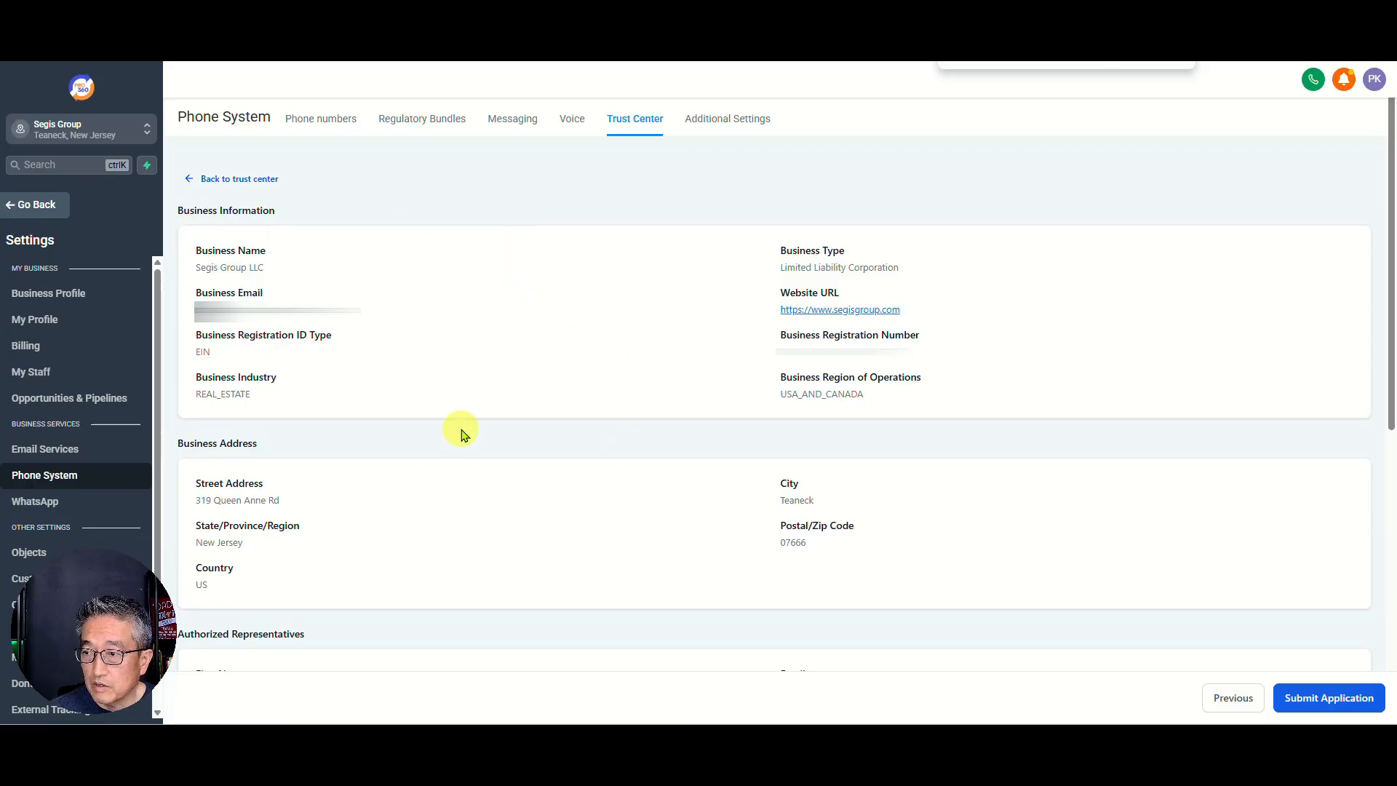
{"action": "scroll", "coordinate": [462, 434], "scroll_direction": "down", "scroll_amount": 7}
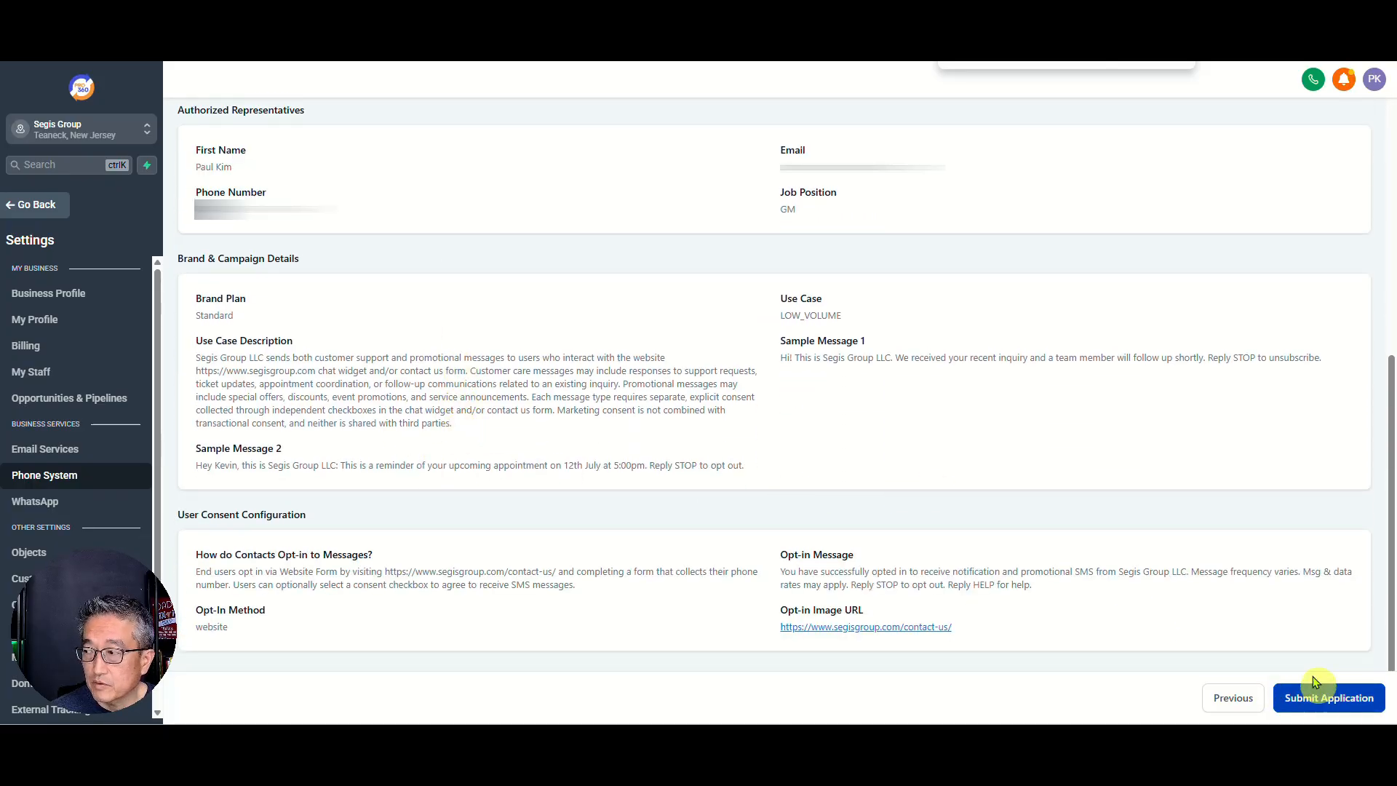
{"action": "scroll", "coordinate": [280, 250], "scroll_direction": "up", "scroll_amount": 7}
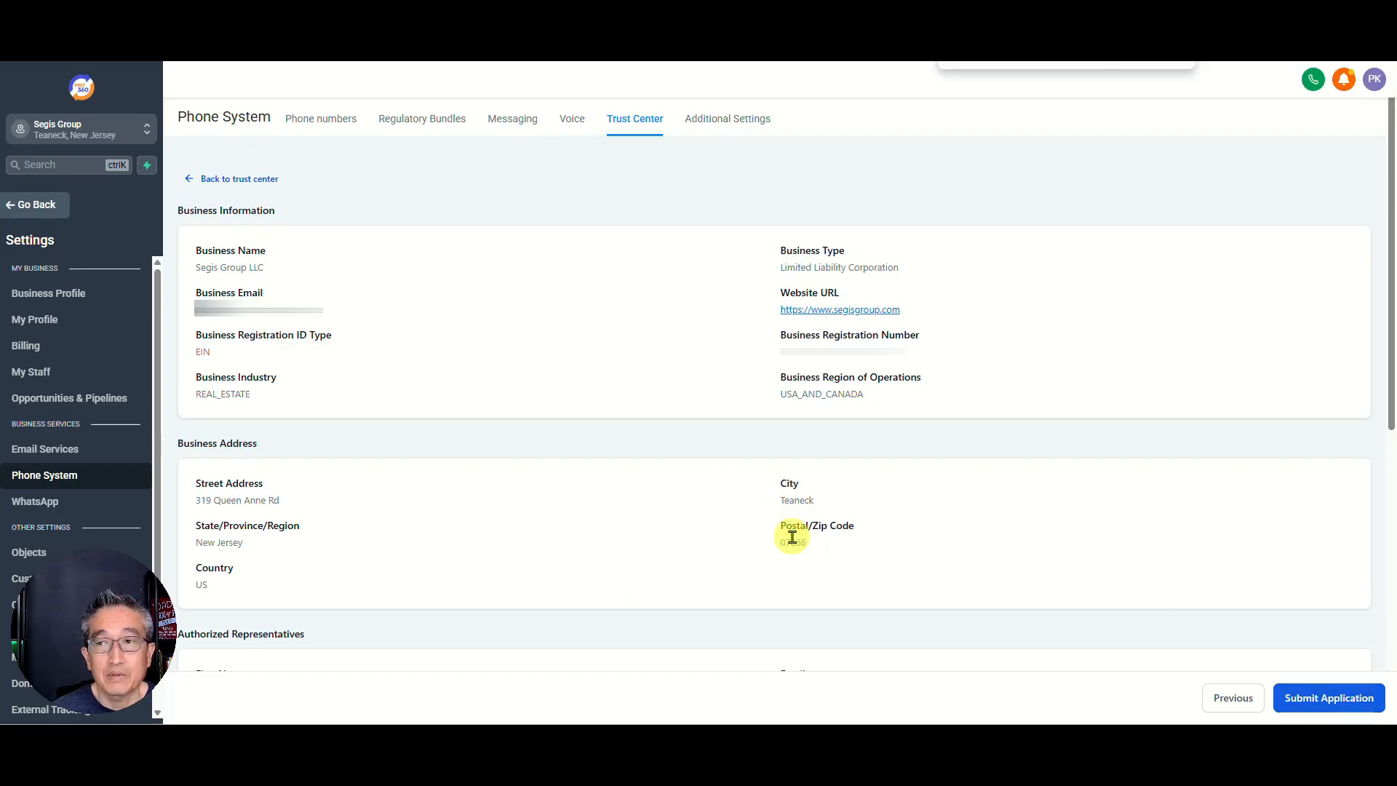
Step: Submit the A2P application, accepting both accuracy and rejection-charge acknowledgments before confirming
{"action": "left_click", "coordinate": [1314, 700]}
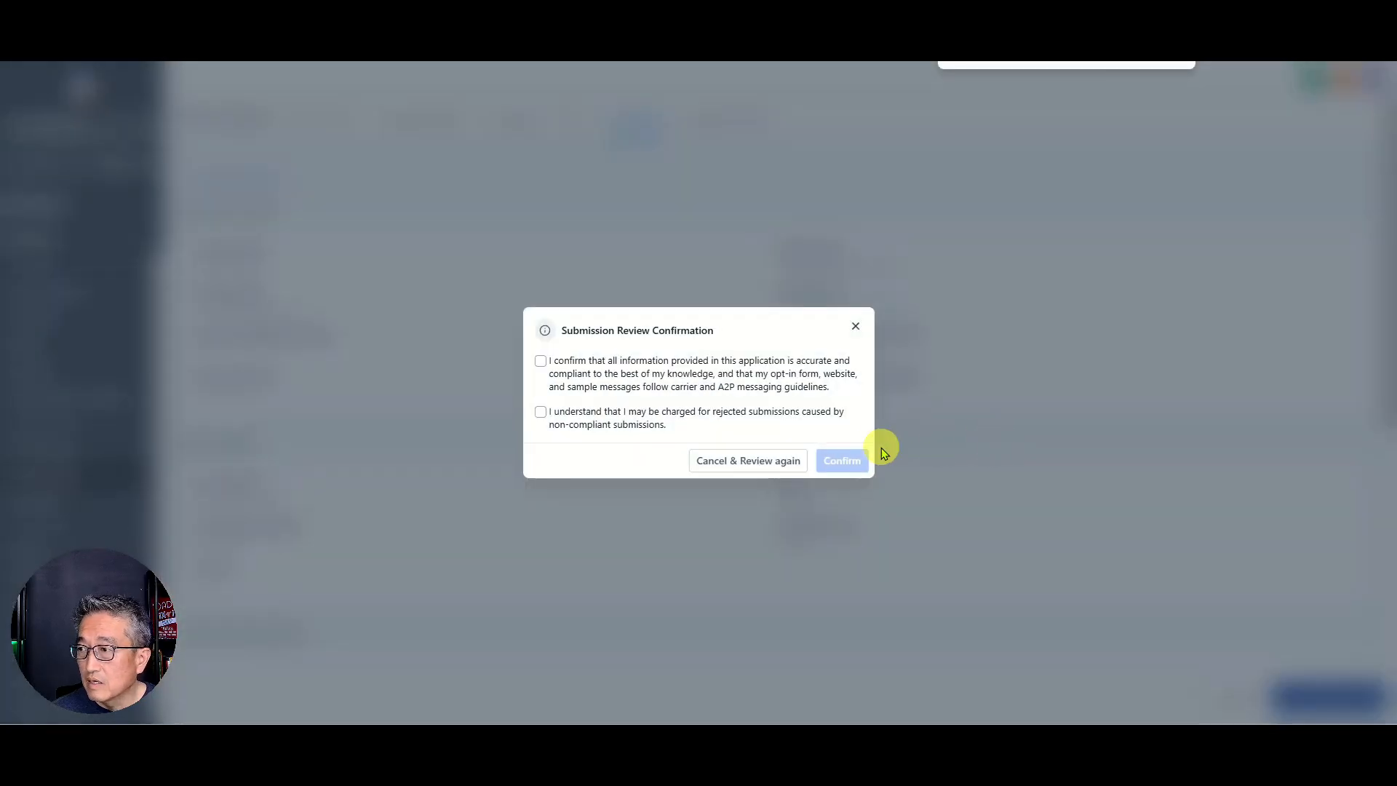
{"action": "left_click", "coordinate": [539, 361]}
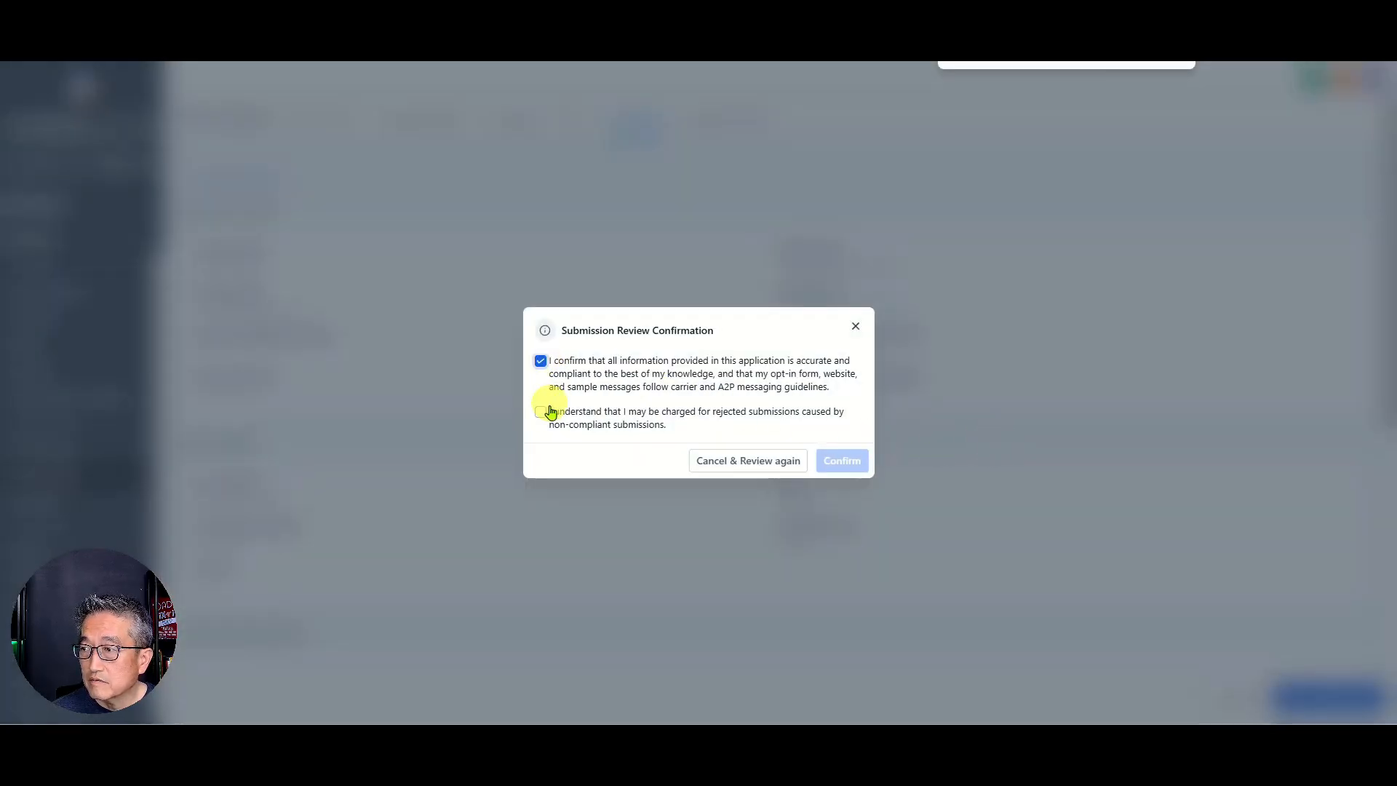
{"action": "left_click", "coordinate": [540, 412]}
{"action": "left_click", "coordinate": [835, 459]}
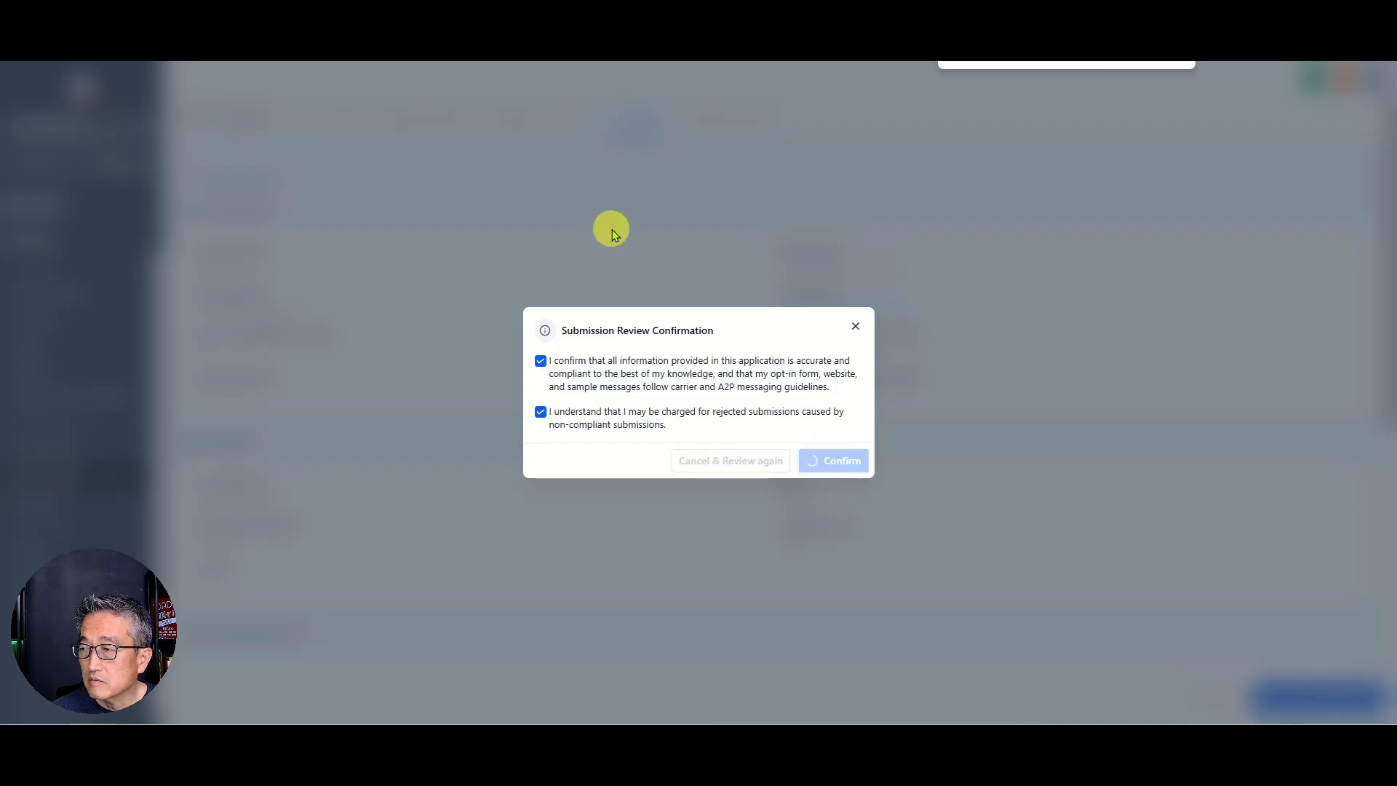